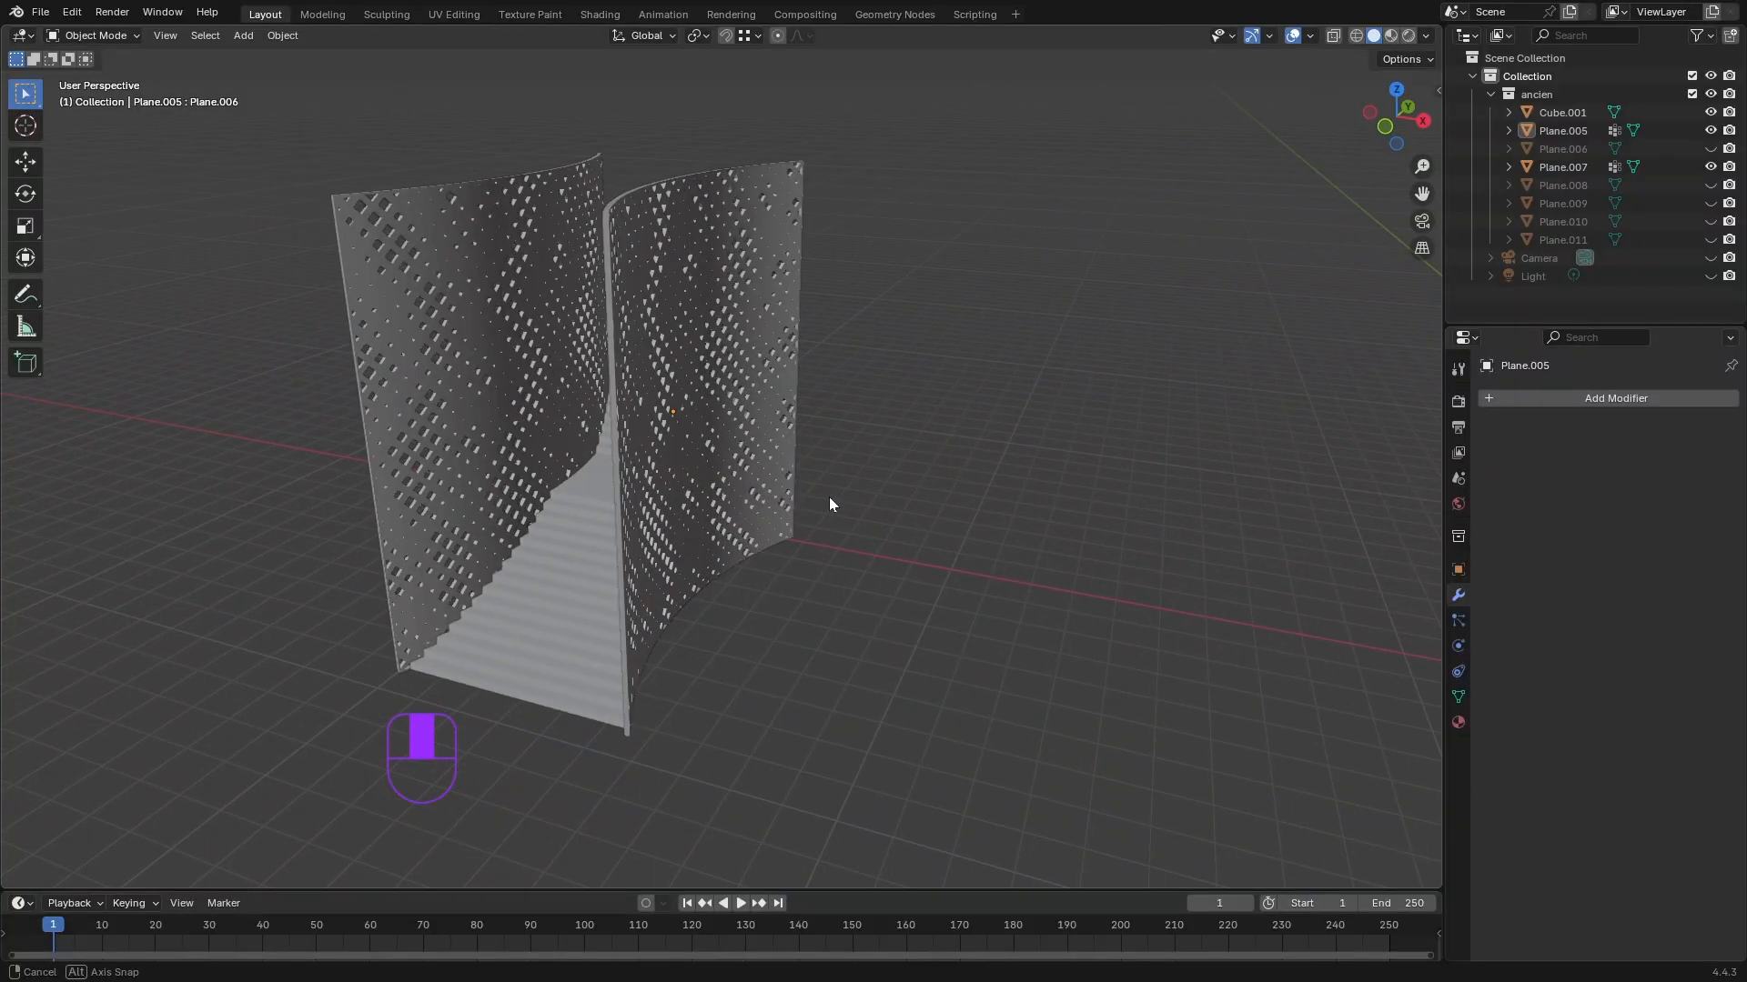
# - Hide the "ancien" collection and collapse its object list
pyautogui.moveTo(617, 382); pyautogui.dragTo(680, 539, button='middle')
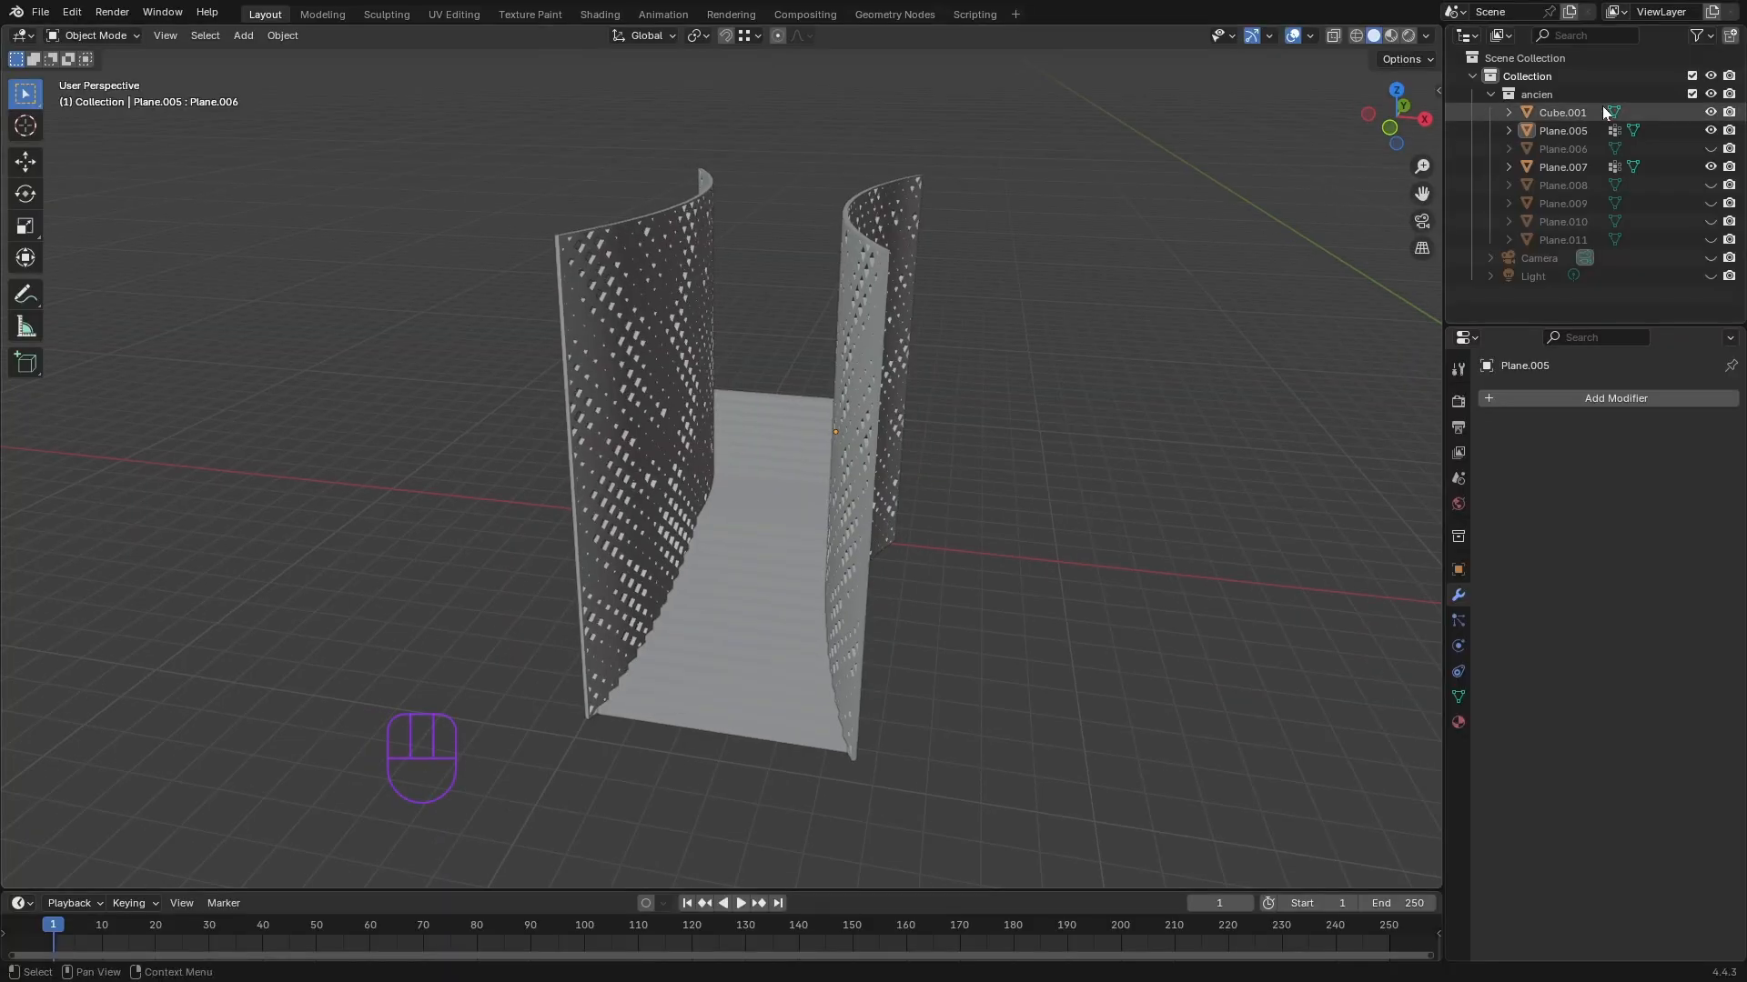
pyautogui.click(1711, 95)
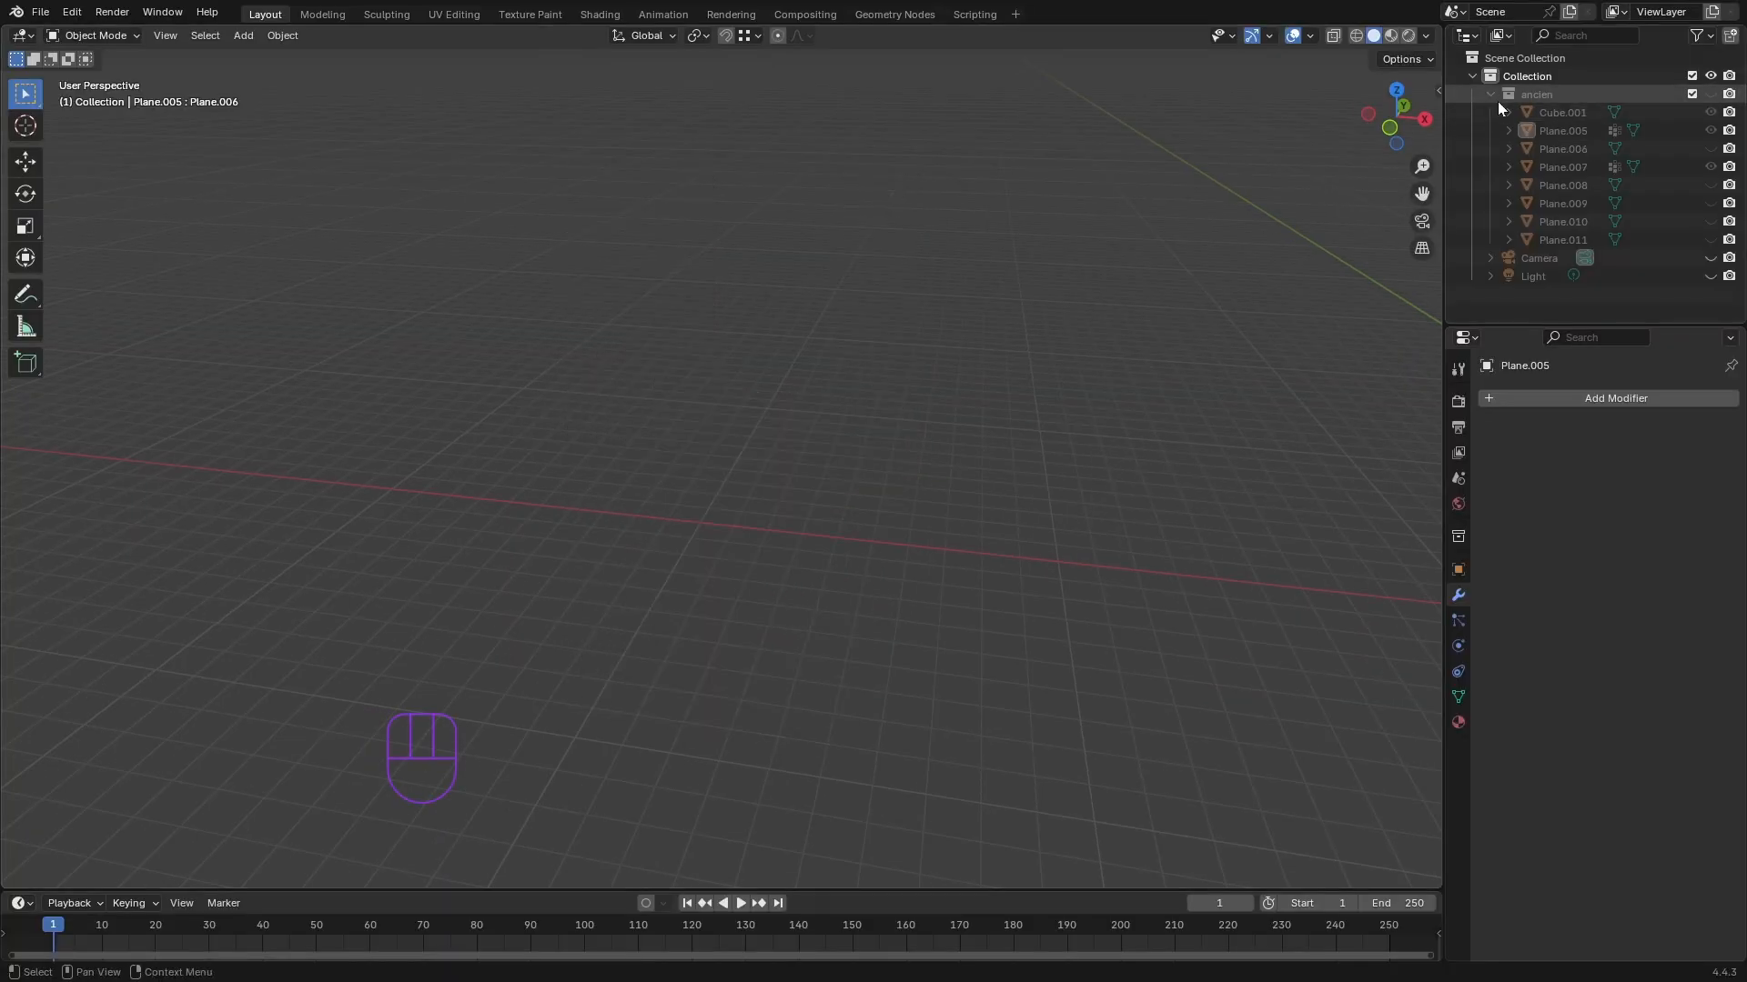
pyautogui.click(1491, 94)
# - Create a new collection directly under the Scene Collection and name it NOUVEAU
pyautogui.rightClick(1515, 58)
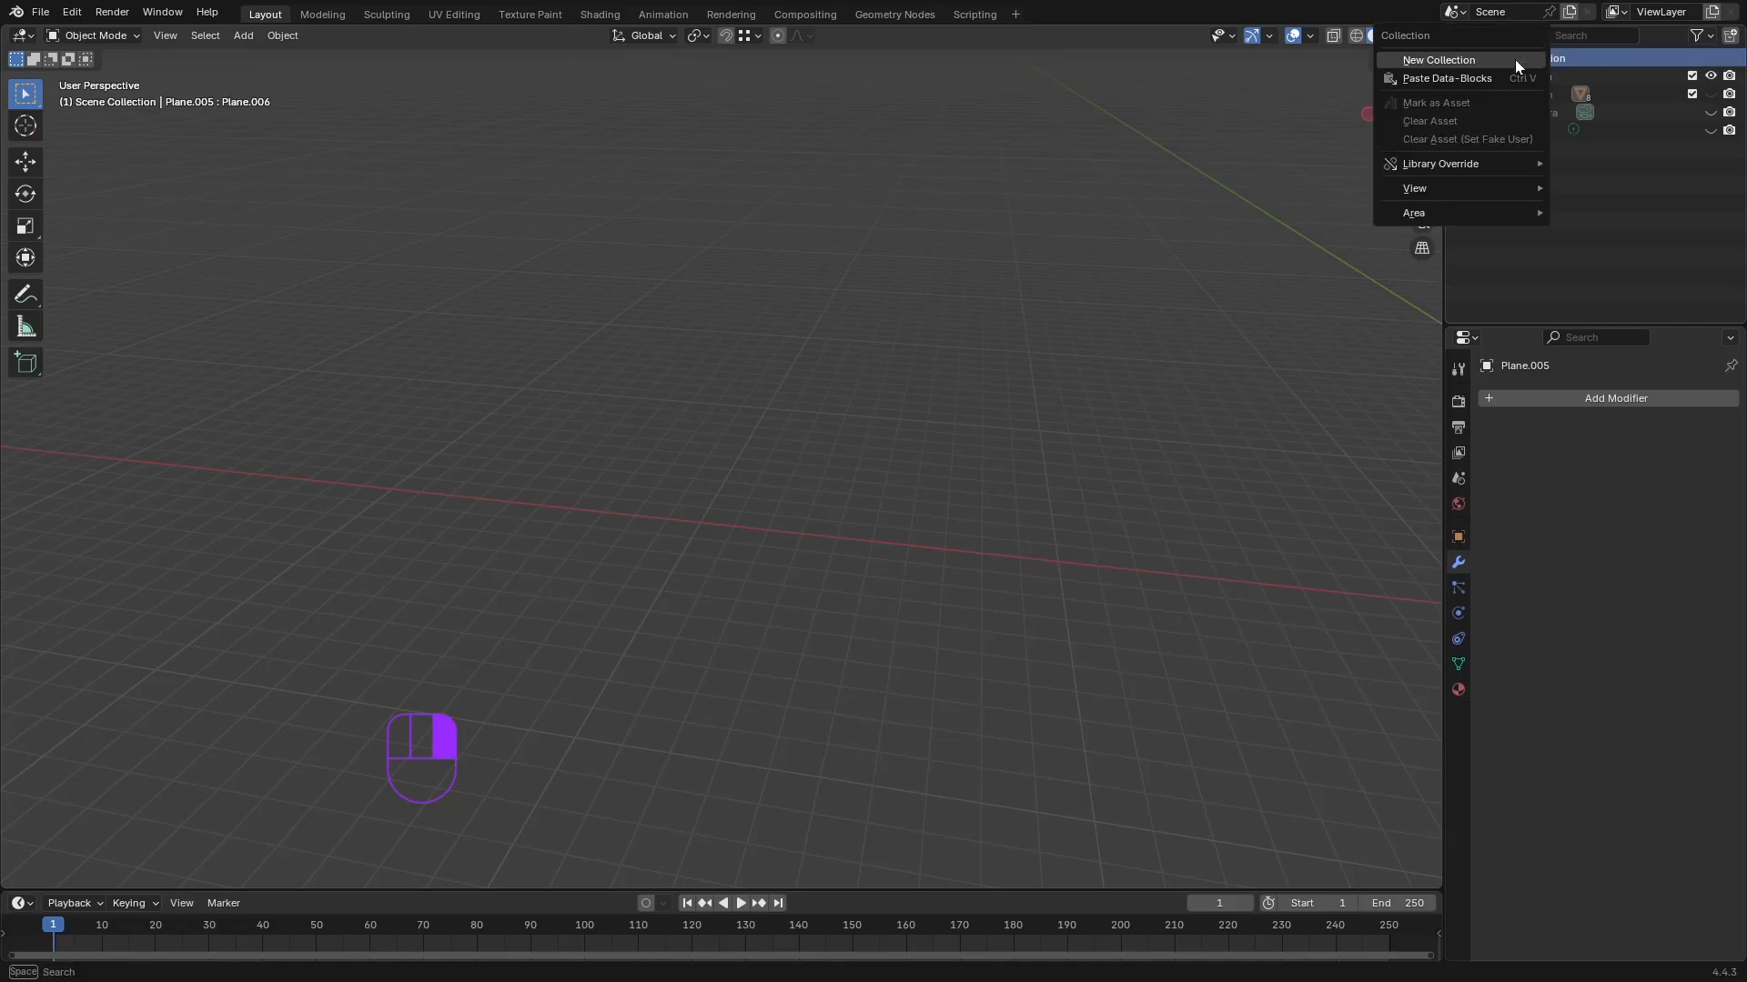
pyautogui.click(1528, 67)
pyautogui.doubleClick(1550, 150)
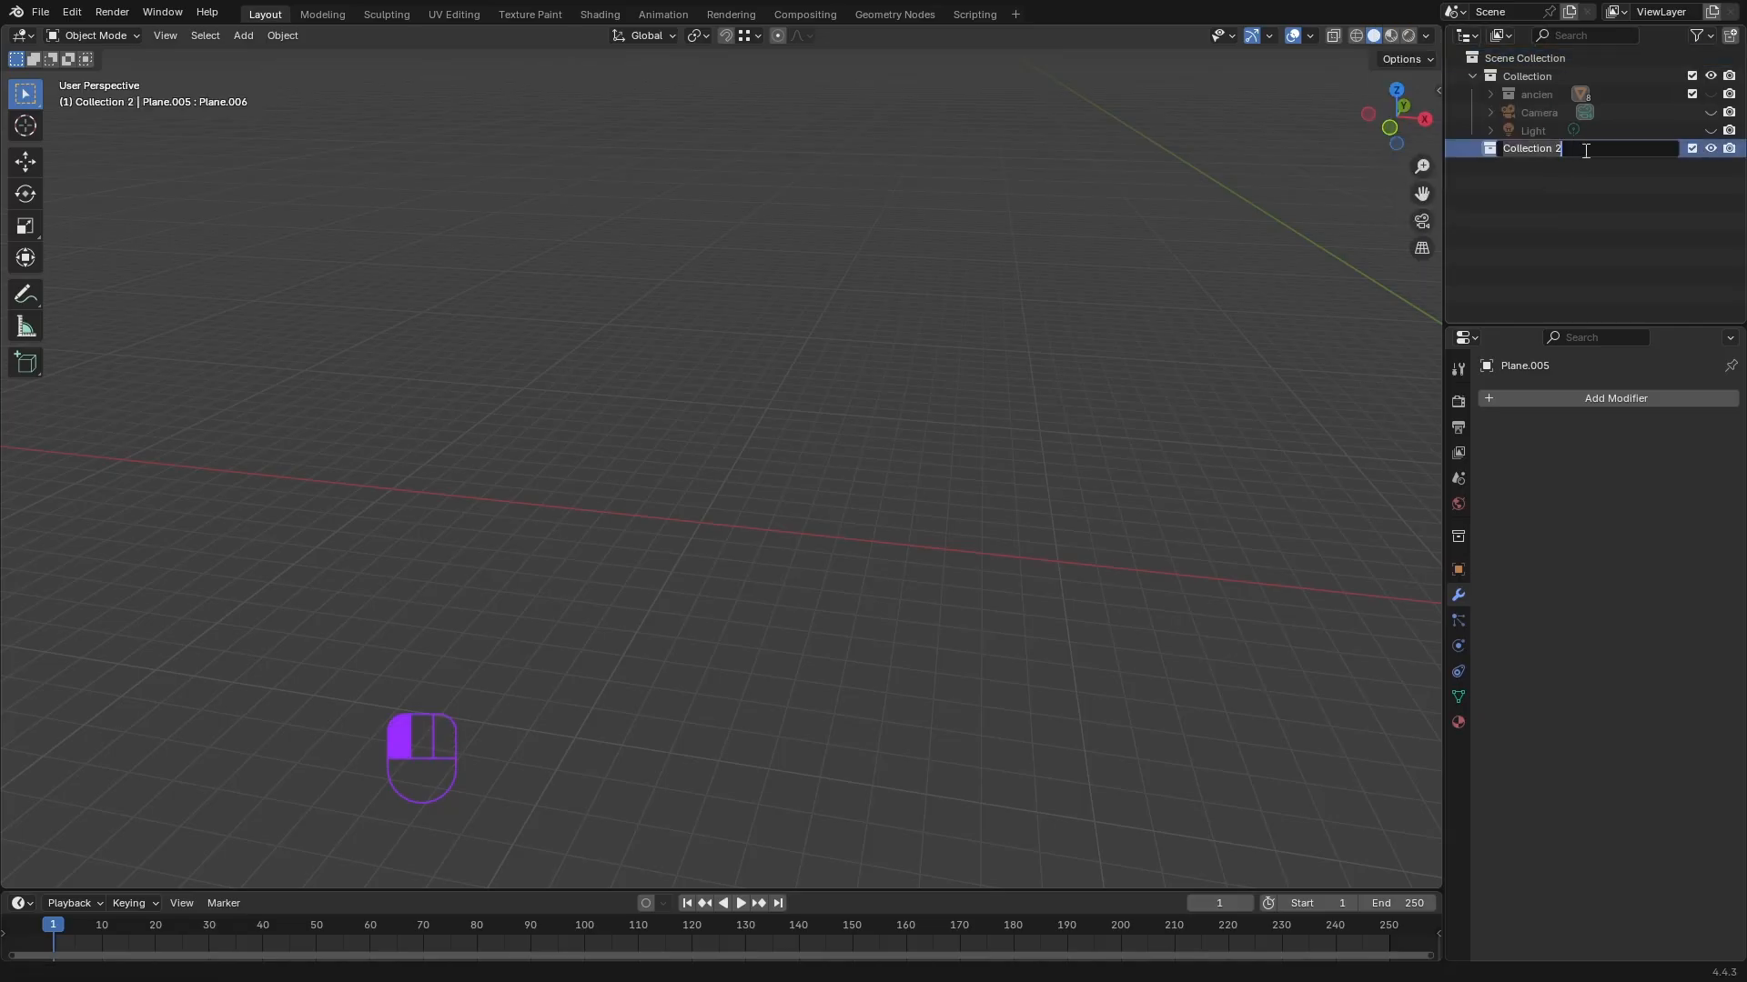
pyautogui.write('NOUVEAU')
pyautogui.press('Return')
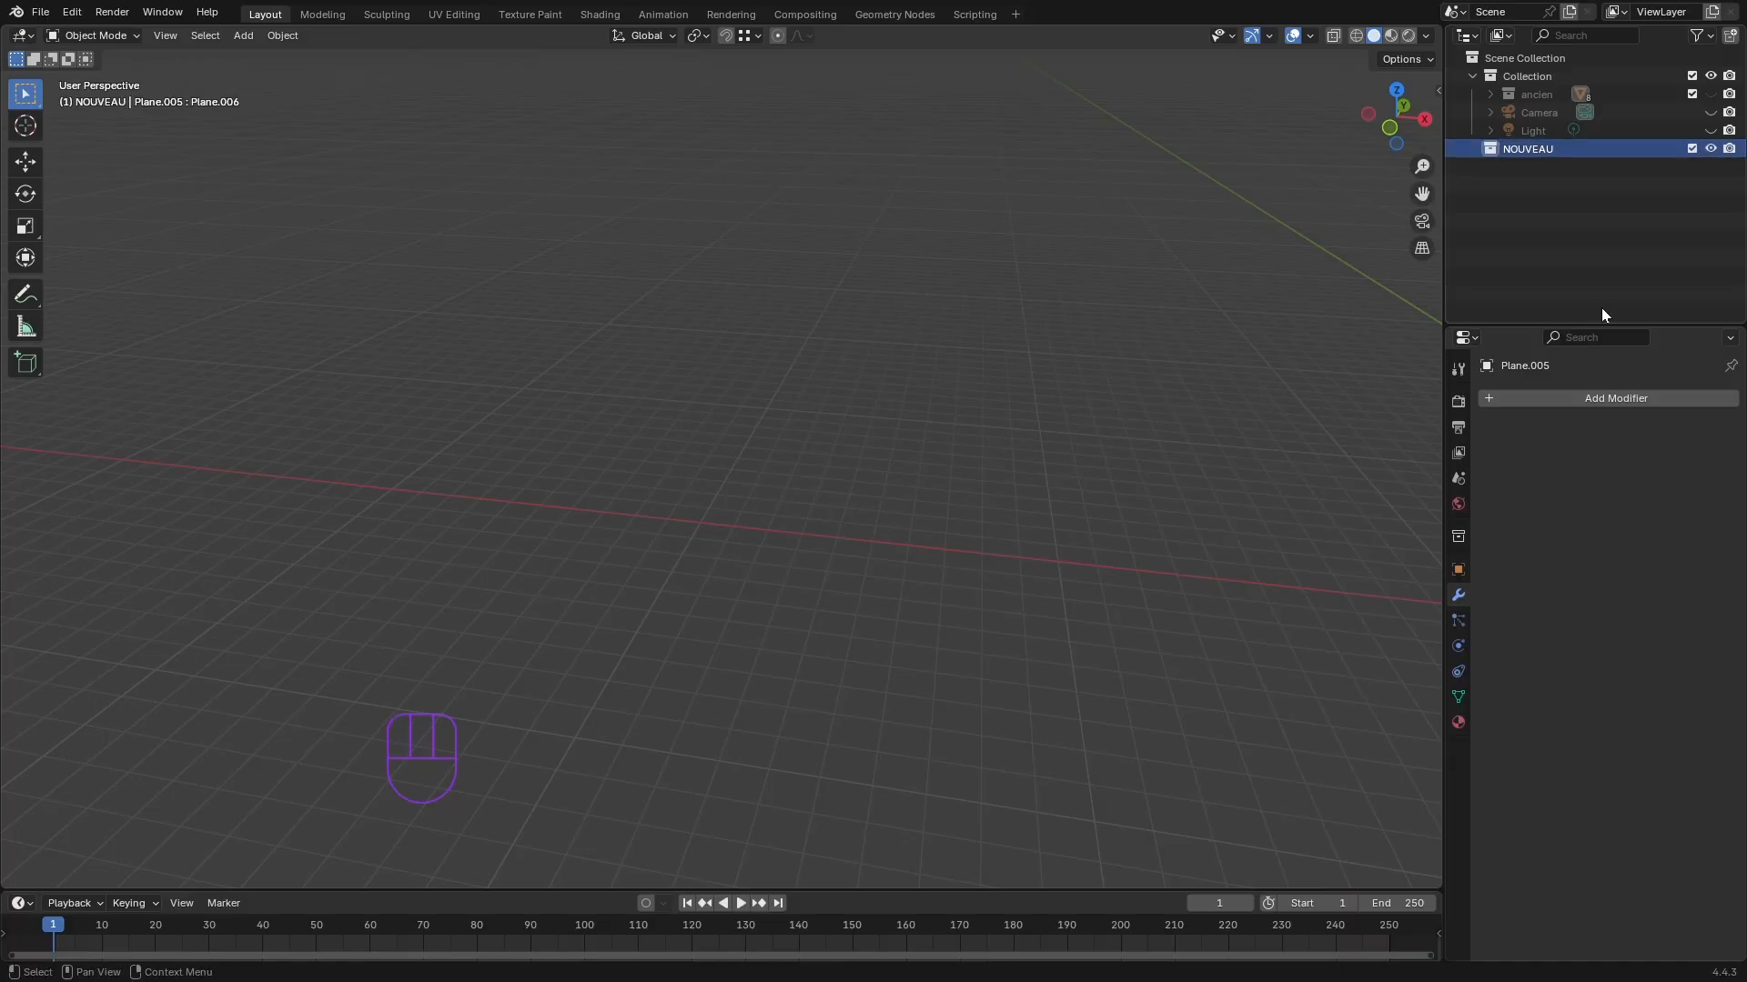
# - Add a 10 m mesh plane at the world origin inside the NOUVEAU collection
pyautogui.moveTo(1291, 364); pyautogui.dragTo(876, 390, button='middle')
pyautogui.moveTo(1037, 507); pyautogui.dragTo(907, 520, button='middle')
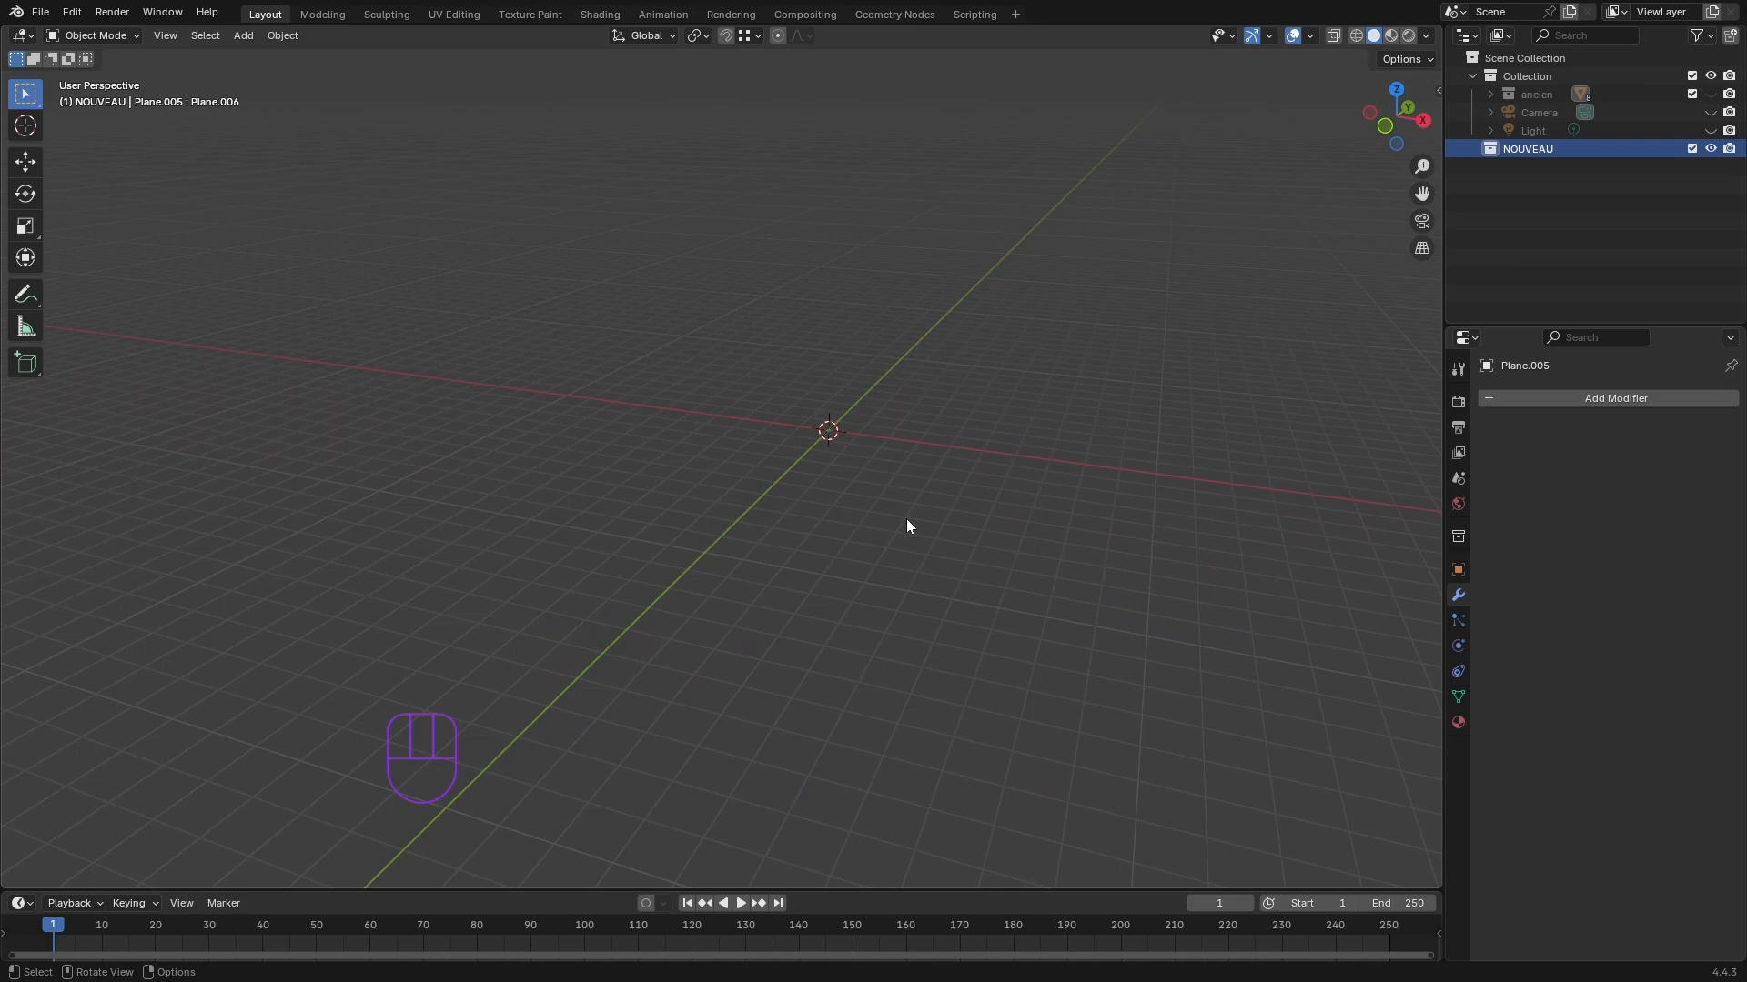
pyautogui.hotkey('shift', 'a')
pyautogui.moveTo(906, 517)
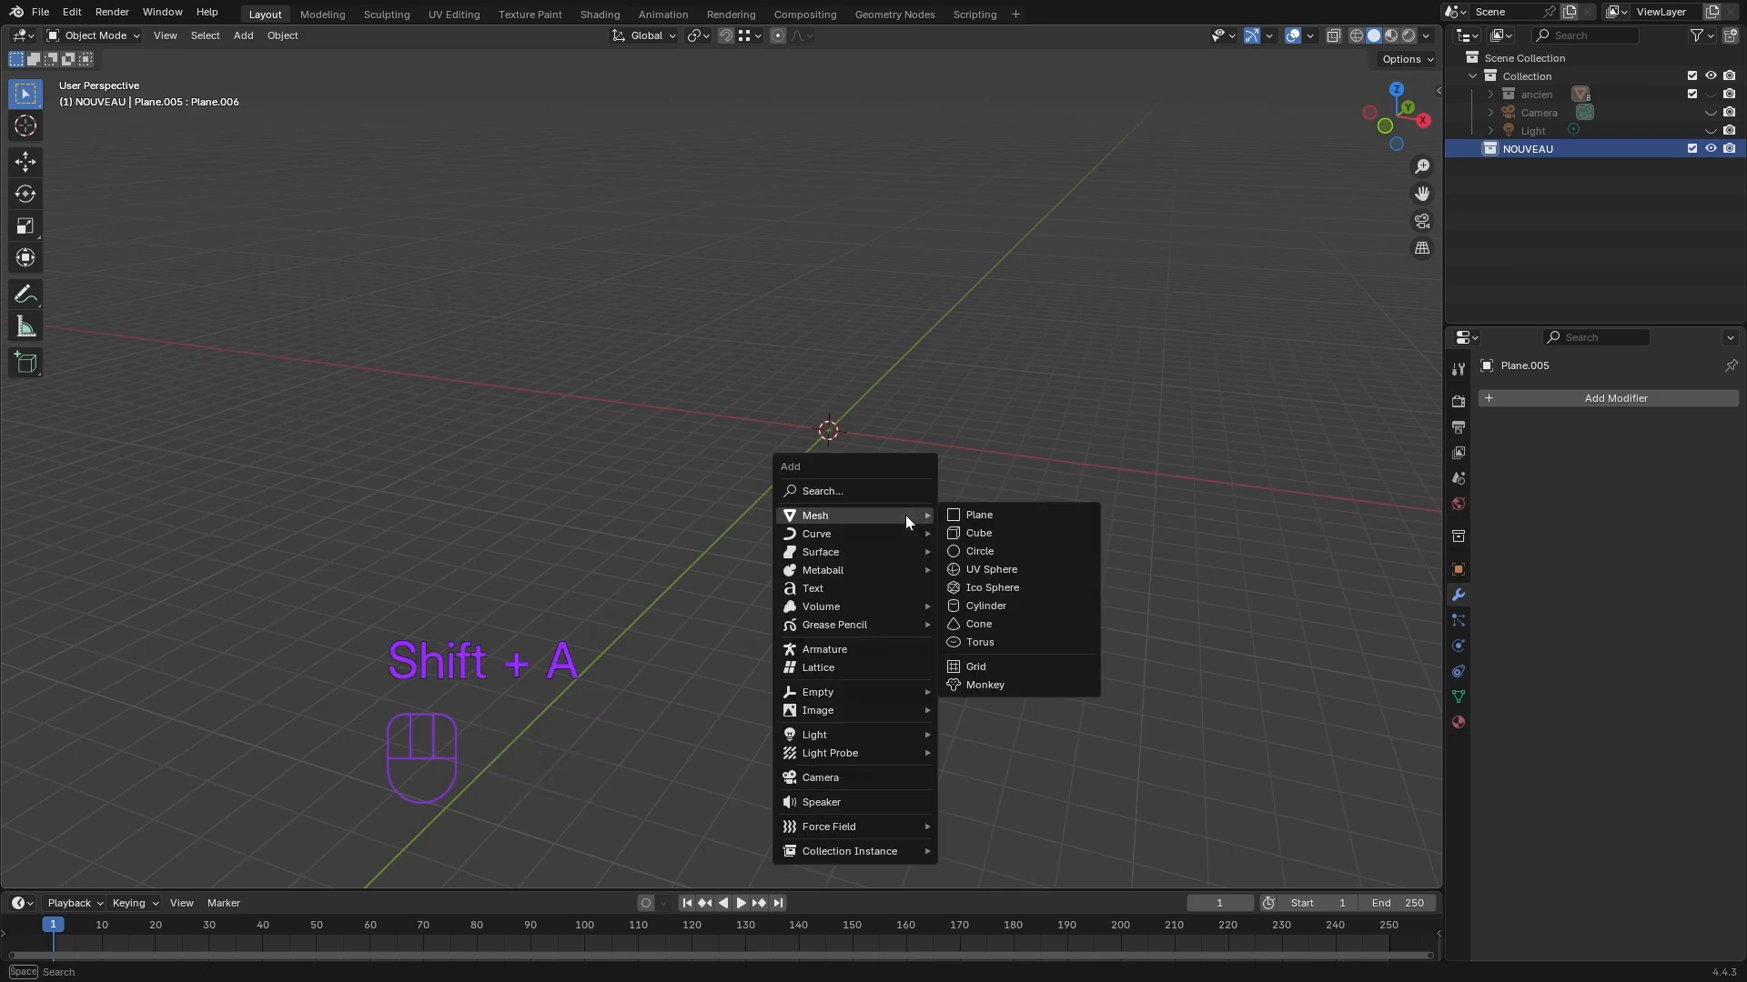
pyautogui.click(995, 515)
pyautogui.moveTo(823, 596); pyautogui.dragTo(879, 636, button='middle')
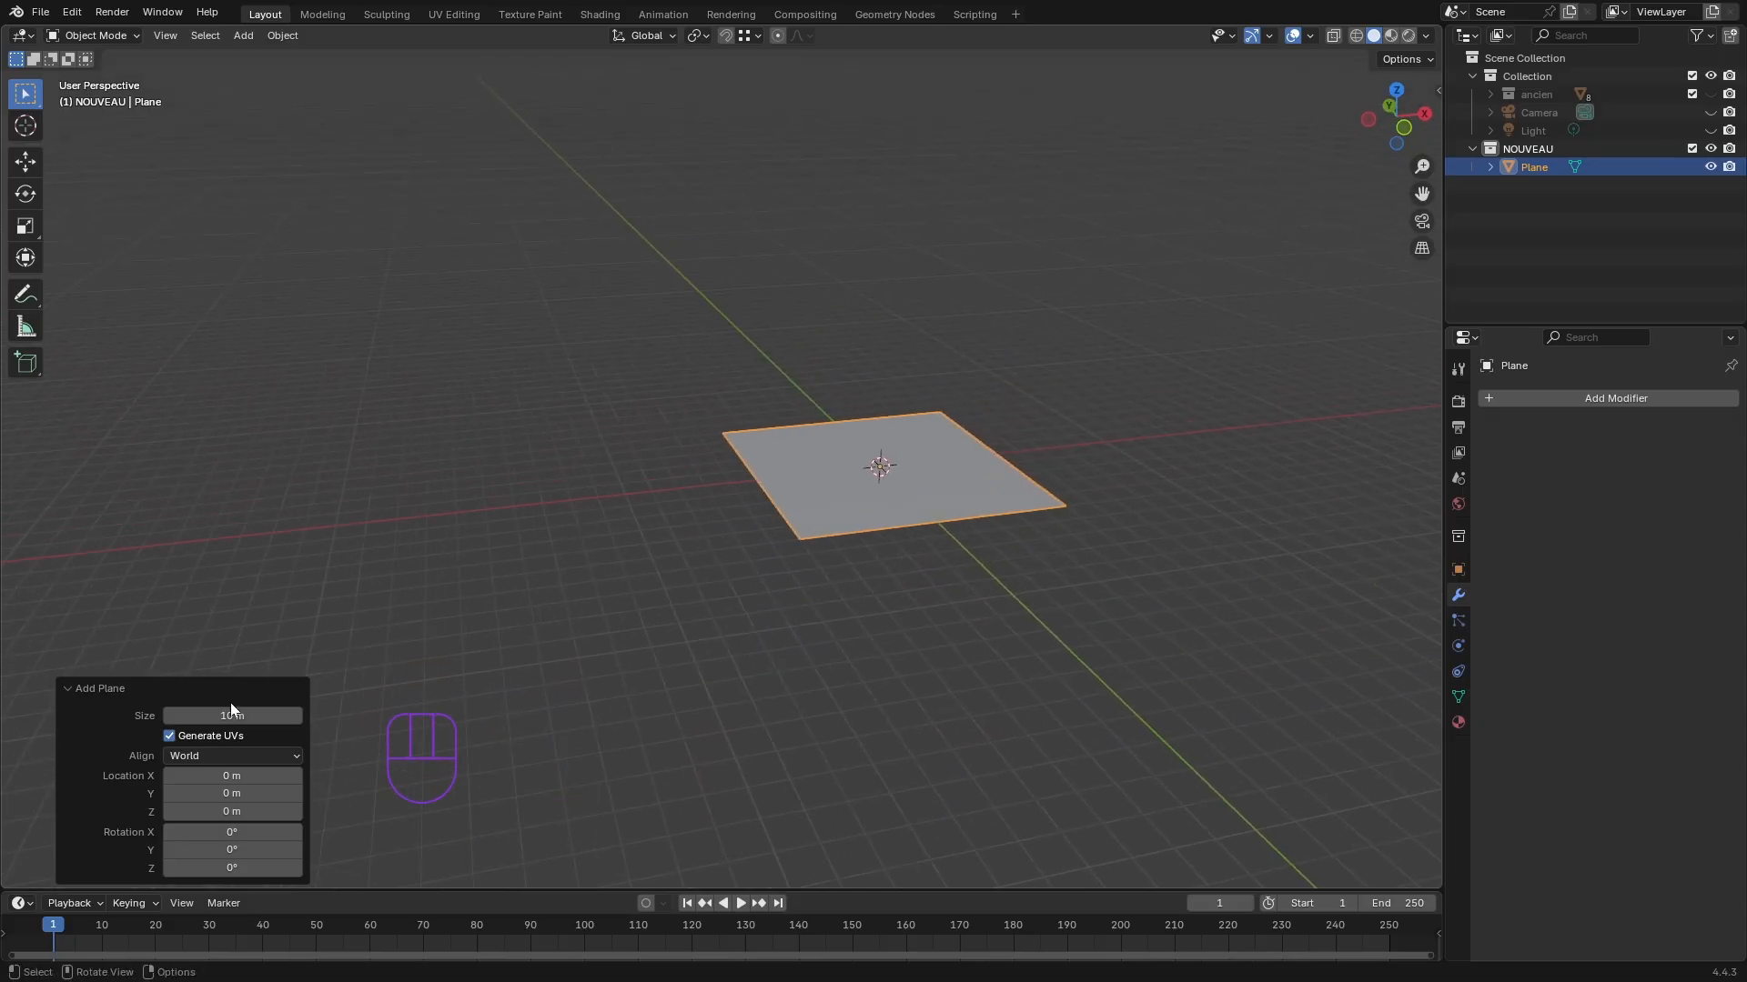
pyautogui.moveTo(576, 632); pyautogui.dragTo(657, 639, button='middle')
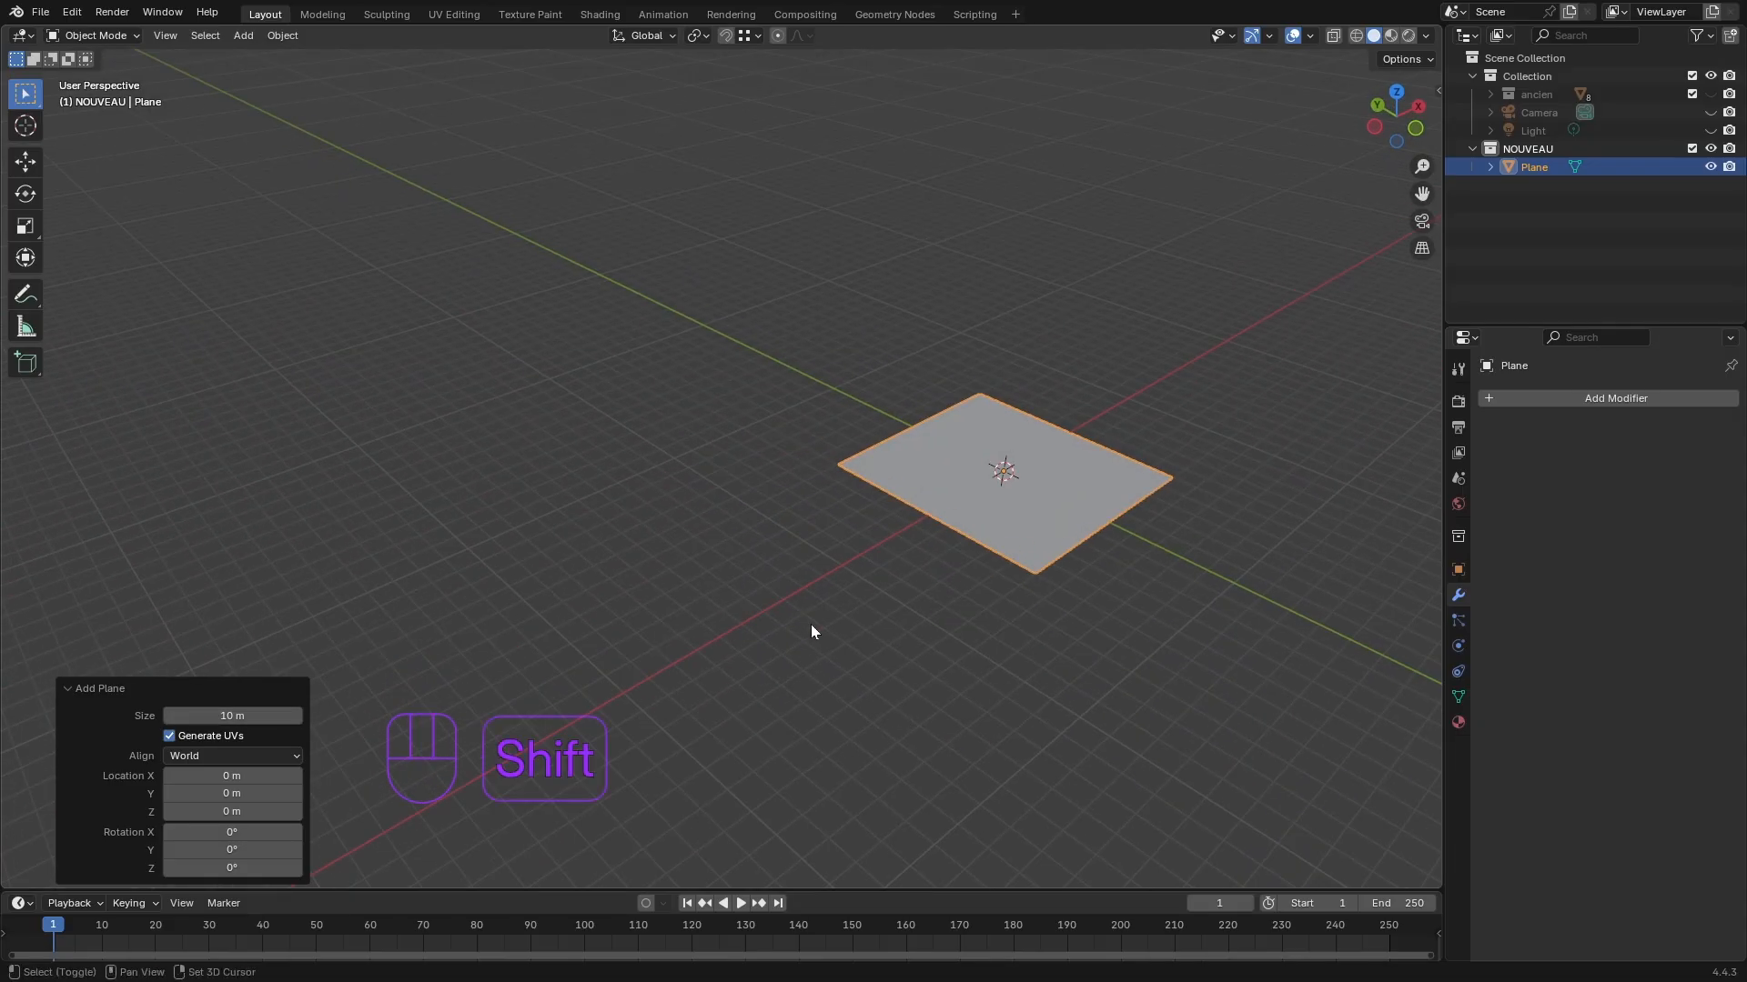
pyautogui.keyDown('shift'); pyautogui.moveTo(885, 602); pyautogui.dragTo(712, 596, button='middle'); pyautogui.keyUp('shift')
pyautogui.scroll(3, 840, 542)
pyautogui.moveTo(875, 554); pyautogui.dragTo(810, 518, button='middle')
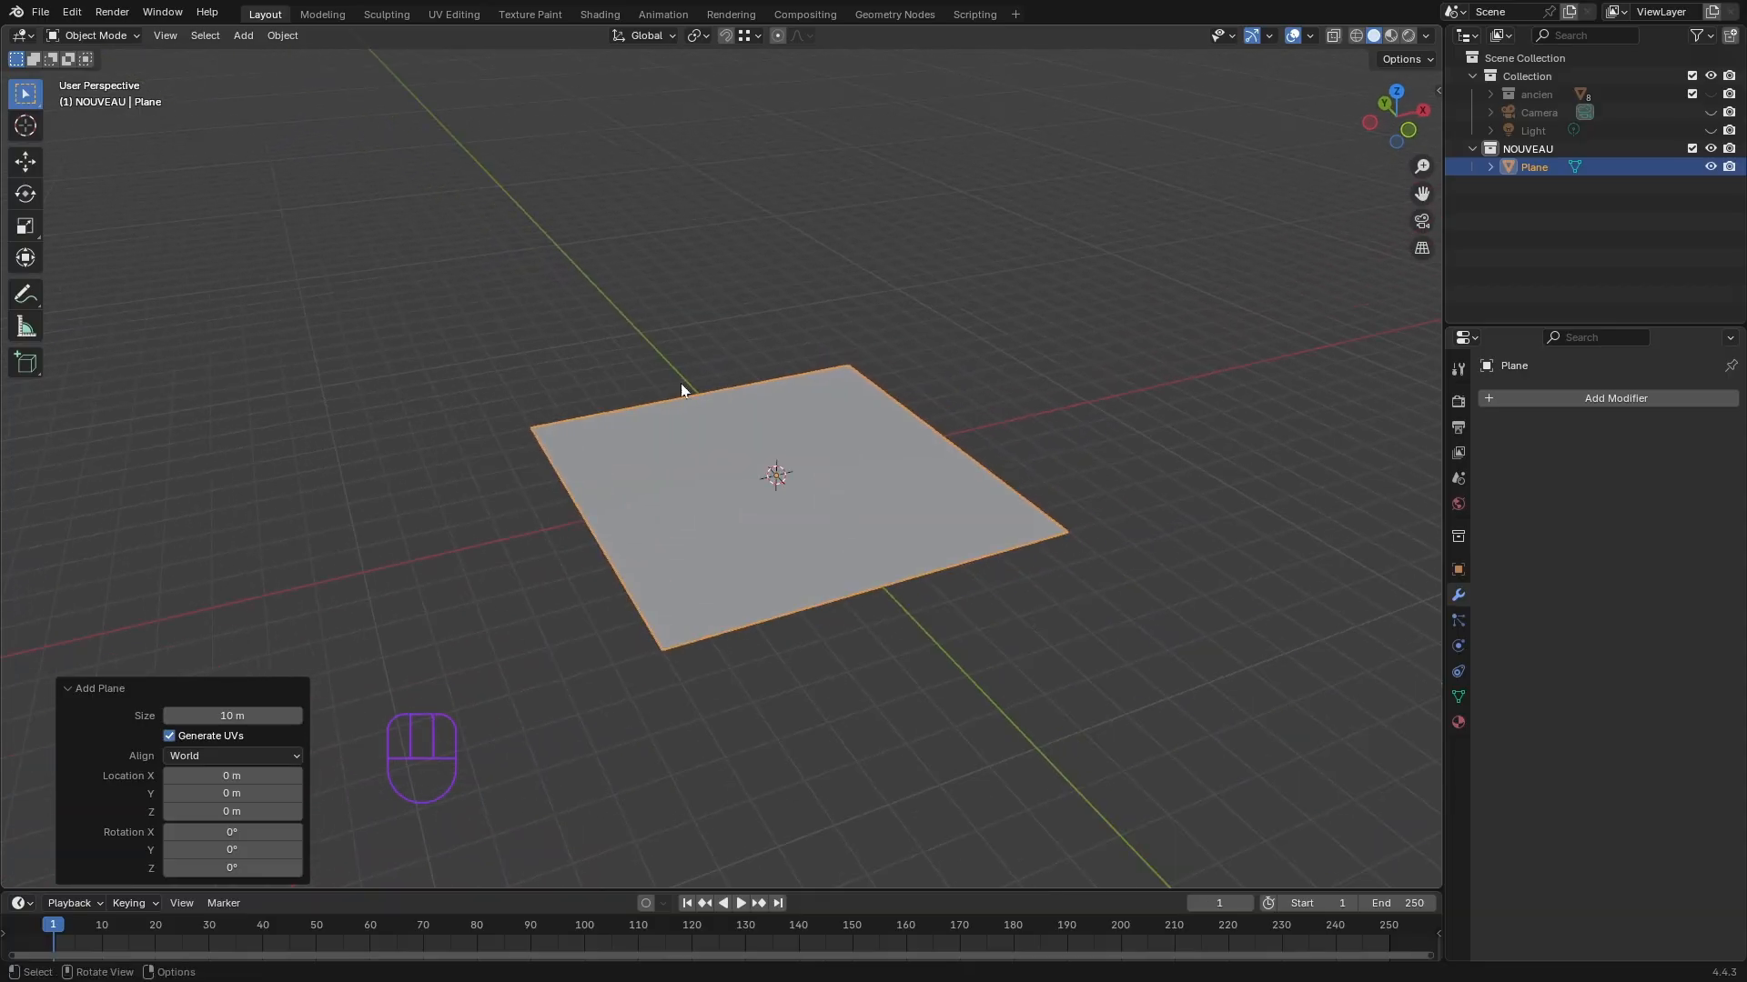
# - Rotate the plane 90° about the global Y axis so it stands upright
pyautogui.moveTo(804, 639)
pyautogui.mouseDown(button='middle')
pyautogui.moveTo(914, 647)
pyautogui.moveTo(835, 653)
pyautogui.mouseUp(button='middle')
pyautogui.press('r')
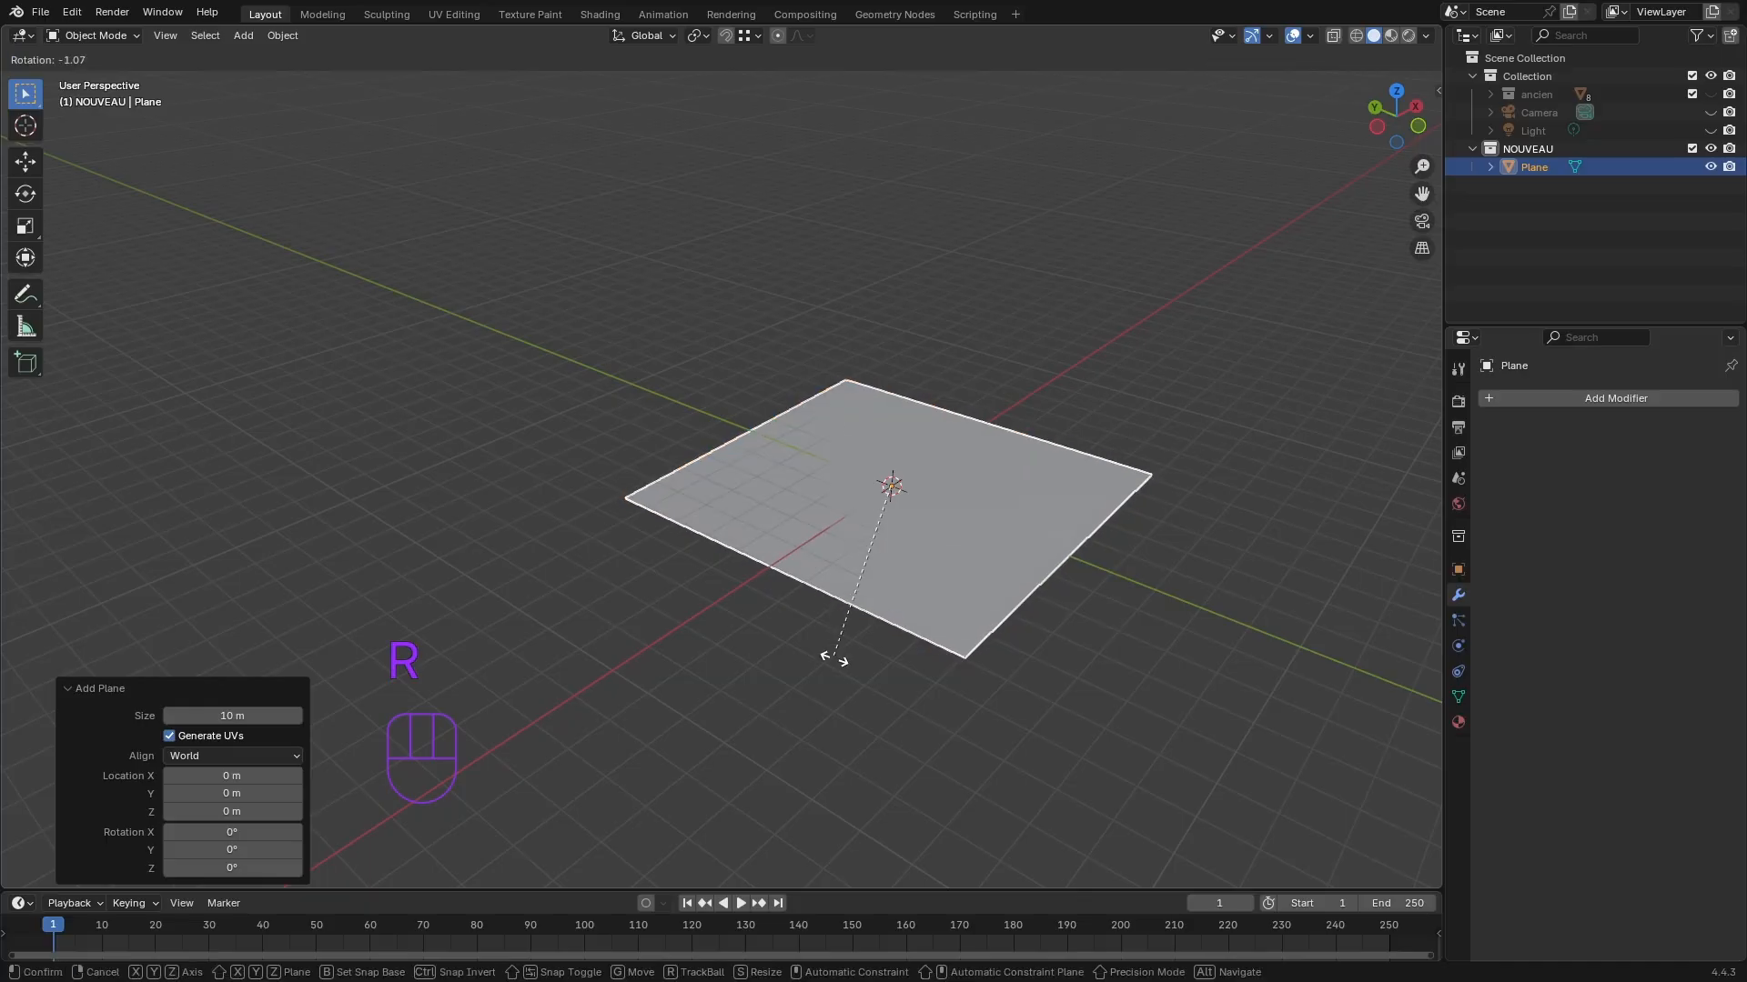
pyautogui.press('y')
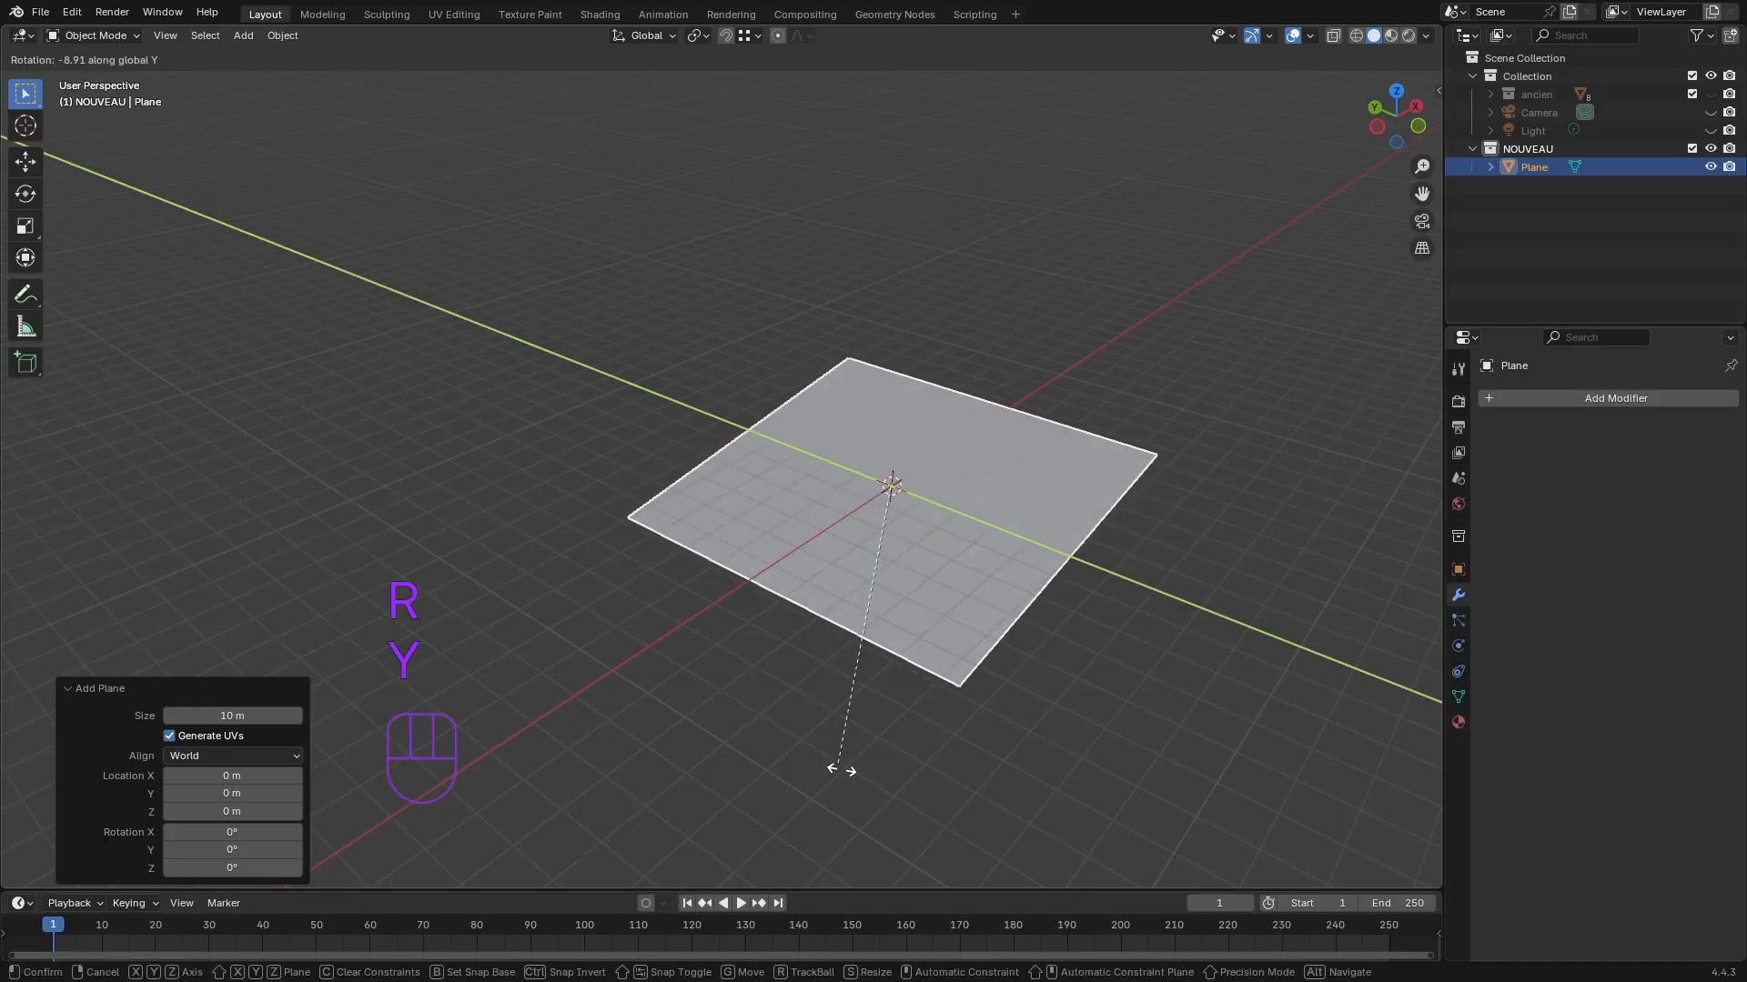
pyautogui.write('90')
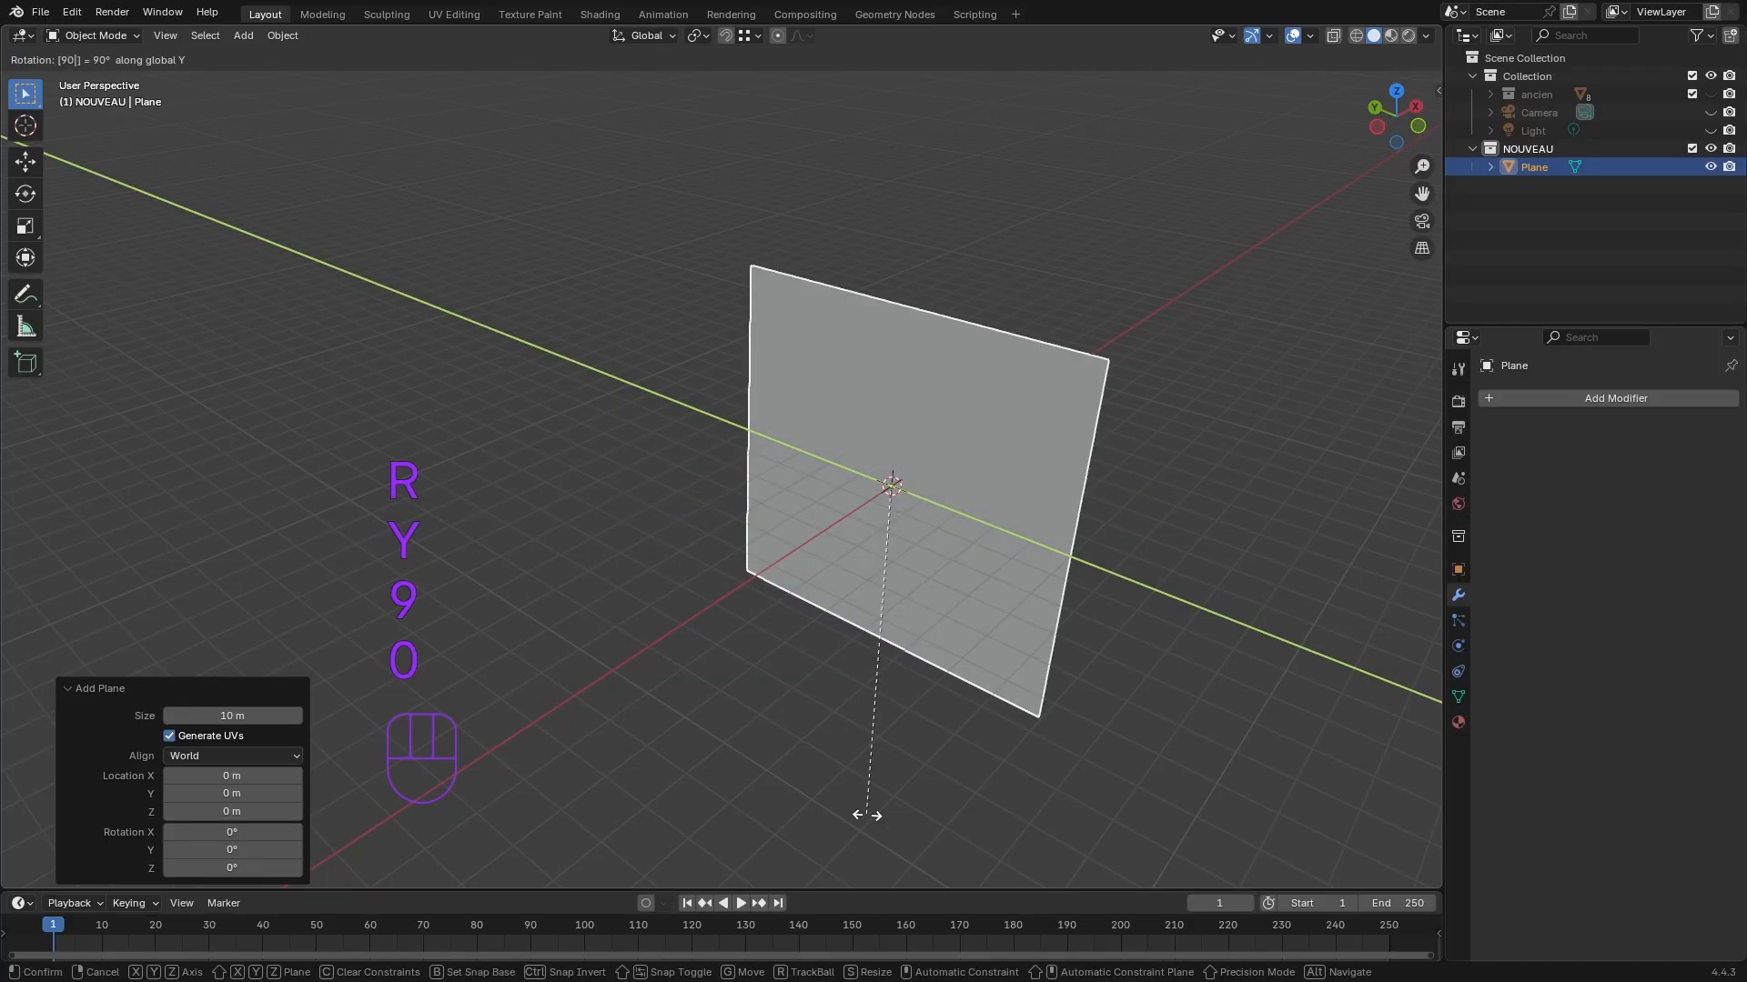
pyautogui.press('Return')
pyautogui.moveTo(804, 652)
pyautogui.mouseDown(button='middle')
pyautogui.moveTo(879, 707)
pyautogui.moveTo(976, 658)
pyautogui.moveTo(805, 689)
pyautogui.moveTo(802, 666)
pyautogui.mouseUp(button='middle')
pyautogui.scroll(2, 783, 488)
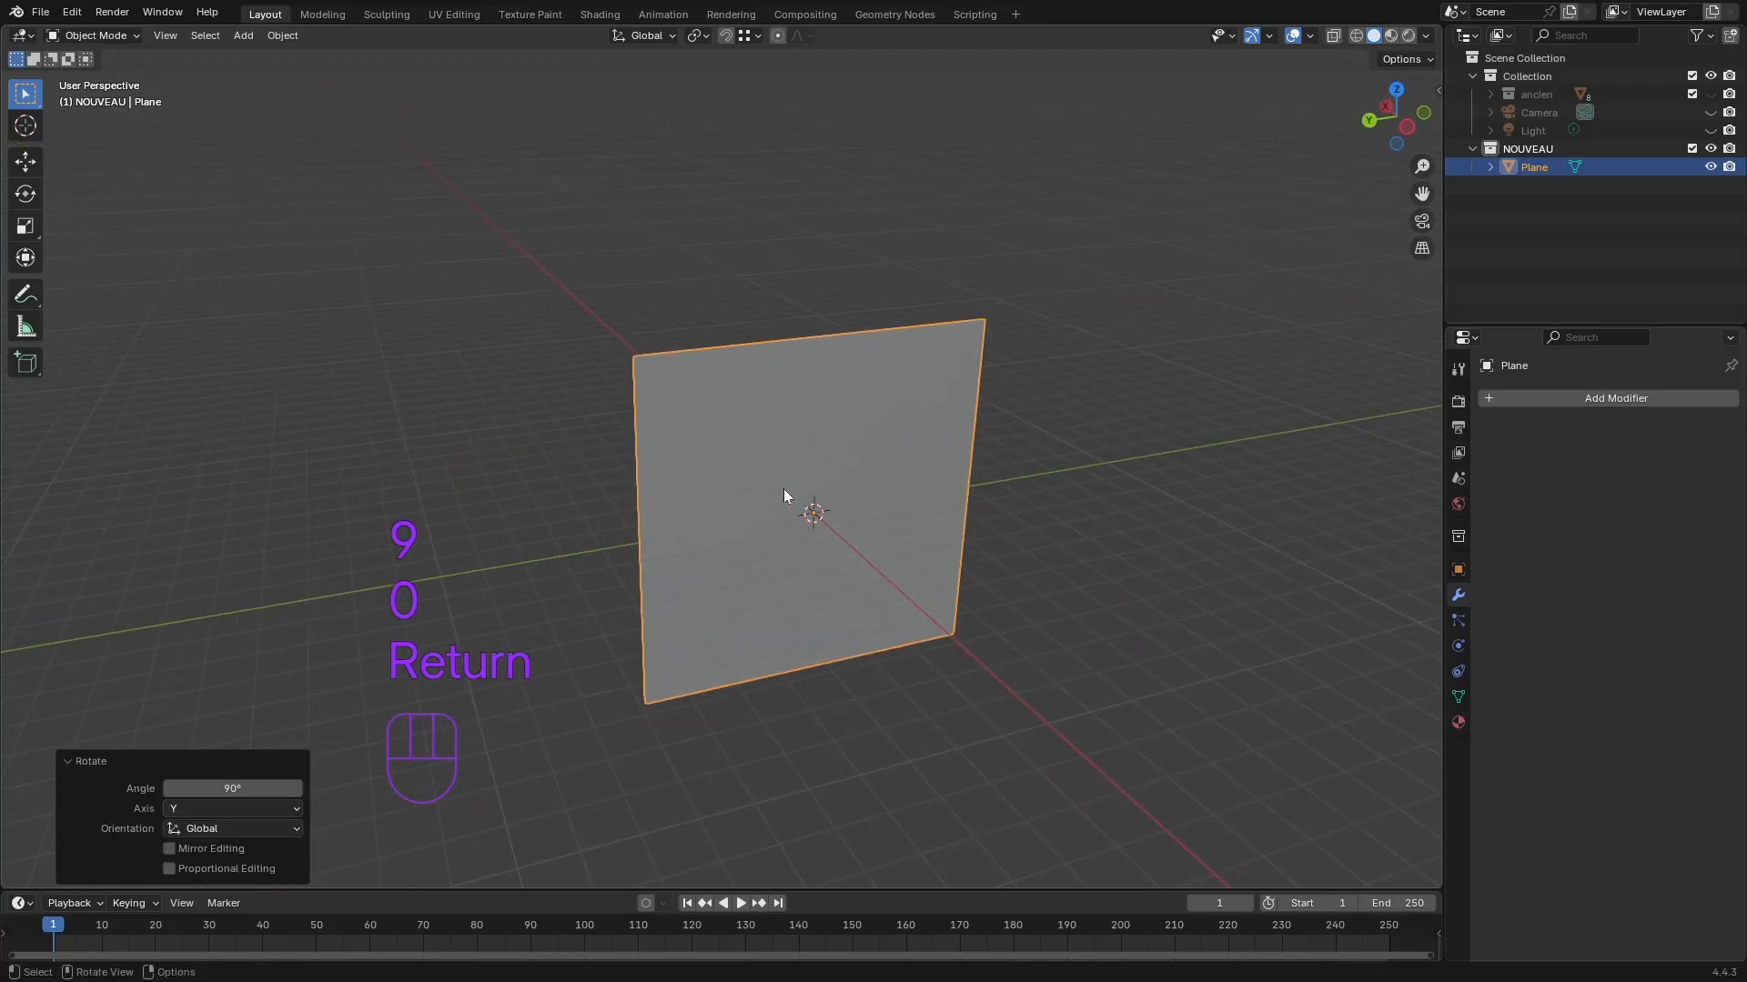
# - Apply the upright plane's rotation, checking its transform values before and after
pyautogui.press('n')
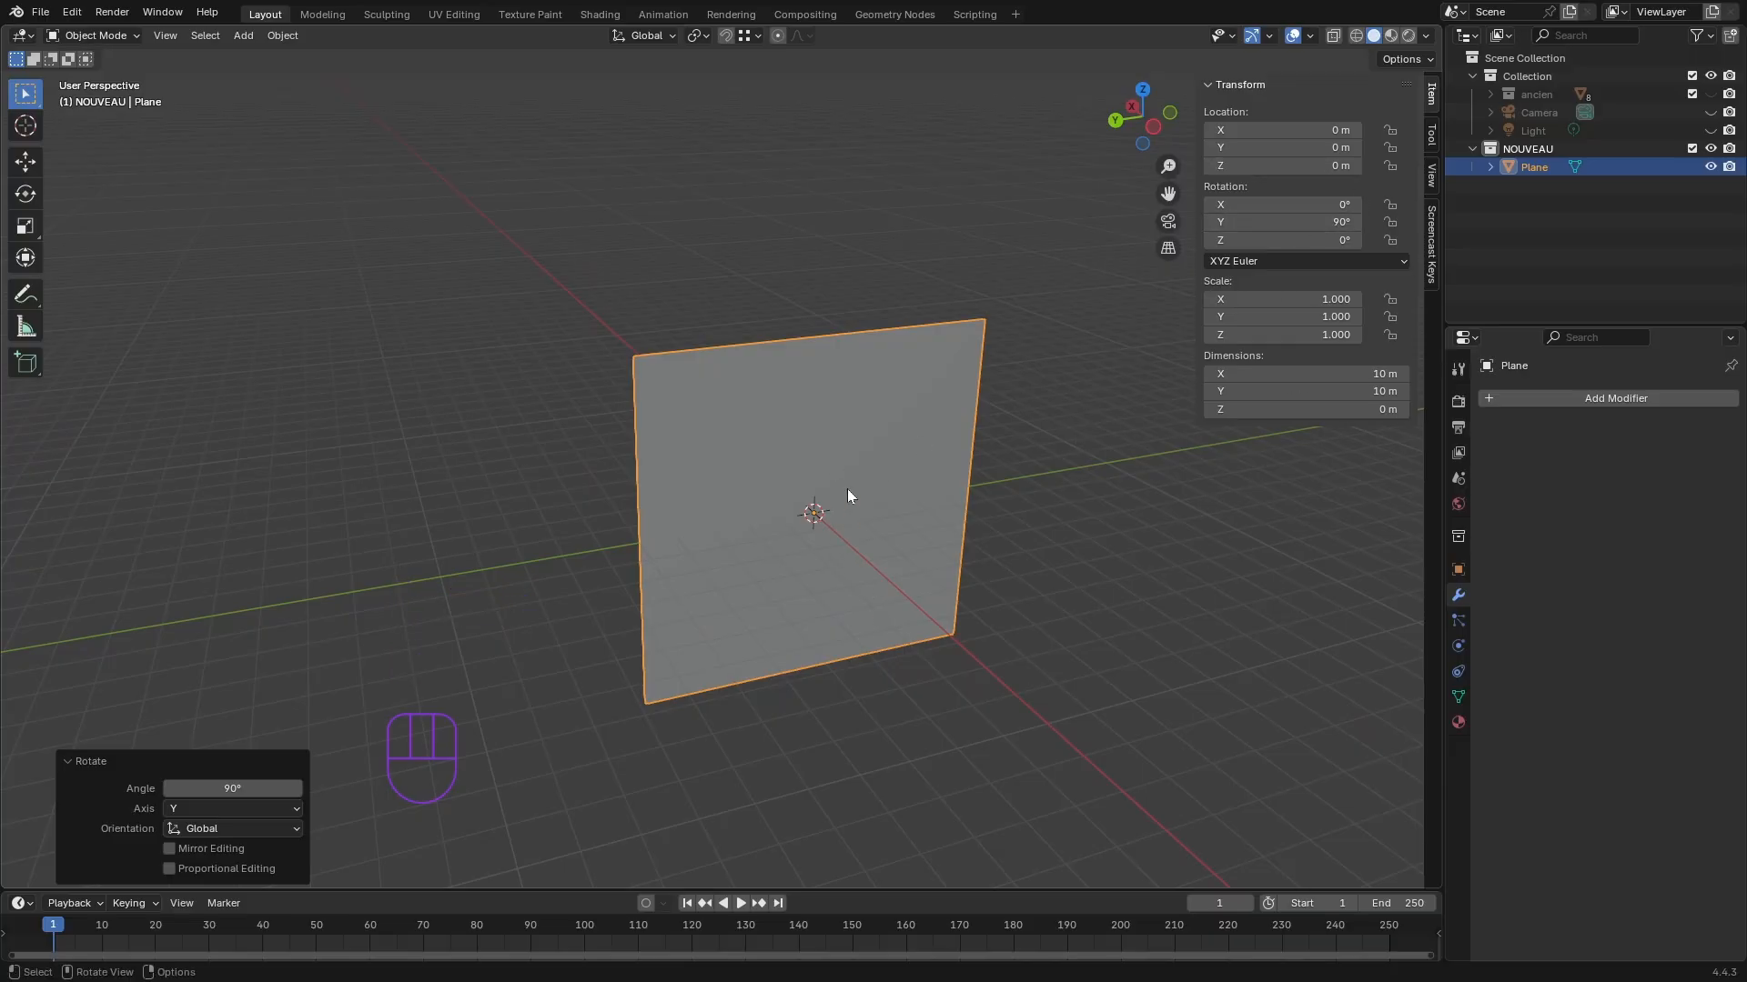
pyautogui.hotkey('ctrl', 'a')
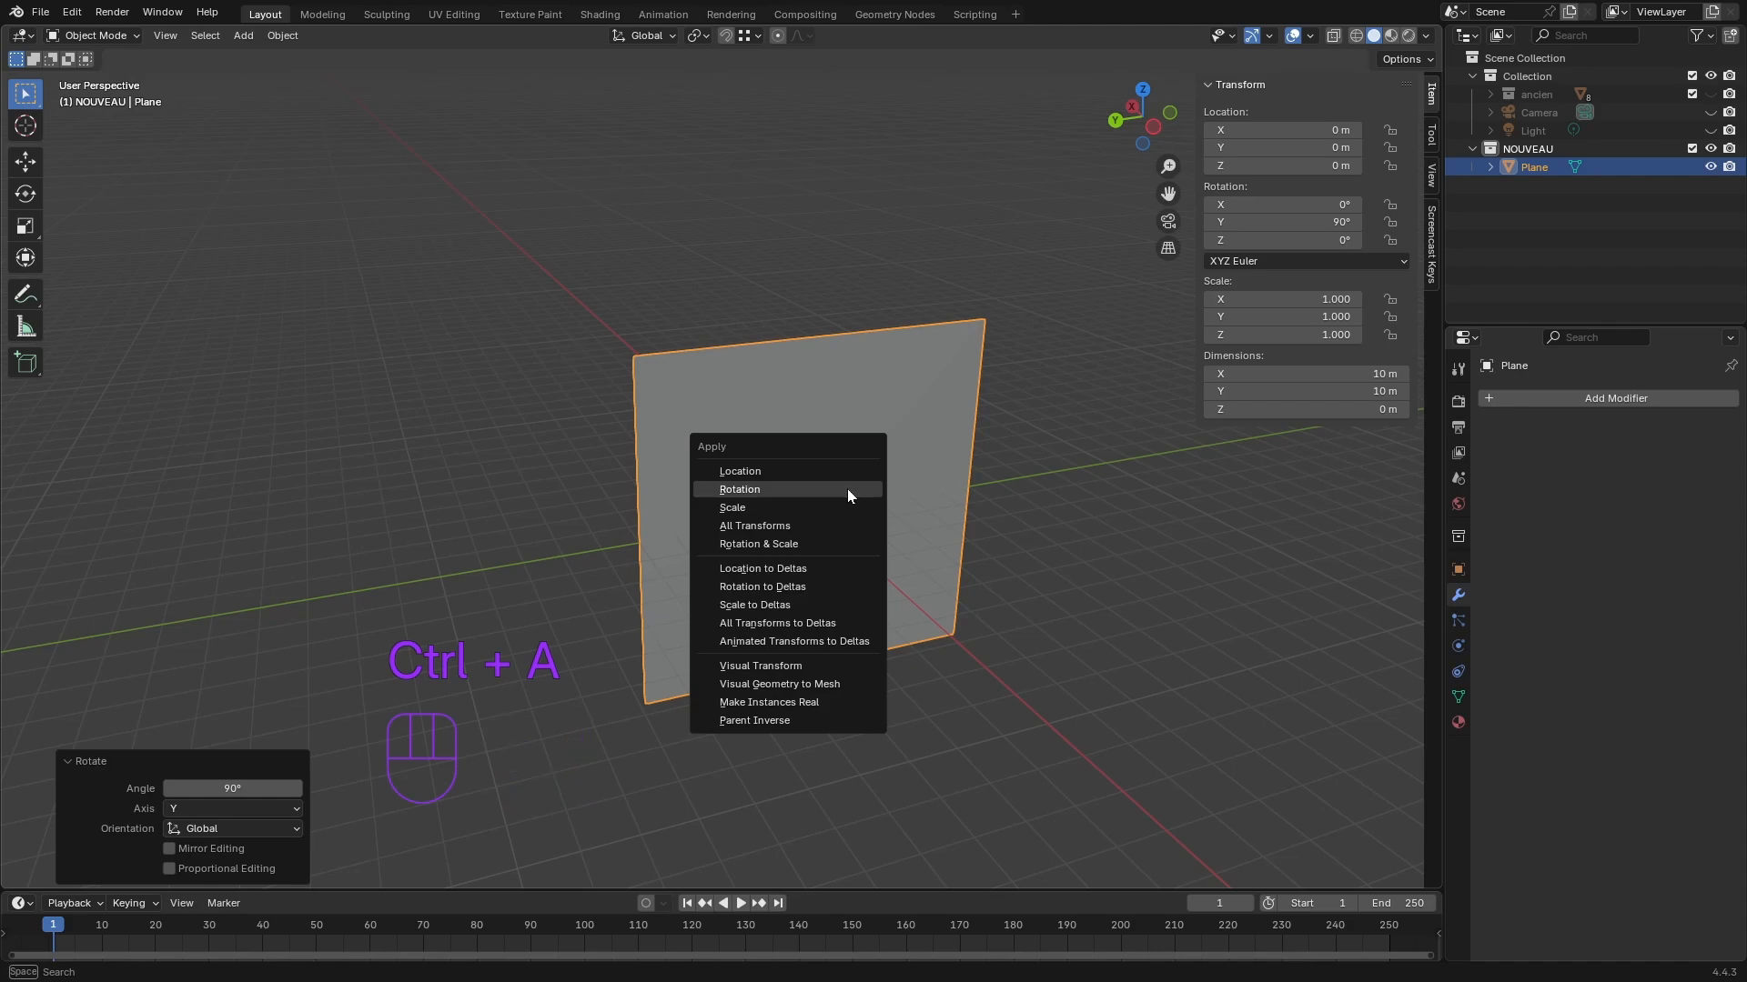
pyautogui.click(757, 489)
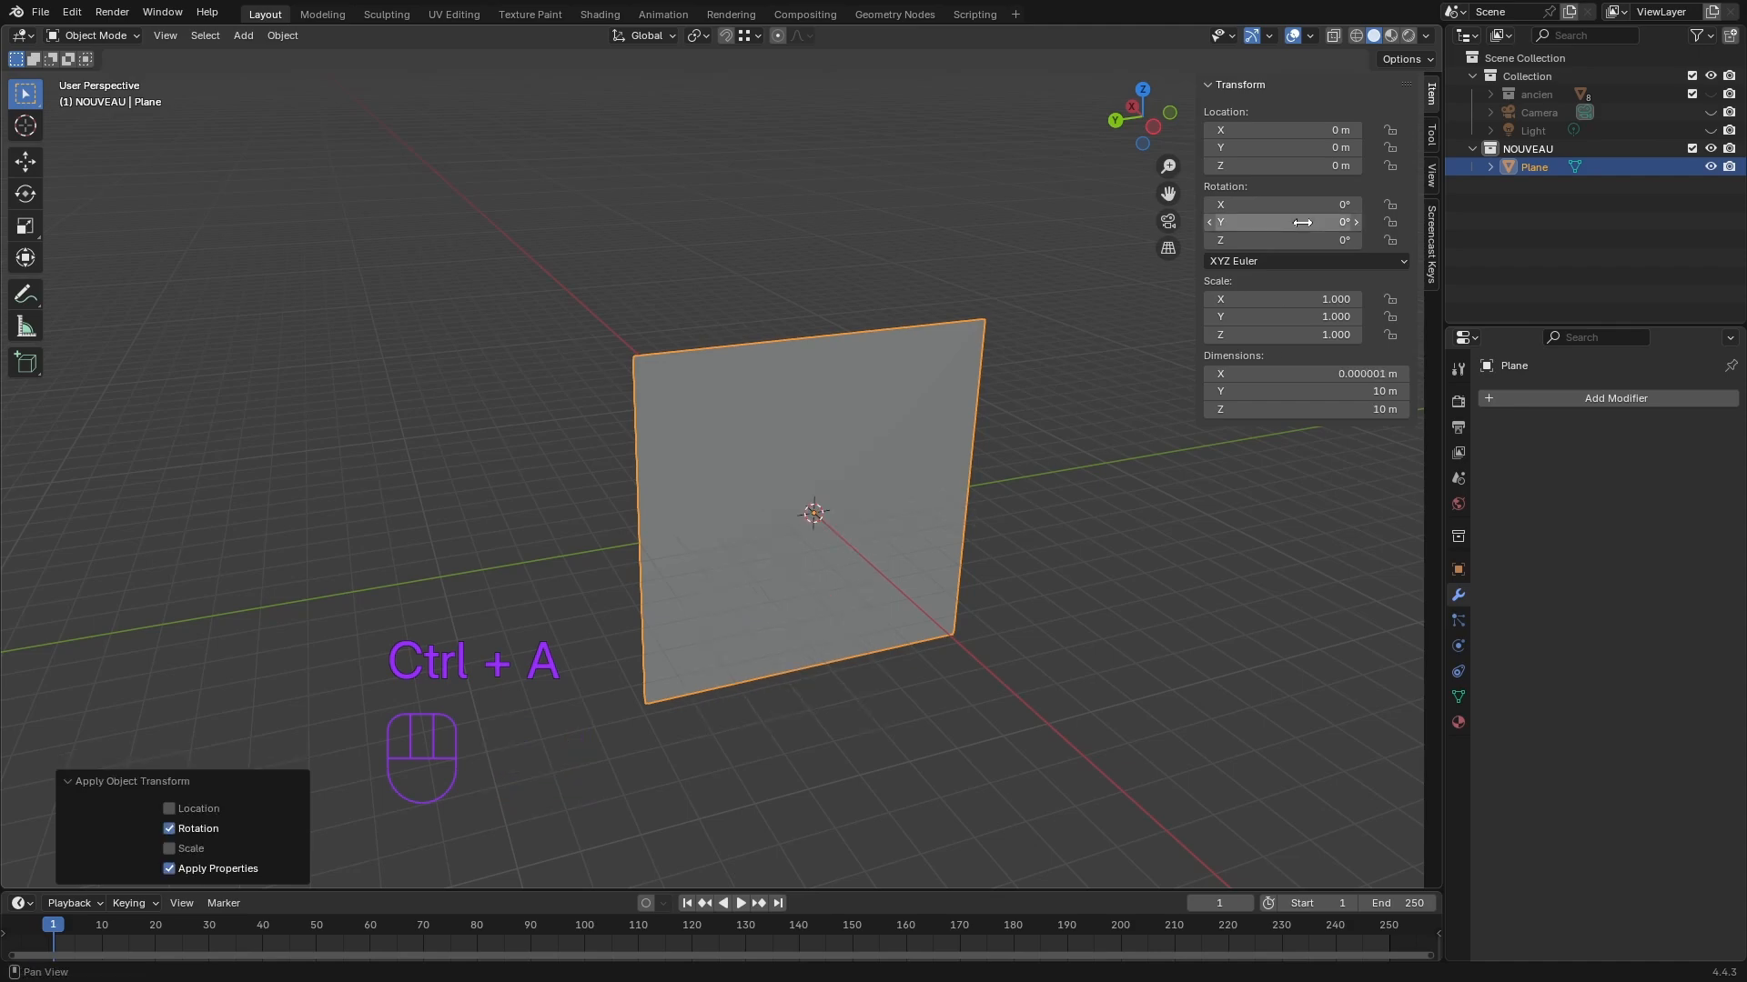
pyautogui.moveTo(1132, 644); pyautogui.dragTo(1121, 631, button='middle')
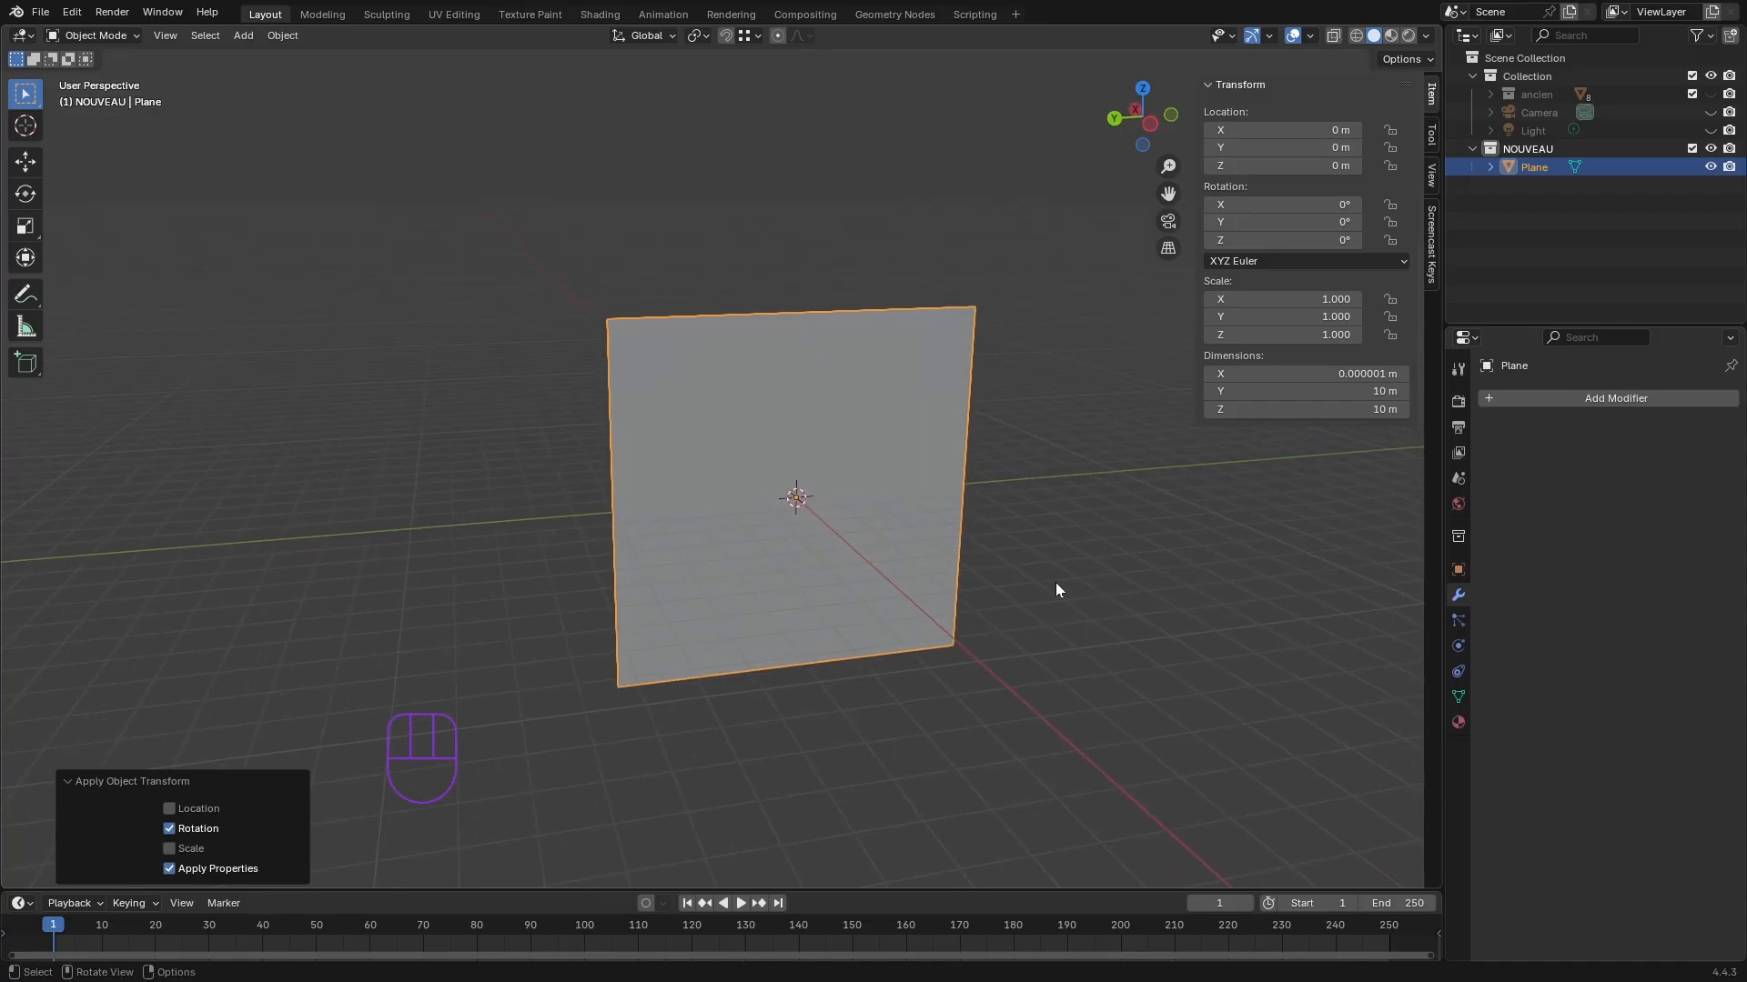
pyautogui.press('n')
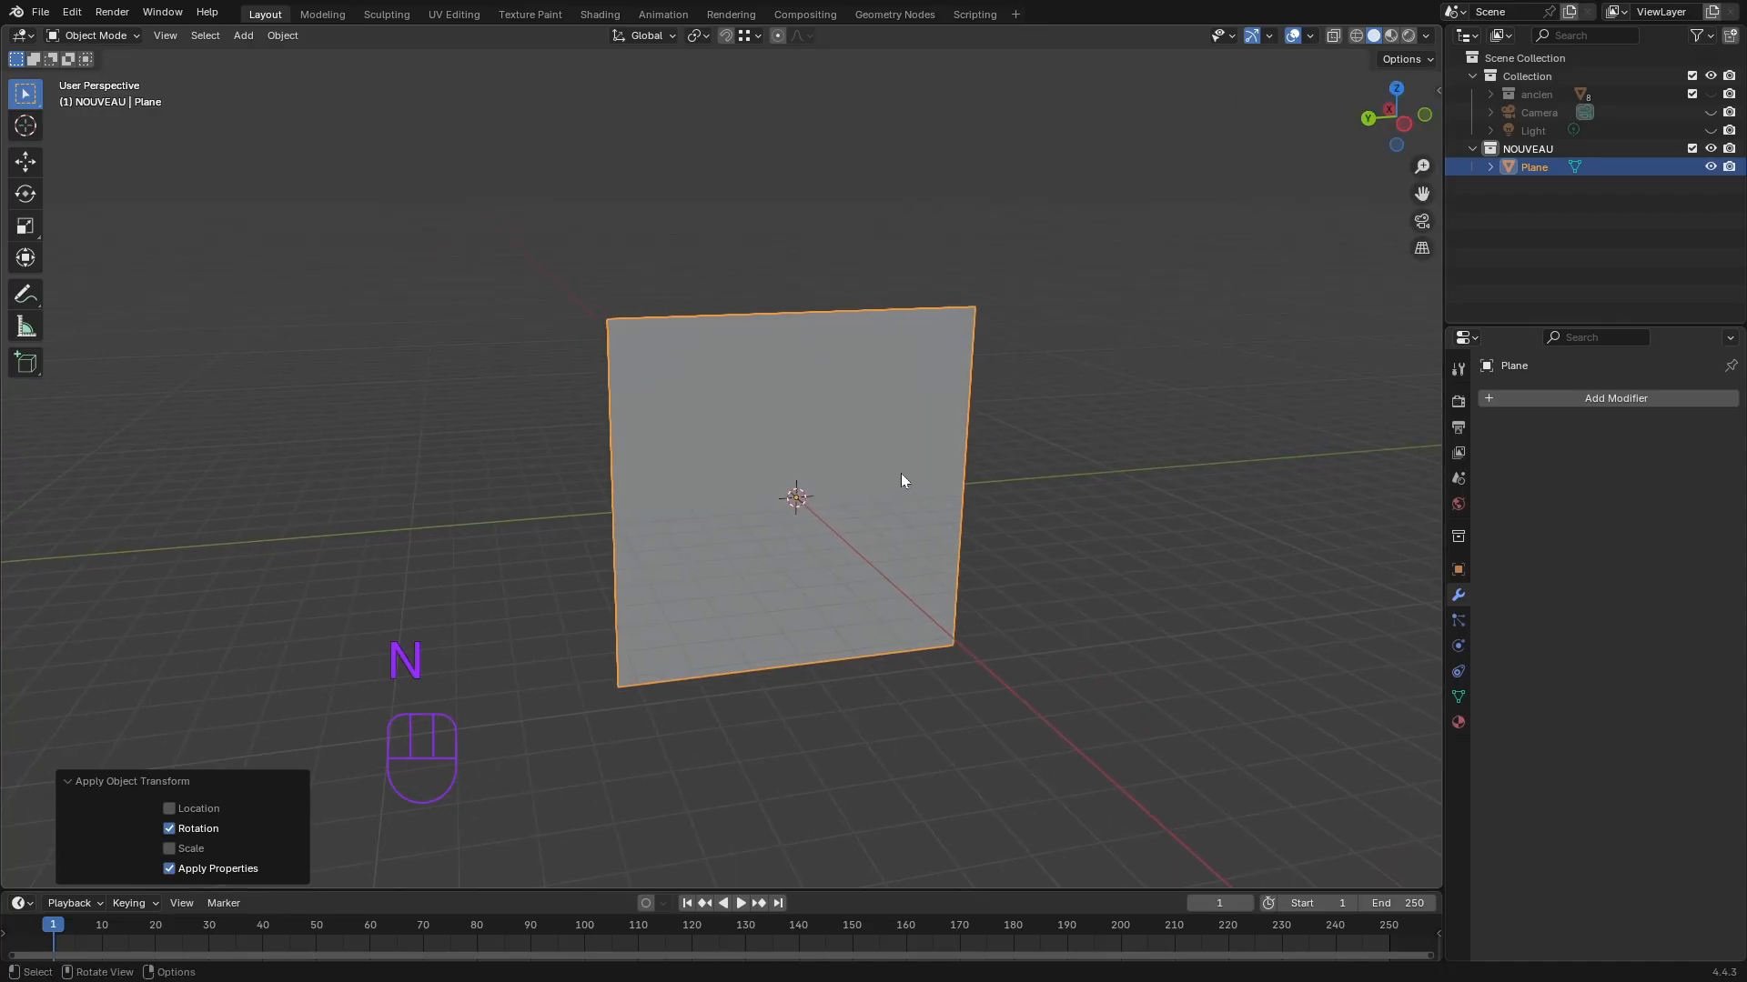
# - Subdivide the plane's face in Edit Mode with 20 cuts
pyautogui.moveTo(881, 462); pyautogui.dragTo(865, 455, button='middle')
pyautogui.press('Tab')
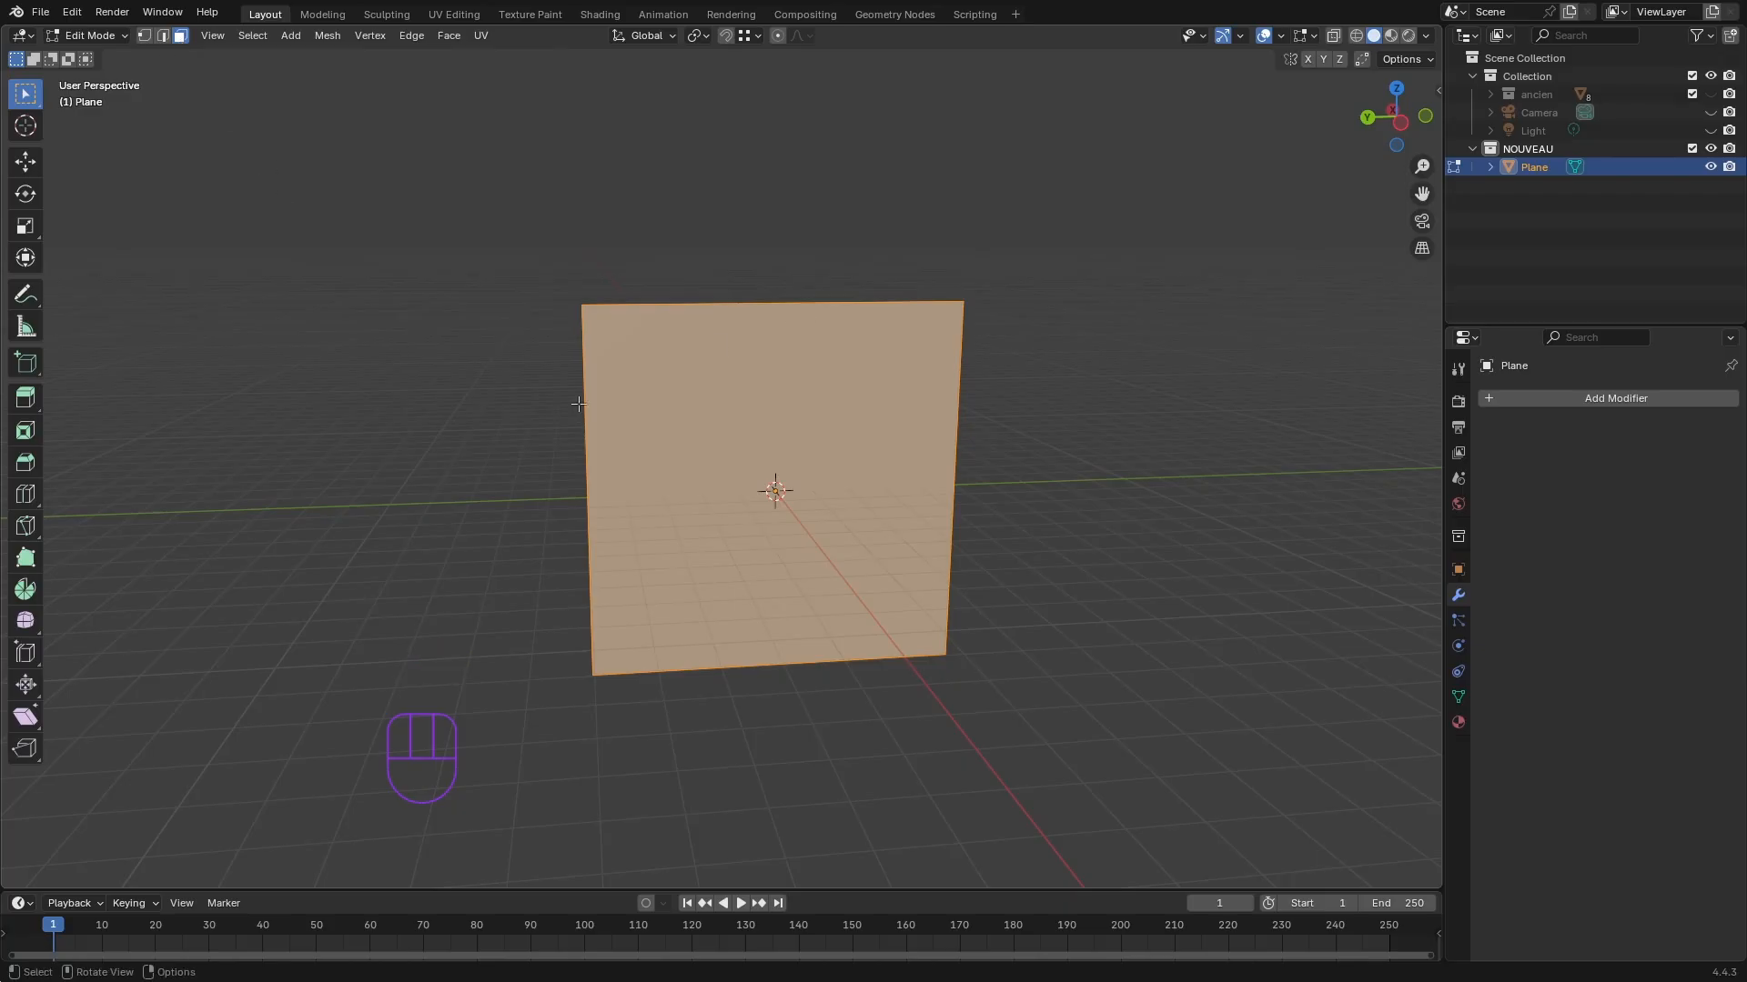
pyautogui.moveTo(578, 403); pyautogui.dragTo(722, 363, button='middle')
pyautogui.rightClick(724, 362)
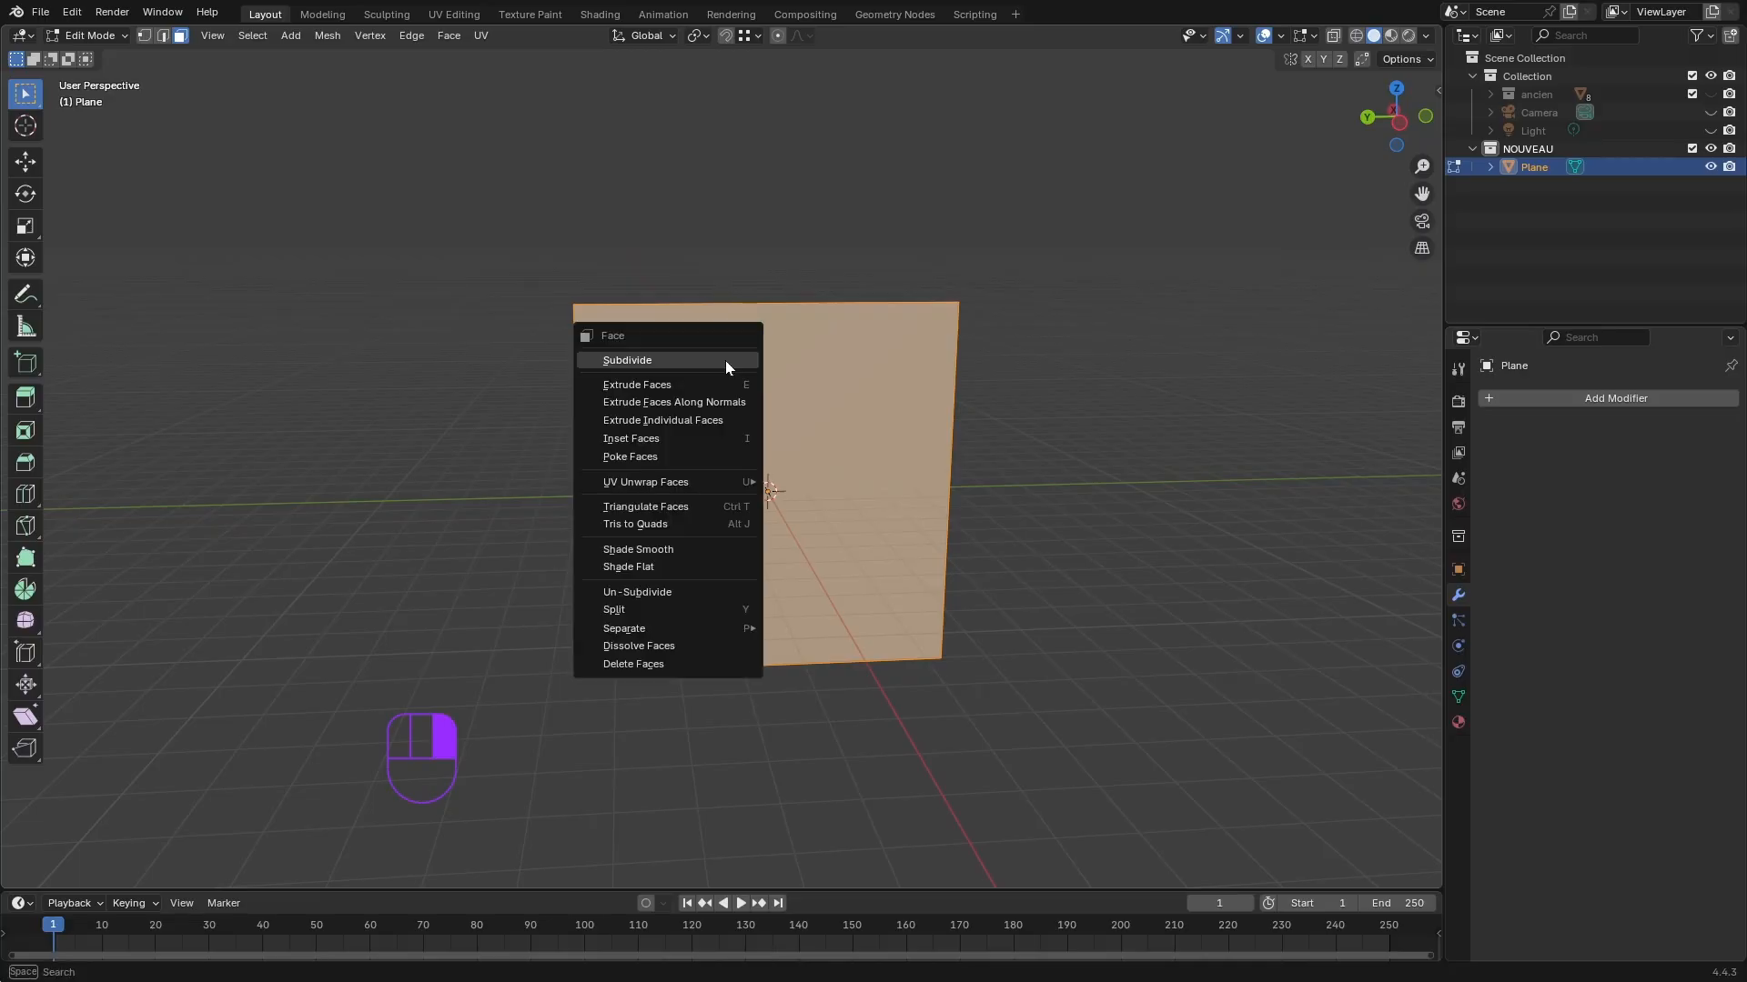
pyautogui.click(632, 360)
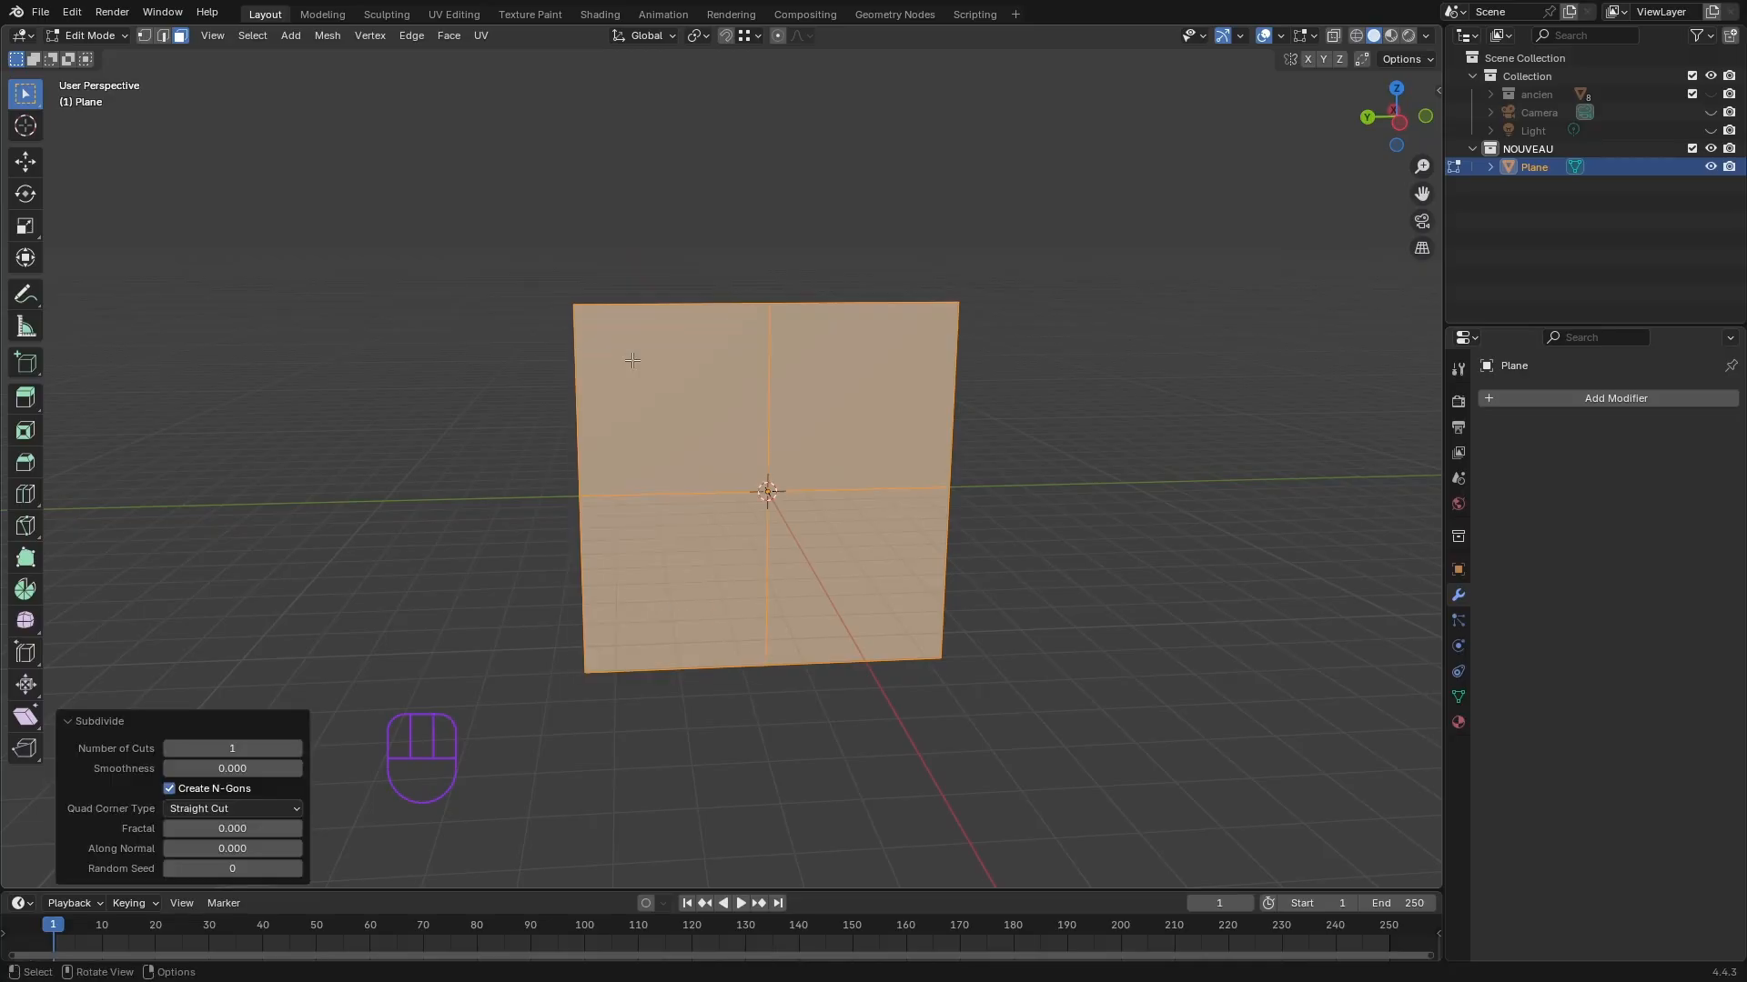
pyautogui.click(232, 748)
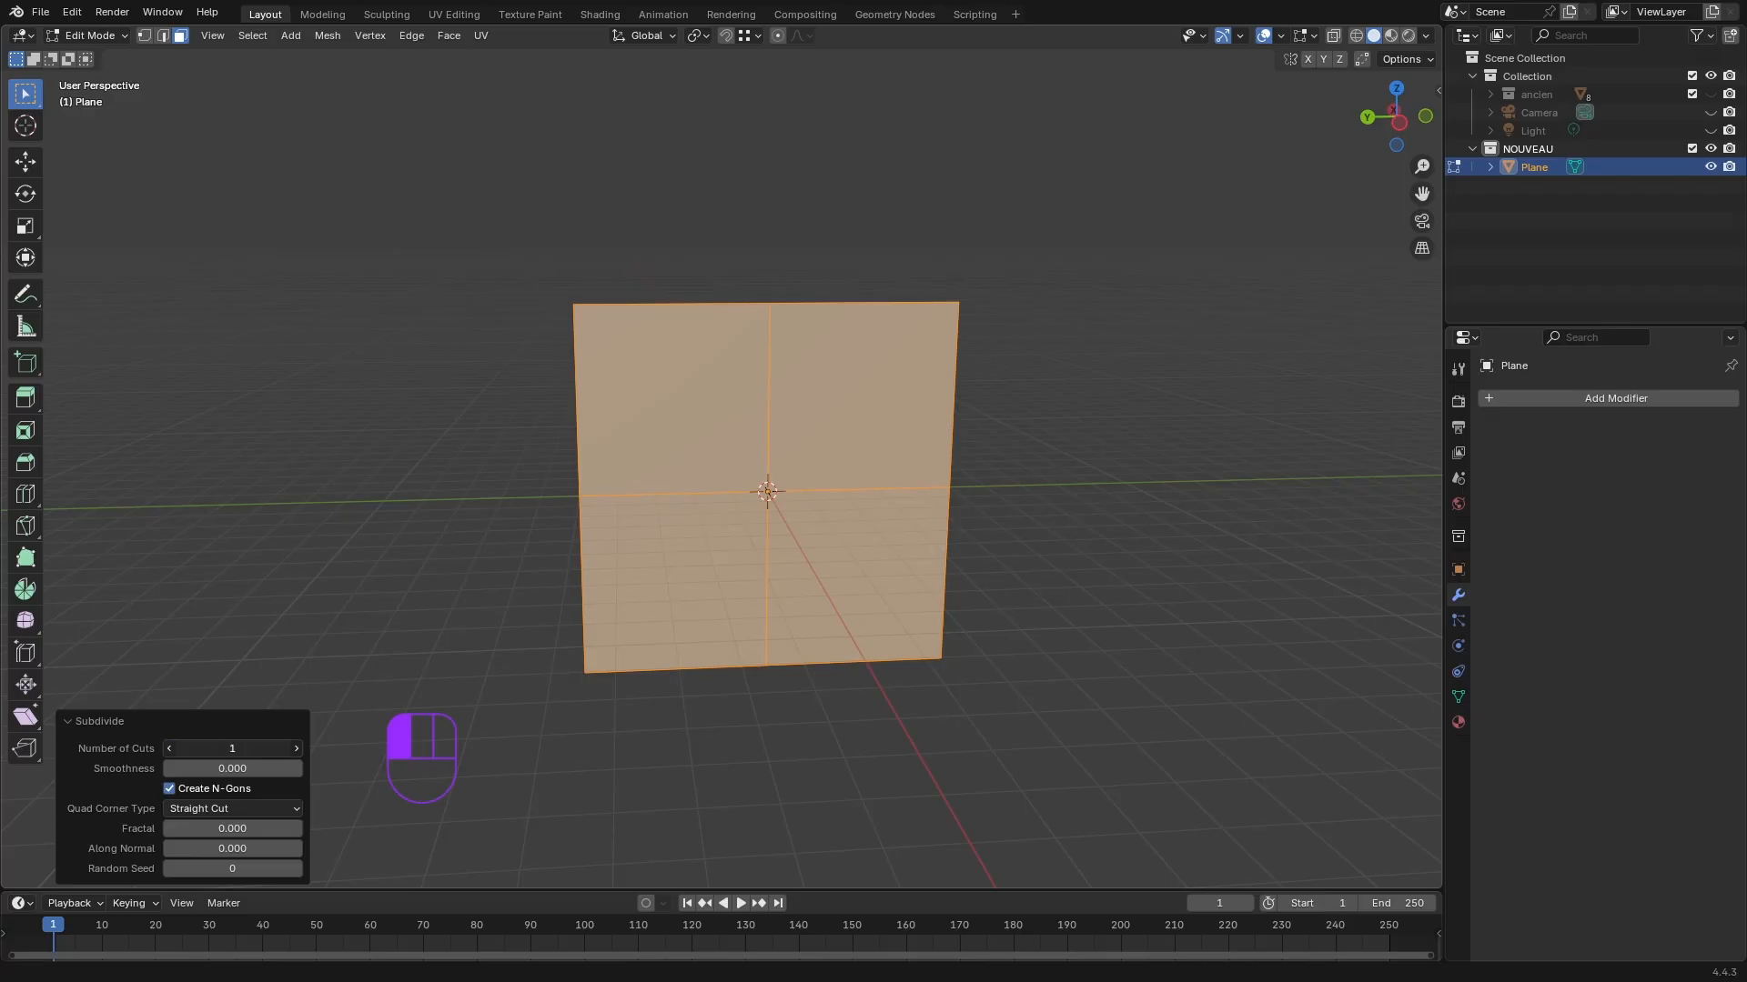
pyautogui.click(507, 630)
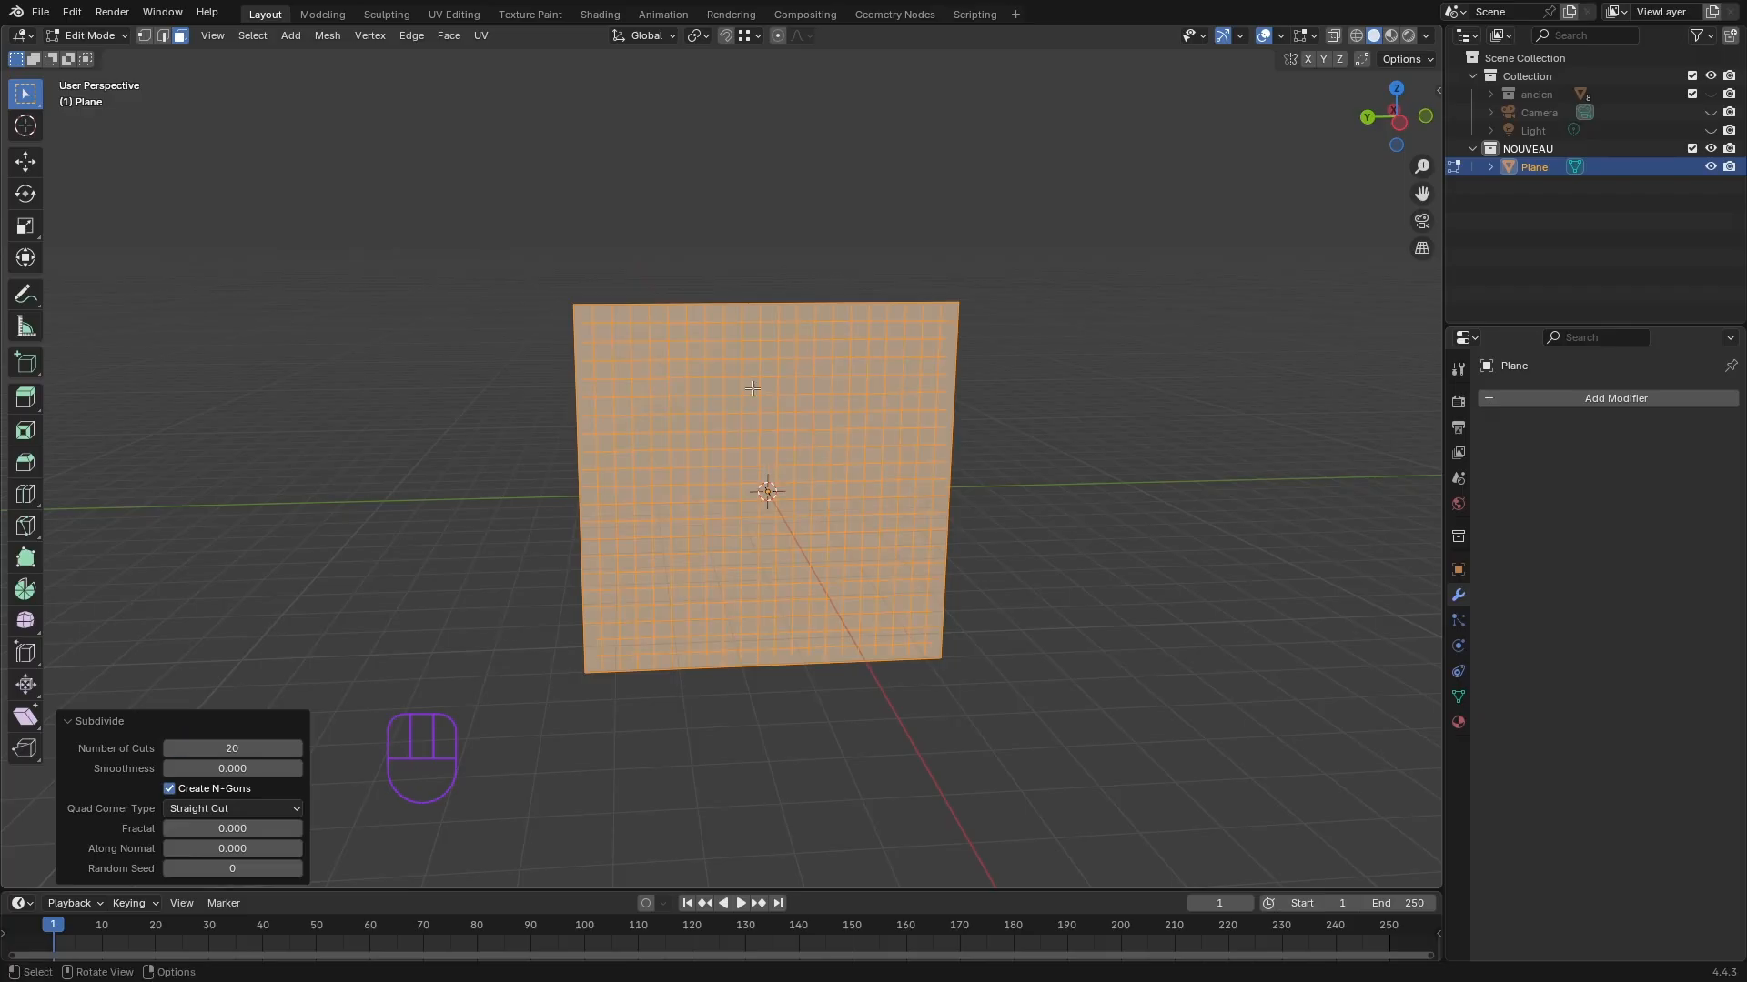
# - Poke all faces of the subdivided plane and inspect the resulting triangle pattern up close
pyautogui.click(1023, 389)
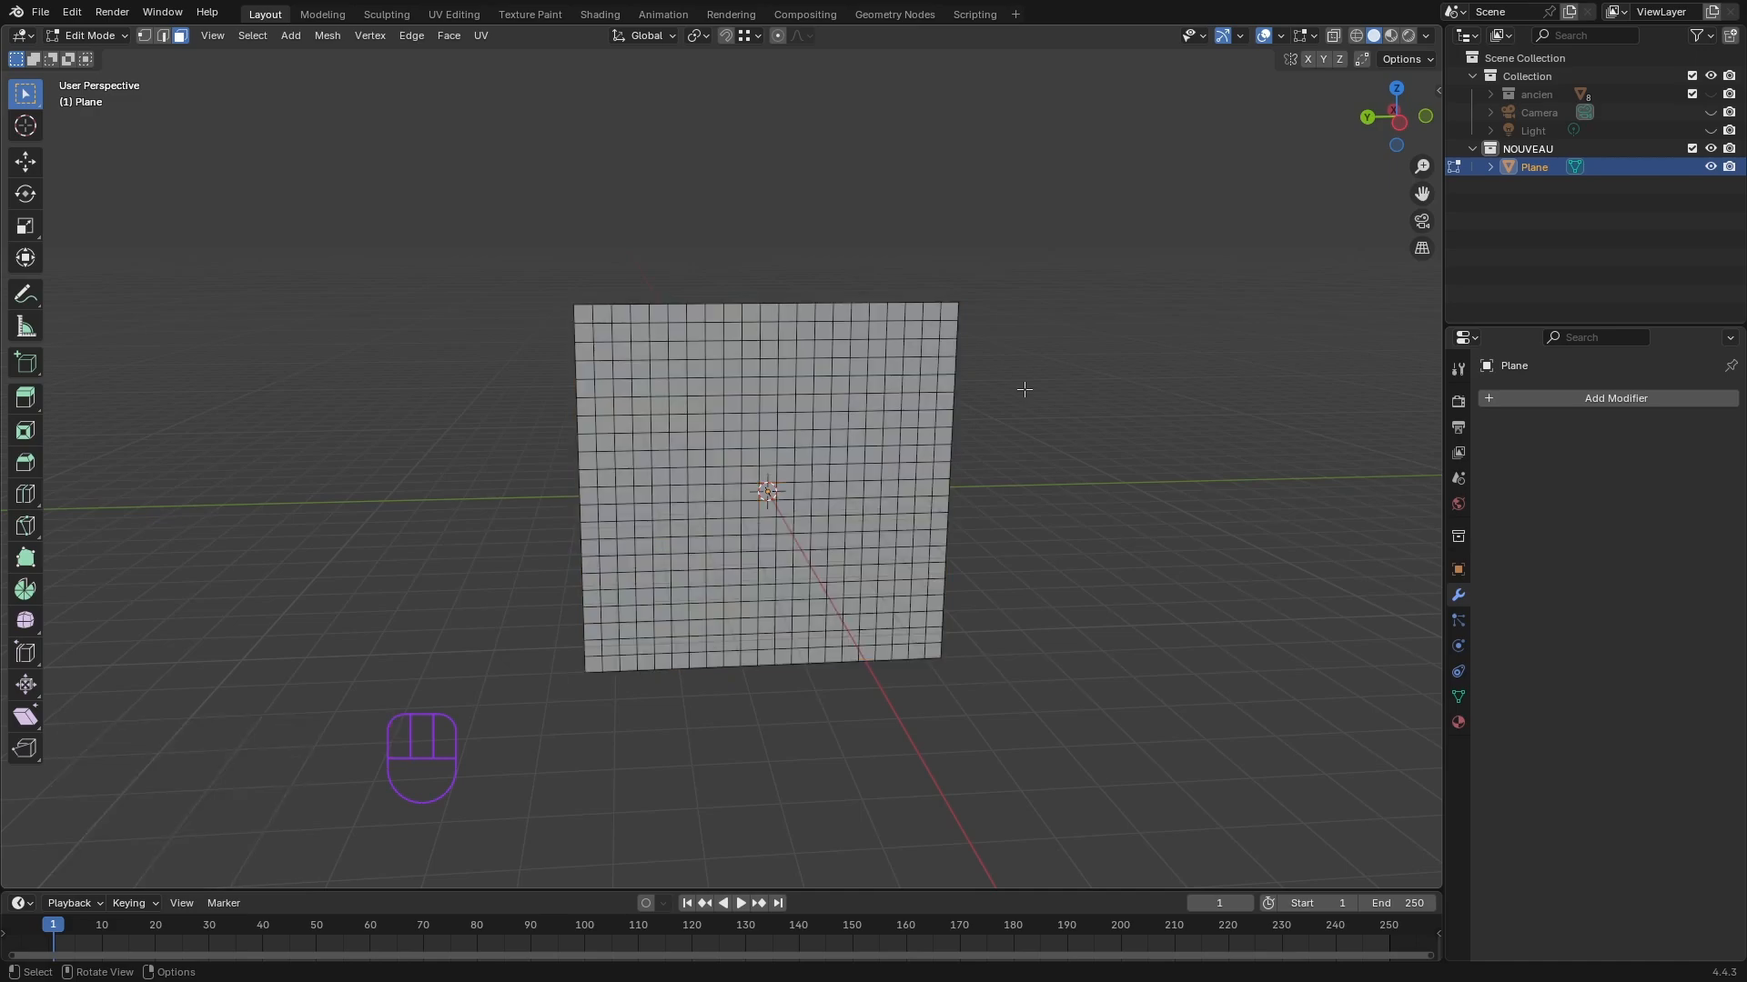
pyautogui.moveTo(1022, 389); pyautogui.dragTo(1014, 406, button='middle')
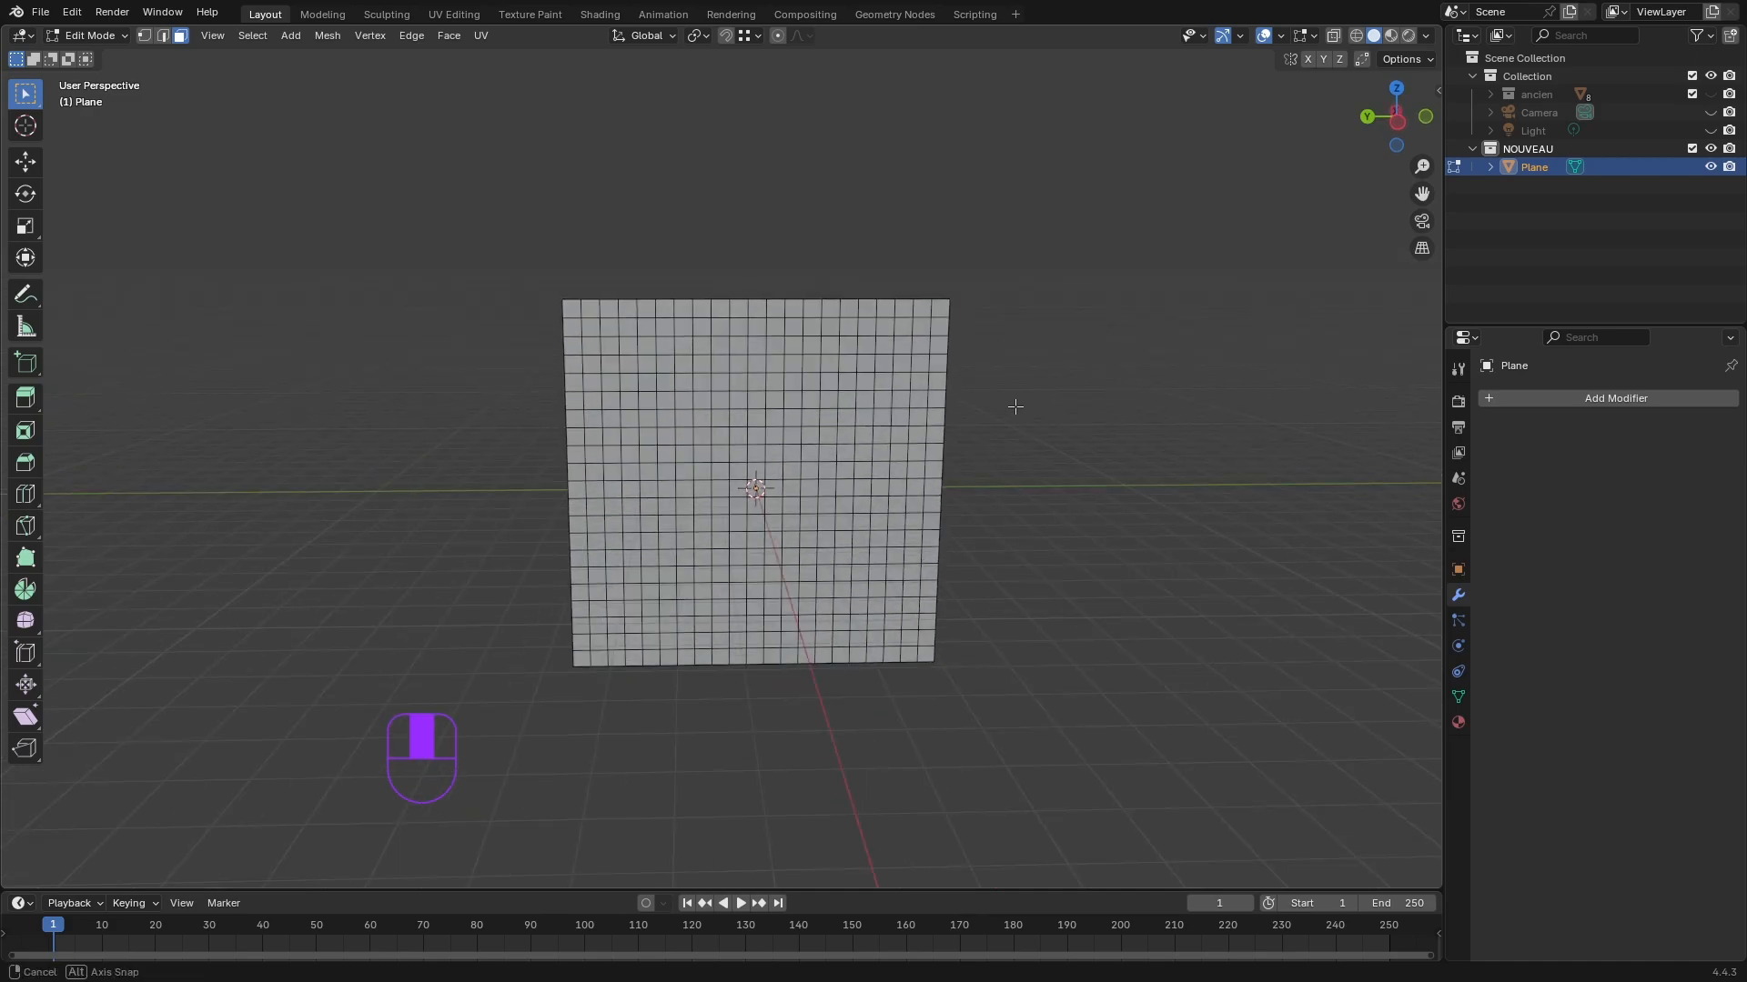
pyautogui.moveTo(1036, 736); pyautogui.dragTo(494, 246)
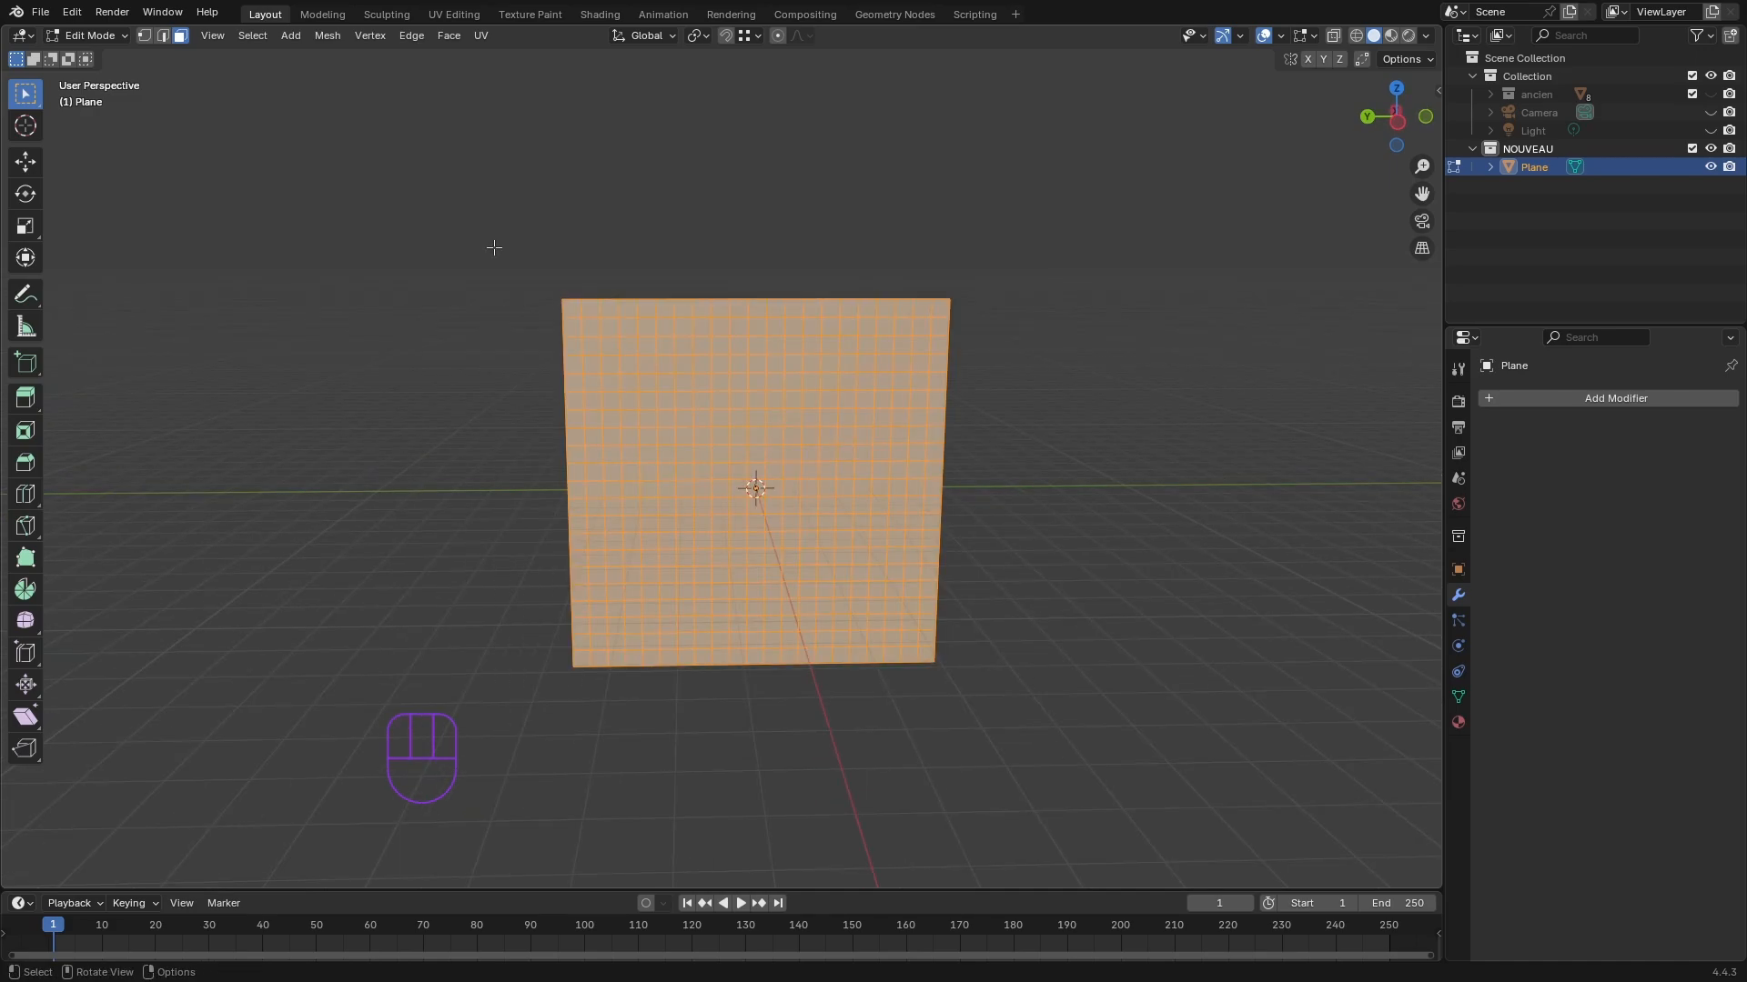
pyautogui.rightClick(703, 365)
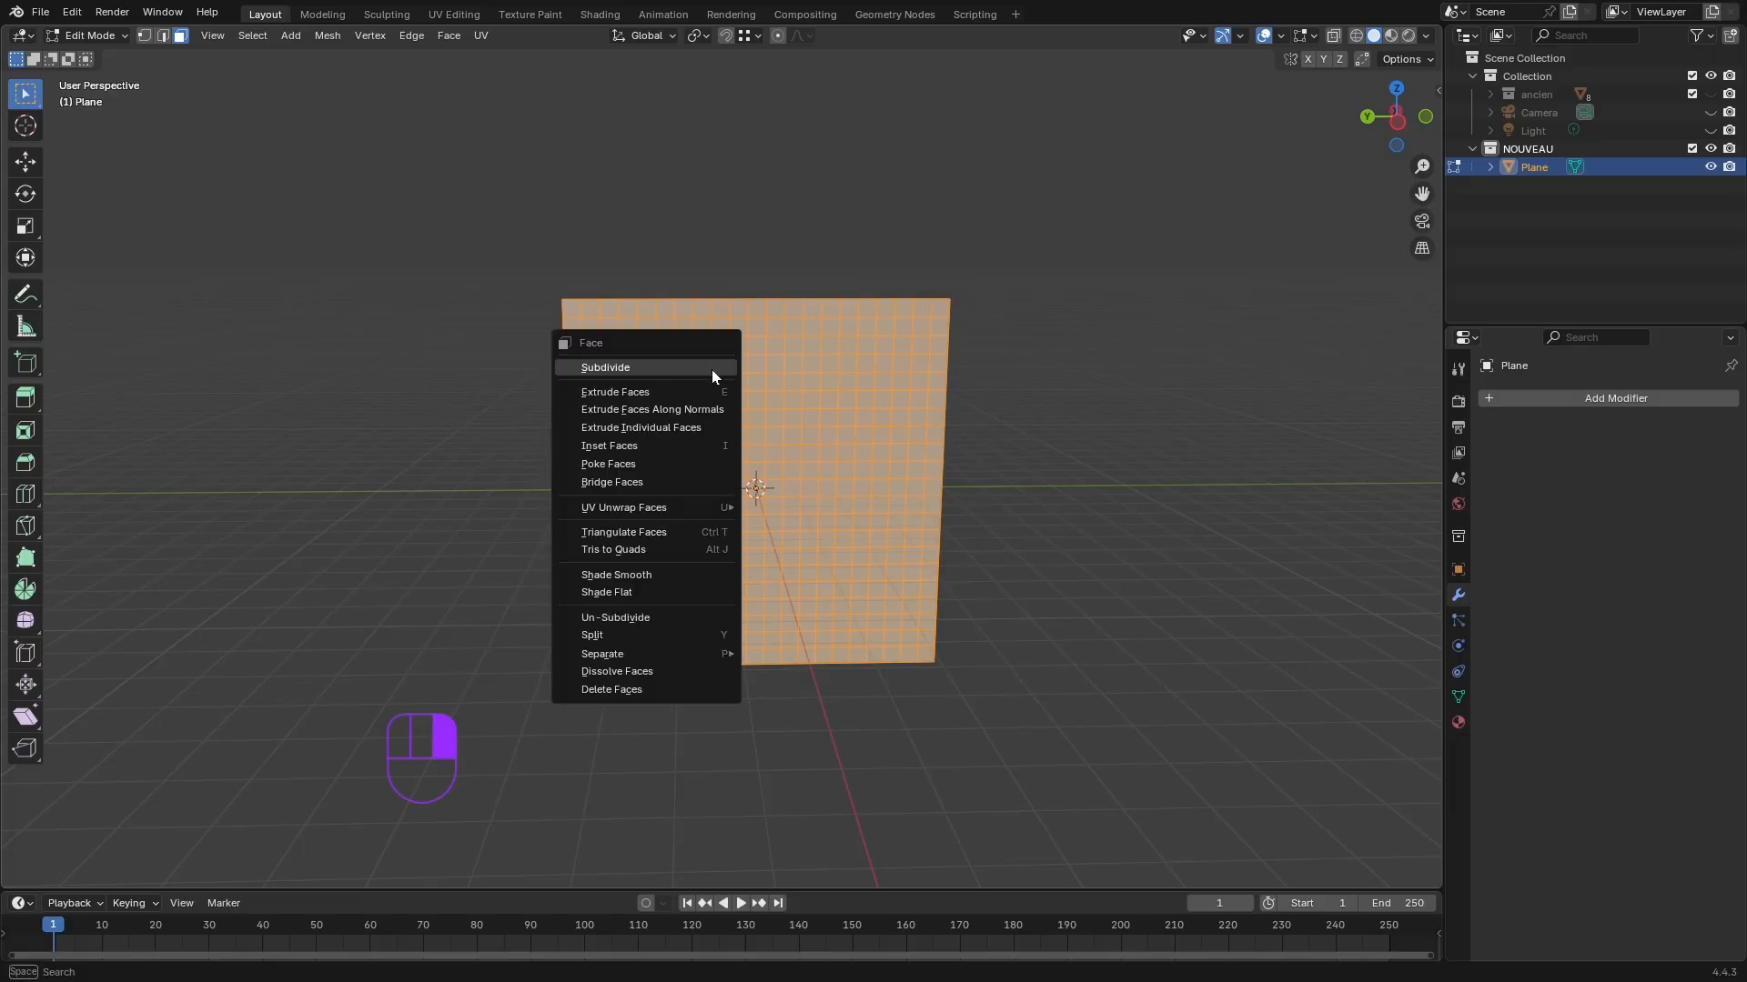
pyautogui.click(642, 466)
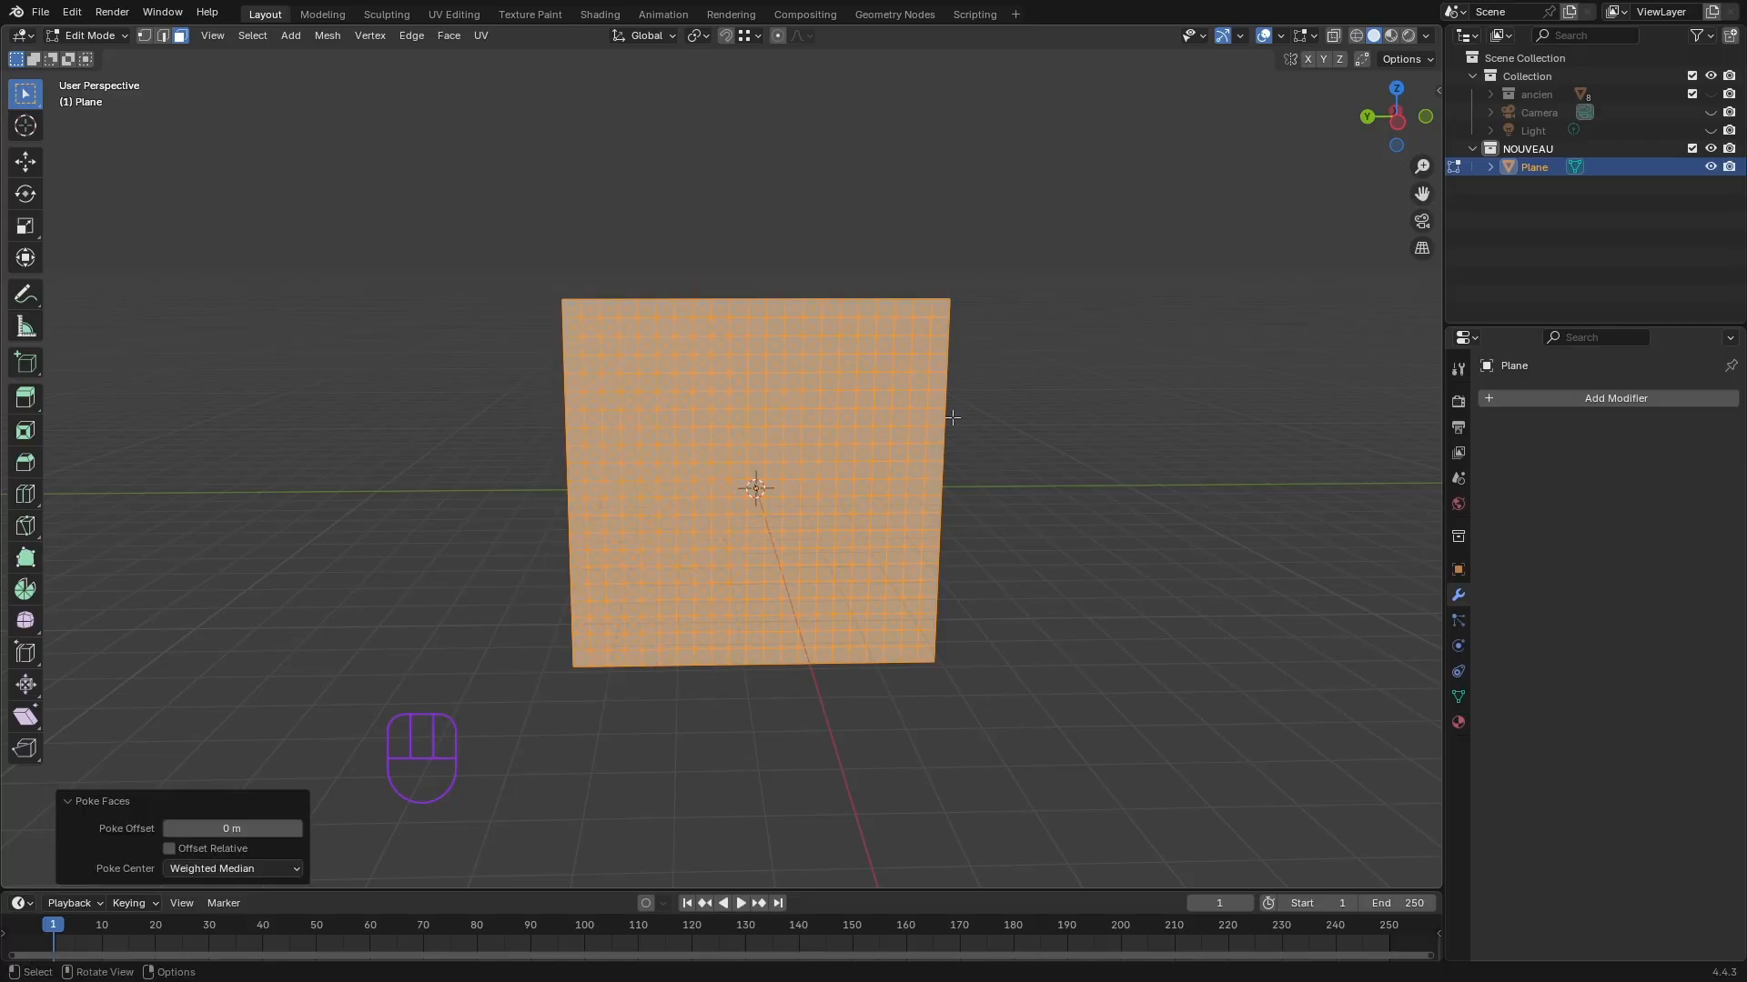
pyautogui.scroll(3, 807, 469)
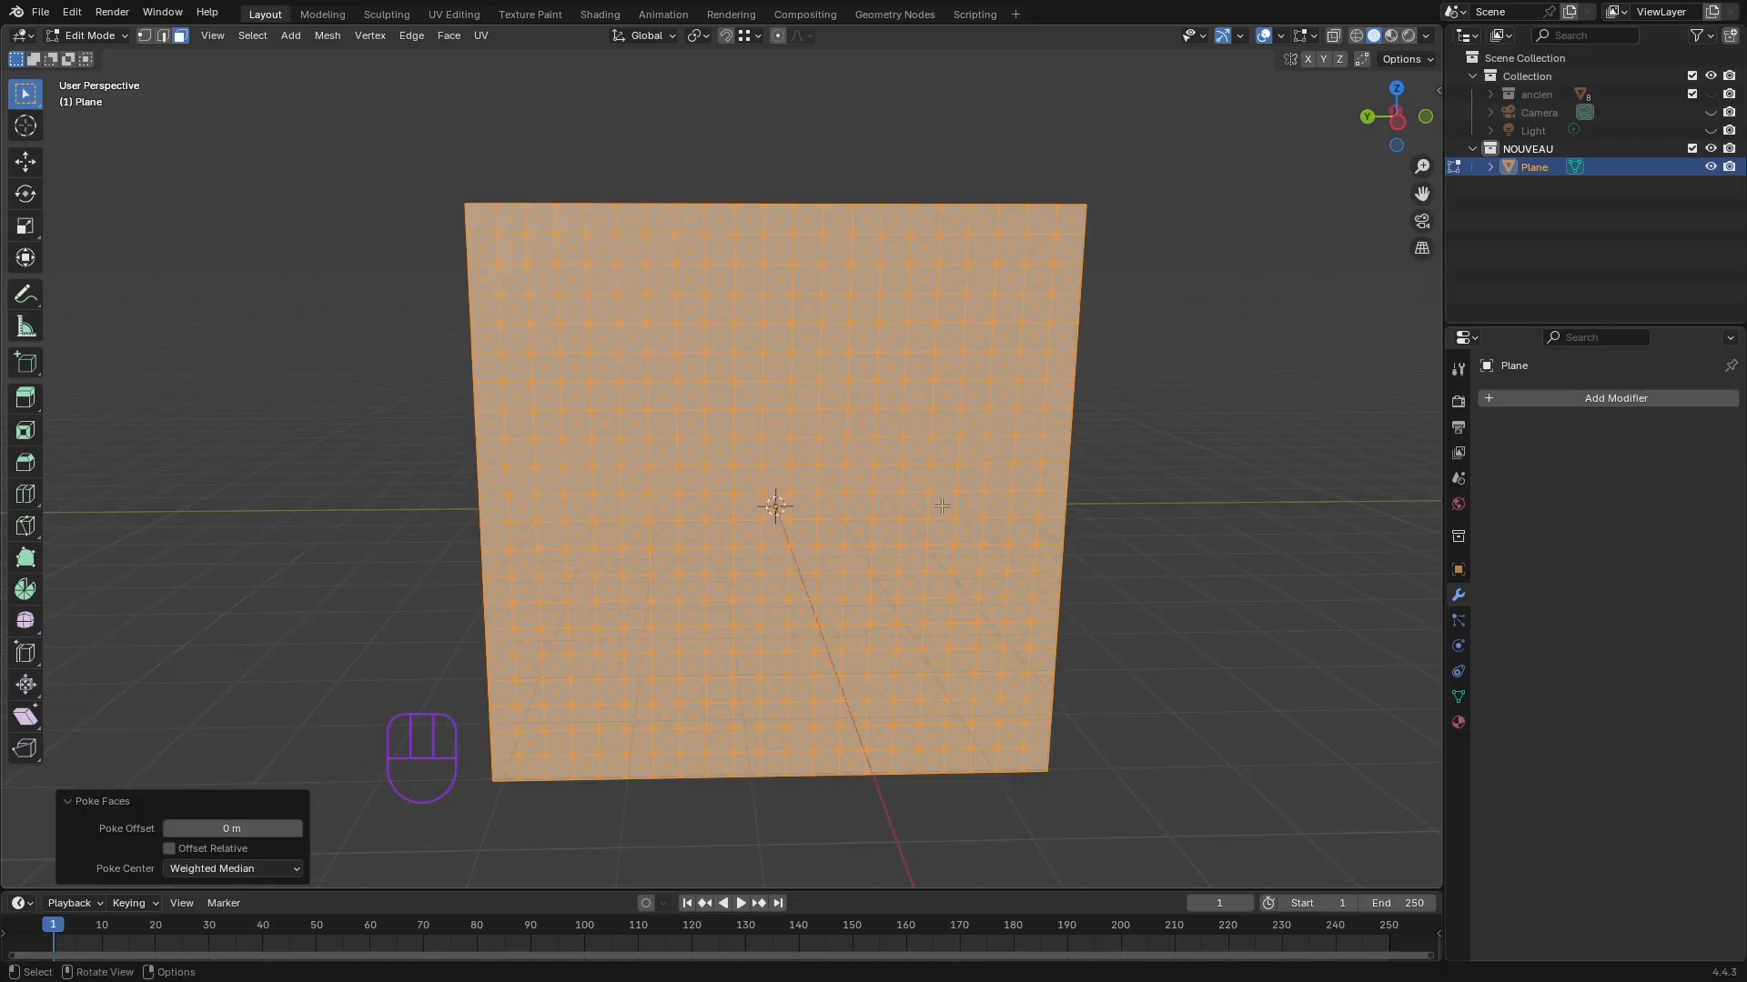
pyautogui.scroll(-2, 941, 505)
pyautogui.moveTo(916, 491)
pyautogui.mouseDown(button='middle')
pyautogui.moveTo(904, 476)
pyautogui.moveTo(903, 496)
pyautogui.mouseUp(button='middle')
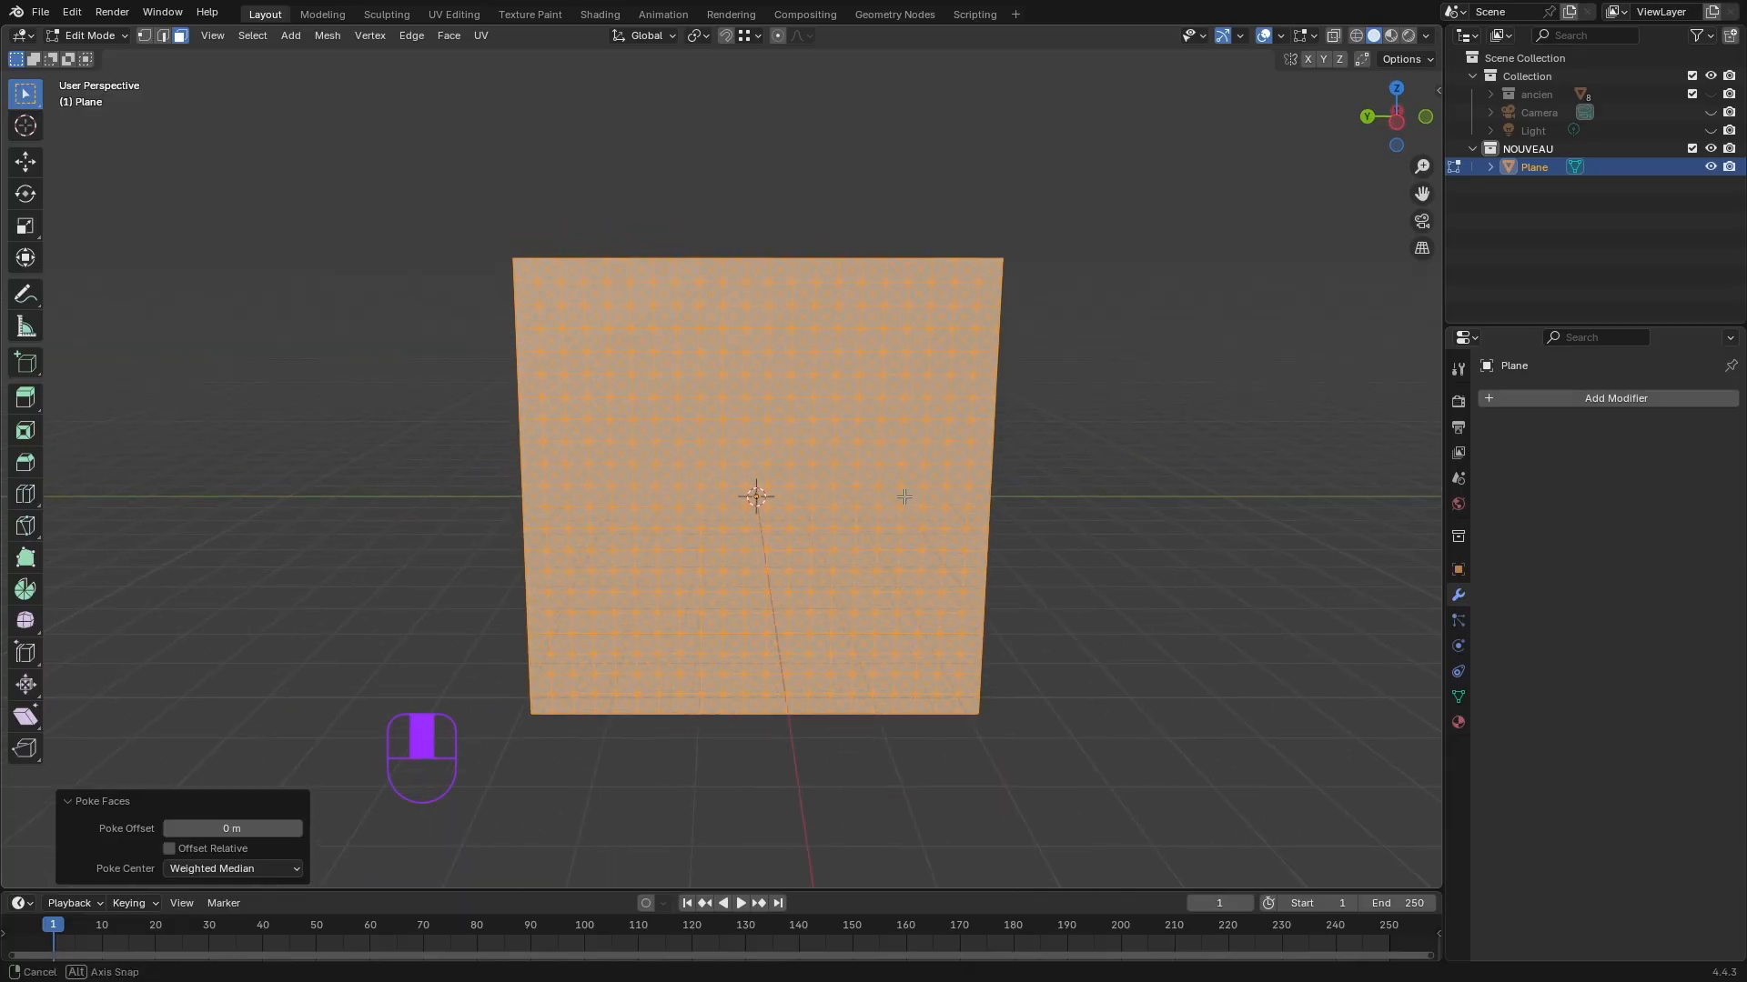
pyautogui.click(1037, 473)
pyautogui.moveTo(1076, 463); pyautogui.dragTo(1046, 491, button='middle')
pyautogui.scroll(5, 863, 381)
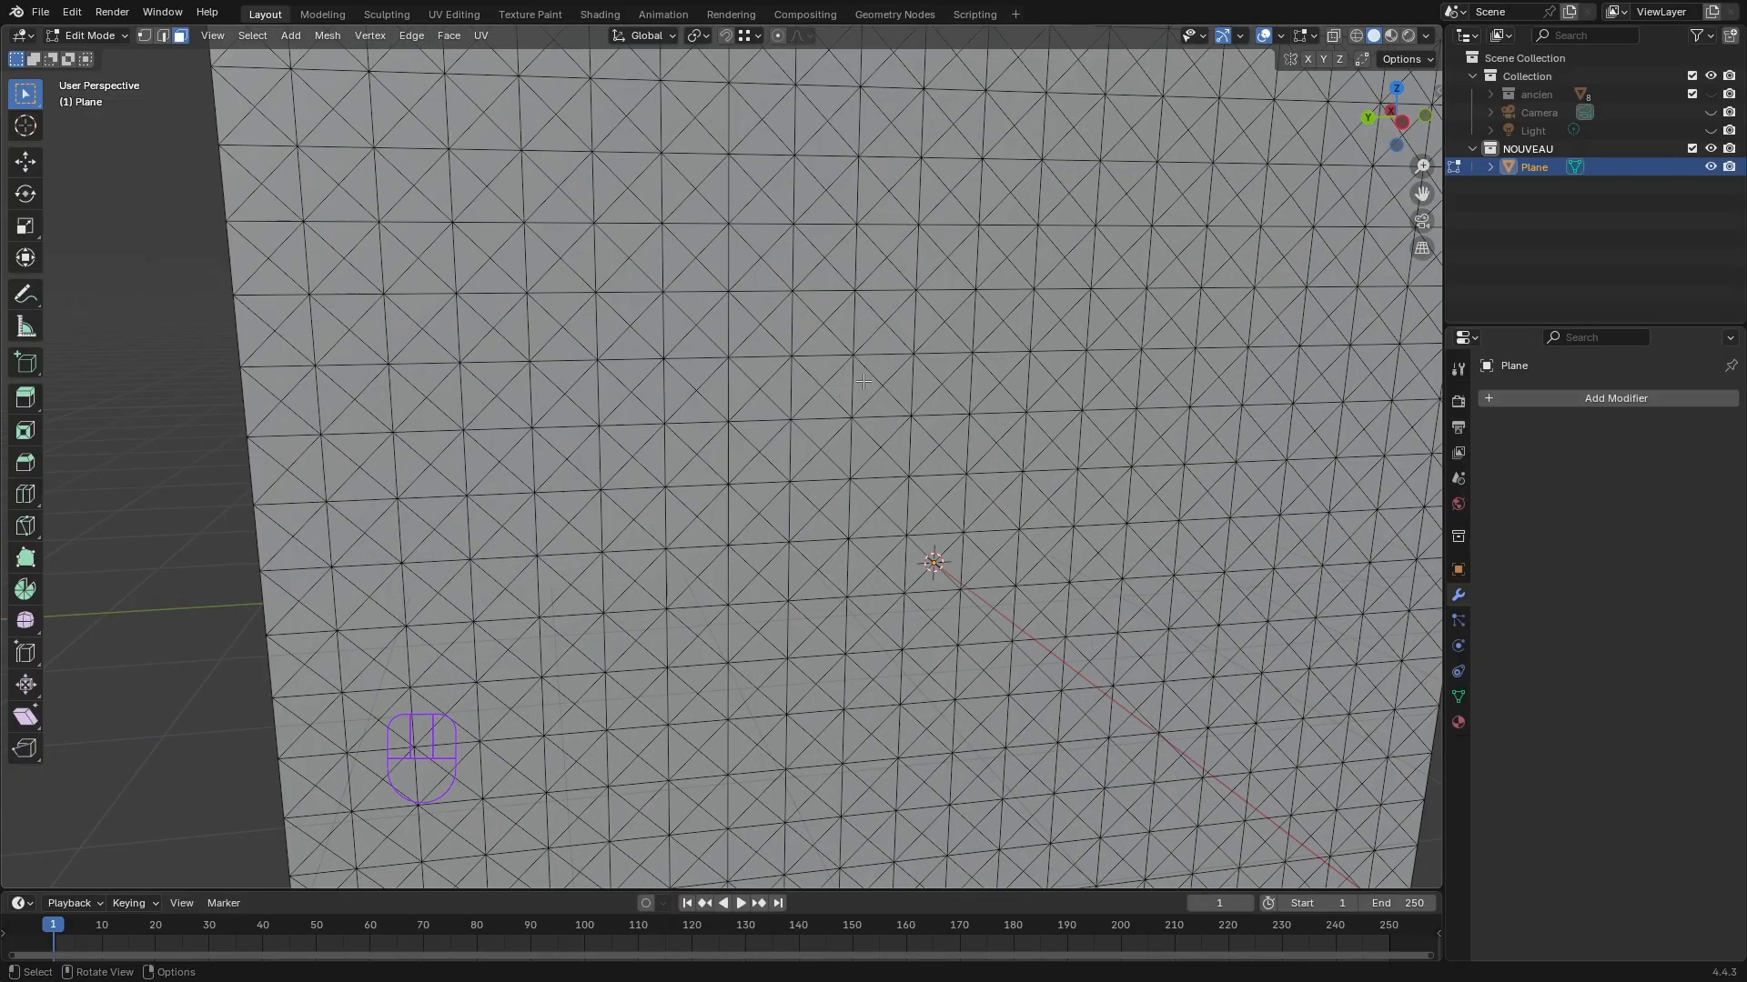
pyautogui.scroll(-8, 814, 386)
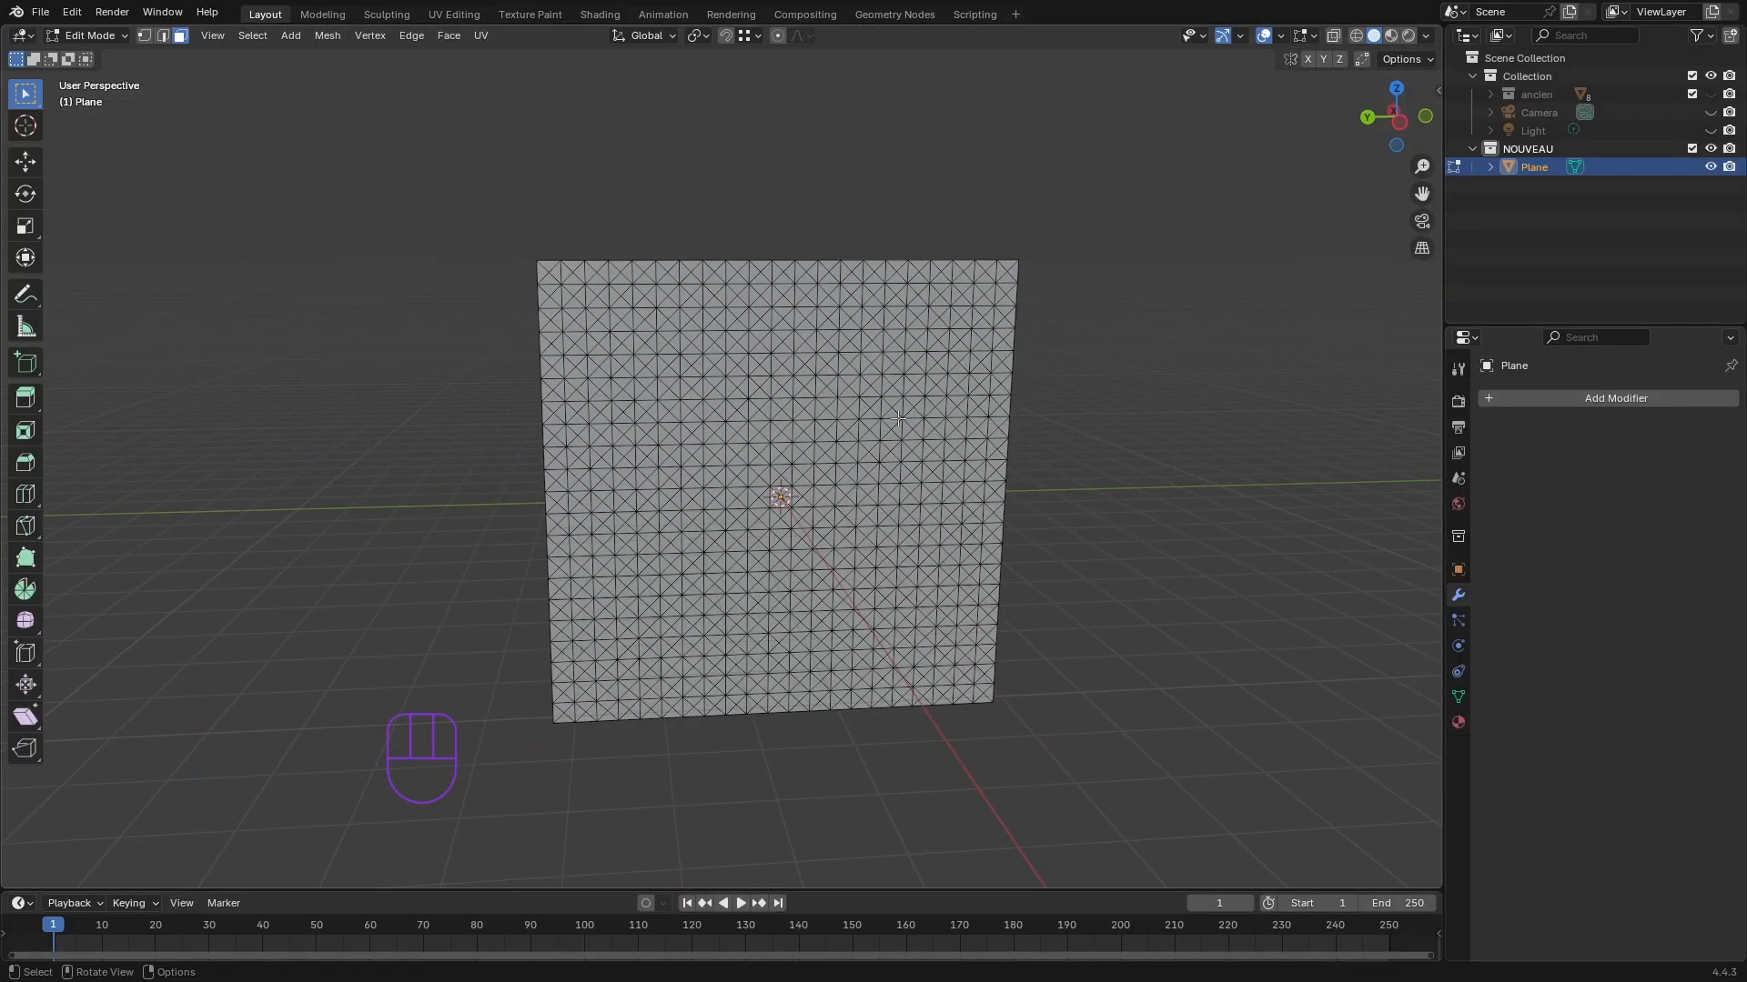
# - Convert all of the plane's triangles to quads to form a diagonal grid, then leave Edit Mode
pyautogui.moveTo(1076, 761); pyautogui.dragTo(483, 222)
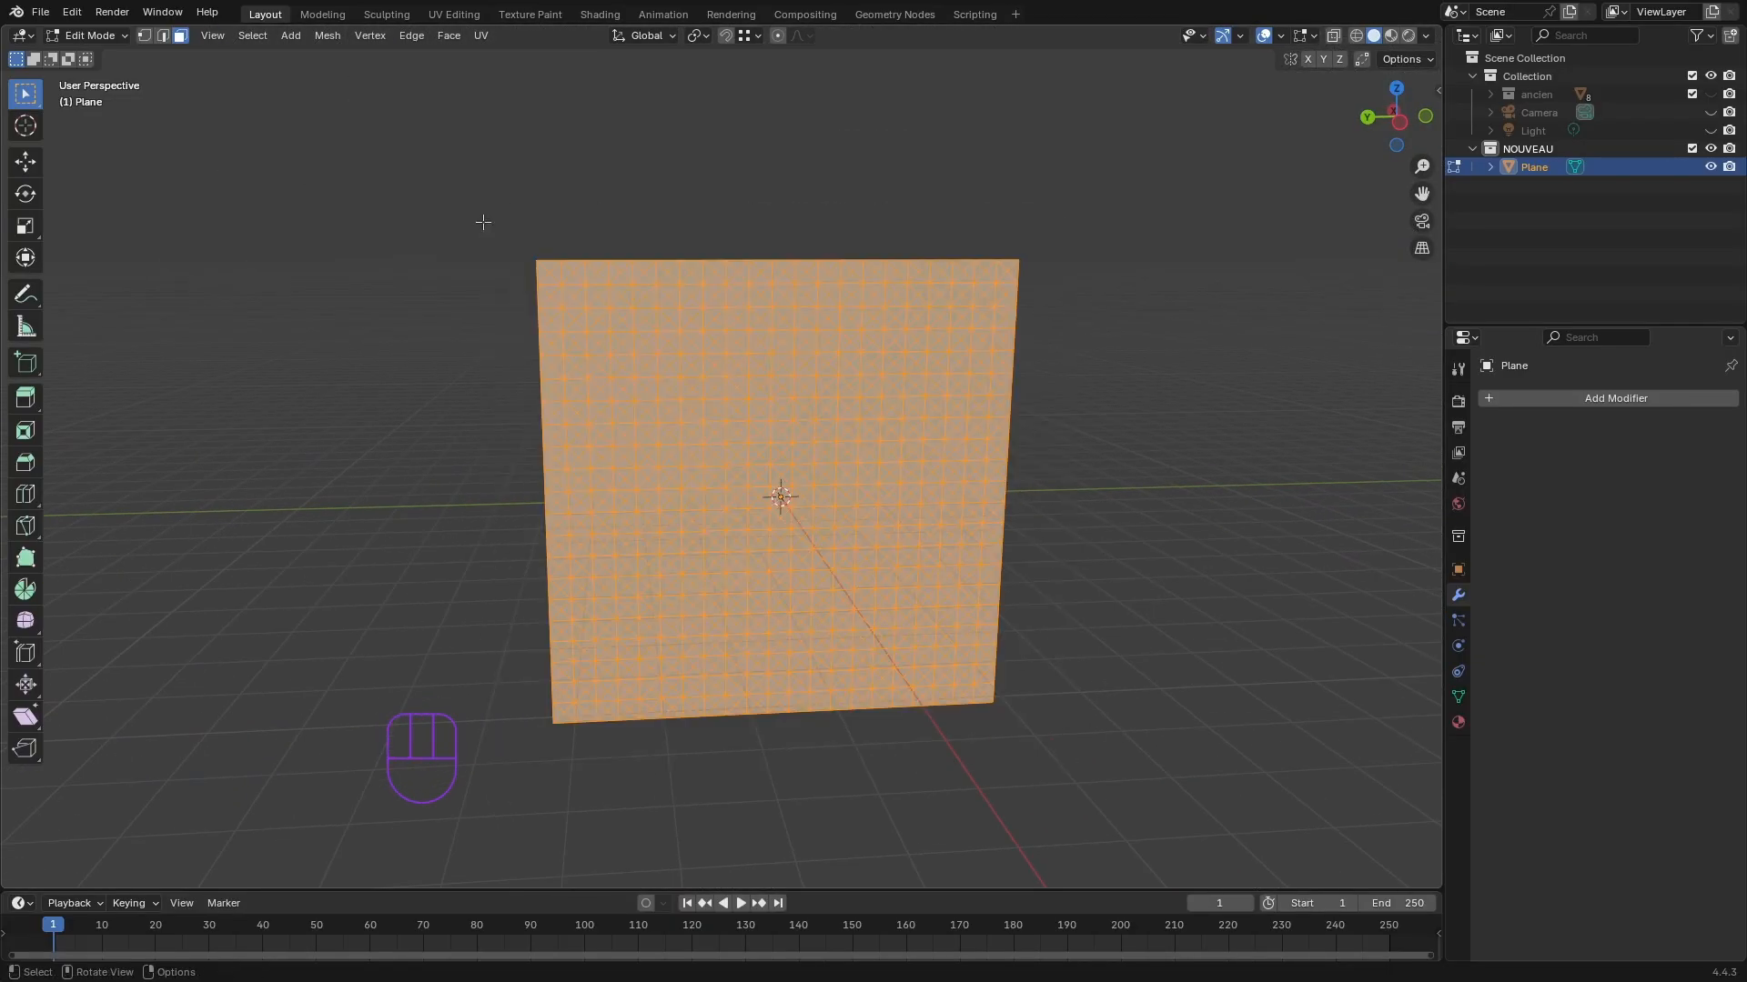
pyautogui.rightClick(739, 386)
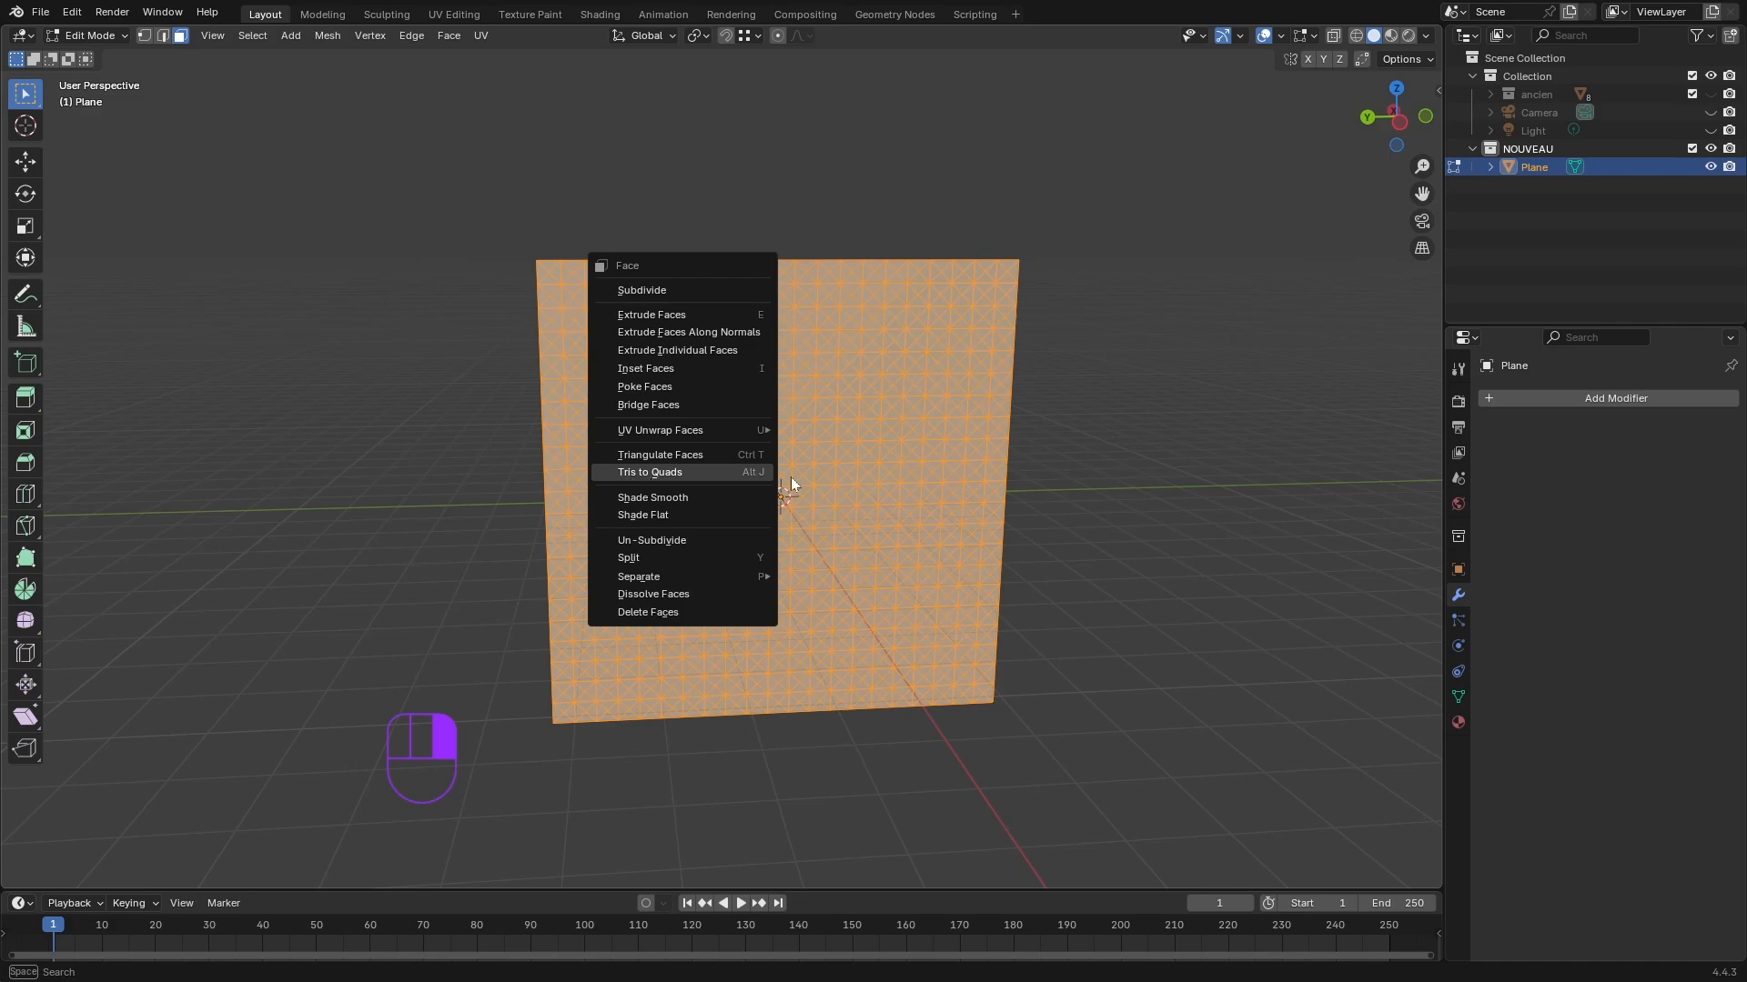
pyautogui.click(719, 473)
pyautogui.moveTo(721, 500); pyautogui.dragTo(1058, 433, button='middle')
pyautogui.click(1061, 413)
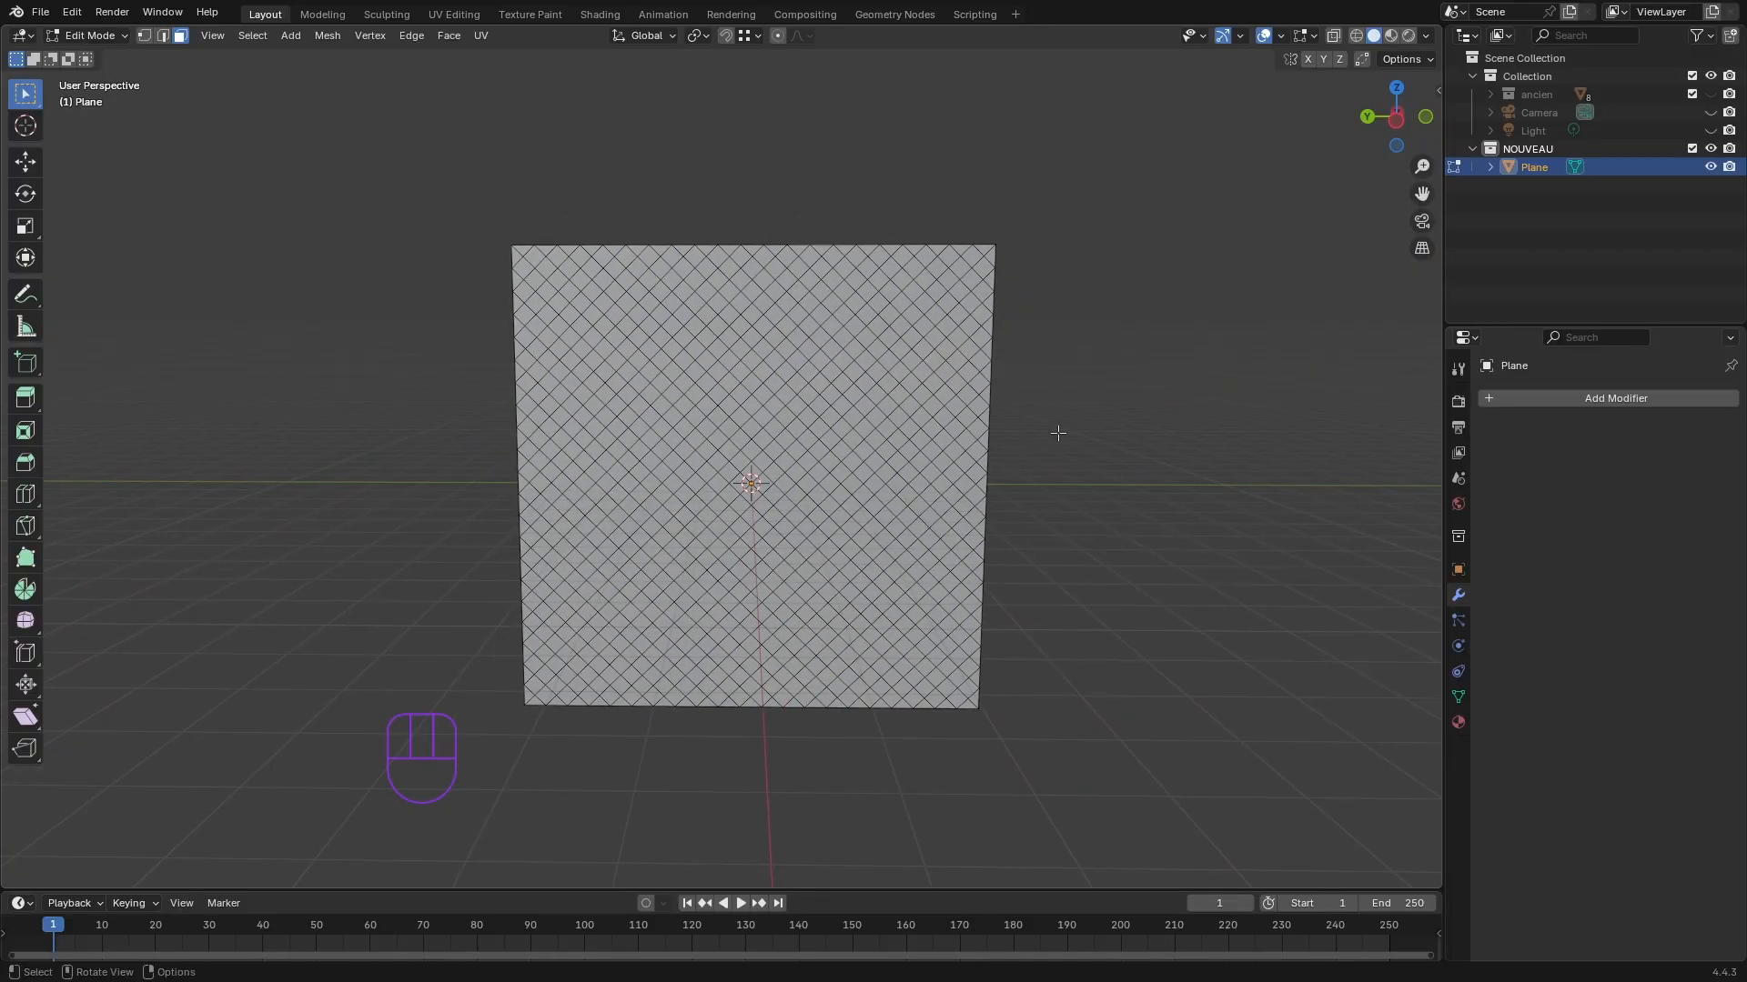
pyautogui.scroll(-1, 1046, 428)
pyautogui.keyDown('shift'); pyautogui.moveTo(1057, 520); pyautogui.dragTo(1009, 575, button='middle'); pyautogui.keyUp('shift')
pyautogui.keyDown('shift'); pyautogui.moveTo(1009, 575); pyautogui.dragTo(1045, 558, button='middle'); pyautogui.keyUp('shift')
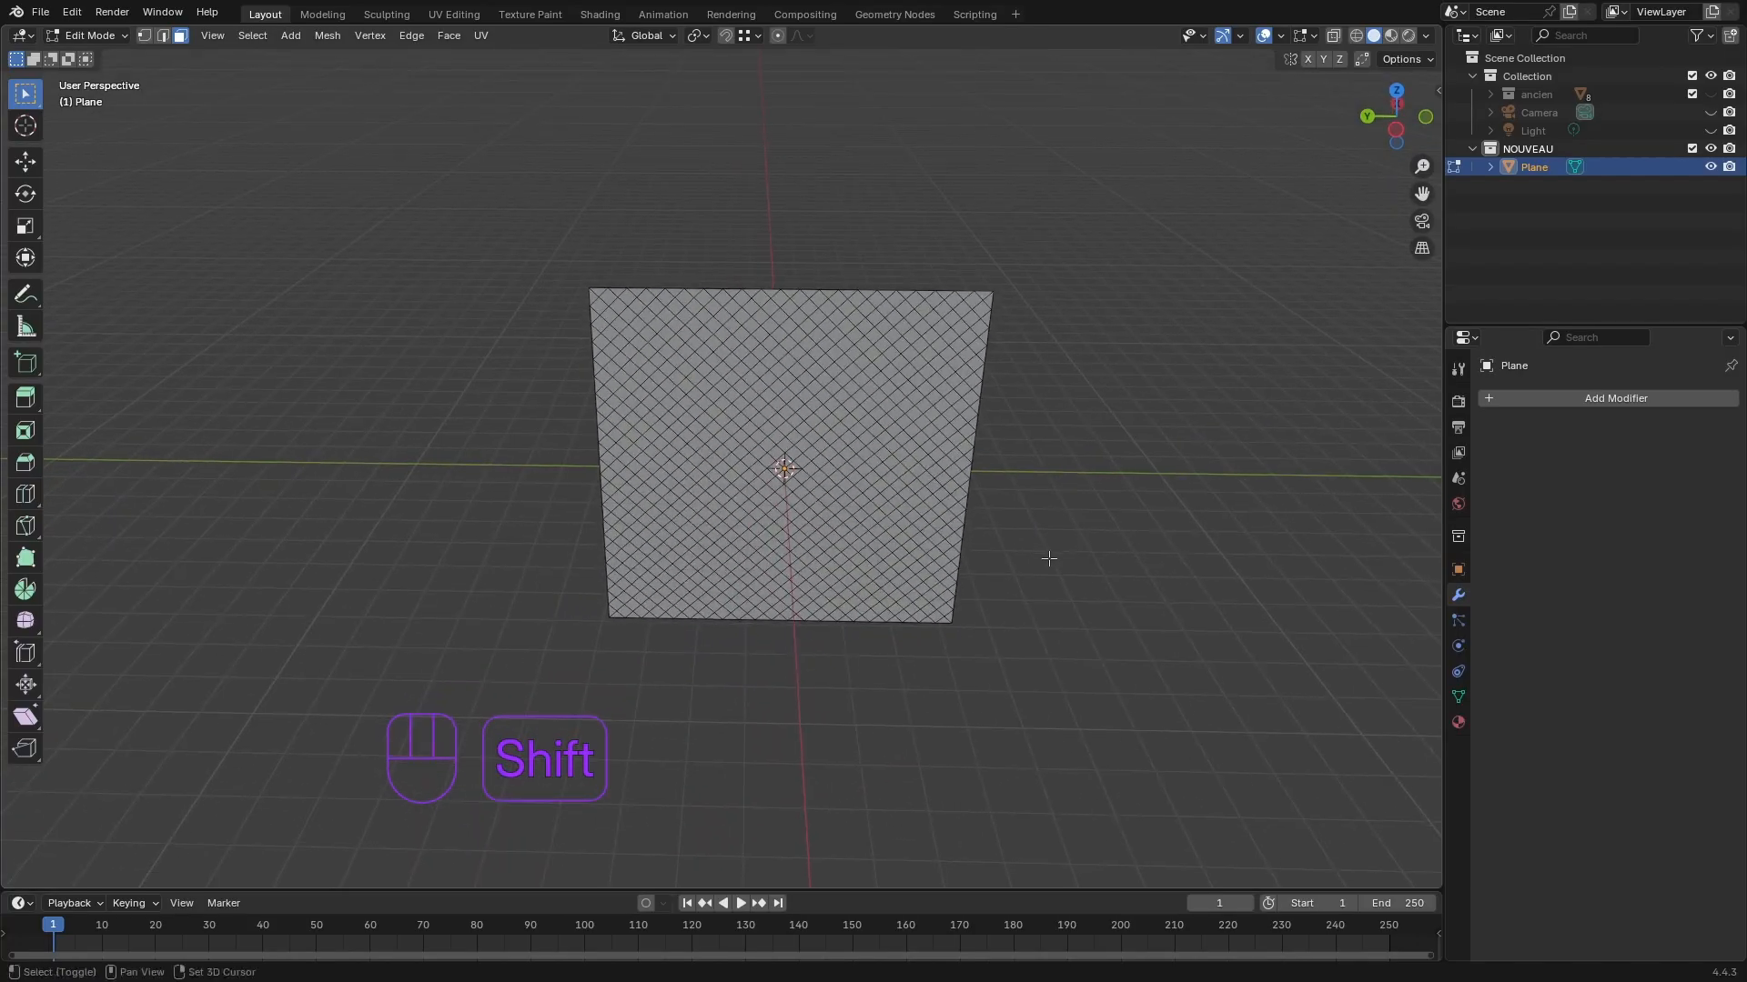
pyautogui.moveTo(1030, 475); pyautogui.dragTo(1030, 465, button='middle')
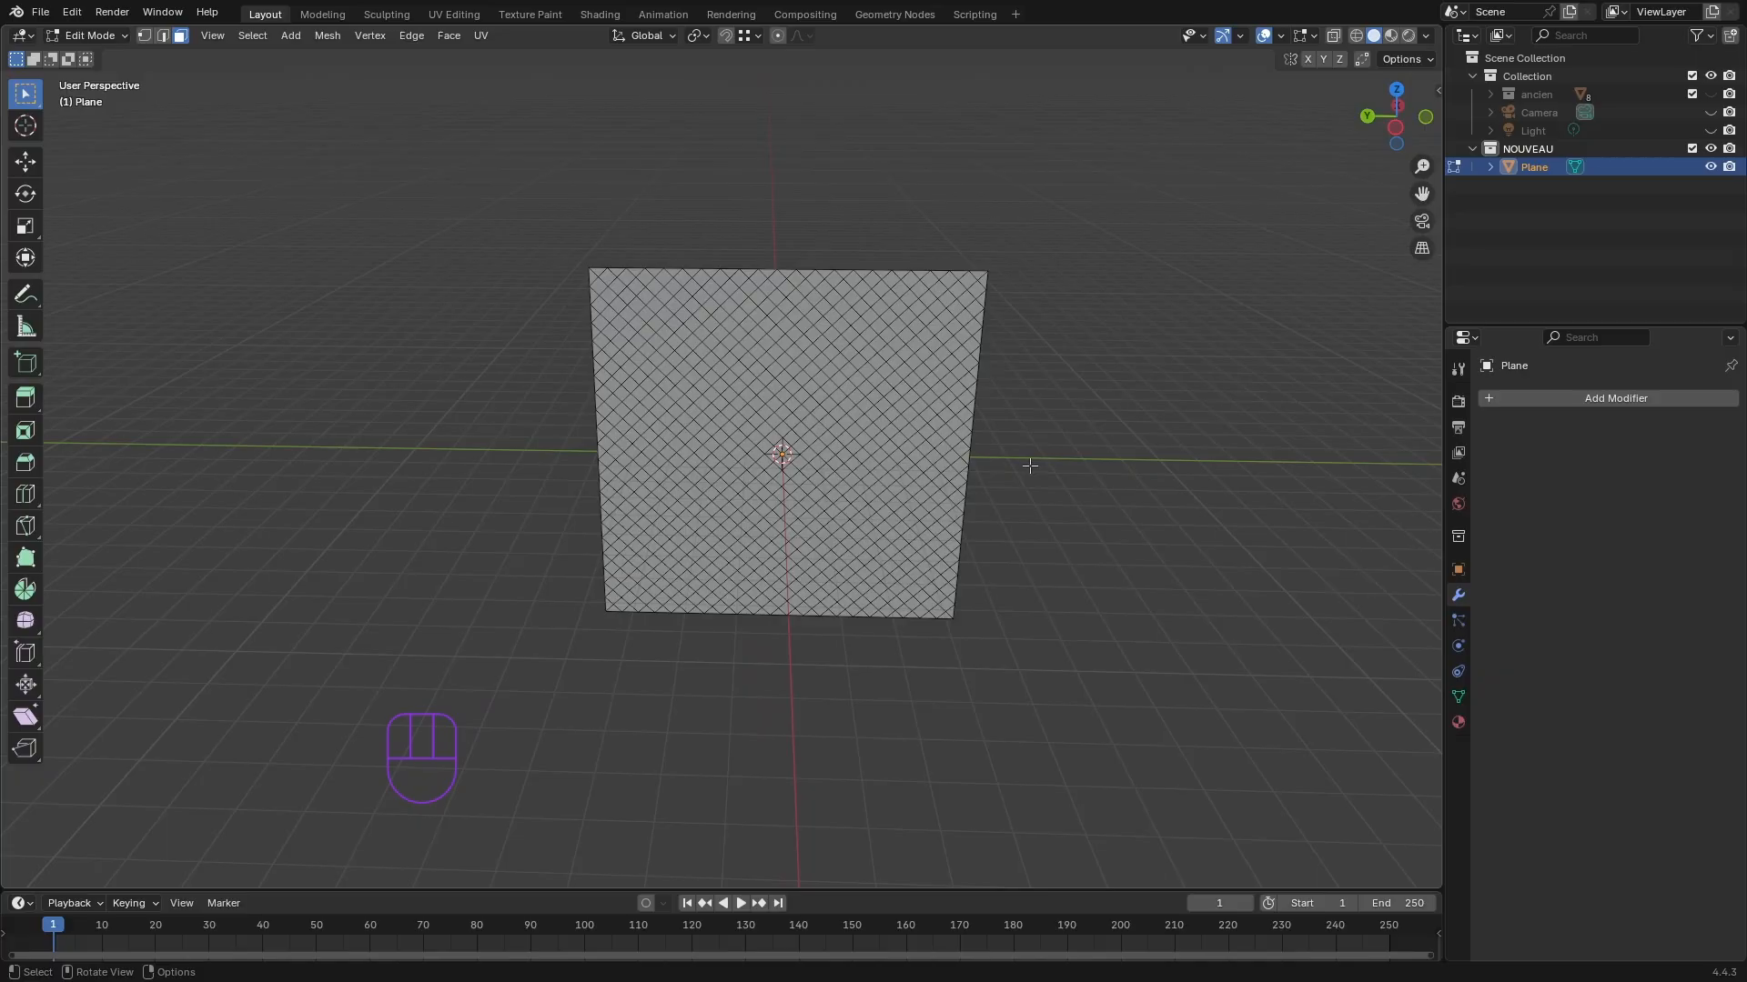
pyautogui.press('Tab')
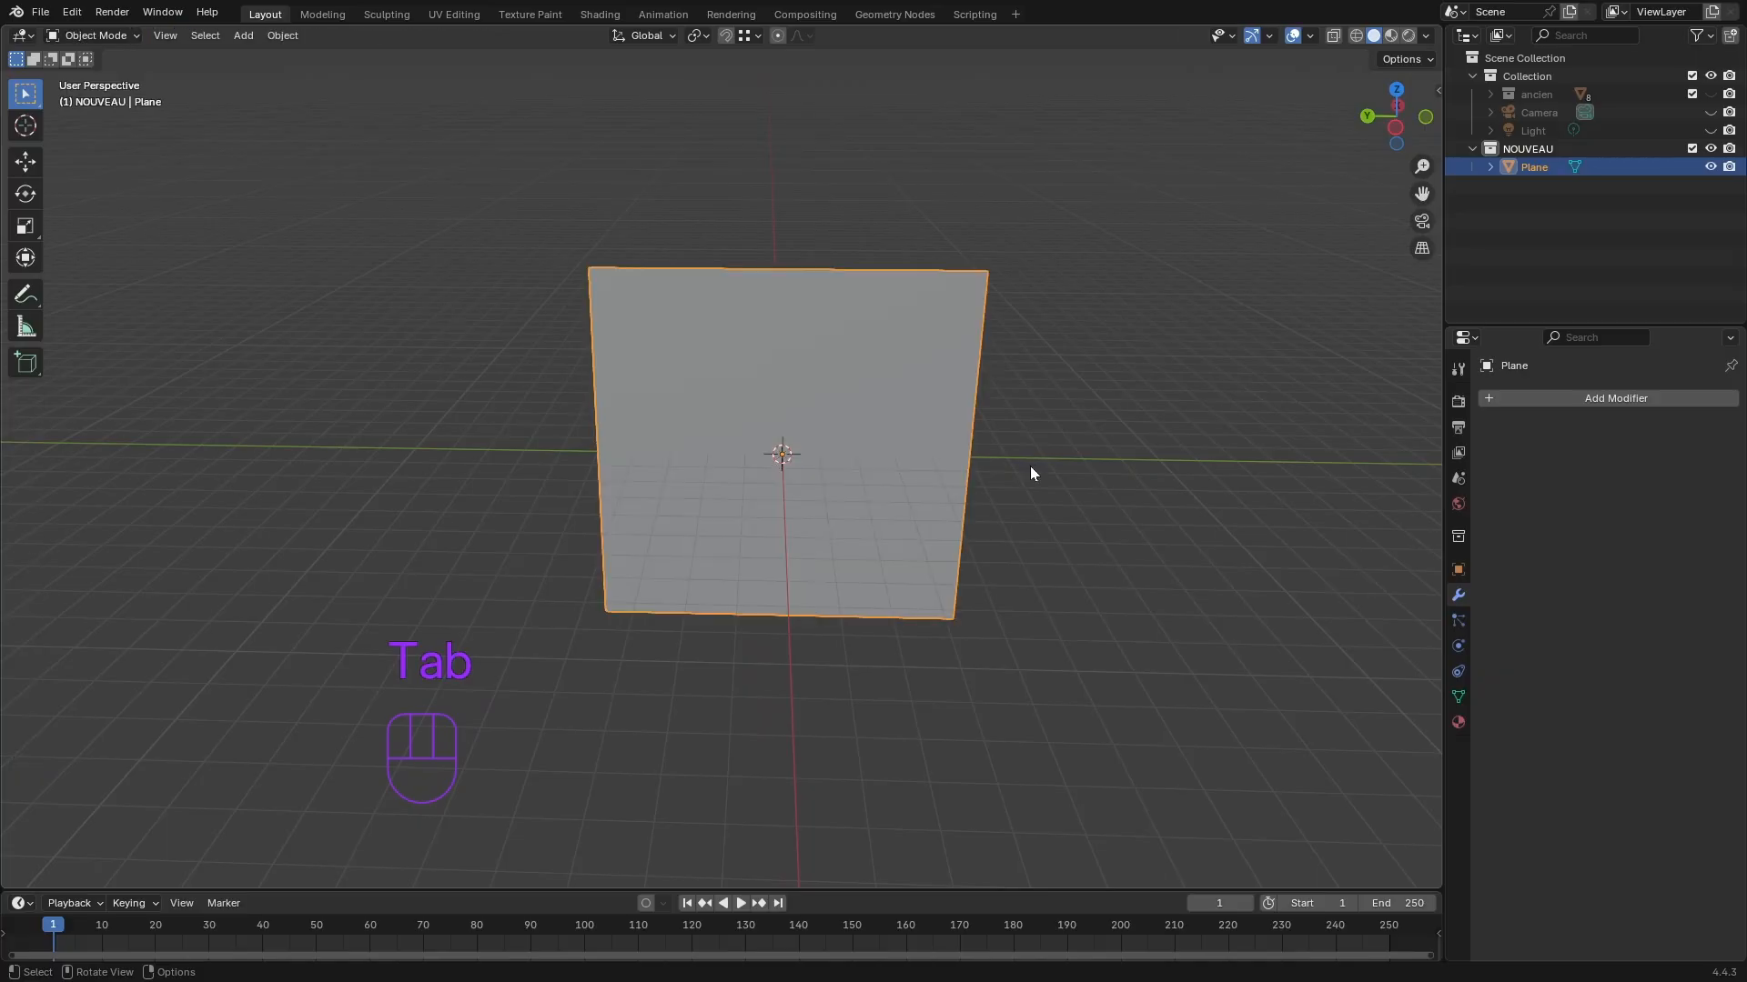
# - Duplicate the gridded plane in place and move the copy about 24.66 m along the global Y axis
pyautogui.scroll(-3, 1041, 491)
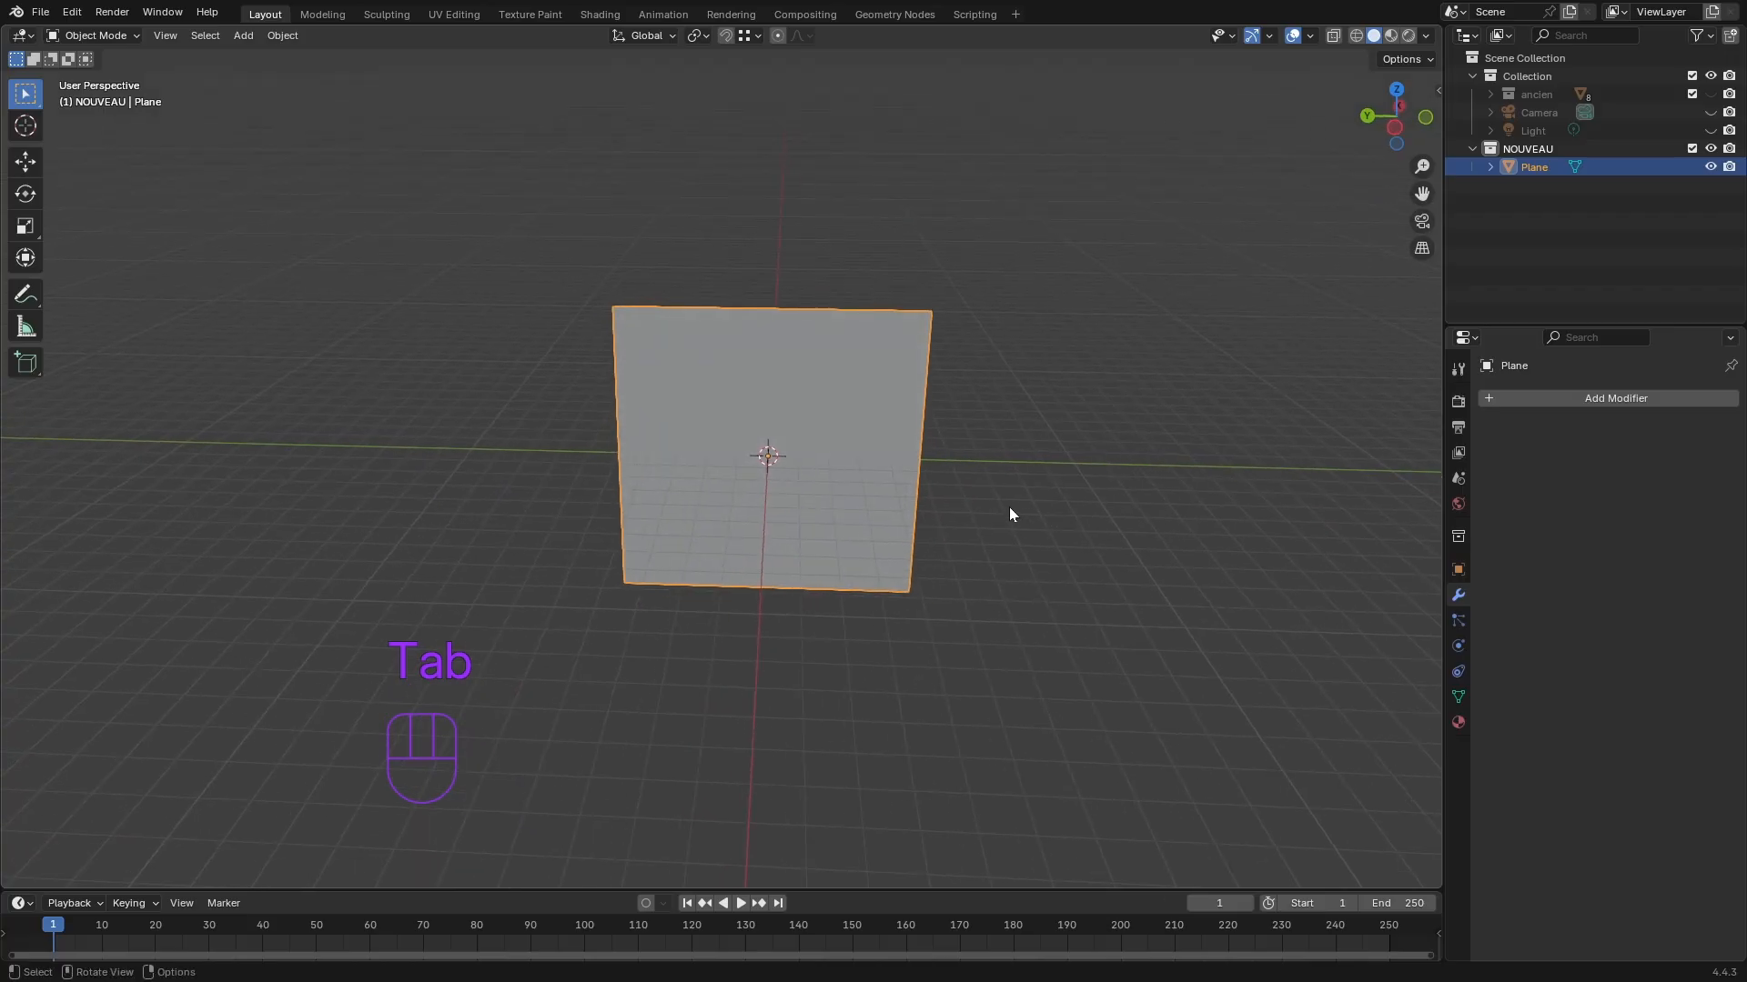
pyautogui.hotkey('shift', 'd')
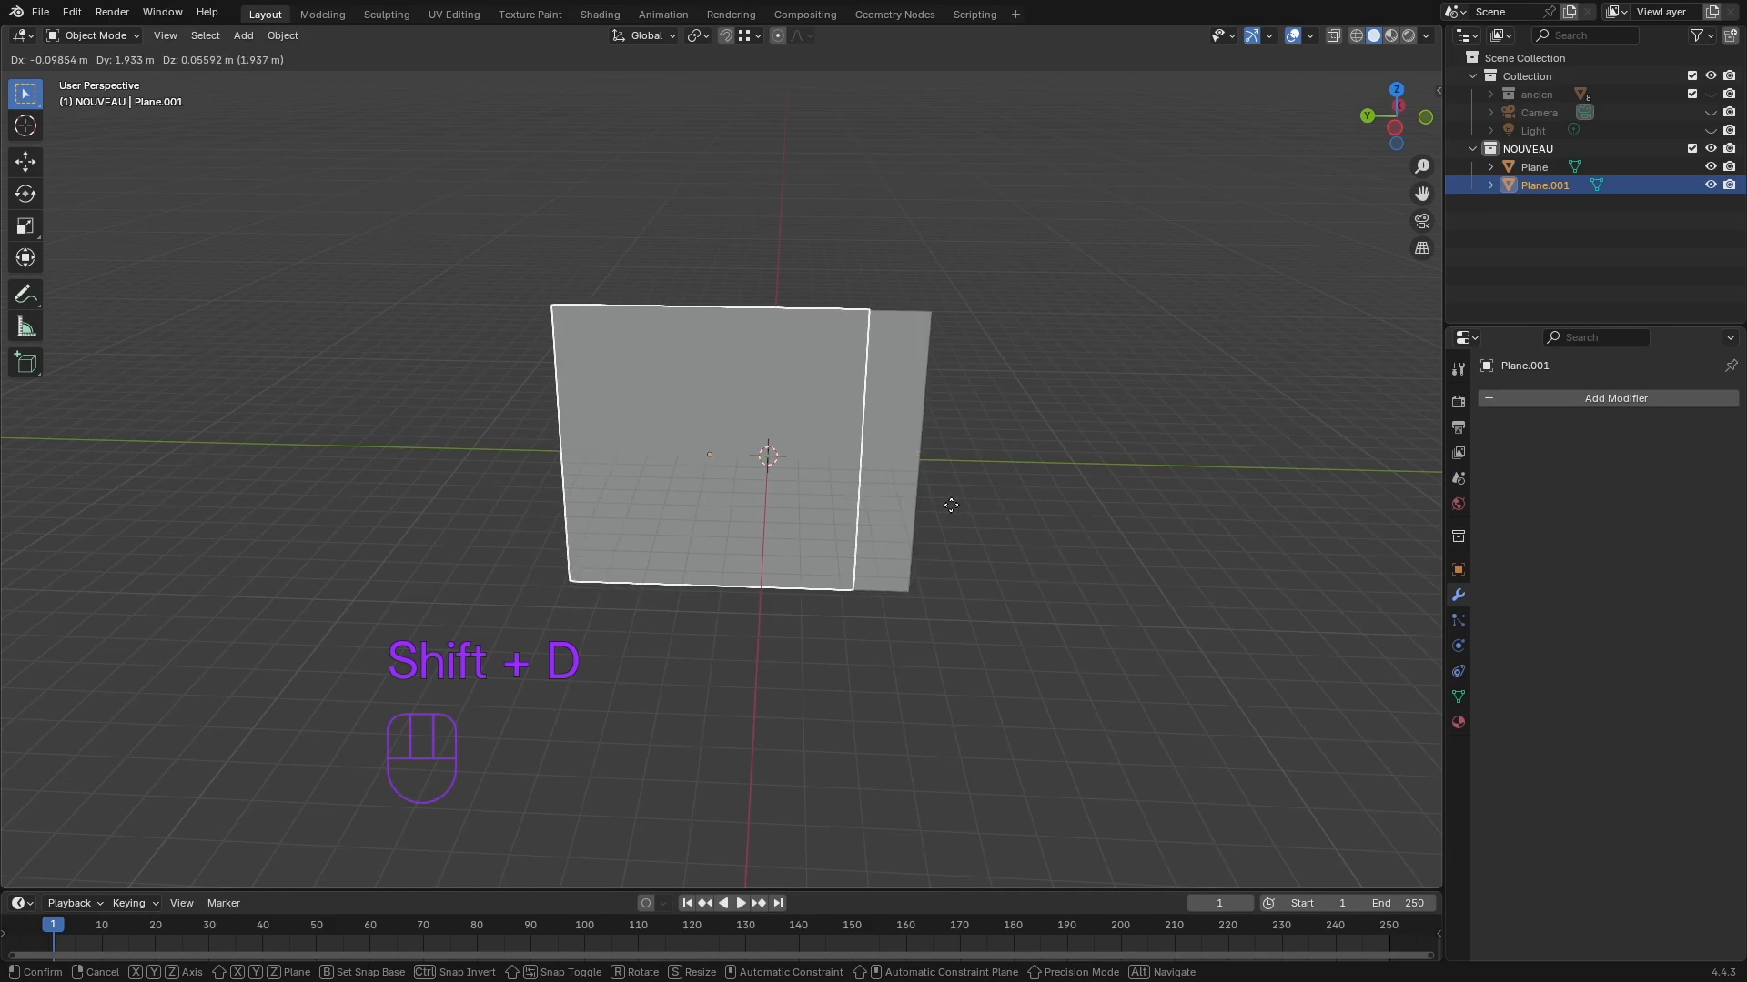
pyautogui.press('Escape')
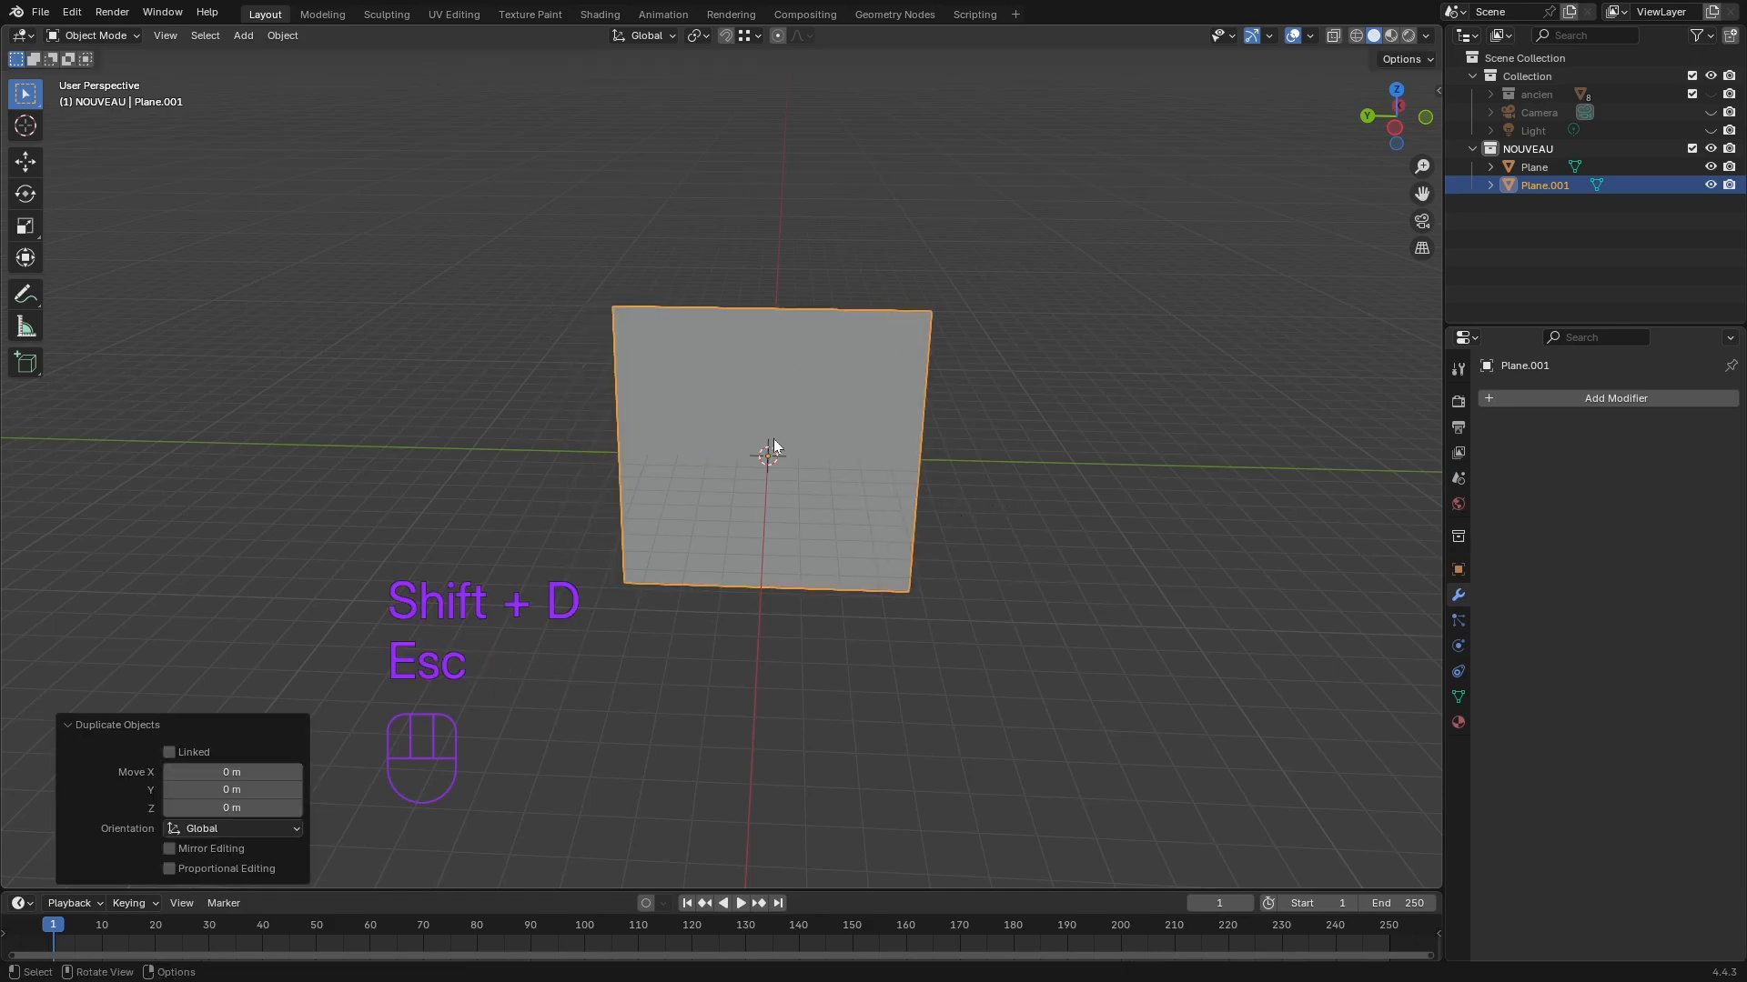
pyautogui.scroll(-1, 799, 417)
pyautogui.keyDown('shift'); pyautogui.moveTo(761, 618); pyautogui.dragTo(734, 522, button='middle'); pyautogui.keyUp('shift')
pyautogui.press('g')
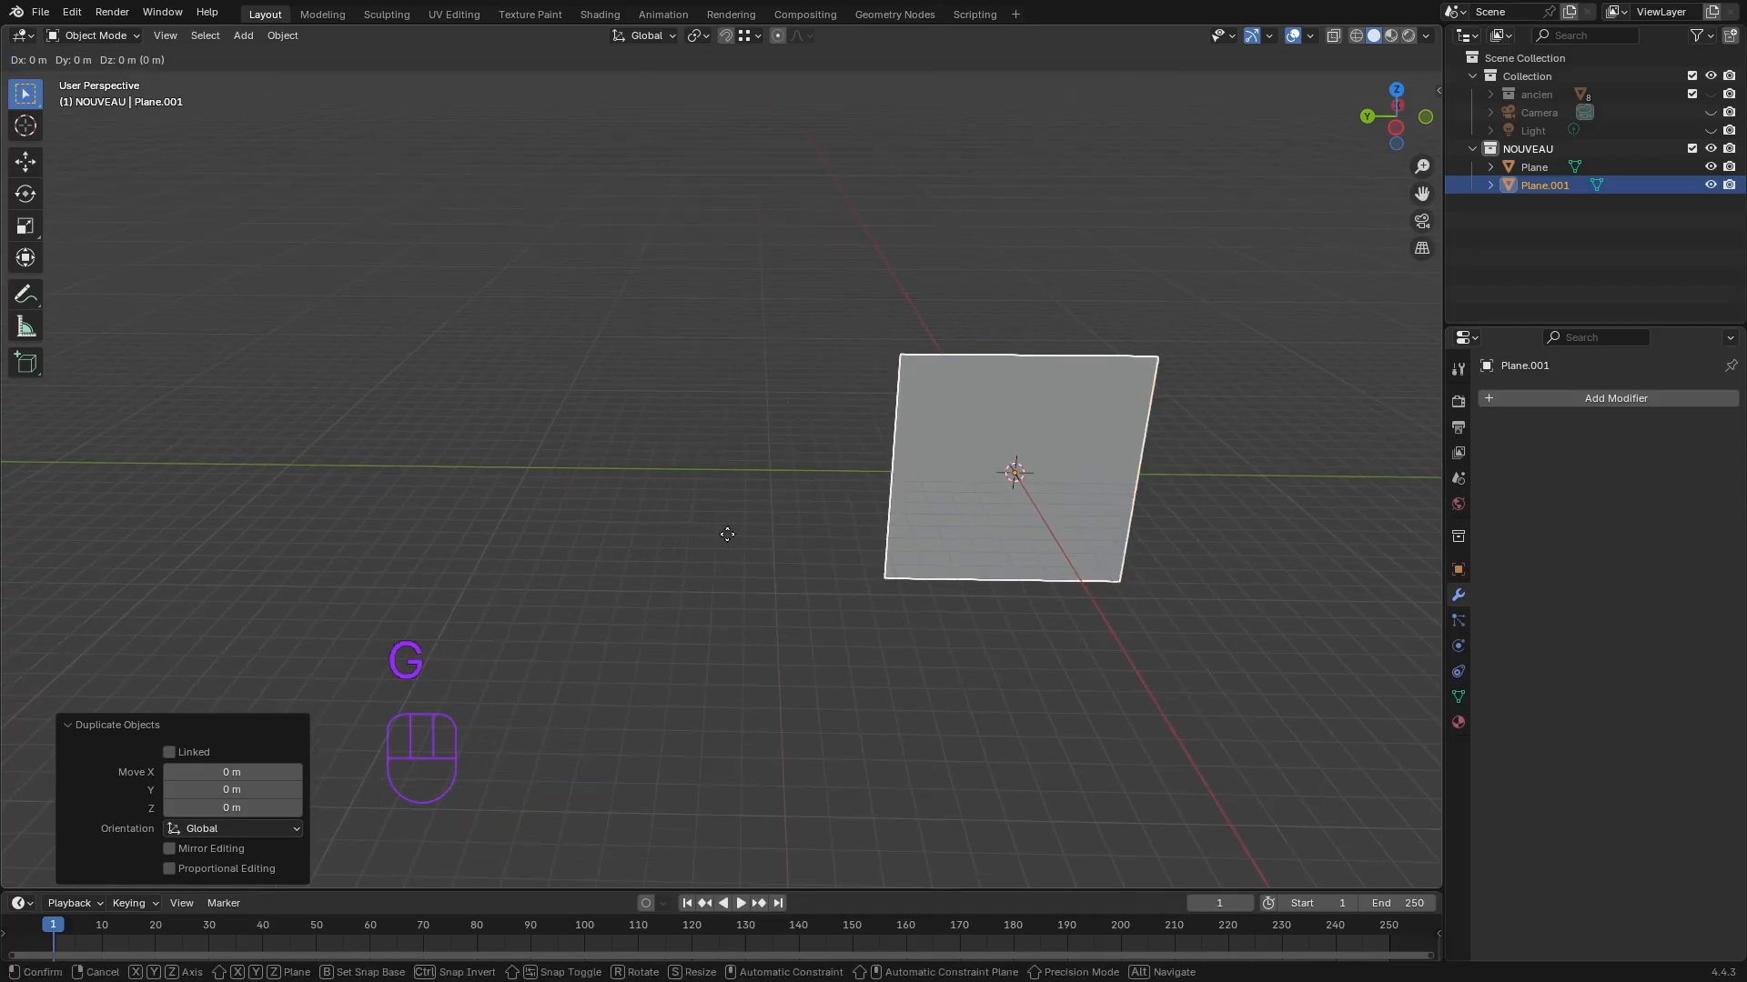
pyautogui.press('y')
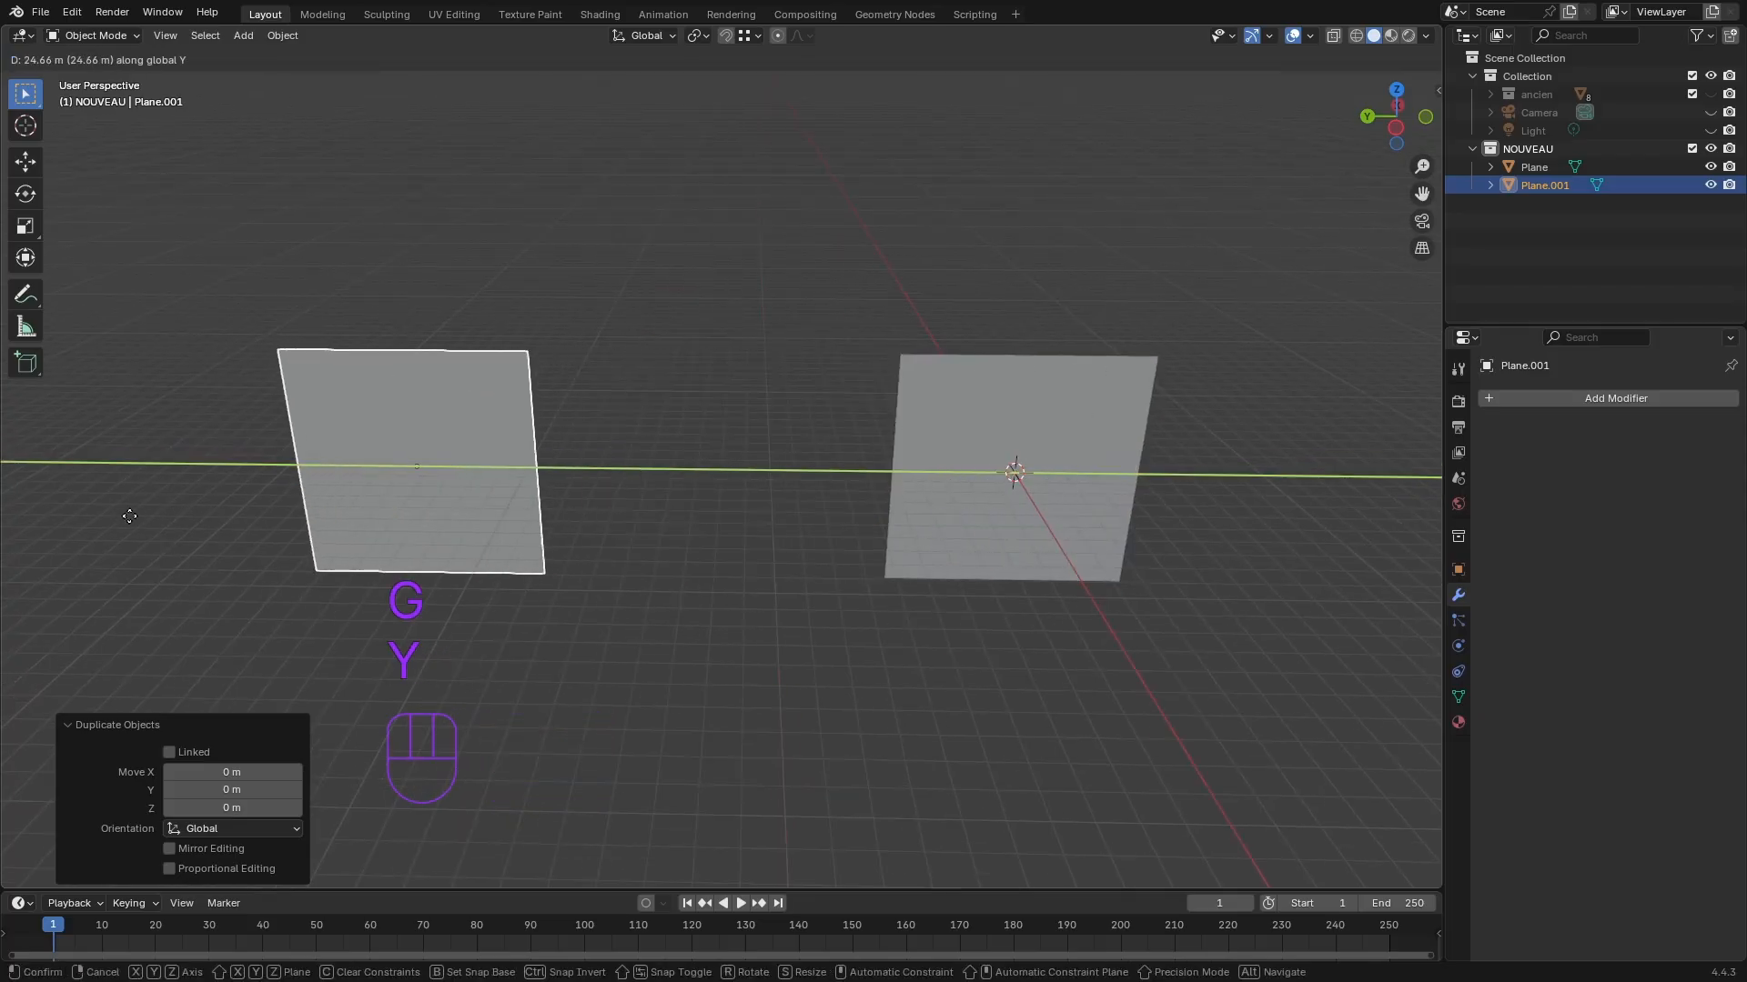
pyautogui.click(494, 609)
pyautogui.keyDown('shift'); pyautogui.moveTo(586, 620); pyautogui.dragTo(728, 641, button='middle'); pyautogui.keyUp('shift')
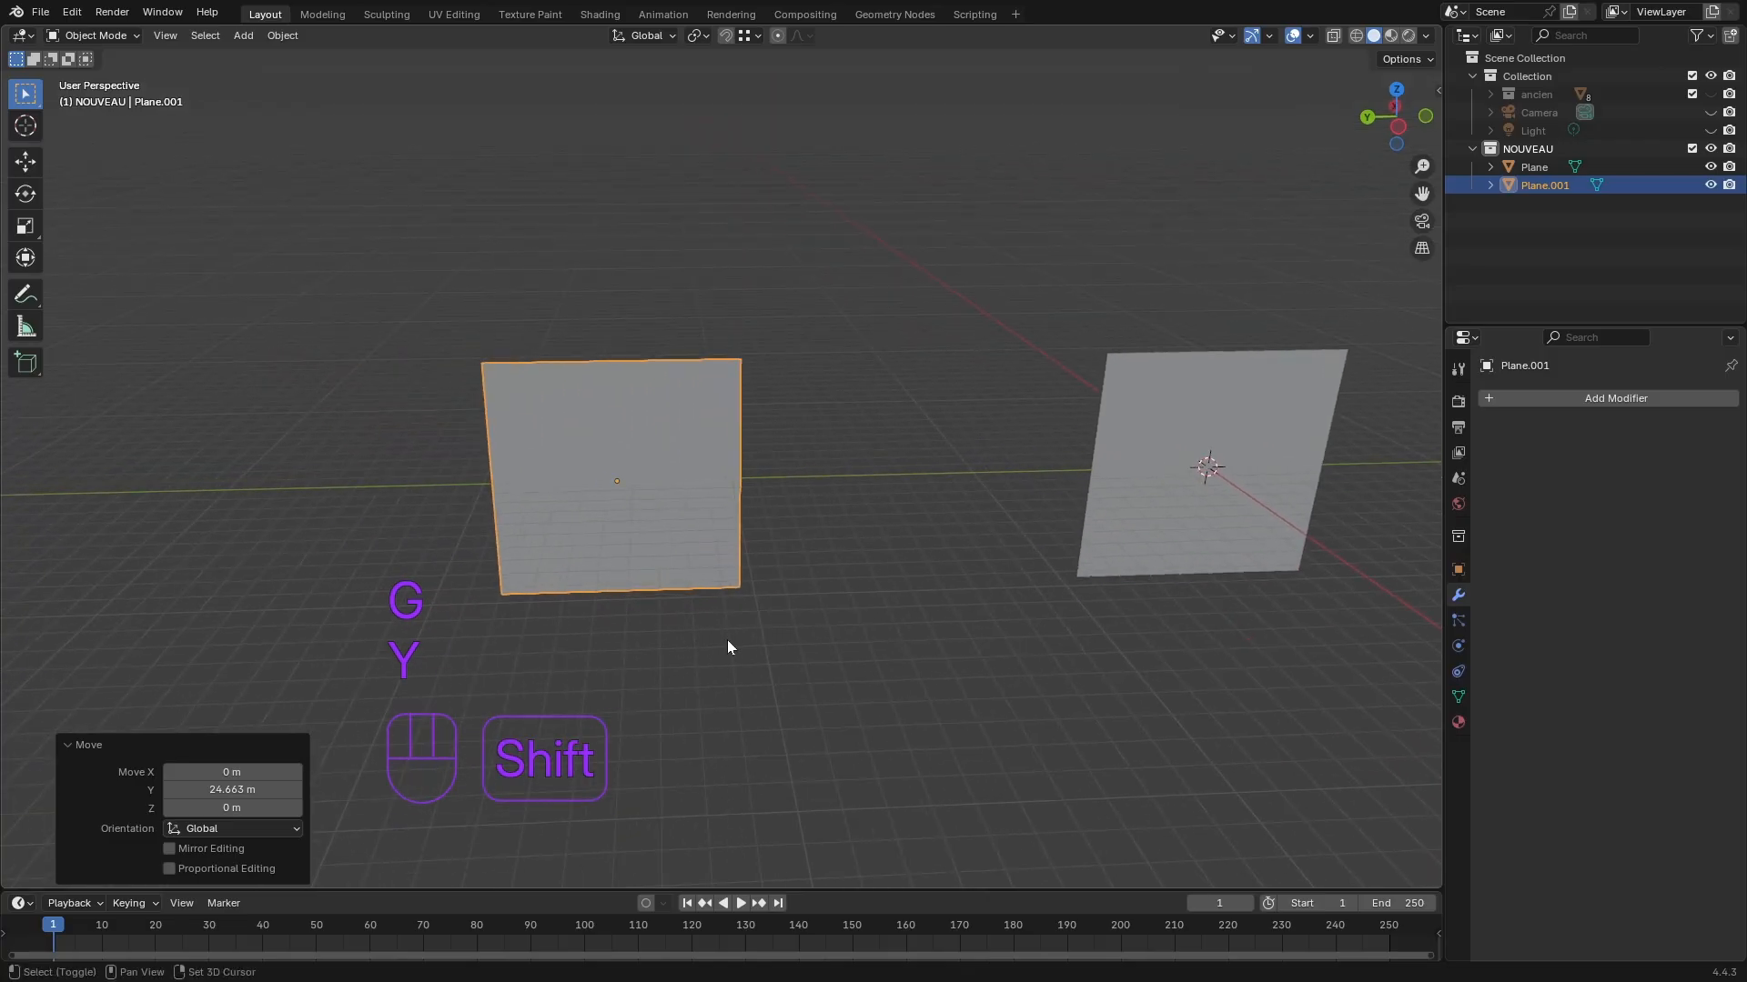
pyautogui.click(613, 632)
# - Rename the moved duplicate as PLUS_TARD and hide it in the viewport
pyautogui.keyDown('shift'); pyautogui.moveTo(971, 652); pyautogui.dragTo(428, 637, button='middle'); pyautogui.keyUp('shift')
pyautogui.click(579, 483)
pyautogui.moveTo(639, 651); pyautogui.dragTo(635, 652, button='middle')
pyautogui.moveTo(280, 551); pyautogui.dragTo(685, 540, button='middle')
pyautogui.click(291, 433)
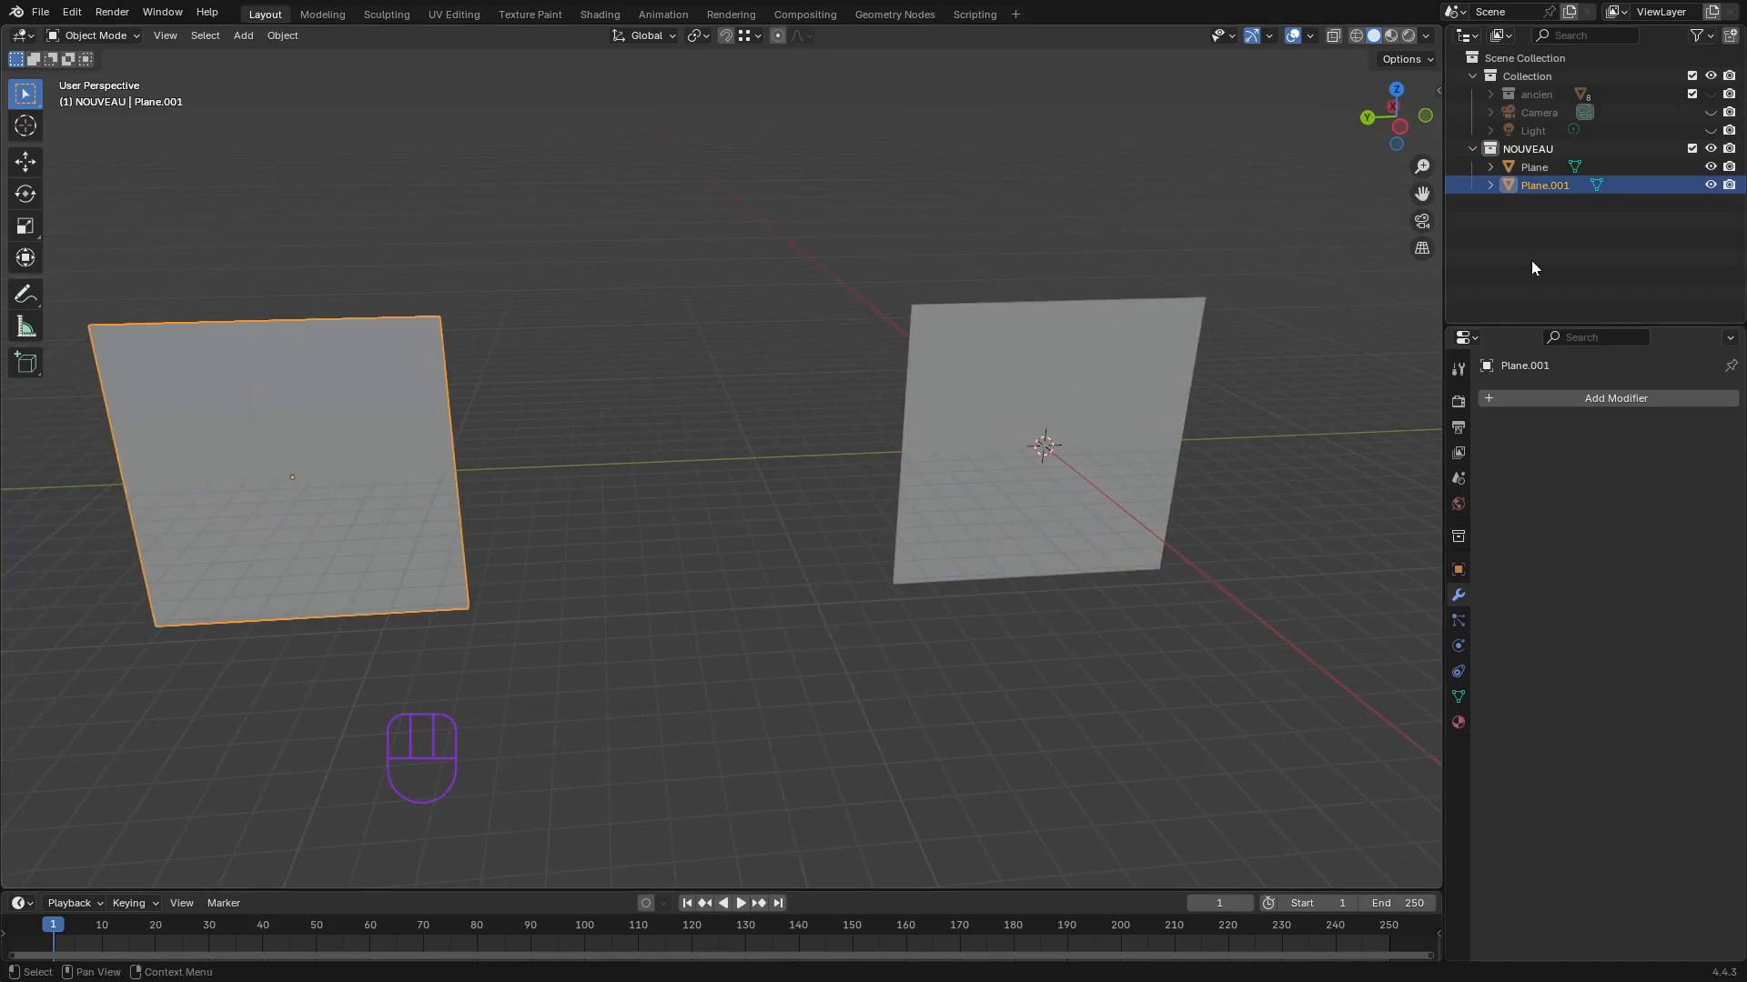
pyautogui.doubleClick(1566, 186)
pyautogui.write('PL')
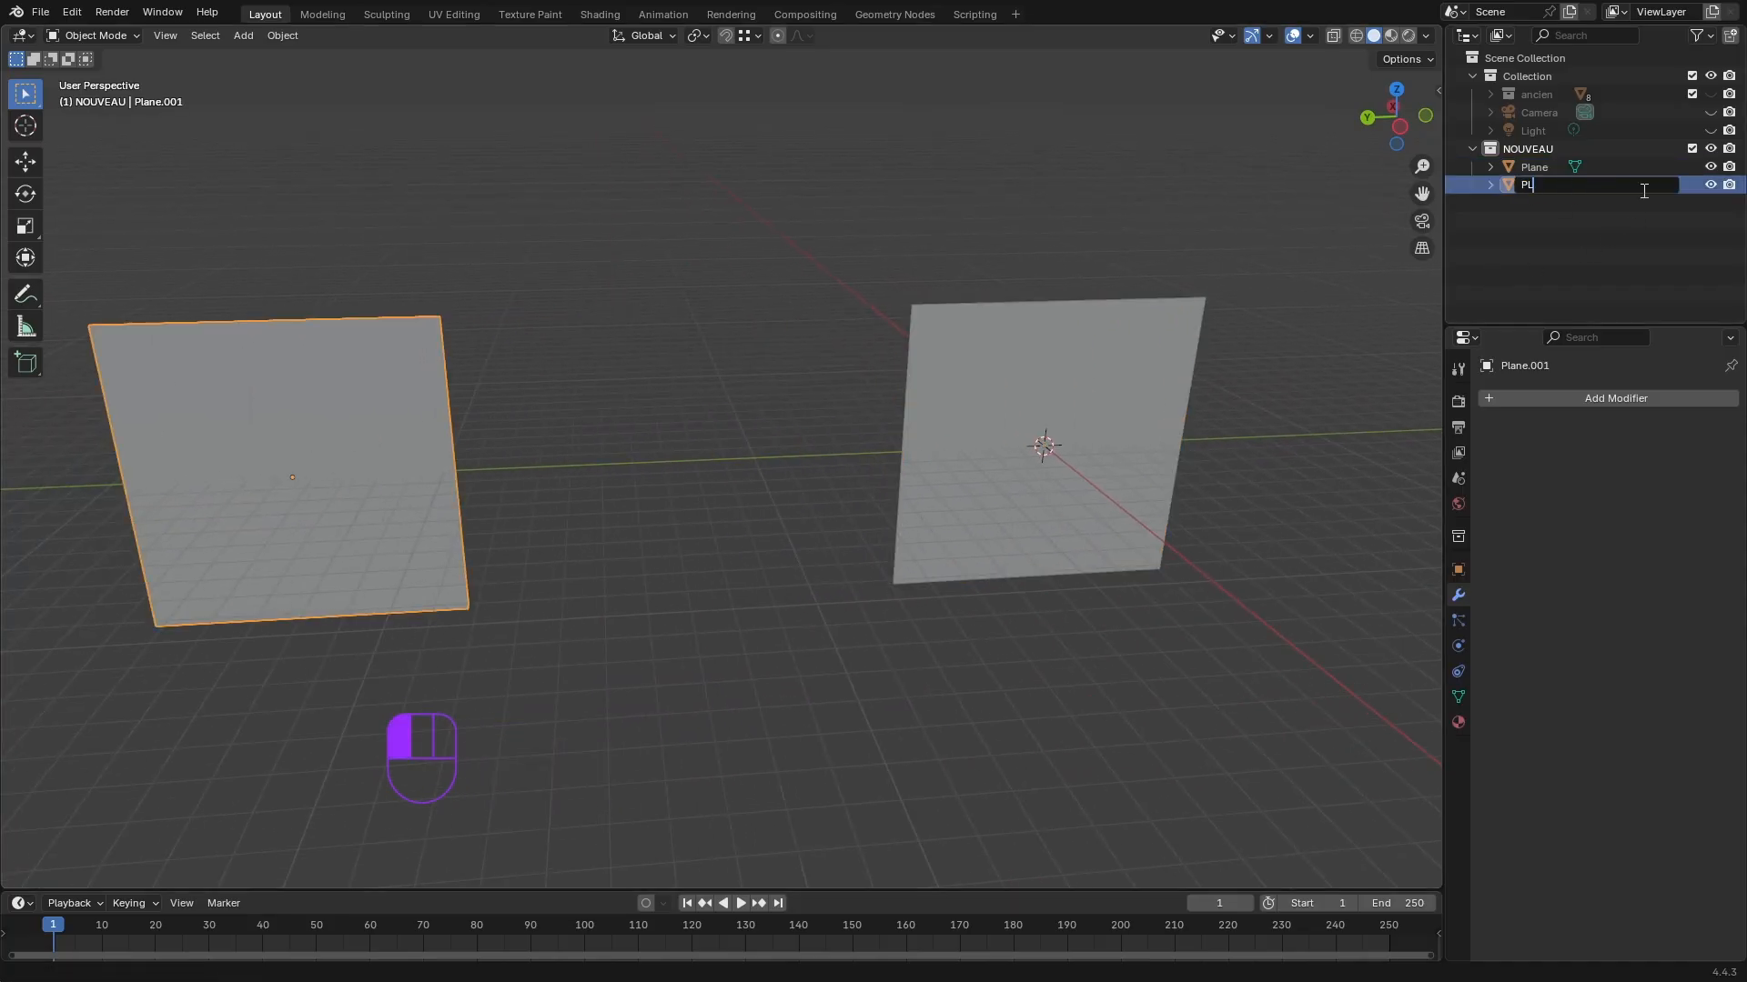
pyautogui.write('US_TARD')
pyautogui.press('Return')
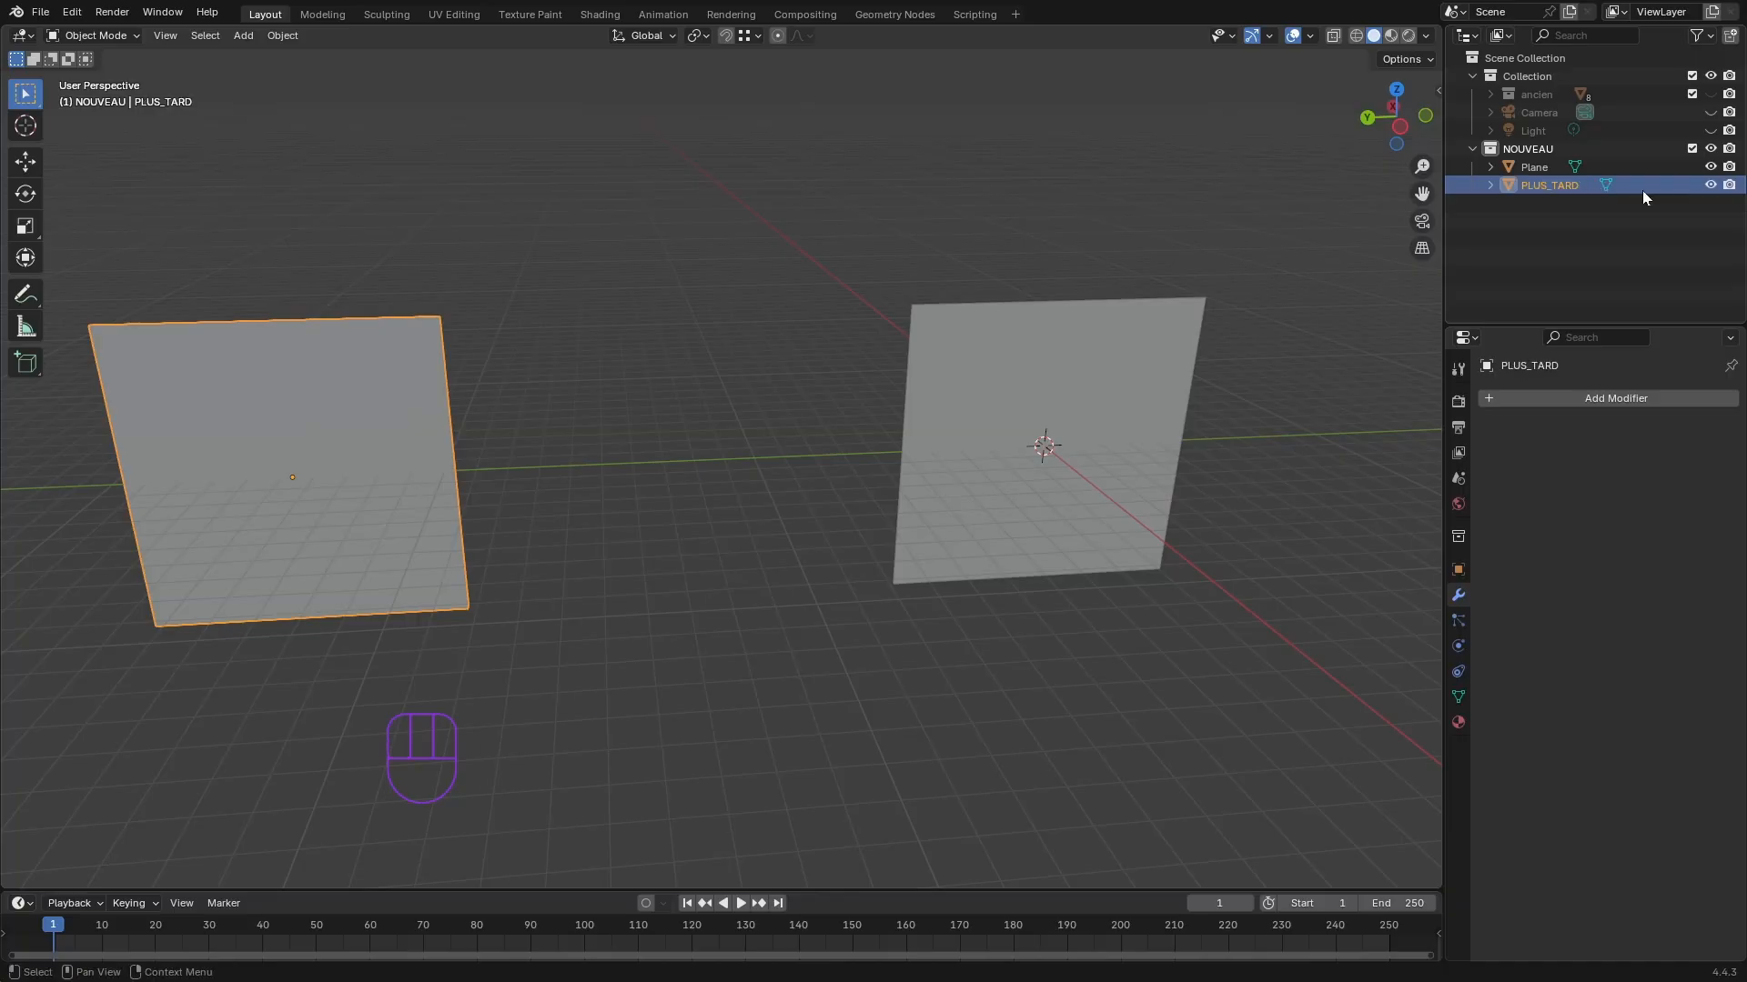
pyautogui.click(1711, 186)
pyautogui.moveTo(753, 439); pyautogui.dragTo(729, 675, button='middle')
# - Duplicate the original plane again and move the copy about -12.05 m along the global Y axis
pyautogui.click(1537, 167)
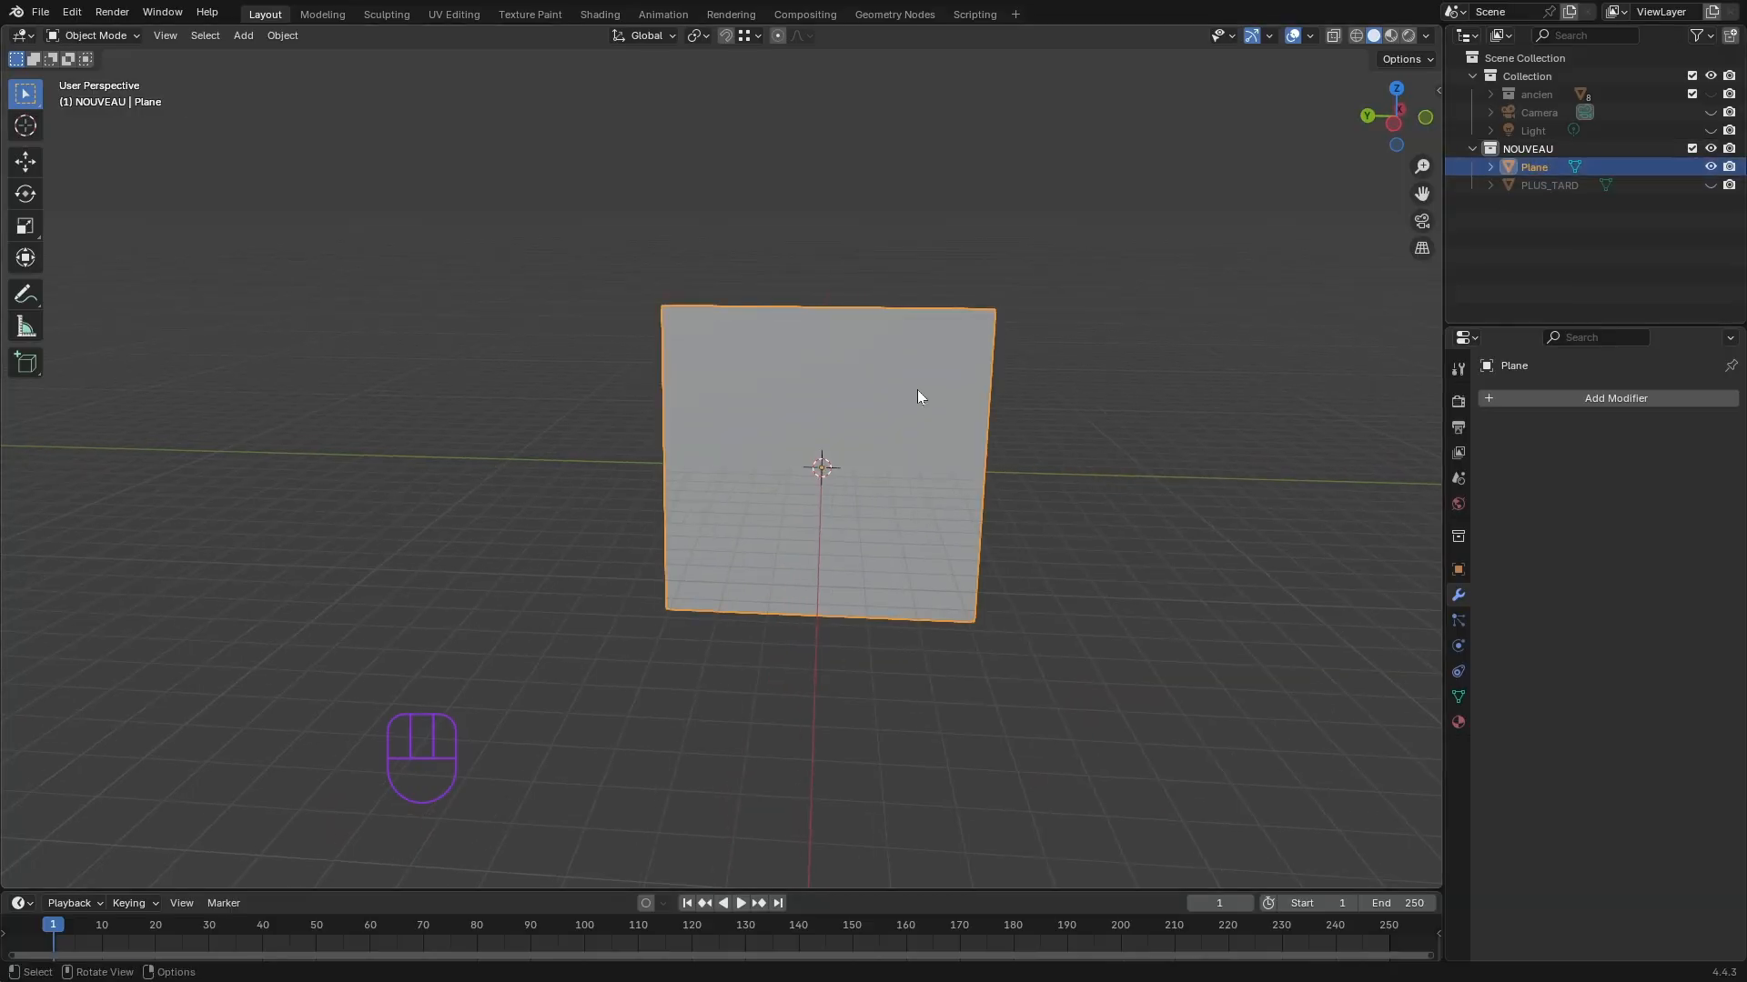
pyautogui.keyDown('shift'); pyautogui.moveTo(1060, 455); pyautogui.dragTo(956, 480, button='middle'); pyautogui.keyUp('shift')
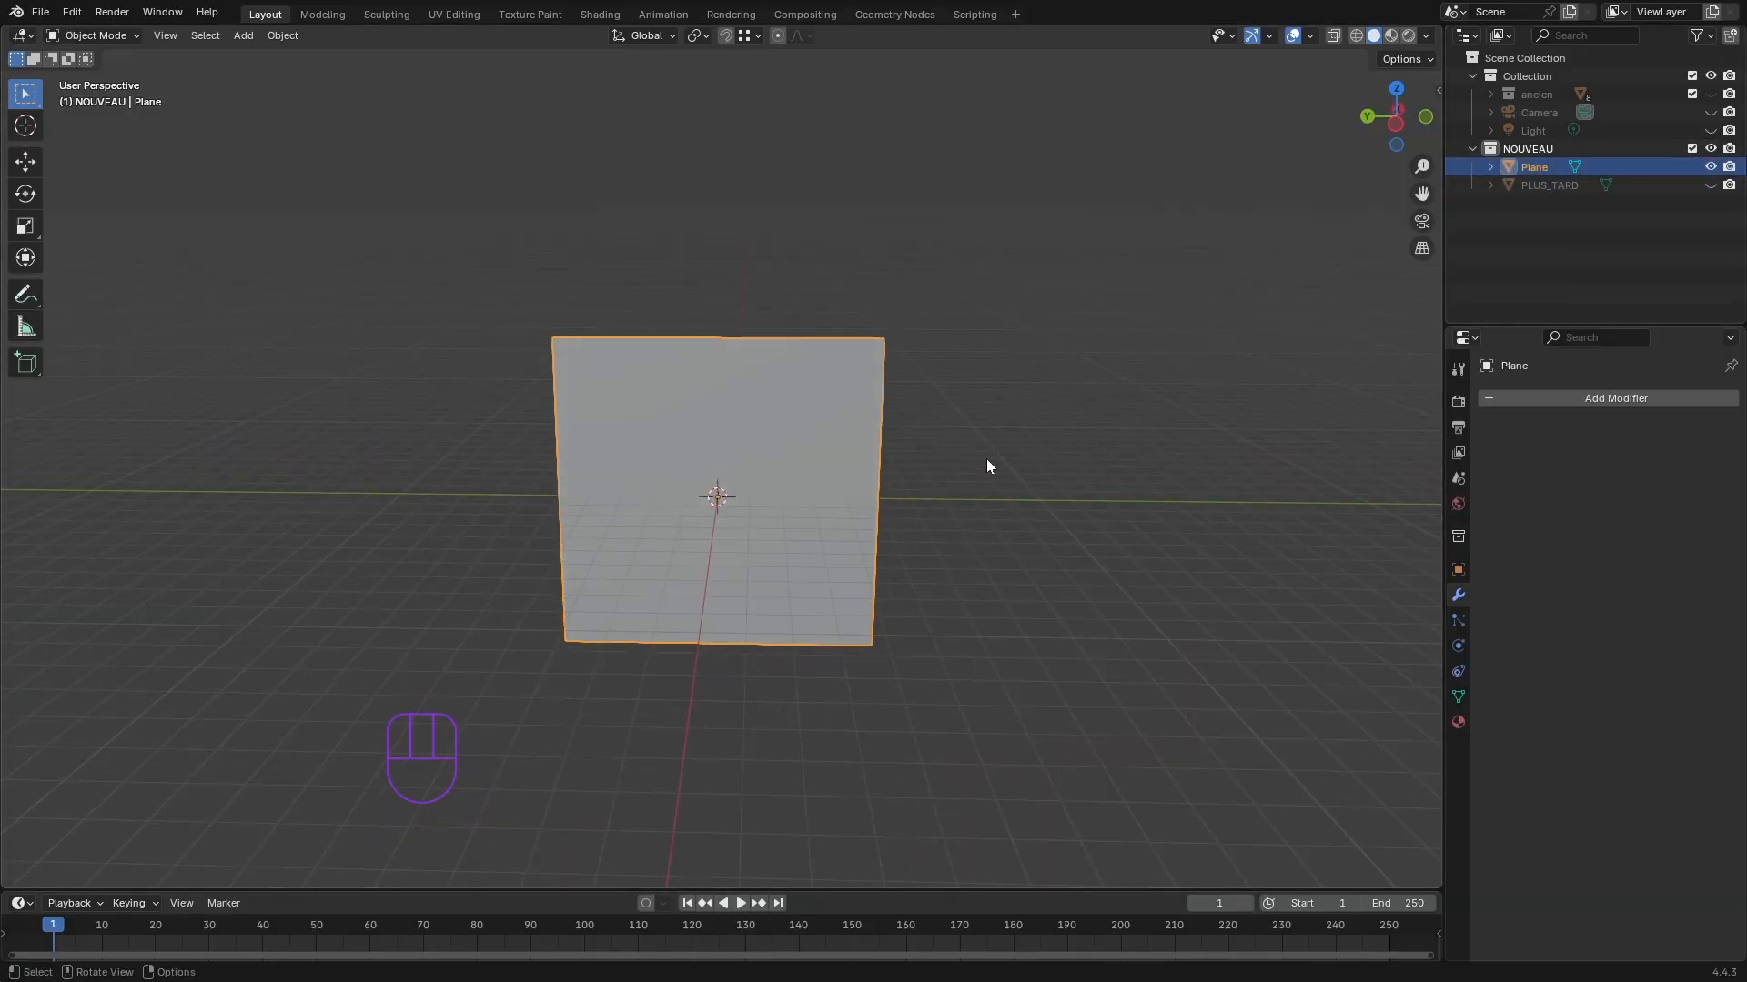
pyautogui.hotkey('shift', 'd')
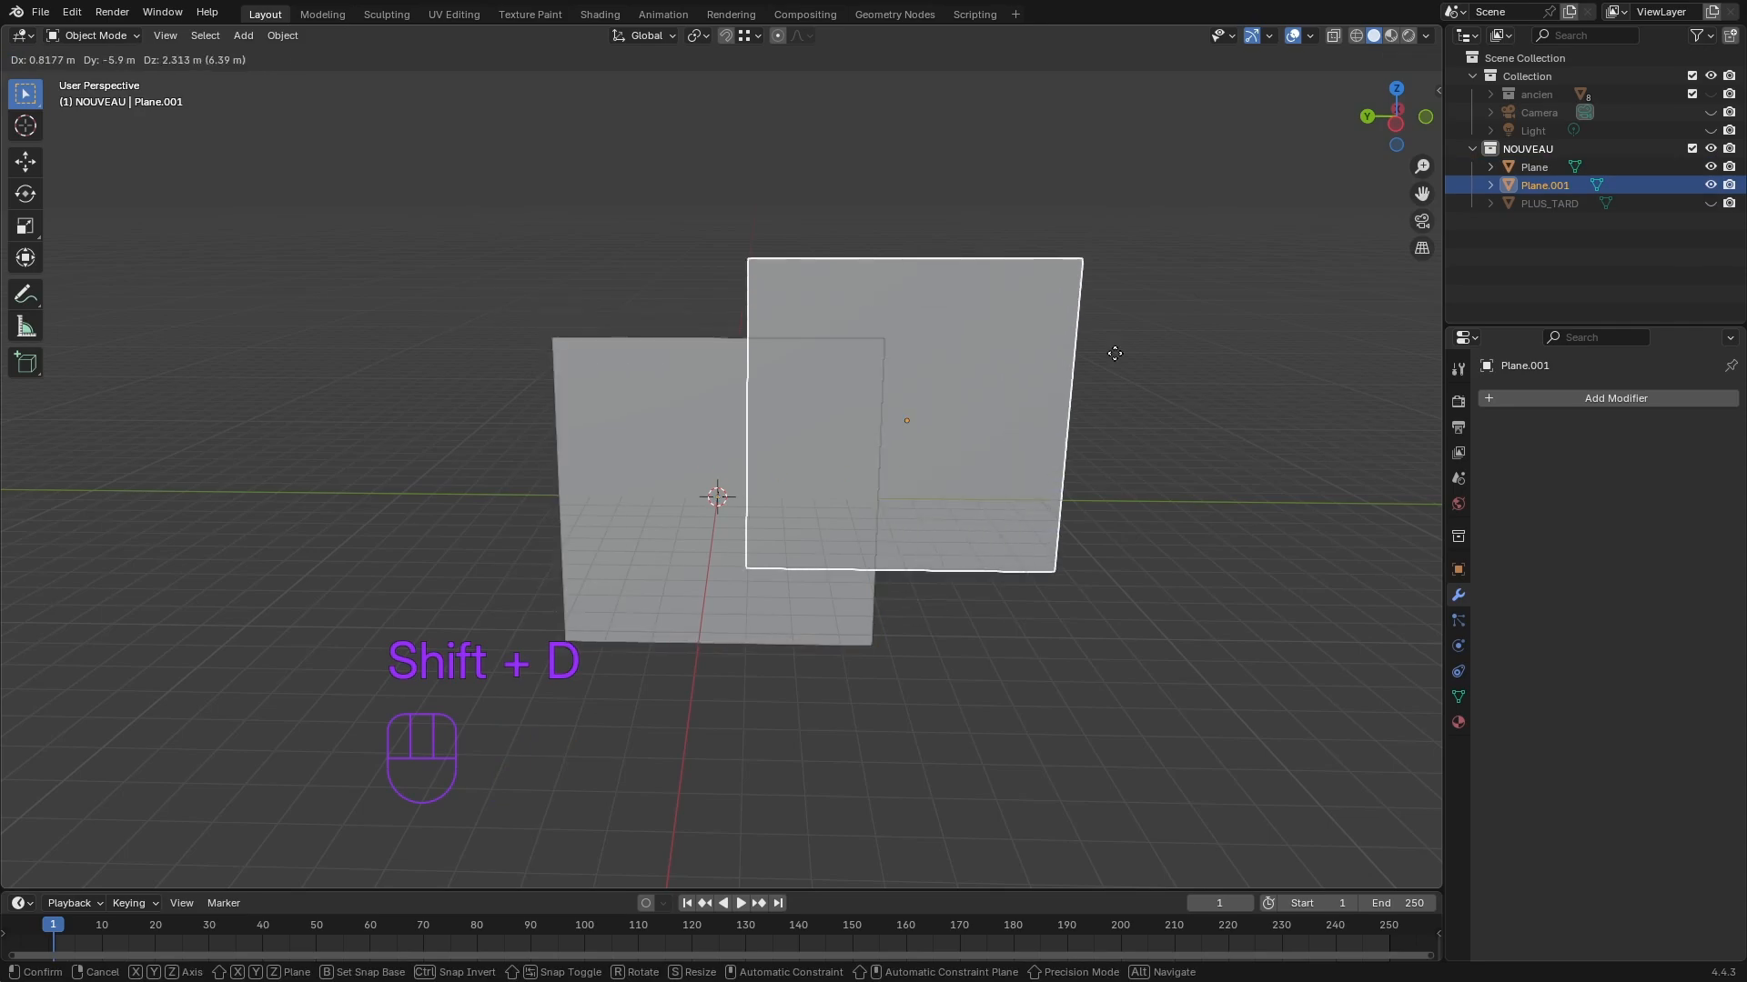
pyautogui.press('Escape')
pyautogui.keyDown('shift'); pyautogui.moveTo(1128, 552); pyautogui.dragTo(910, 528, button='middle'); pyautogui.keyUp('shift')
pyautogui.press('g')
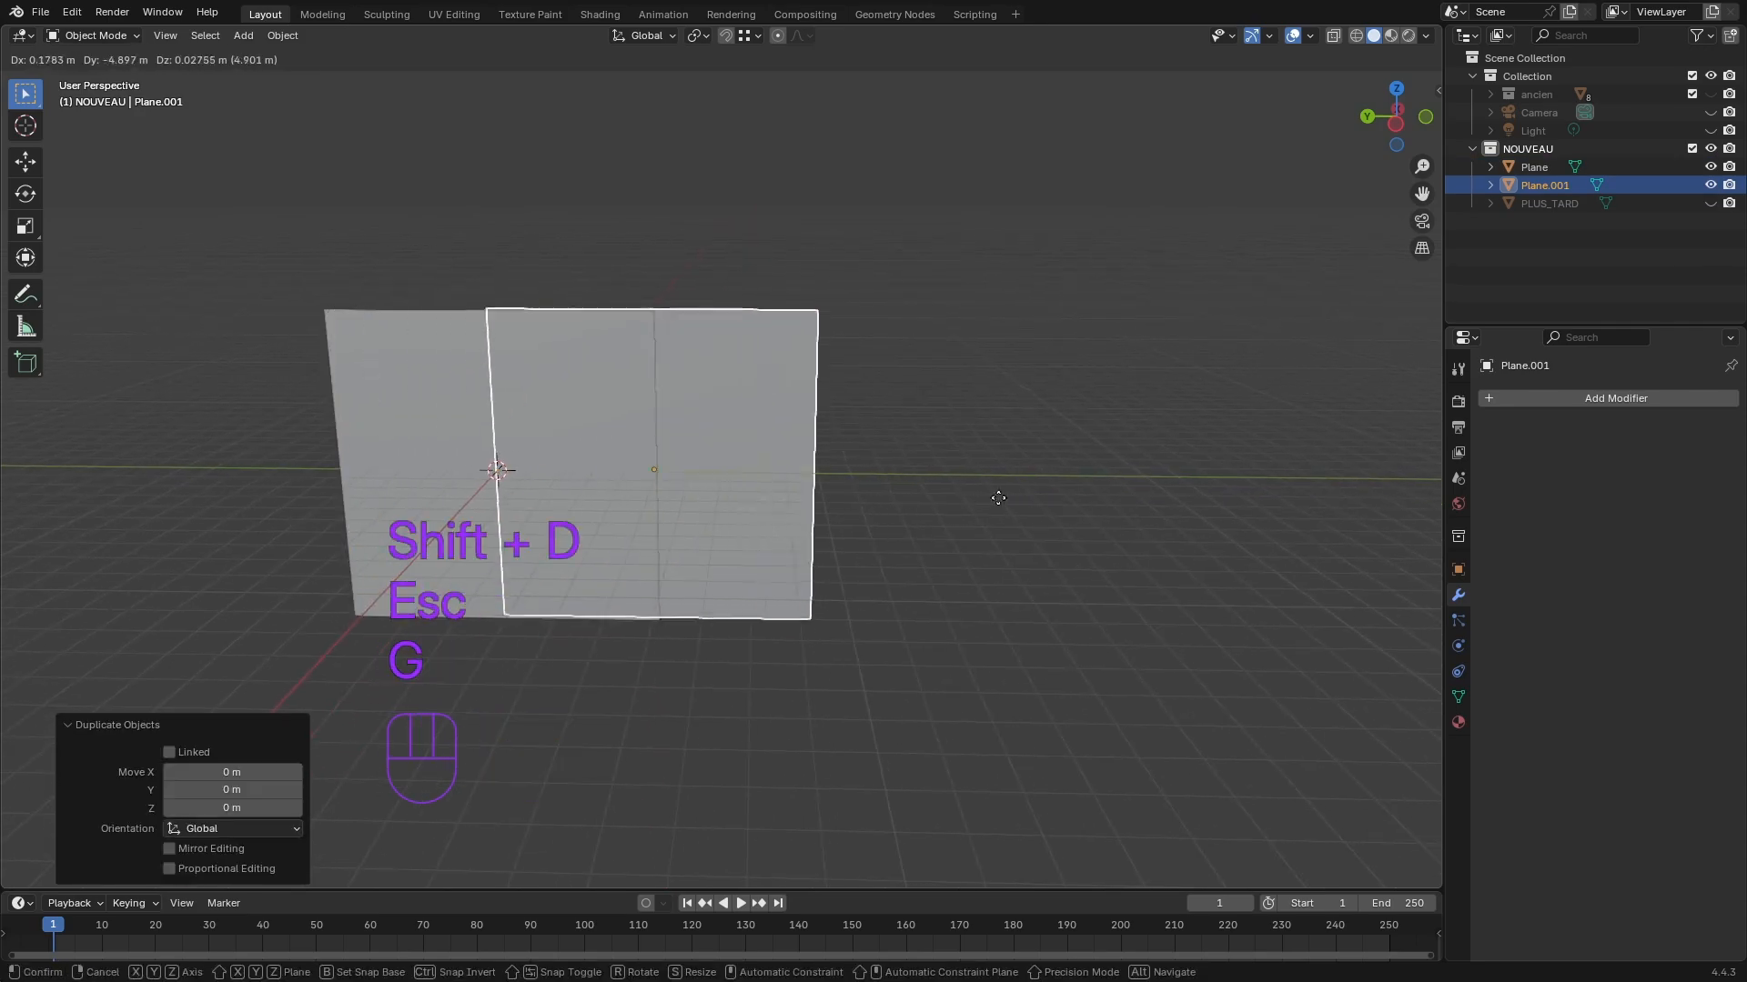
pyautogui.press('y')
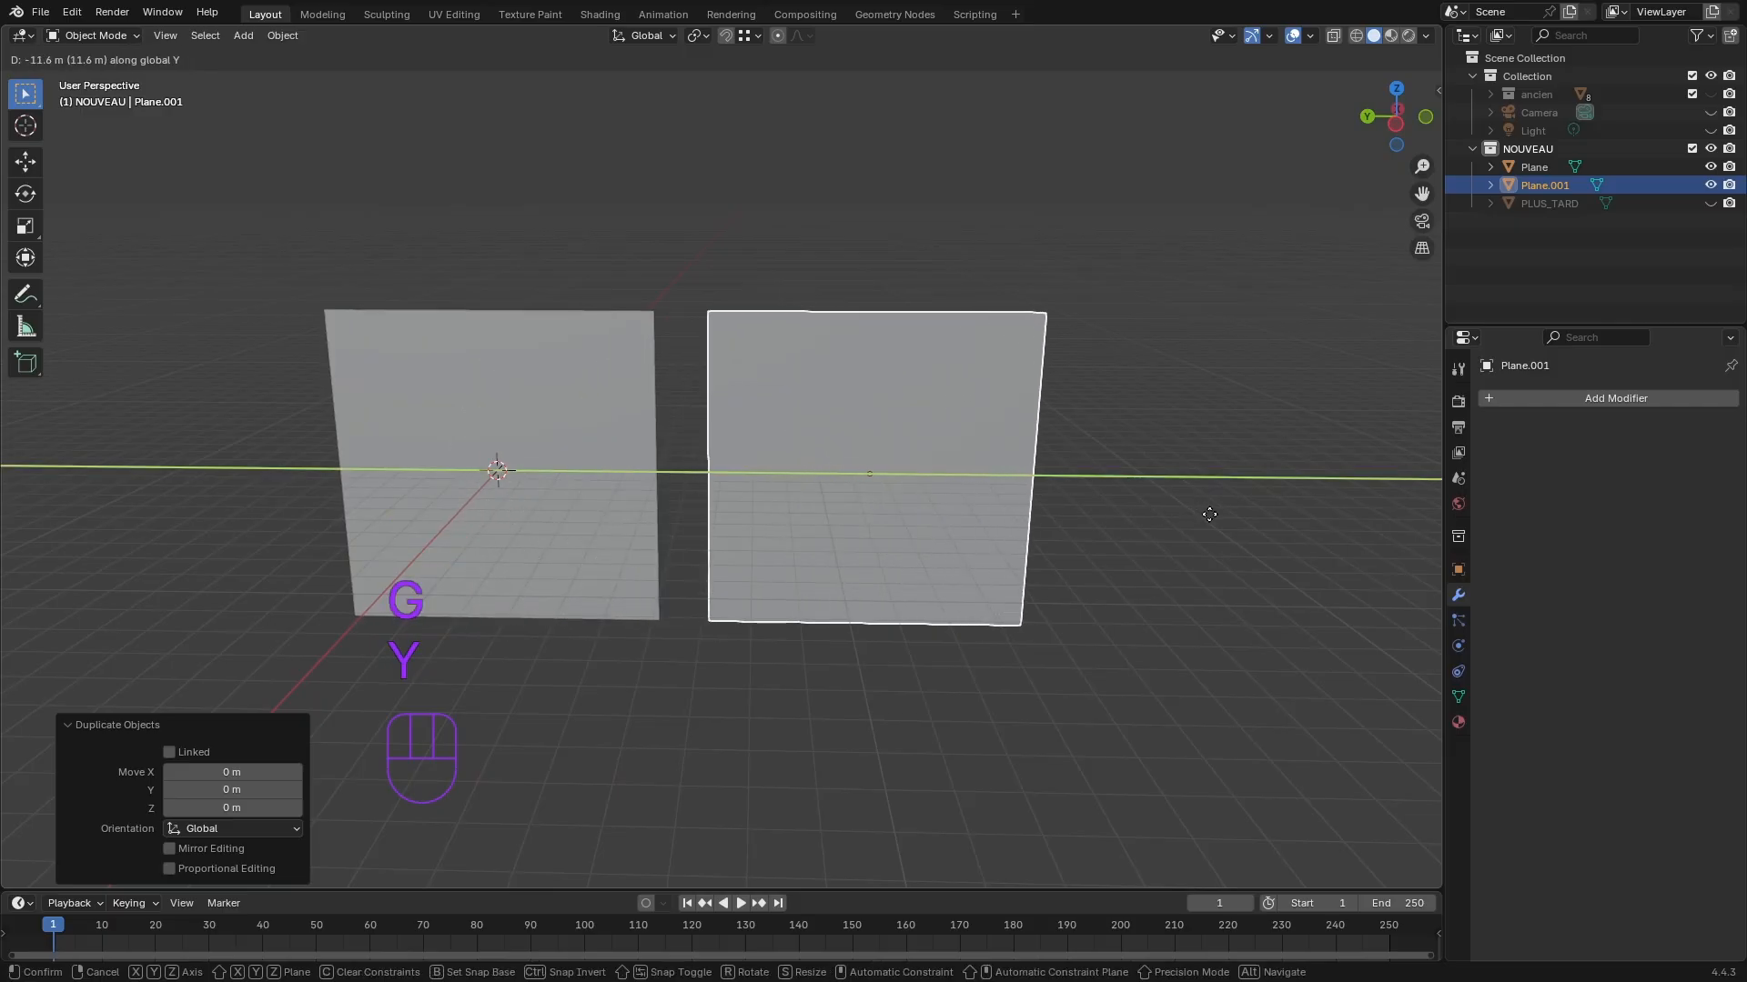
pyautogui.click(675, 433)
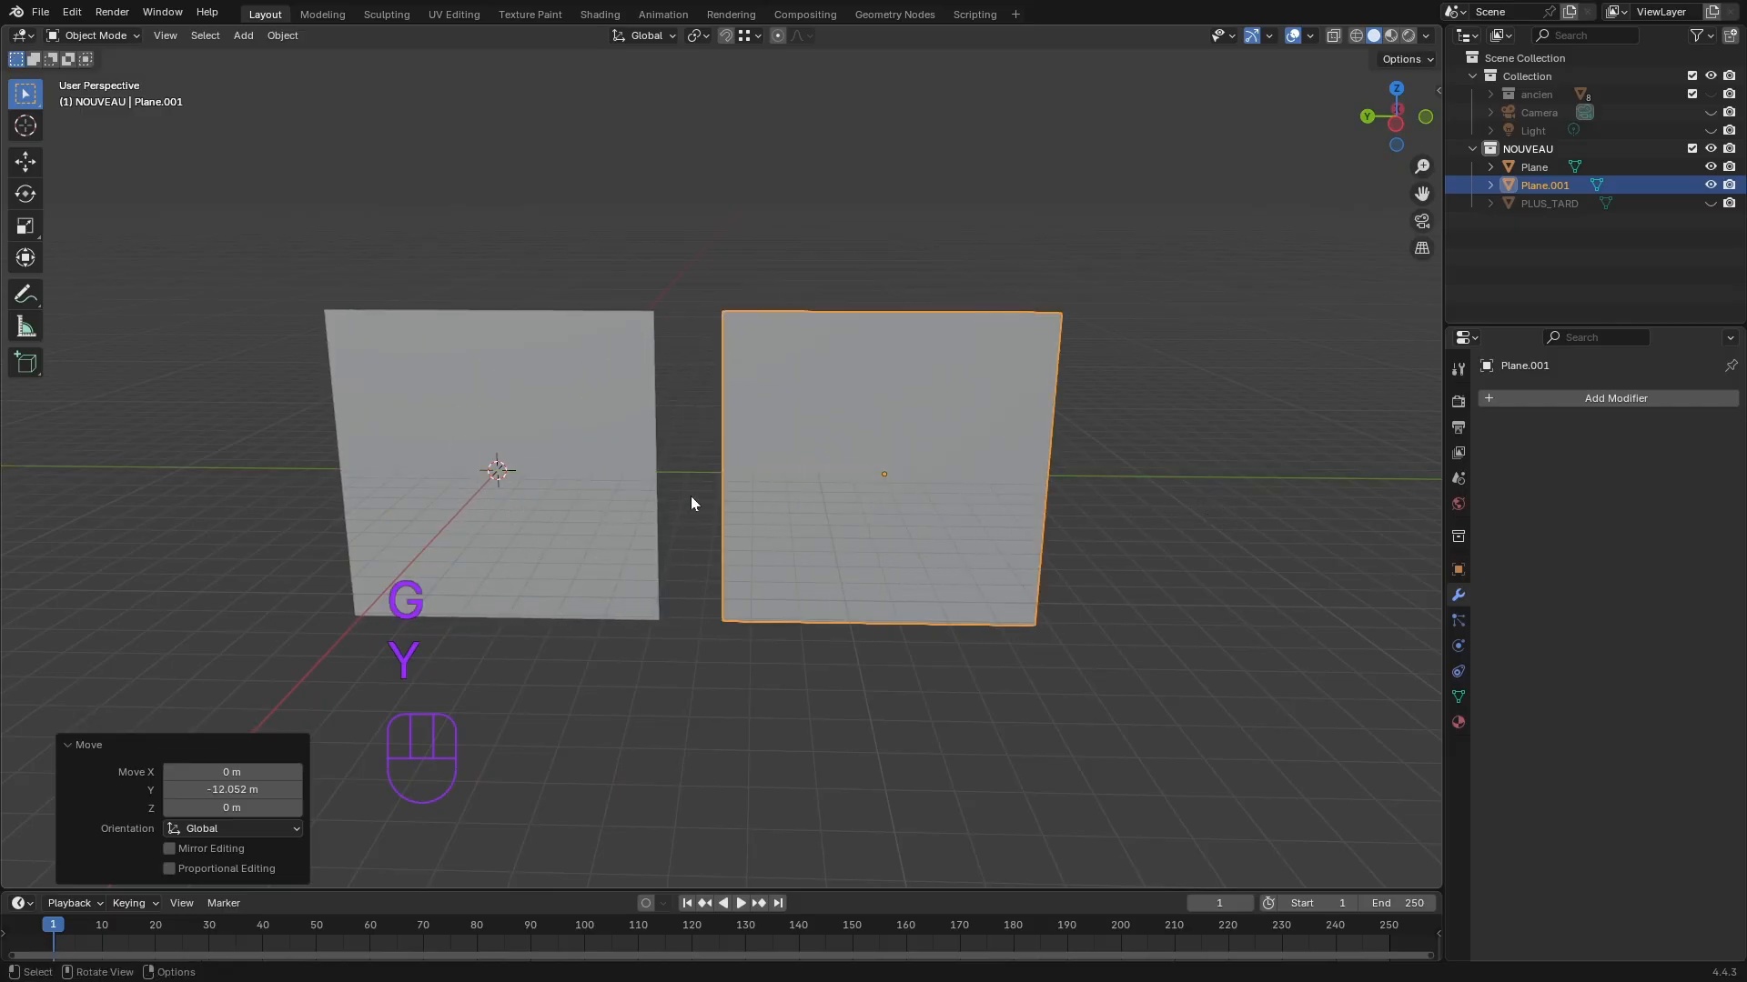
pyautogui.click(695, 638)
# - Inset all faces of the original plane individually in Edit Mode with a thickness of about 0.018 m
pyautogui.moveTo(668, 666); pyautogui.dragTo(810, 683, button='middle')
pyautogui.scroll(4, 783, 510)
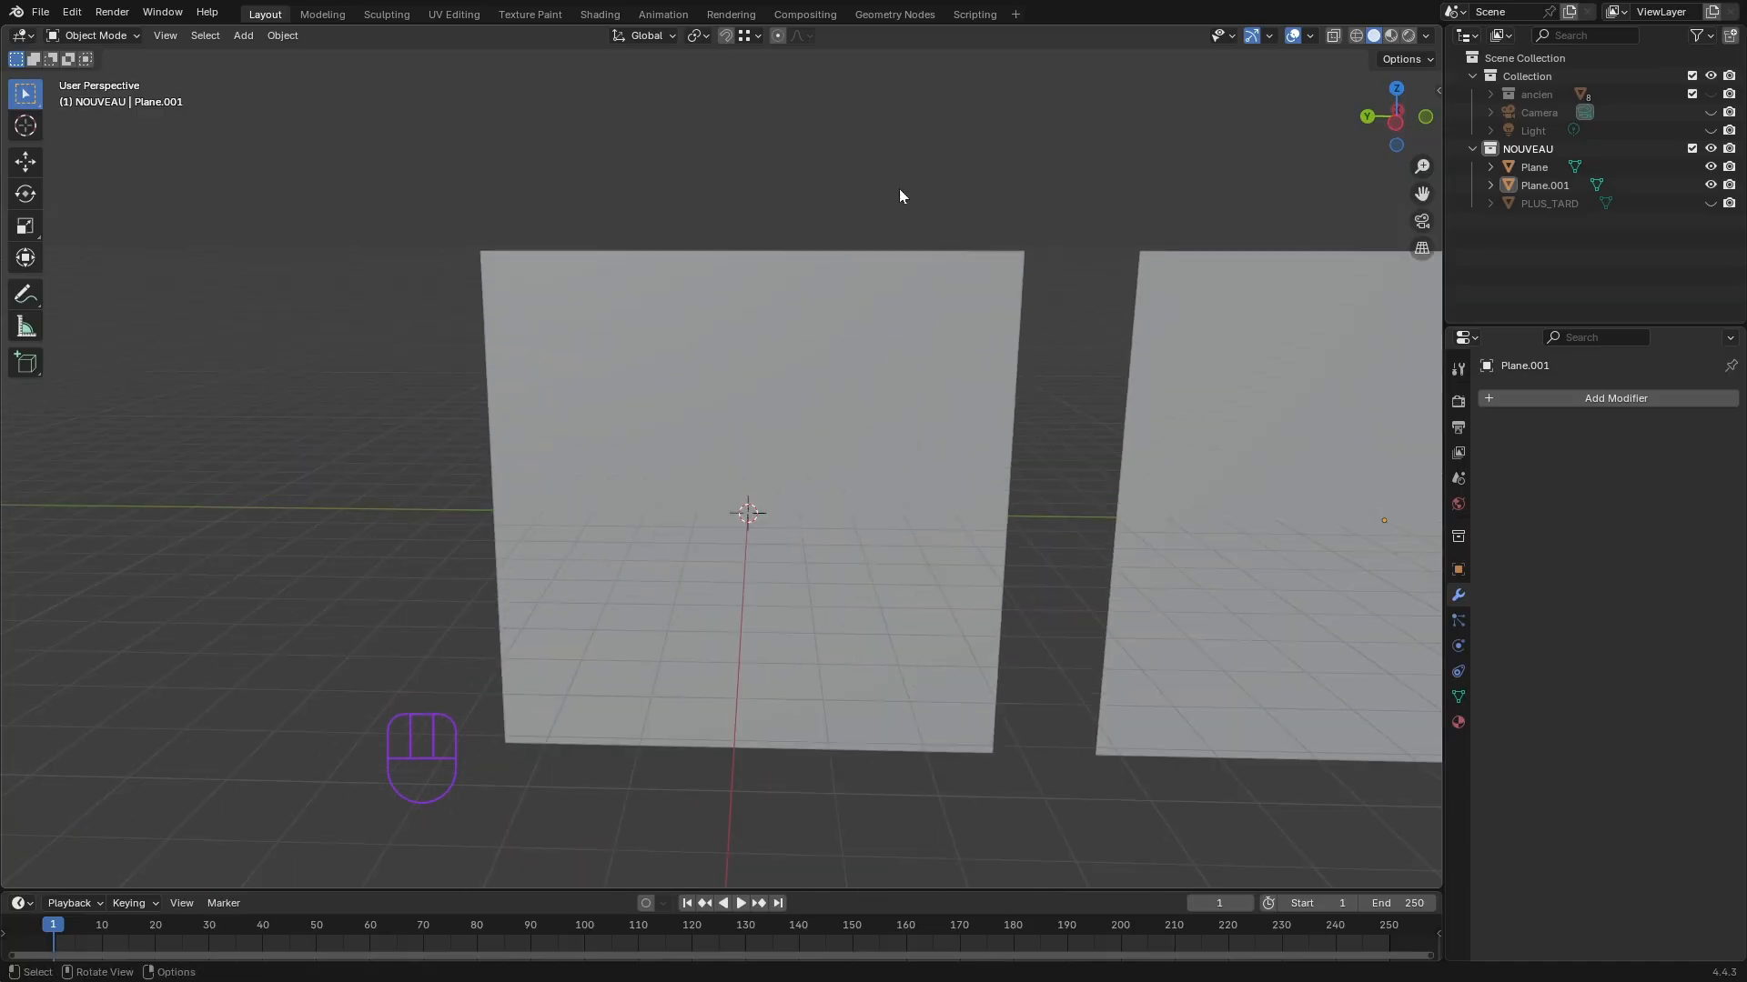
pyautogui.click(881, 268)
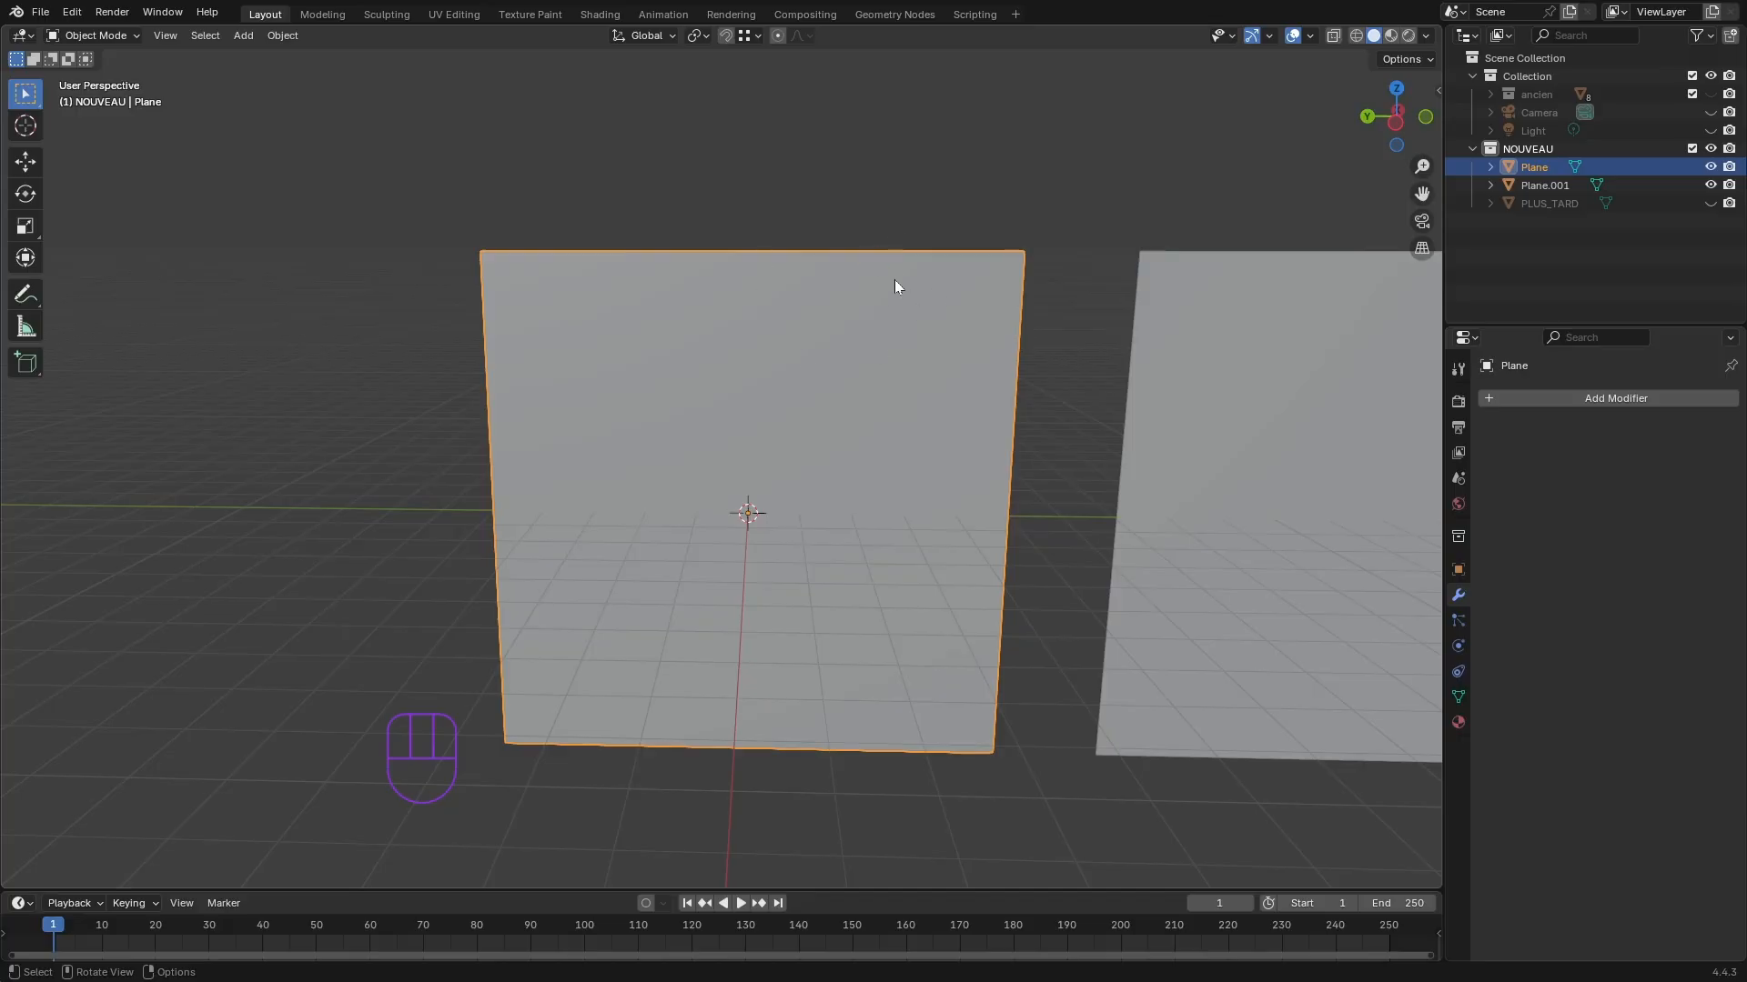
pyautogui.press('Tab')
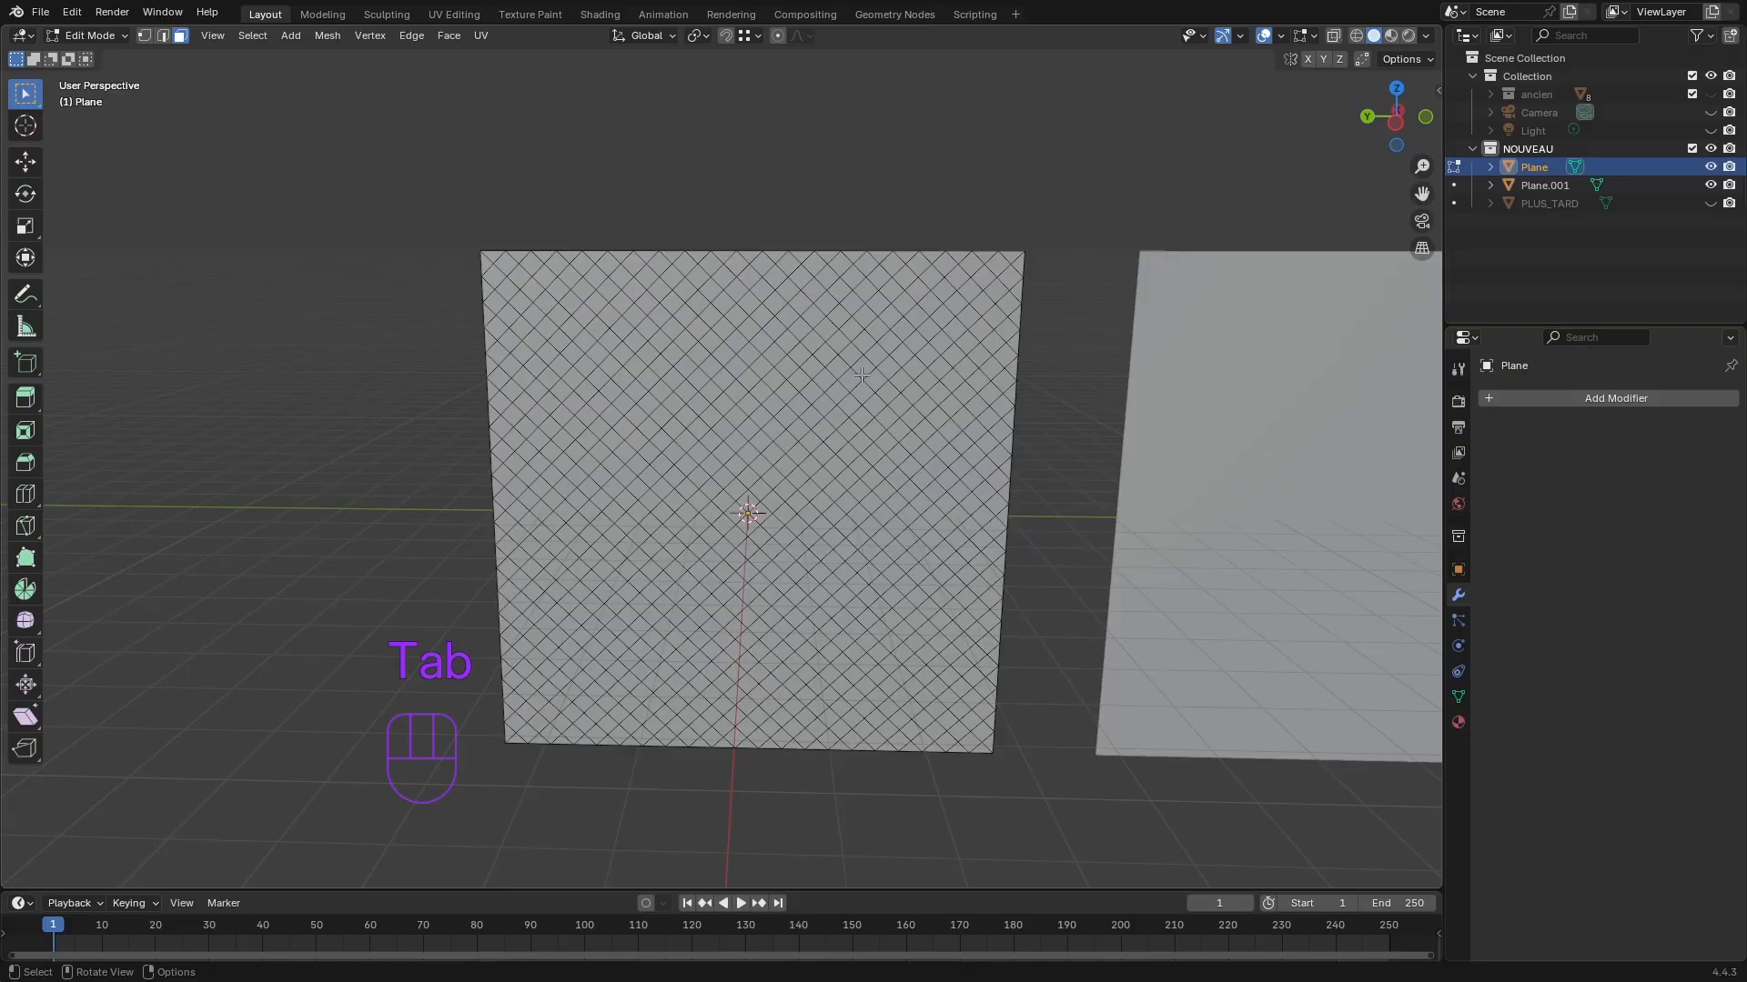
pyautogui.moveTo(840, 423); pyautogui.dragTo(901, 394, button='middle')
pyautogui.scroll(2, 844, 417)
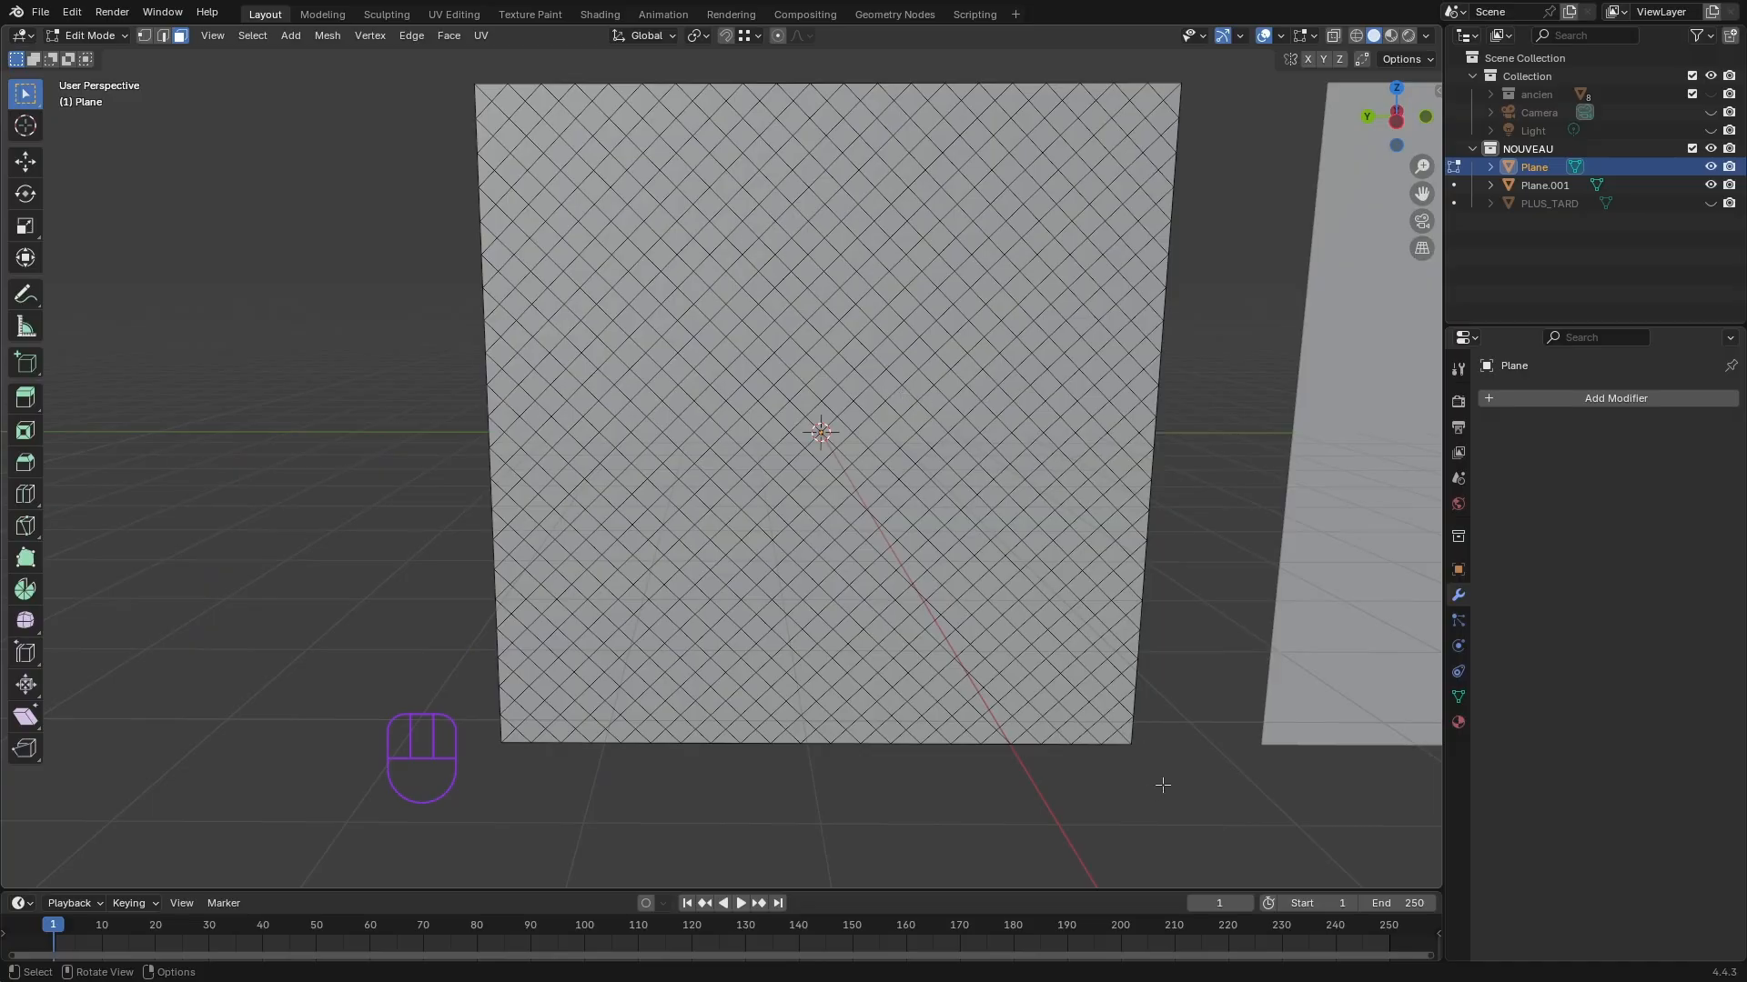
pyautogui.moveTo(1164, 783); pyautogui.dragTo(446, 61)
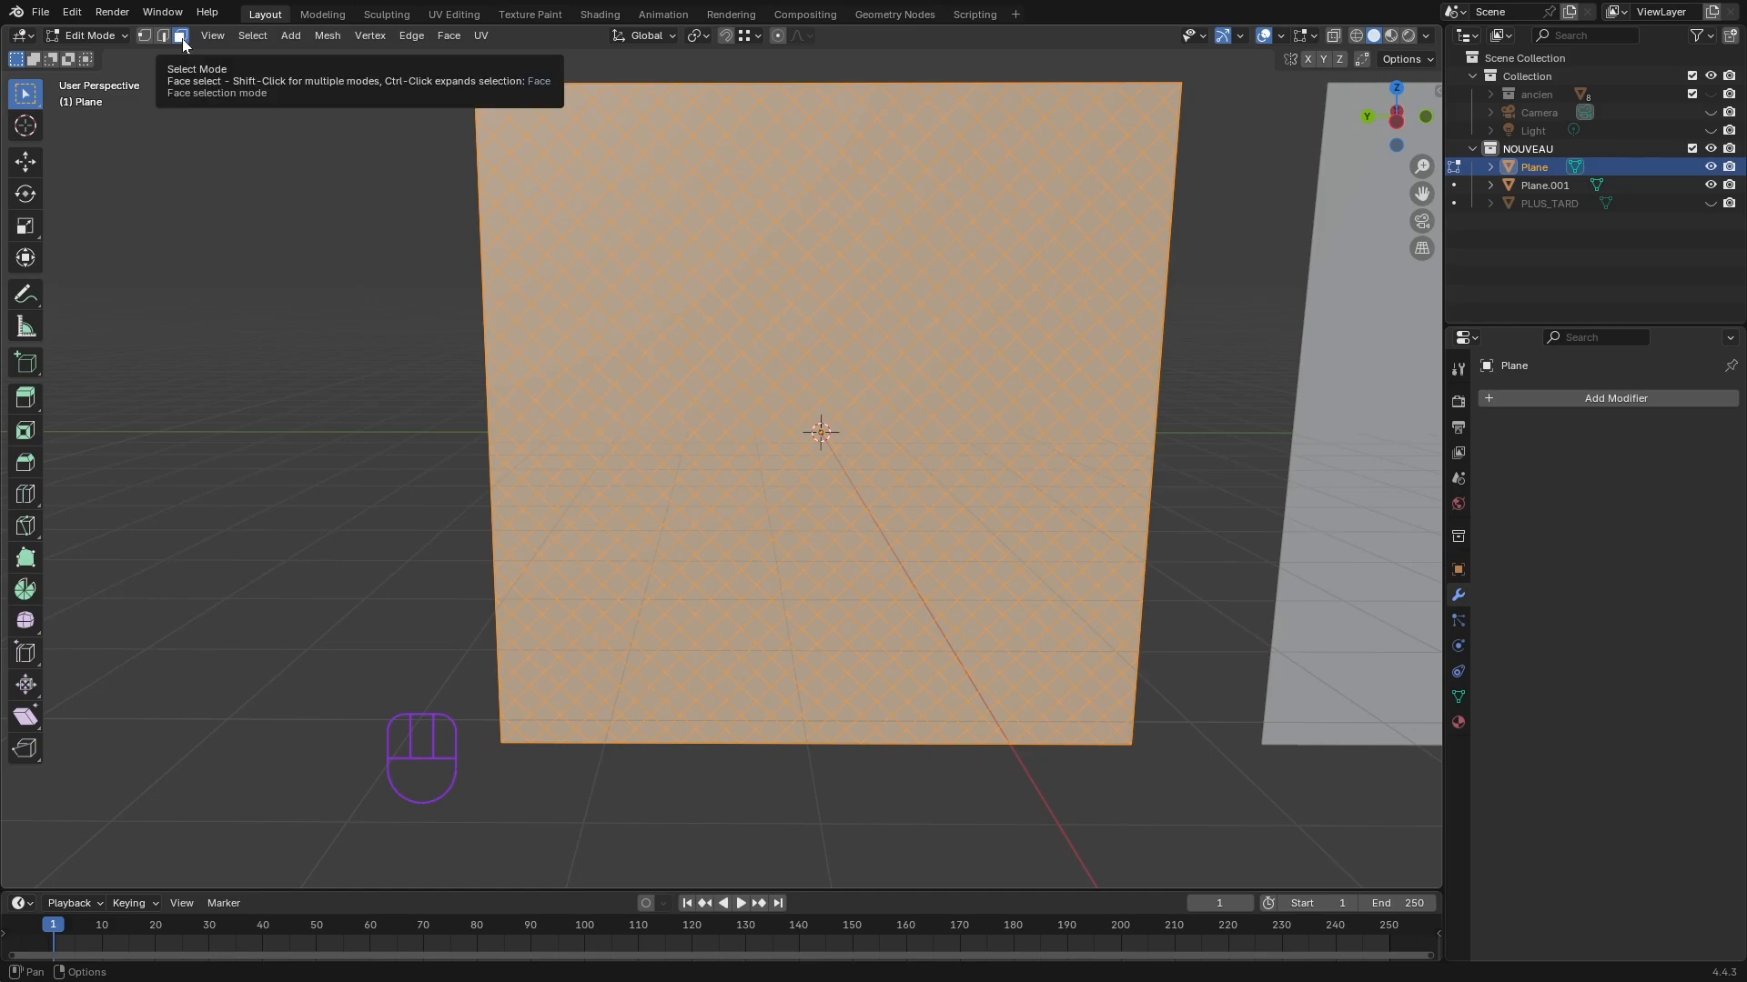
pyautogui.scroll(3, 906, 441)
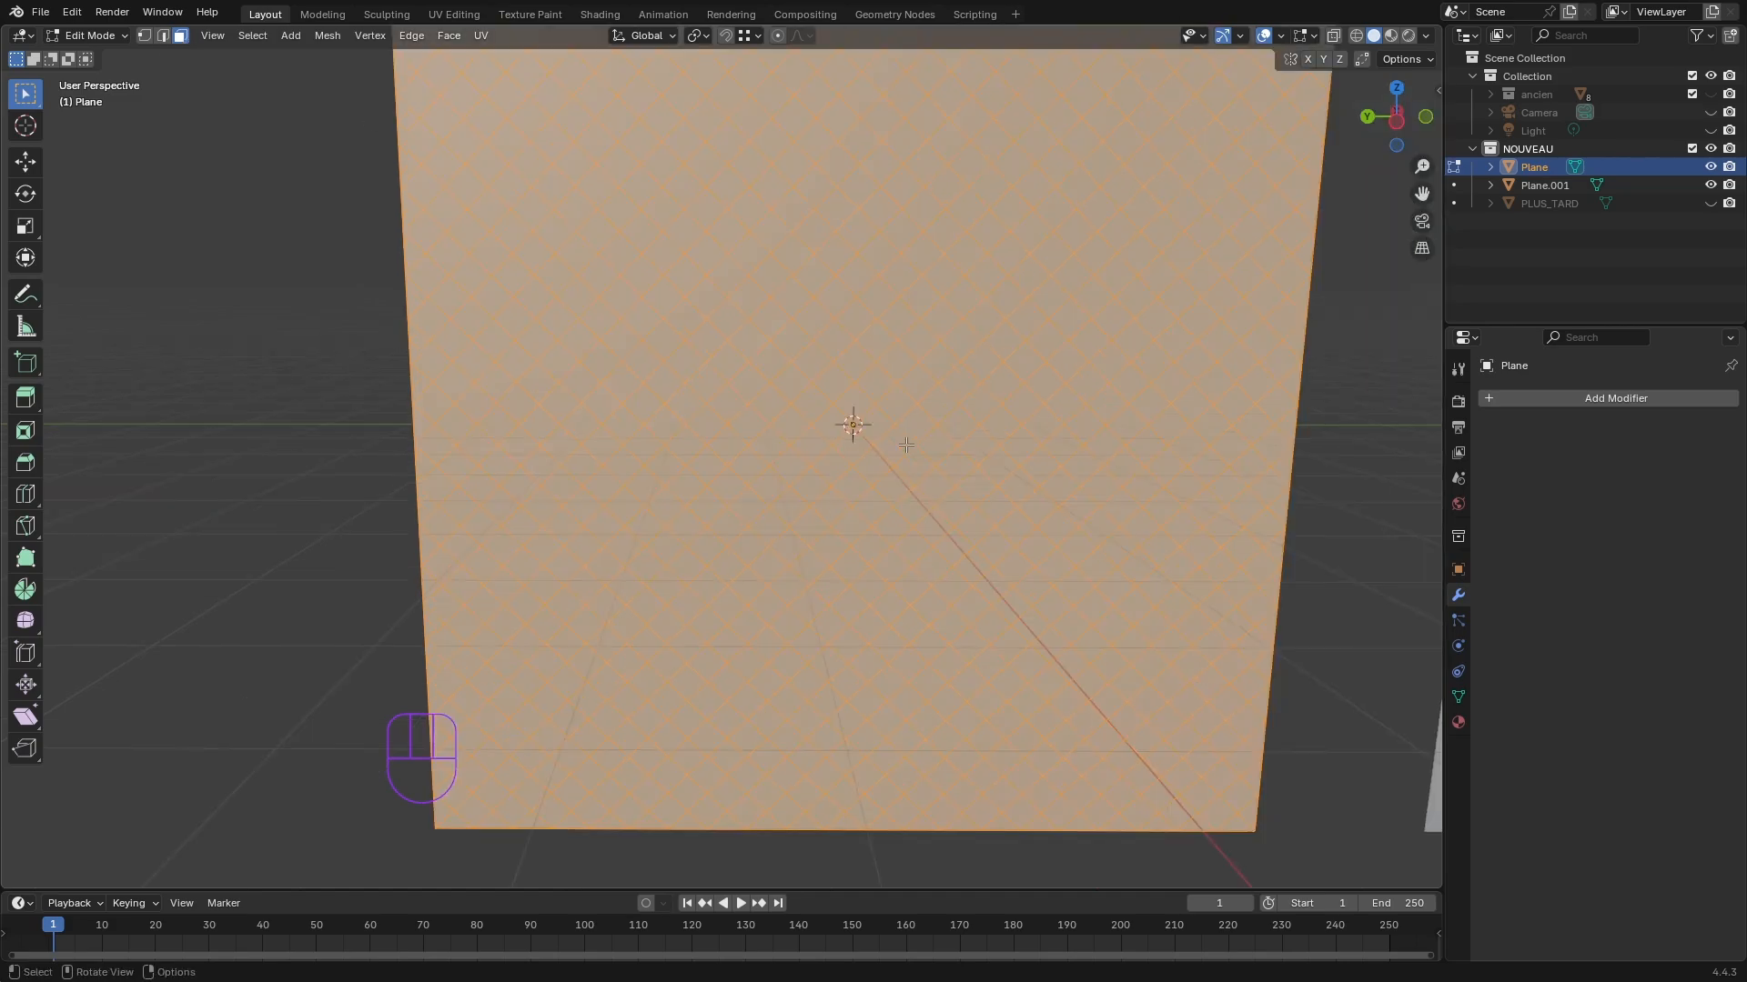
pyautogui.keyDown('shift'); pyautogui.moveTo(908, 436); pyautogui.dragTo(730, 482, button='middle'); pyautogui.keyUp('shift')
pyautogui.scroll(4, 730, 482)
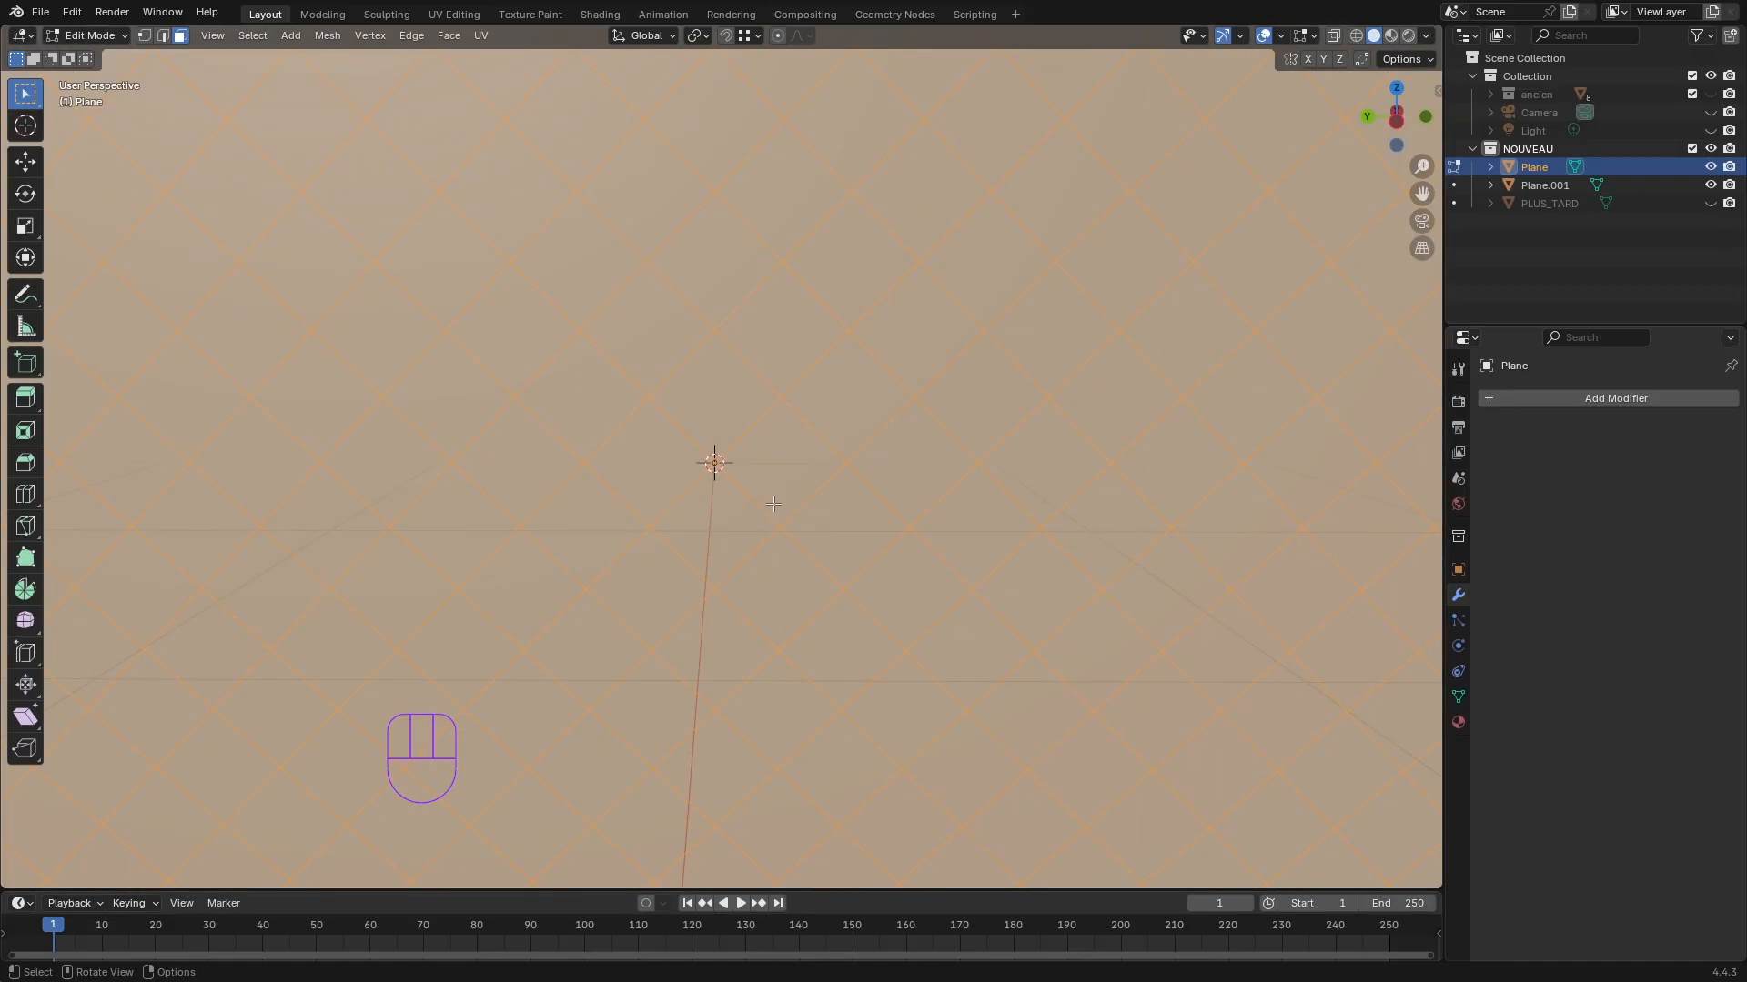
pyautogui.press('i')
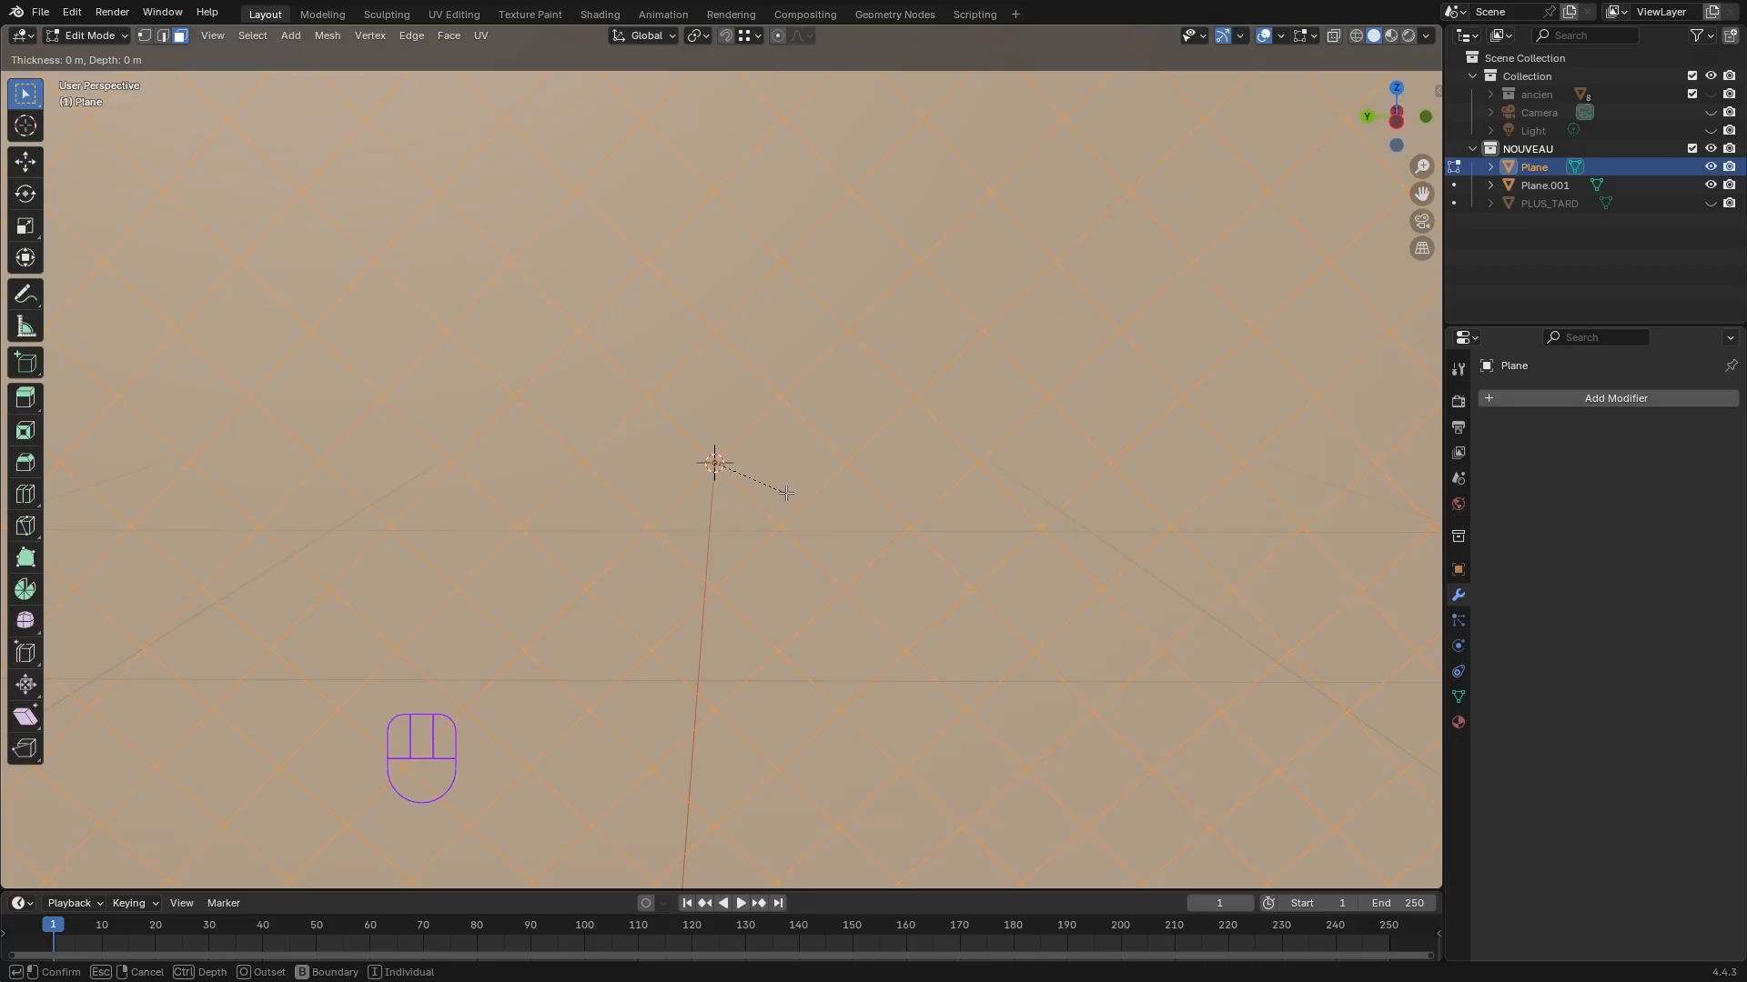
pyautogui.press('i')
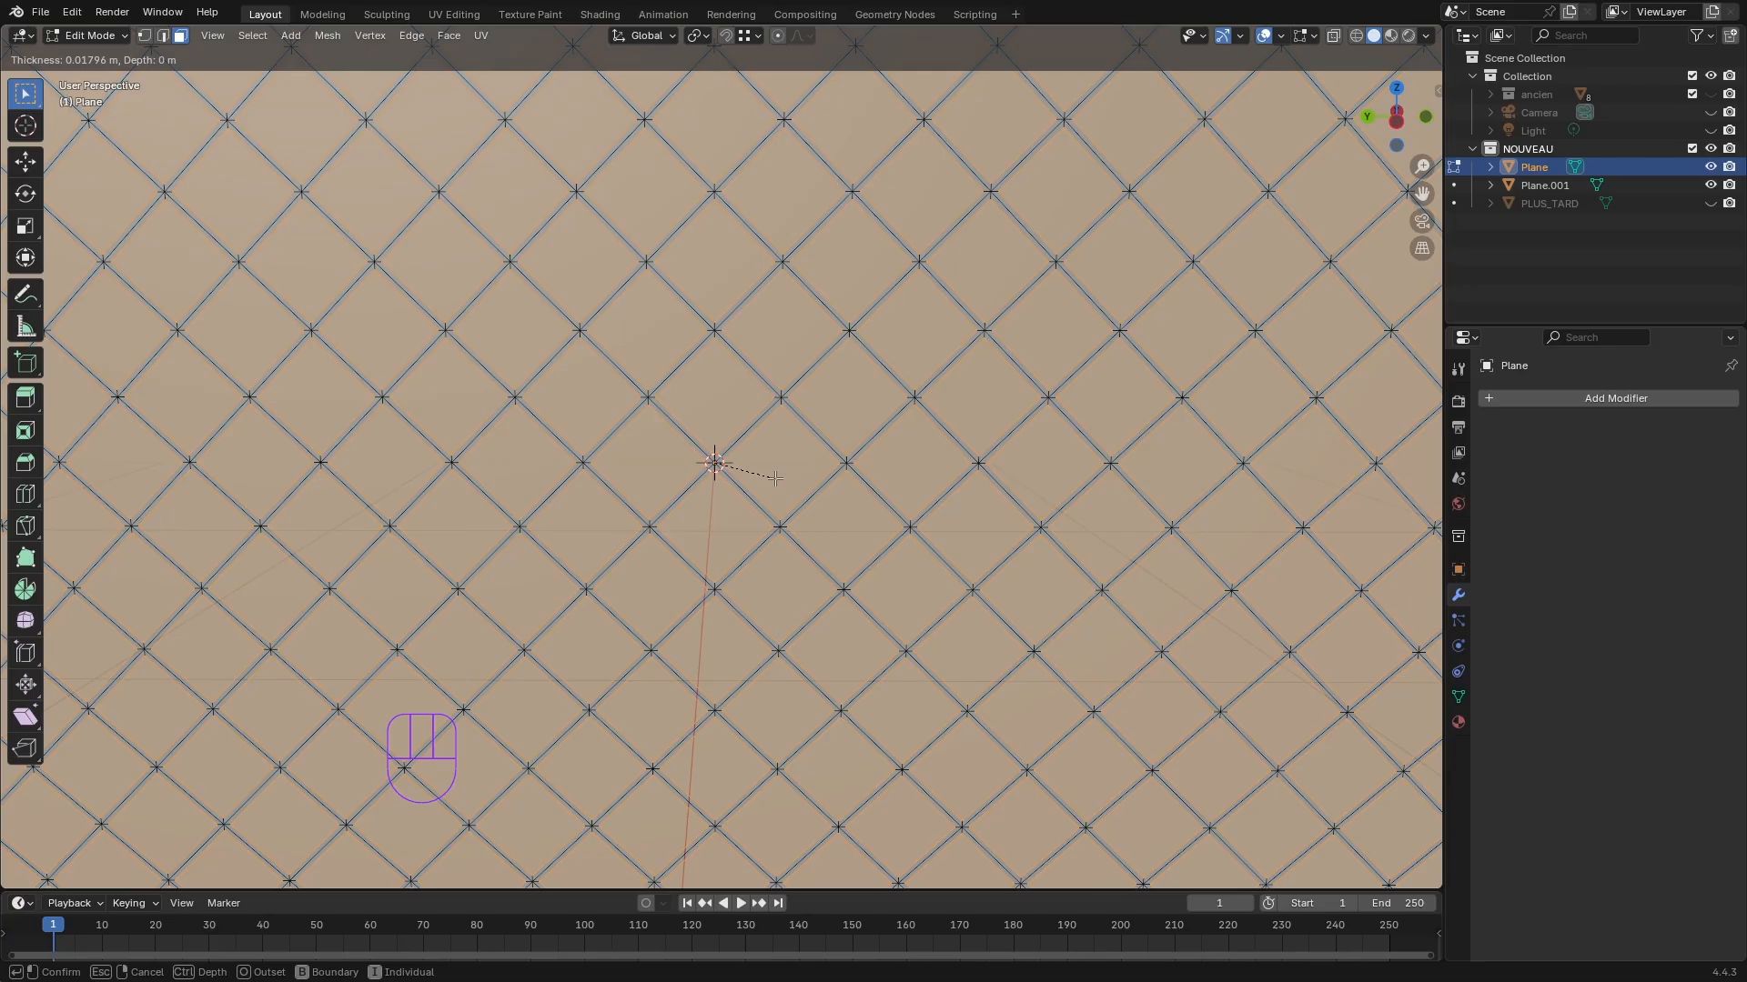
pyautogui.click(774, 478)
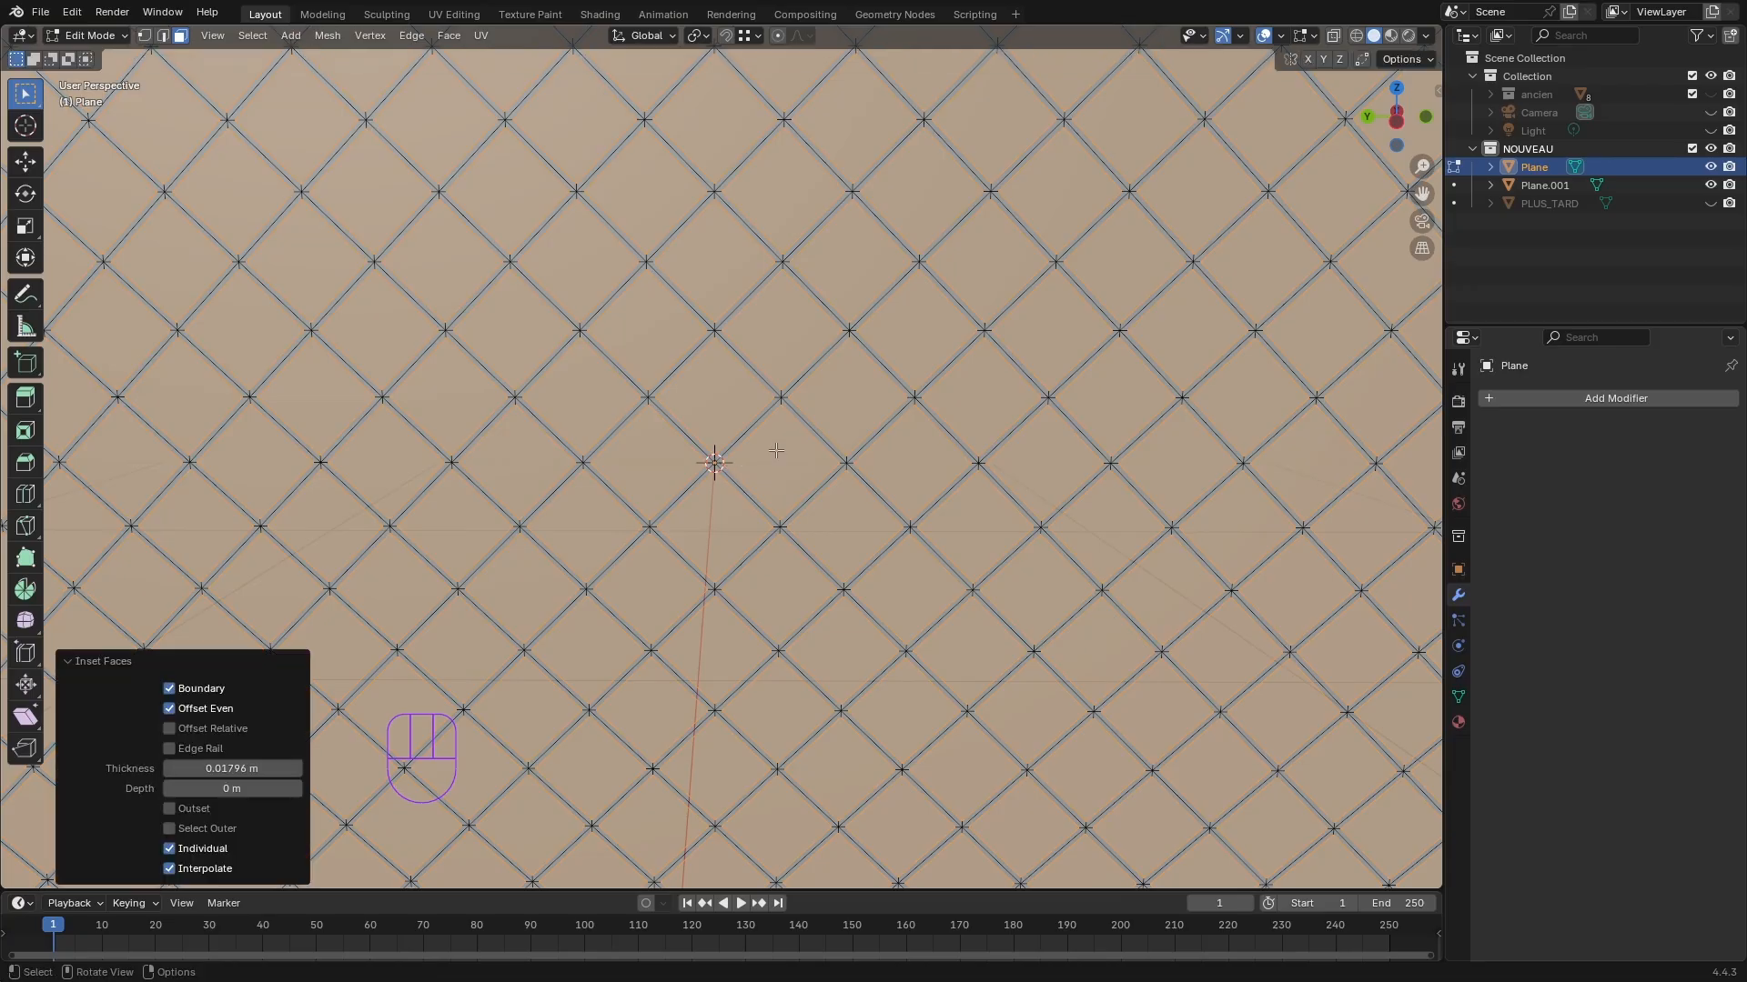
# - Set the transform pivot point to Individual Origins for the selected inset faces
pyautogui.scroll(-6, 778, 448)
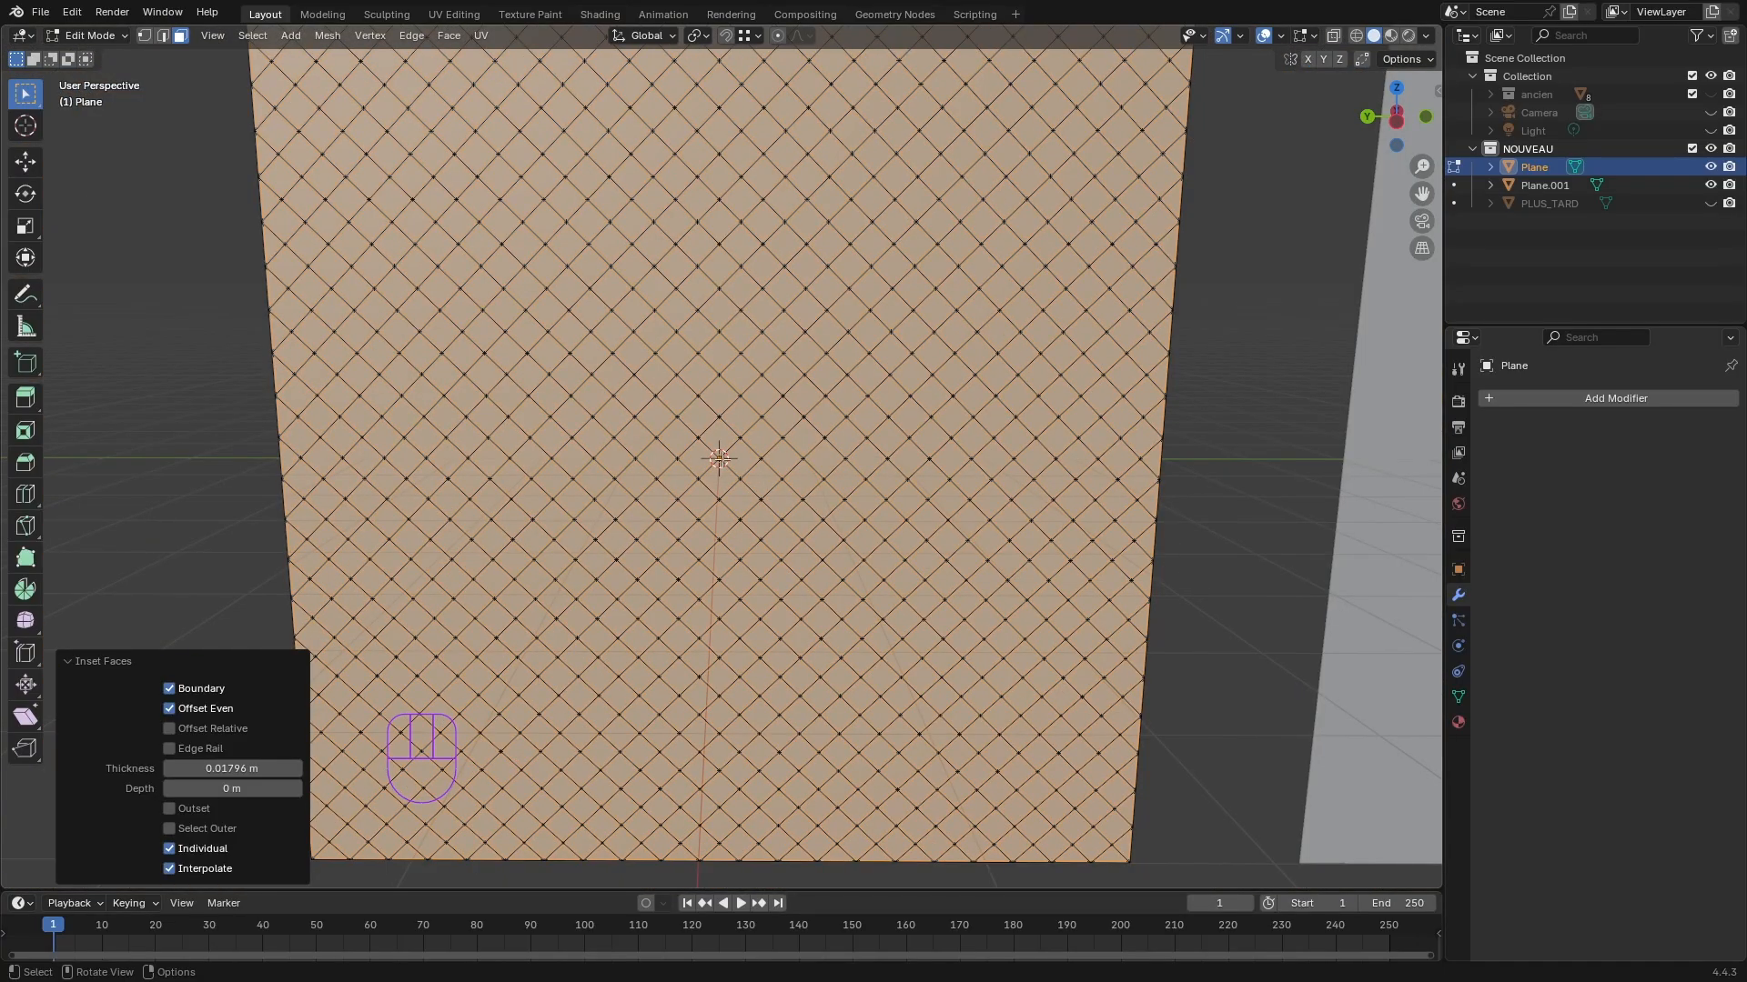
pyautogui.scroll(10, 758, 462)
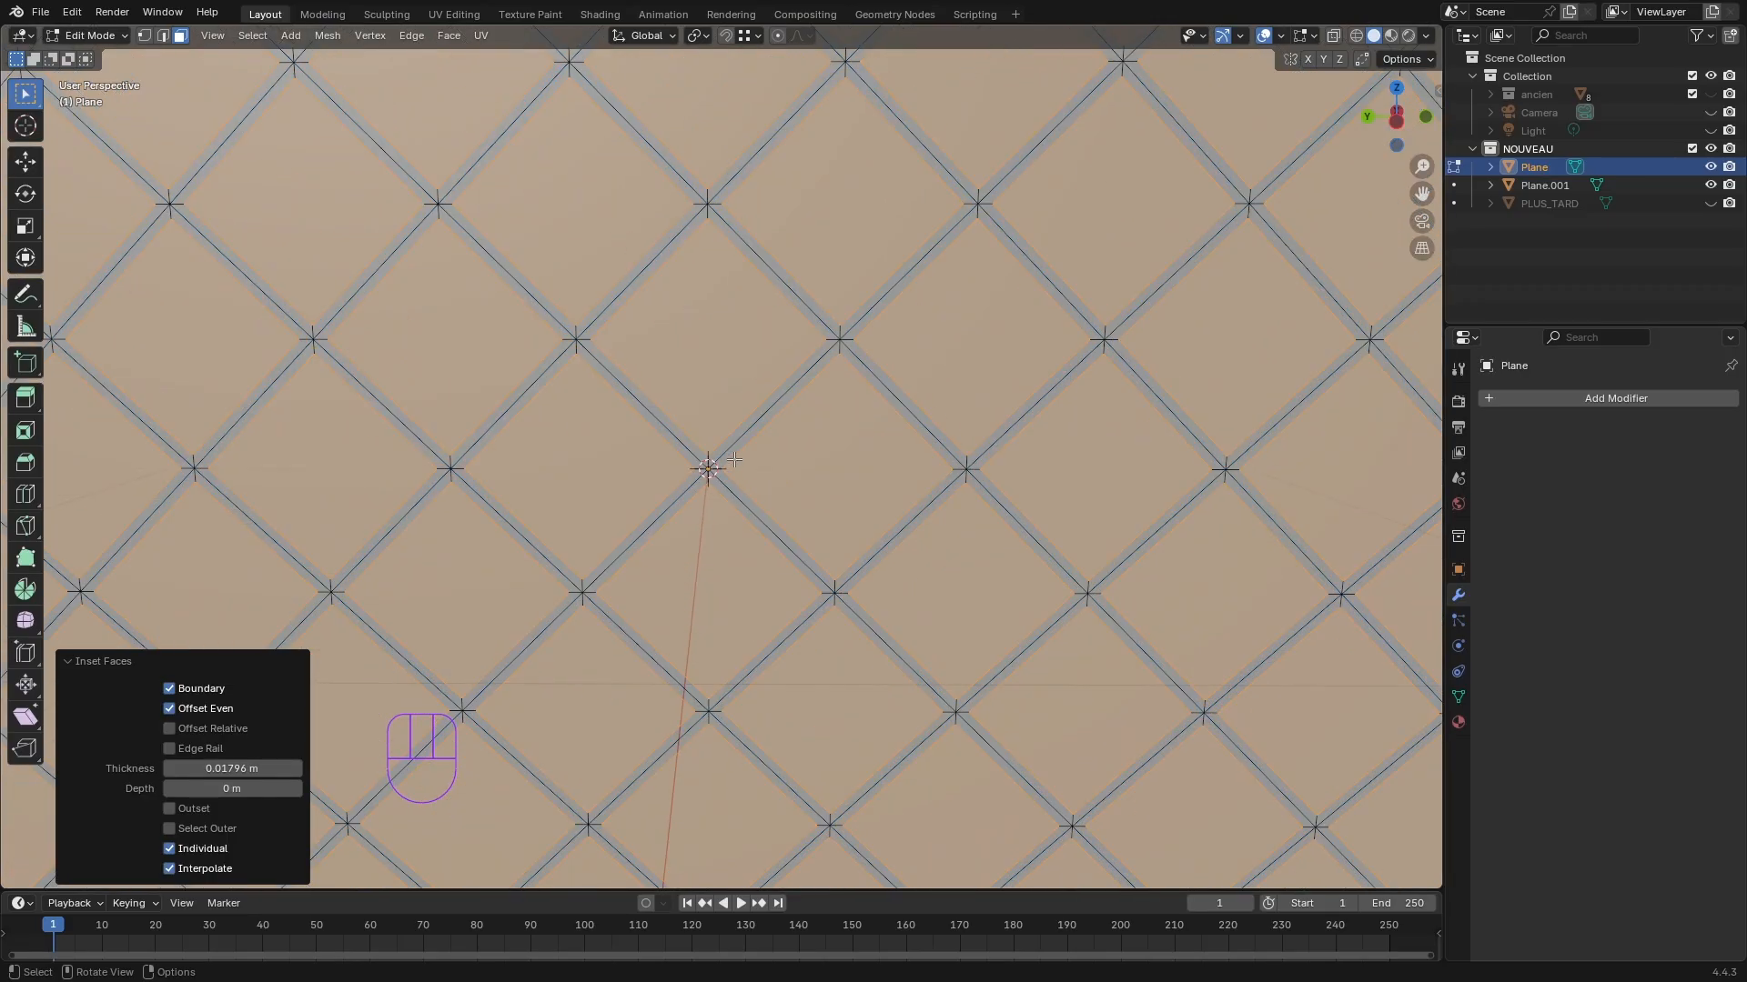
pyautogui.click(706, 37)
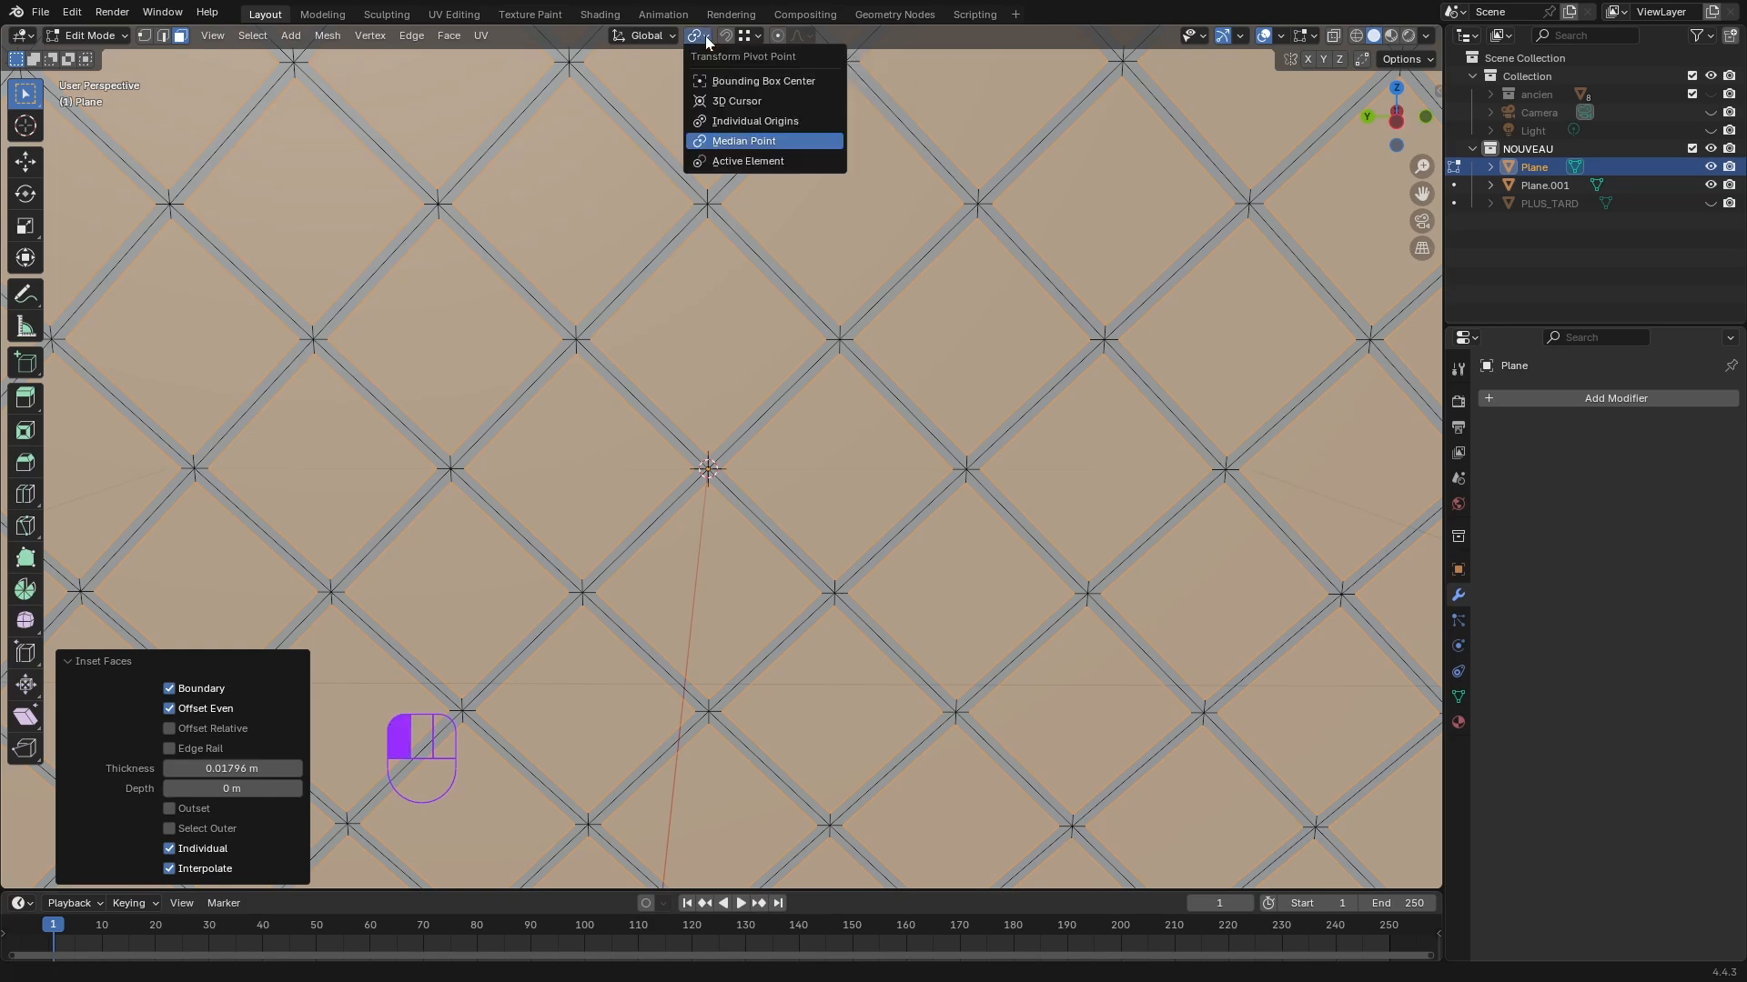
pyautogui.click(744, 120)
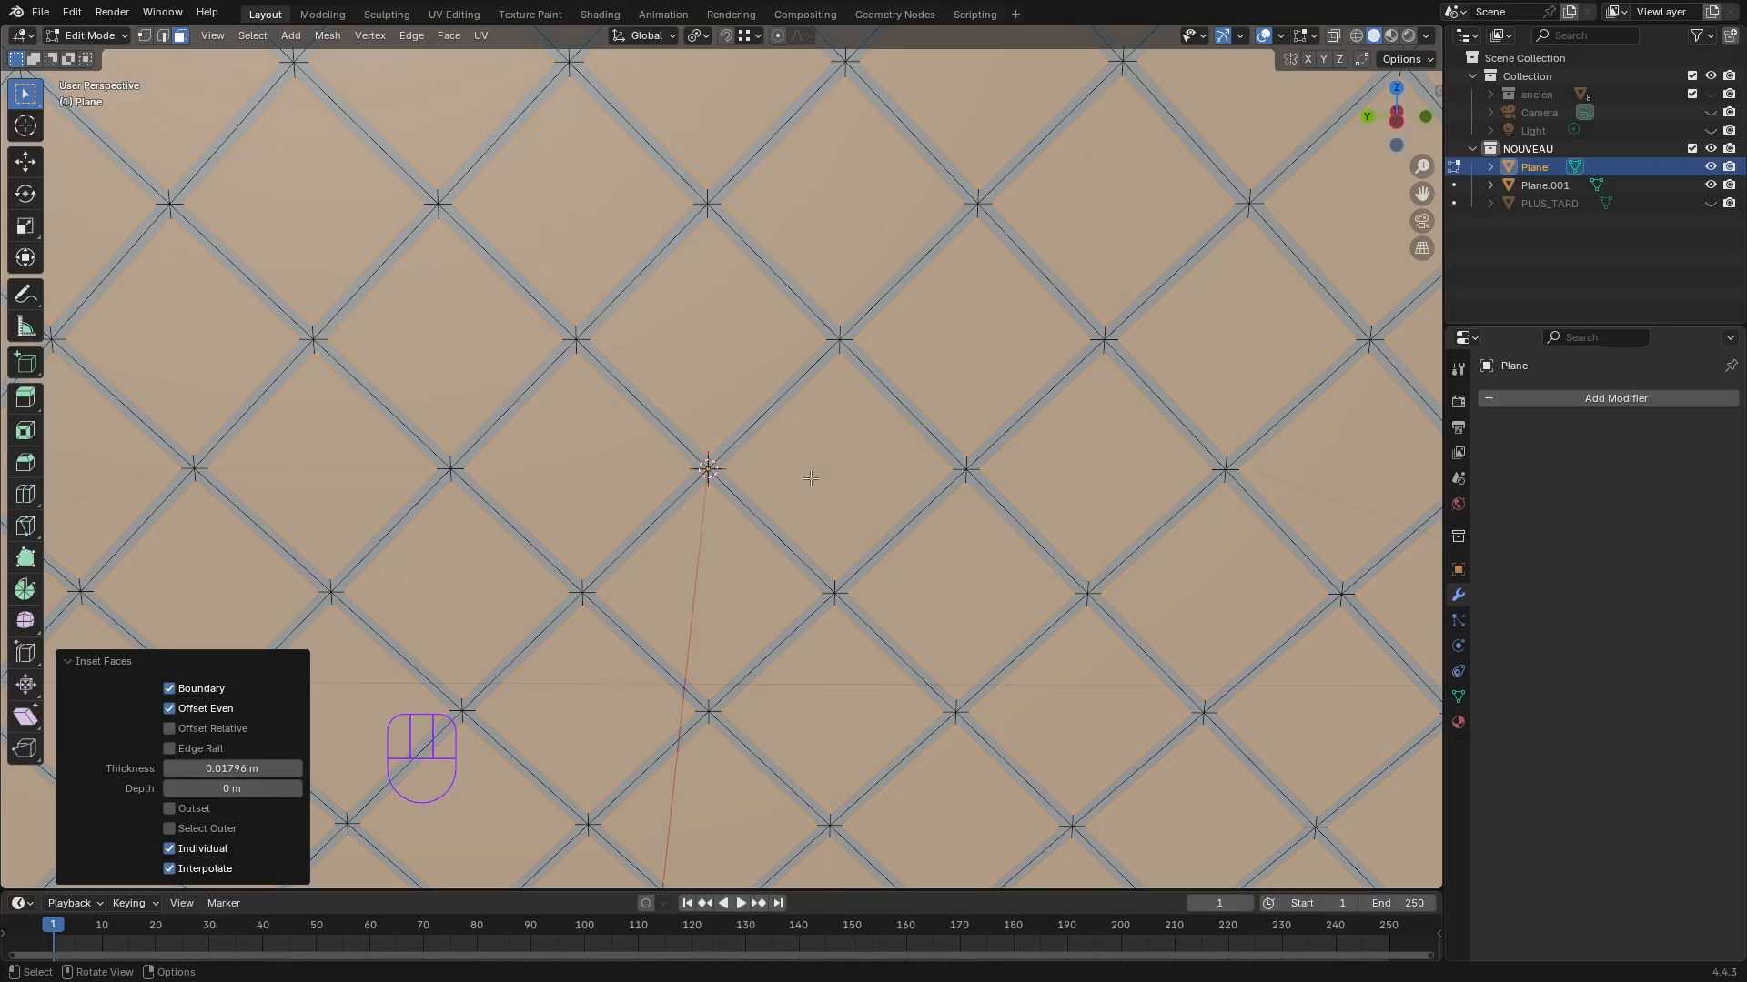
# - Scale the inset faces to 0.069 about their individual origins and delete only those faces to cut small diamond holes
pyautogui.press('s')
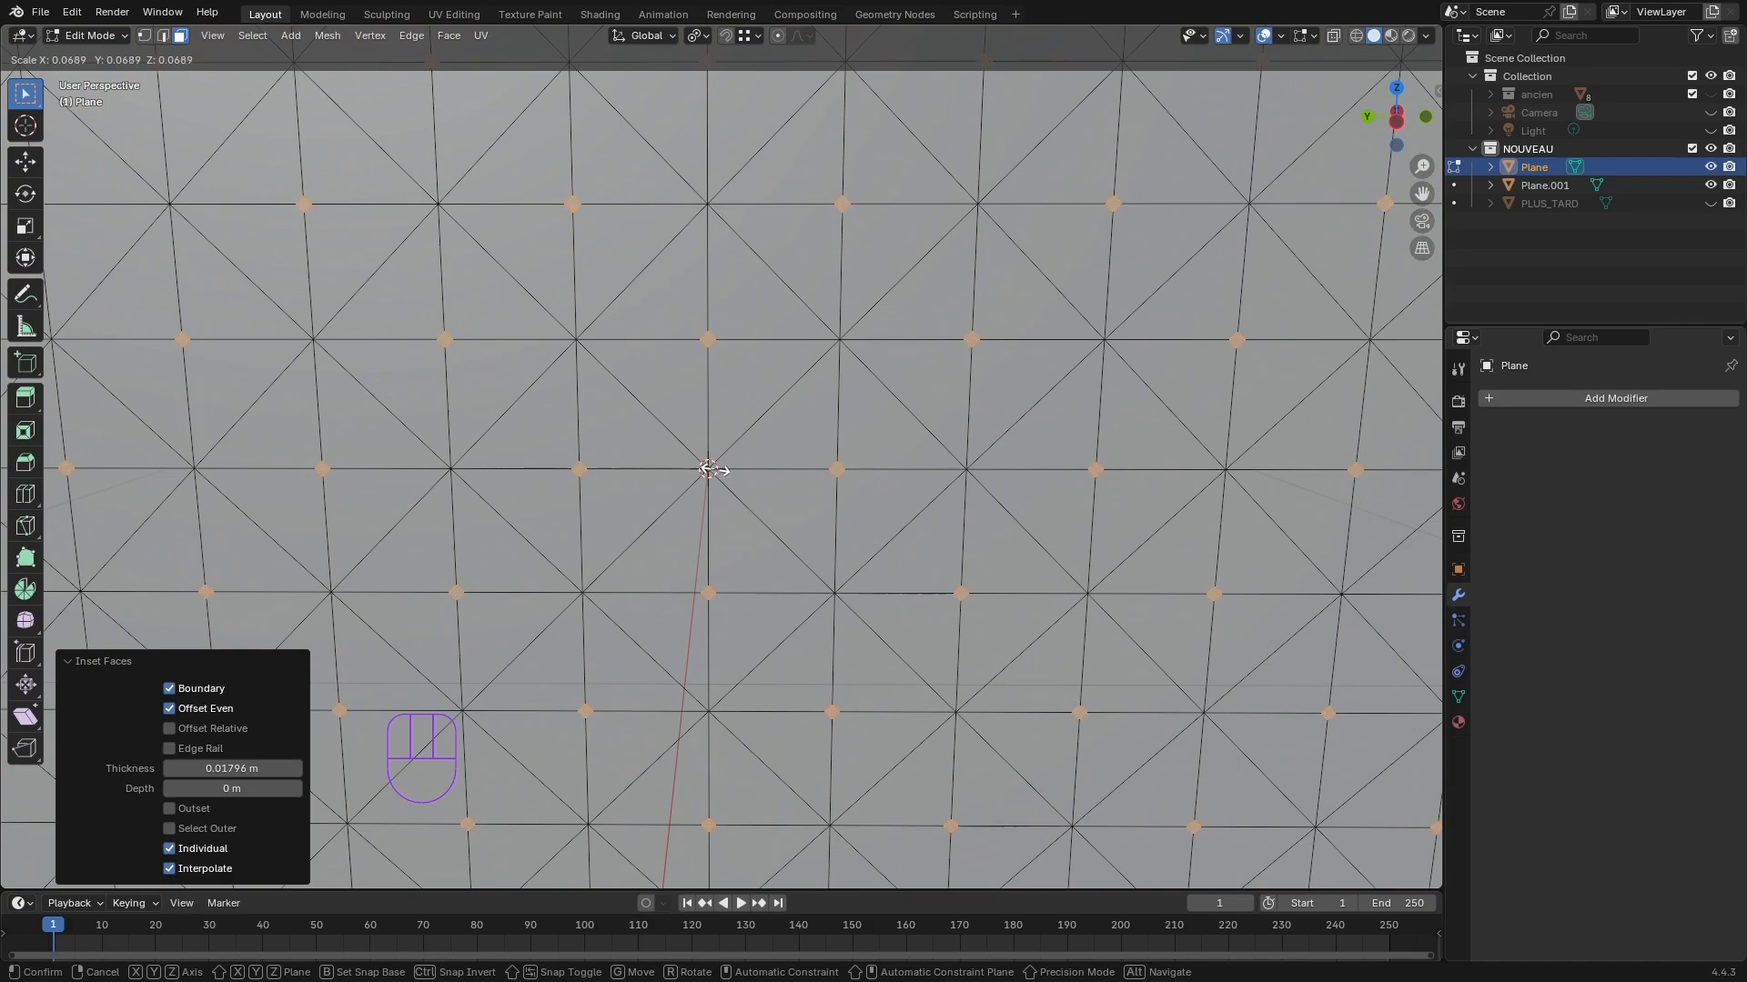
pyautogui.click(709, 469)
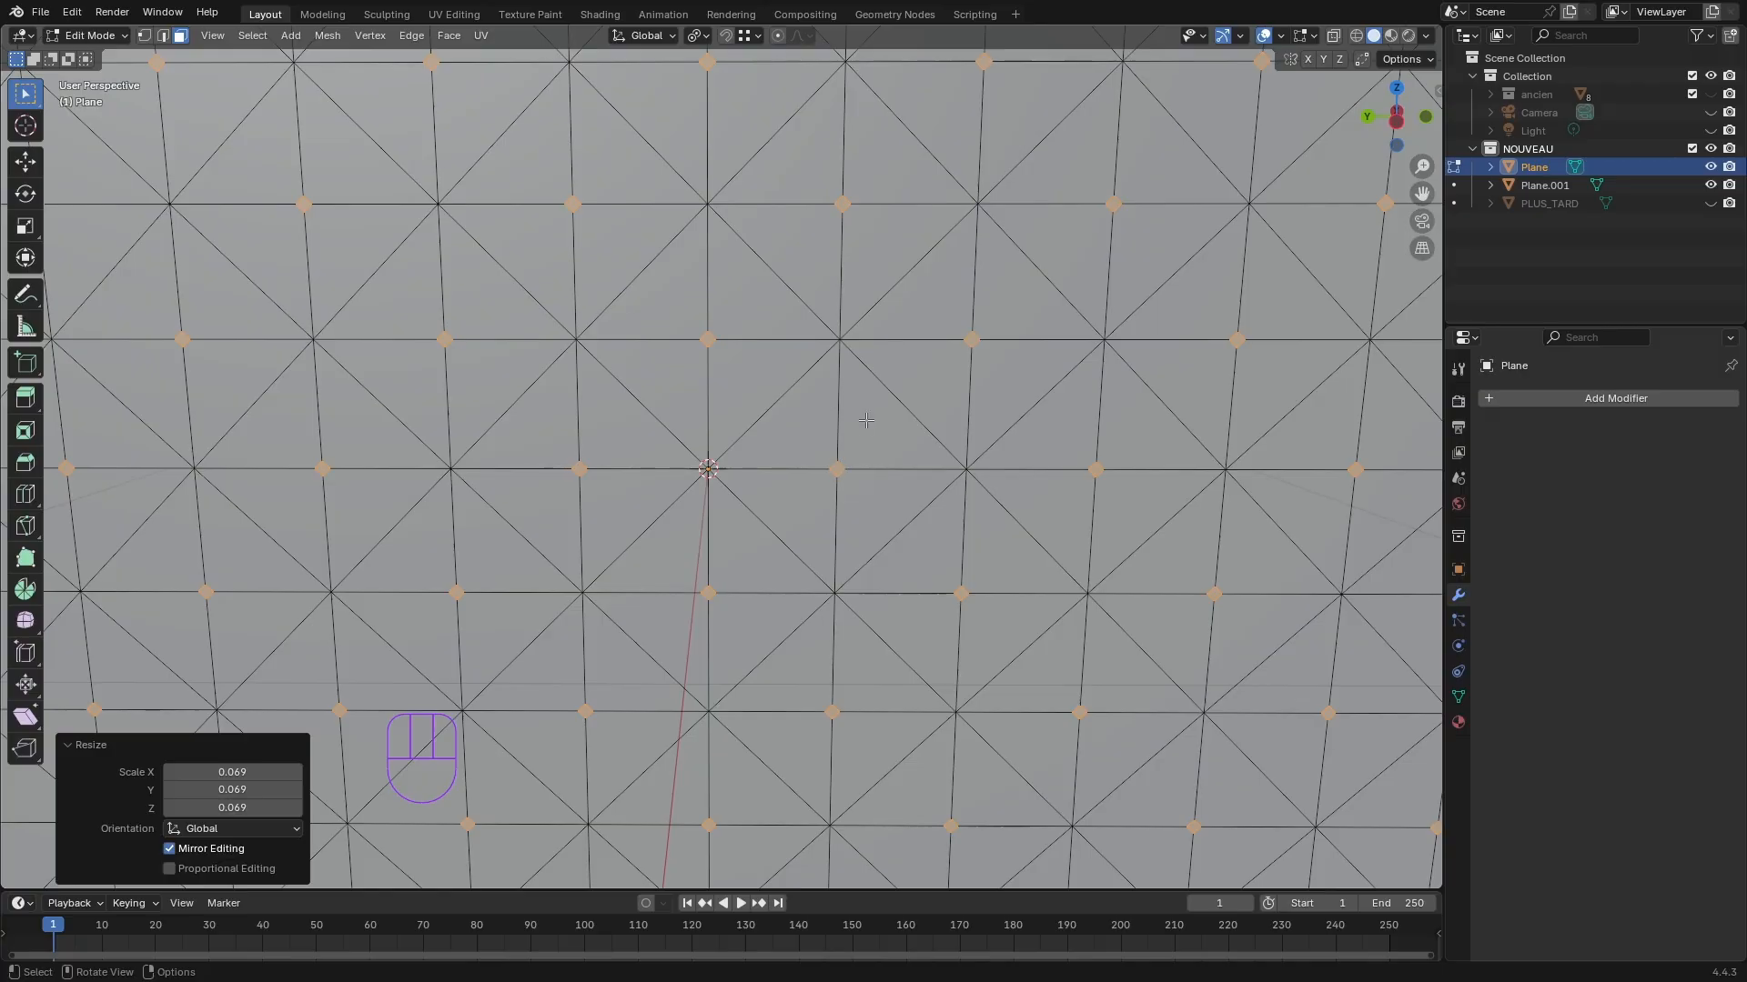
pyautogui.press('Delete')
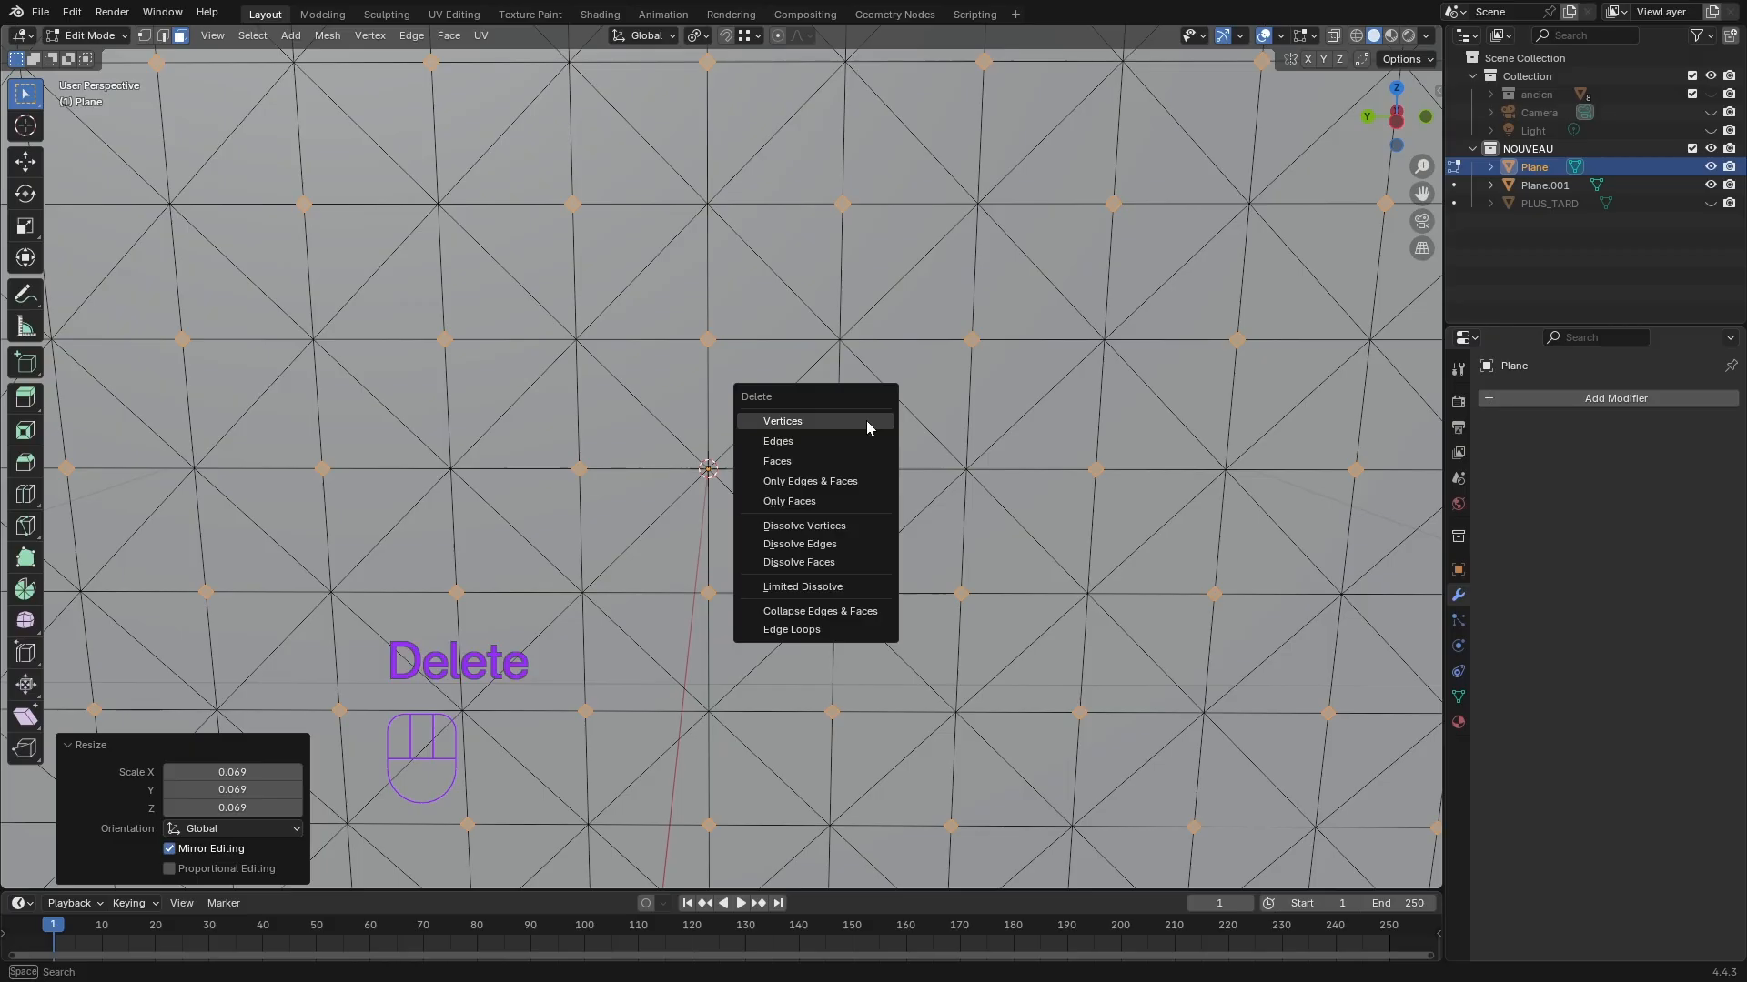
pyautogui.click(831, 501)
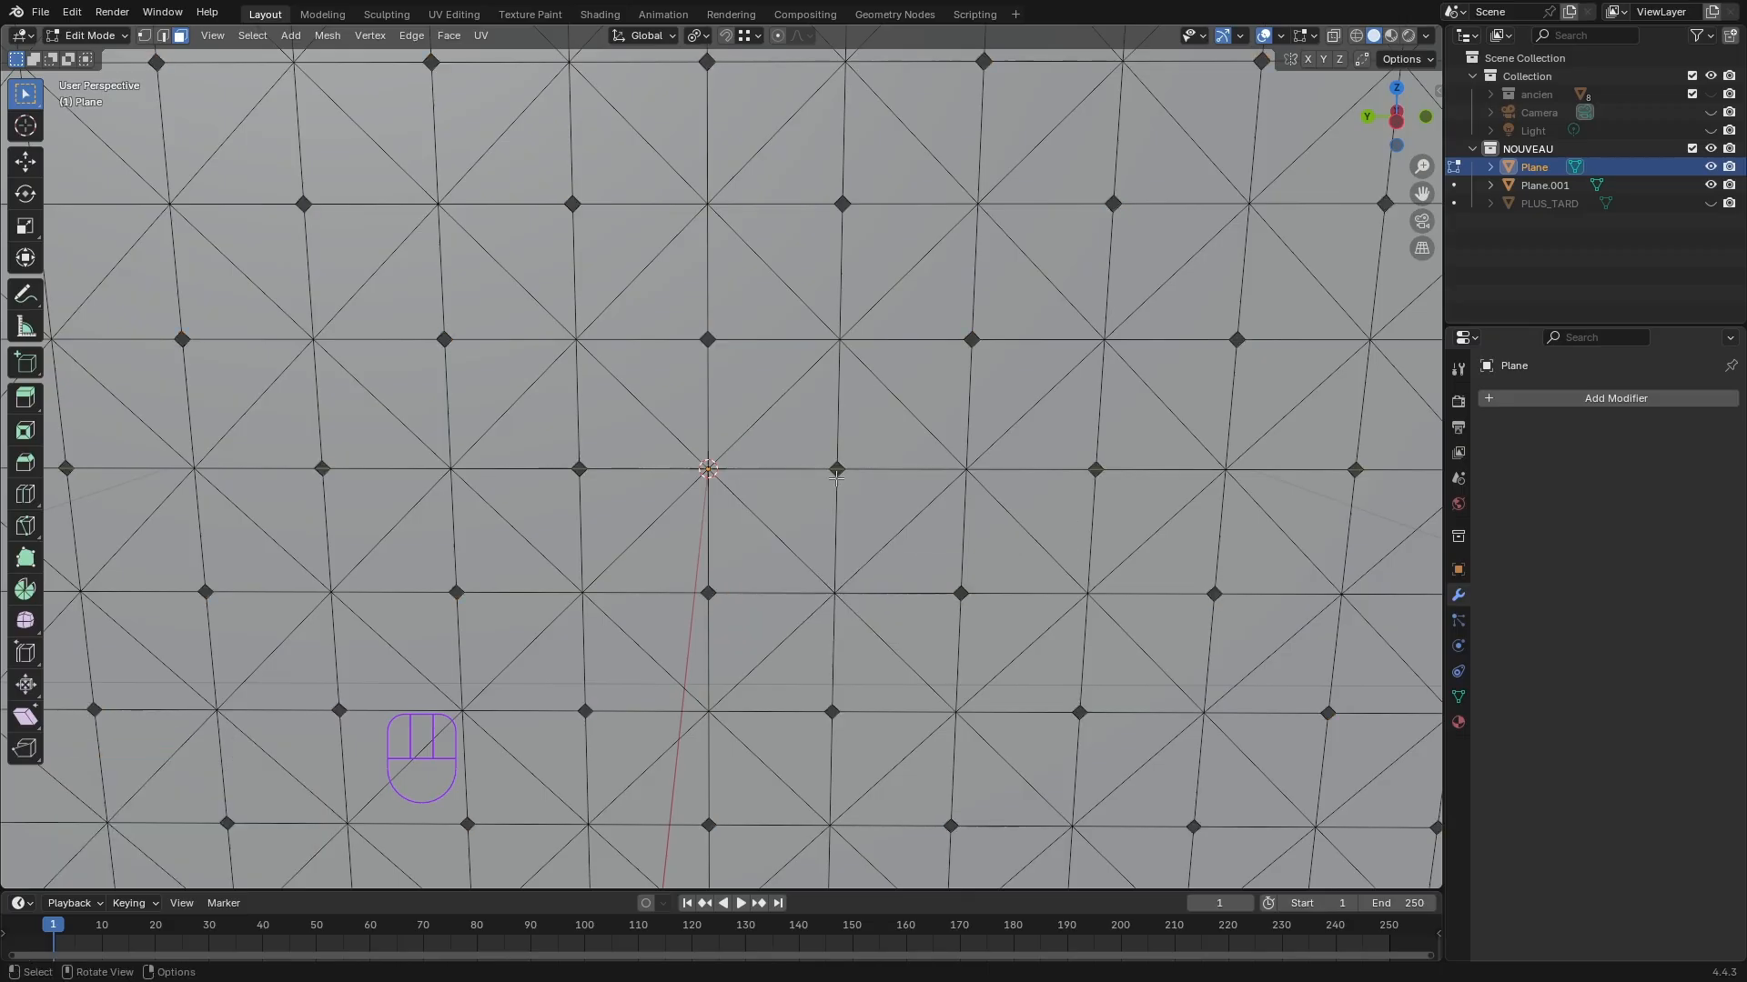
# - Set the transform pivot point back to Median Point
pyautogui.scroll(-8, 833, 468)
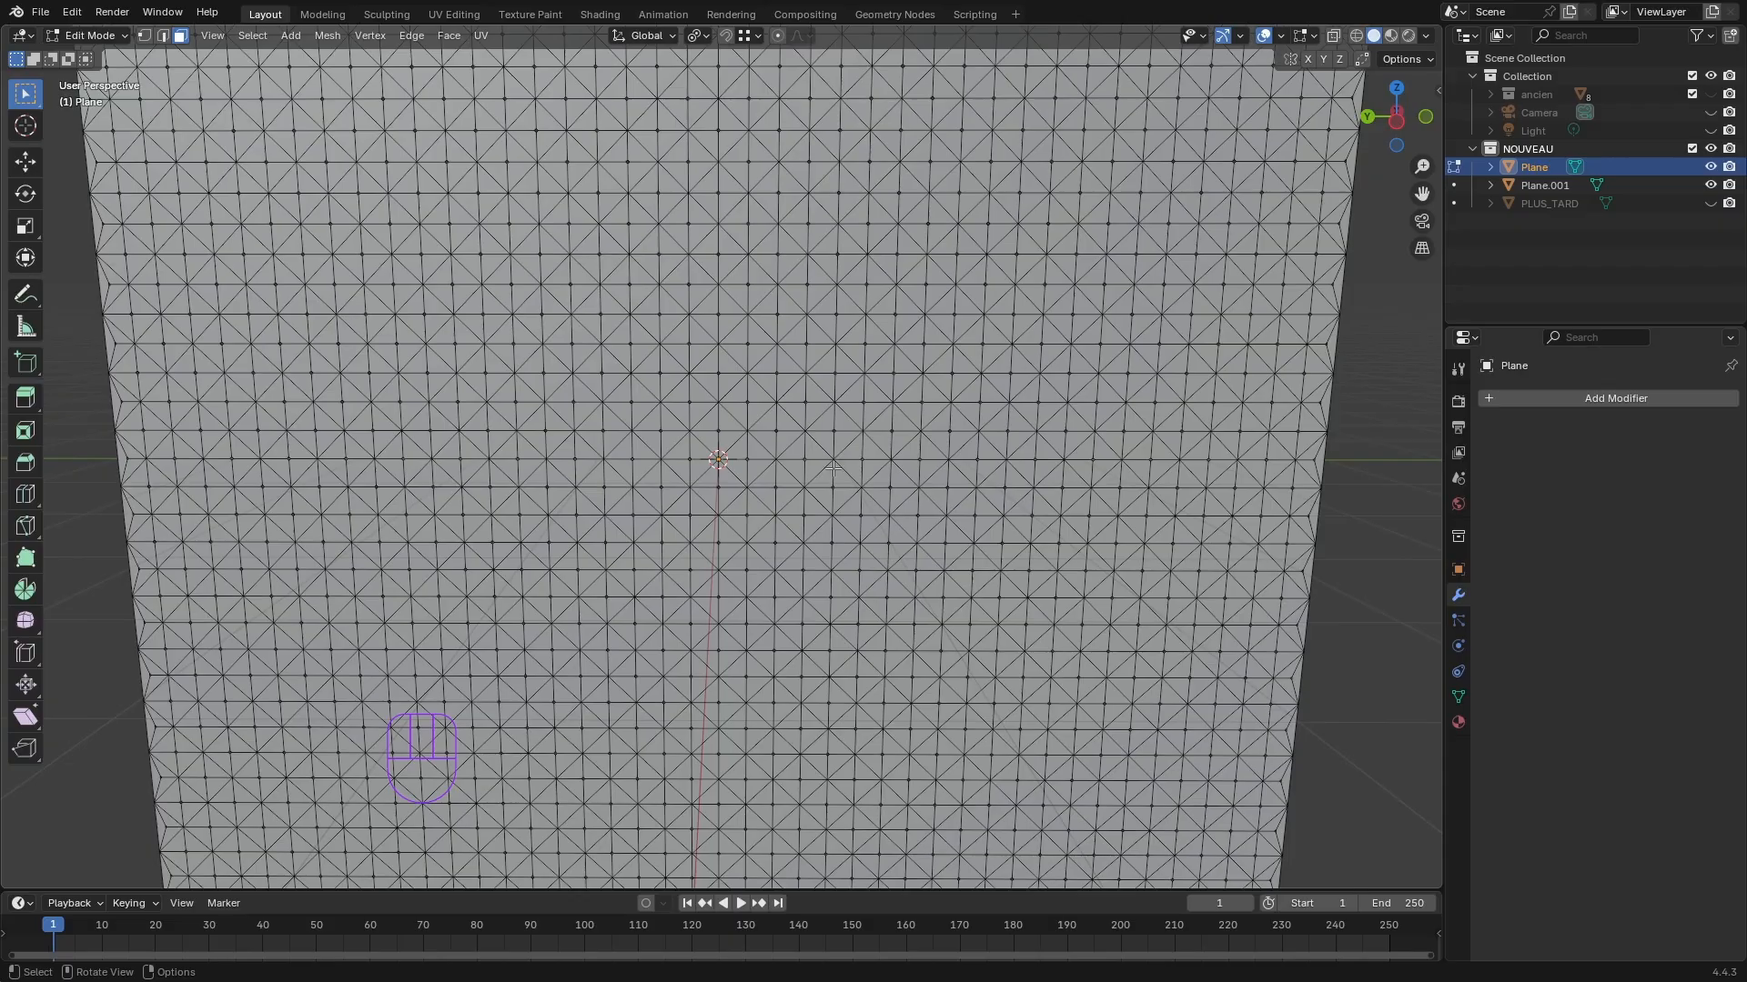
pyautogui.keyDown('shift'); pyautogui.moveTo(1323, 500); pyautogui.dragTo(909, 557, button='middle'); pyautogui.keyUp('shift')
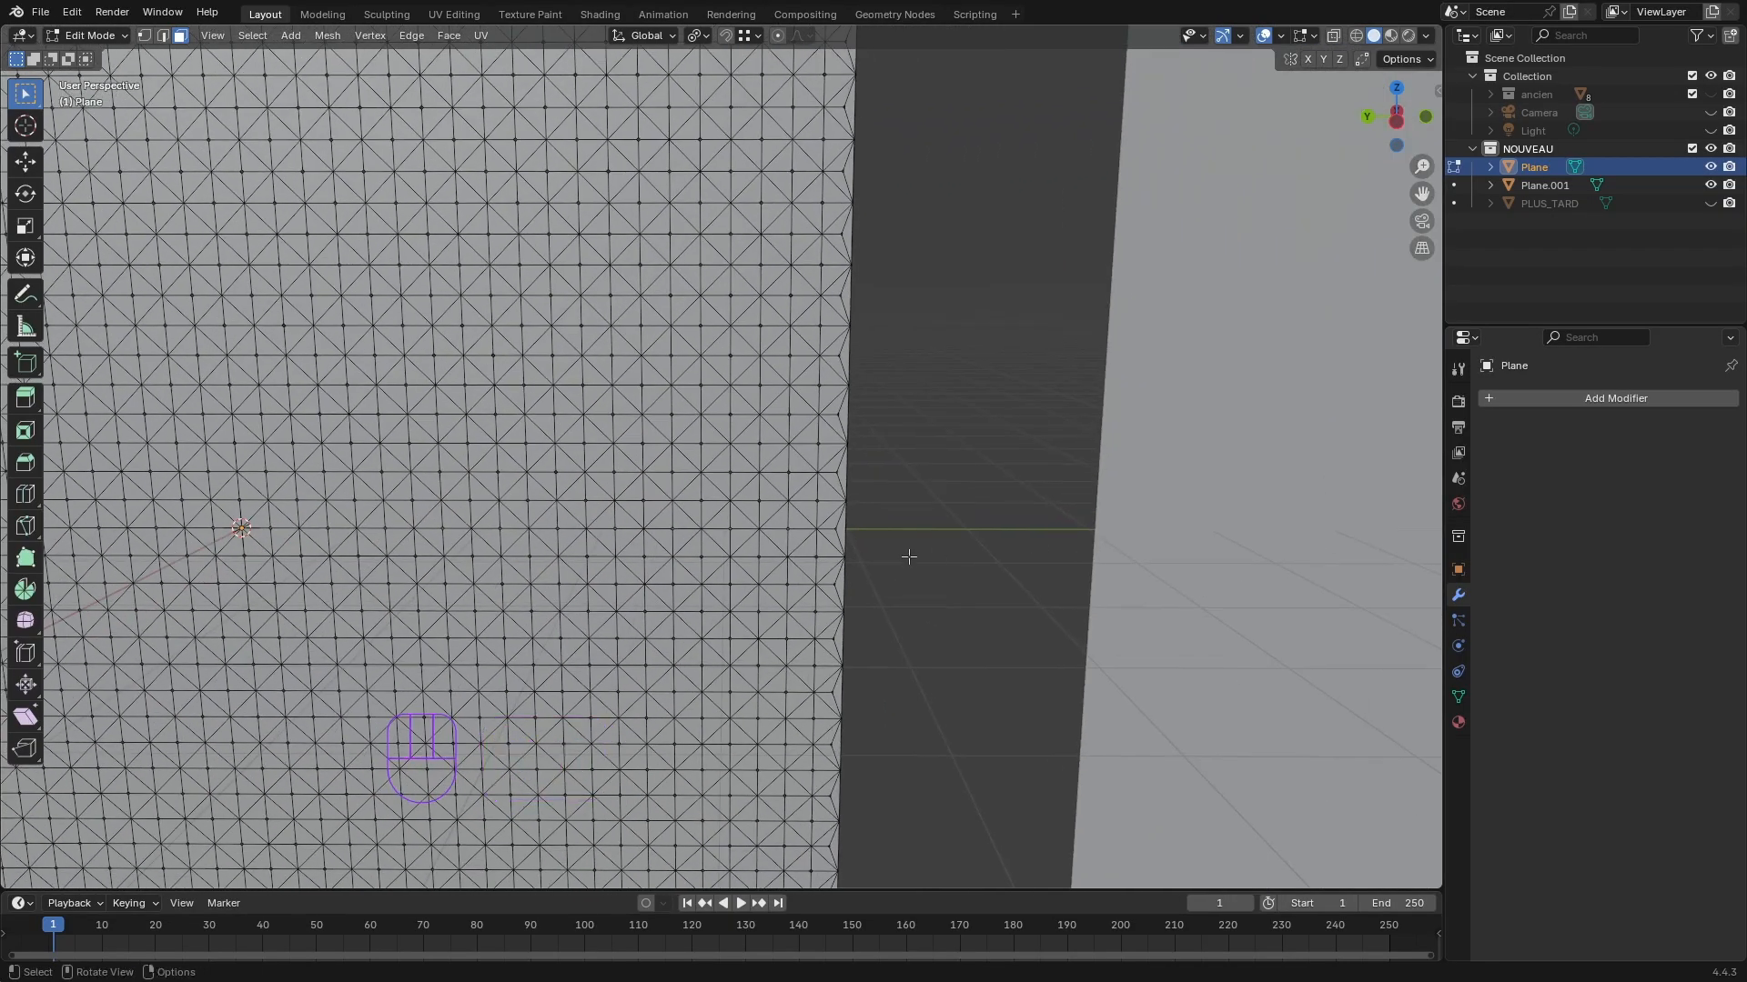
pyautogui.scroll(5, 908, 557)
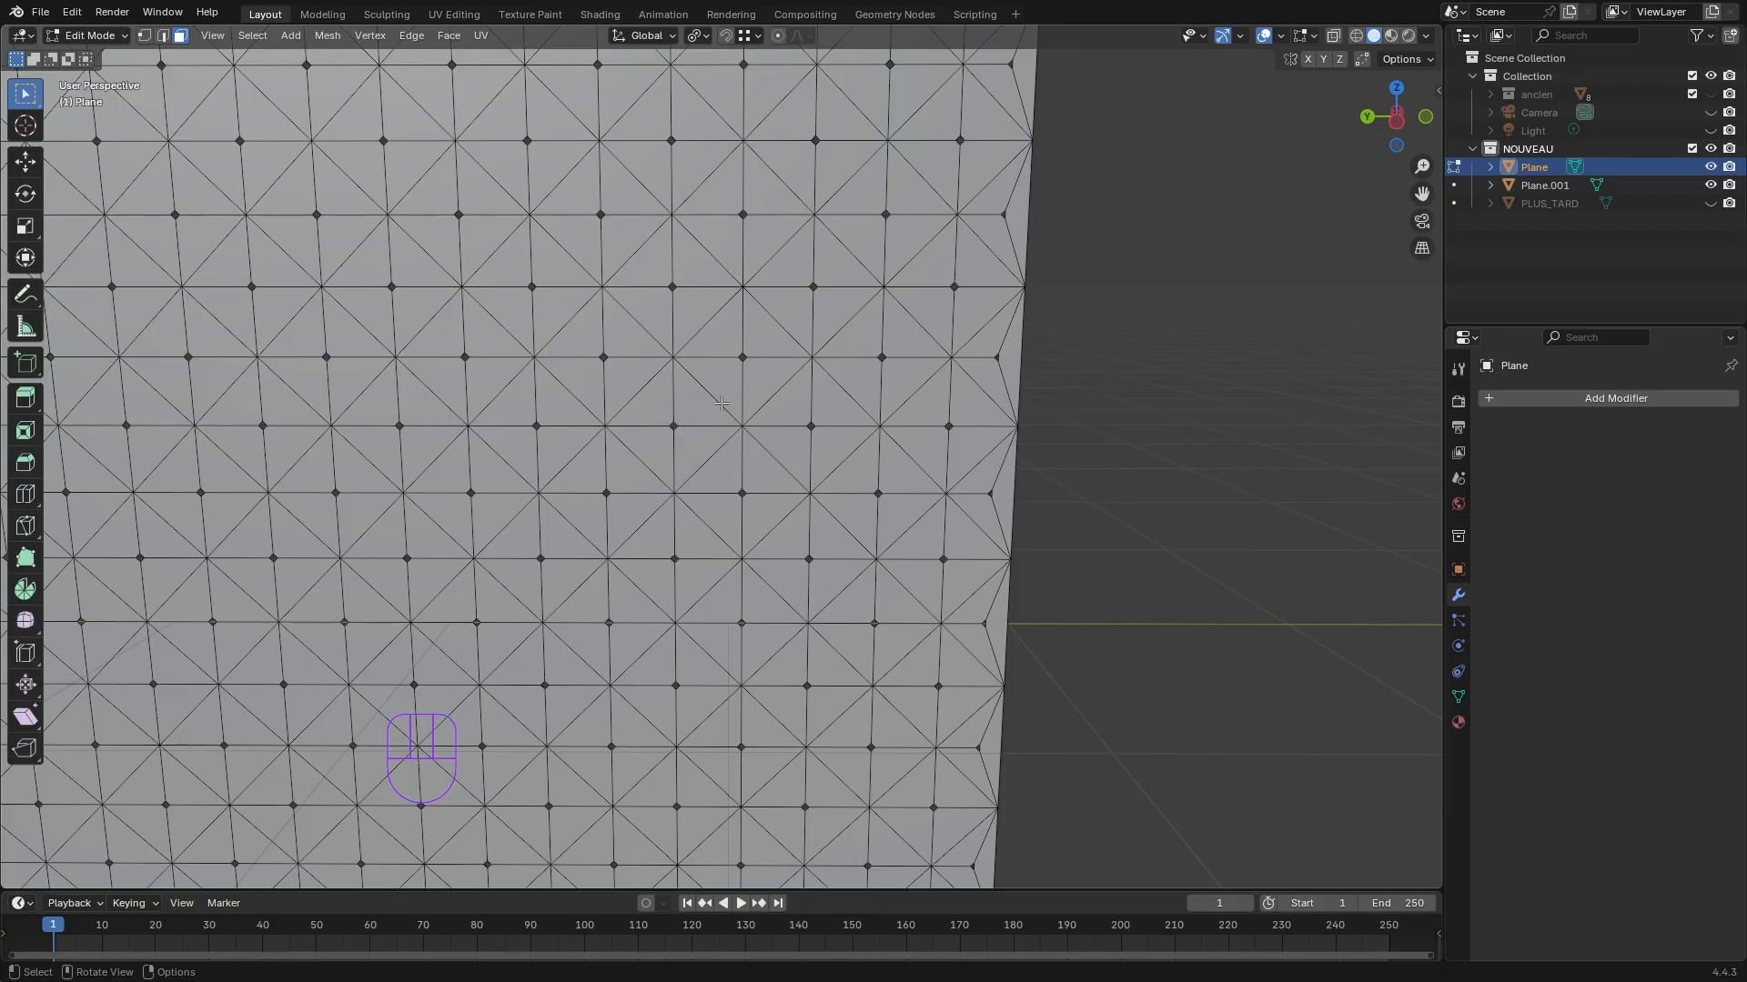
pyautogui.scroll(-6, 721, 403)
pyautogui.scroll(-1, 571, 437)
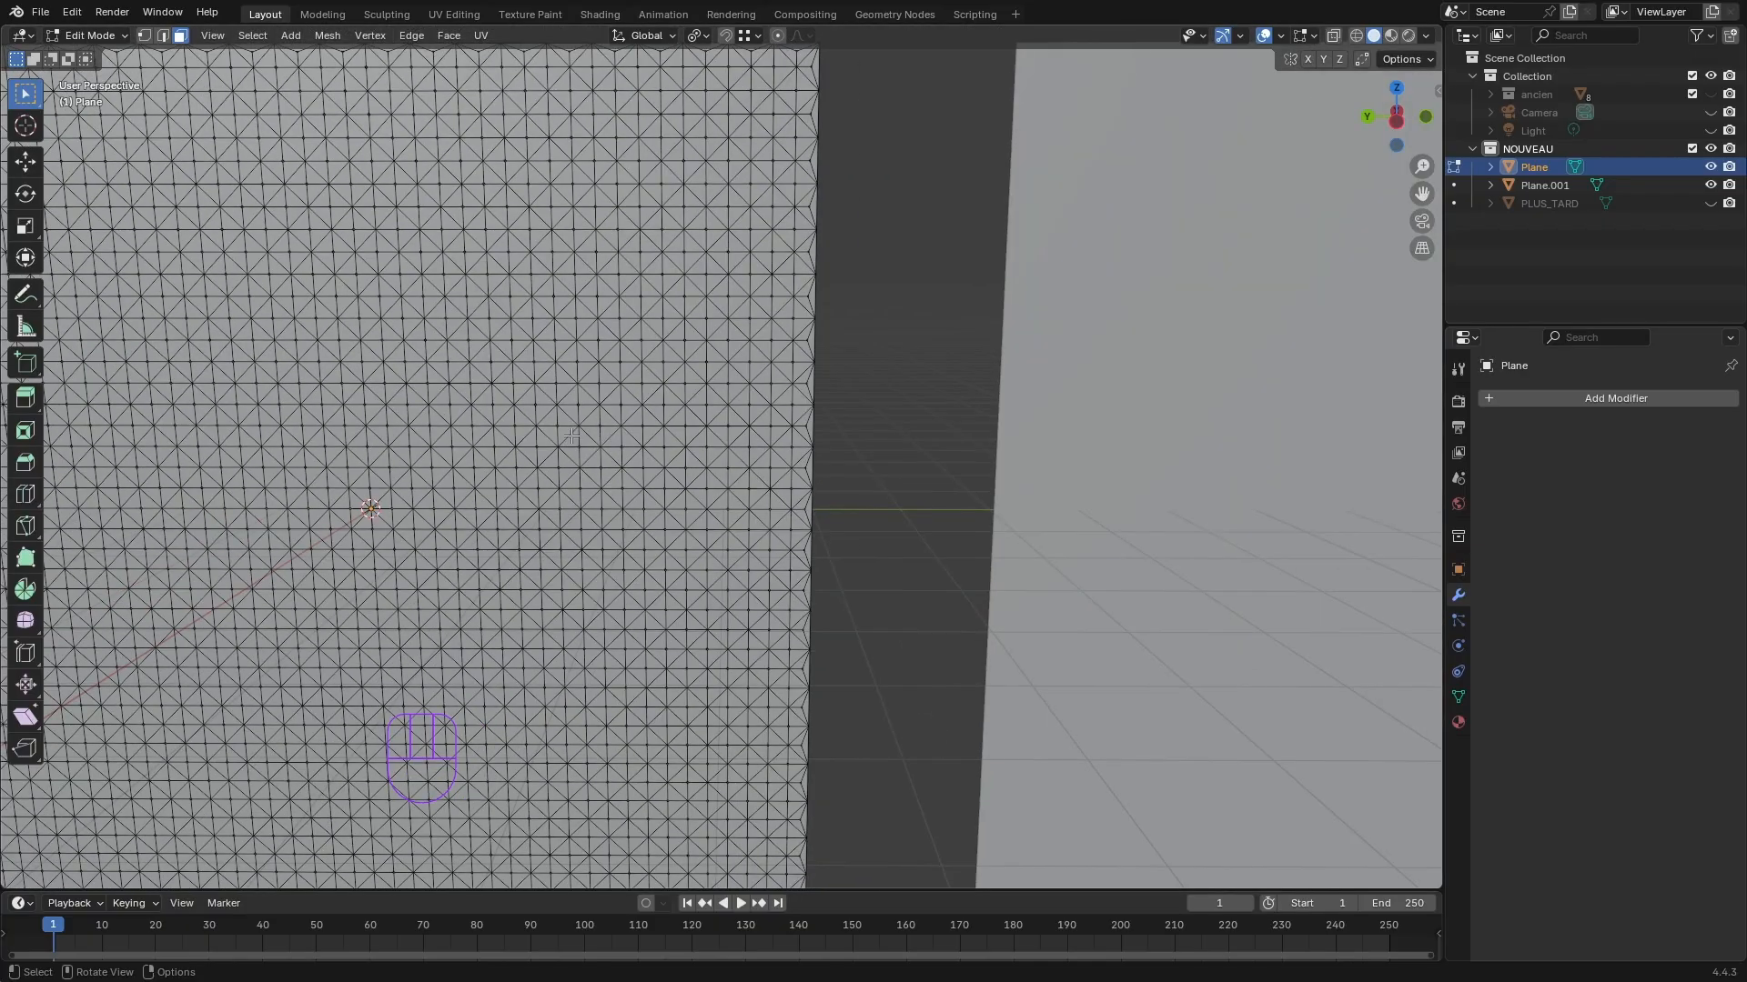
pyautogui.scroll(-2, 571, 437)
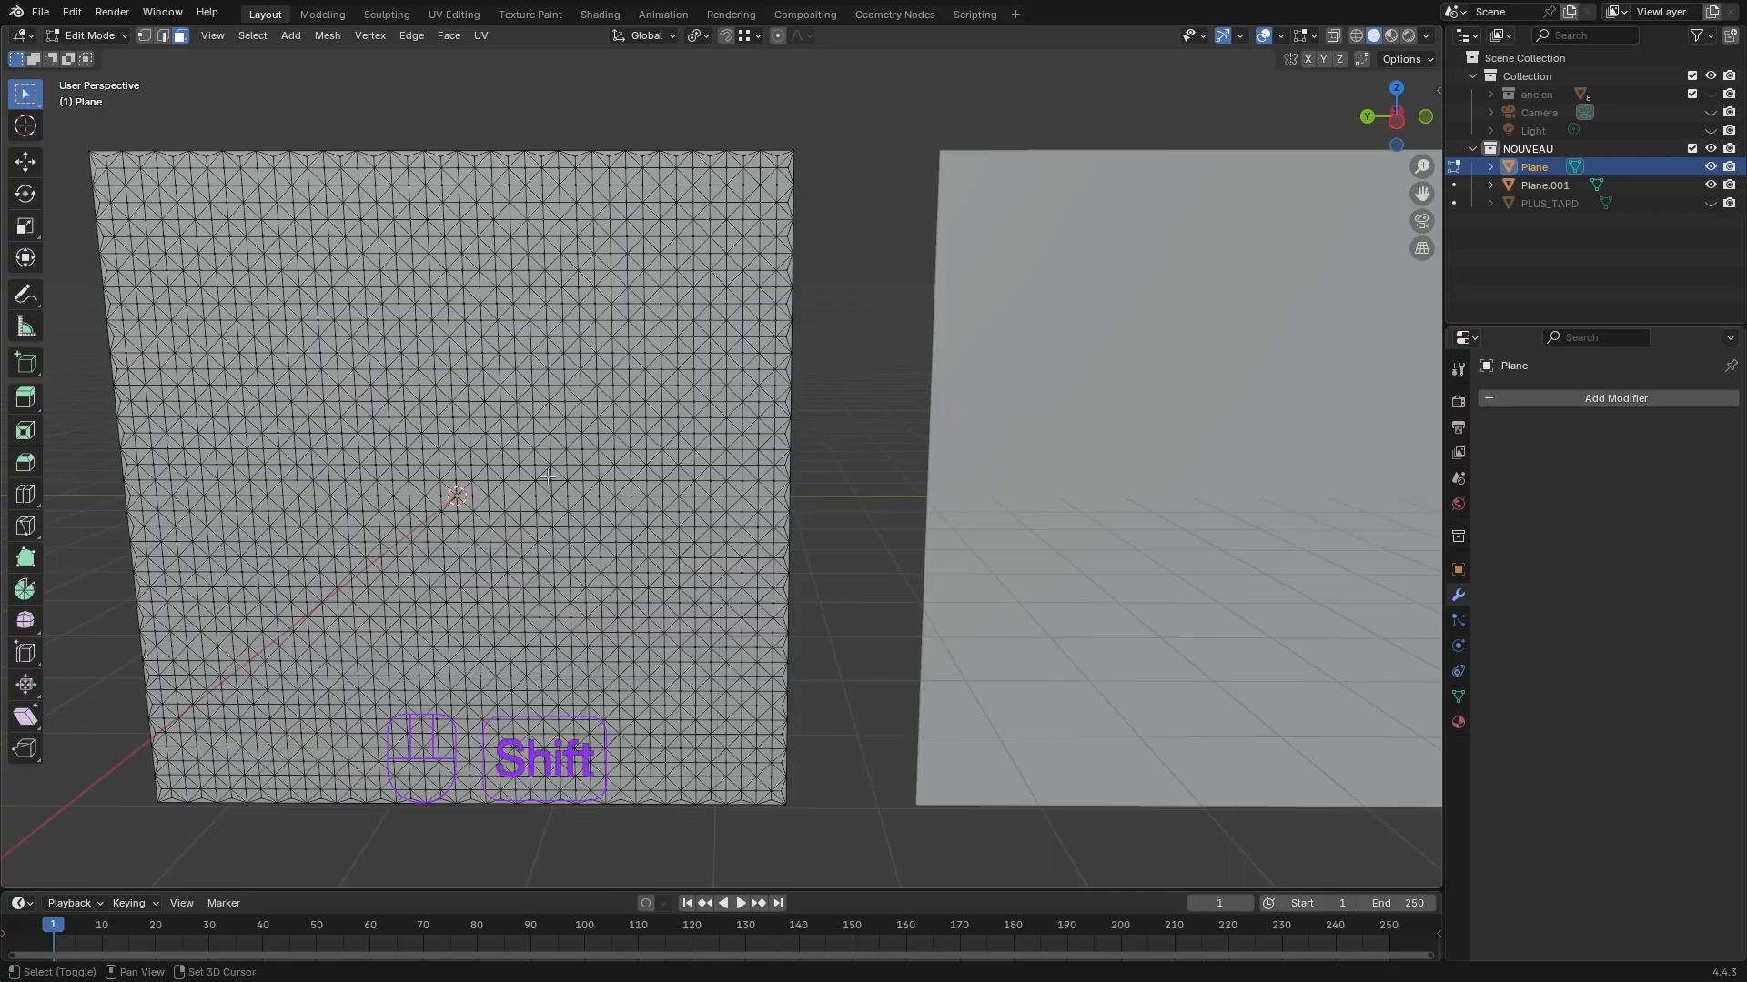
pyautogui.keyDown('shift'); pyautogui.moveTo(571, 474); pyautogui.dragTo(782, 474, button='middle'); pyautogui.keyUp('shift')
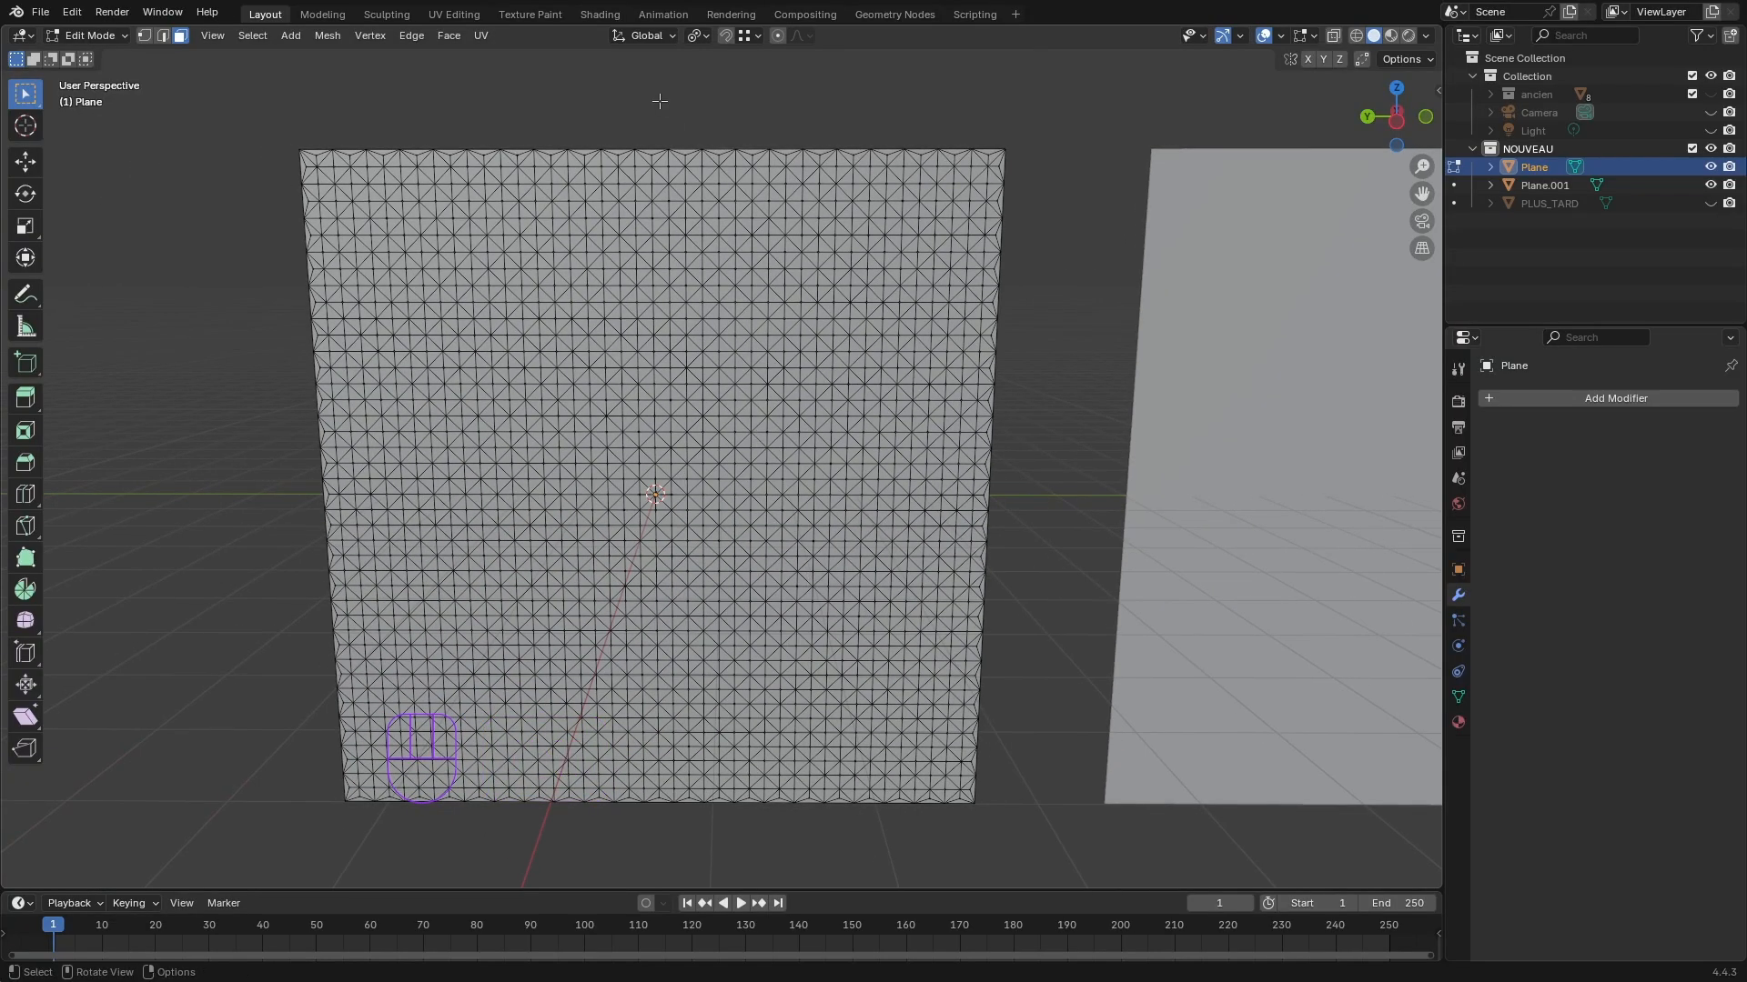
pyautogui.click(707, 36)
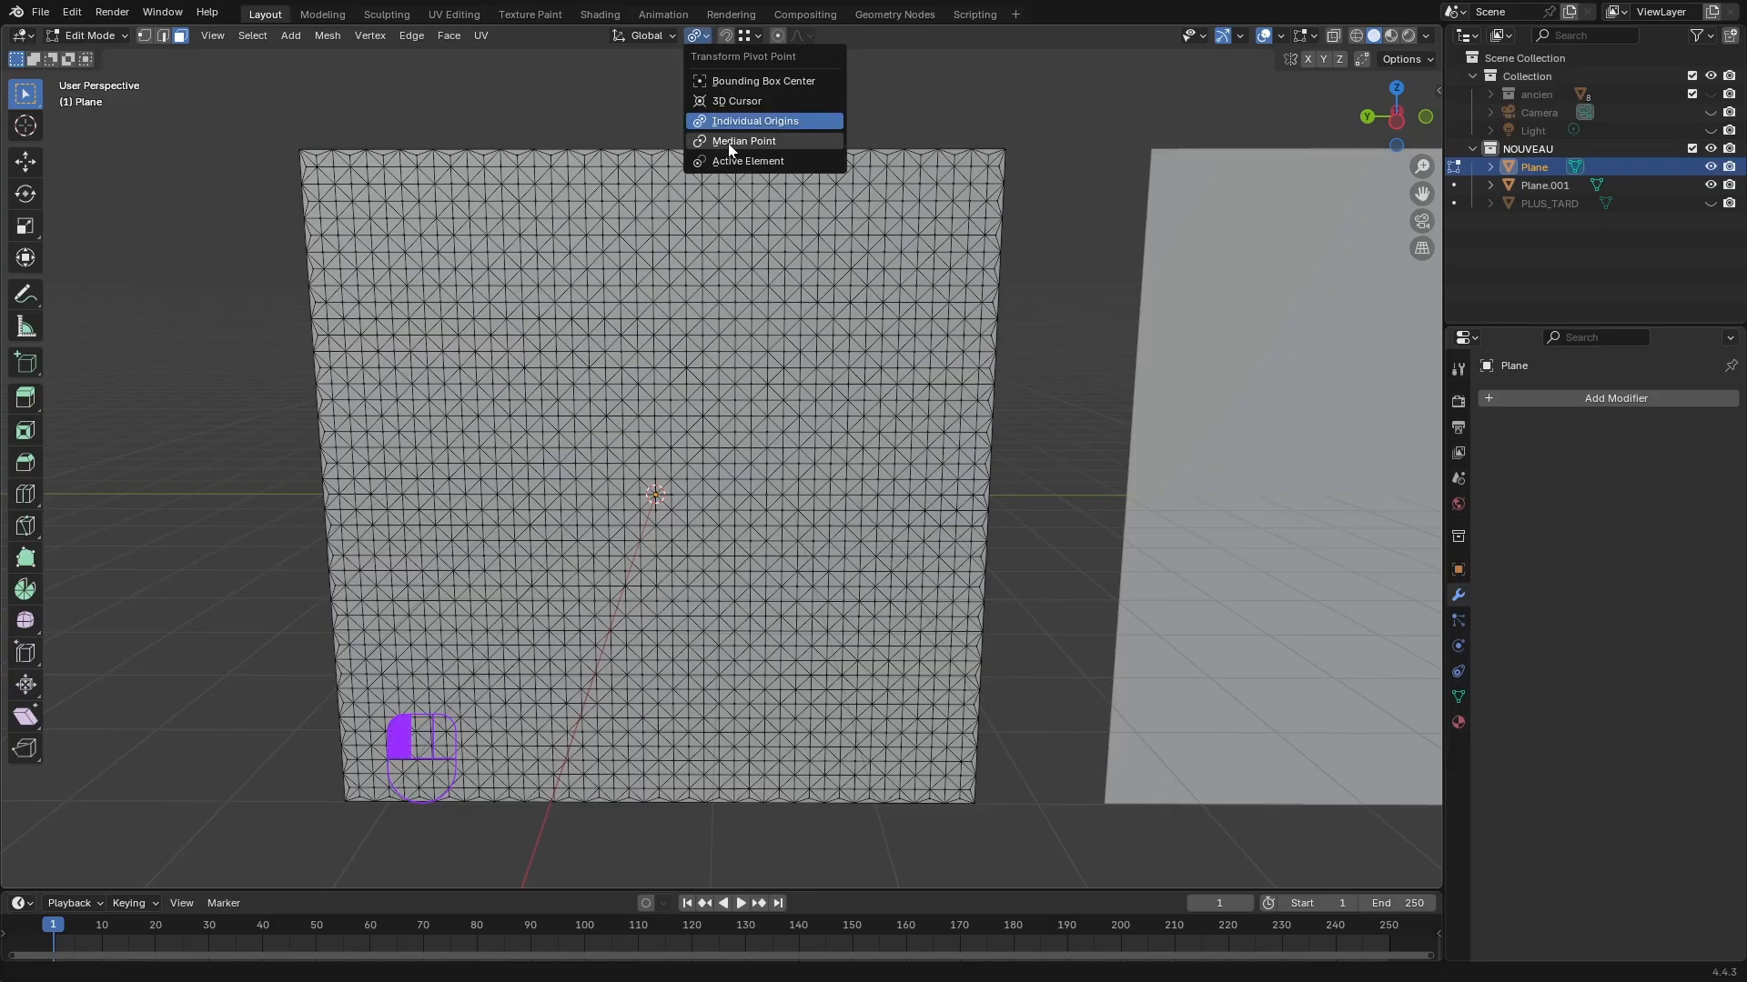
pyautogui.click(762, 142)
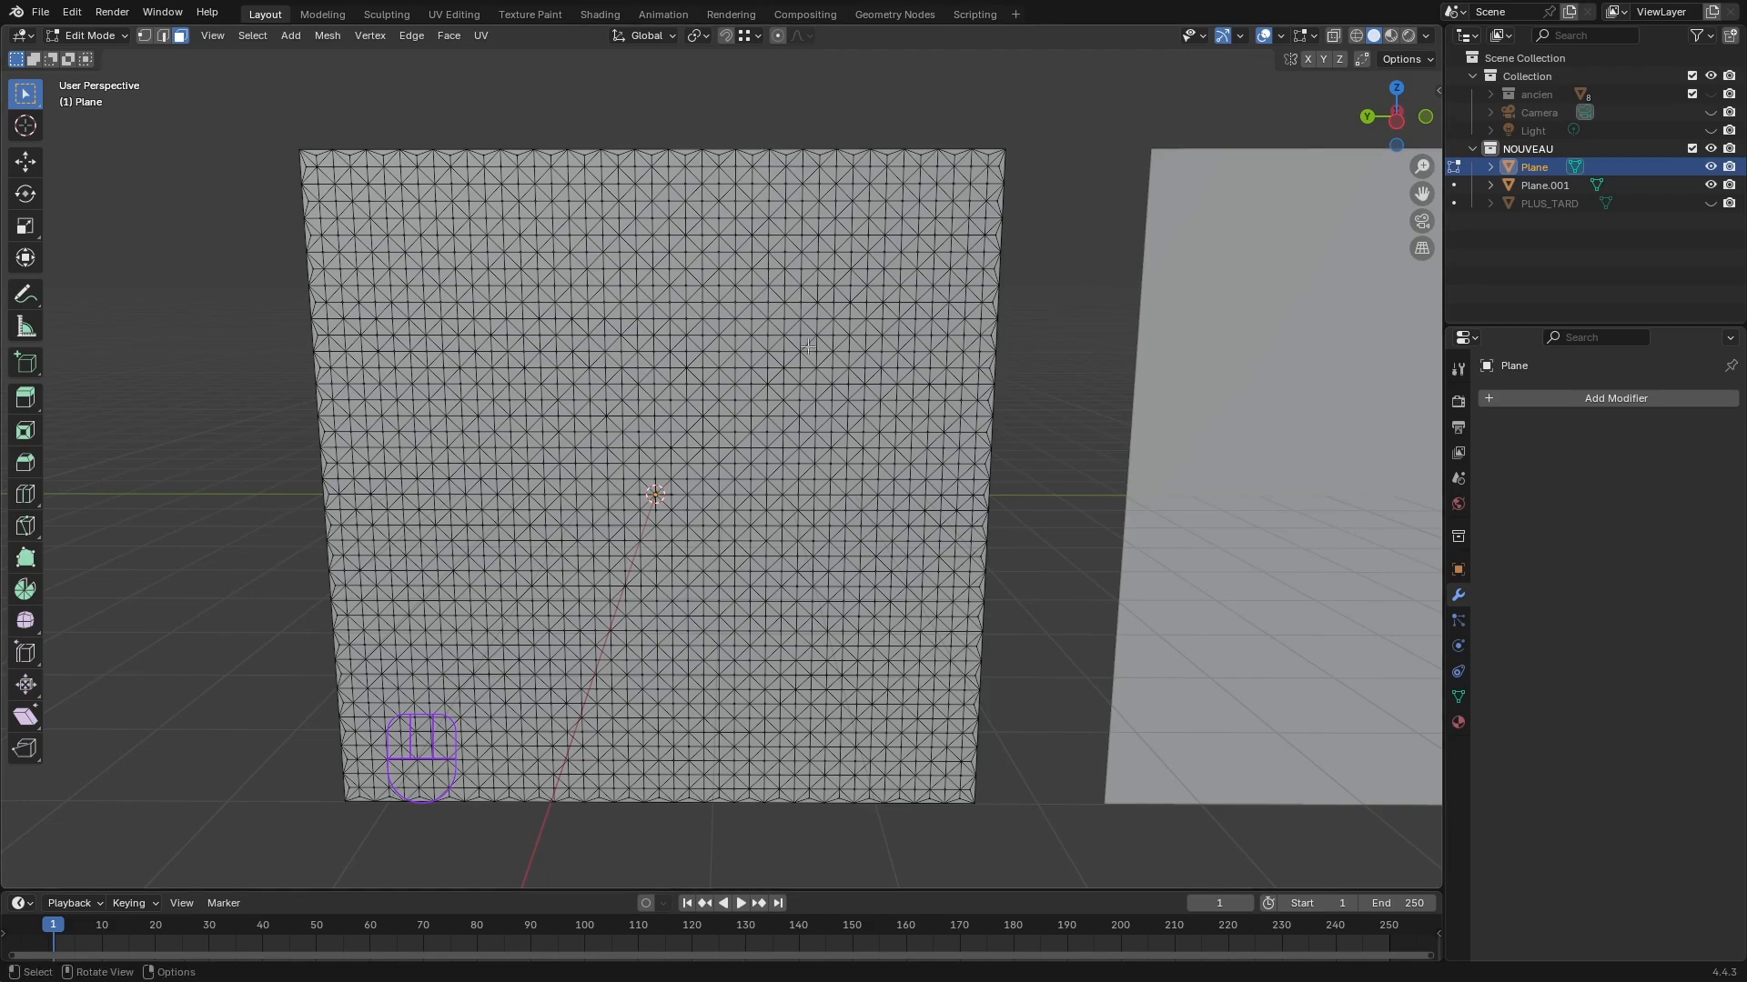
# - Leave Edit Mode and examine the perforated plane's holes up close and from several angles
pyautogui.keyDown('shift'); pyautogui.moveTo(1060, 464); pyautogui.dragTo(688, 276, button='middle'); pyautogui.keyUp('shift')
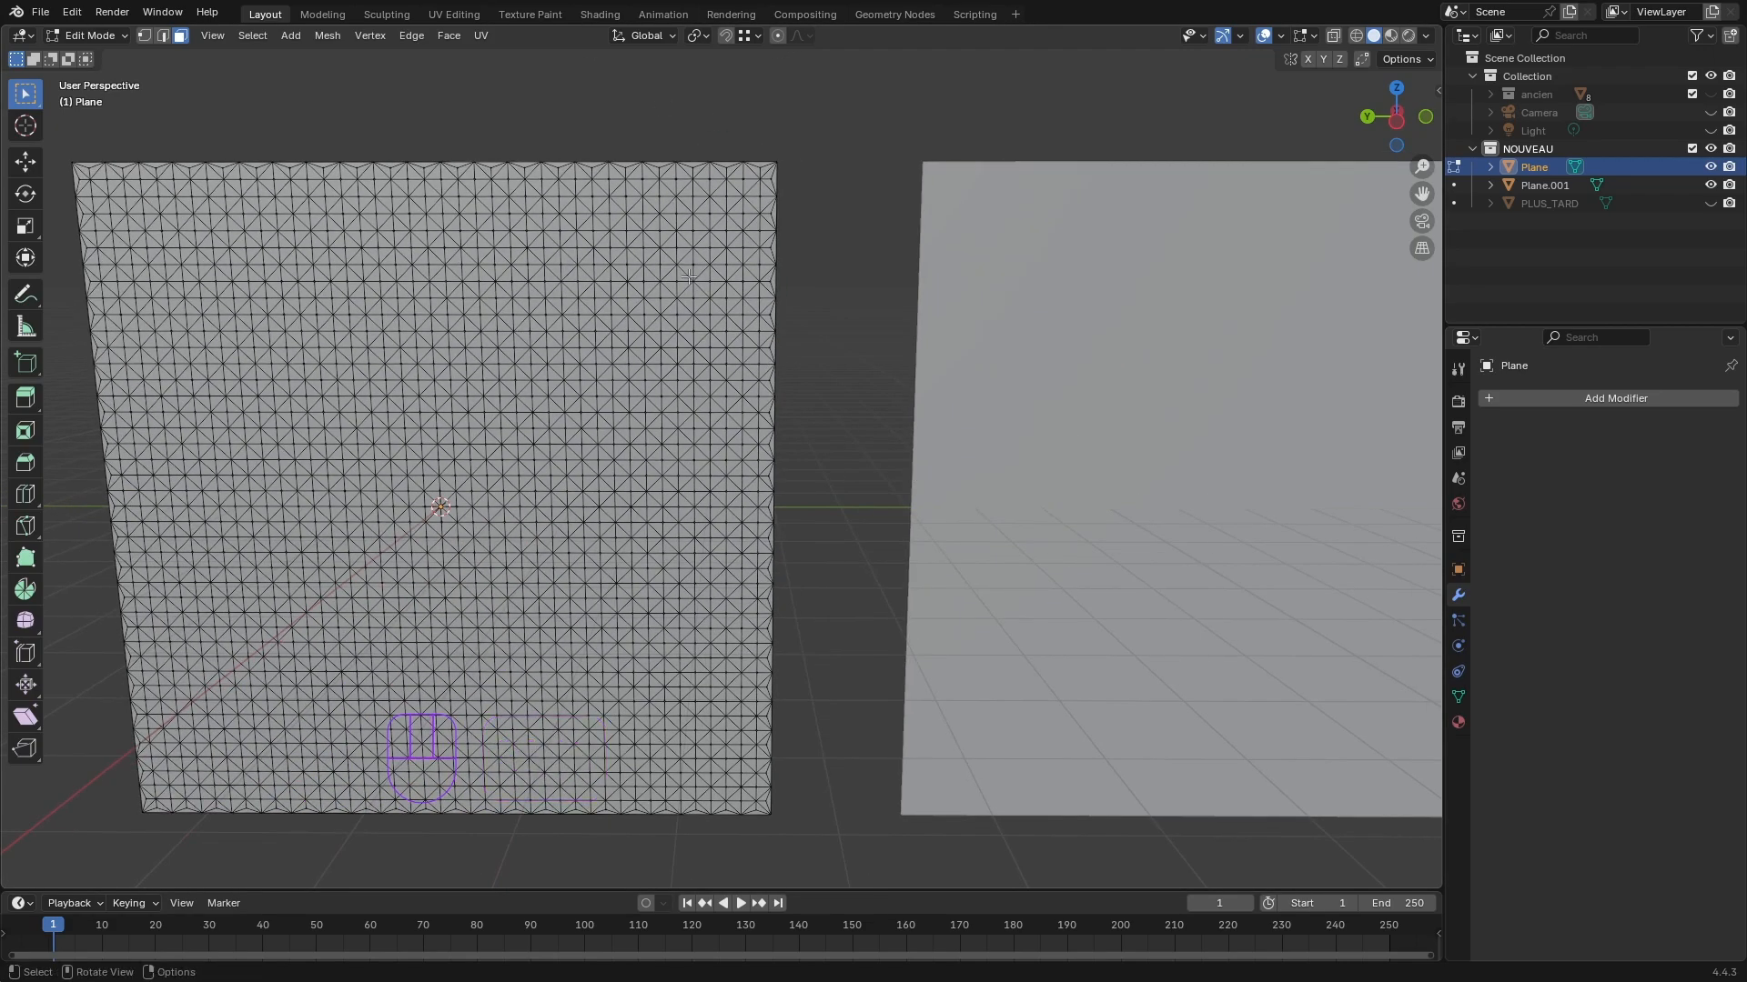
pyautogui.scroll(2, 580, 592)
pyautogui.scroll(-5, 661, 462)
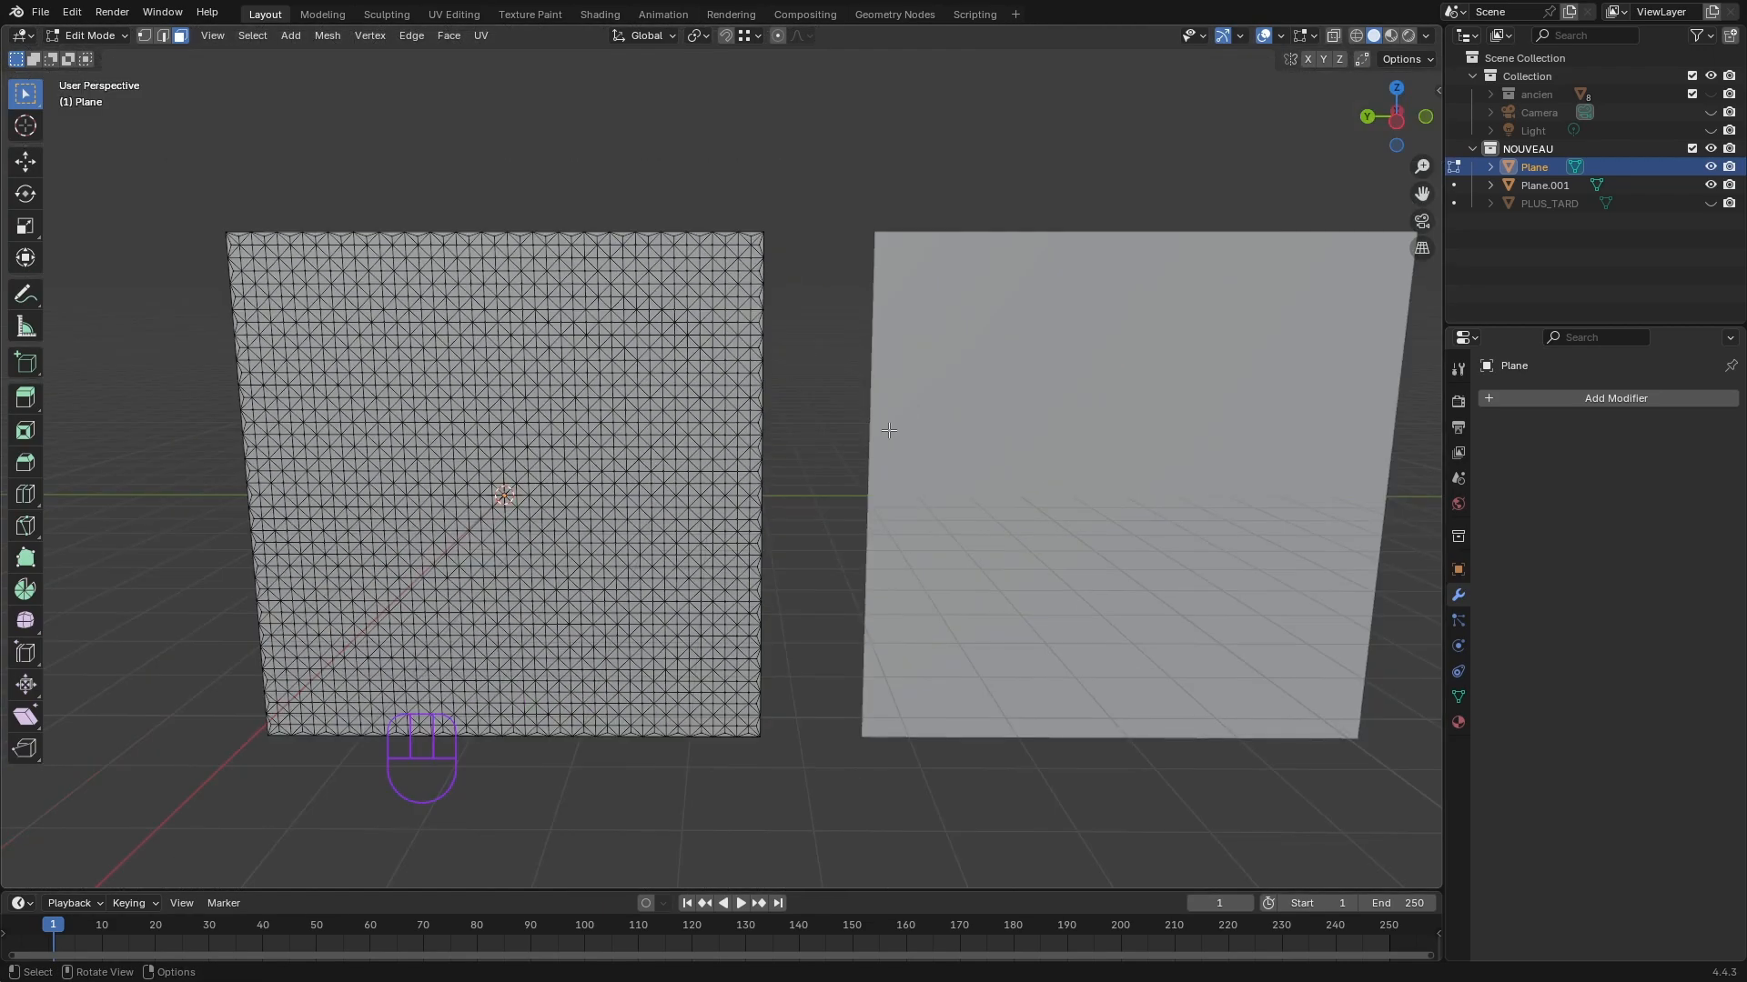
pyautogui.keyDown('shift'); pyautogui.moveTo(813, 553); pyautogui.dragTo(727, 553, button='middle'); pyautogui.keyUp('shift')
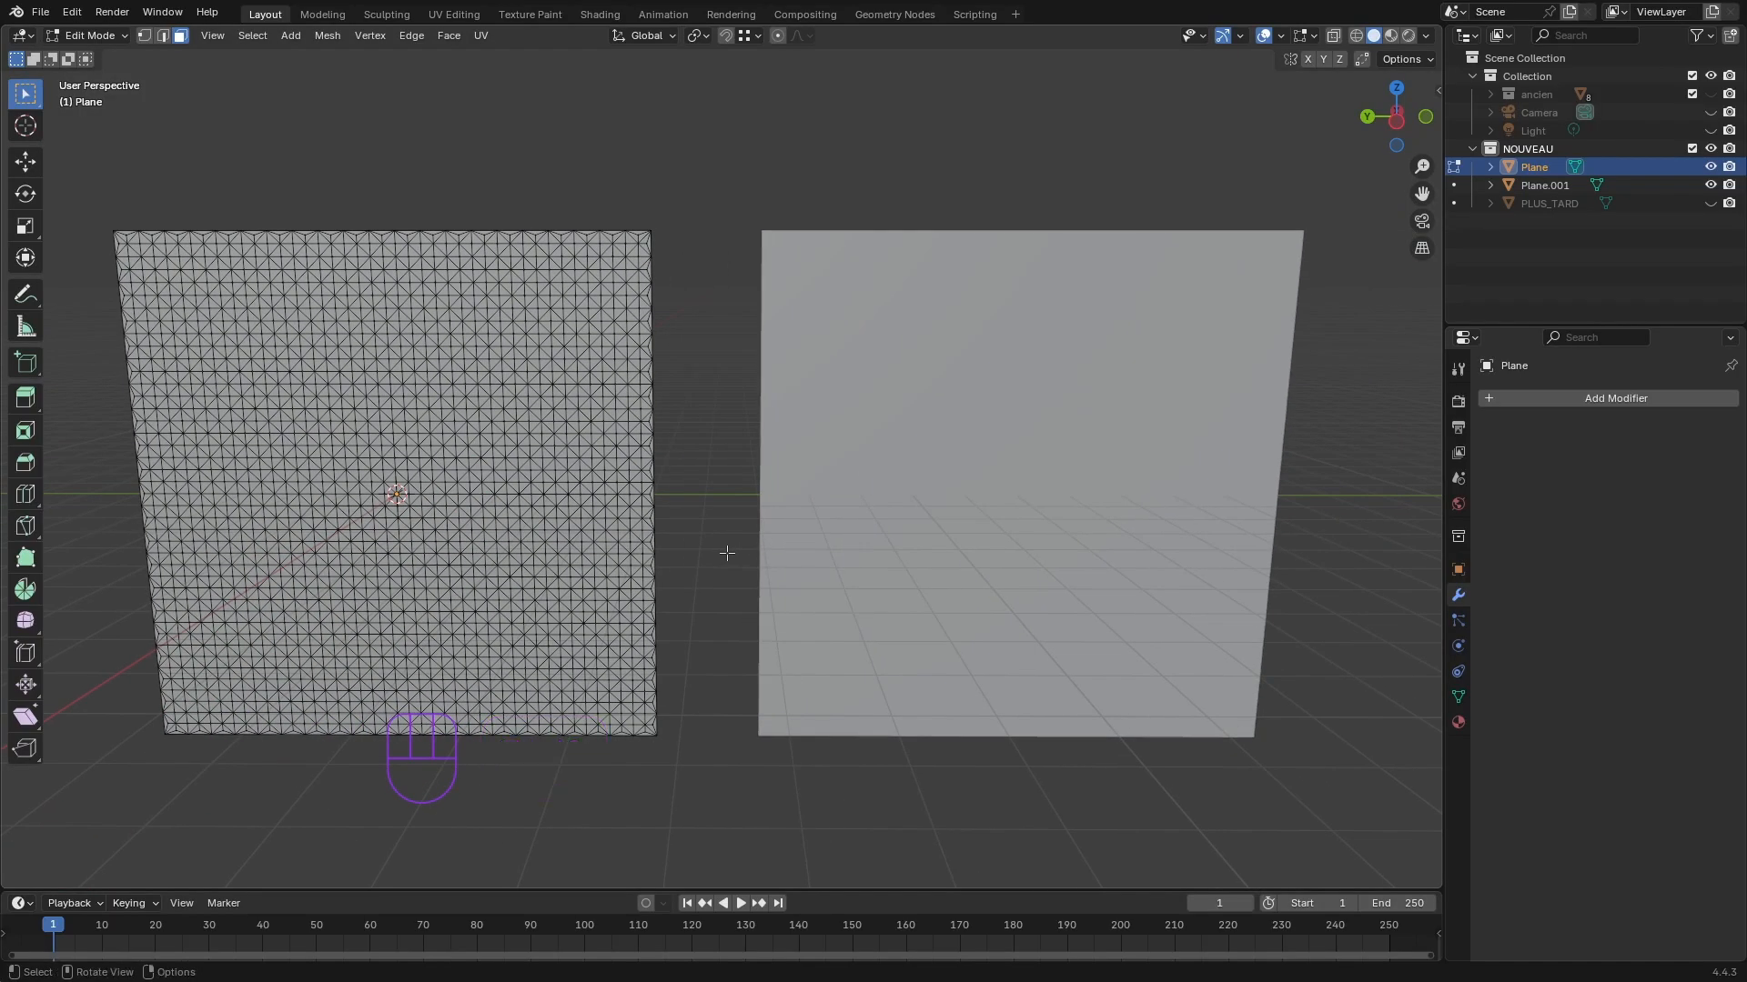
pyautogui.press('Tab')
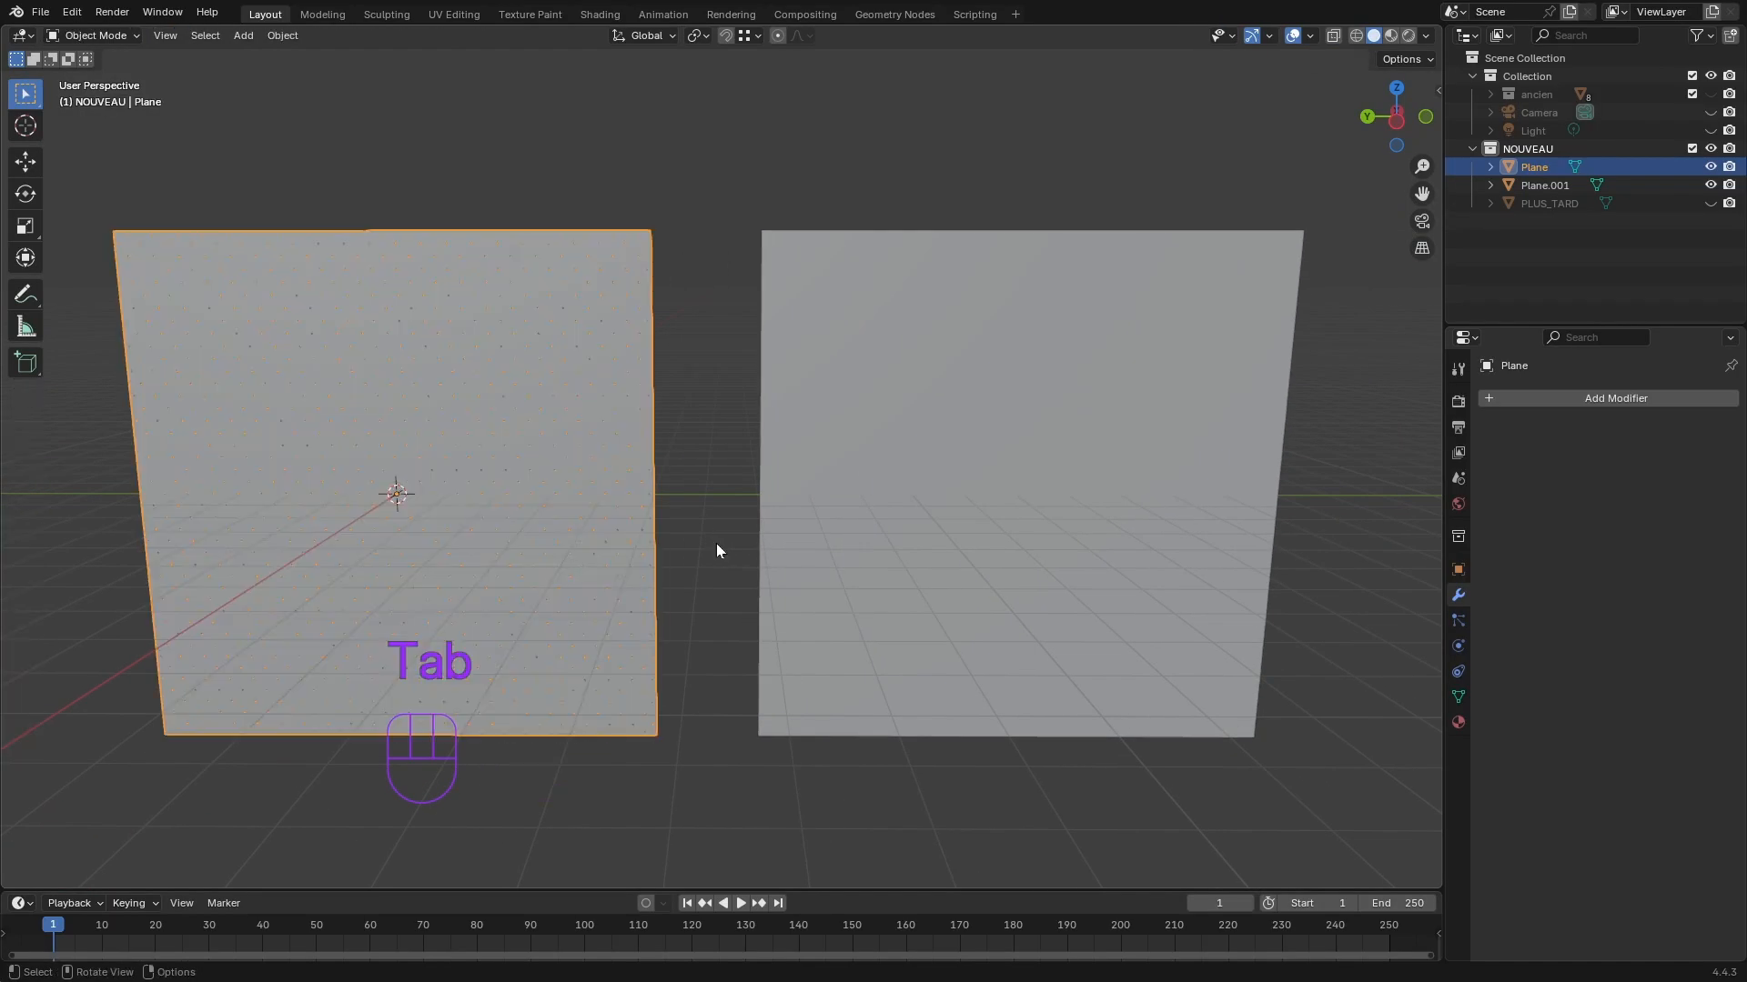
pyautogui.scroll(3, 496, 387)
pyautogui.moveTo(671, 405); pyautogui.dragTo(450, 452, button='middle')
pyautogui.scroll(6, 476, 452)
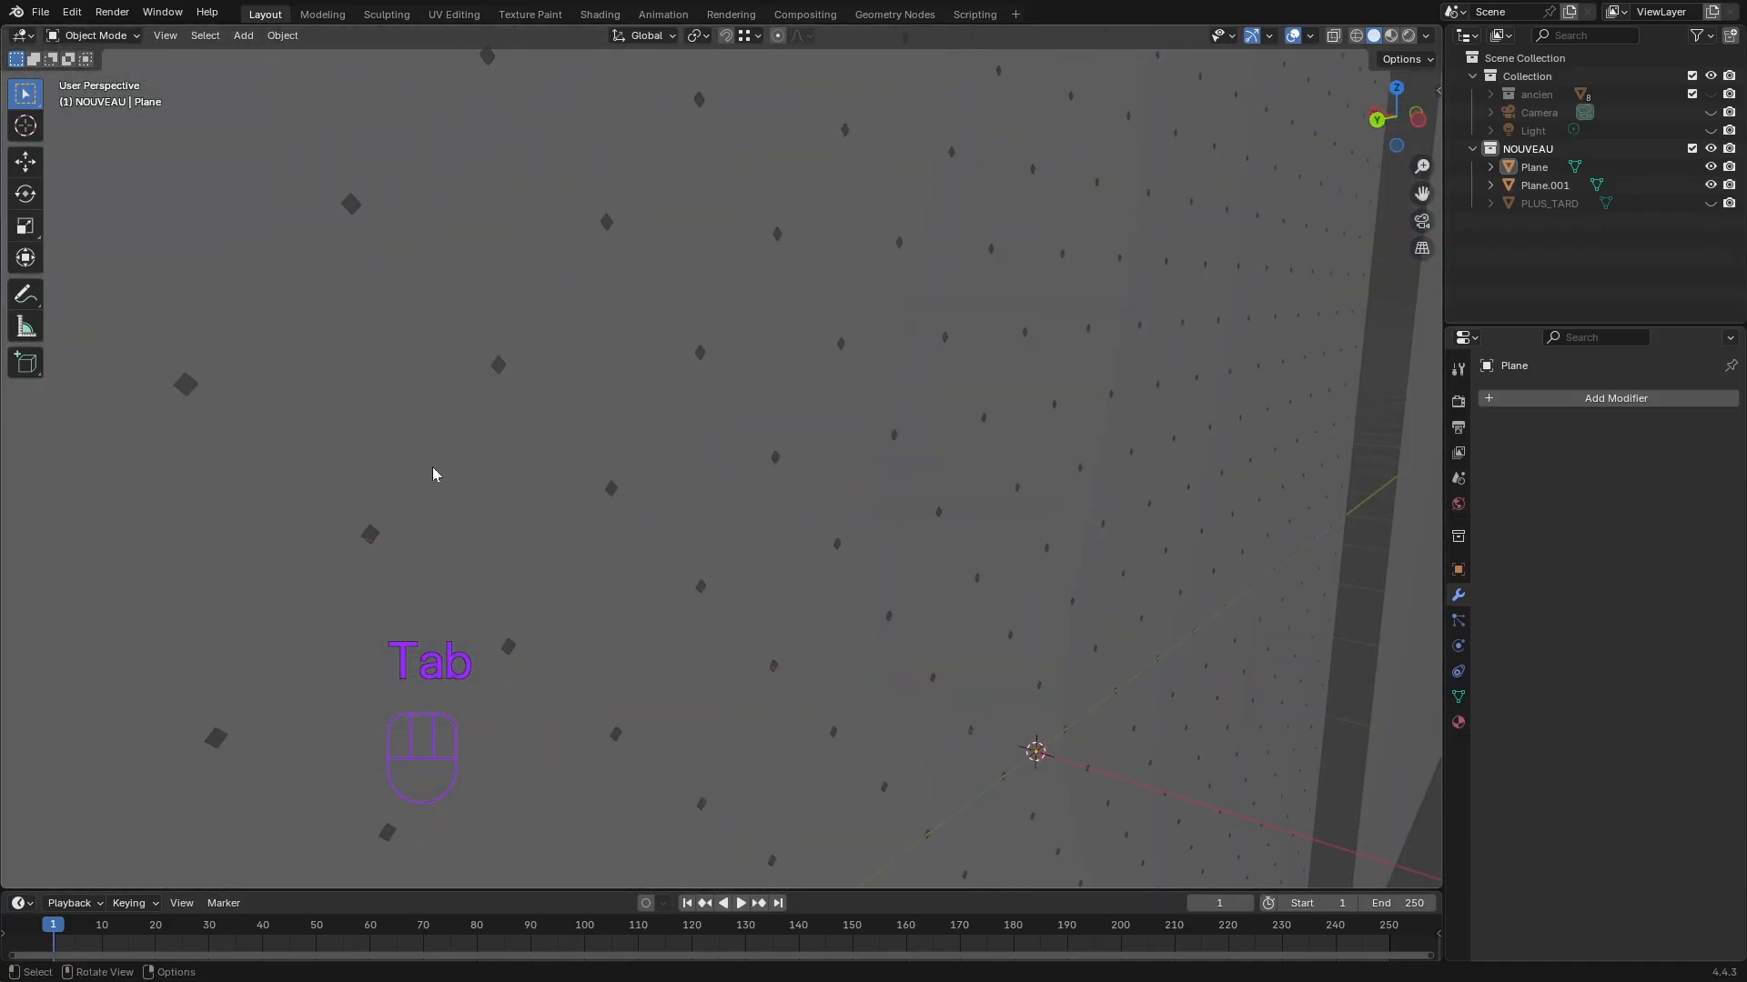
pyautogui.scroll(-6, 483, 515)
pyautogui.moveTo(483, 515); pyautogui.dragTo(673, 537, button='middle')
pyautogui.moveTo(673, 537); pyautogui.dragTo(591, 574, button='middle')
pyautogui.keyDown('shift'); pyautogui.moveTo(591, 573); pyautogui.dragTo(693, 619, button='middle'); pyautogui.keyUp('shift')
pyautogui.moveTo(693, 619); pyautogui.dragTo(760, 591, button='middle')
pyautogui.scroll(2, 679, 378)
pyautogui.moveTo(711, 316); pyautogui.dragTo(530, 363, button='middle')
# - Extrude all faces of the perforated plane 0.1 m along their normal in Edit Mode to give the wall thickness
pyautogui.click(562, 364)
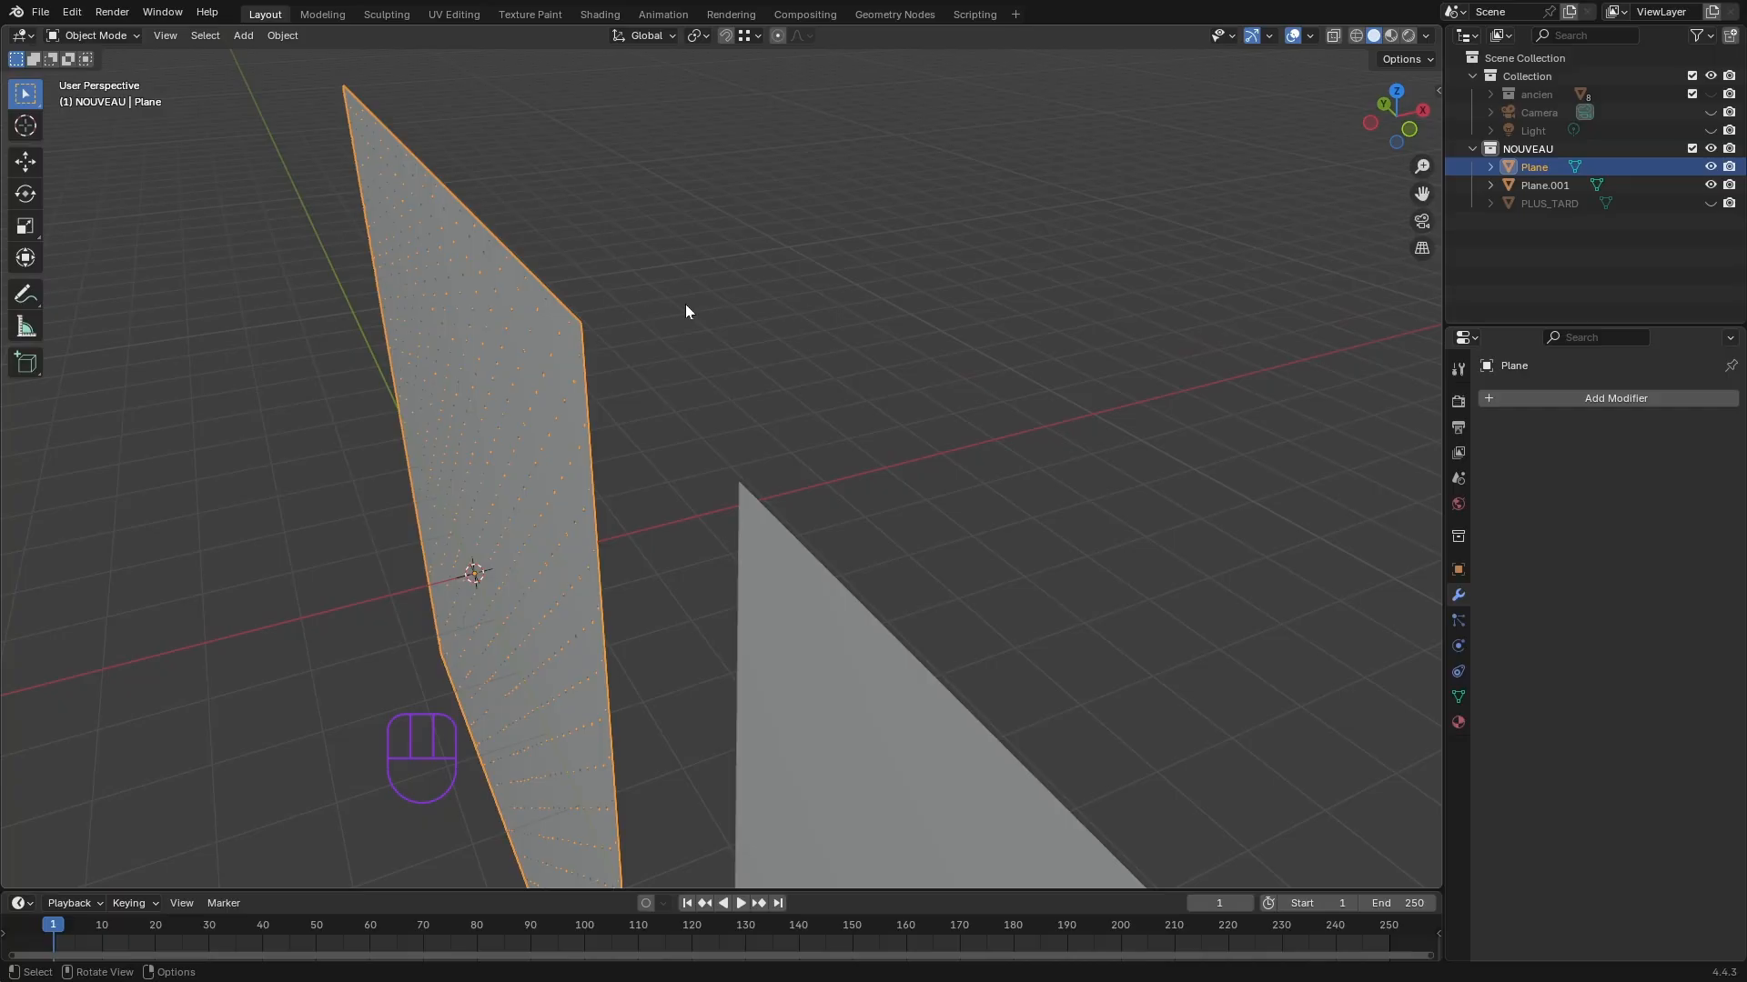
pyautogui.moveTo(695, 312)
pyautogui.mouseDown(button='middle')
pyautogui.moveTo(659, 304)
pyautogui.moveTo(694, 314)
pyautogui.mouseUp(button='middle')
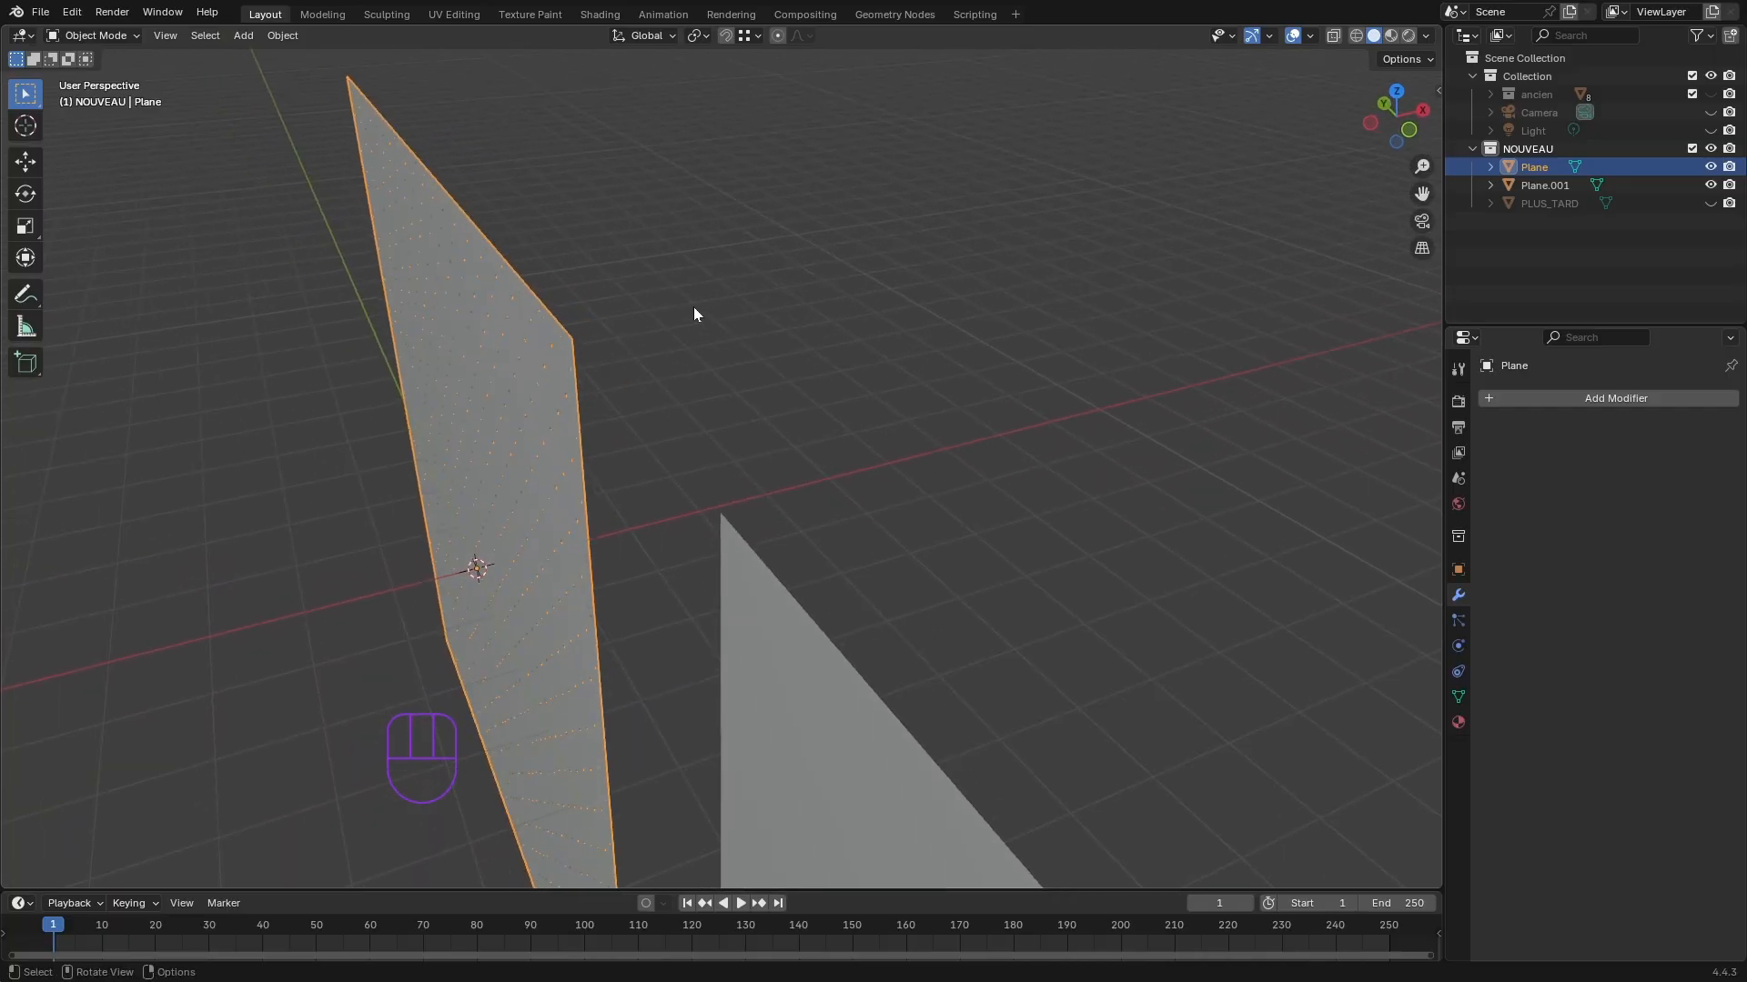
pyautogui.press('Tab')
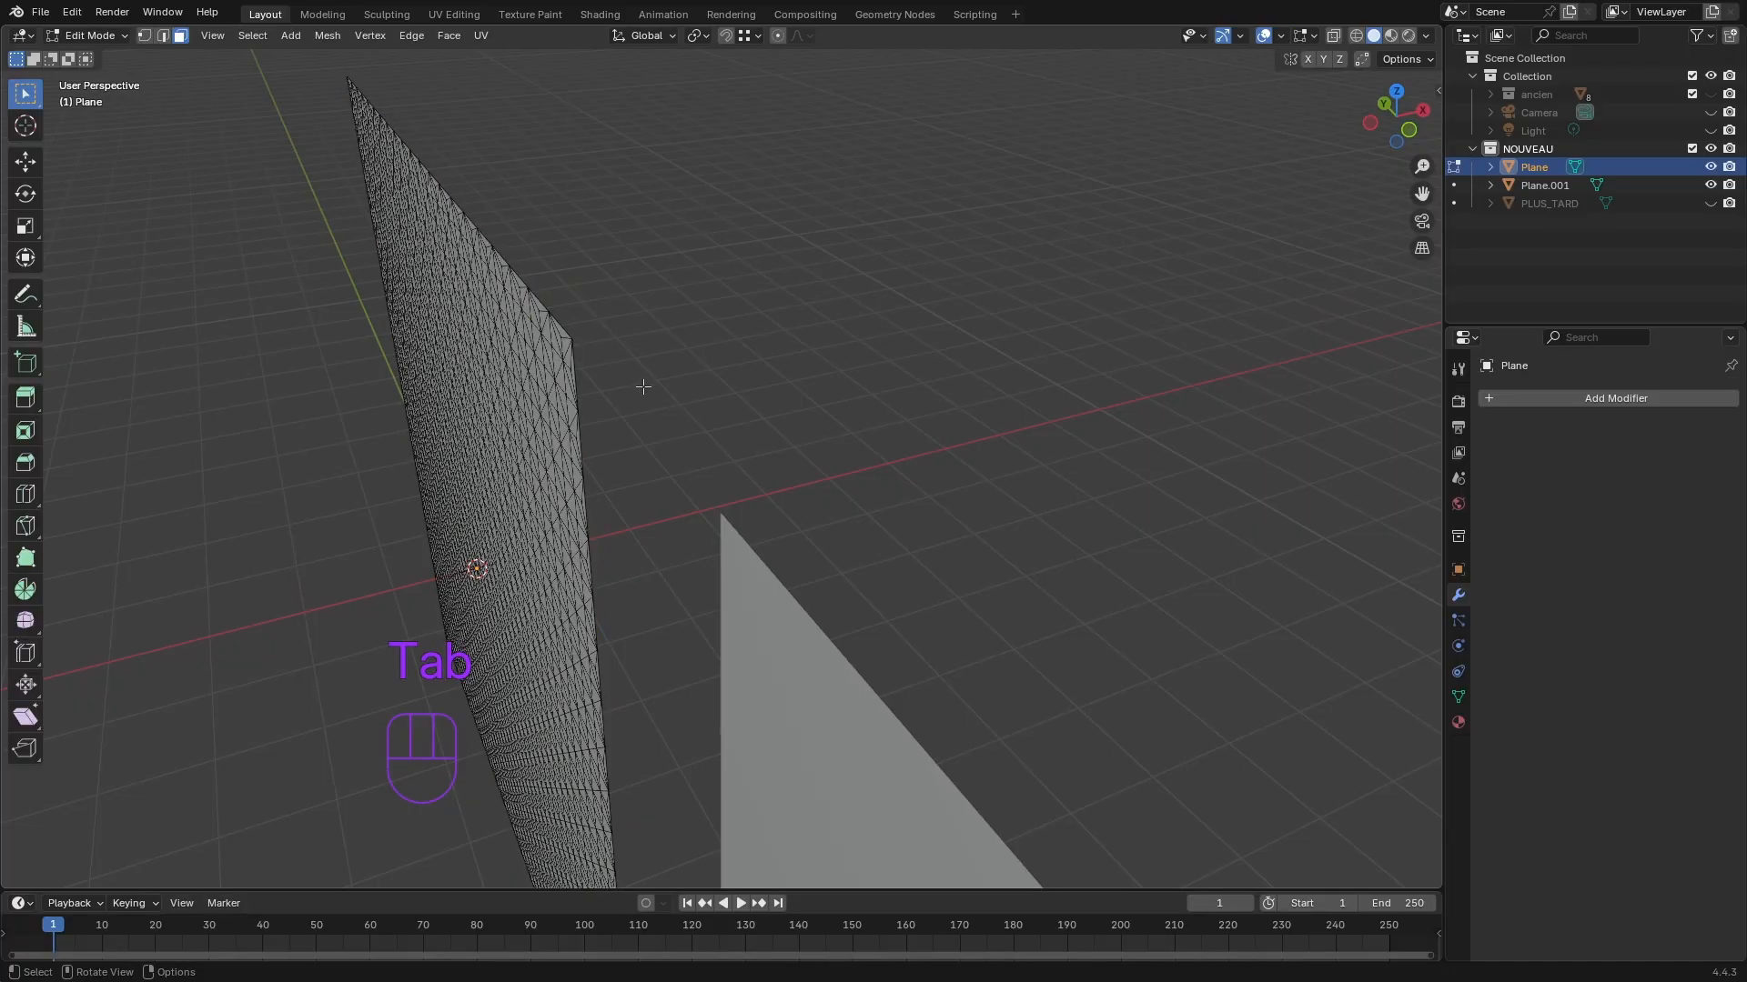
pyautogui.moveTo(639, 381); pyautogui.dragTo(829, 358, button='middle')
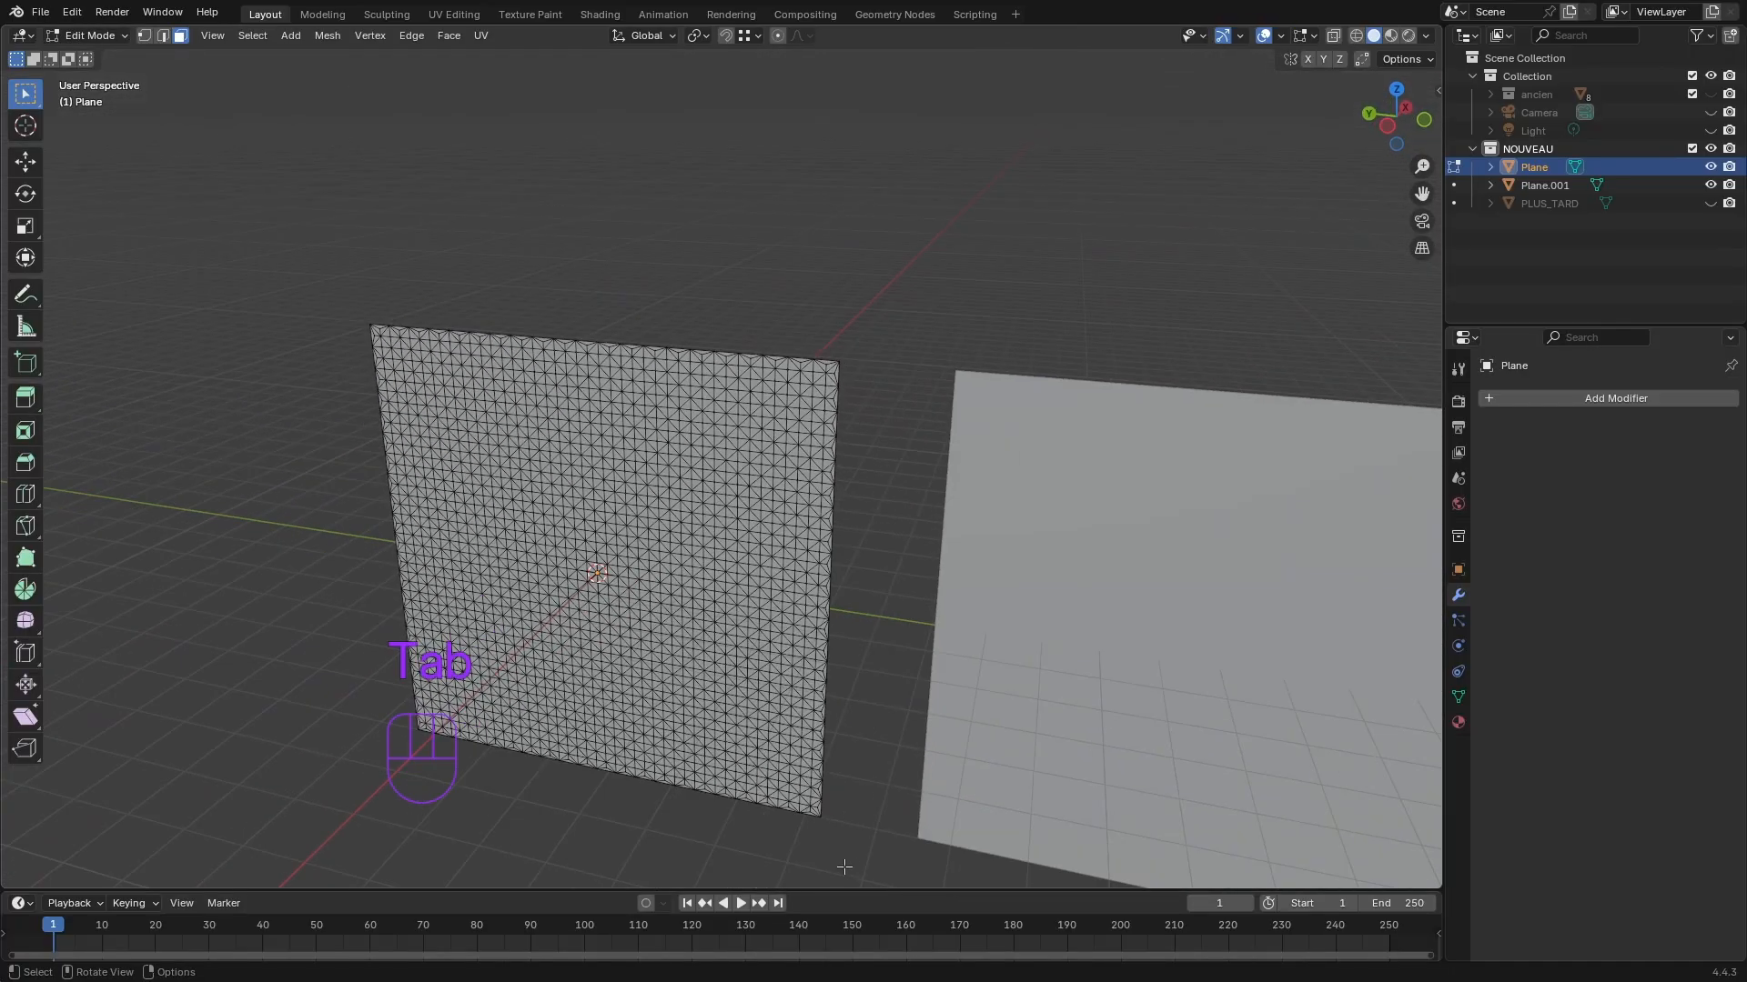
pyautogui.moveTo(855, 860); pyautogui.dragTo(293, 211)
pyautogui.moveTo(705, 281); pyautogui.dragTo(544, 293, button='middle')
pyautogui.scroll(2, 567, 337)
pyautogui.moveTo(551, 371); pyautogui.dragTo(619, 408, button='middle')
pyautogui.press('e')
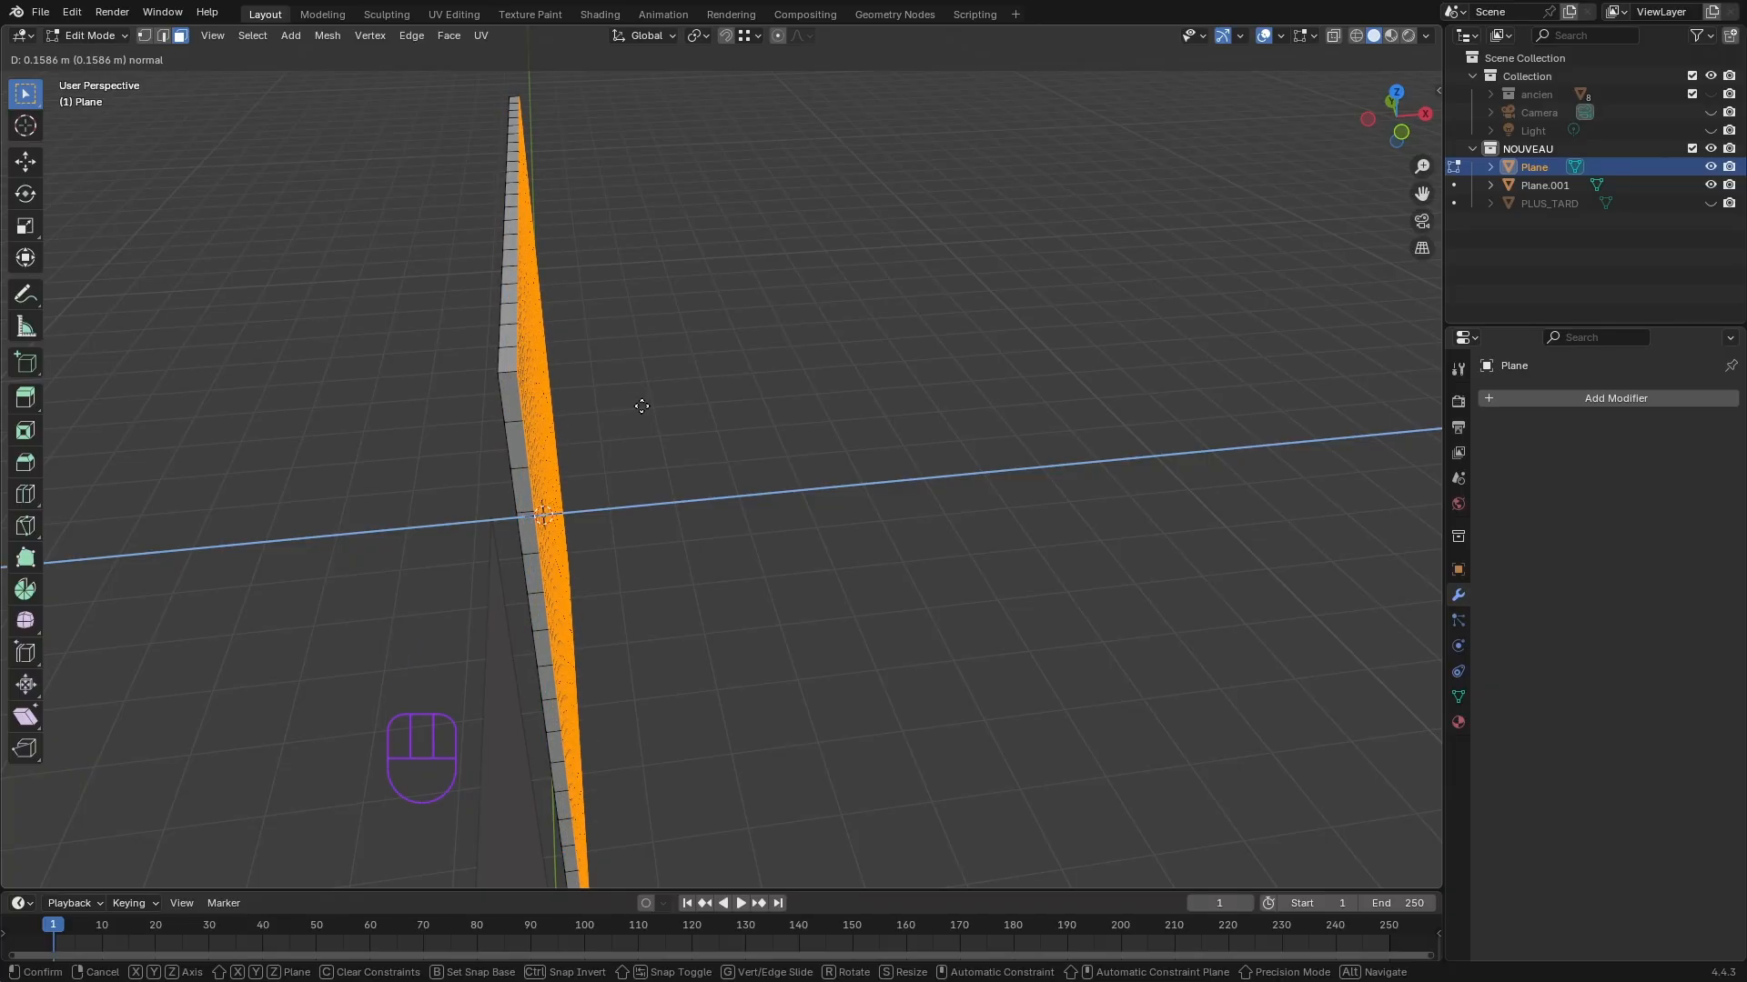
pyautogui.write('0')
pyautogui.write('1')
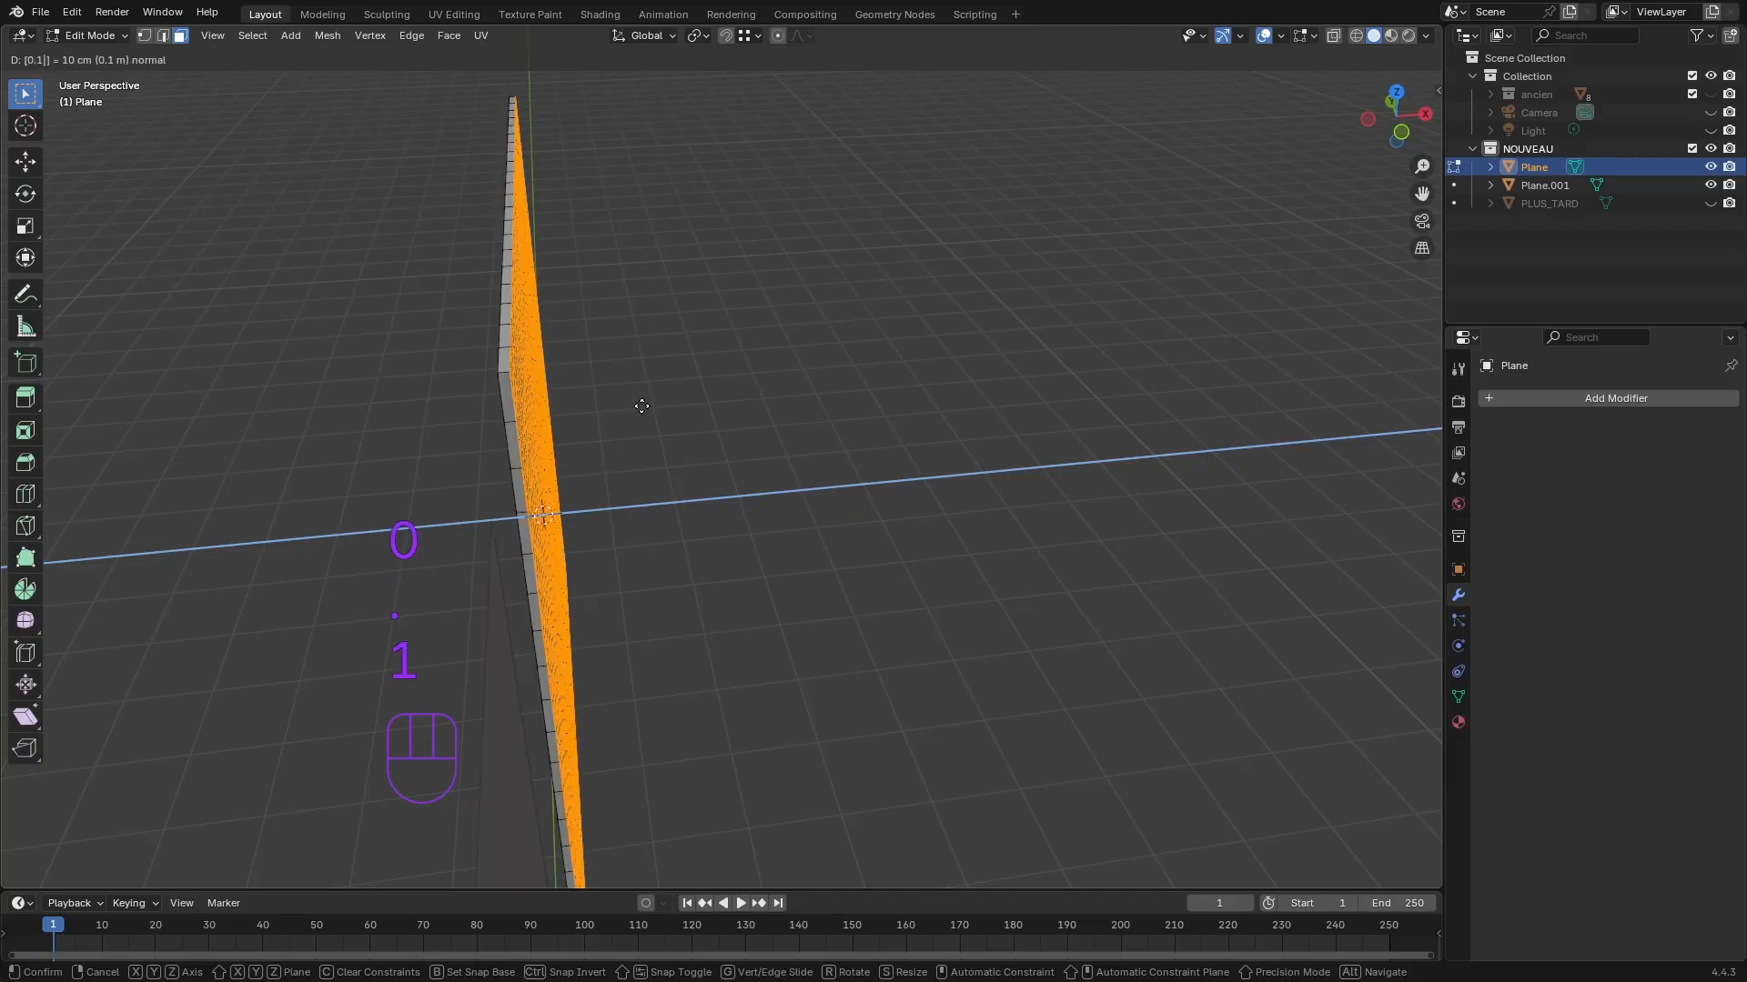
pyautogui.press('Return')
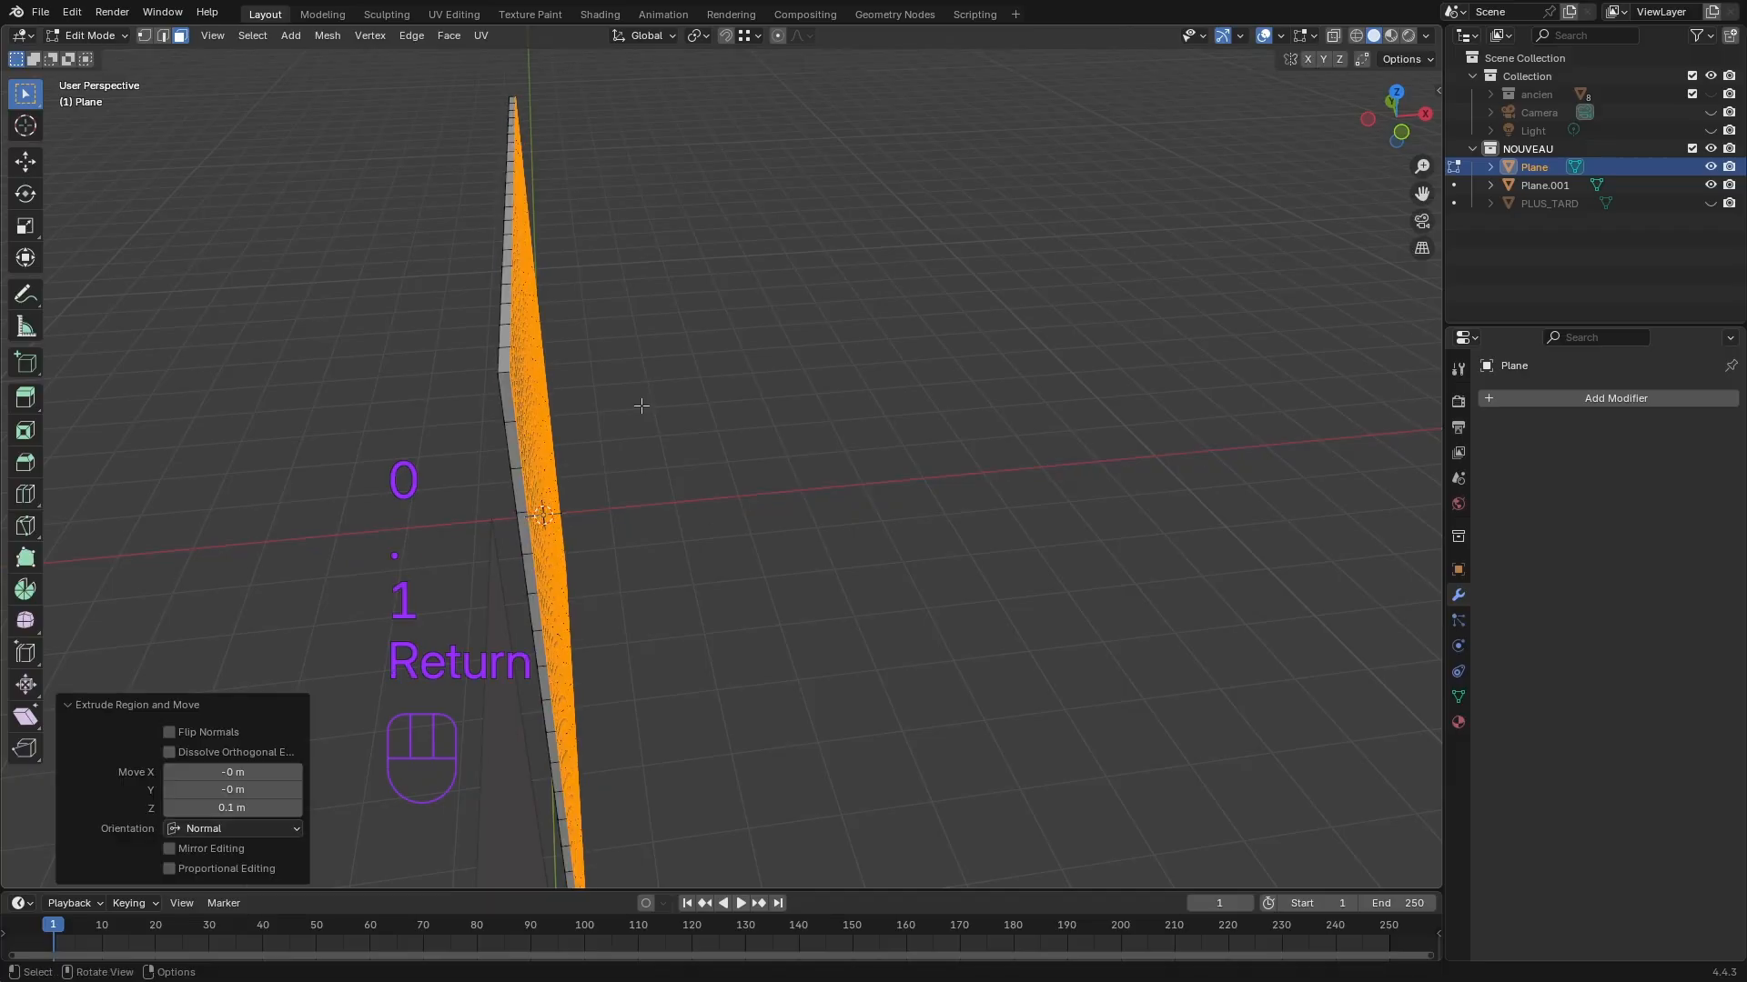
pyautogui.moveTo(659, 410); pyautogui.dragTo(928, 316, button='middle')
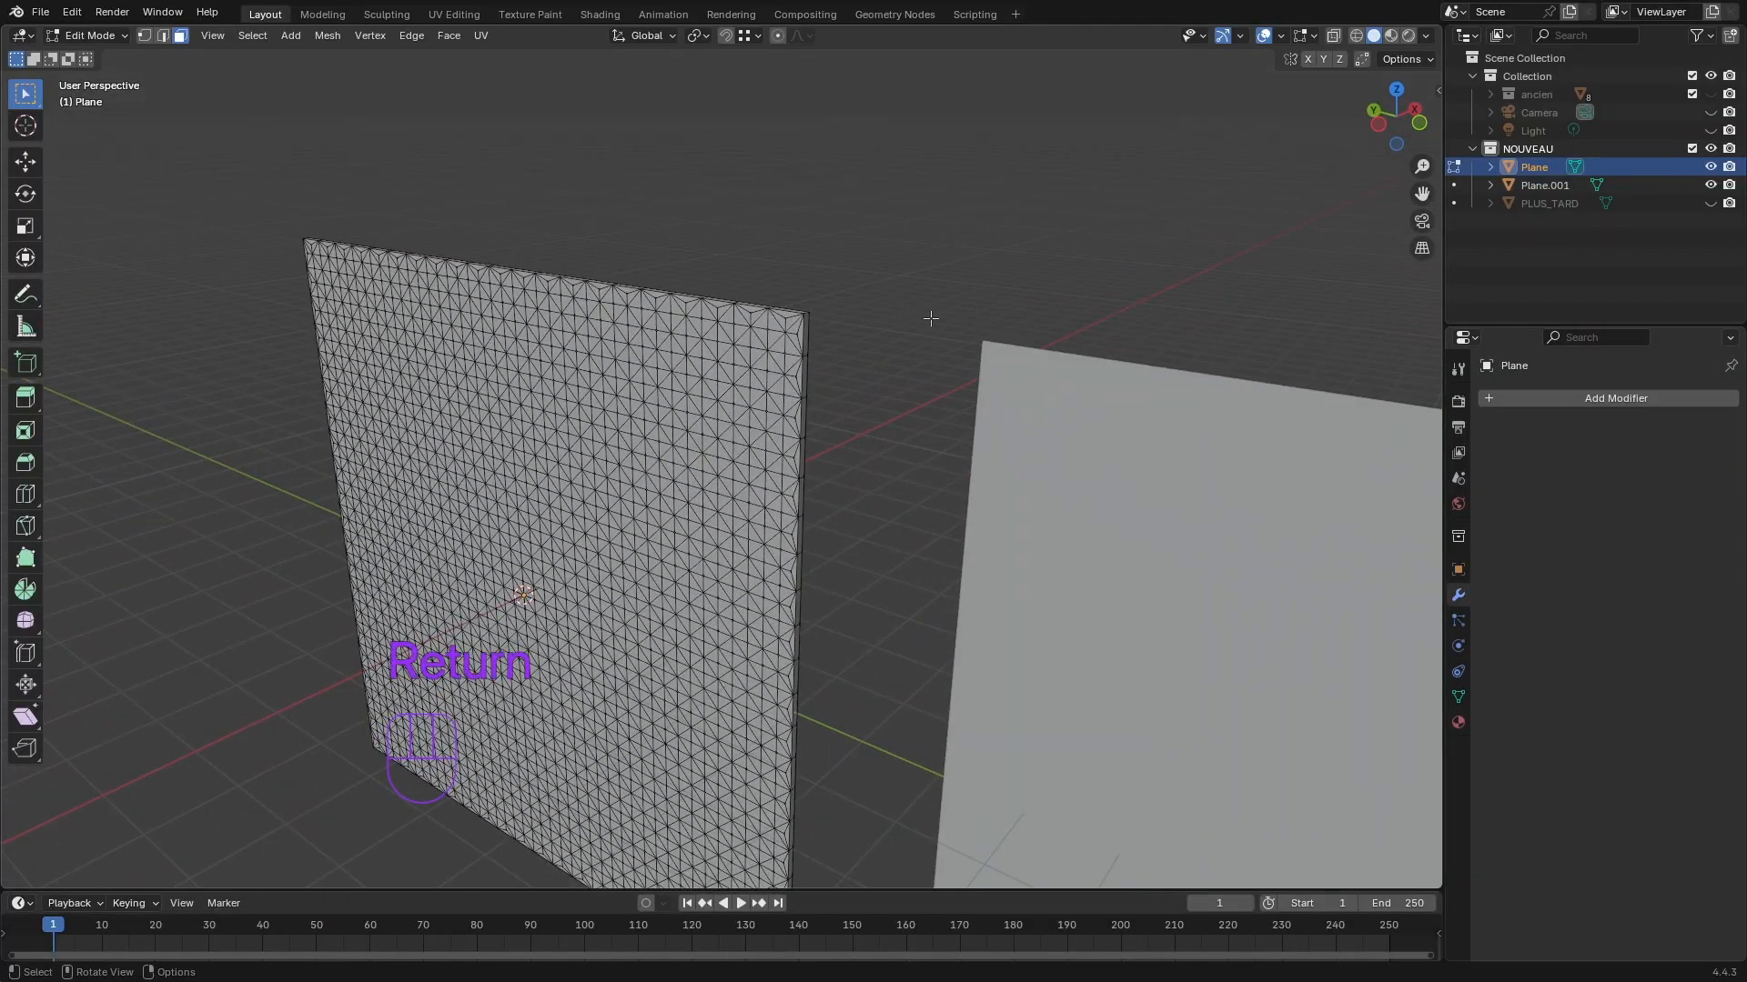
# - Leave Edit Mode on the perforated panel and open the spare plane beside it, Plane.001, for mesh editing
pyautogui.press('Tab')
pyautogui.click(886, 371)
pyautogui.moveTo(886, 371); pyautogui.dragTo(856, 343, button='middle')
pyautogui.scroll(-1, 995, 402)
pyautogui.scroll(-1, 730, 385)
pyautogui.click(856, 343)
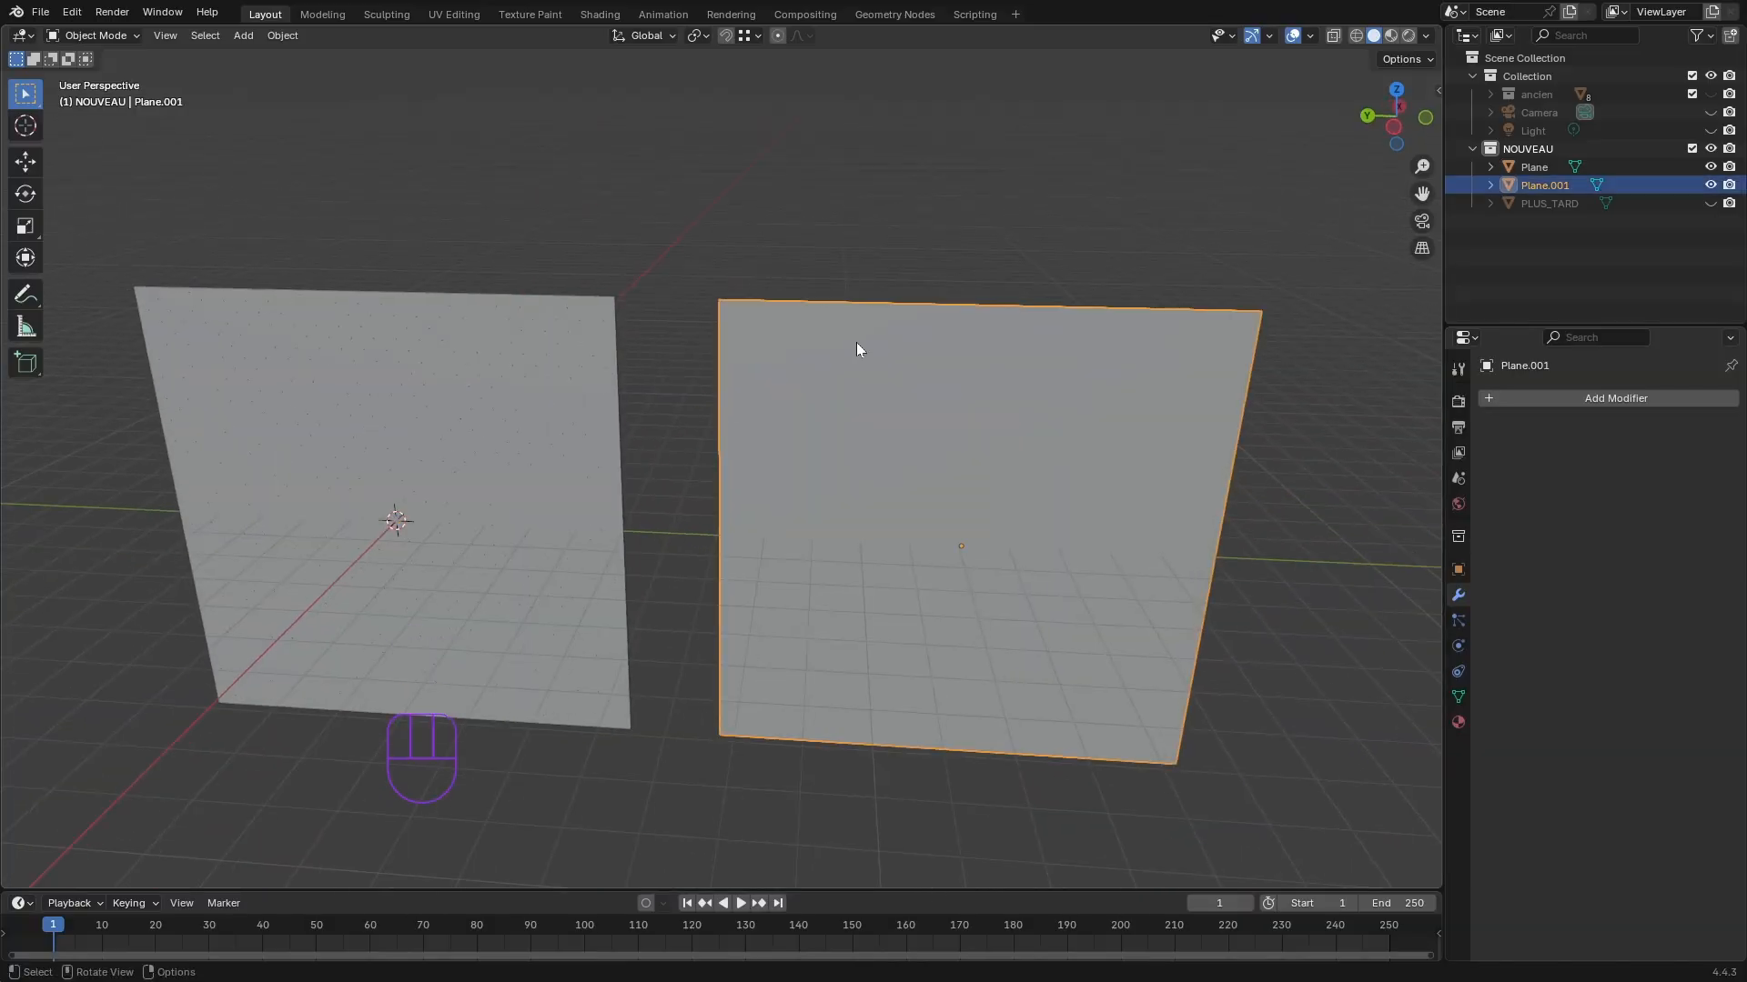
pyautogui.keyDown('shift'); pyautogui.moveTo(1011, 489); pyautogui.dragTo(877, 462, button='middle'); pyautogui.keyUp('shift')
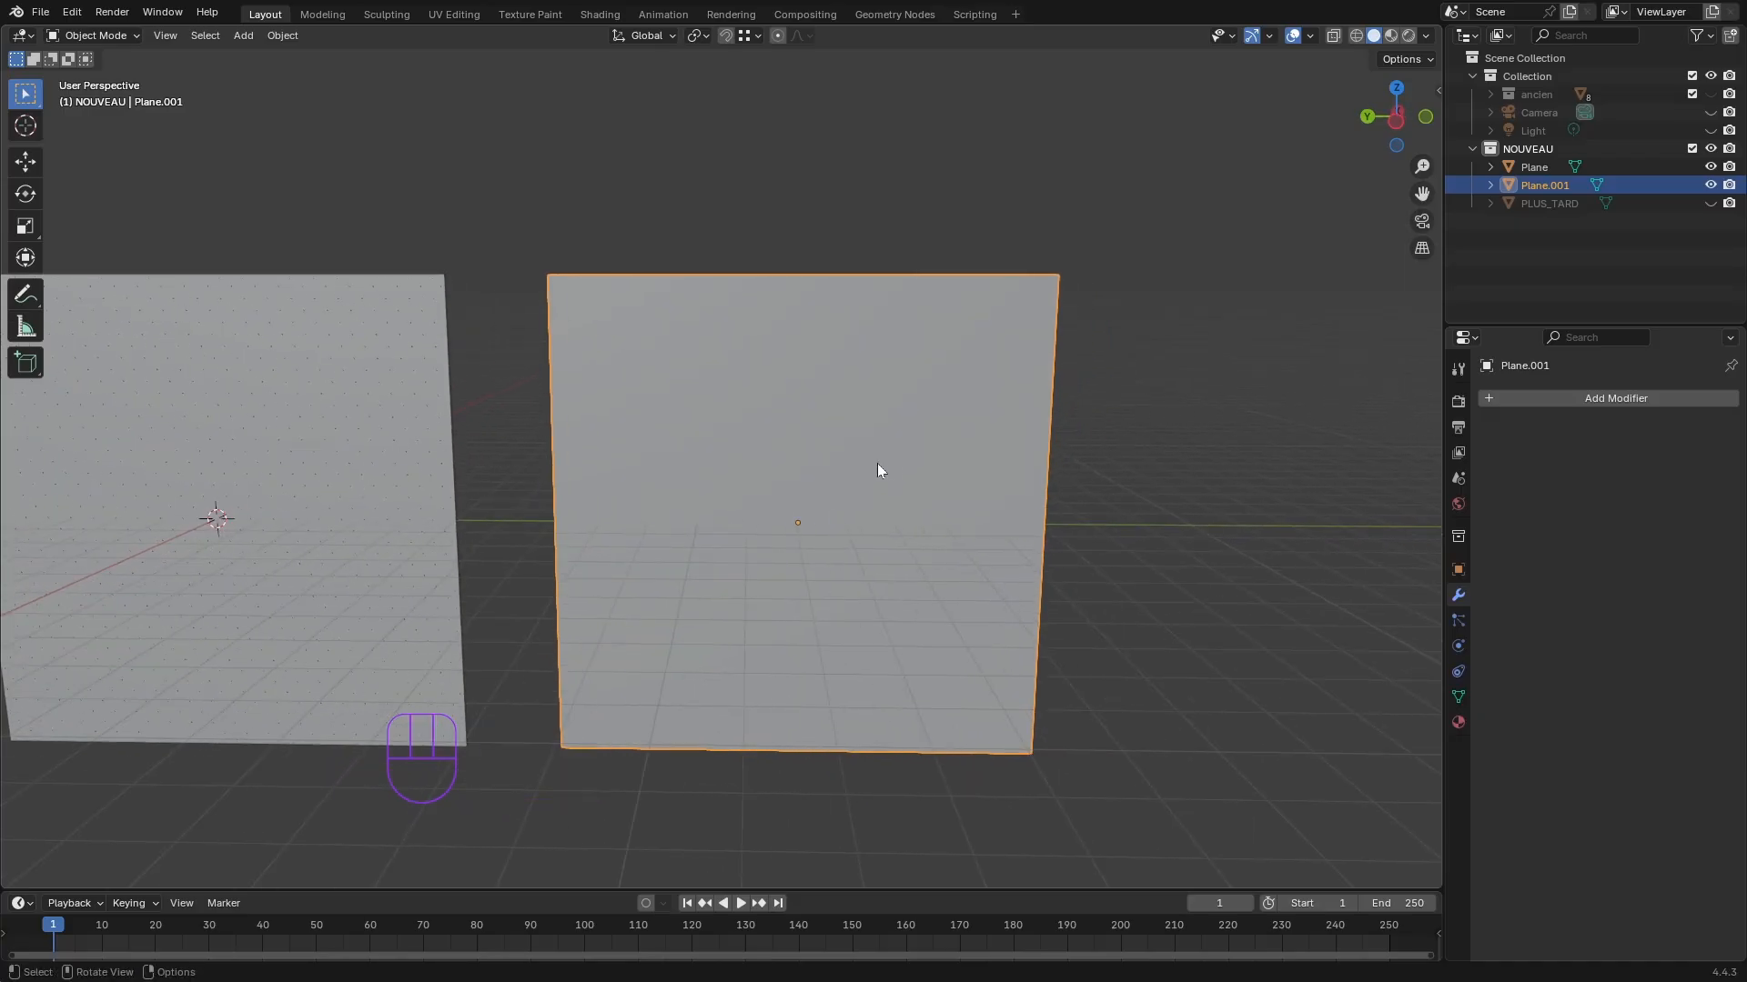
pyautogui.press('Tab')
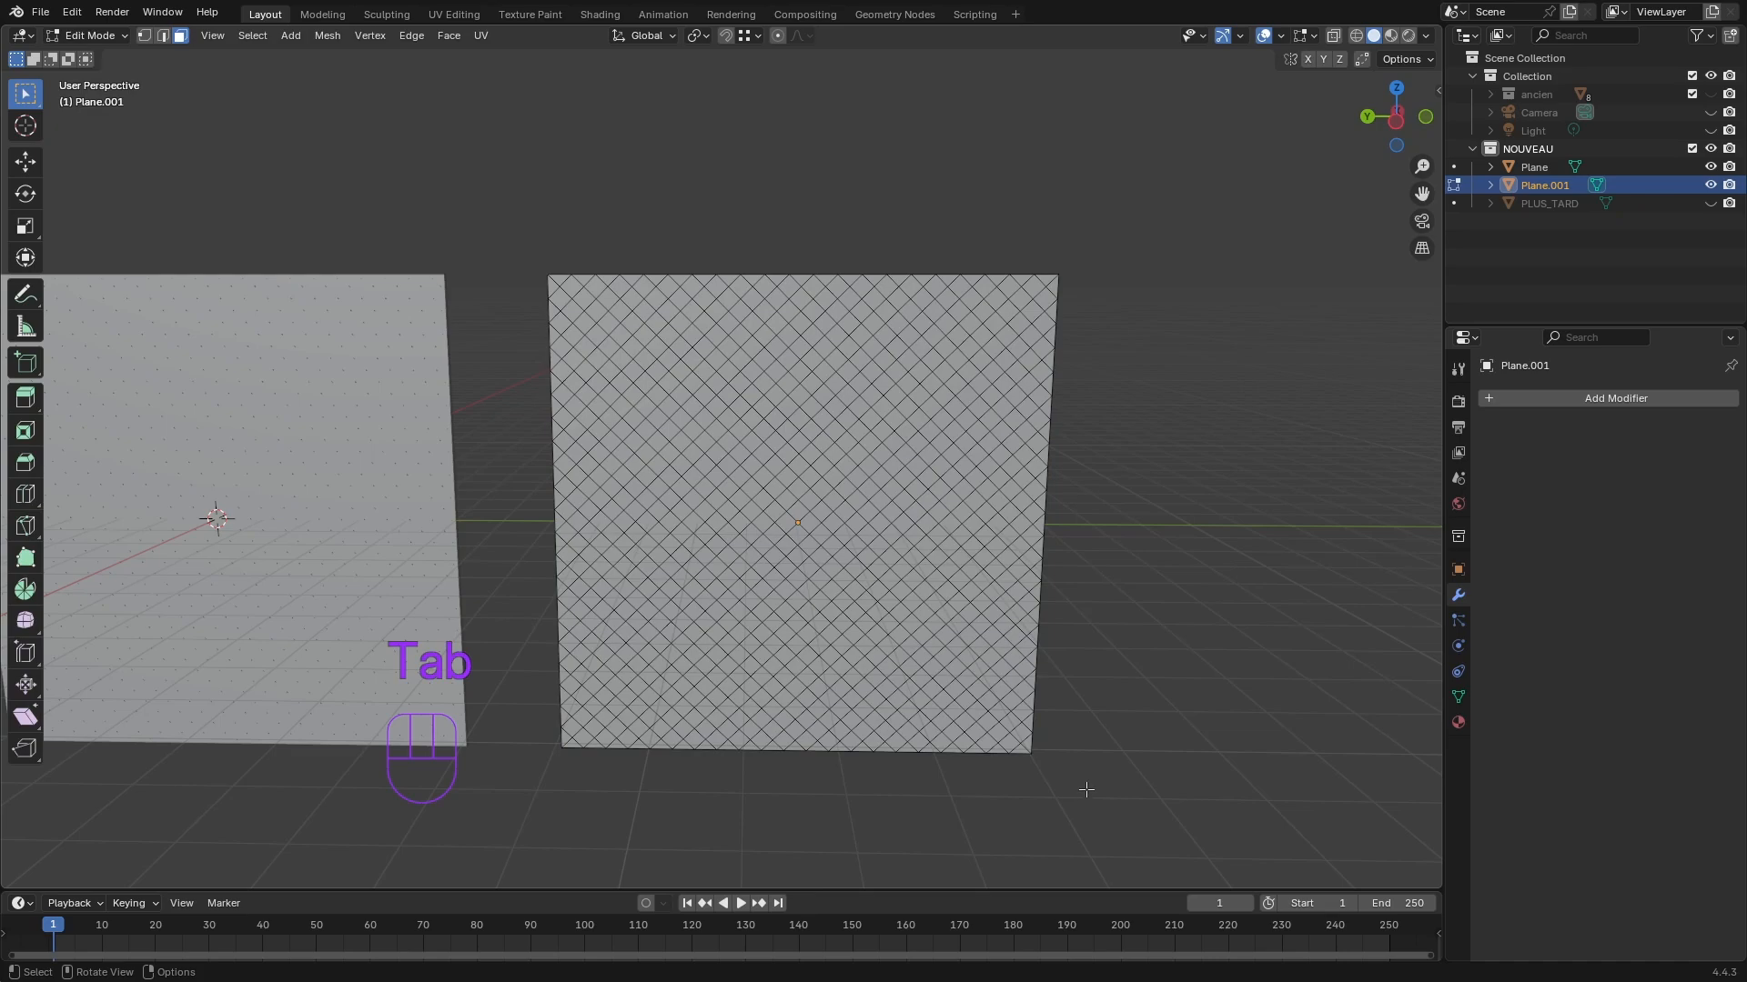
# - Inset all faces of Plane.001 individually with a thickness of about 0.016 m
pyautogui.moveTo(1093, 796); pyautogui.dragTo(519, 225)
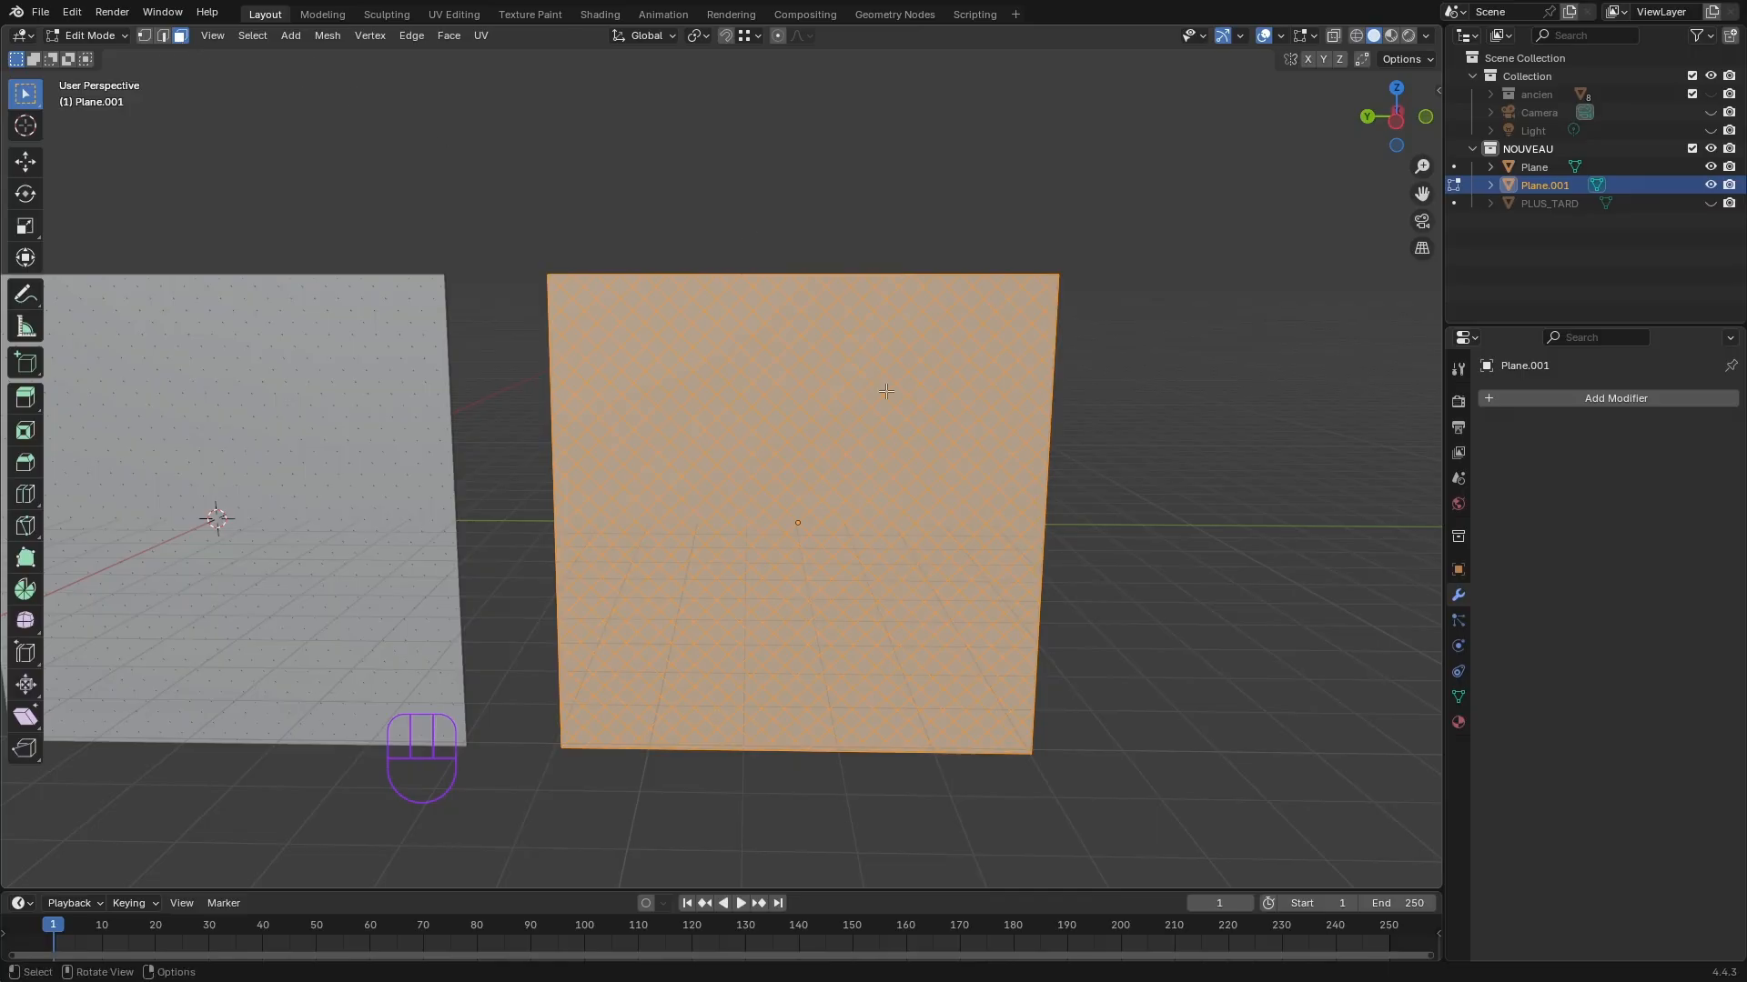
pyautogui.scroll(6, 866, 554)
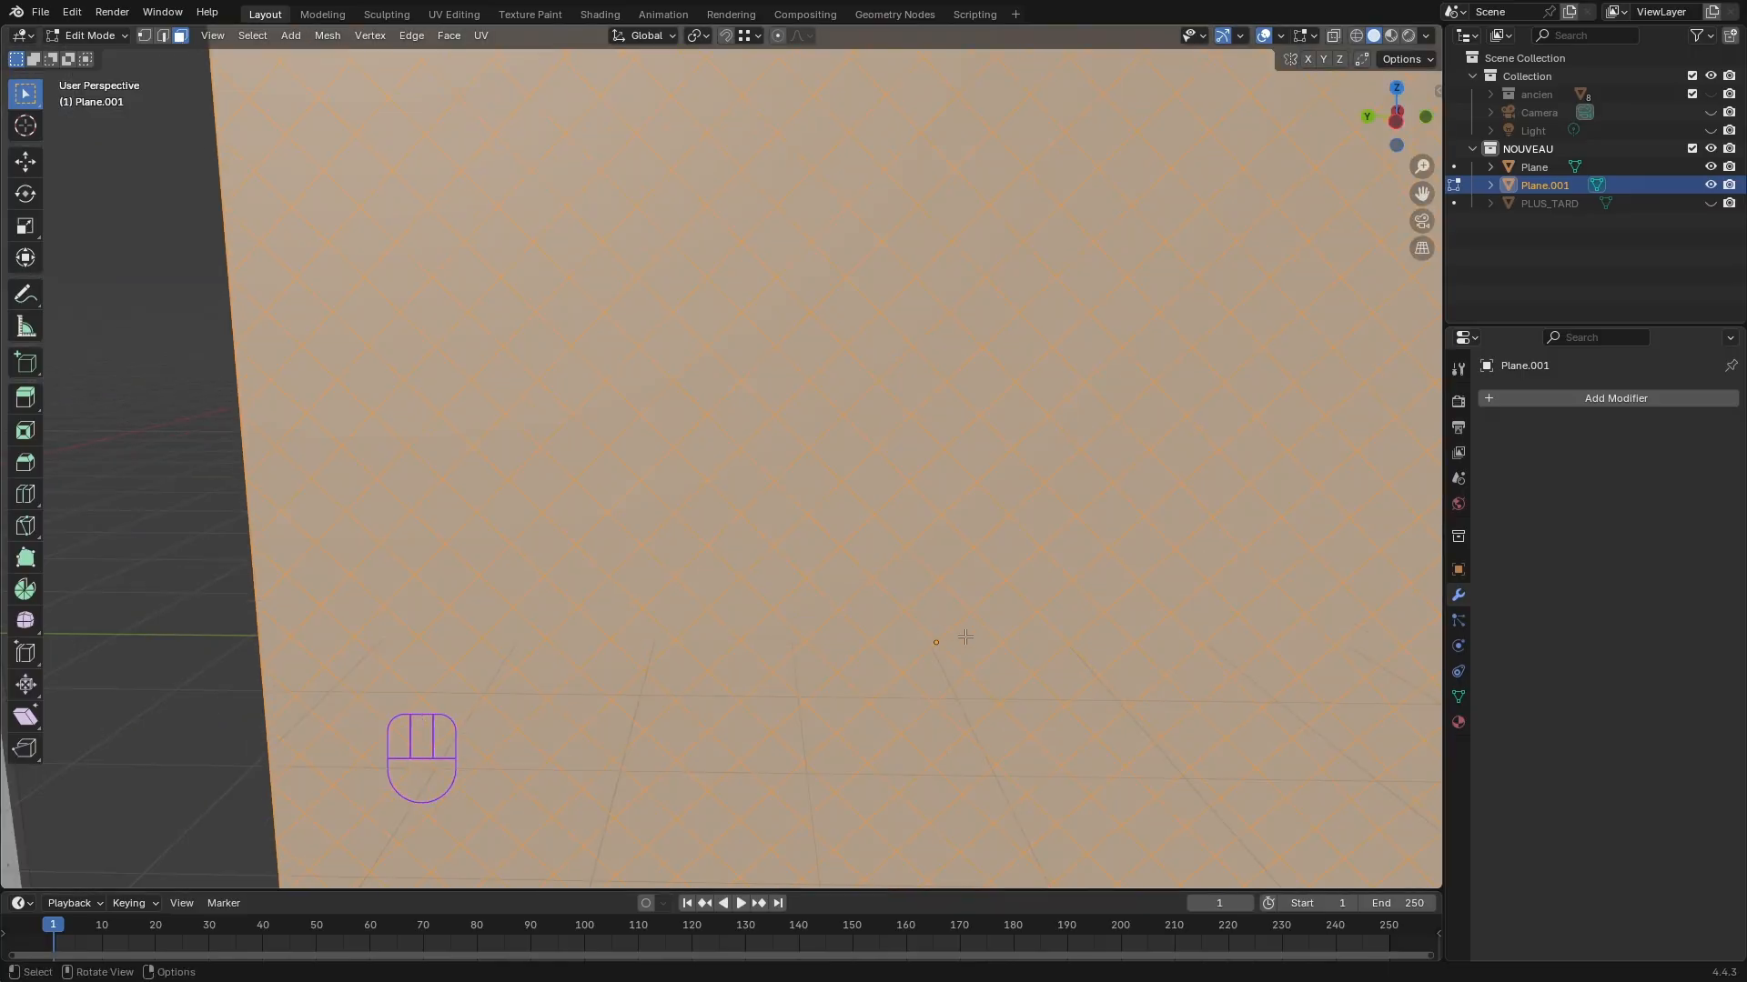
pyautogui.keyDown('shift'); pyautogui.moveTo(941, 634); pyautogui.dragTo(686, 483, button='middle'); pyautogui.keyUp('shift')
pyautogui.scroll(2, 745, 519)
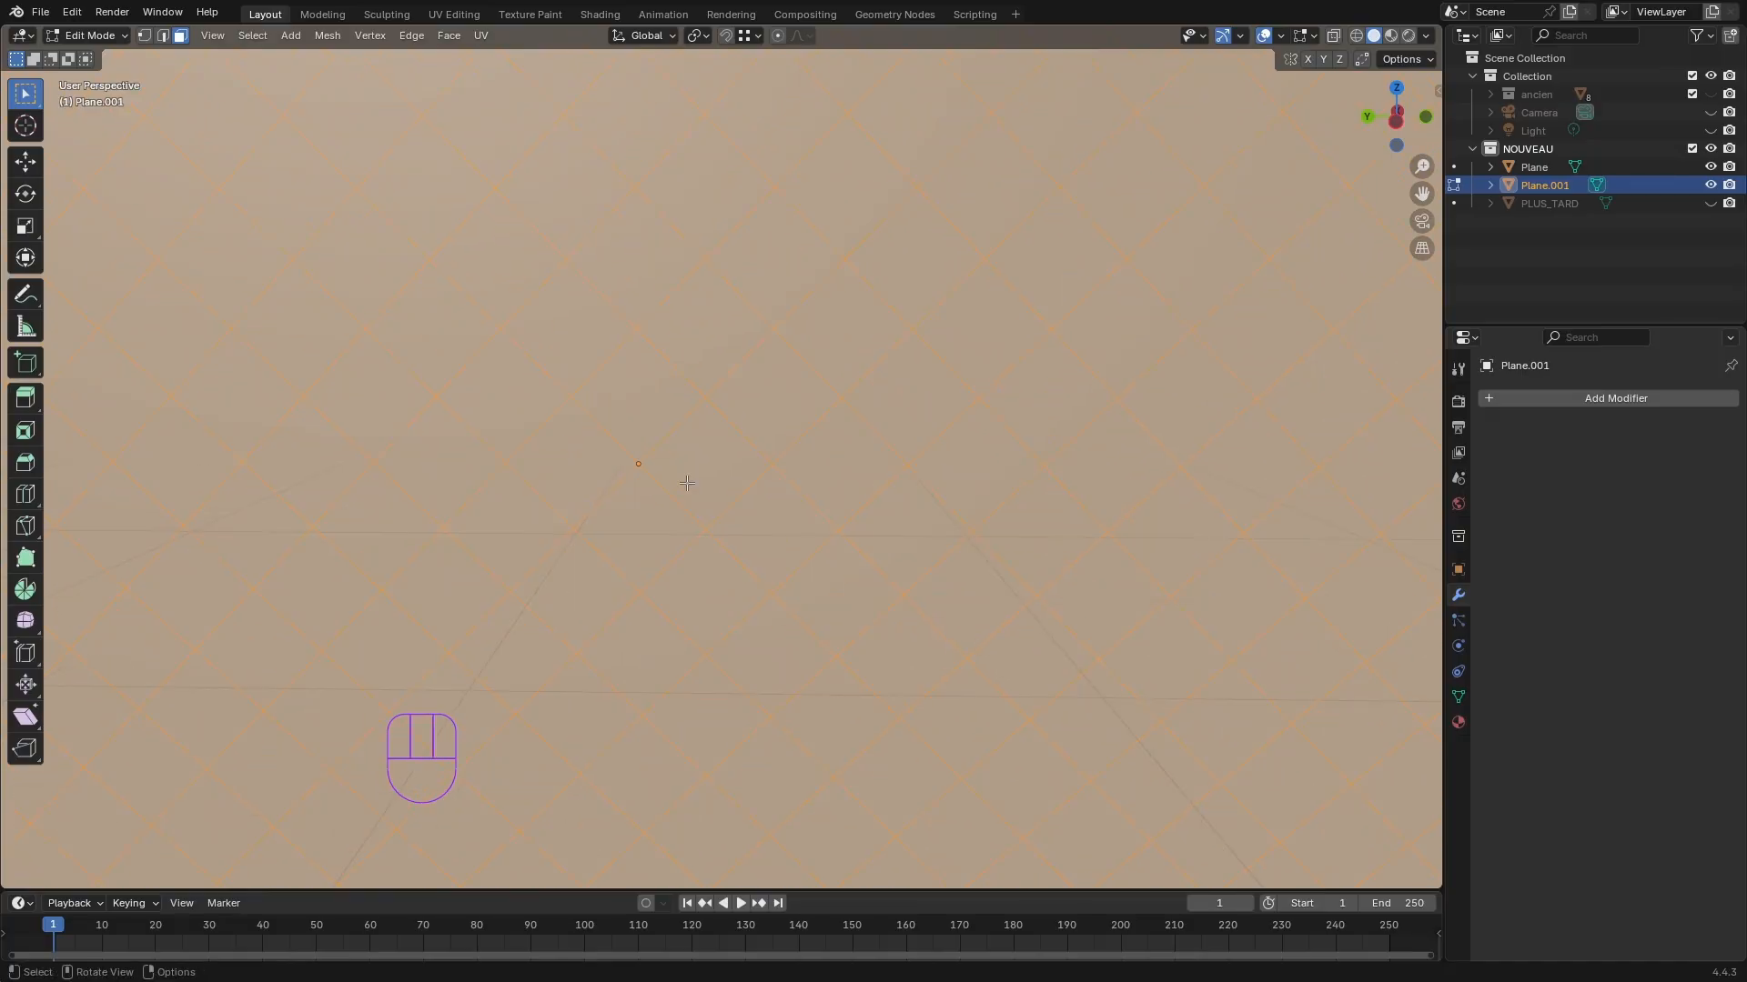
pyautogui.press('i')
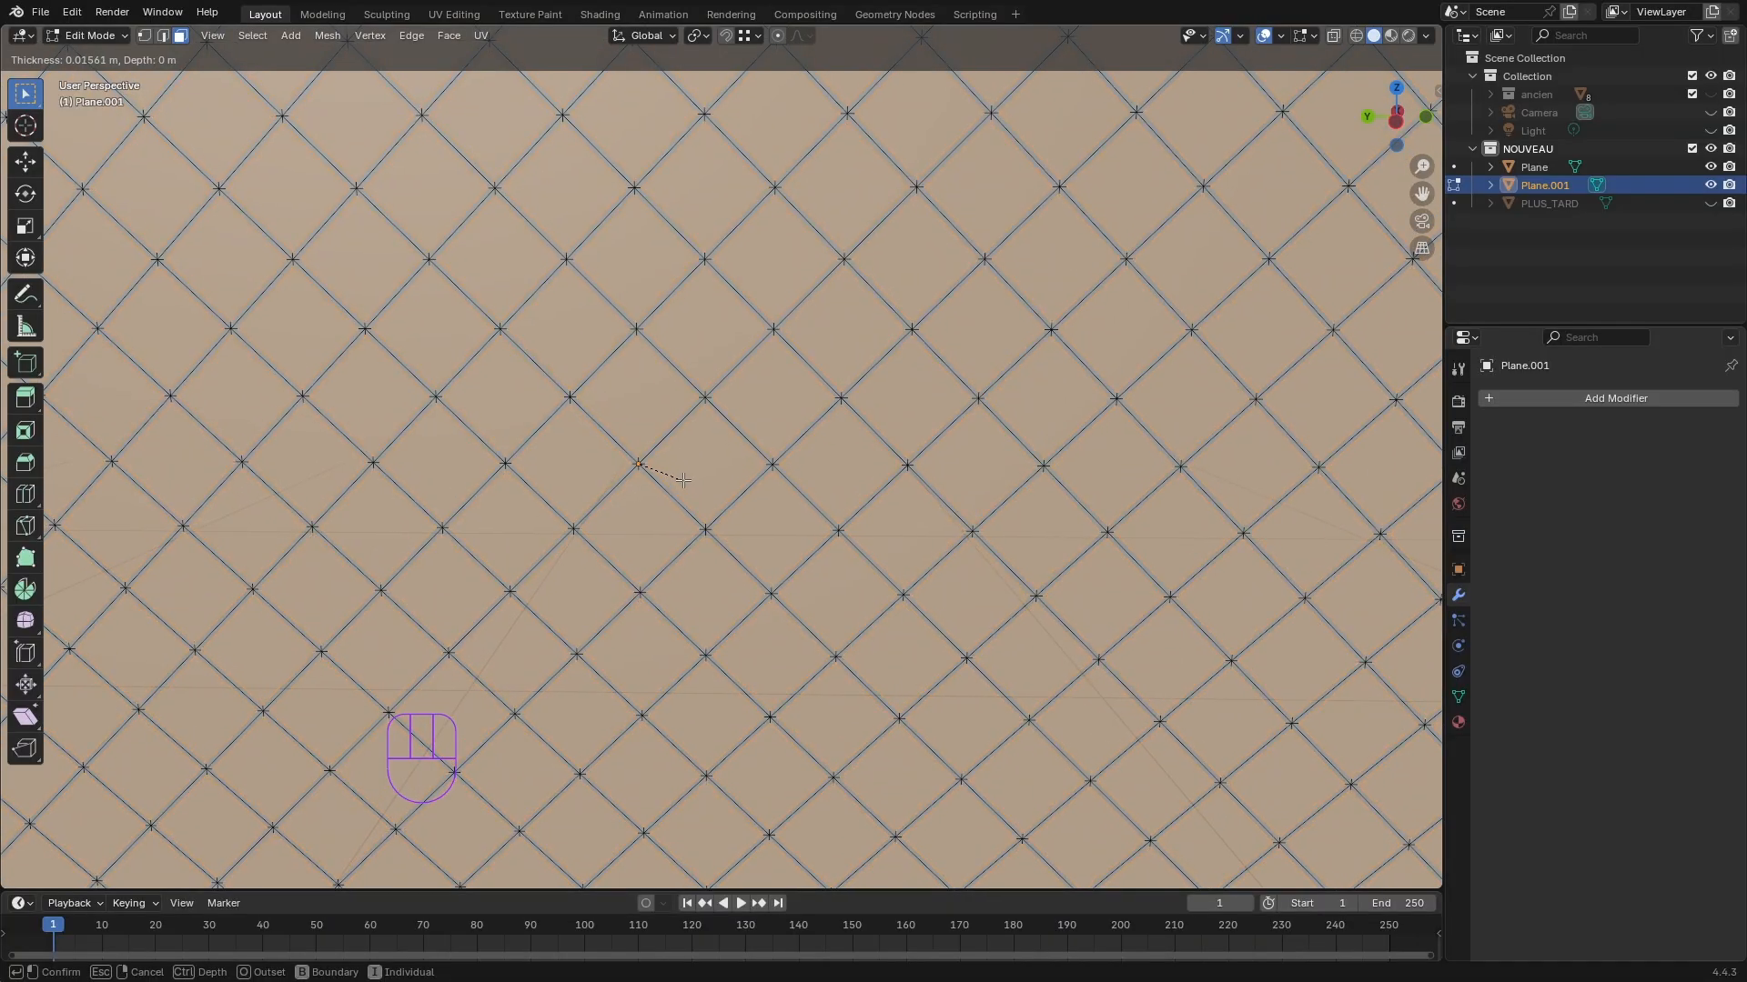
pyautogui.click(683, 480)
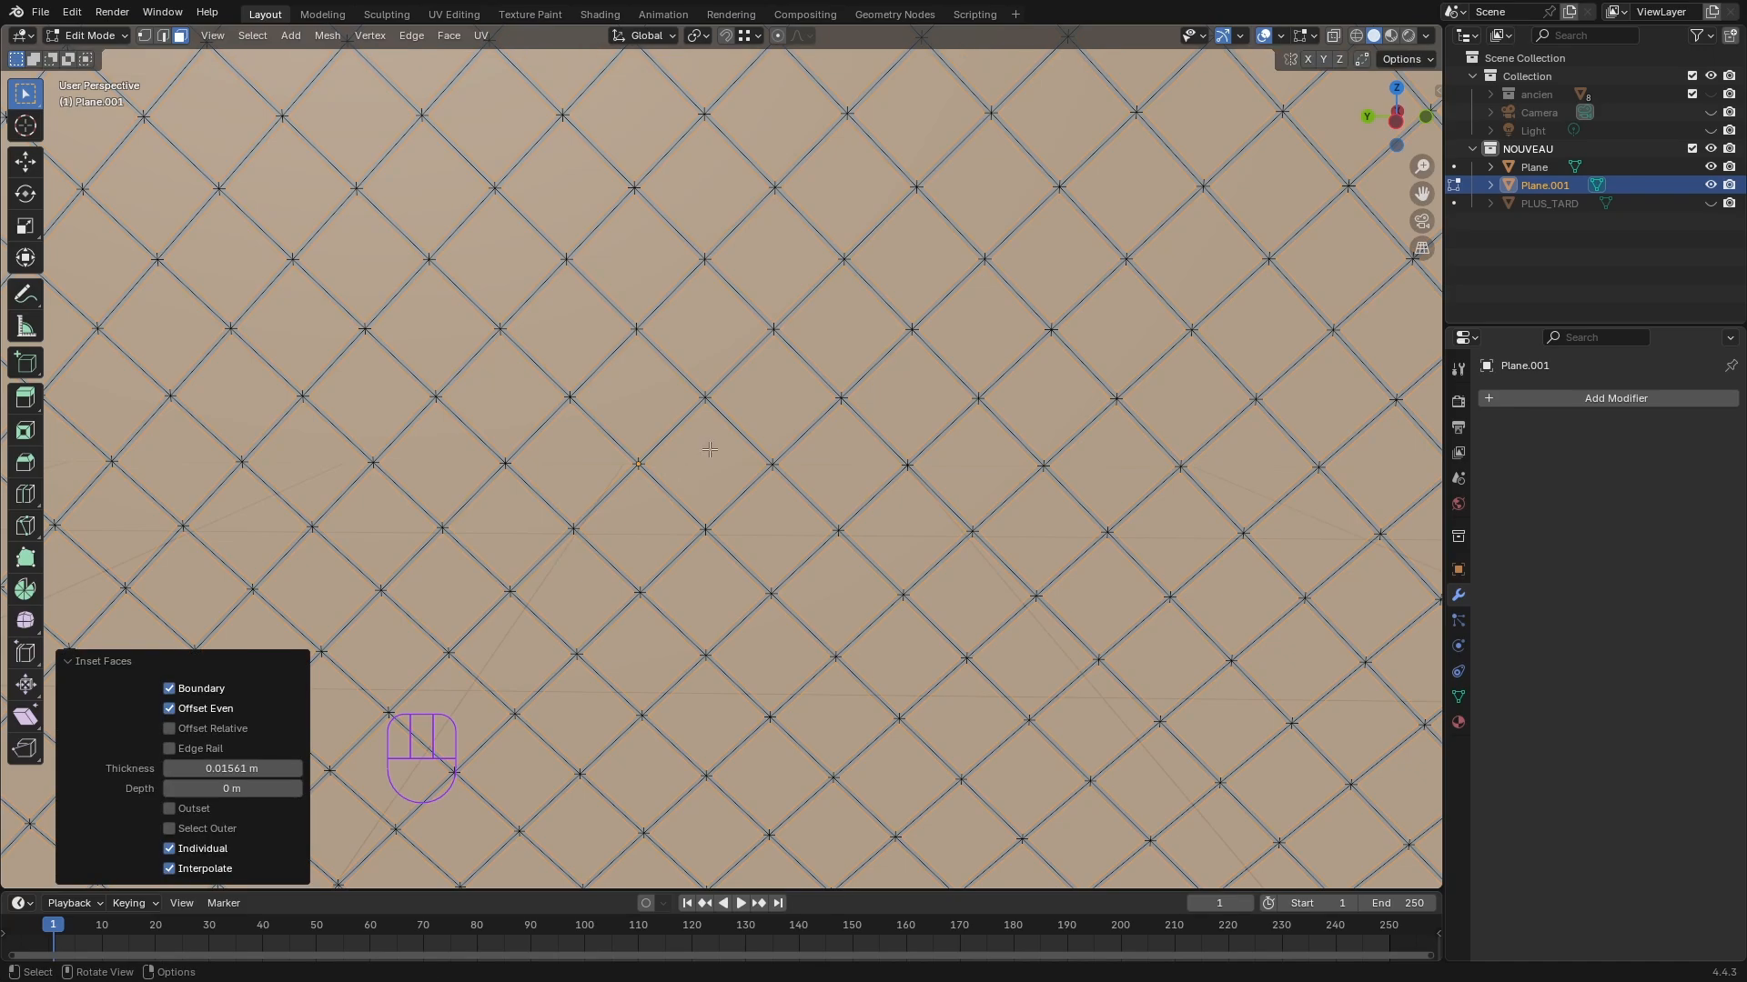
# - Delete only the inset inner faces of Plane.001, keeping the thin diagonal lattice between them
pyautogui.press('Delete')
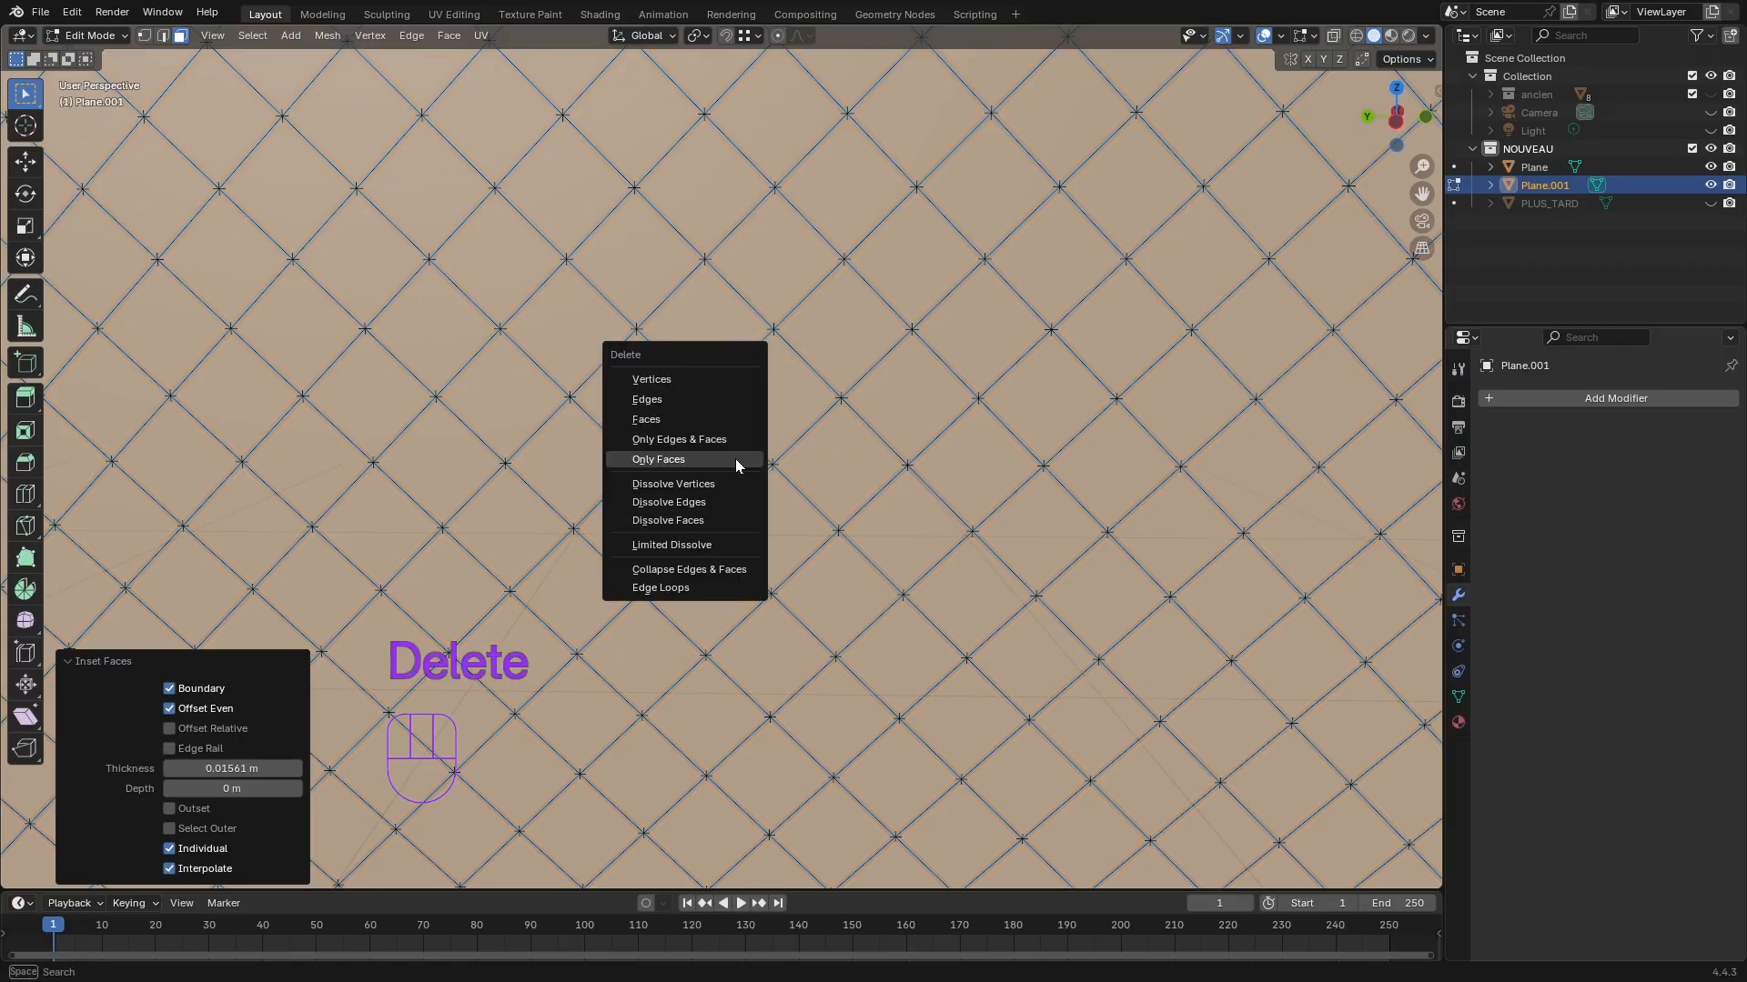
pyautogui.click(669, 461)
pyautogui.scroll(-6, 791, 425)
pyautogui.scroll(-1, 790, 425)
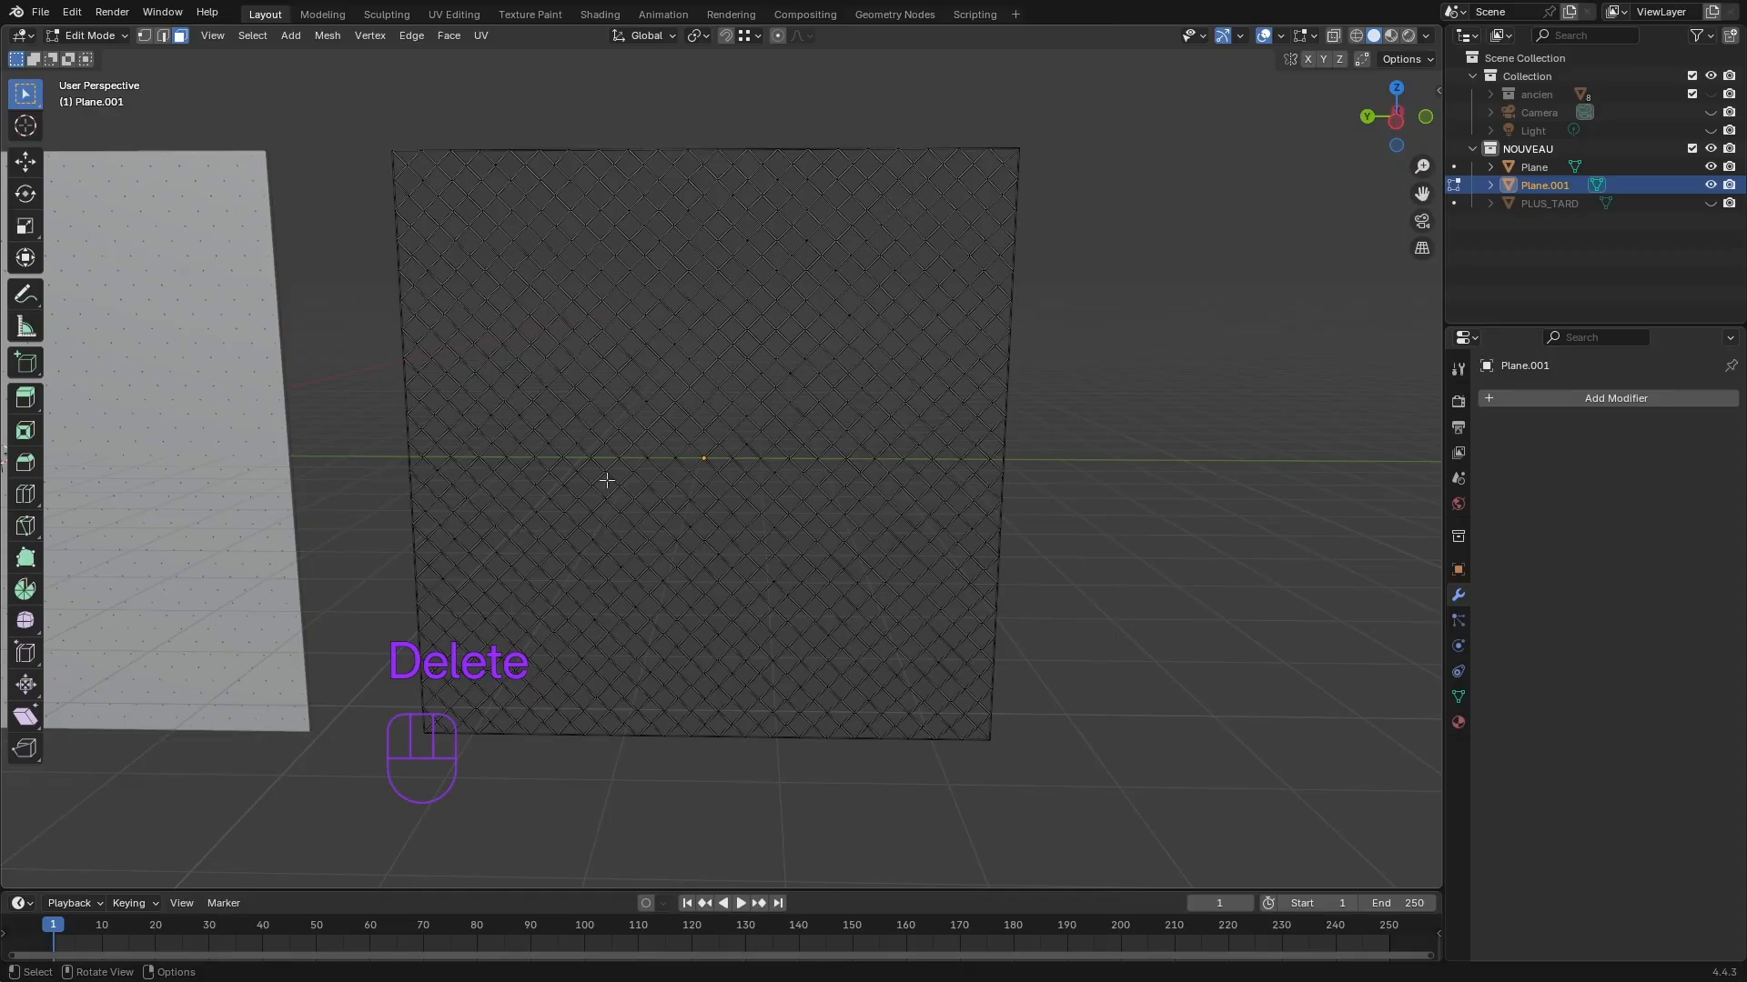
# - Leave Edit Mode on the lattice Plane.001, check its dimensions, and compare its thickness with the perforated panel
pyautogui.moveTo(1061, 507)
pyautogui.mouseDown(button='middle')
pyautogui.moveTo(1138, 534)
pyautogui.moveTo(1048, 521)
pyautogui.mouseUp(button='middle')
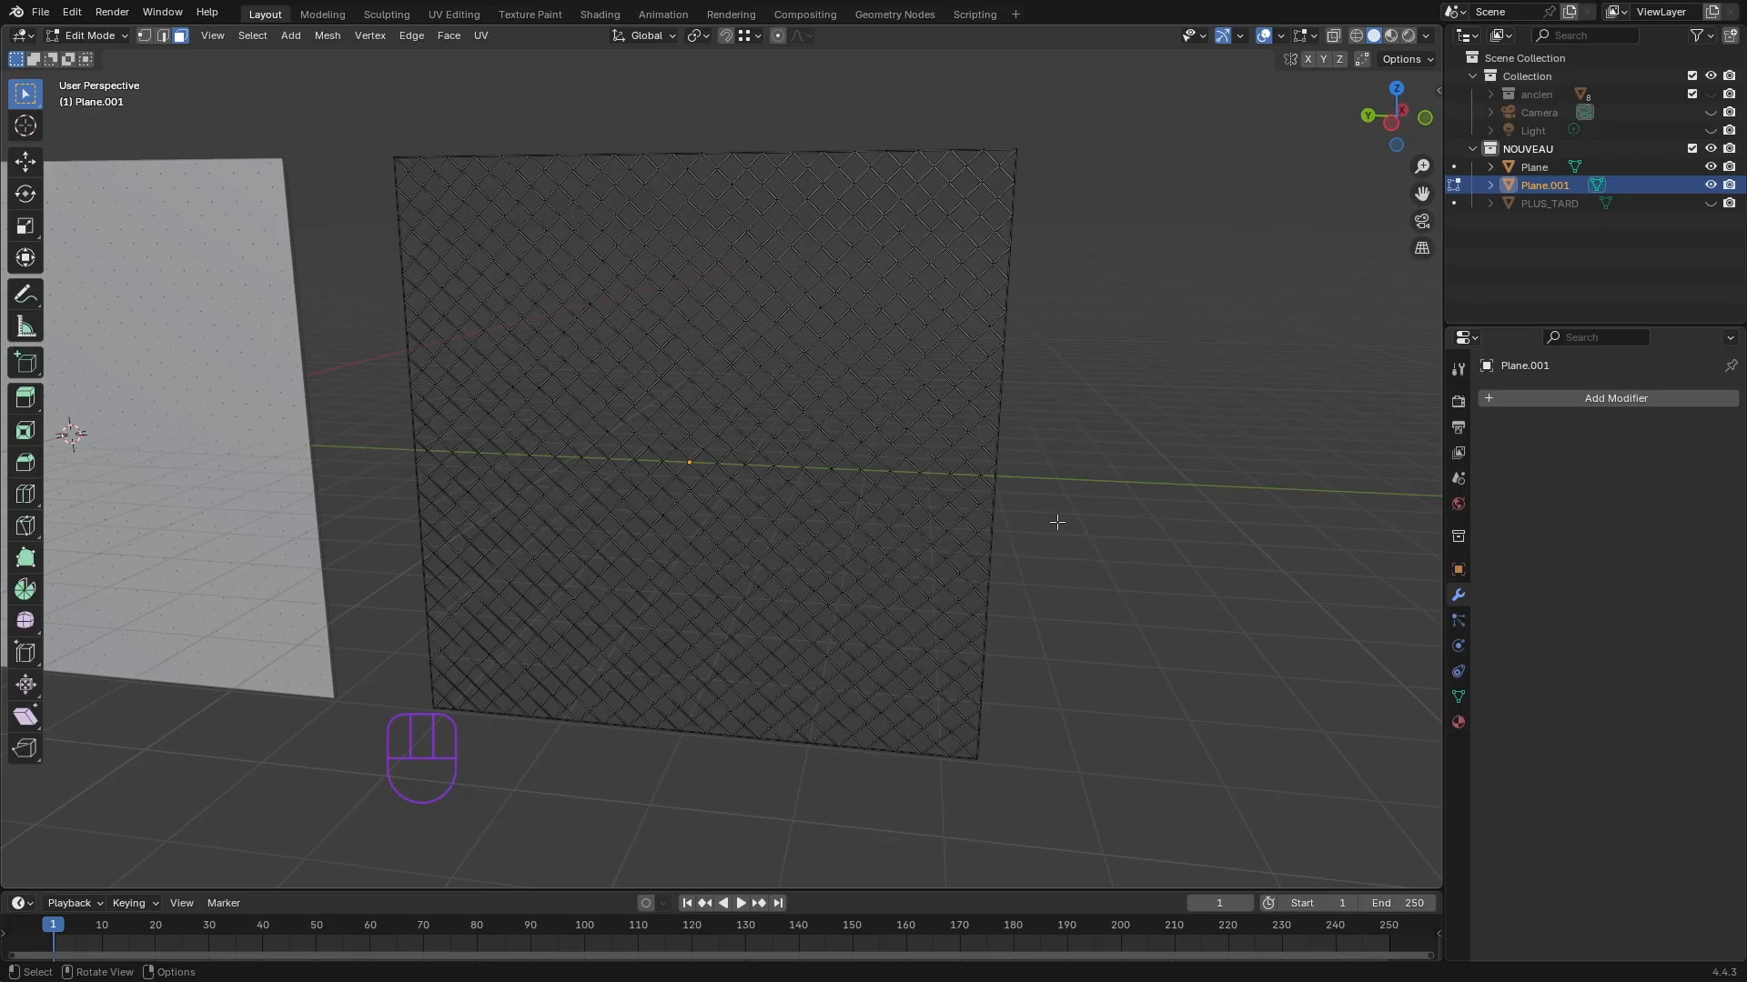
pyautogui.press('Tab')
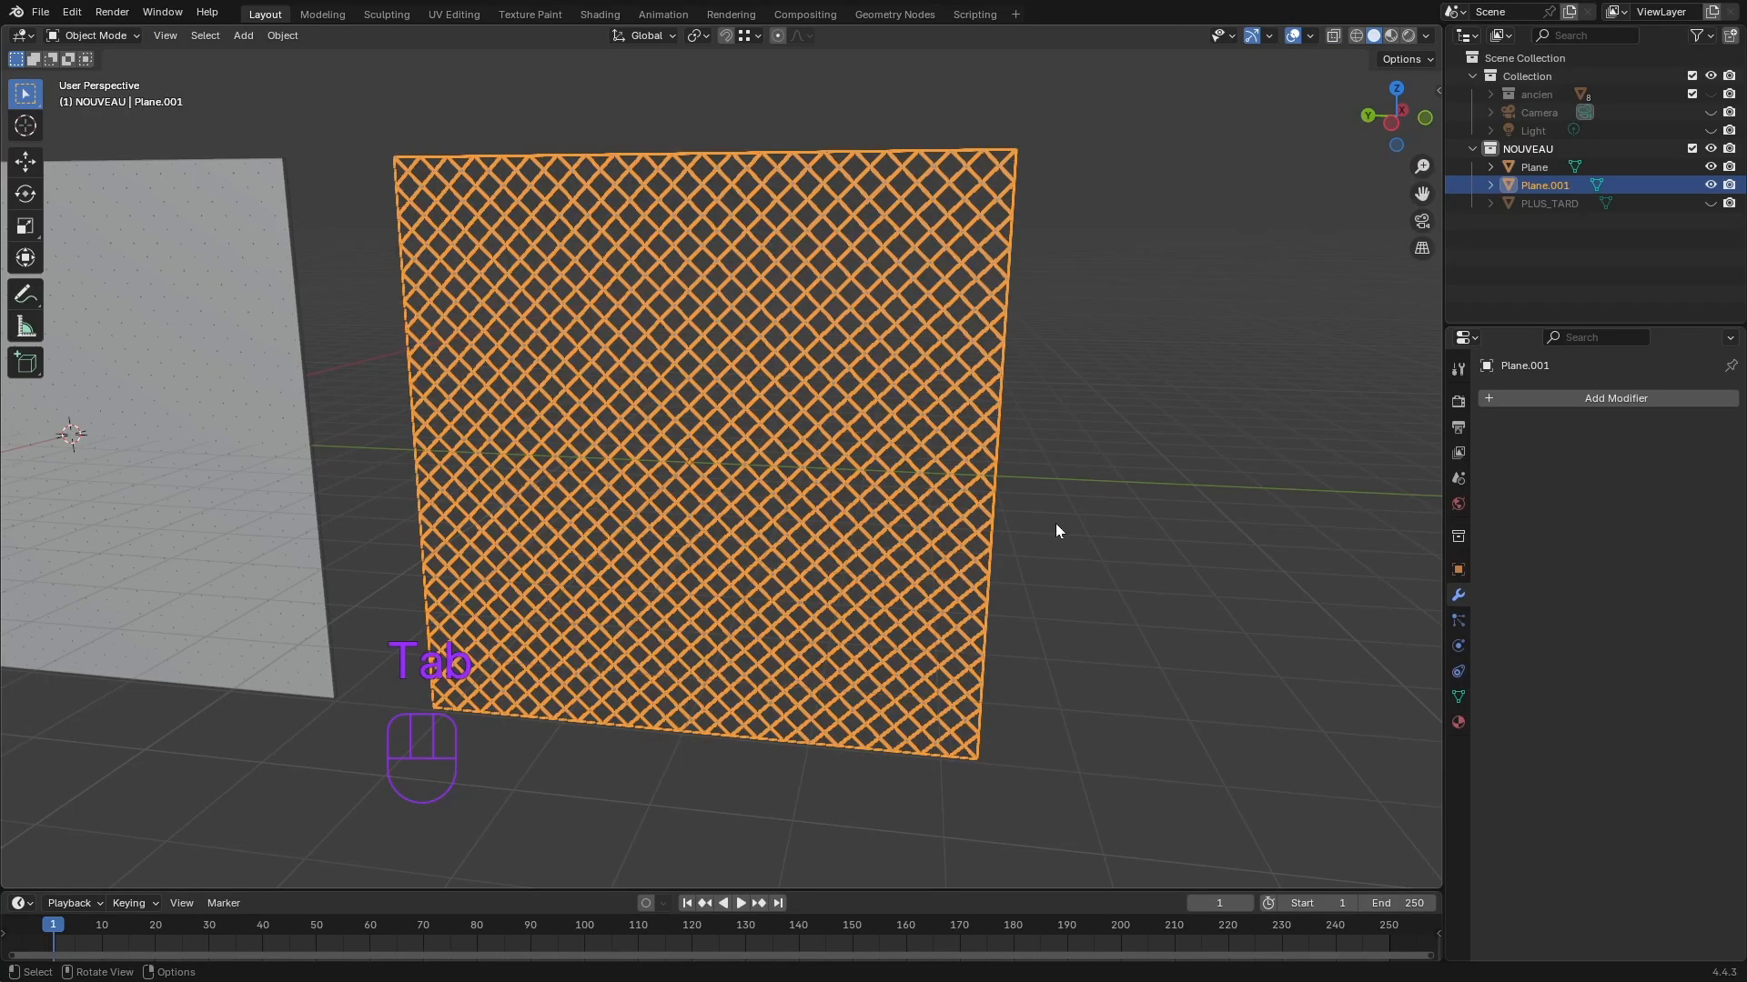
pyautogui.click(1055, 522)
pyautogui.moveTo(1063, 548); pyautogui.dragTo(1136, 558, button='middle')
pyautogui.click(850, 358)
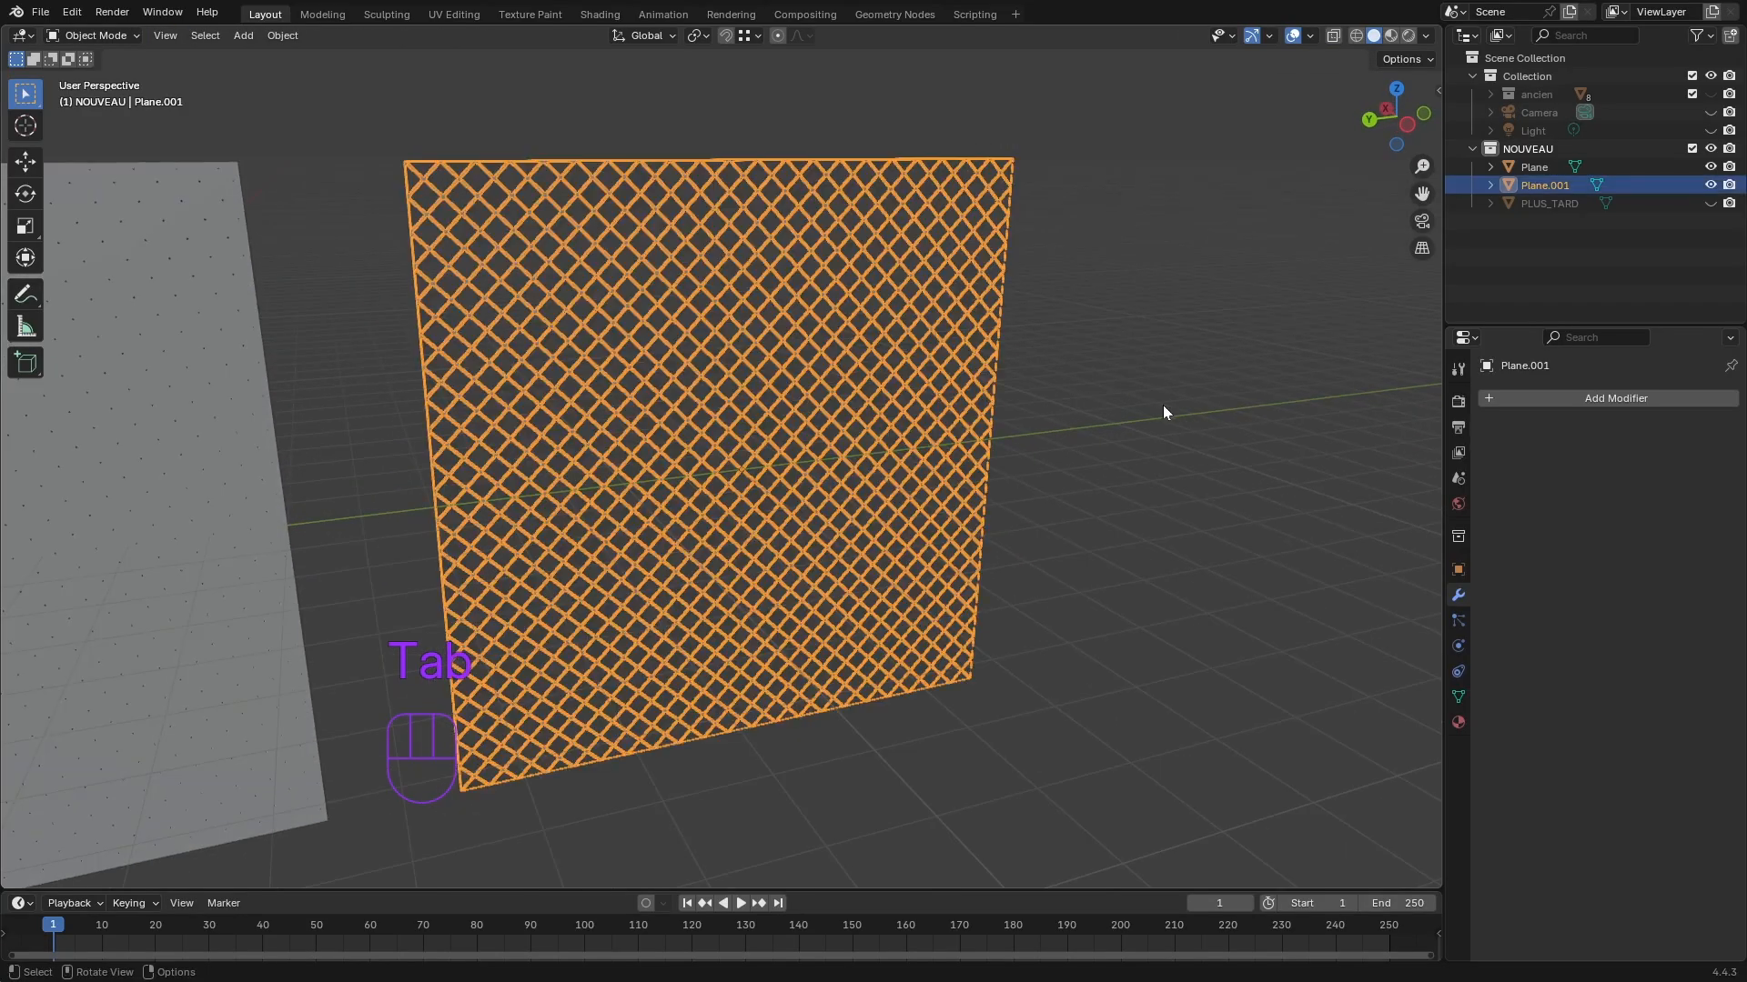
pyautogui.press('n')
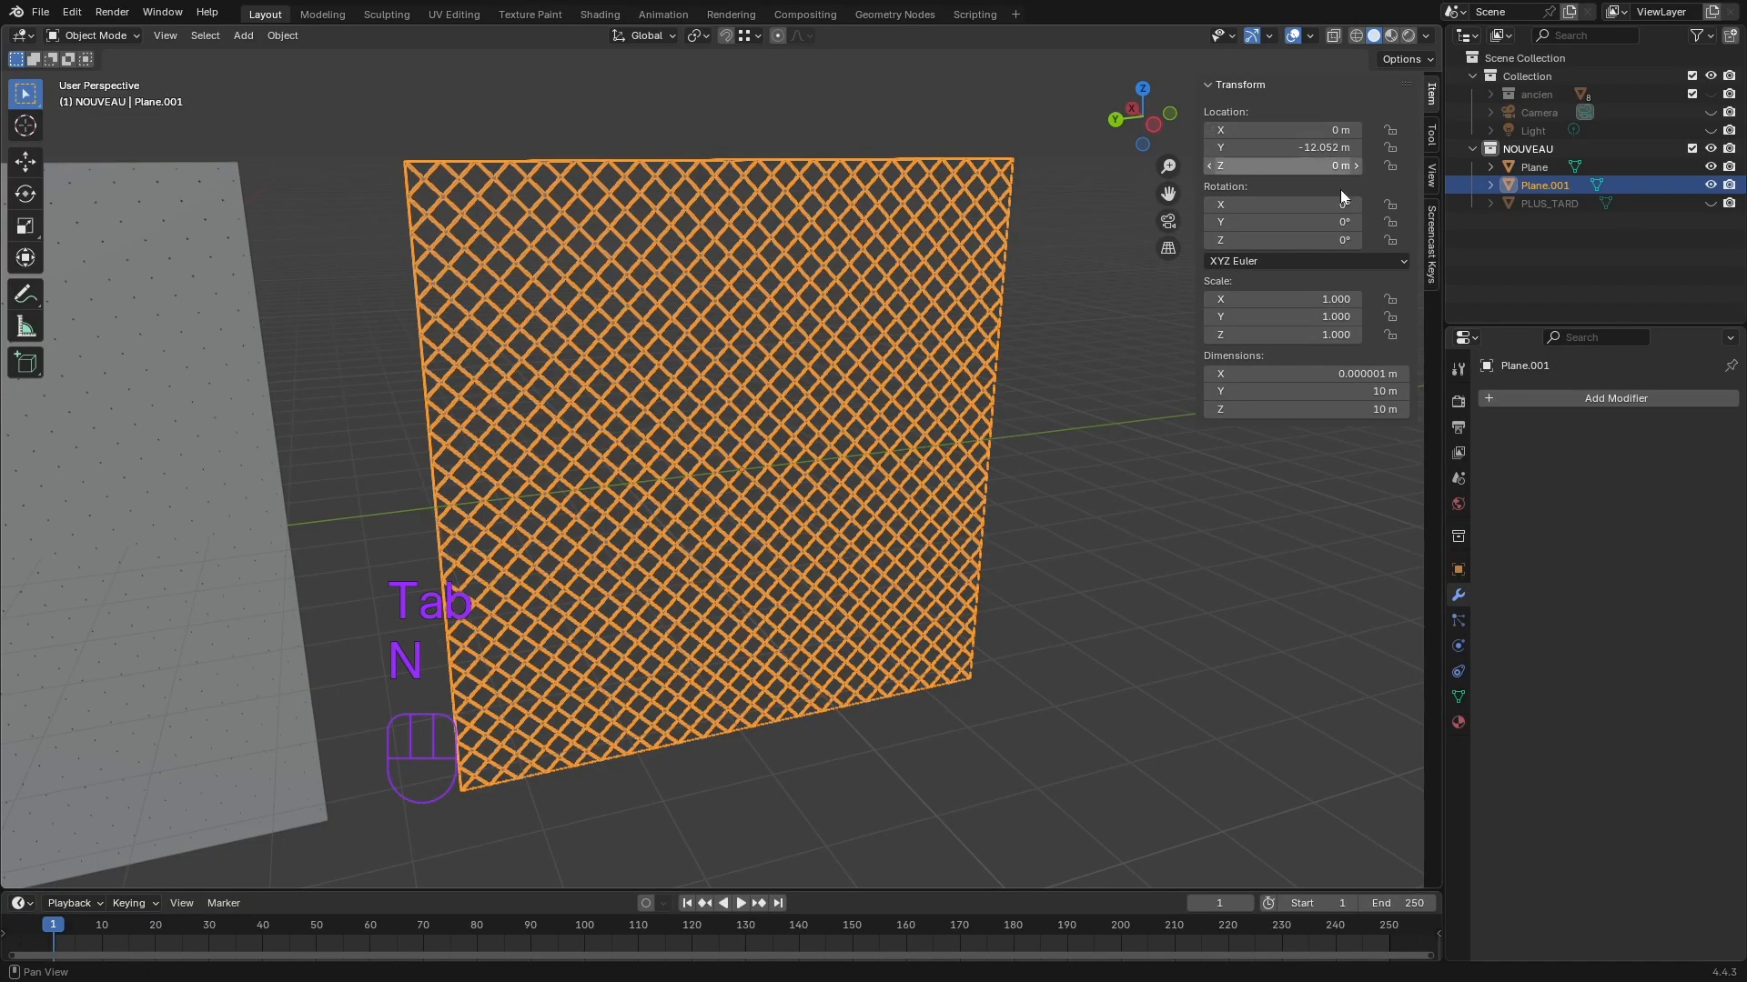
pyautogui.press('Escape')
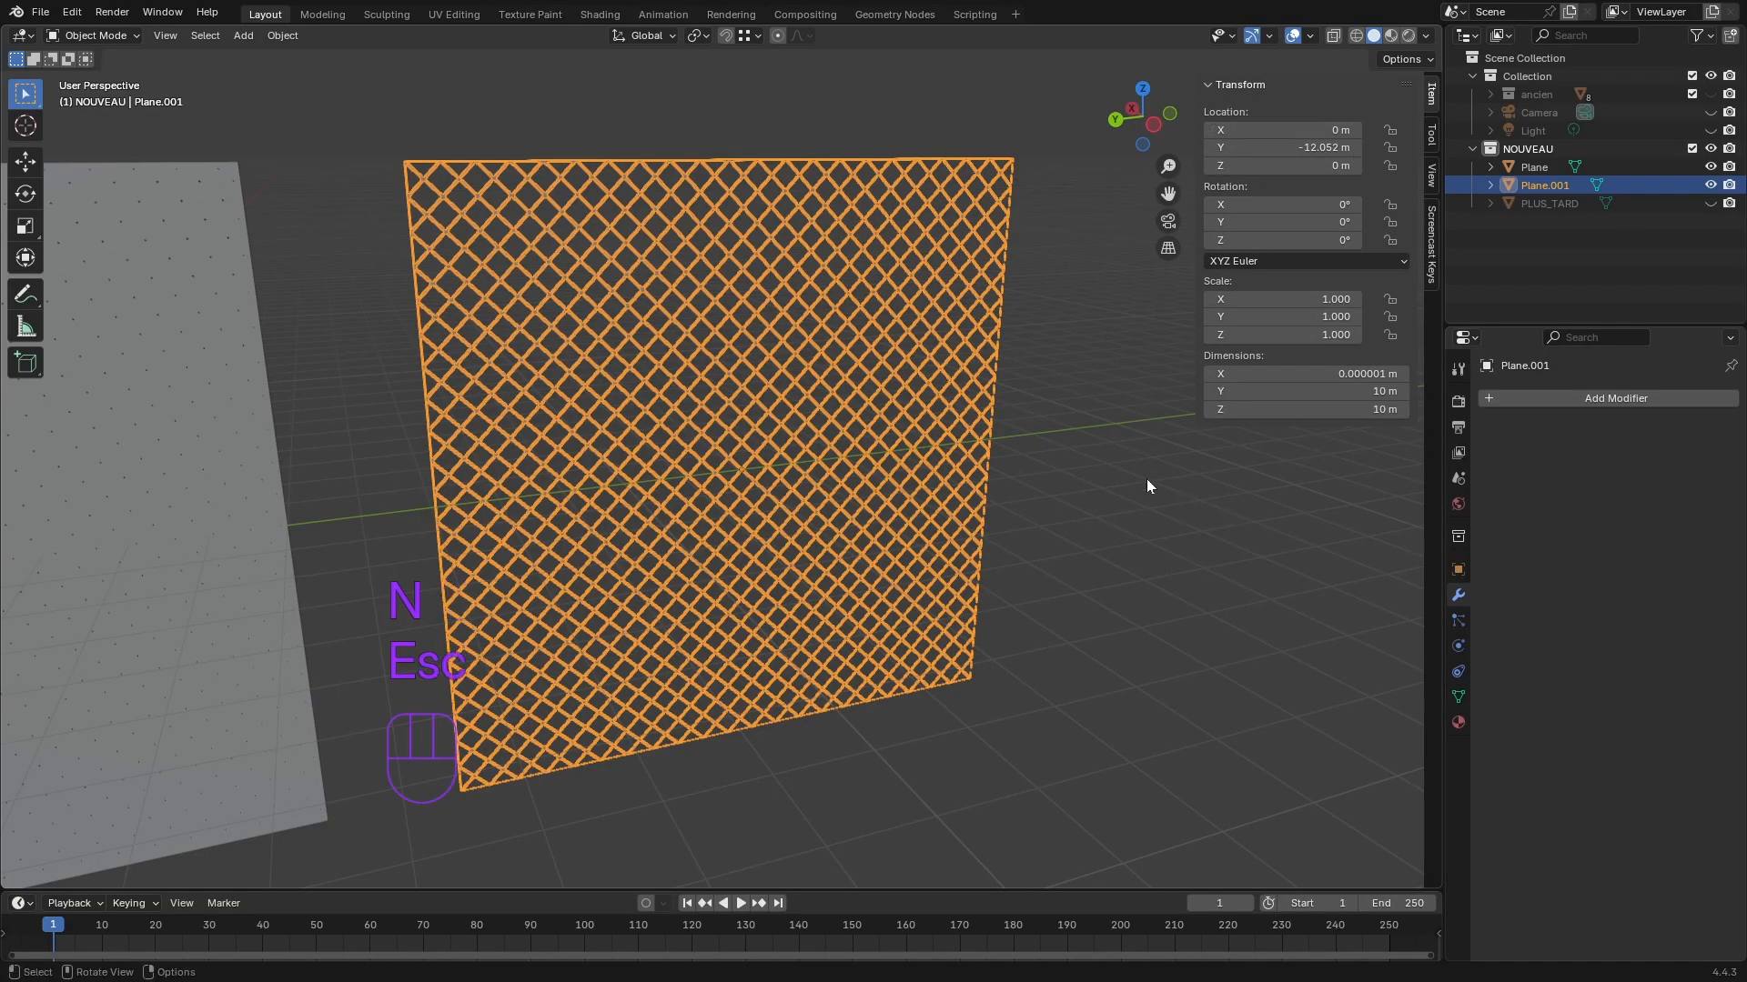
pyautogui.press('n')
pyautogui.moveTo(1146, 478); pyautogui.dragTo(866, 537, button='middle')
pyautogui.moveTo(811, 127); pyautogui.dragTo(700, 149, button='middle')
pyautogui.moveTo(693, 410); pyautogui.dragTo(449, 334, button='middle')
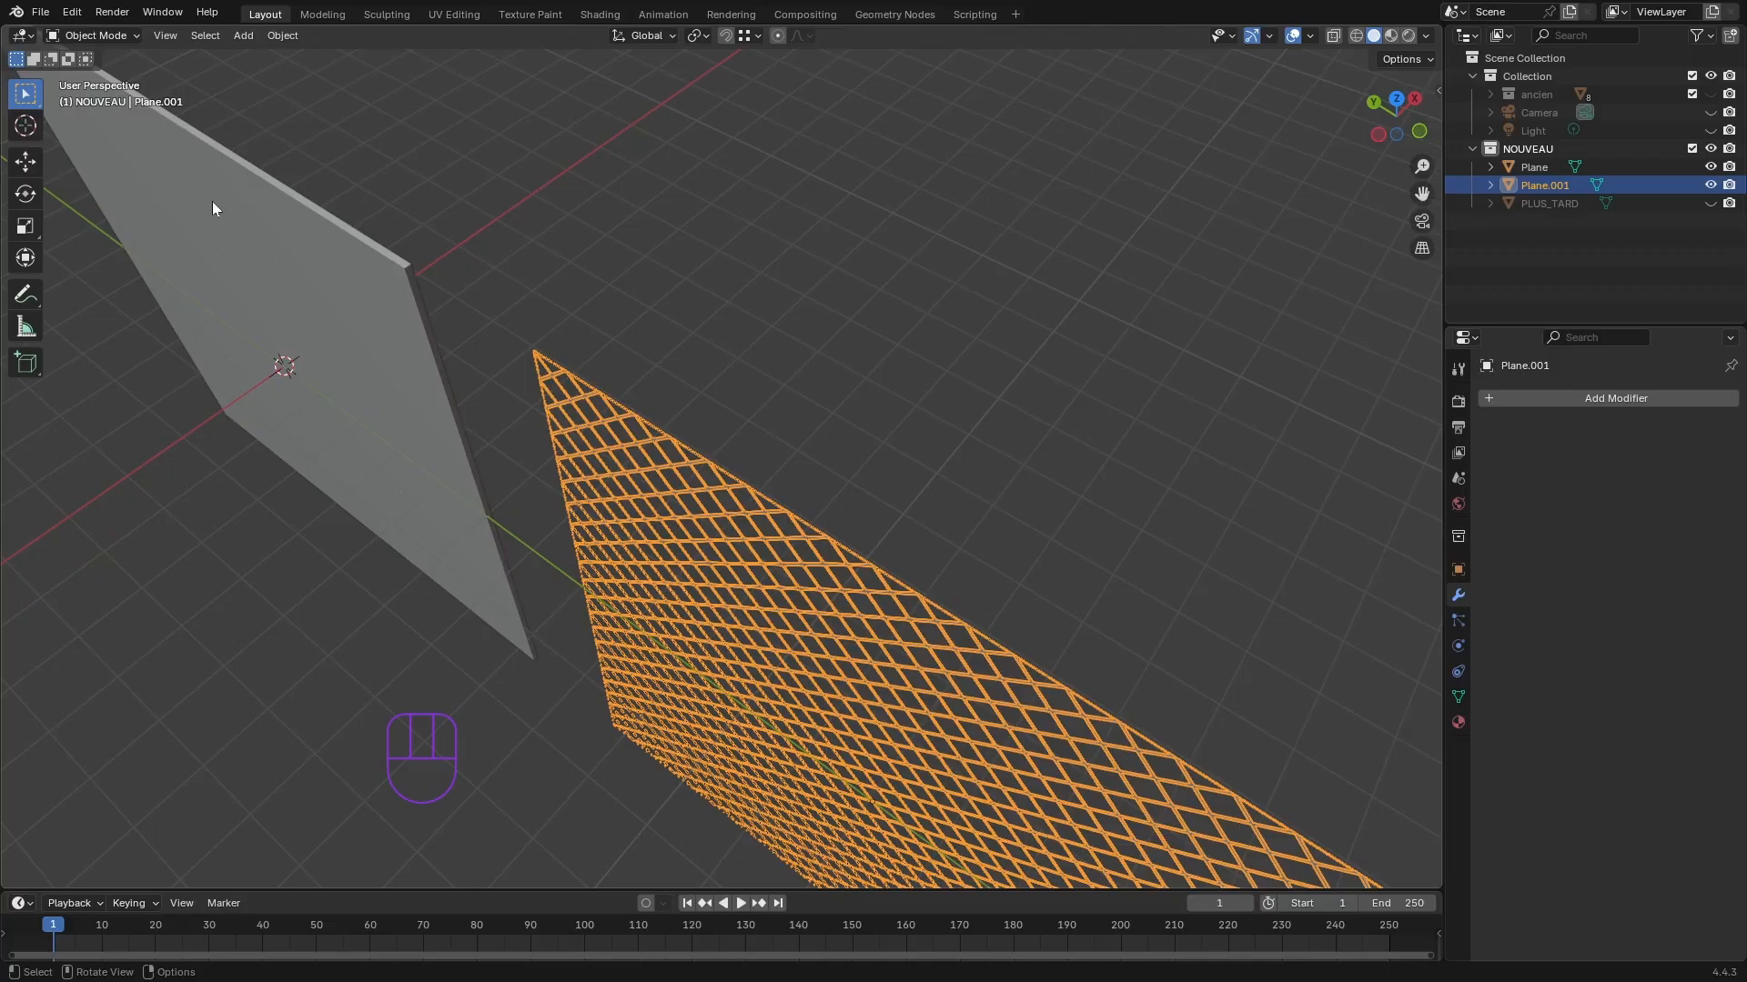
pyautogui.moveTo(217, 207); pyautogui.dragTo(794, 426, button='middle')
# - Extrude all faces of the lattice Plane.001 0.1 m along their normal in Edit Mode to give it thickness
pyautogui.press('Tab')
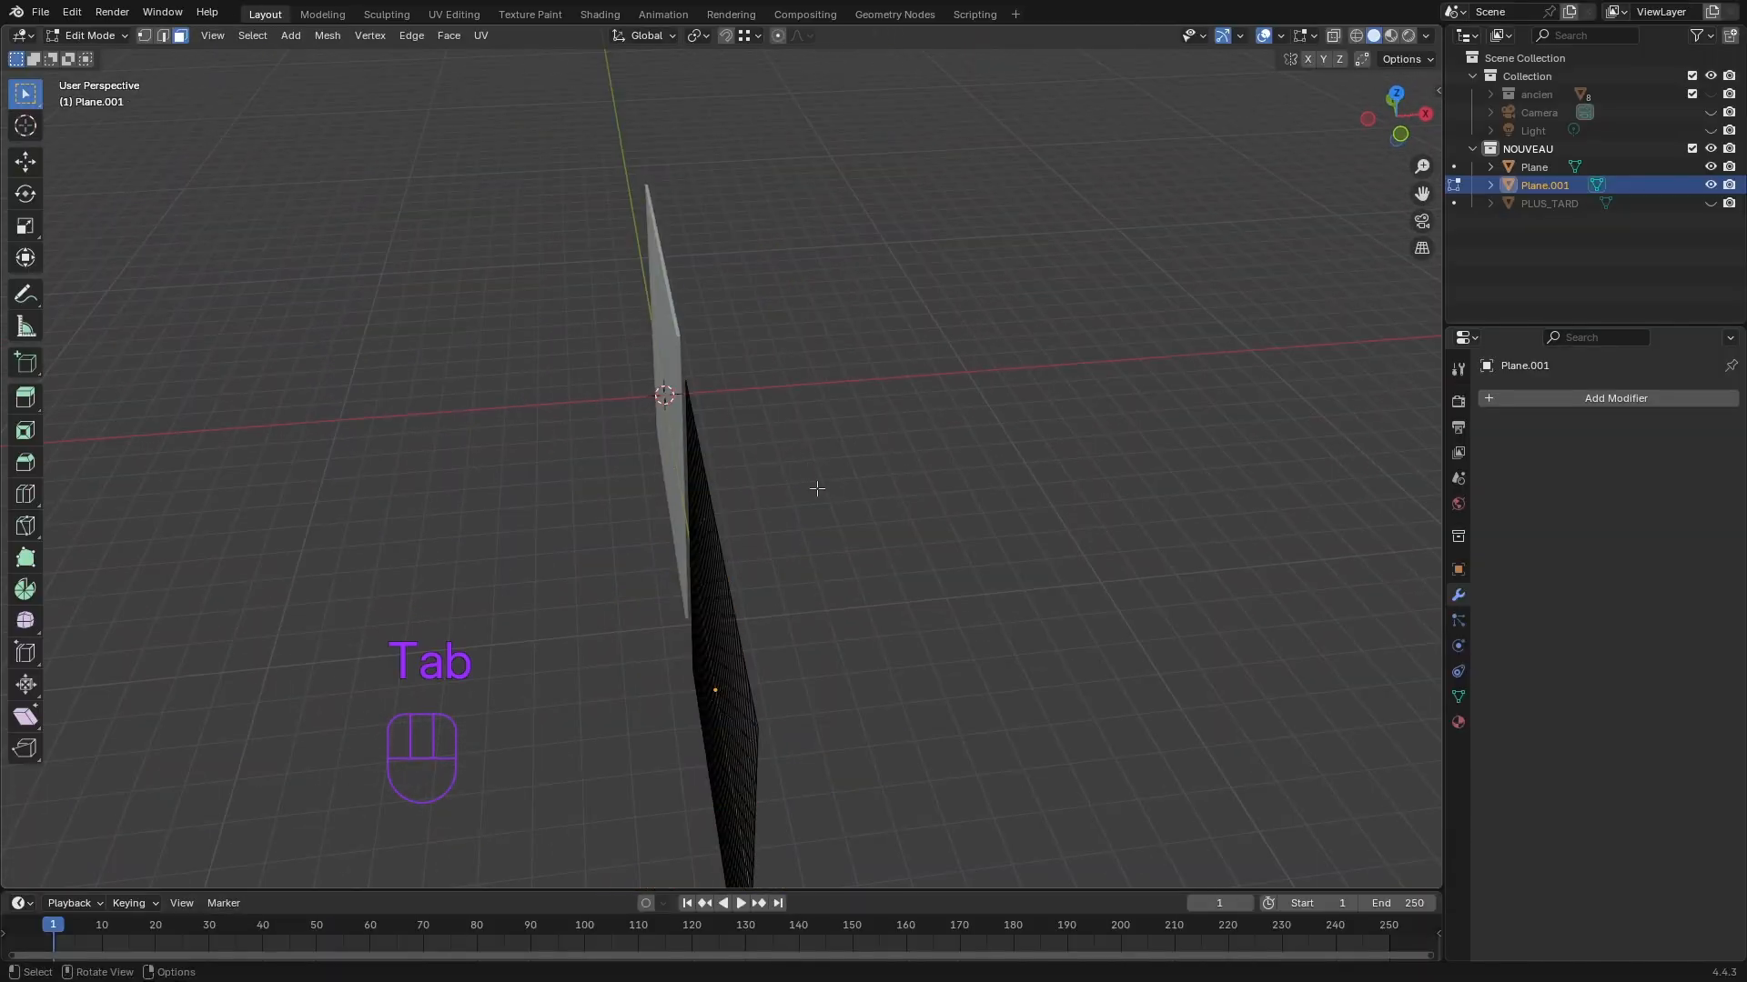
pyautogui.moveTo(813, 486); pyautogui.dragTo(950, 383, button='middle')
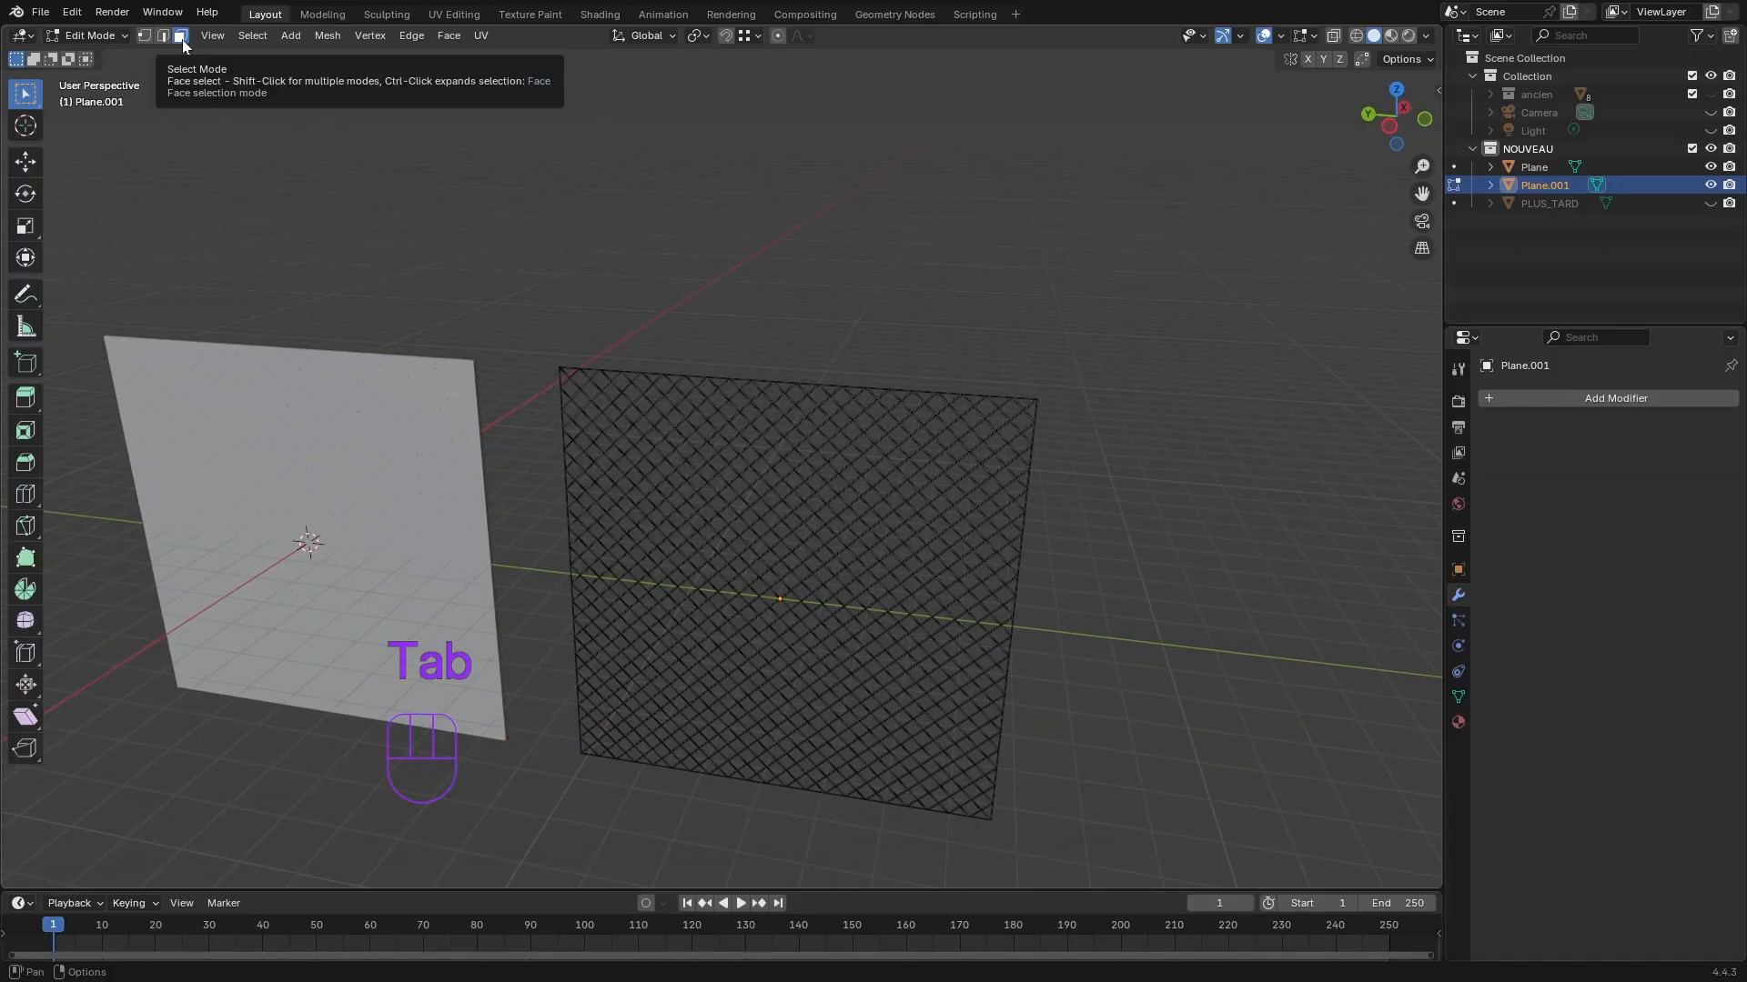
pyautogui.moveTo(783, 464); pyautogui.dragTo(788, 458, button='middle')
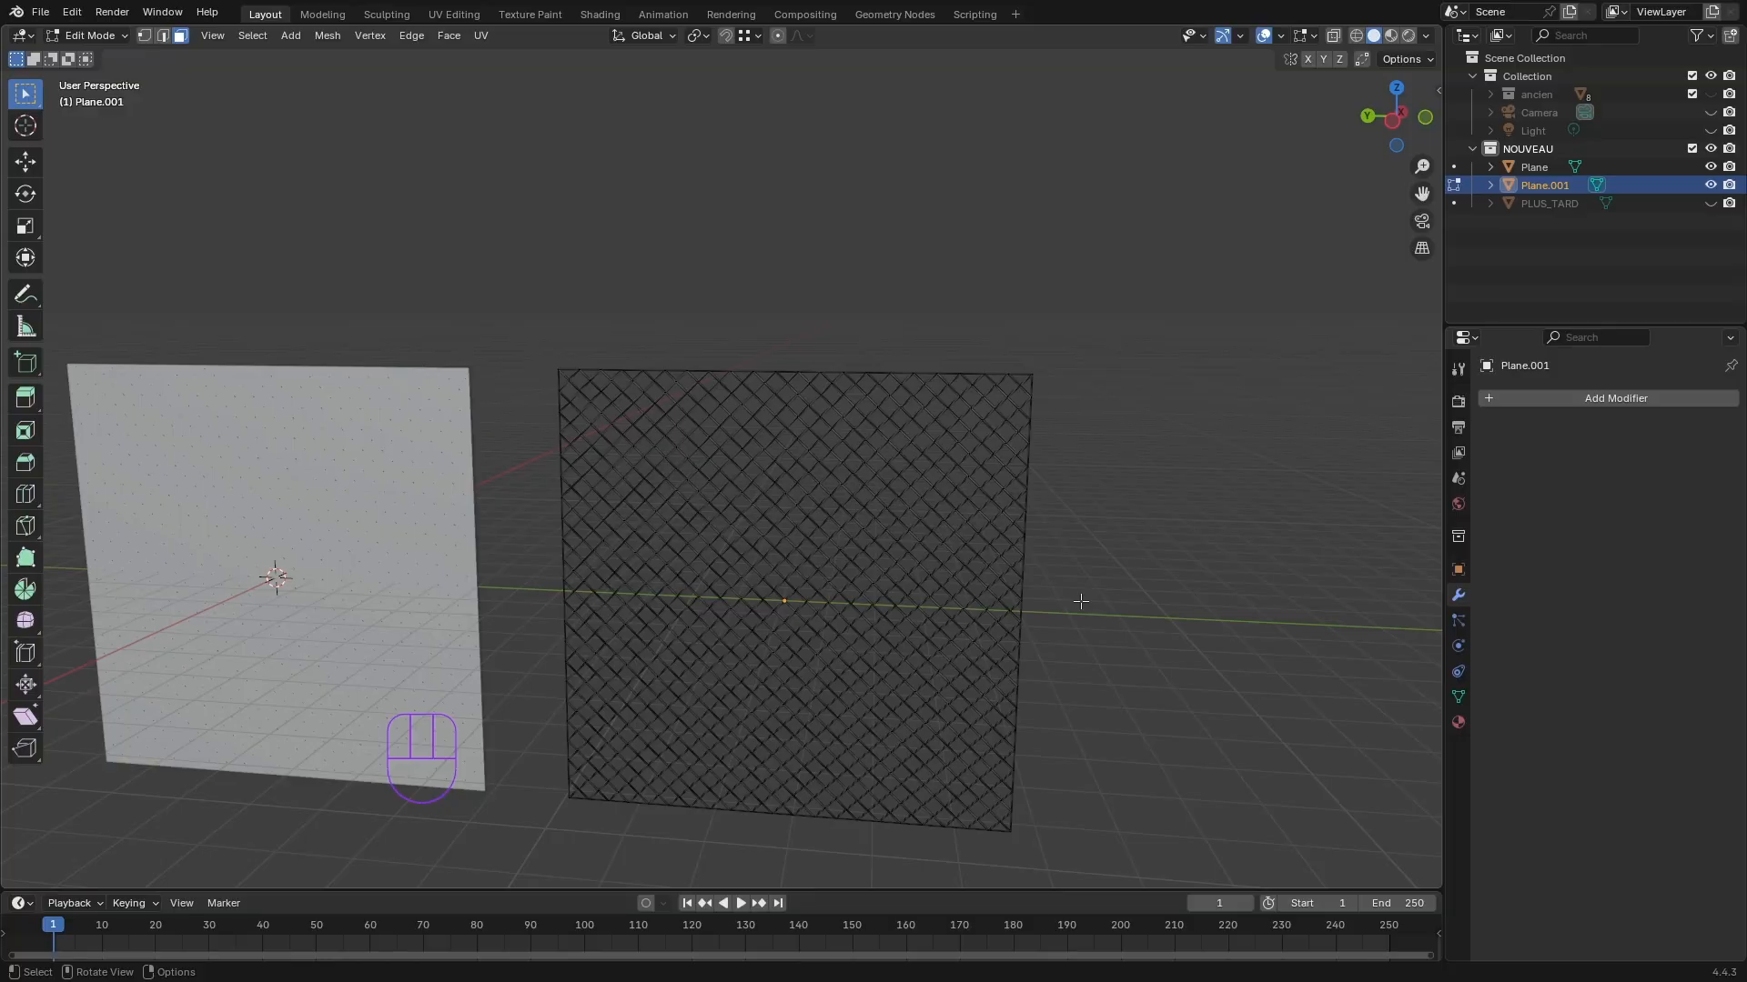
pyautogui.press('a')
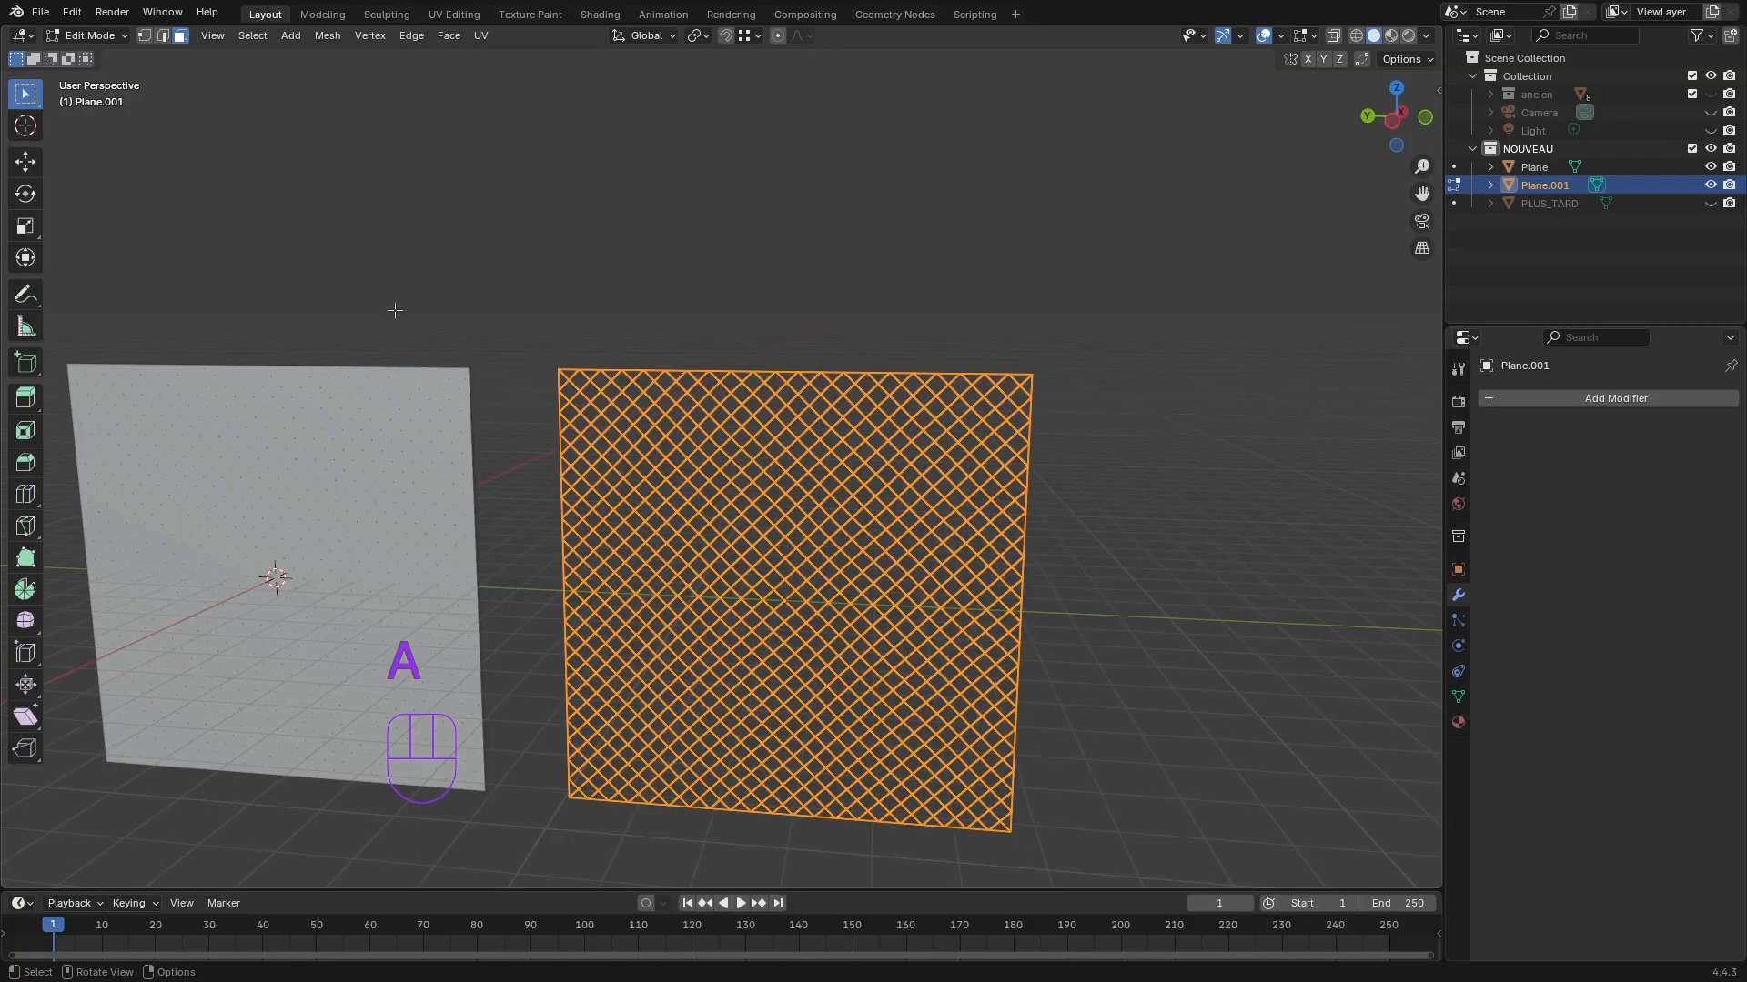
pyautogui.moveTo(1072, 618); pyautogui.dragTo(871, 630, button='middle')
pyautogui.press('e')
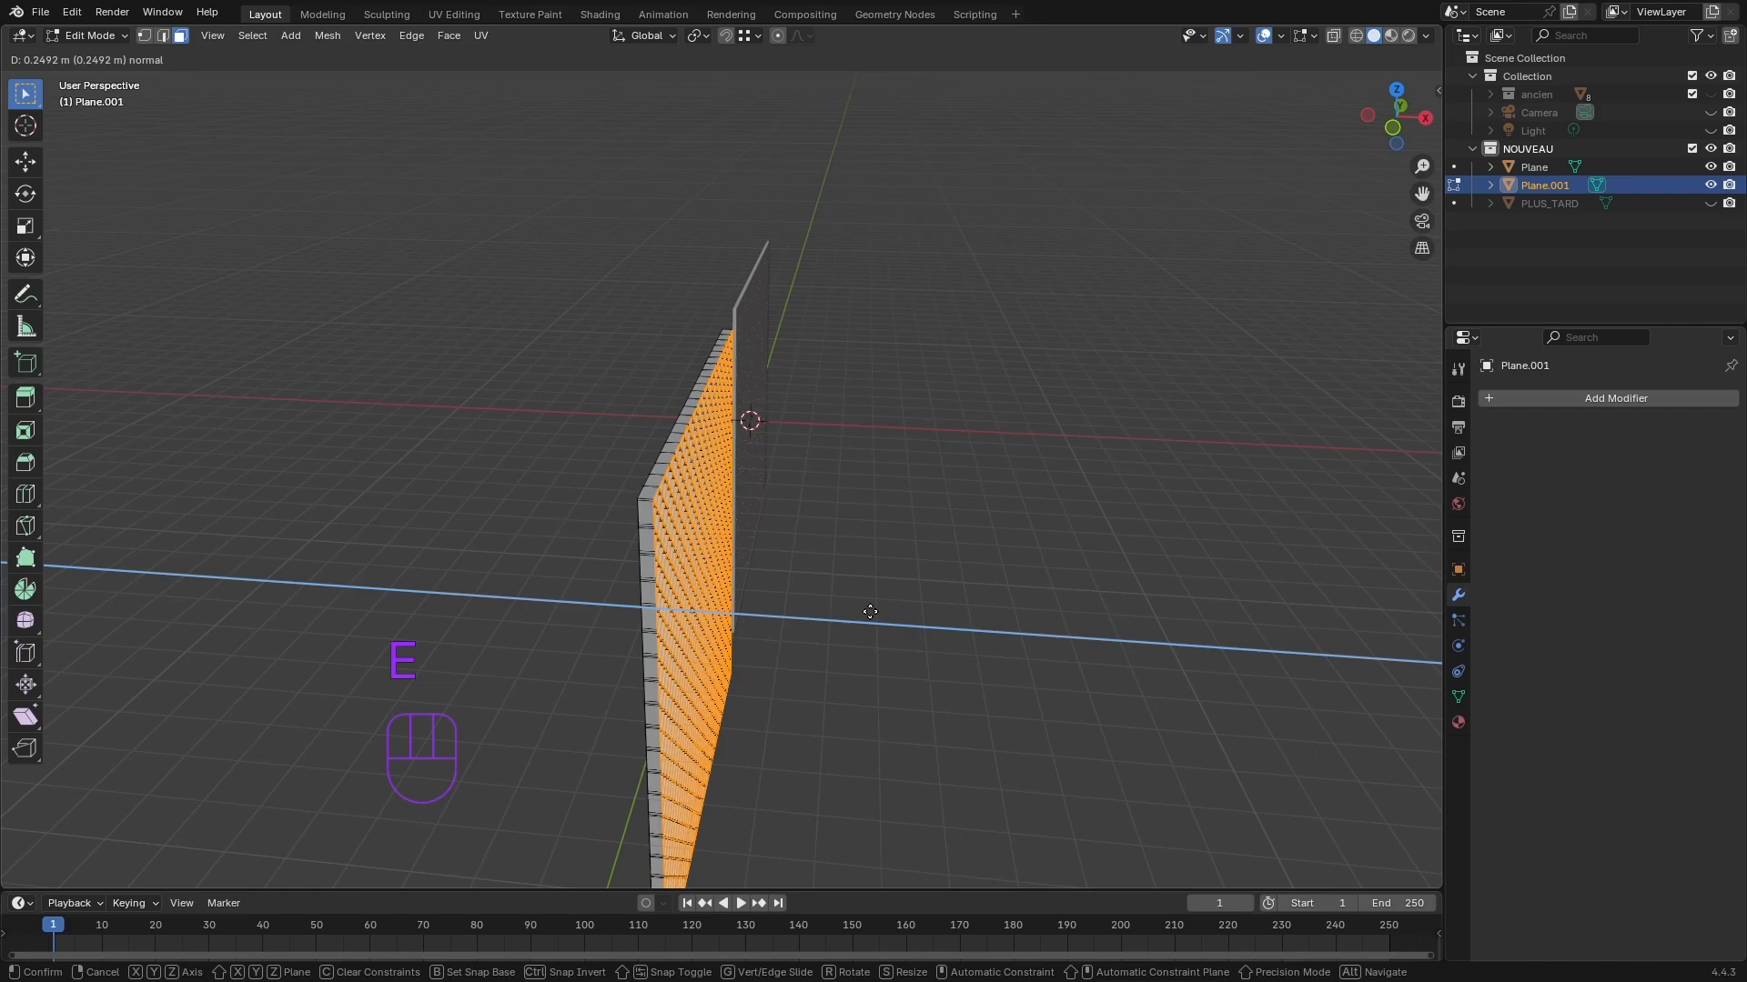
pyautogui.write('0.1')
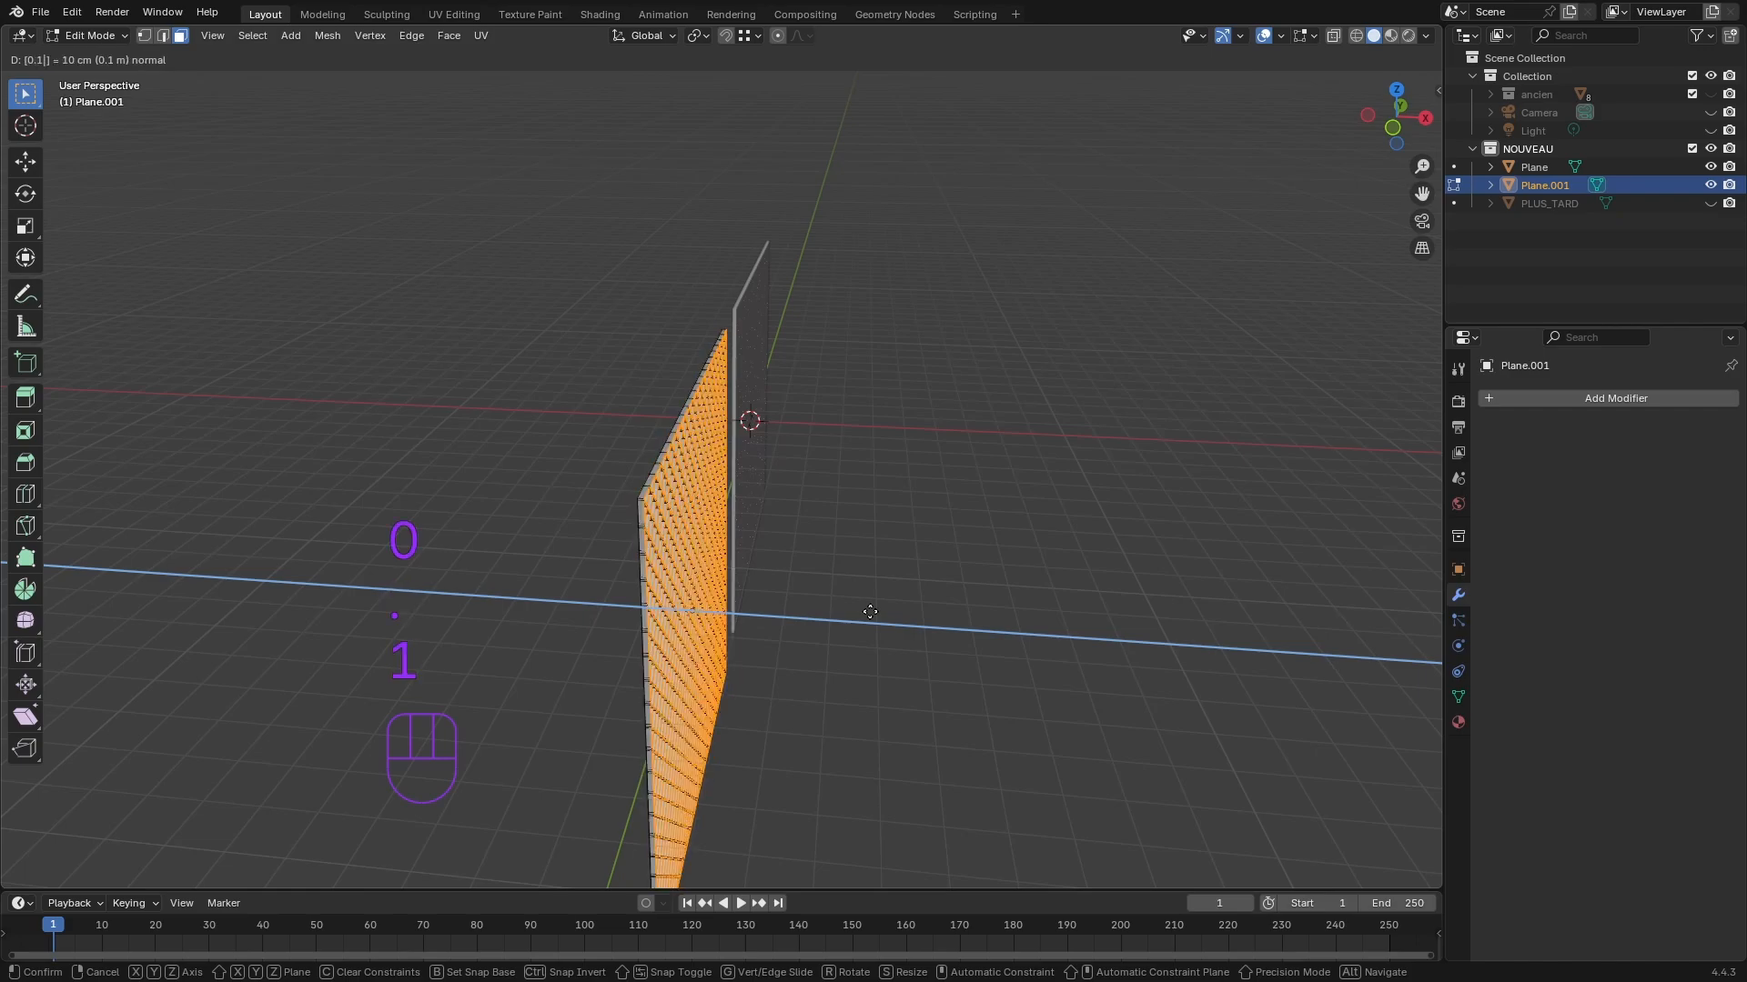
pyautogui.press('Return')
pyautogui.moveTo(869, 611); pyautogui.dragTo(1128, 629, button='middle')
pyautogui.click(1100, 524)
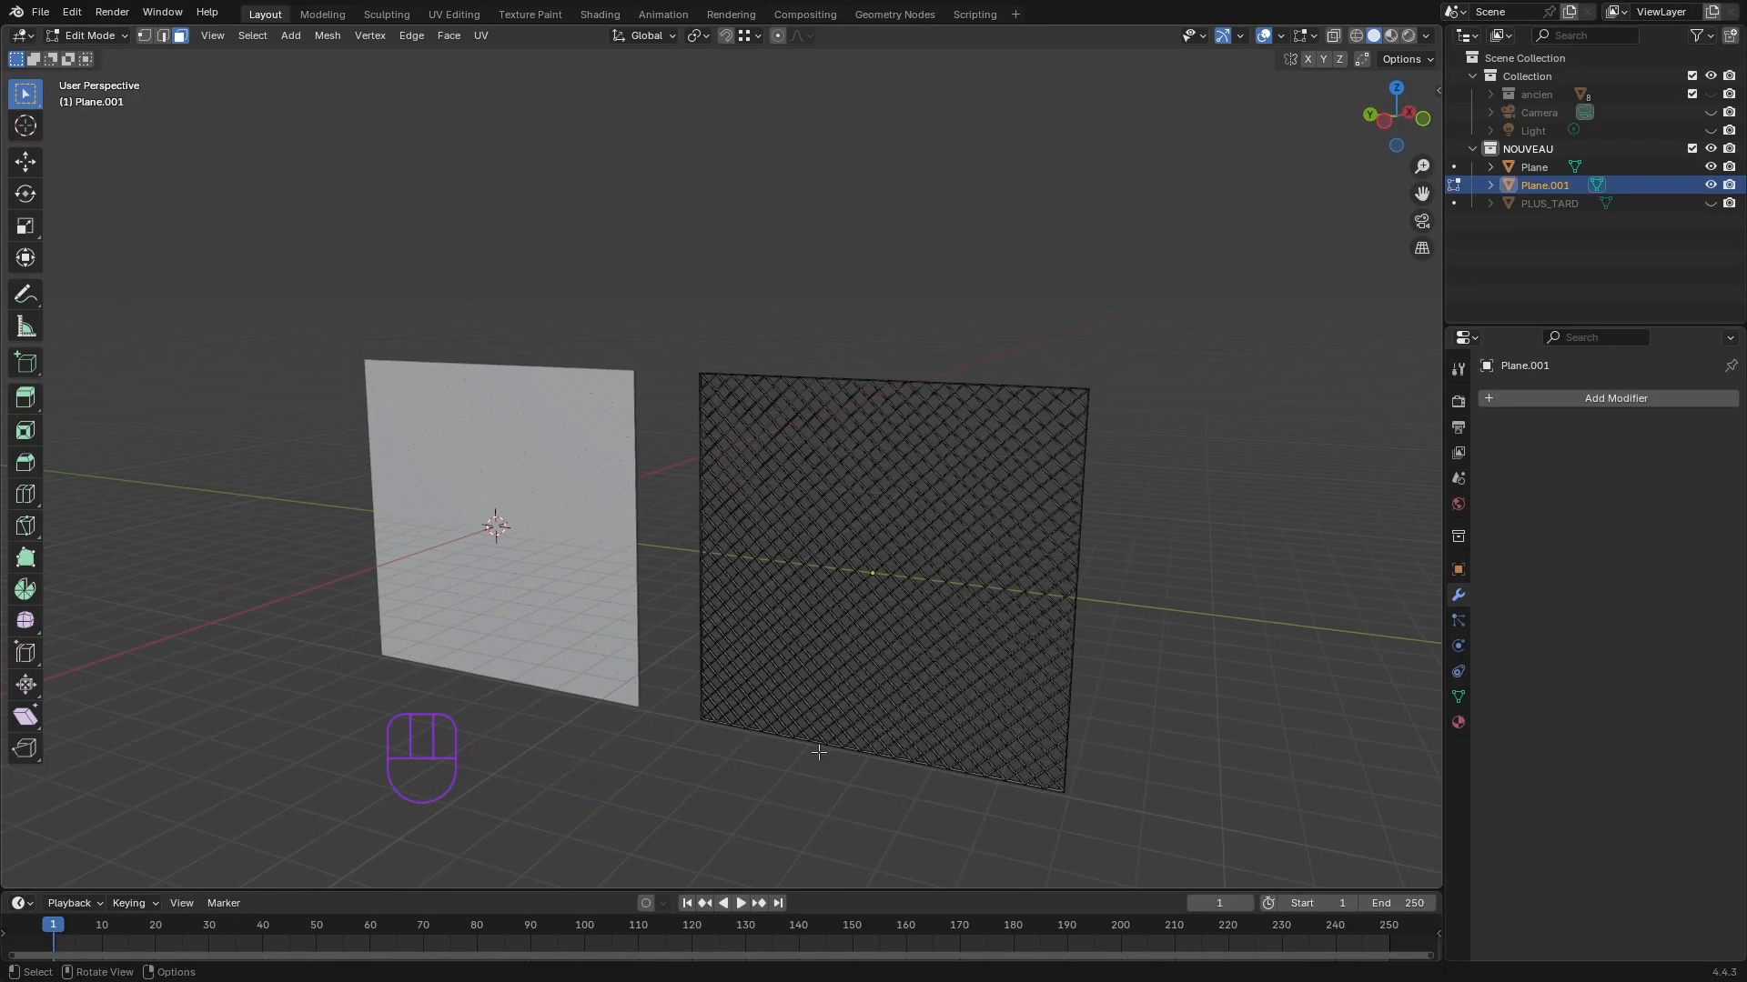
# - Leave Edit Mode on the lattice, deselect it, and view it beside the perforated panel
pyautogui.moveTo(819, 752); pyautogui.dragTo(909, 691, button='middle')
pyautogui.press('Tab')
pyautogui.click(831, 780)
pyautogui.moveTo(939, 445); pyautogui.dragTo(794, 742, button='middle')
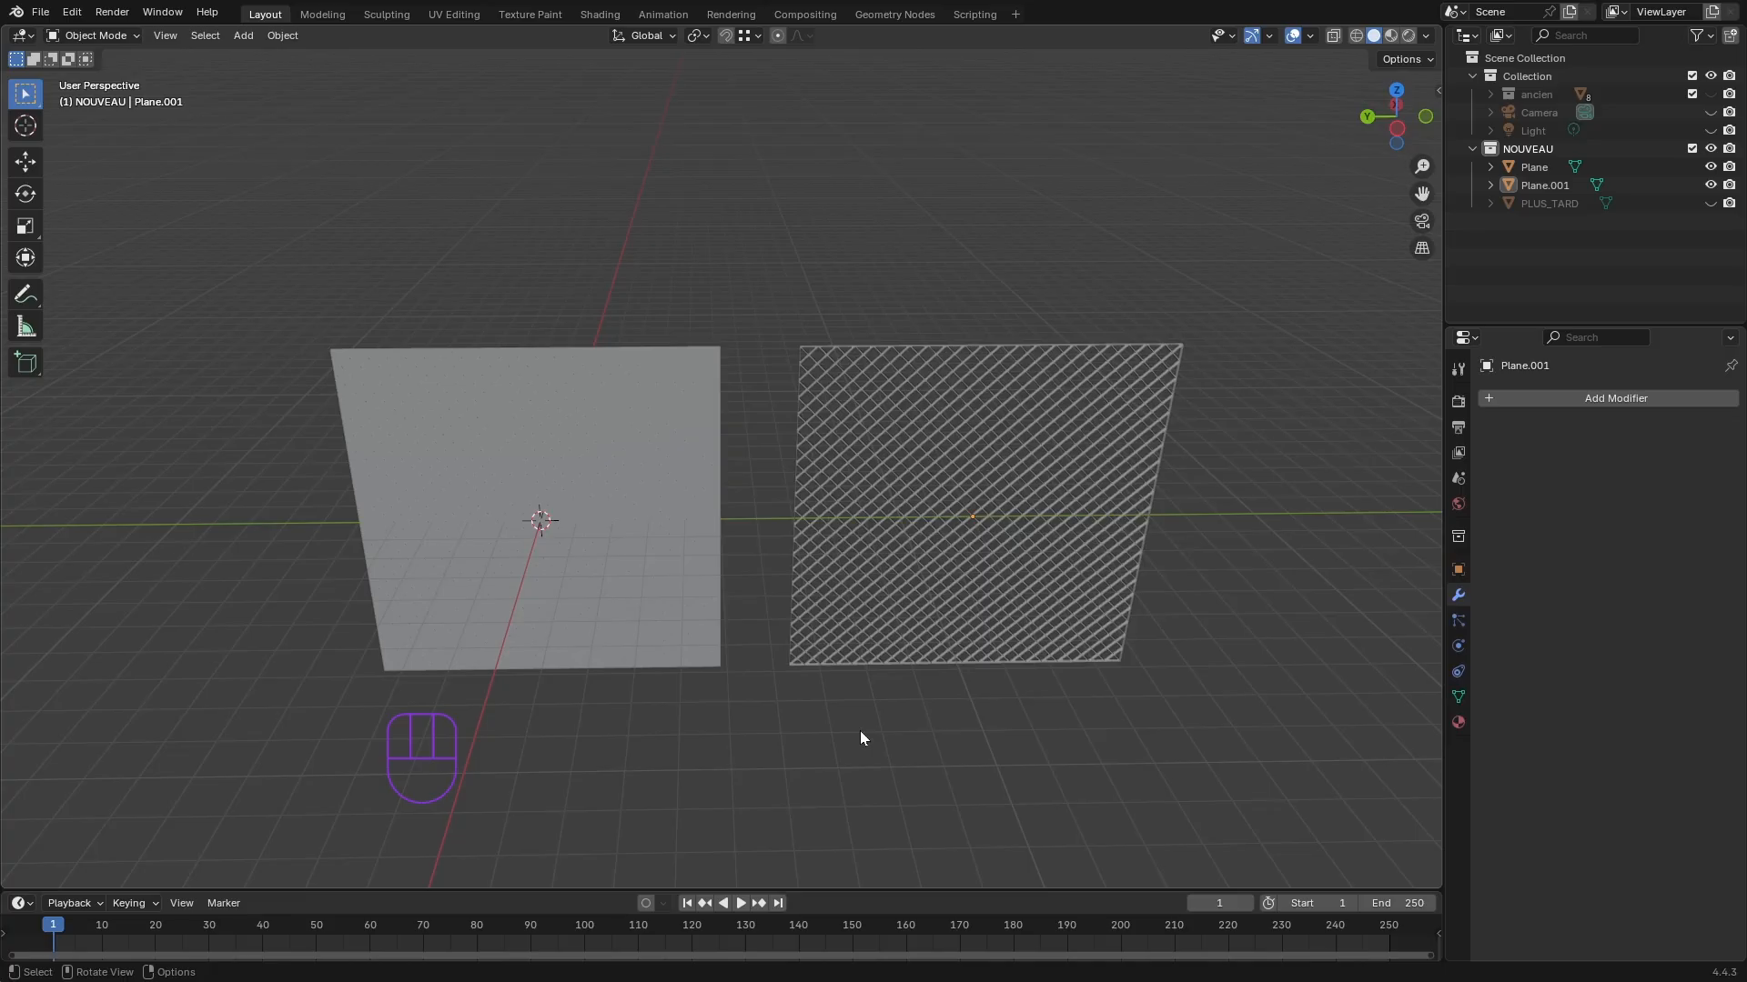
pyautogui.moveTo(860, 730); pyautogui.dragTo(893, 719, button='middle')
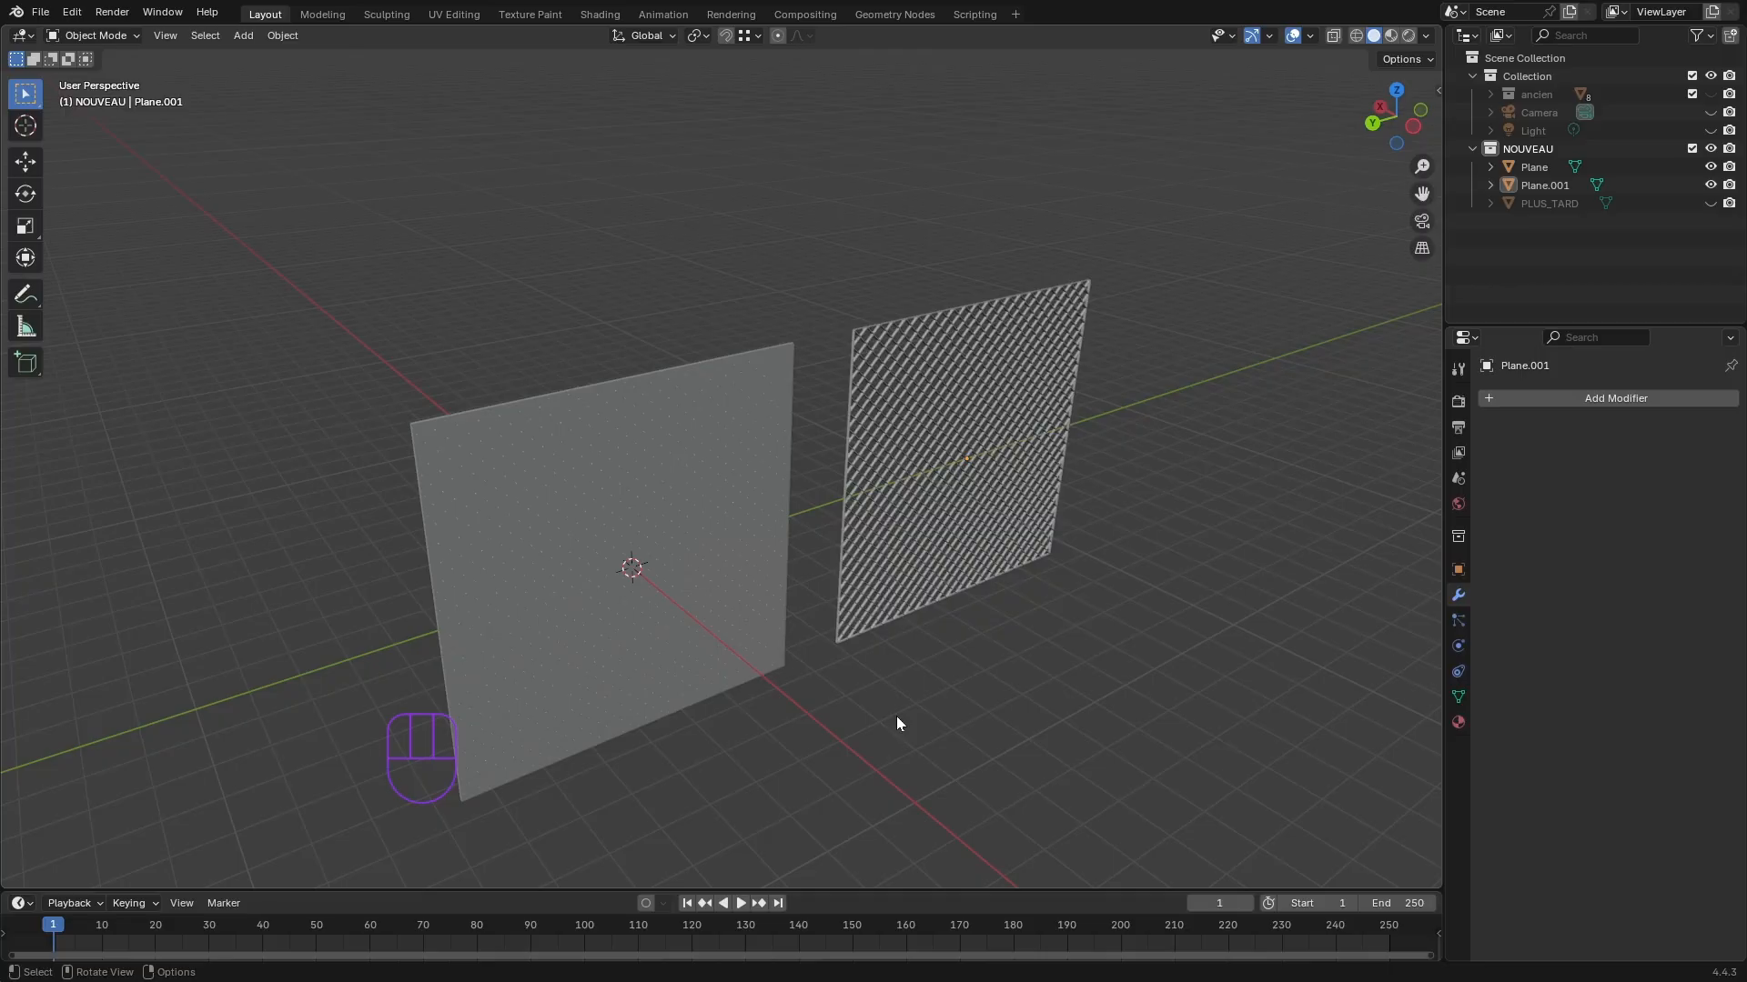
# - Add a Simple Deform modifier to the perforated panel and set it to Bend around the Y axis
pyautogui.moveTo(926, 718); pyautogui.dragTo(796, 615, button='middle')
pyautogui.scroll(2, 732, 492)
pyautogui.click(718, 449)
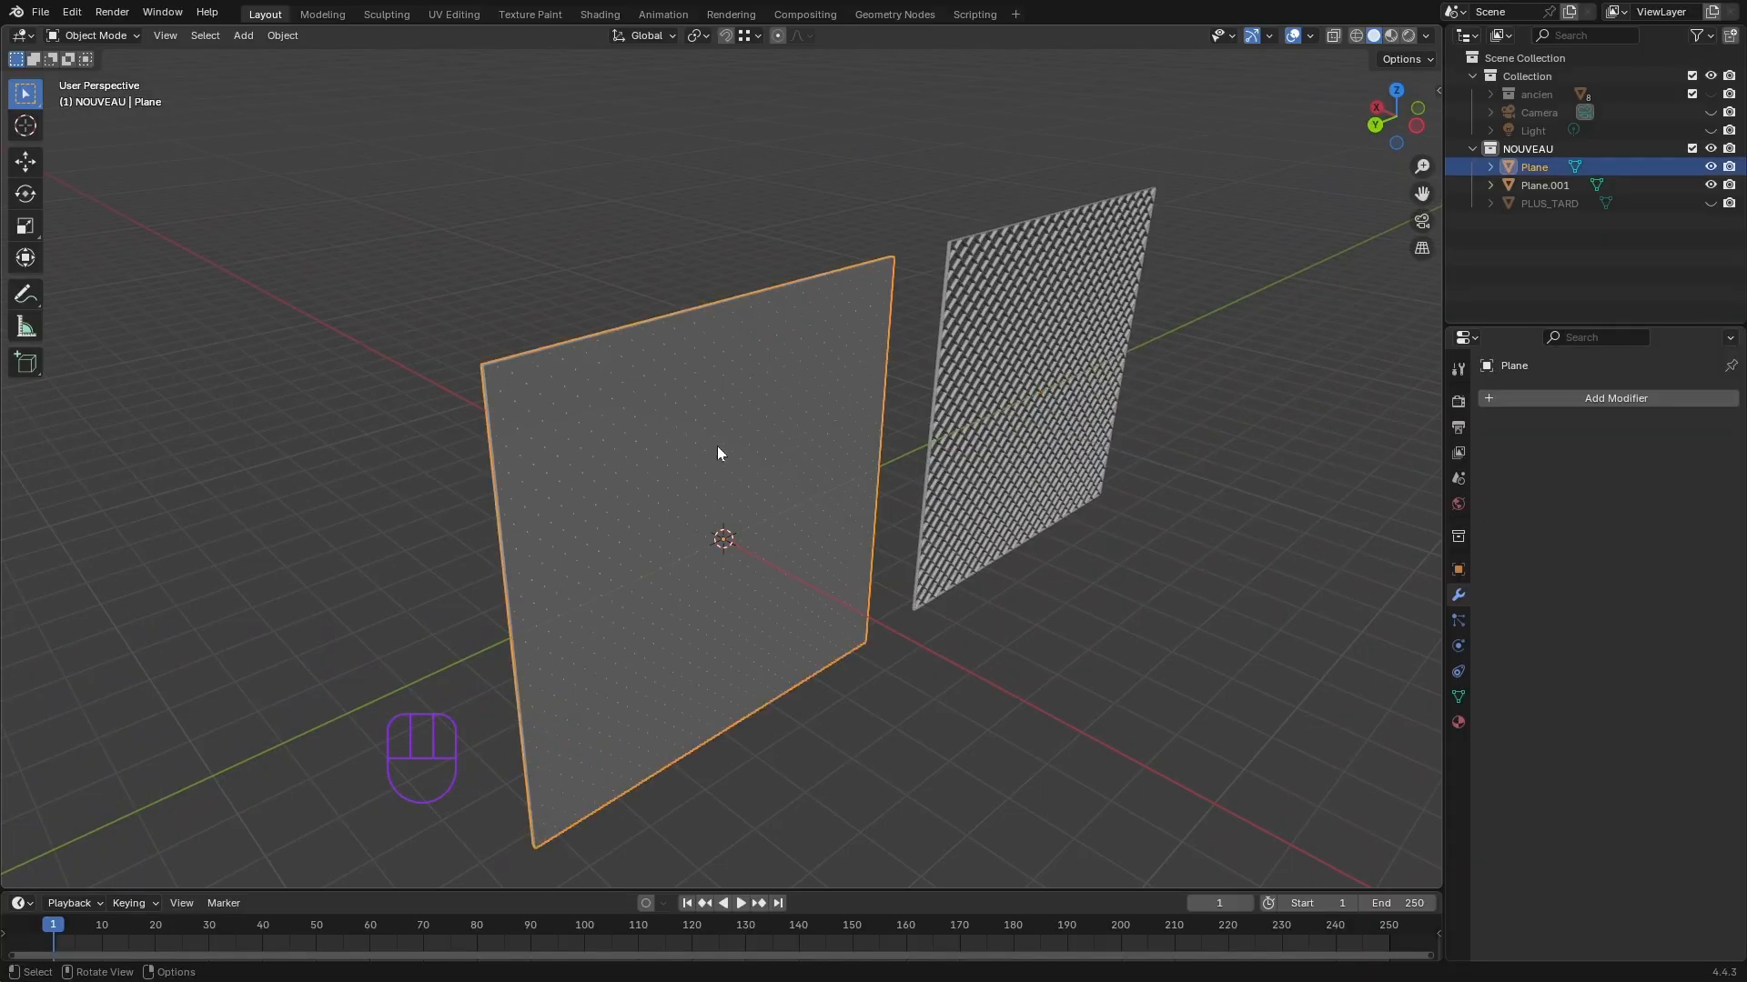
pyautogui.moveTo(1168, 570); pyautogui.dragTo(1143, 560, button='middle')
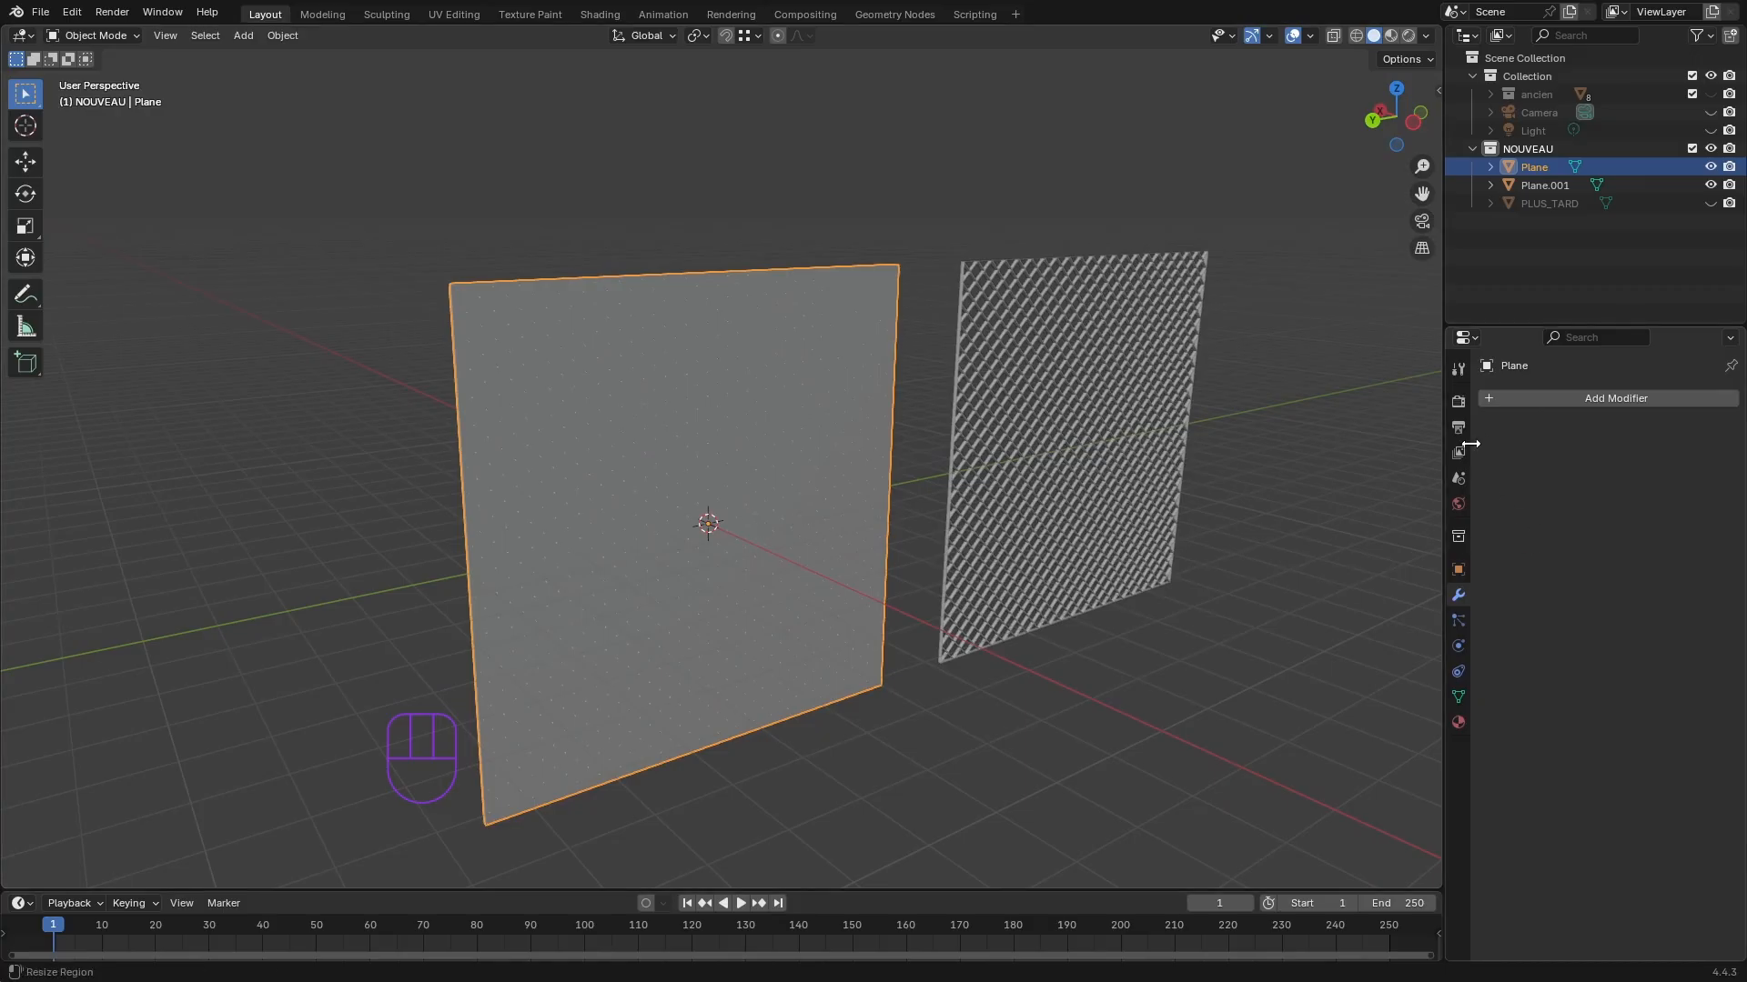
pyautogui.click(1488, 397)
pyautogui.moveTo(1472, 415)
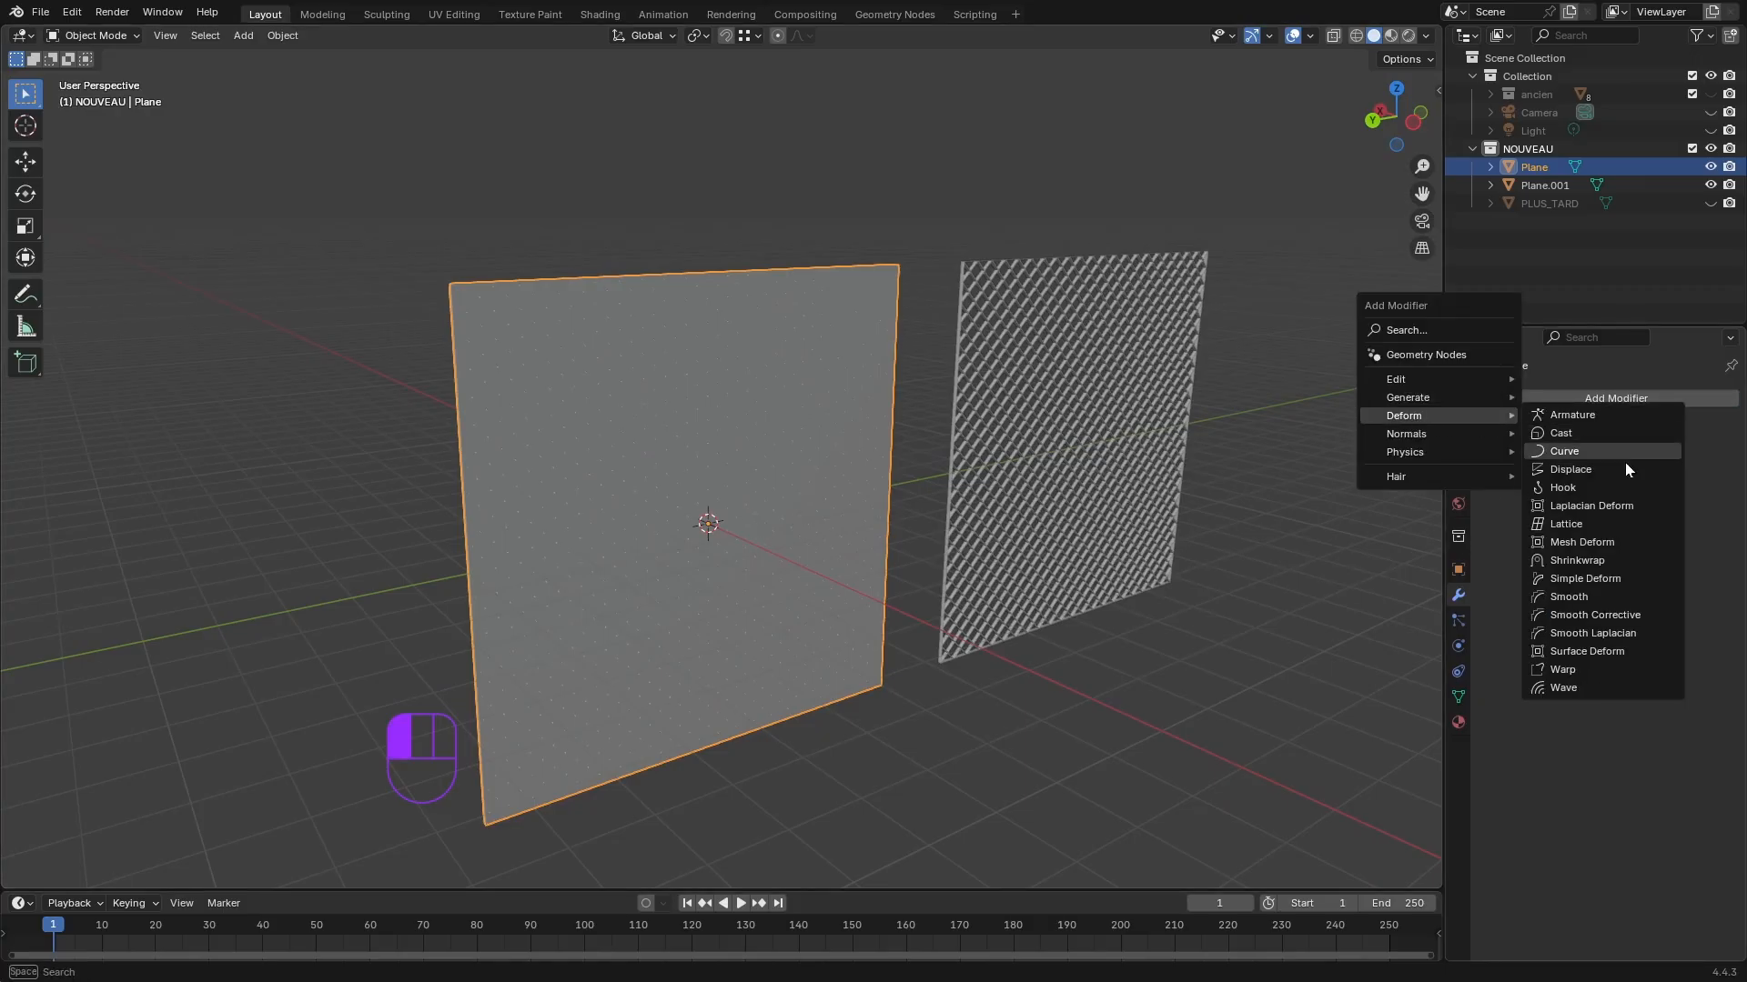
pyautogui.click(1585, 580)
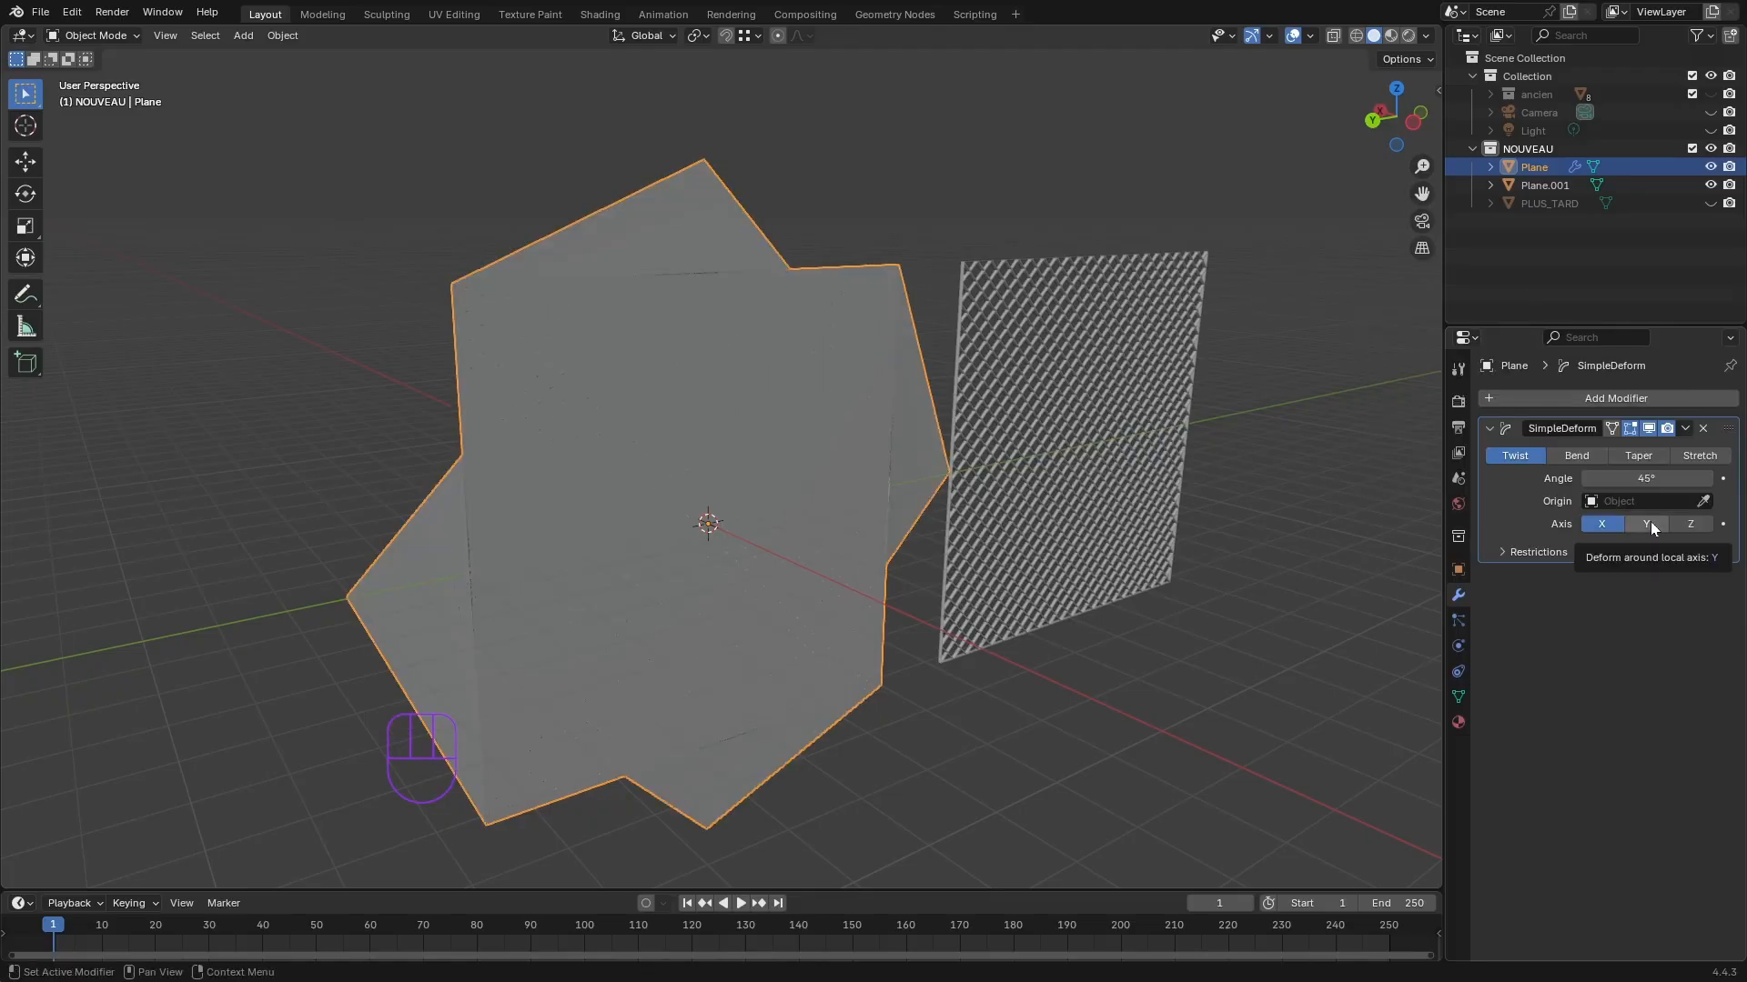
pyautogui.click(1578, 457)
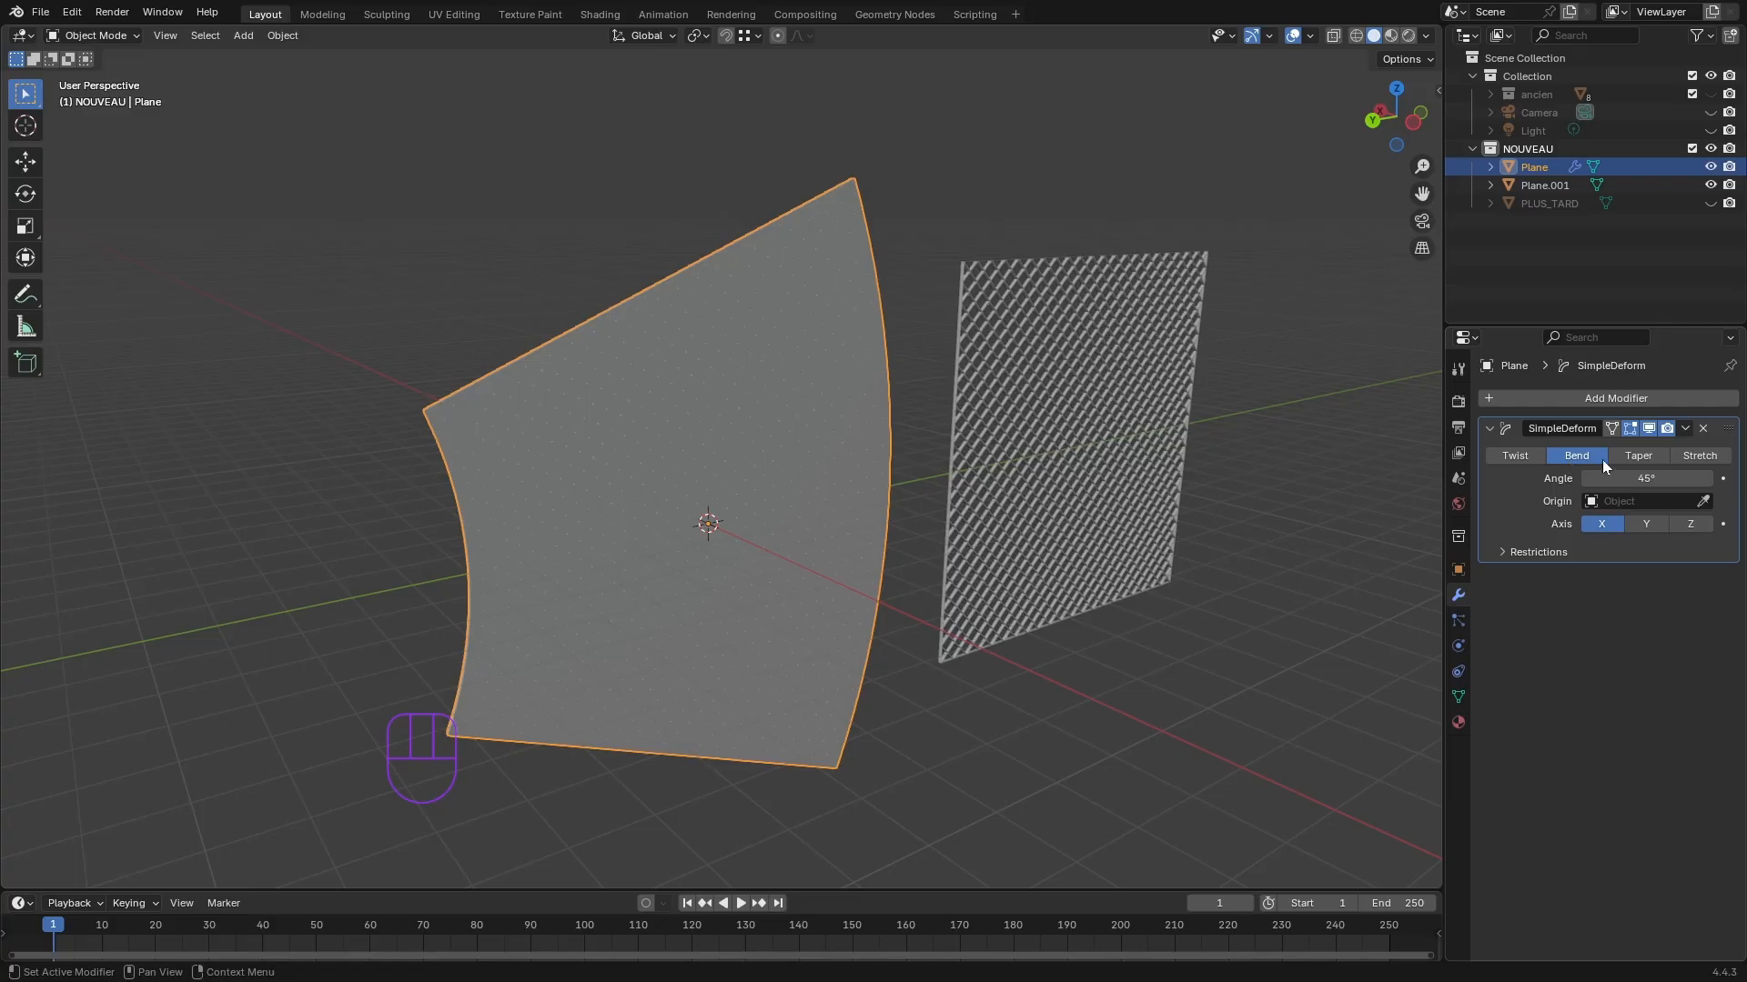
pyautogui.click(1645, 525)
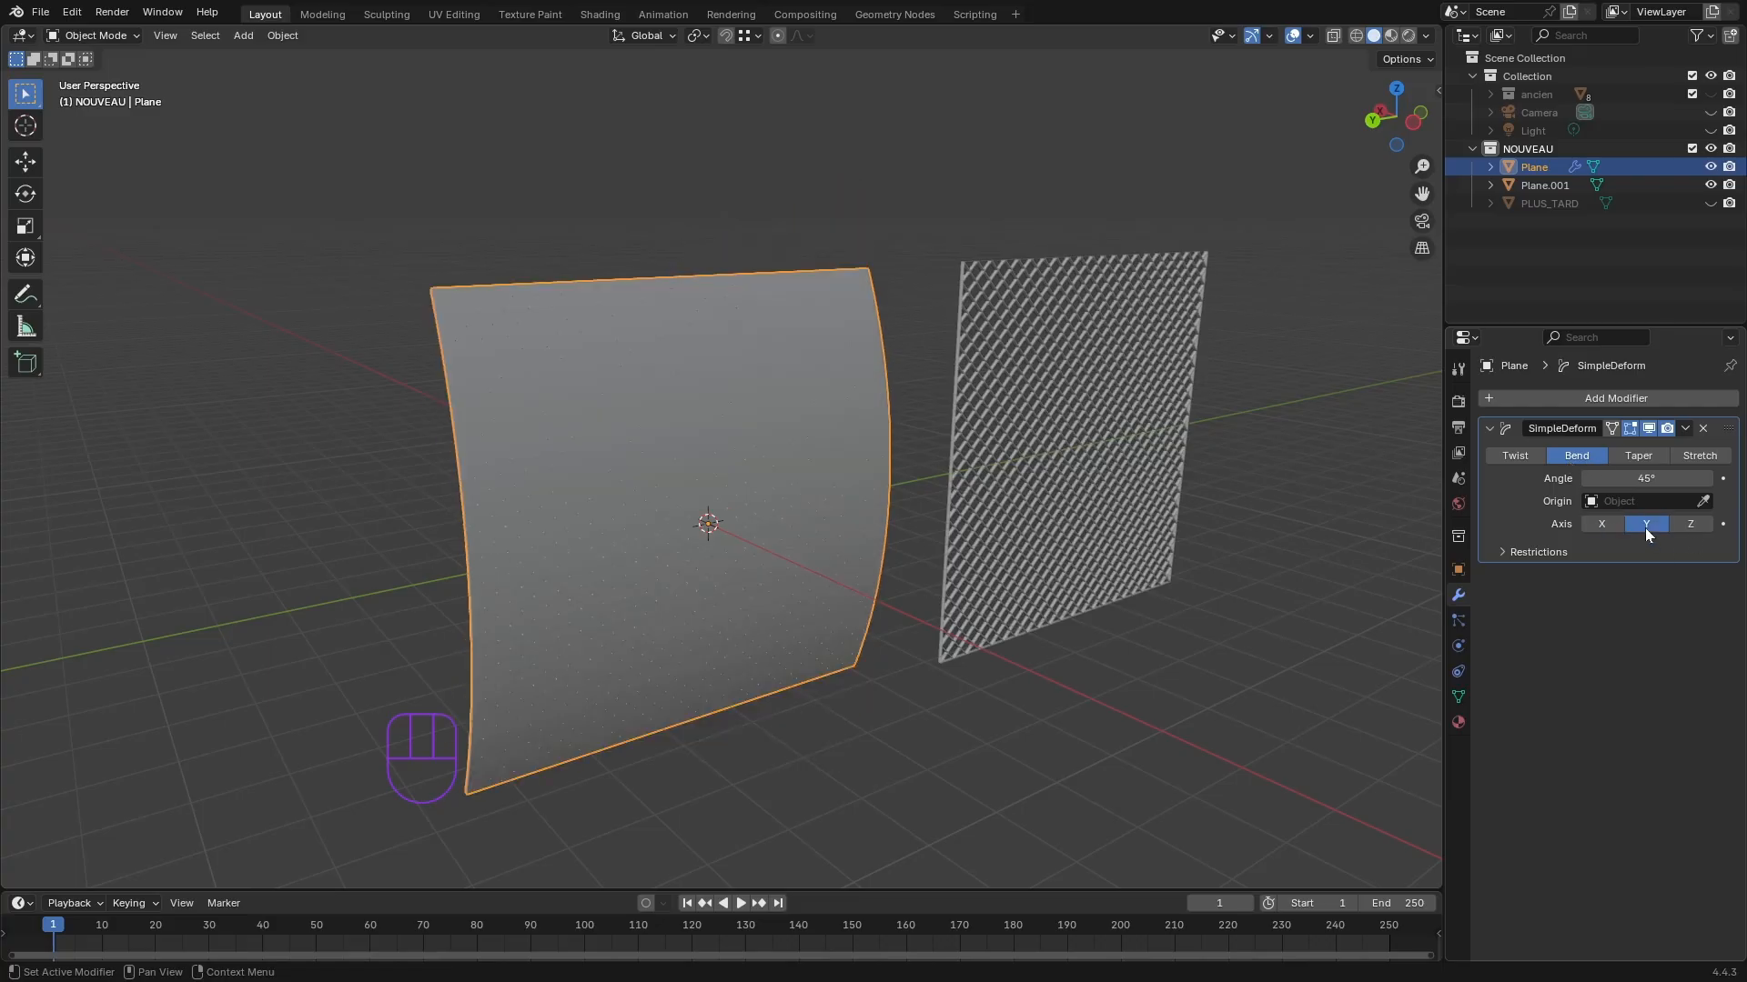
pyautogui.moveTo(1173, 671); pyautogui.dragTo(1041, 701, button='middle')
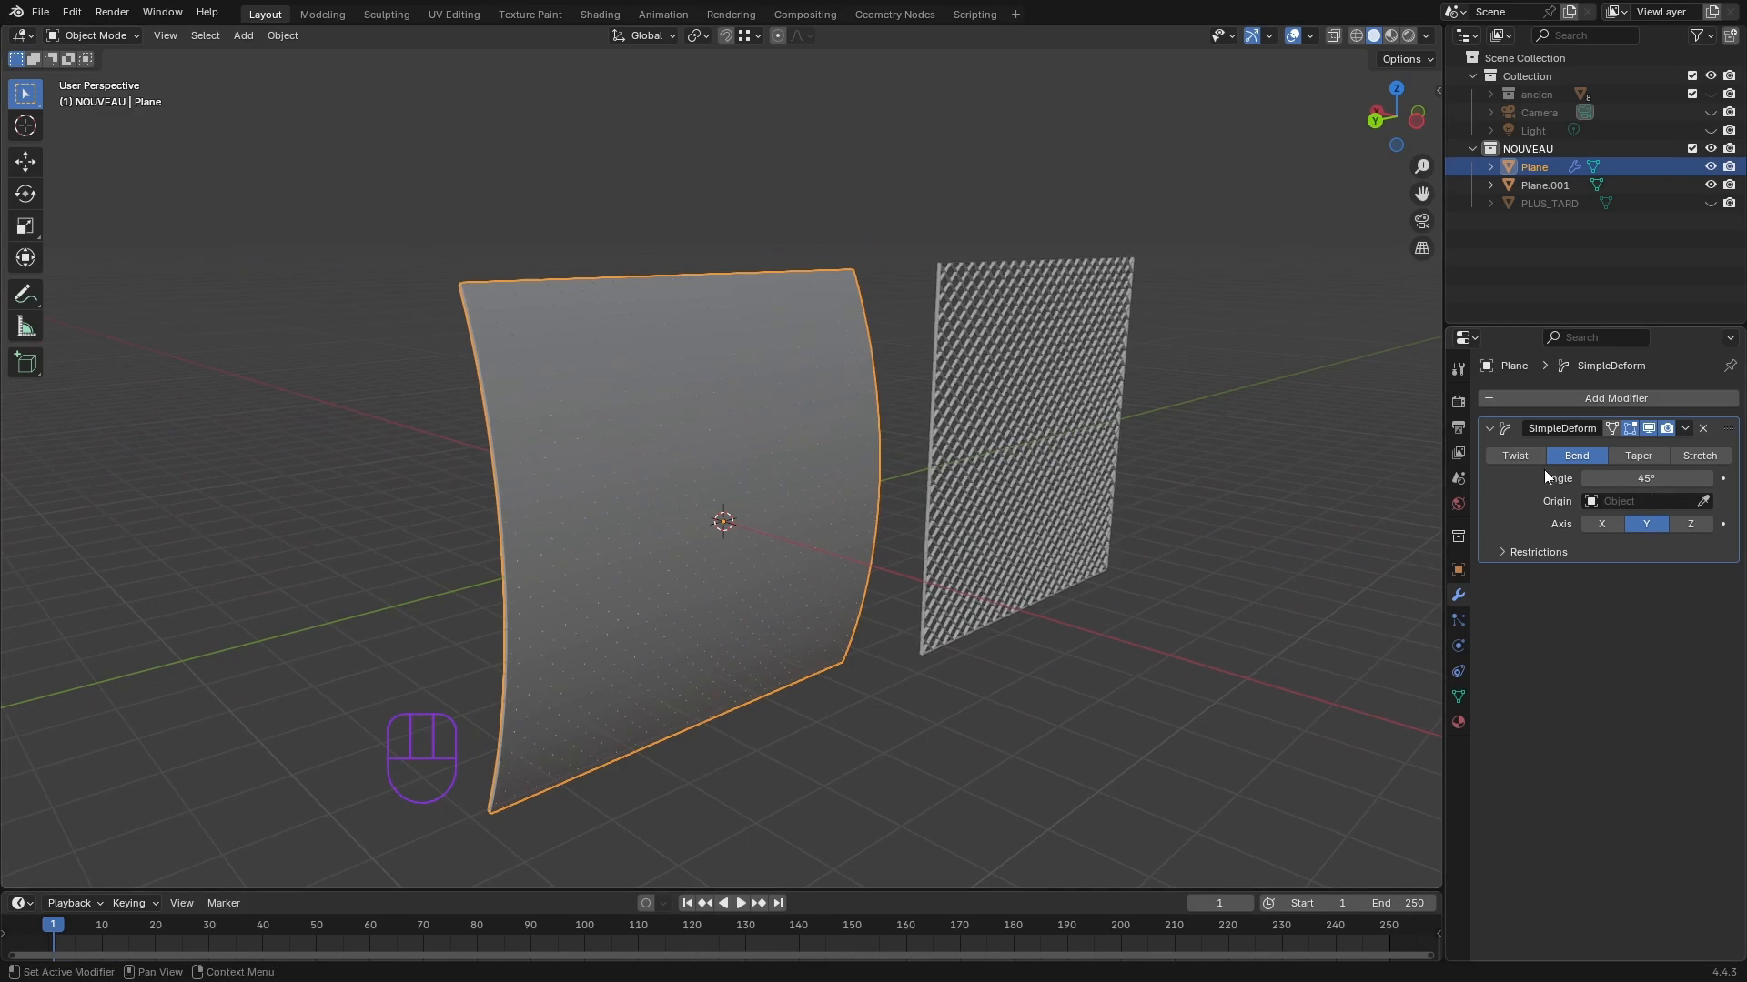
# - Try bending the perforated panel around the X and Z axes, and return the modifier to the Y axis
pyautogui.click(1602, 526)
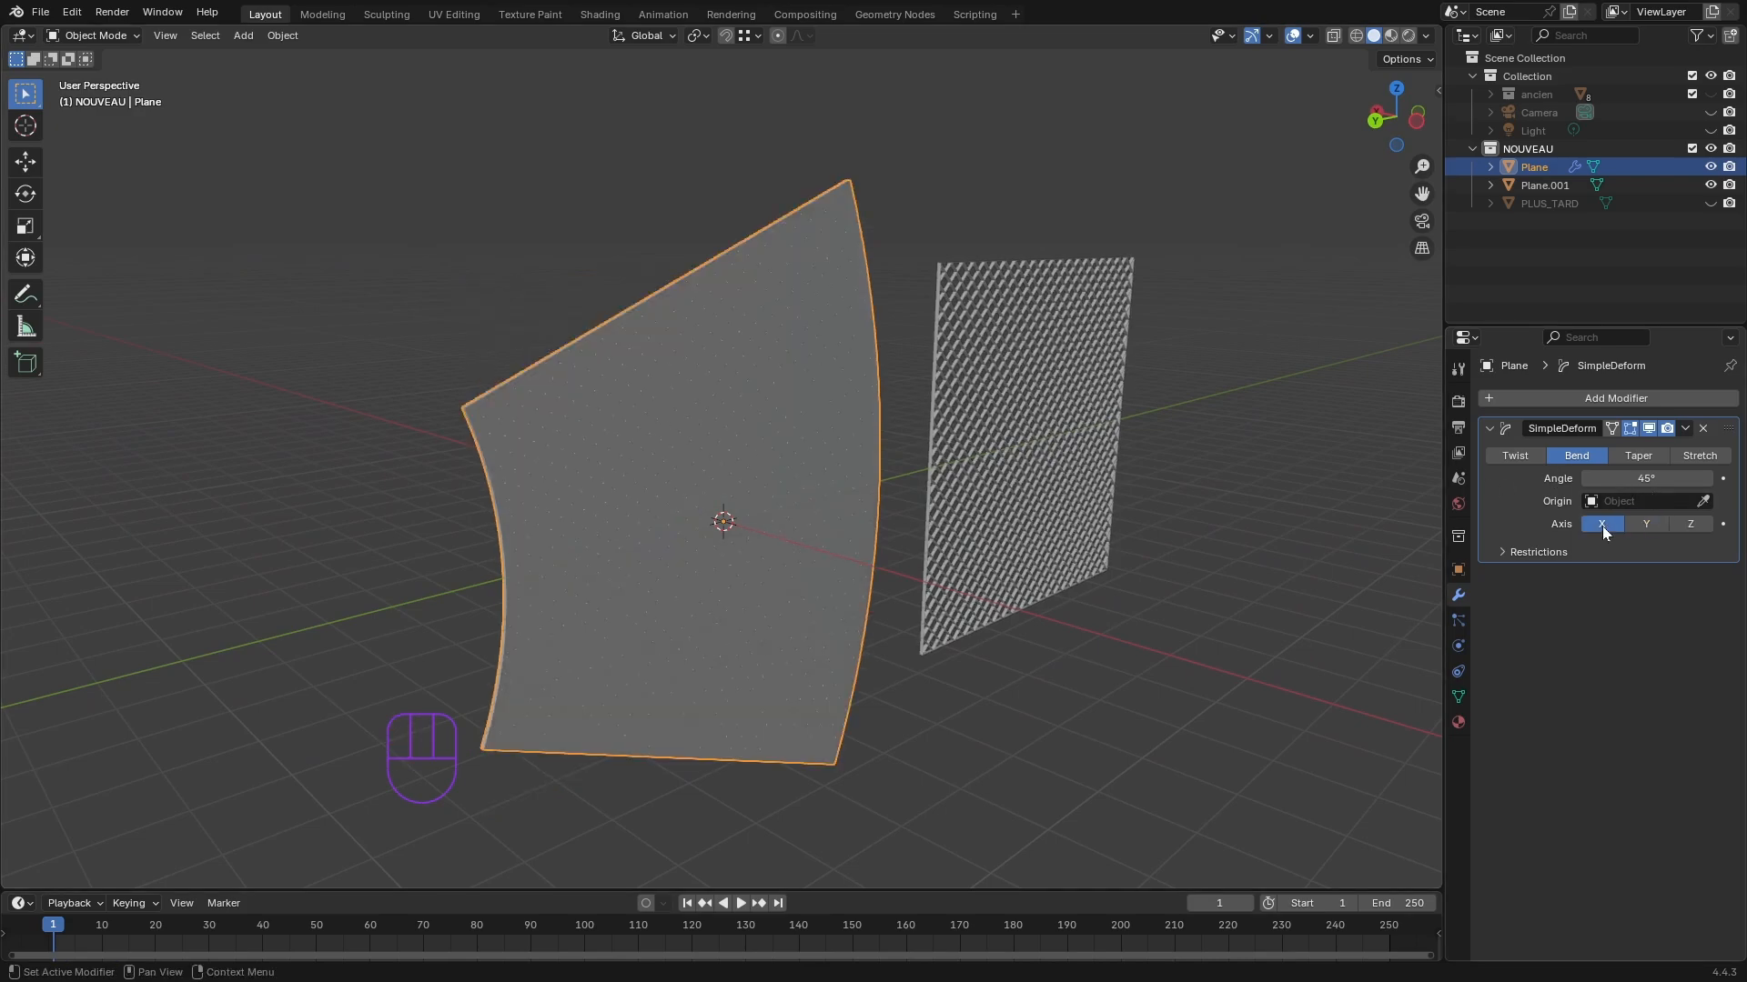
pyautogui.click(1690, 525)
pyautogui.moveTo(660, 333); pyautogui.dragTo(828, 479, button='middle')
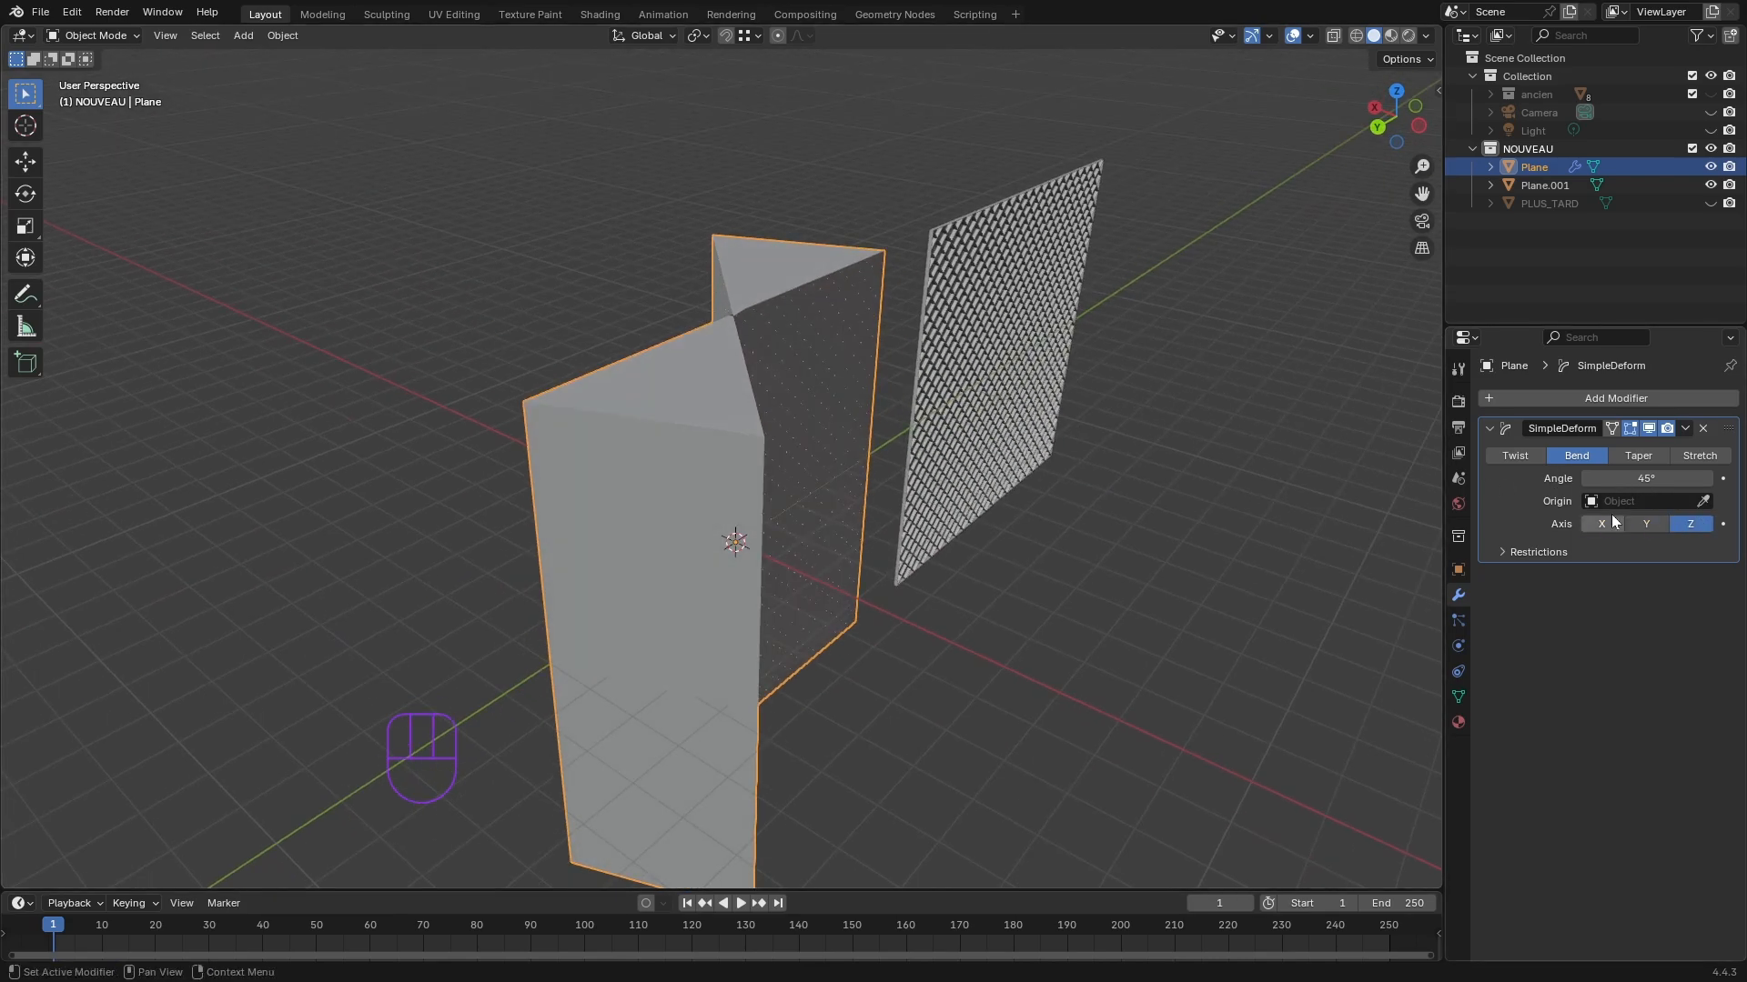
pyautogui.click(1644, 525)
pyautogui.moveTo(597, 285); pyautogui.dragTo(800, 478, button='middle')
# - Set the perforated panel's bend angle to 55° and apply its Simple Deform modifier
pyautogui.click(1668, 479)
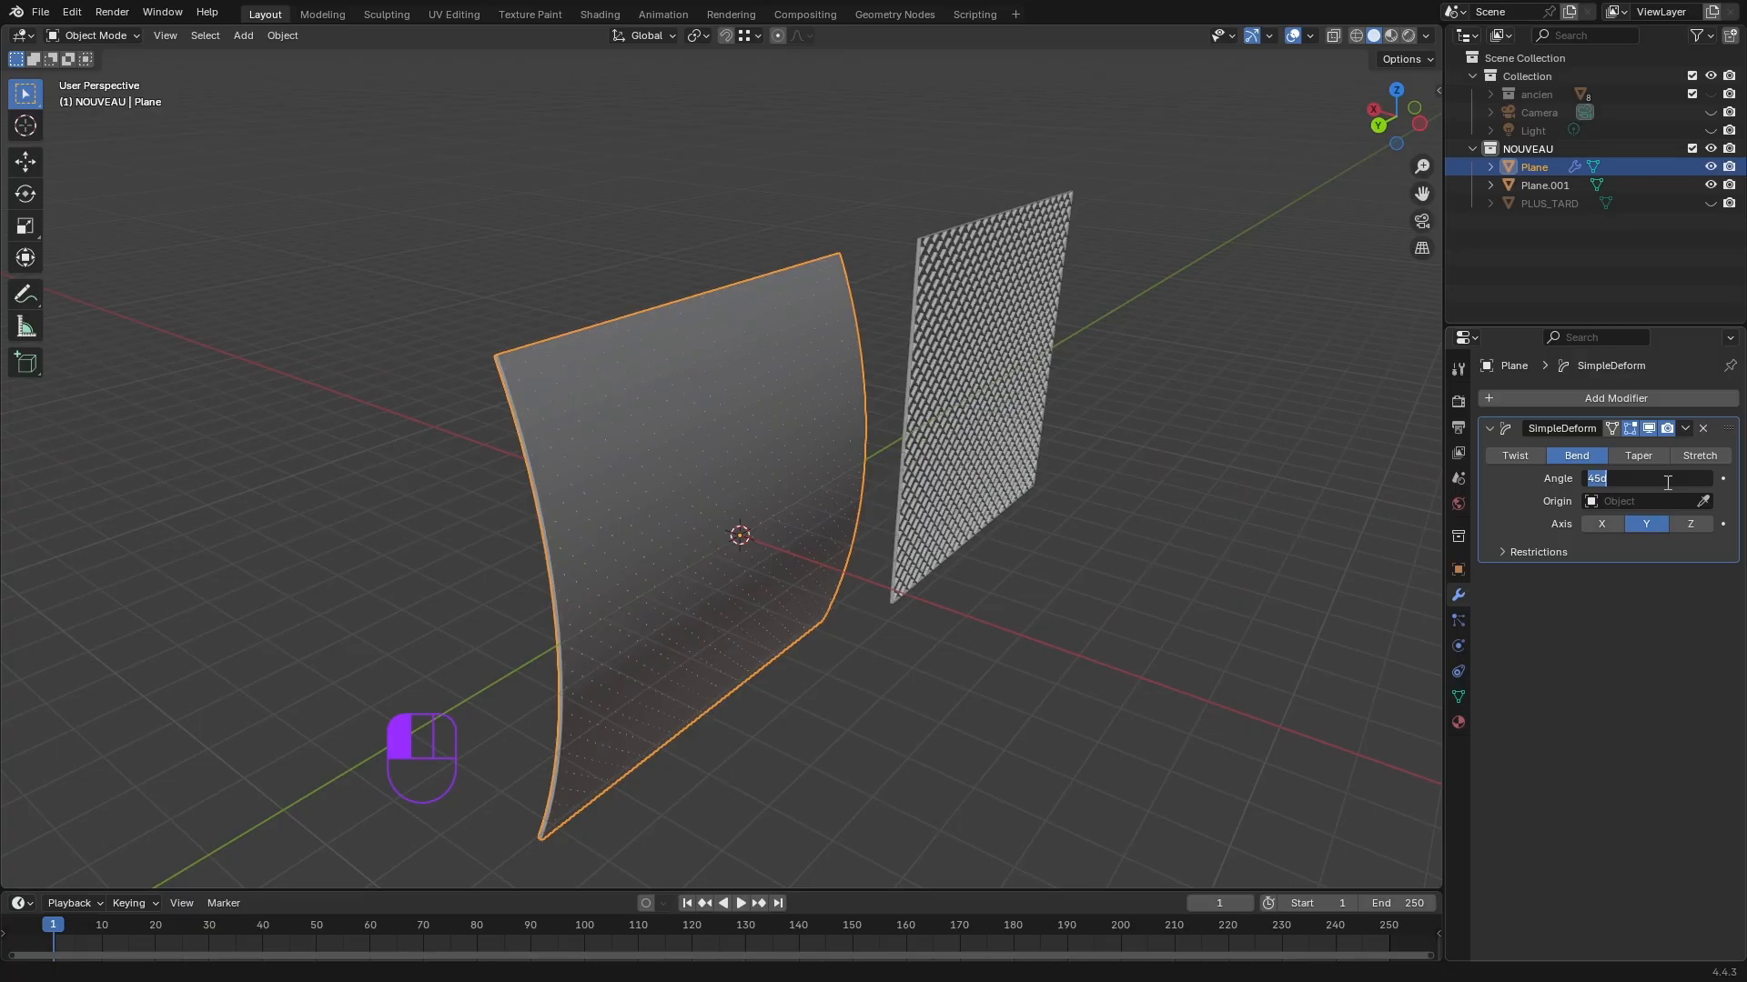
pyautogui.write('55')
pyautogui.press('Return')
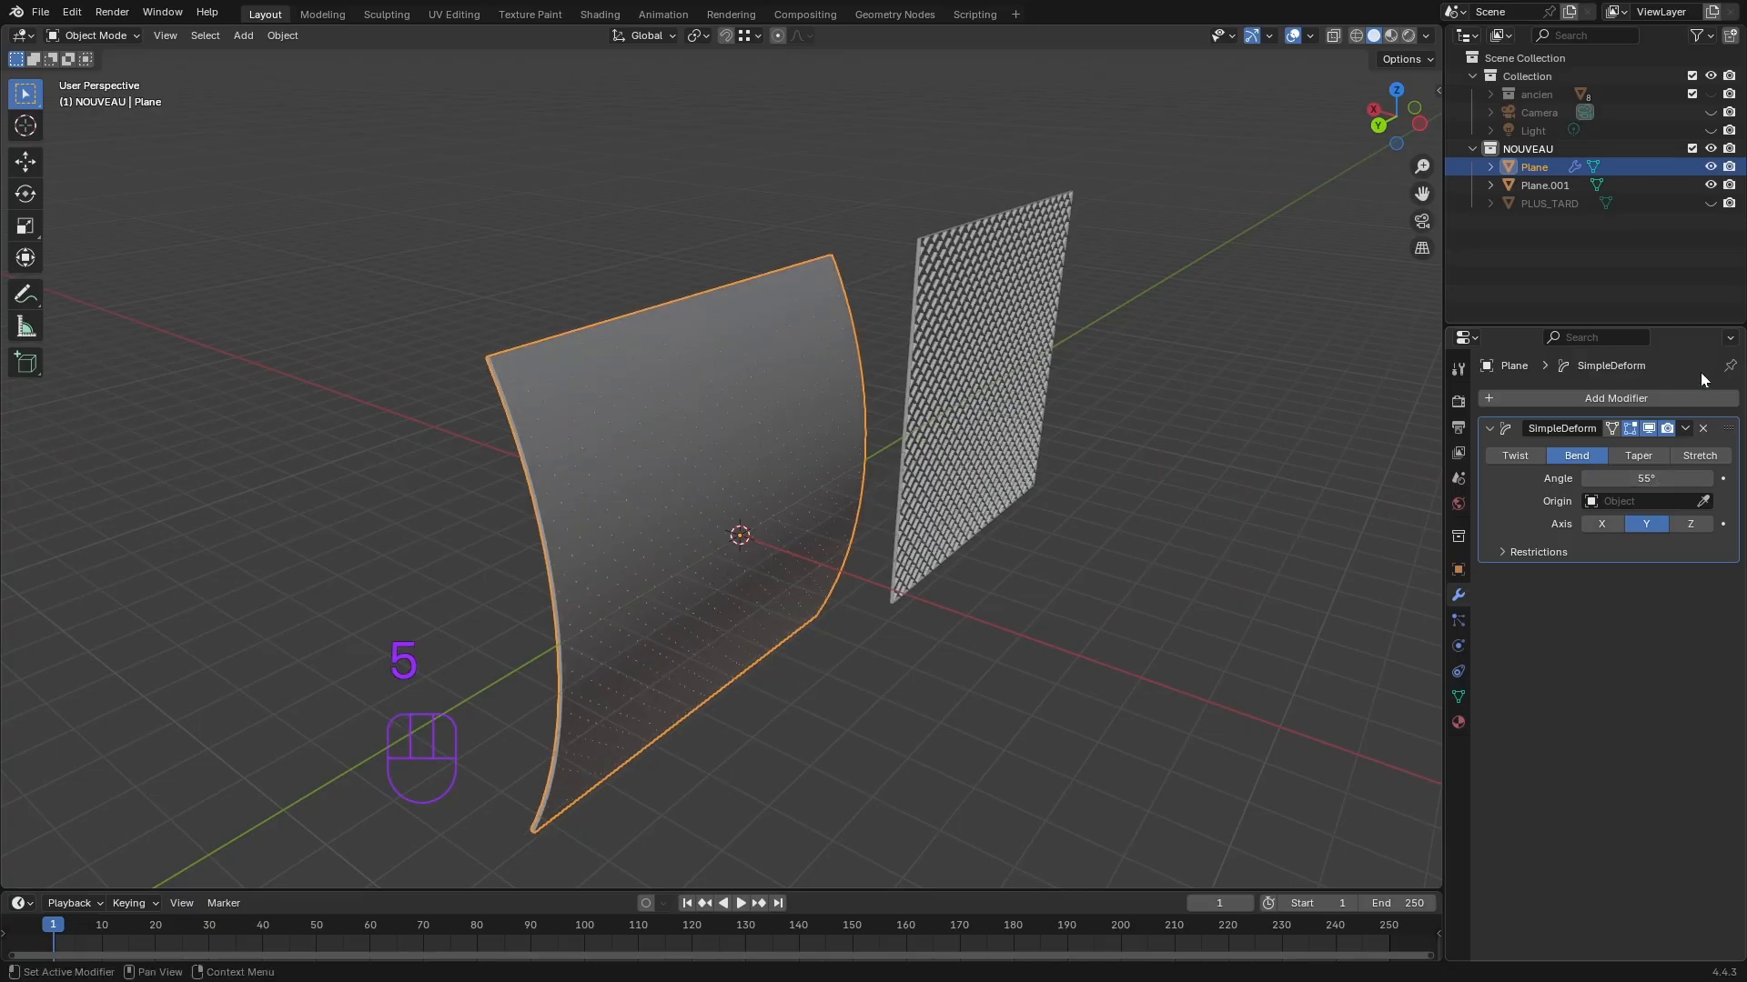
pyautogui.moveTo(1301, 591); pyautogui.dragTo(844, 629, button='middle')
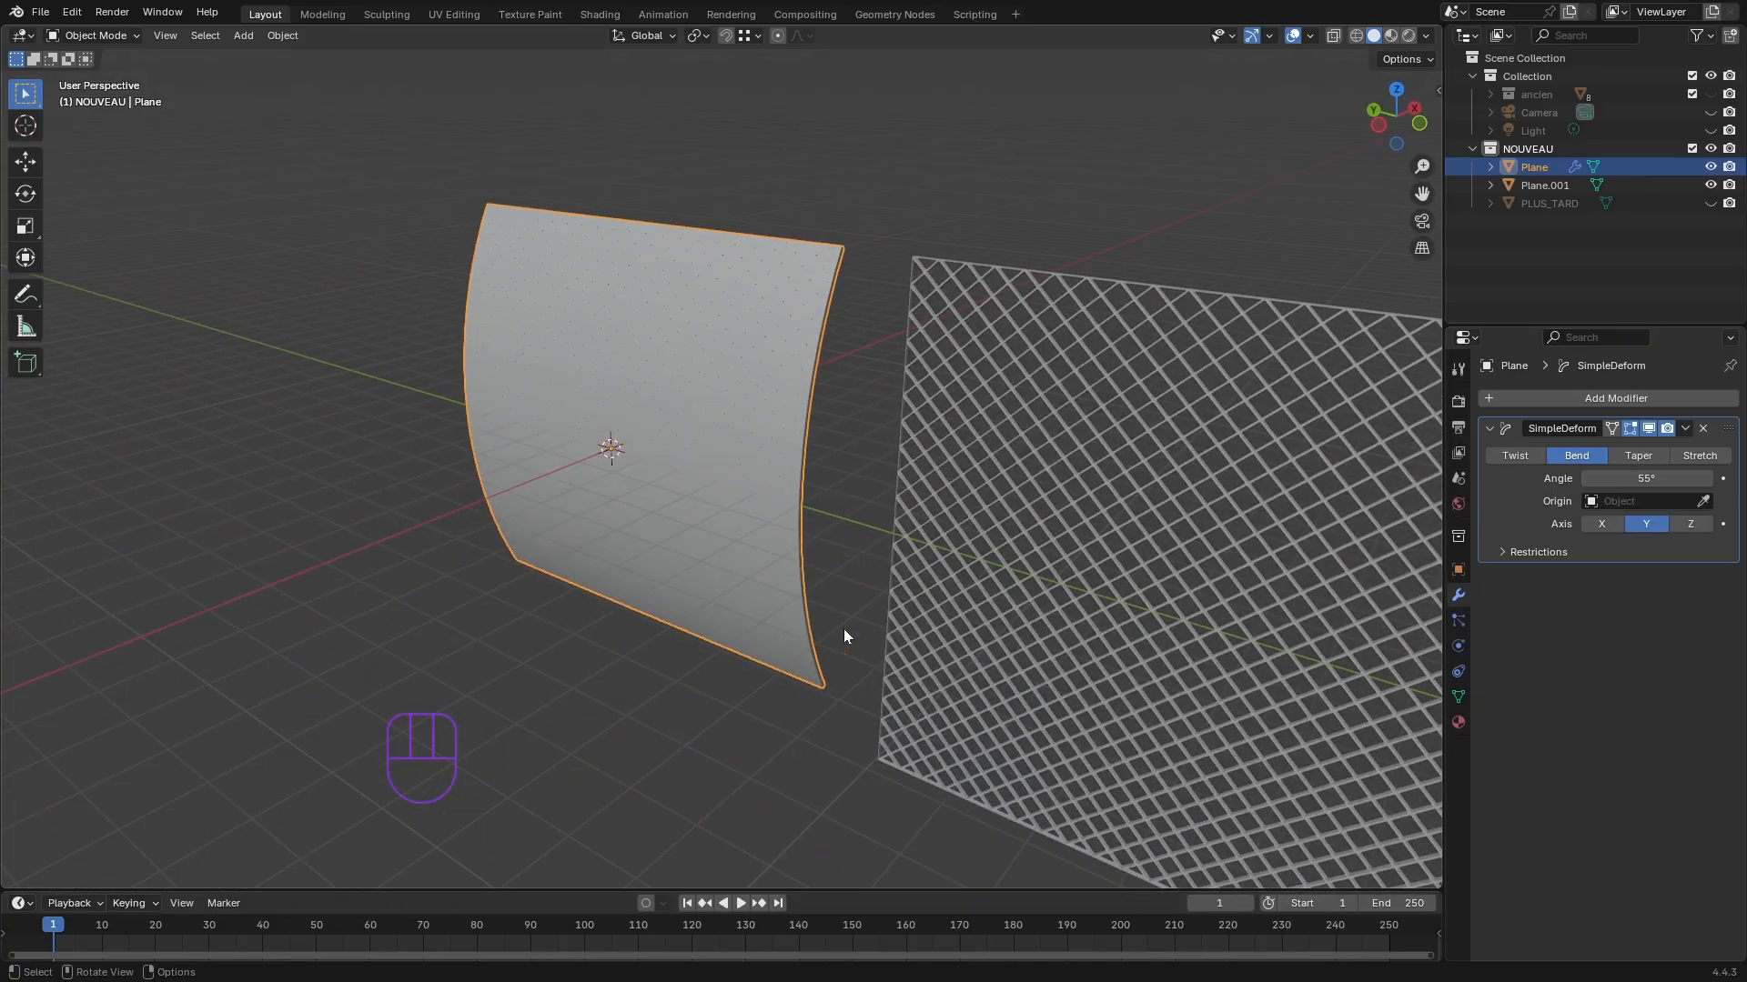
pyautogui.click(1686, 430)
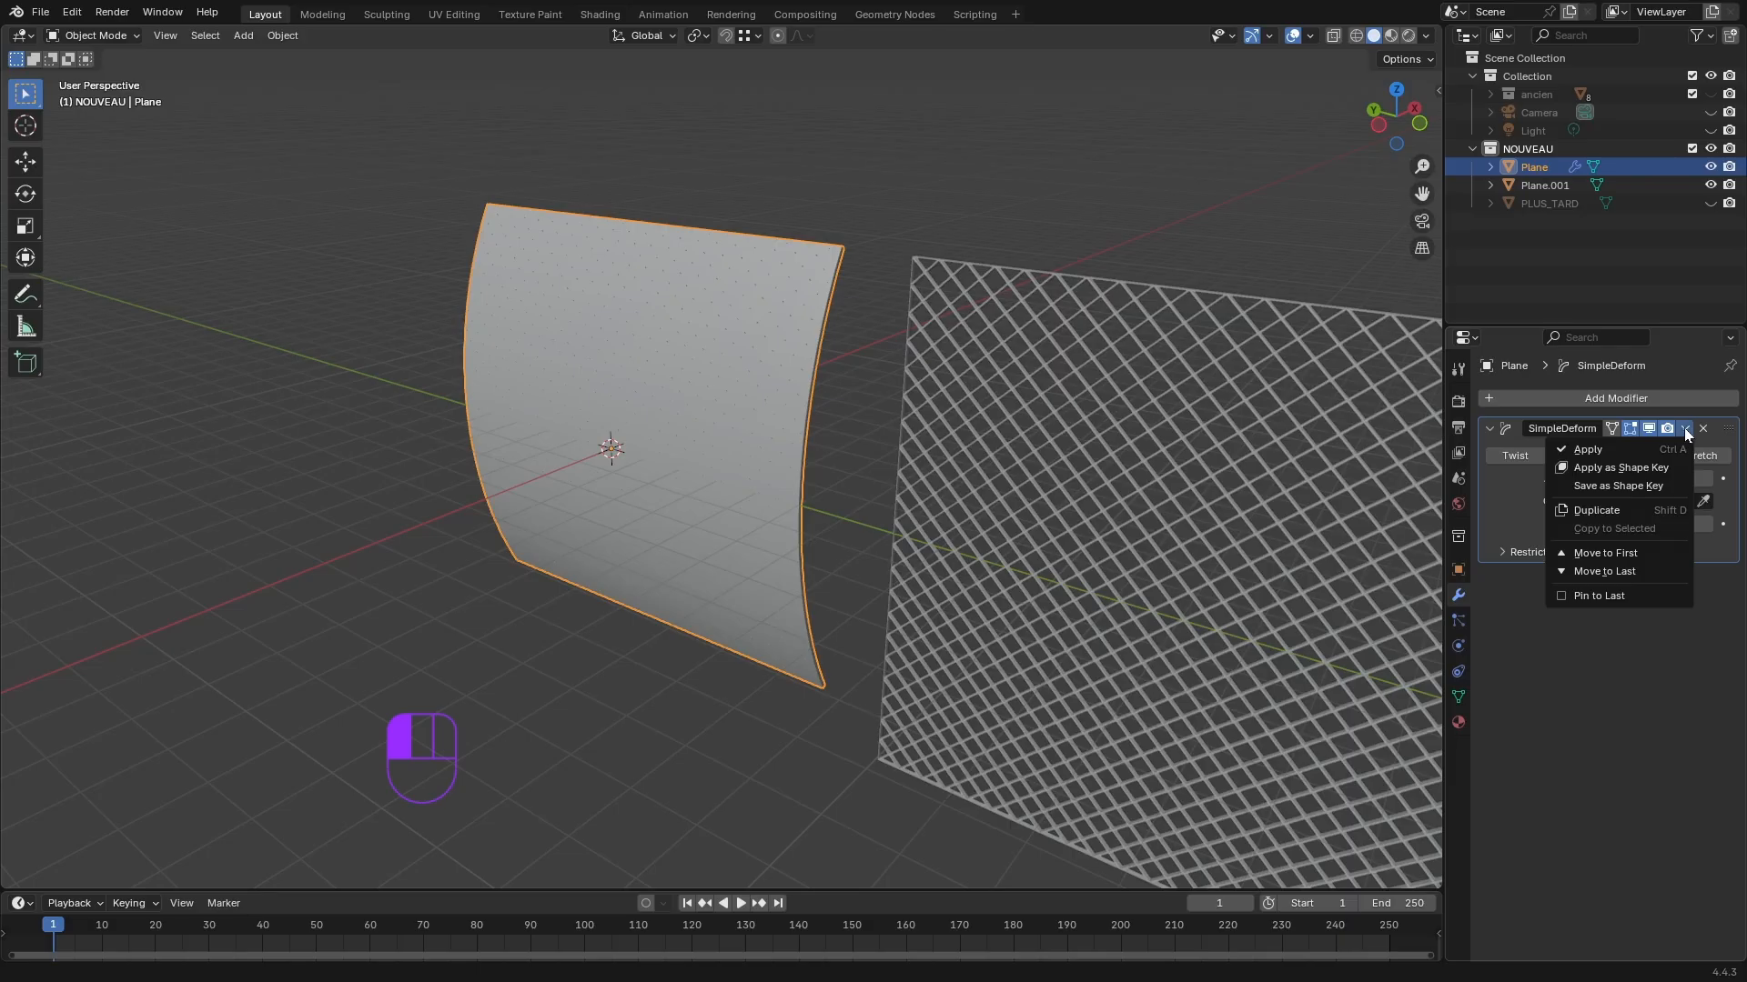
pyautogui.click(1623, 450)
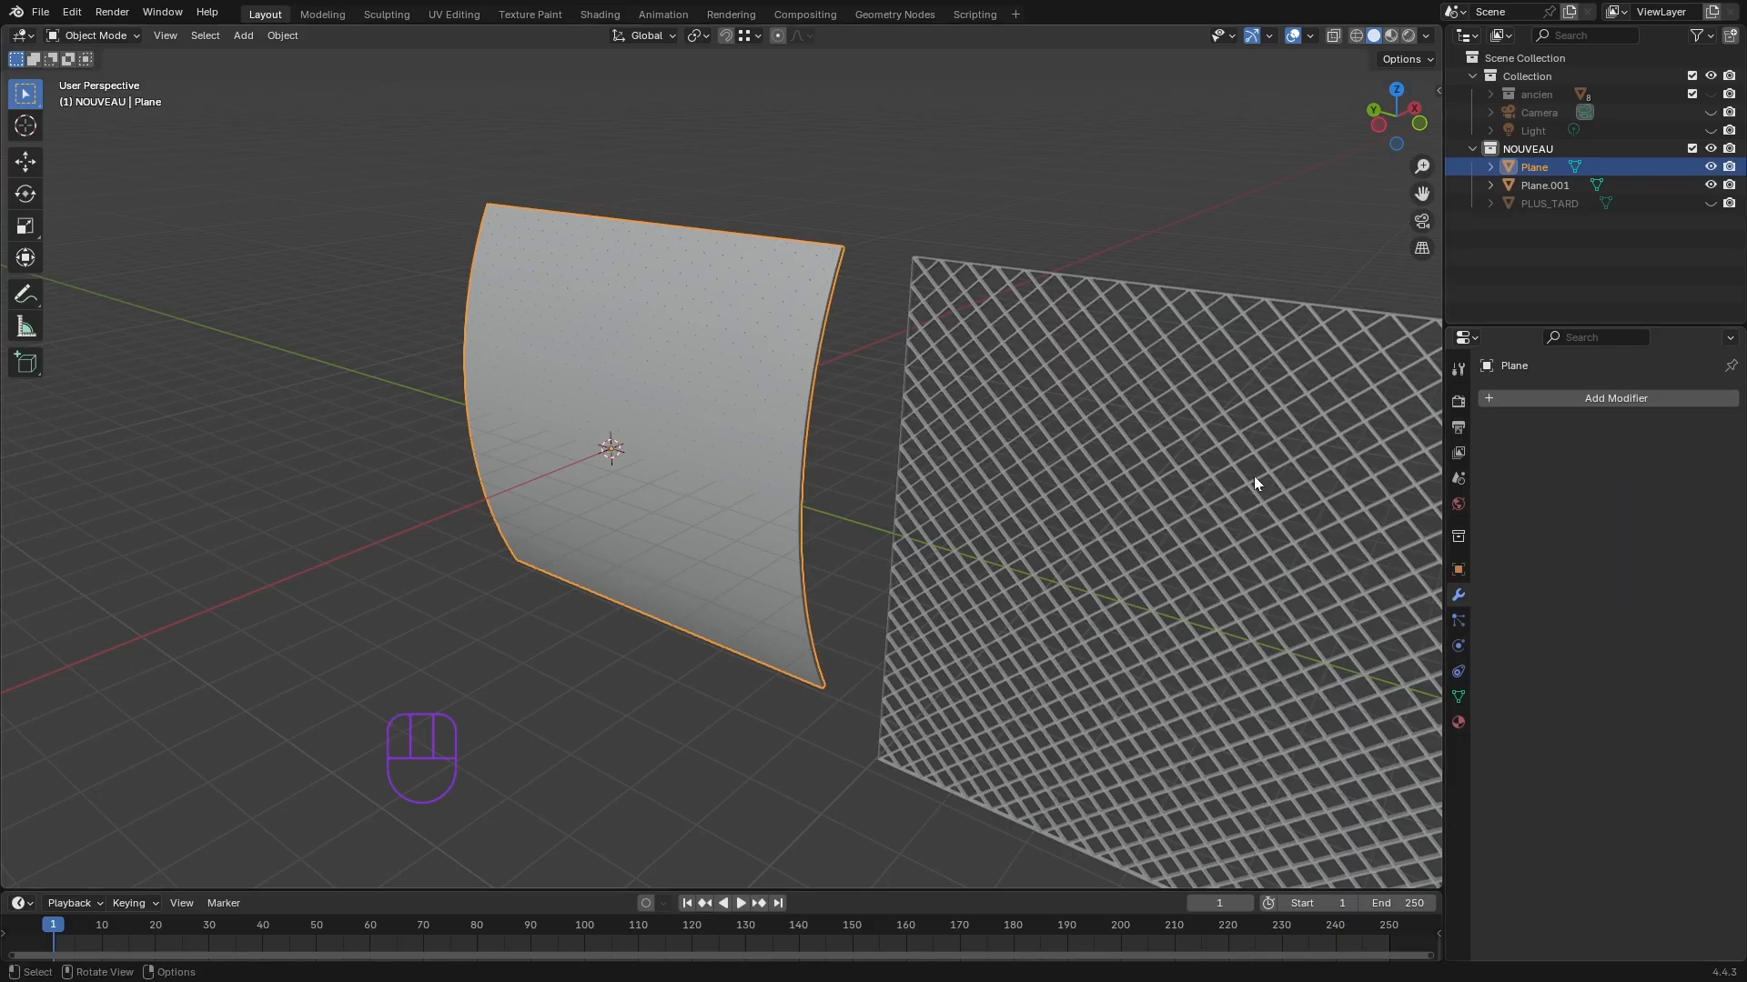
# - Add a Simple Deform modifier to the diagonal lattice and set it to Bend around the Y axis
pyautogui.click(751, 761)
pyautogui.moveTo(752, 761); pyautogui.dragTo(837, 505, button='middle')
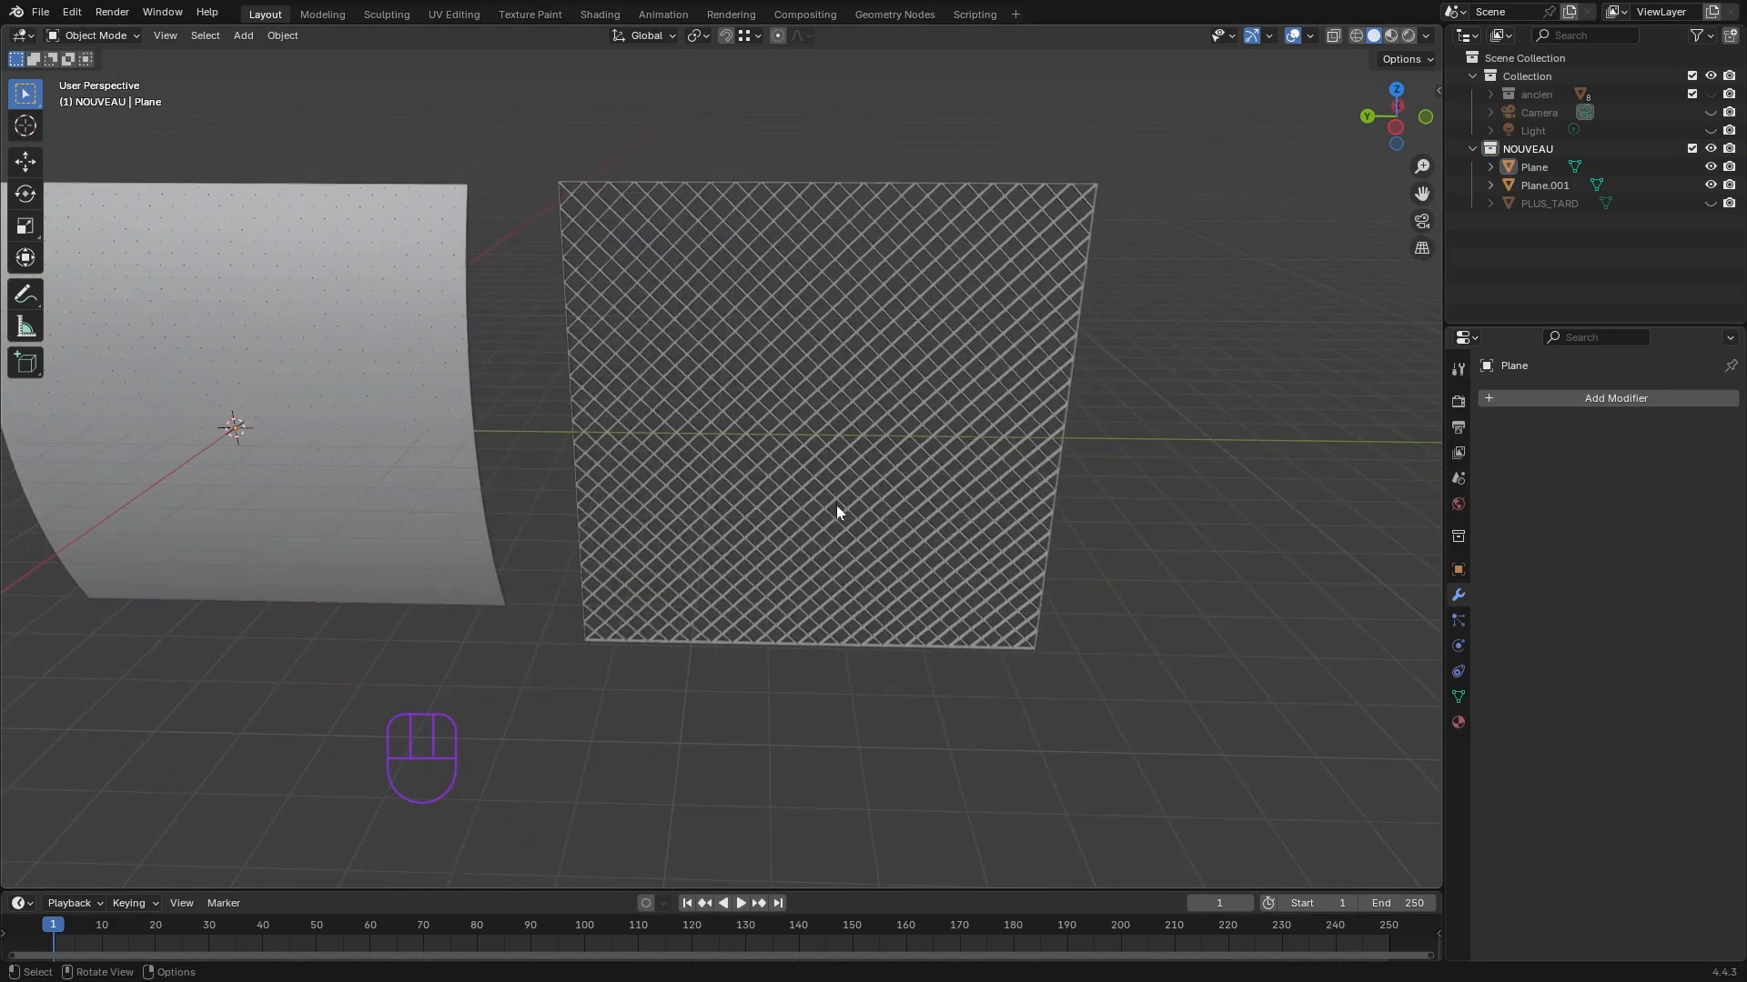
pyautogui.click(602, 269)
pyautogui.moveTo(752, 761); pyautogui.dragTo(766, 755, button='middle')
pyautogui.moveTo(873, 724); pyautogui.dragTo(652, 706, button='middle')
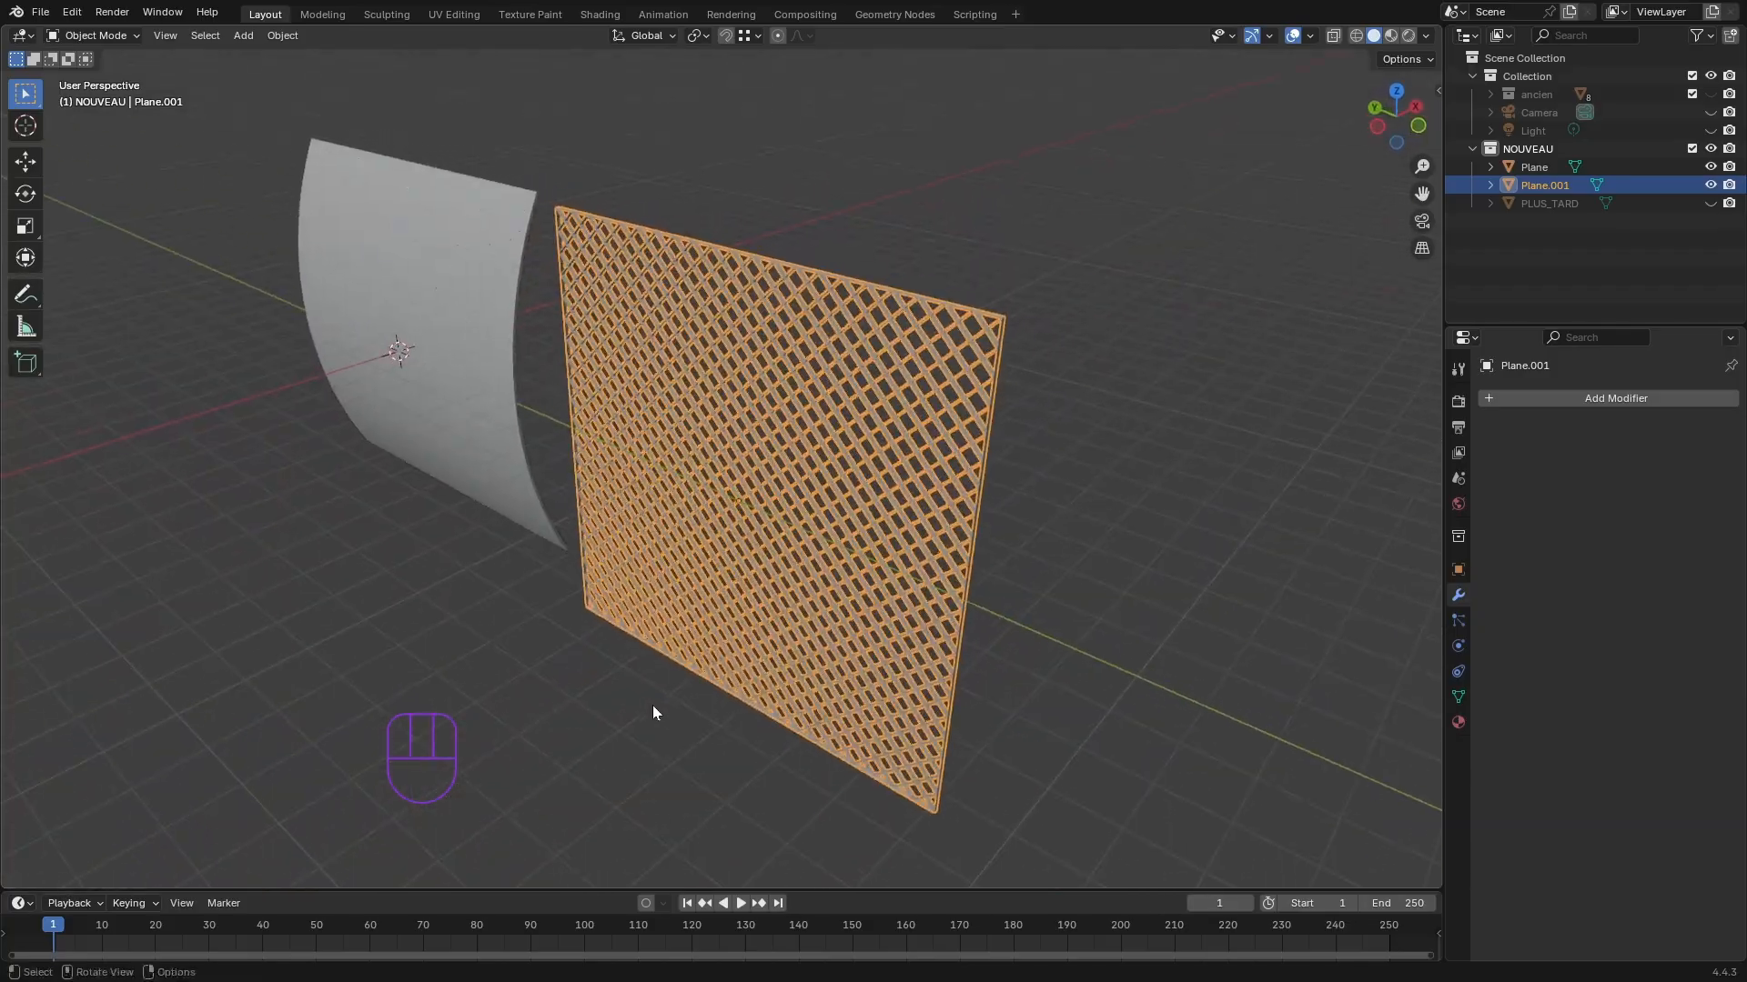
pyautogui.click(1488, 398)
pyautogui.moveTo(1391, 401)
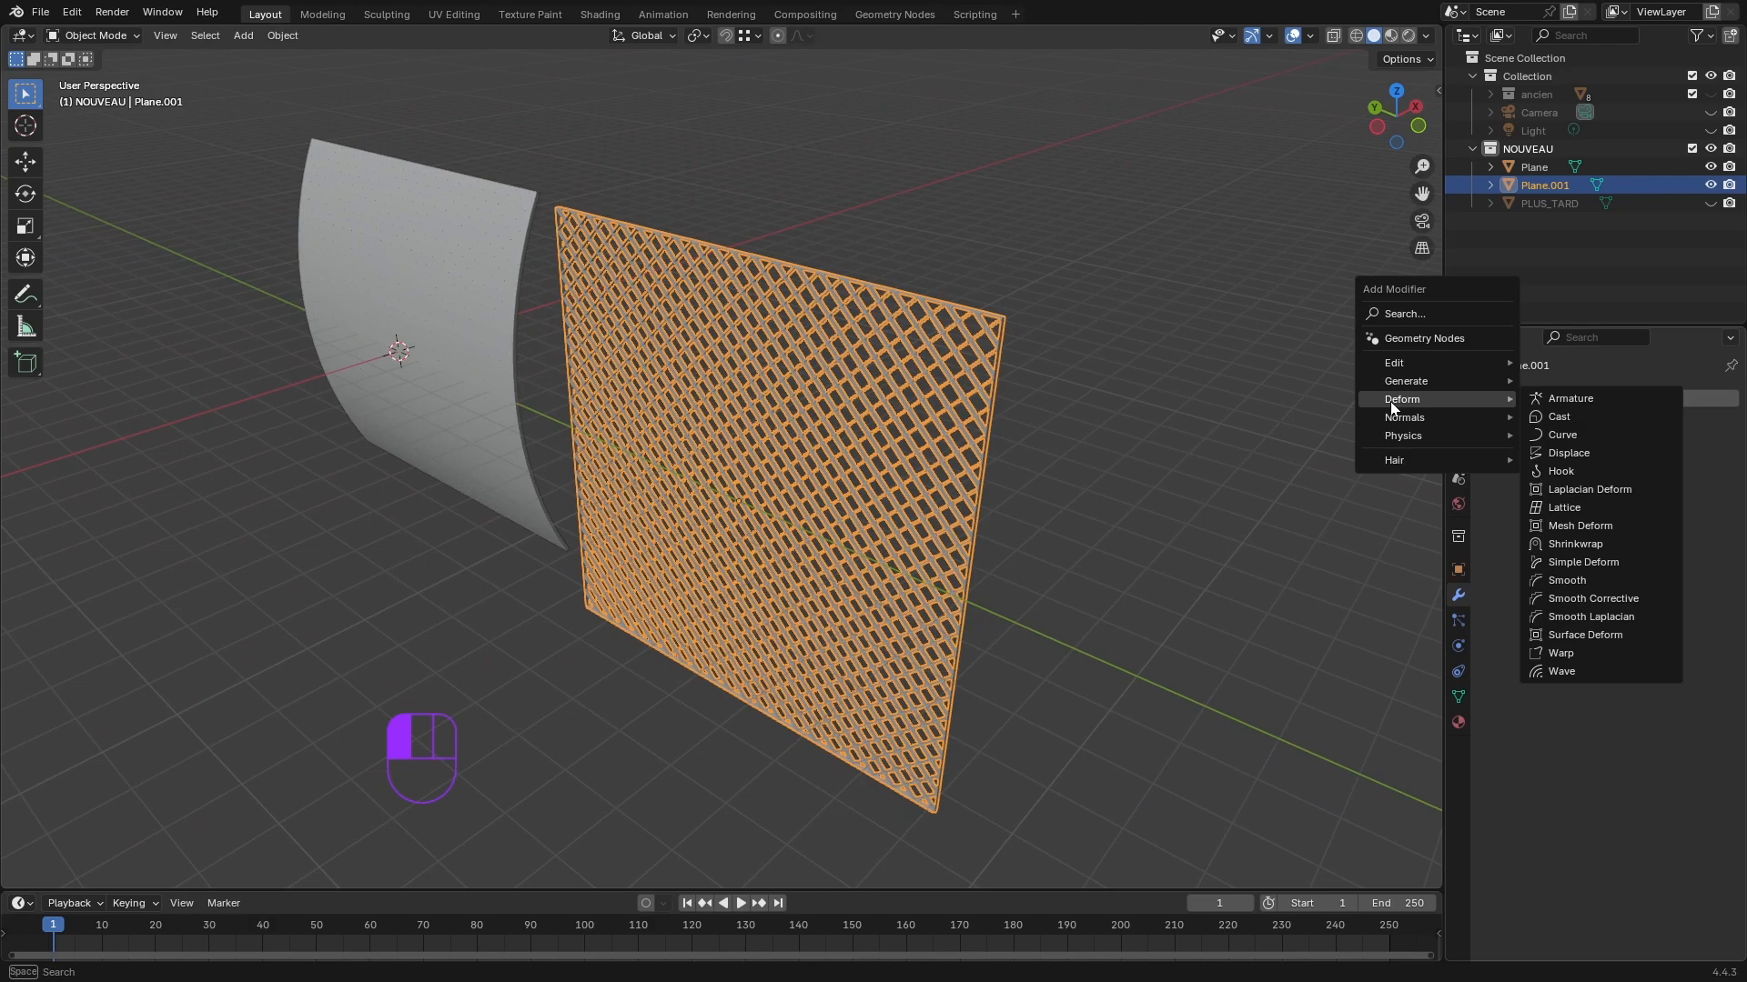
pyautogui.click(1597, 562)
pyautogui.click(1596, 457)
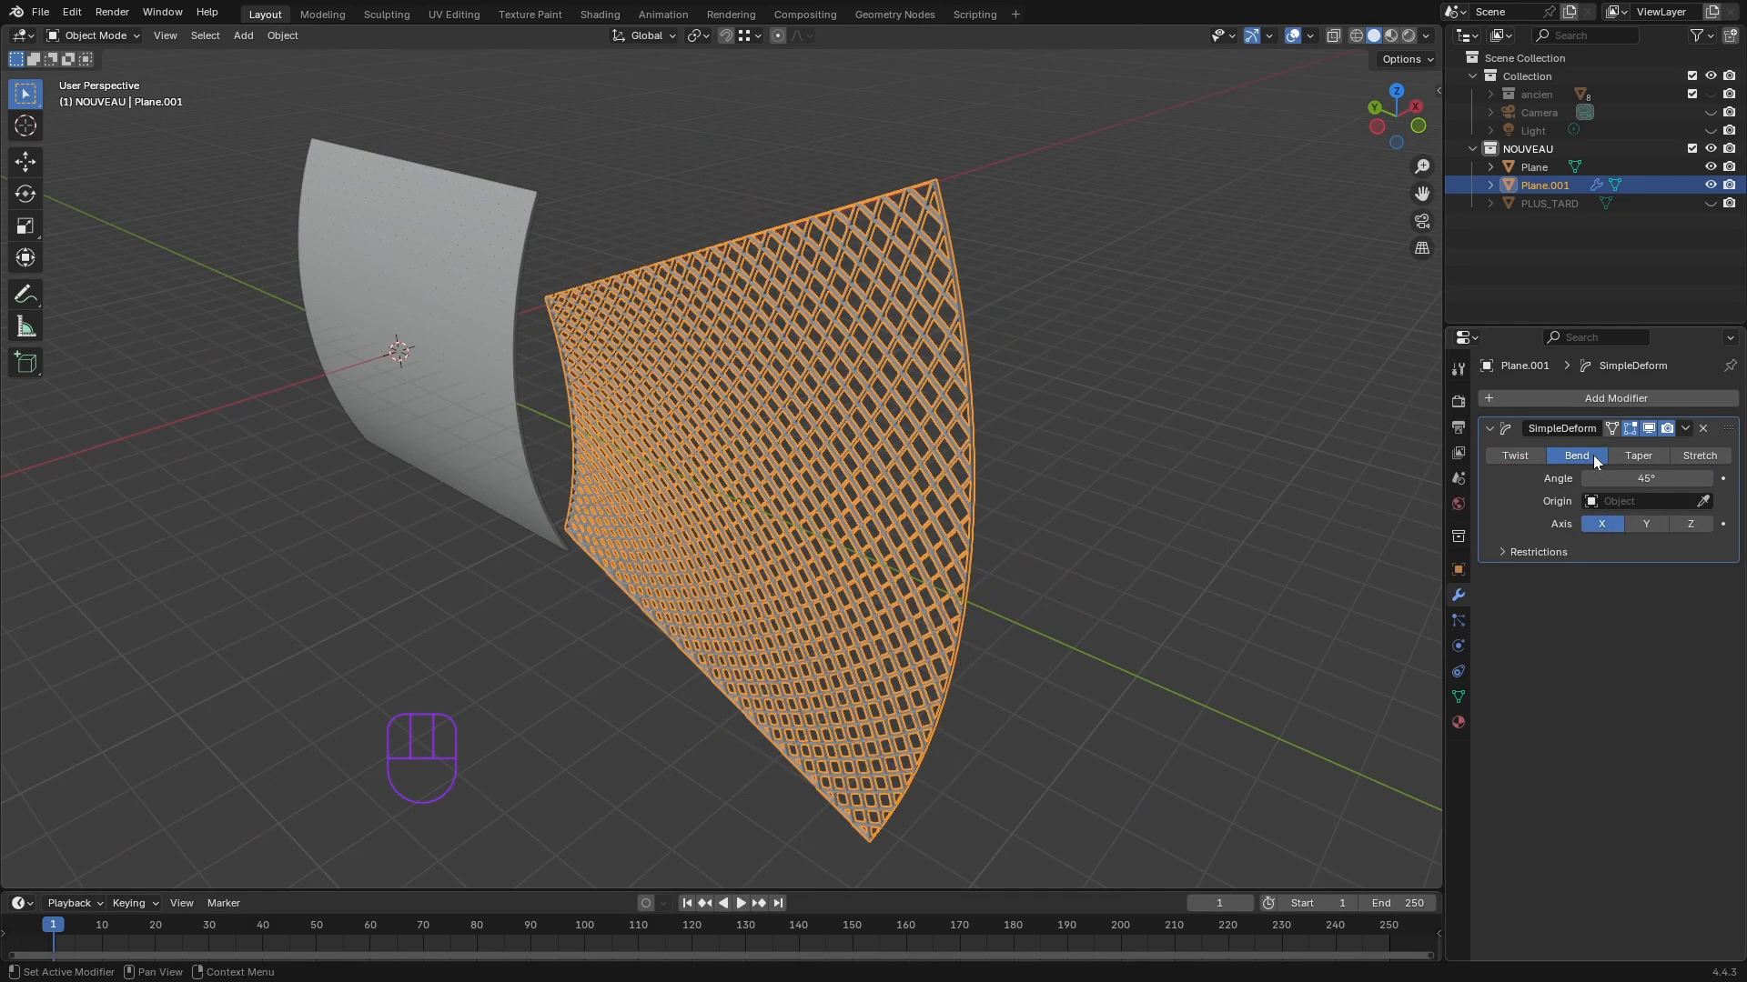
pyautogui.click(1656, 528)
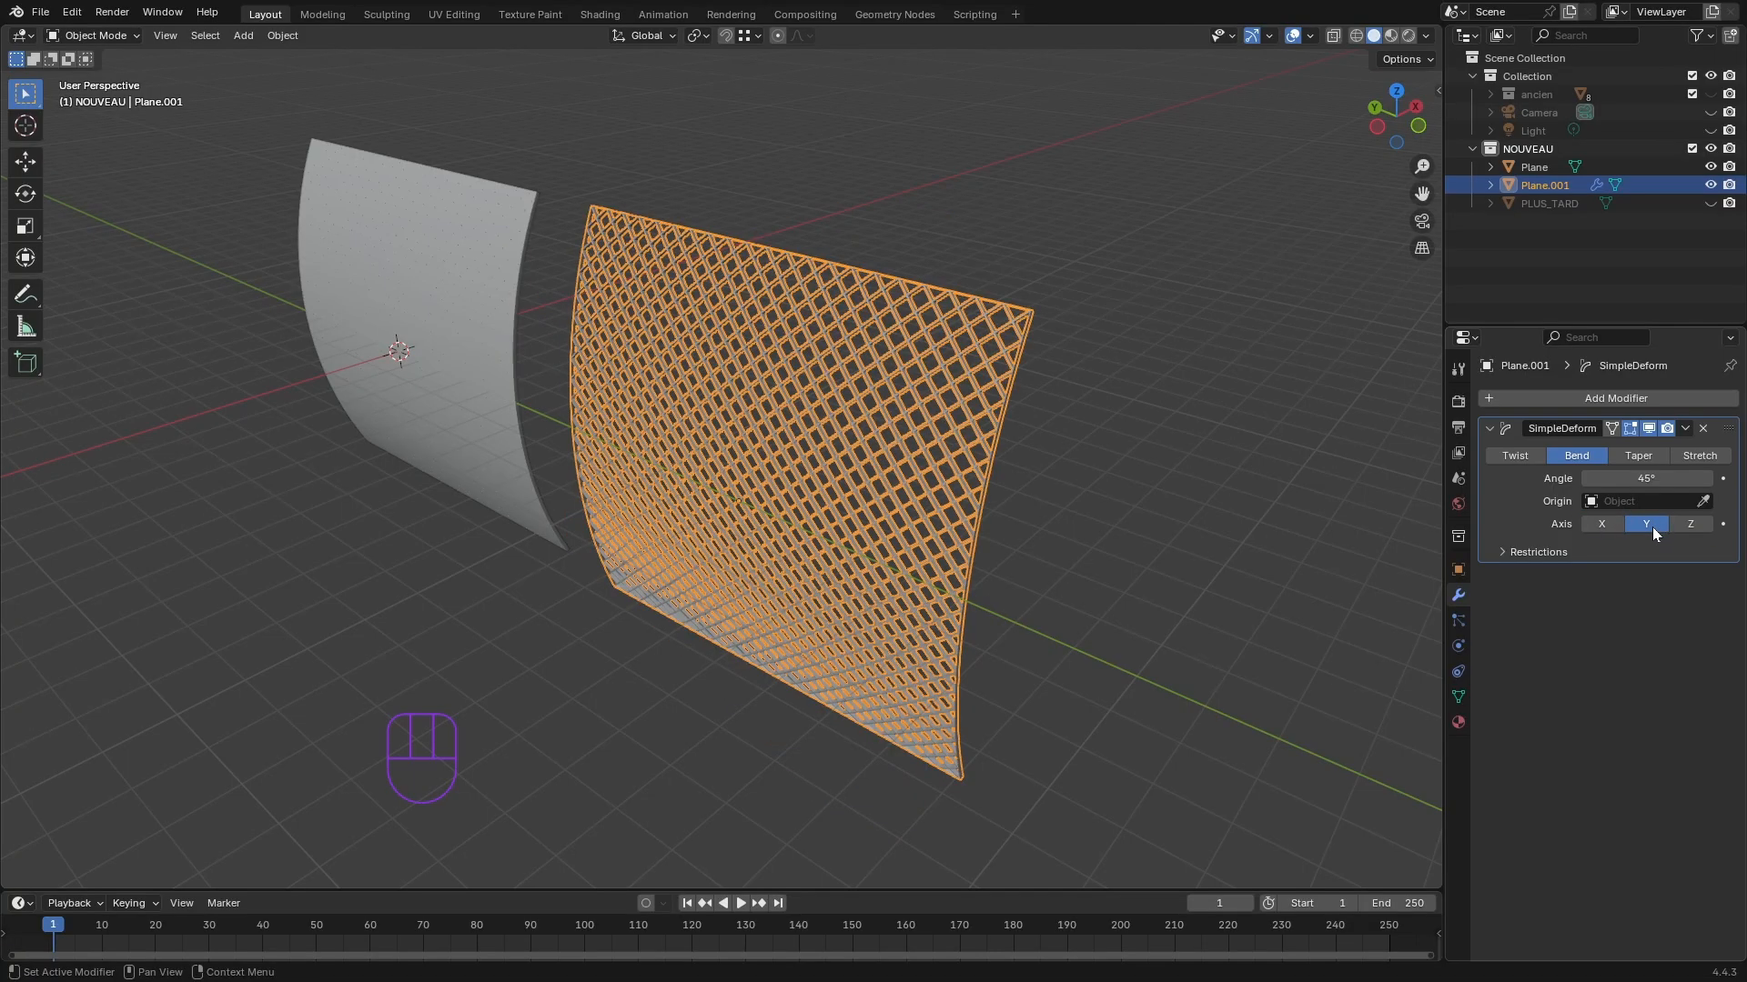
# - Set the lattice's bend angle to 55°, apply its Simple Deform modifier, and deselect it
pyautogui.click(1656, 479)
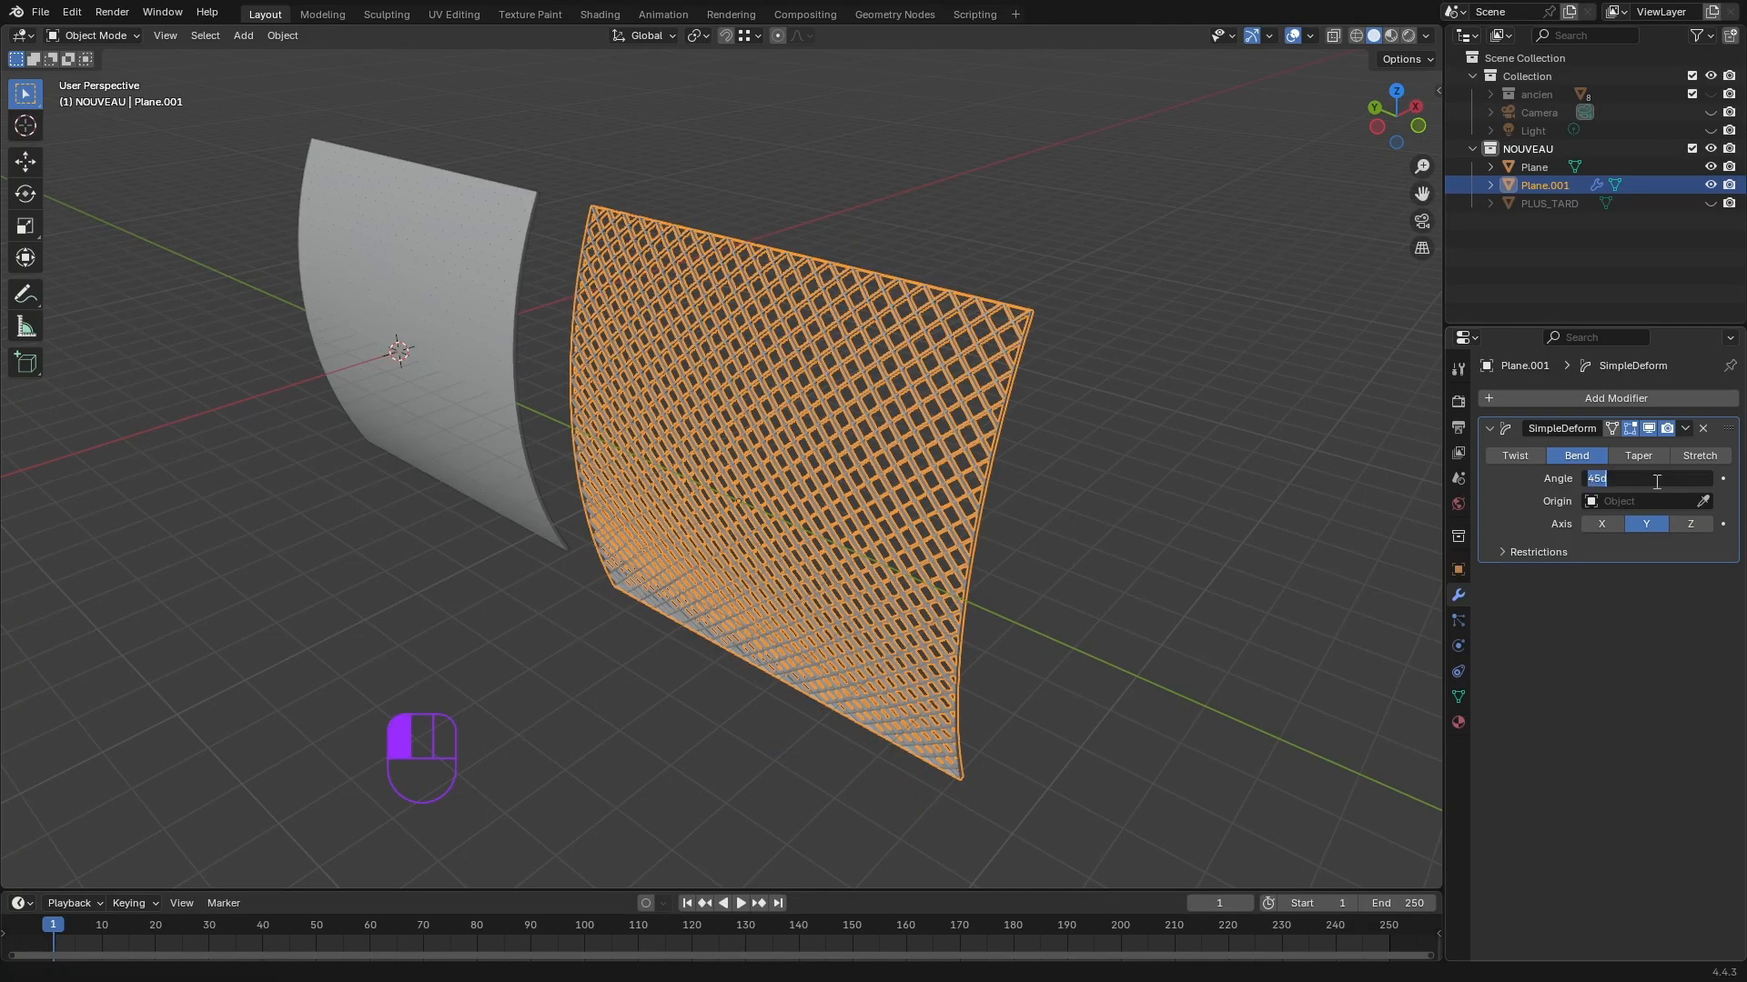
pyautogui.write('55')
pyautogui.press('Return')
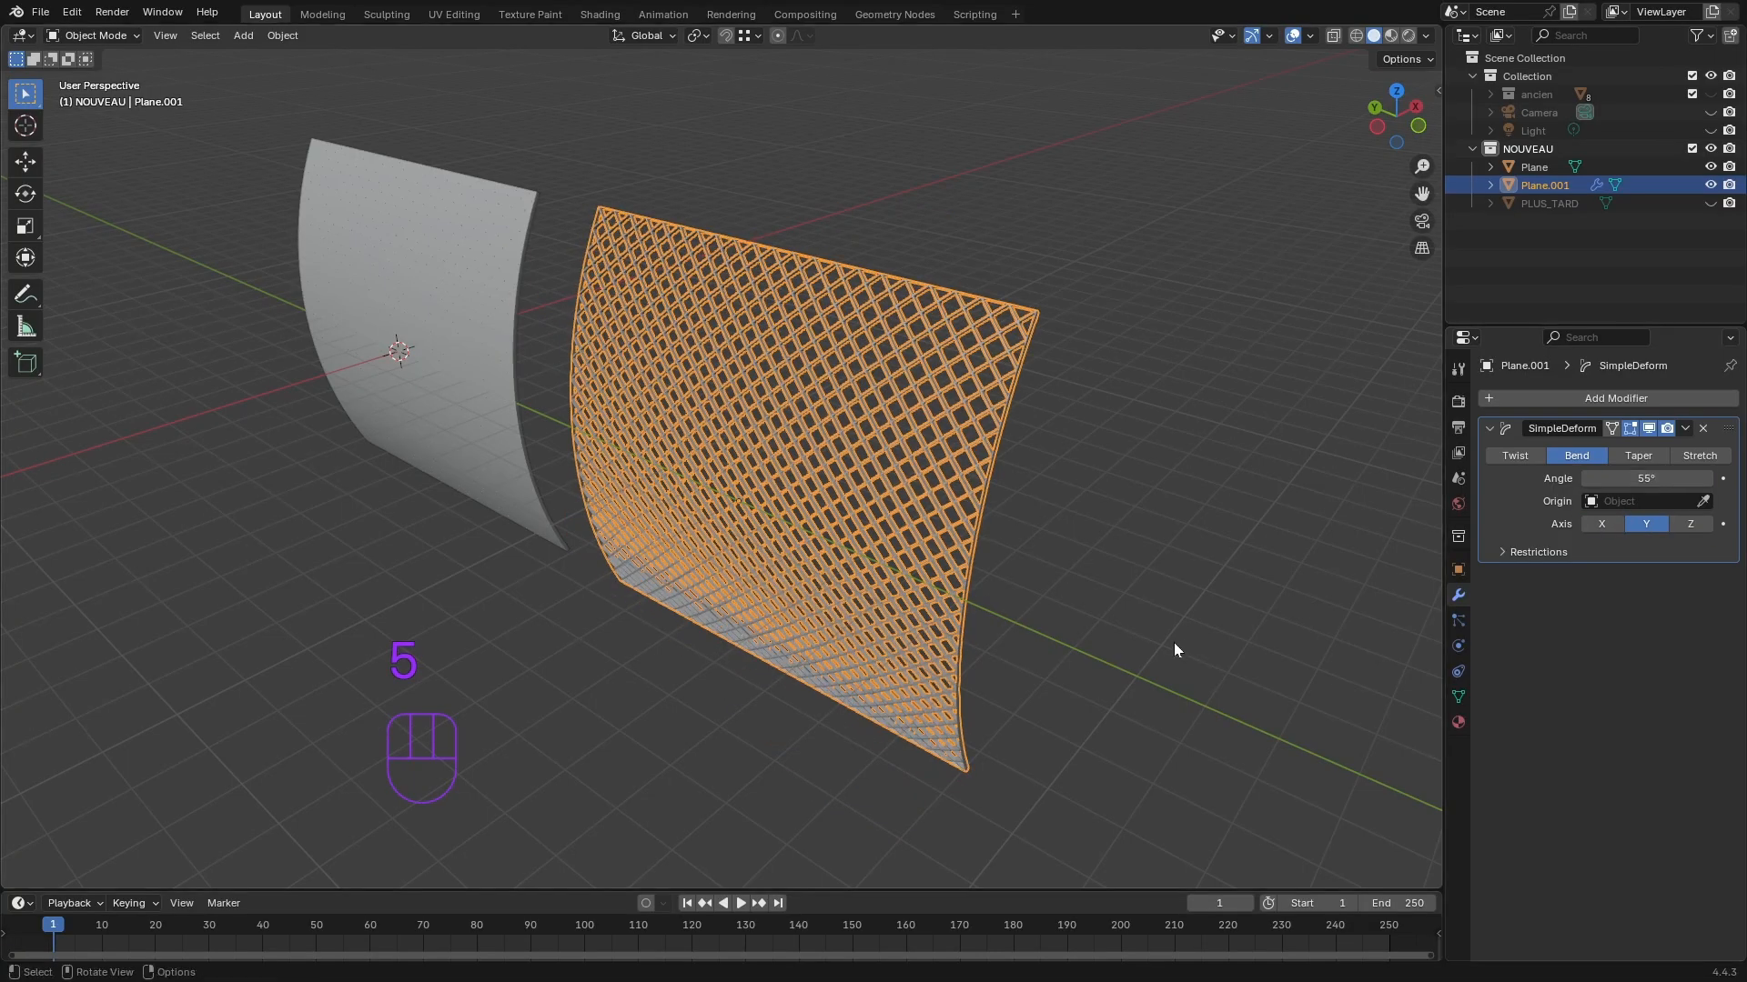
pyautogui.moveTo(1183, 613); pyautogui.dragTo(1210, 564, button='middle')
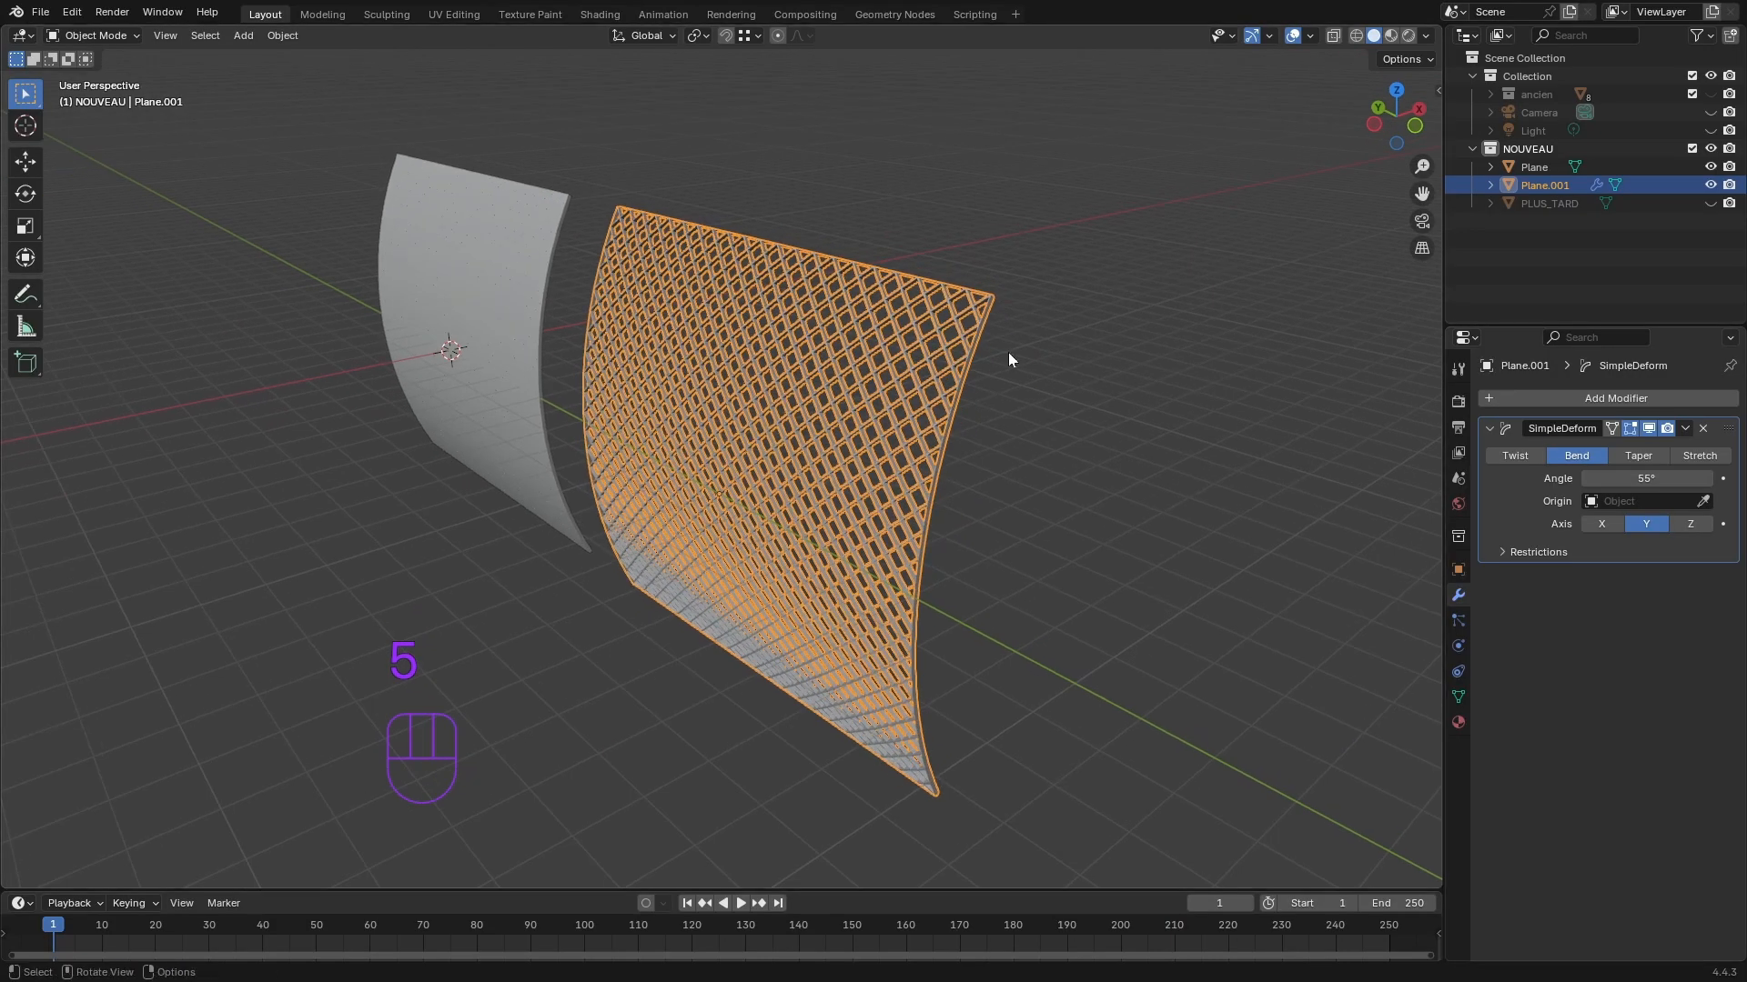
pyautogui.click(1686, 428)
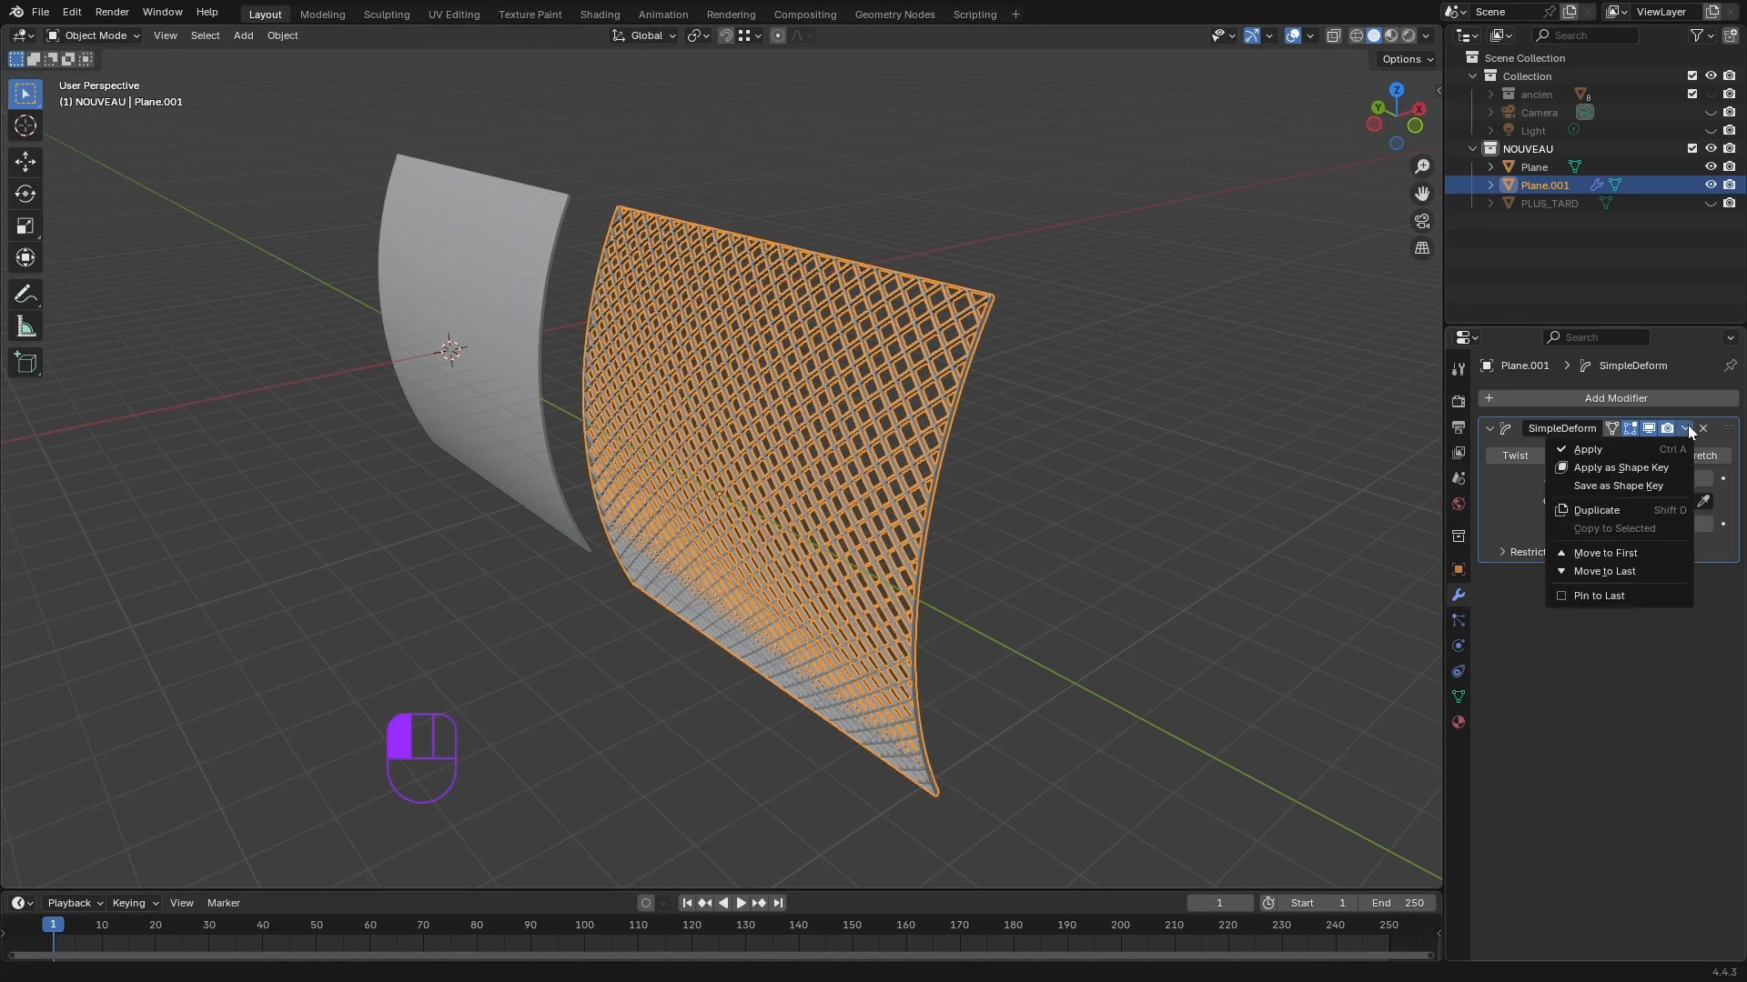
pyautogui.click(1607, 449)
pyautogui.click(871, 626)
pyautogui.click(988, 657)
# - Select both curved panels and rotate them together 90° around the global X axis
pyautogui.moveTo(988, 656); pyautogui.dragTo(866, 732, button='middle')
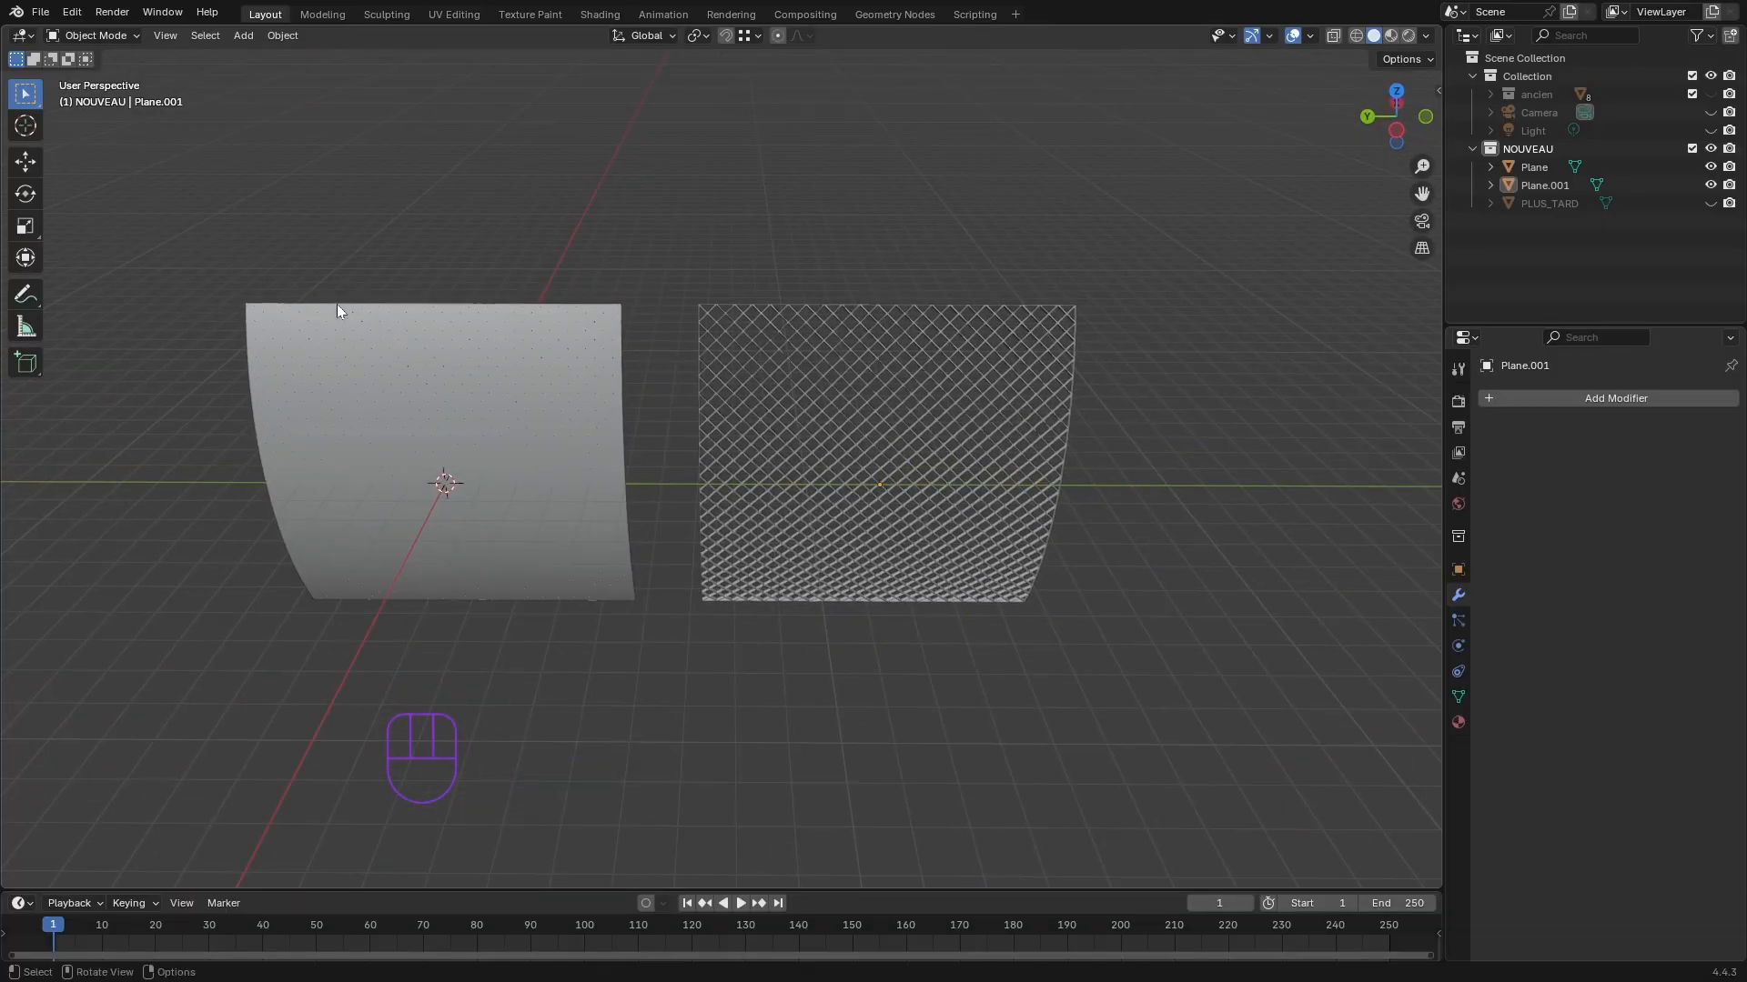
pyautogui.moveTo(768, 651); pyautogui.dragTo(673, 637, button='middle')
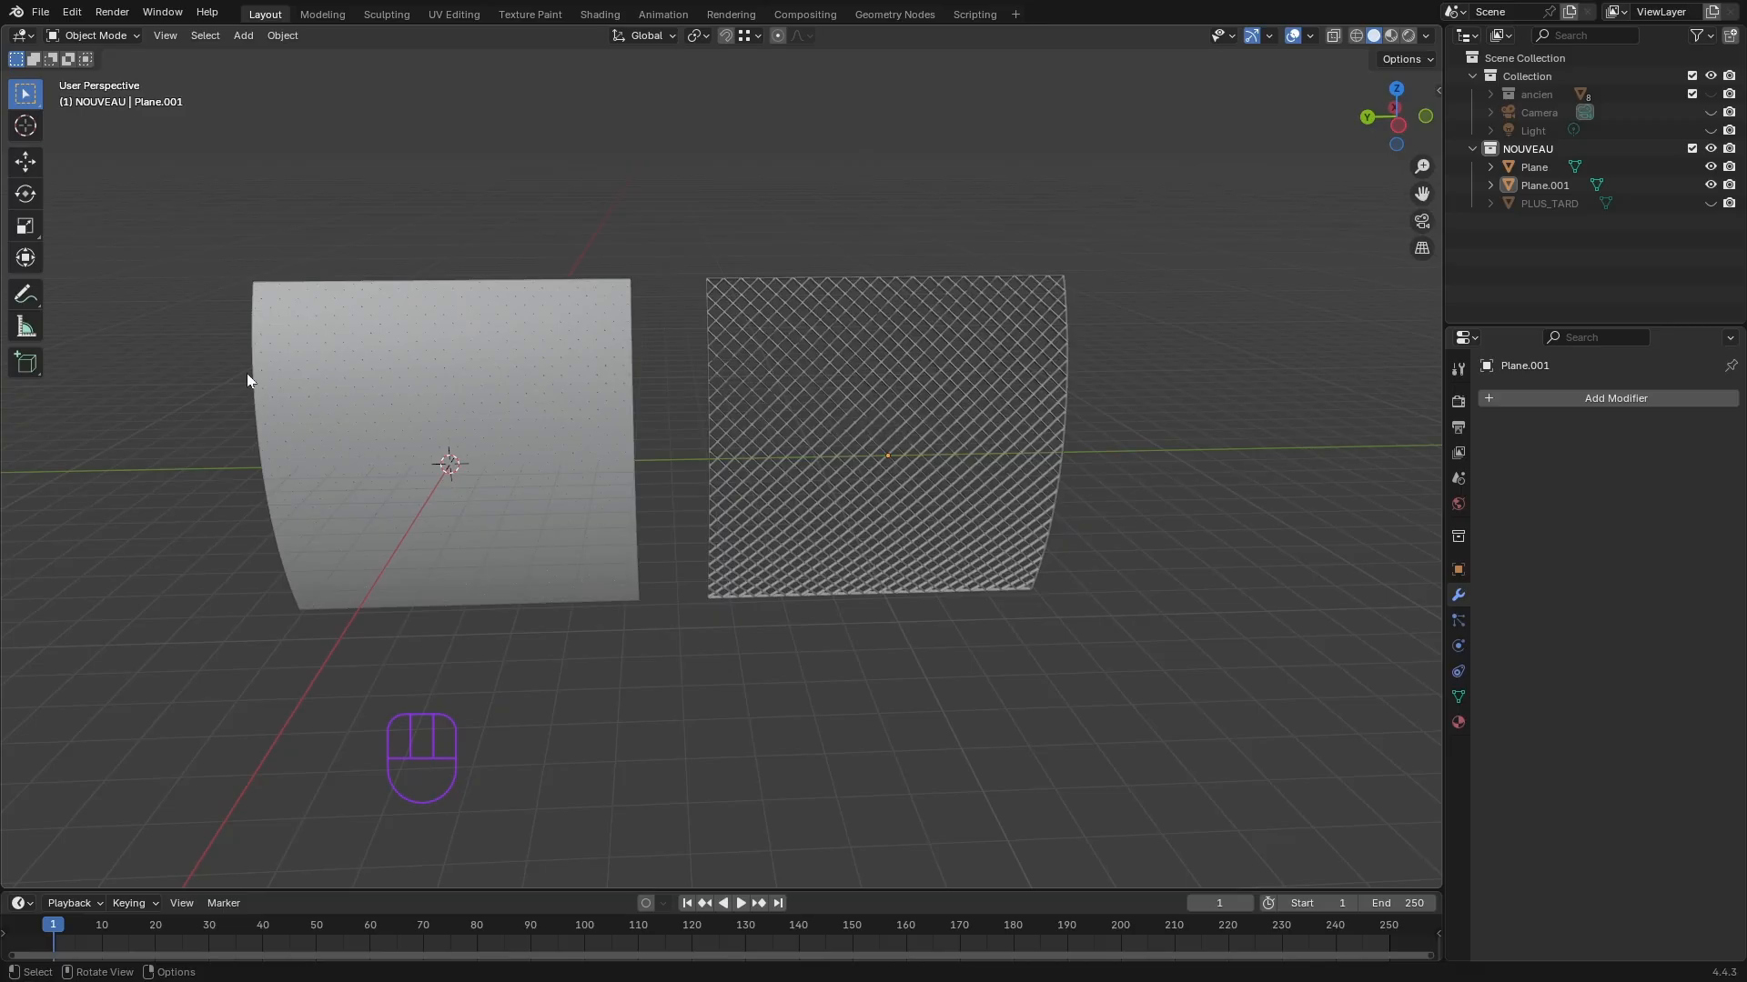
pyautogui.moveTo(546, 418); pyautogui.dragTo(667, 437, button='middle')
pyautogui.moveTo(1006, 383); pyautogui.dragTo(850, 690, button='middle')
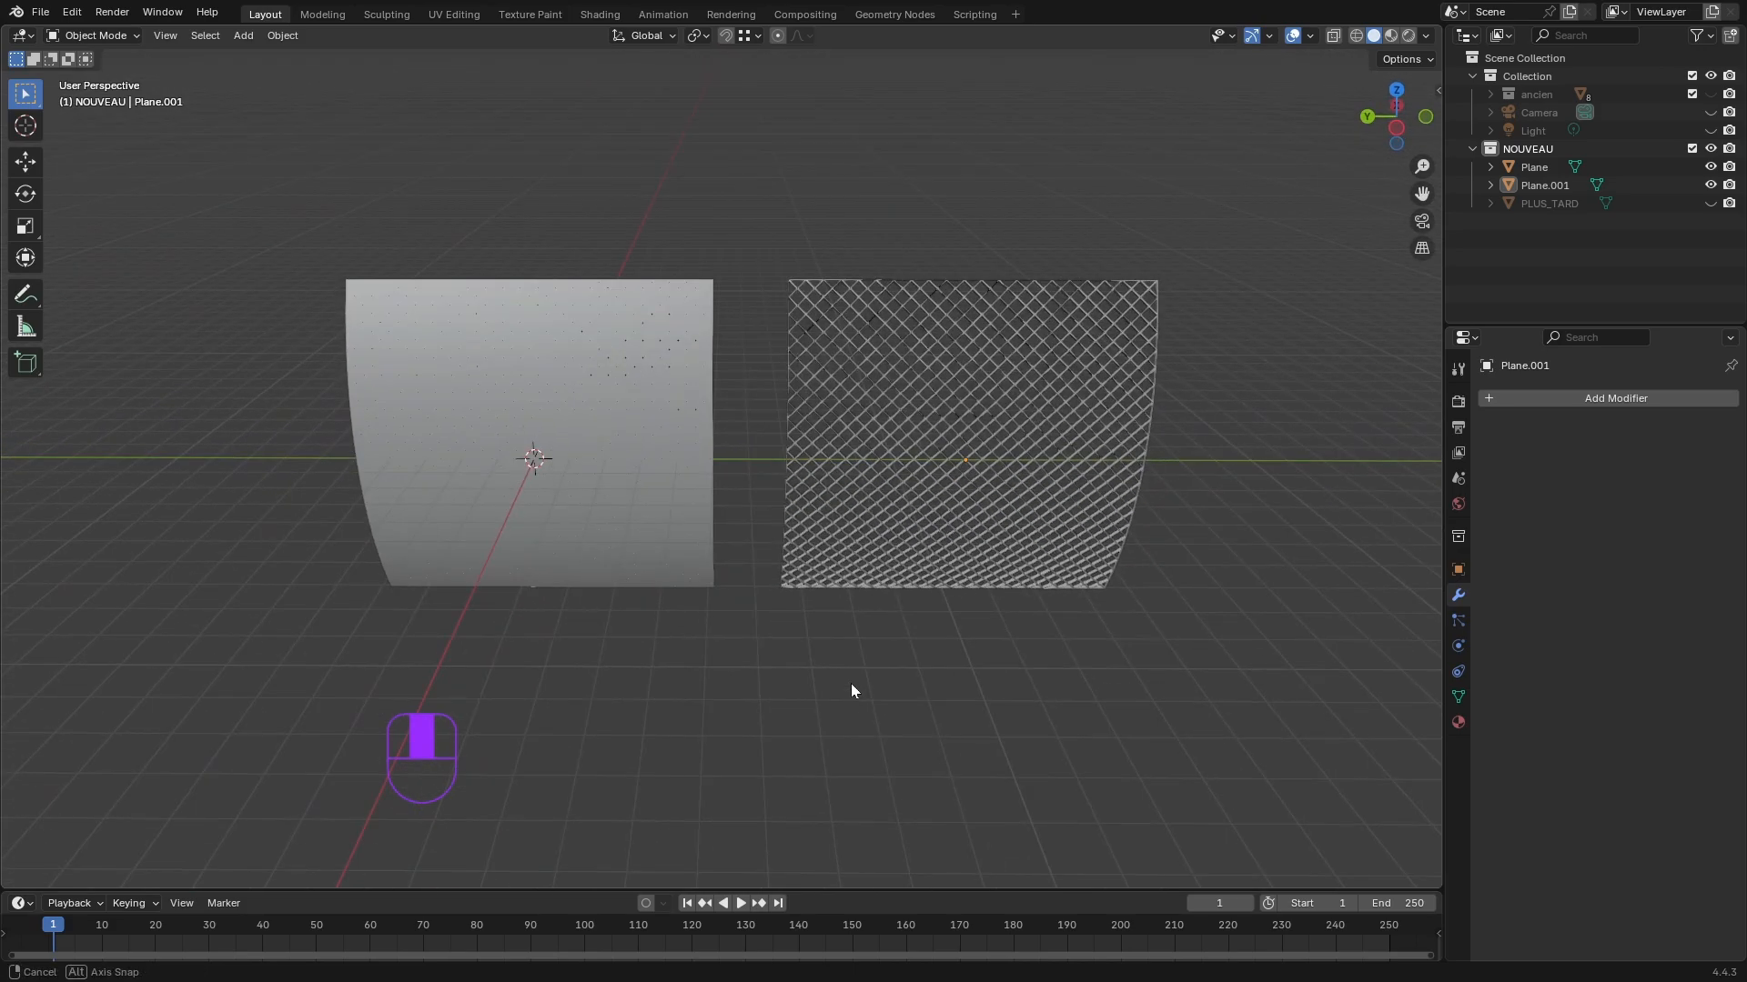
pyautogui.moveTo(1227, 640); pyautogui.dragTo(253, 200)
pyautogui.moveTo(911, 432); pyautogui.dragTo(840, 674, button='middle')
pyautogui.press('r')
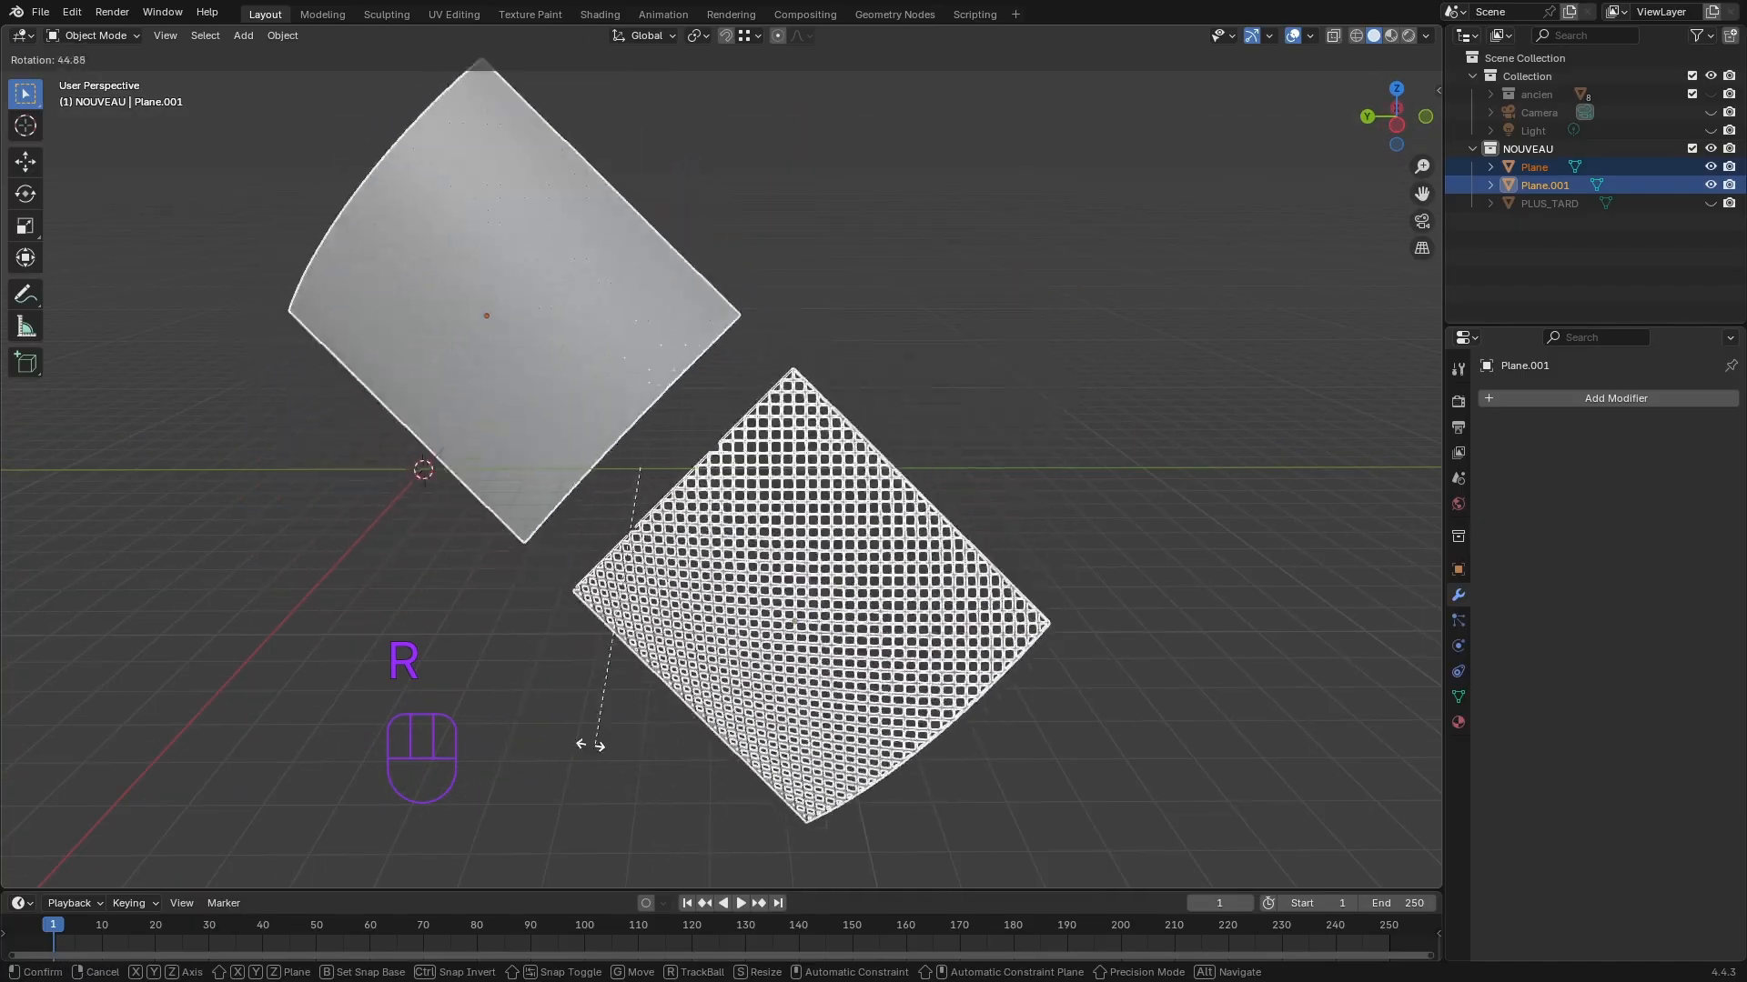
pyautogui.press('x')
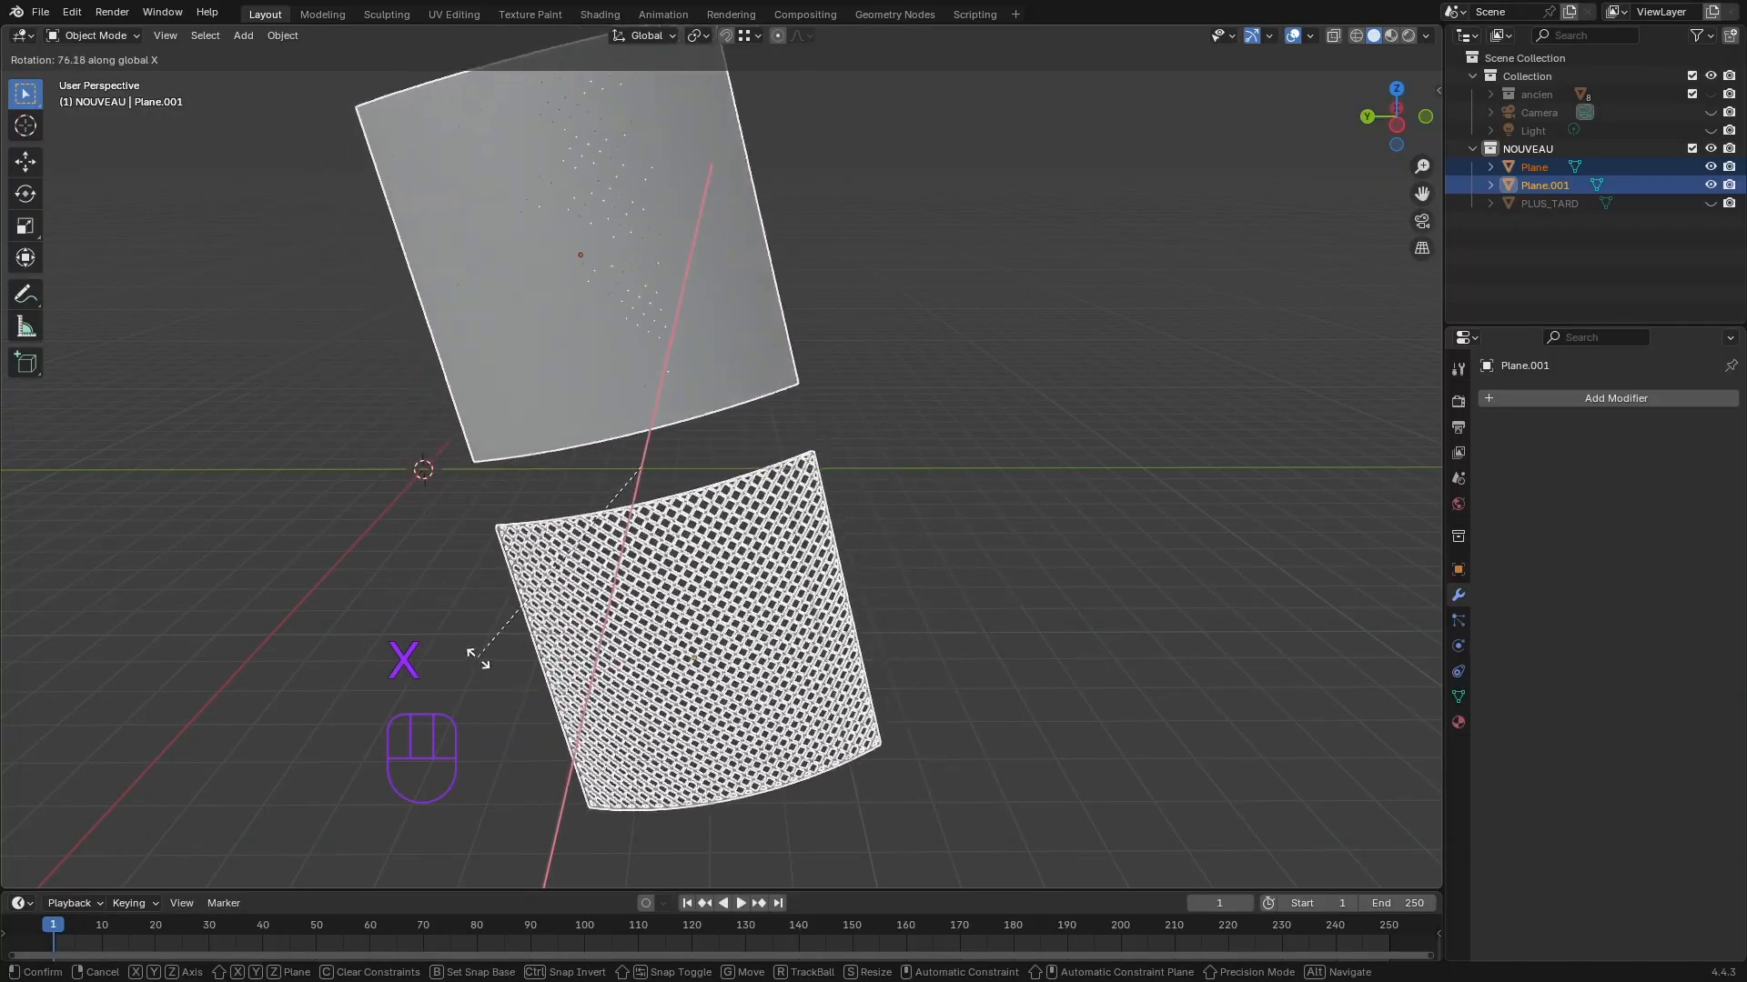
pyautogui.write('90')
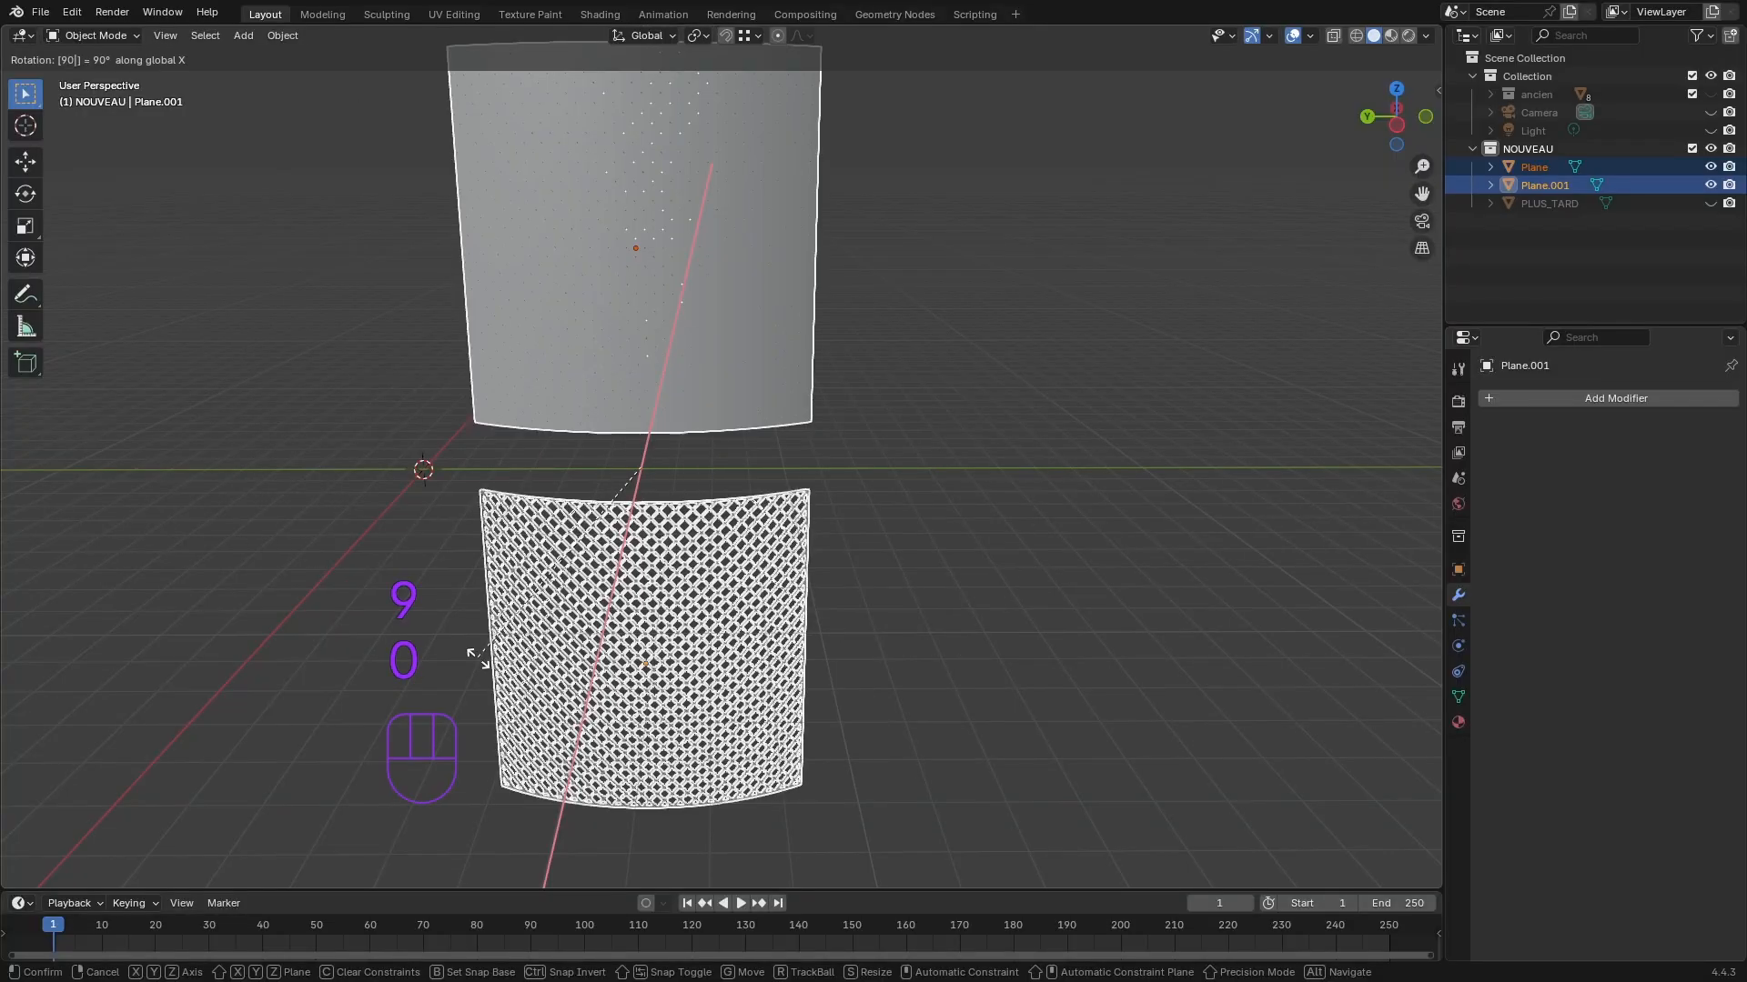
pyautogui.press('Return')
pyautogui.click(993, 599)
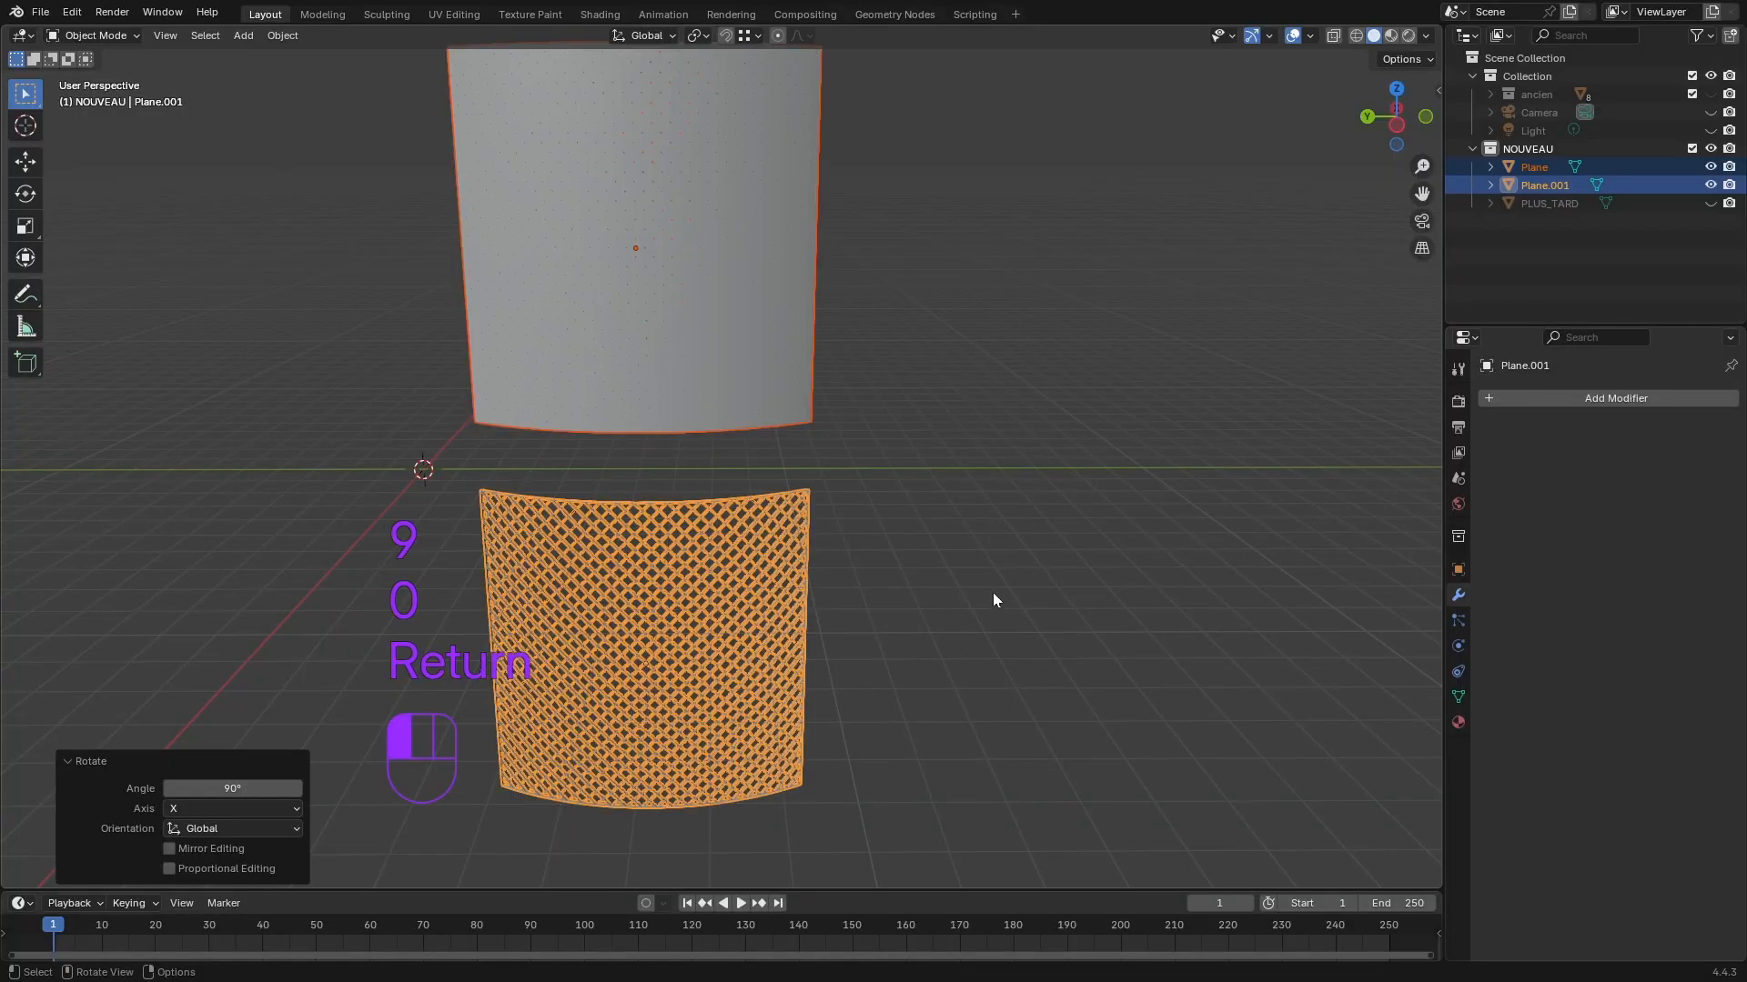
# - Open the object data properties, where the lattice's vertex groups and shape keys are managed
pyautogui.moveTo(906, 639); pyautogui.dragTo(995, 667, button='middle')
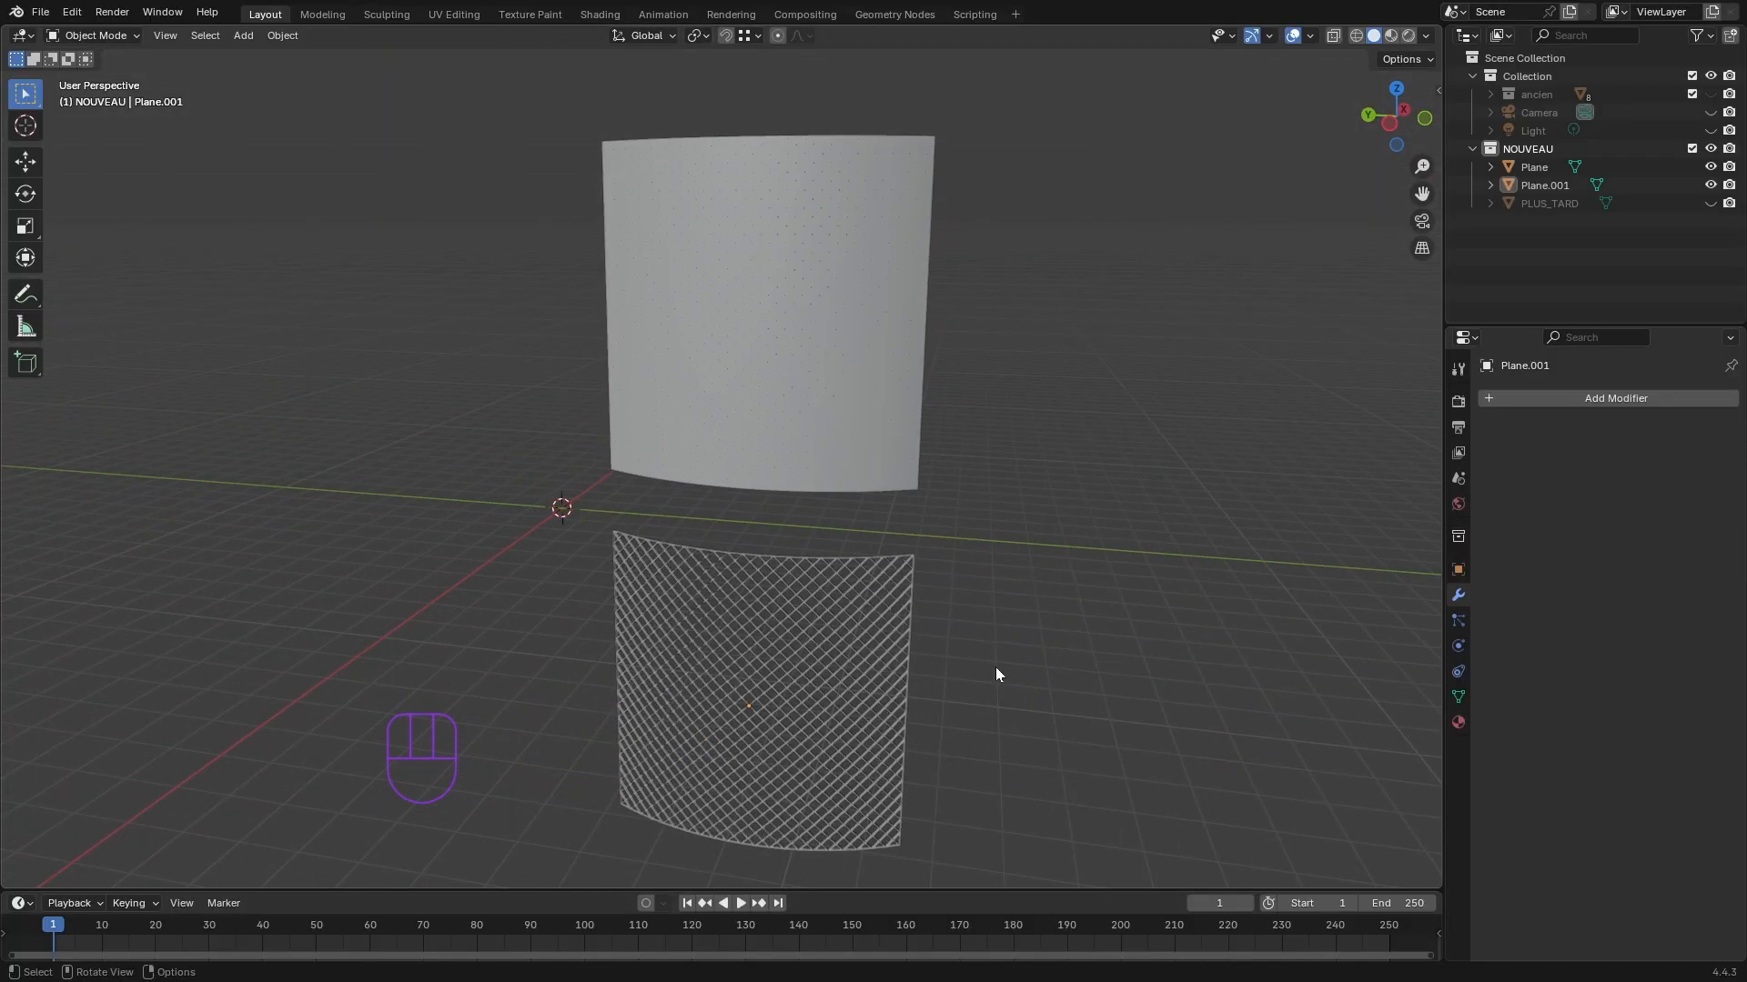
pyautogui.moveTo(964, 442); pyautogui.dragTo(1167, 551, button='middle')
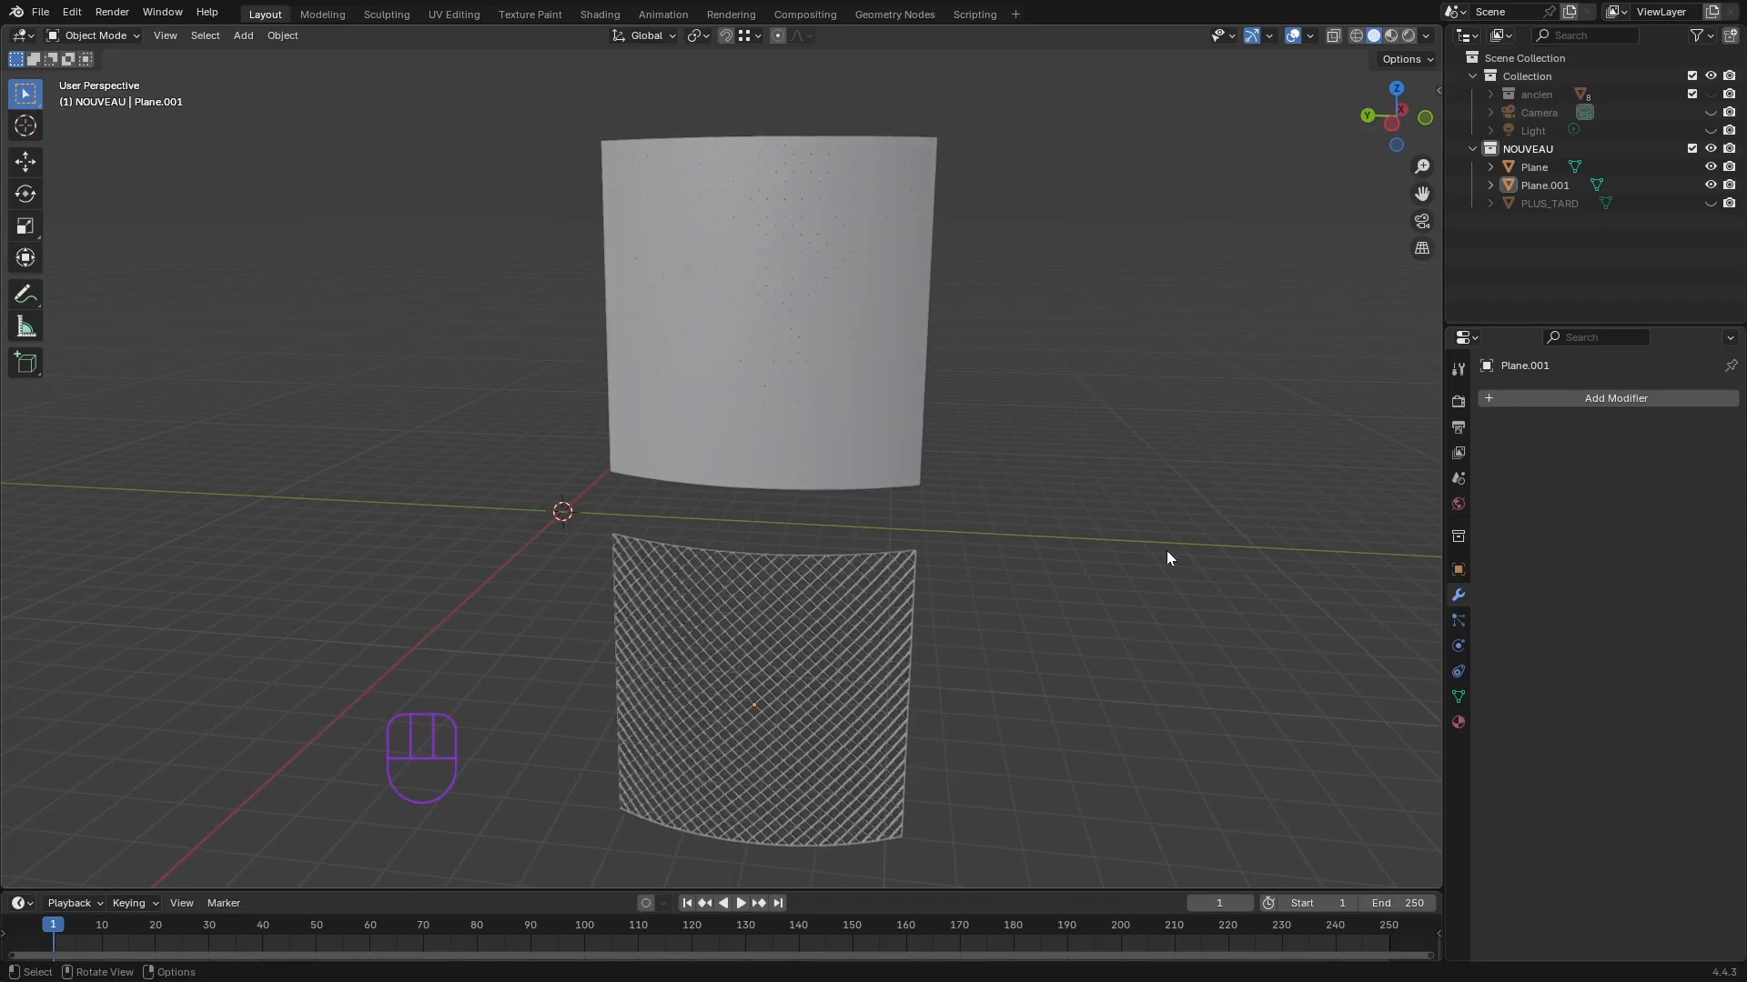
pyautogui.click(1459, 697)
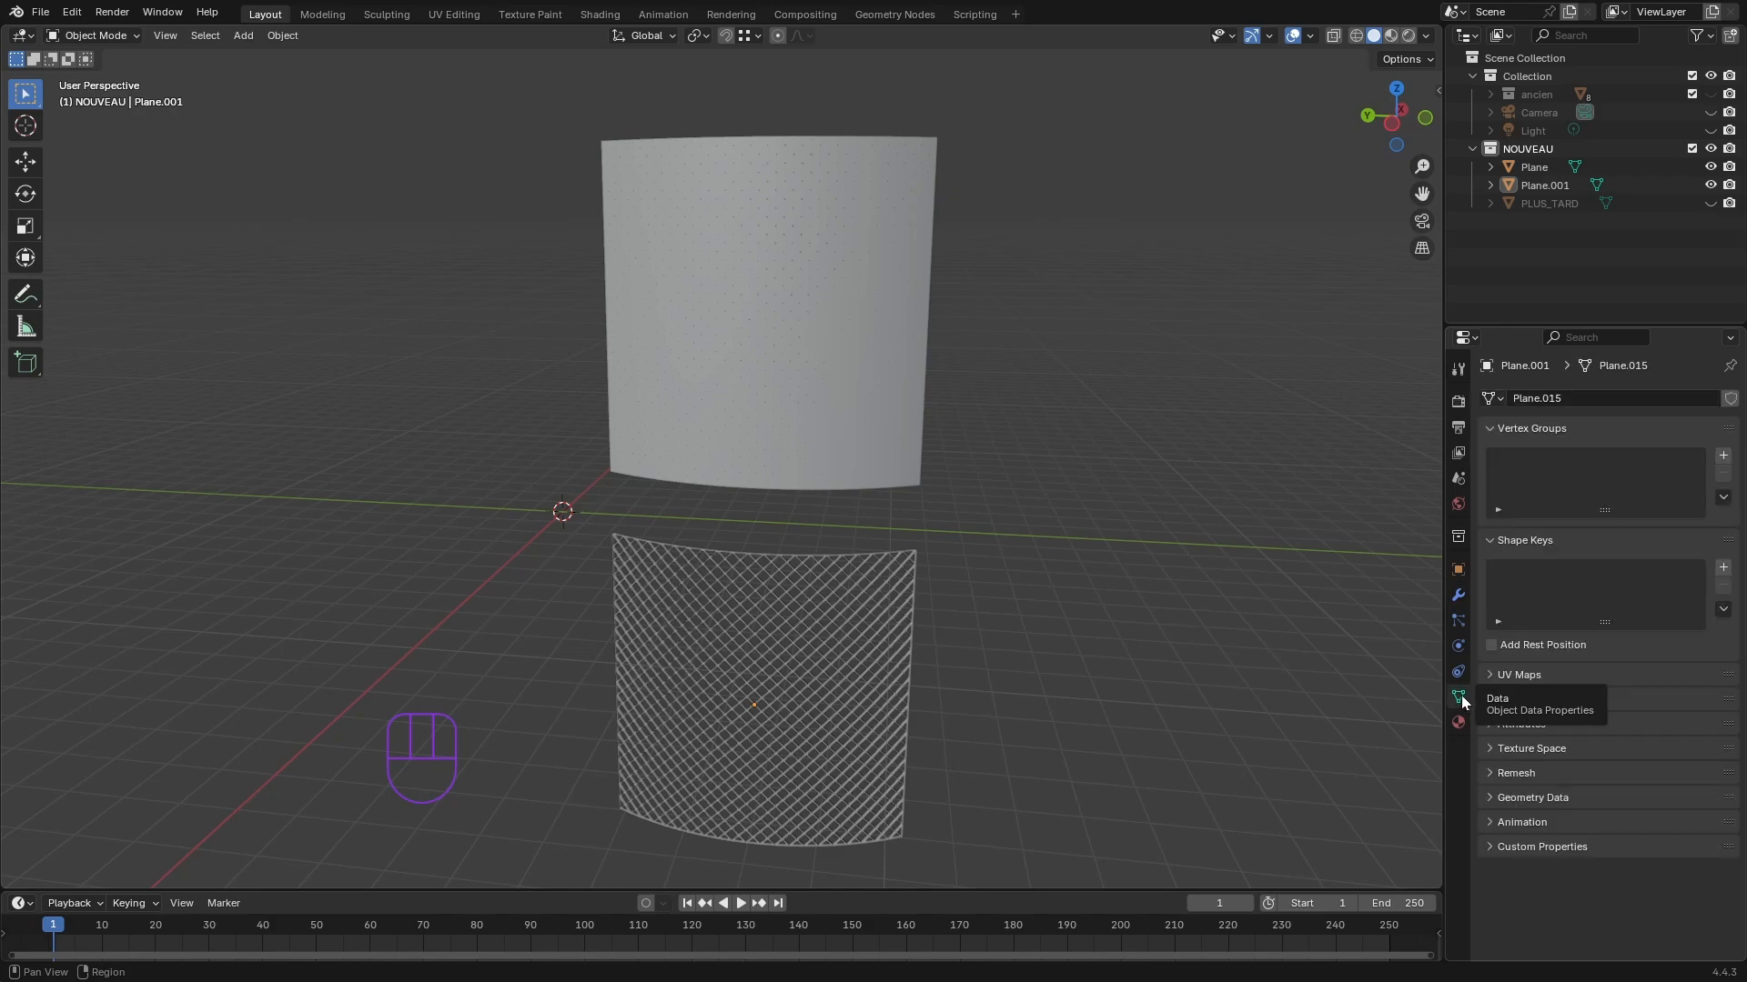
pyautogui.moveTo(1219, 669); pyautogui.dragTo(1005, 694, button='middle')
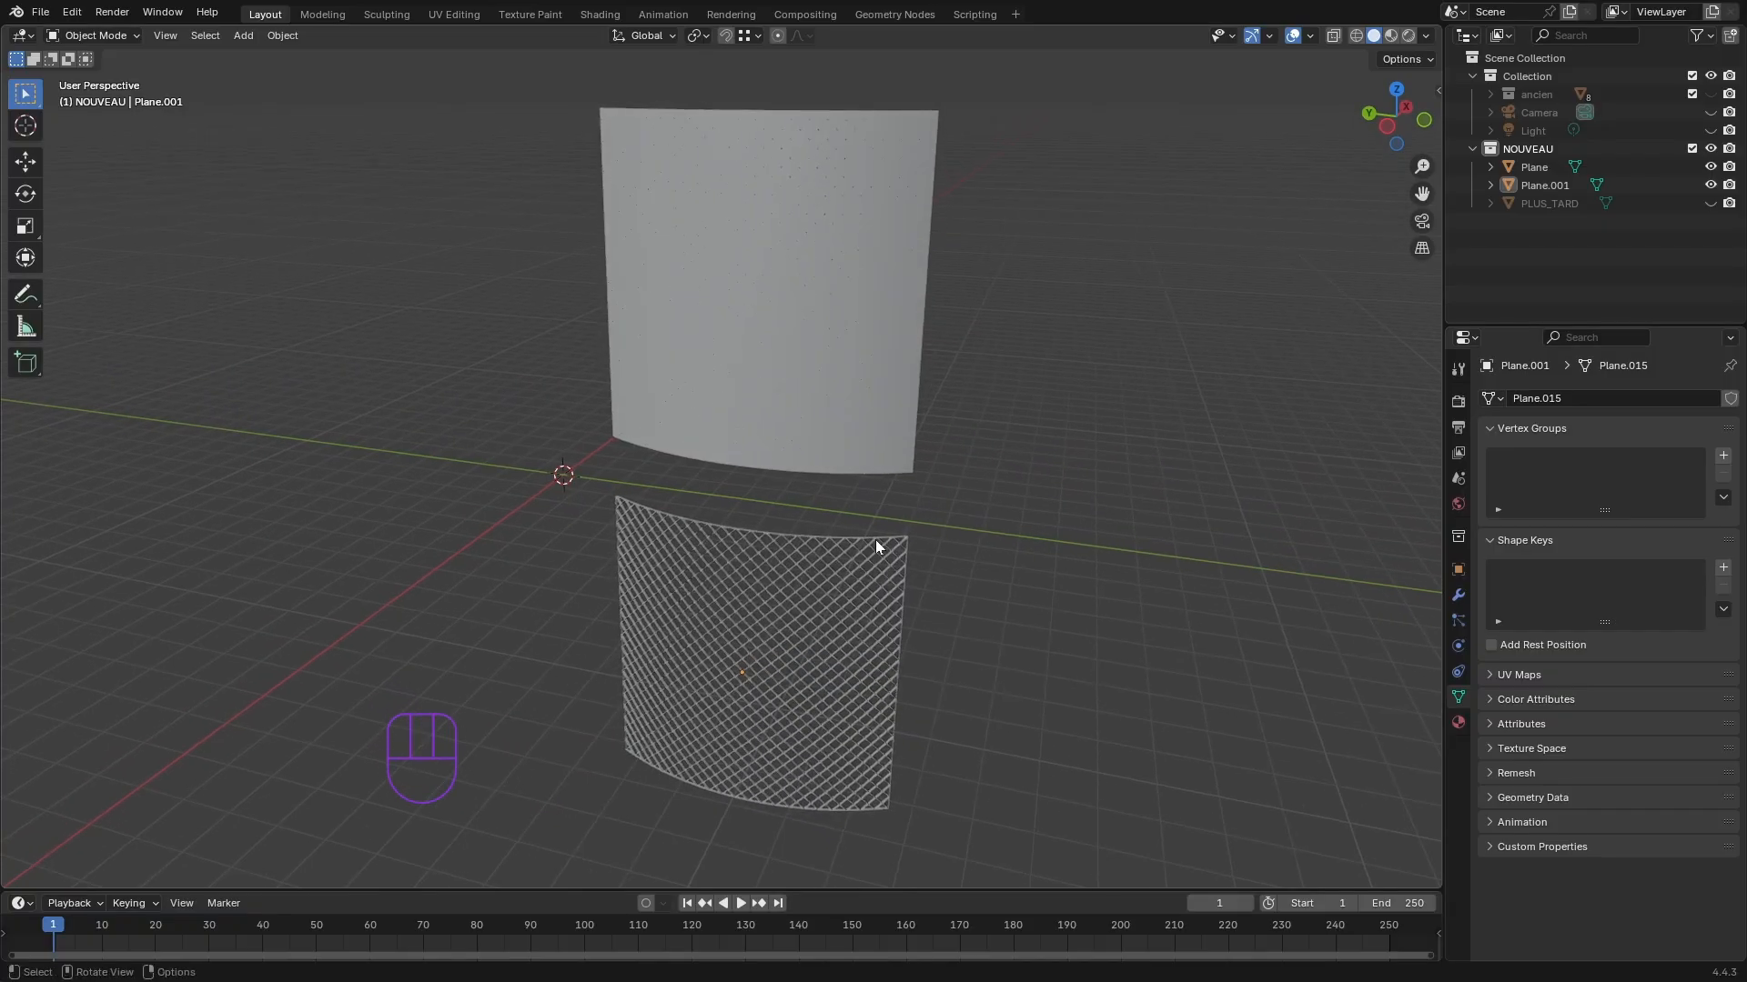
pyautogui.click(802, 373)
pyautogui.keyDown('shift'); pyautogui.click(779, 651); pyautogui.keyUp('shift')
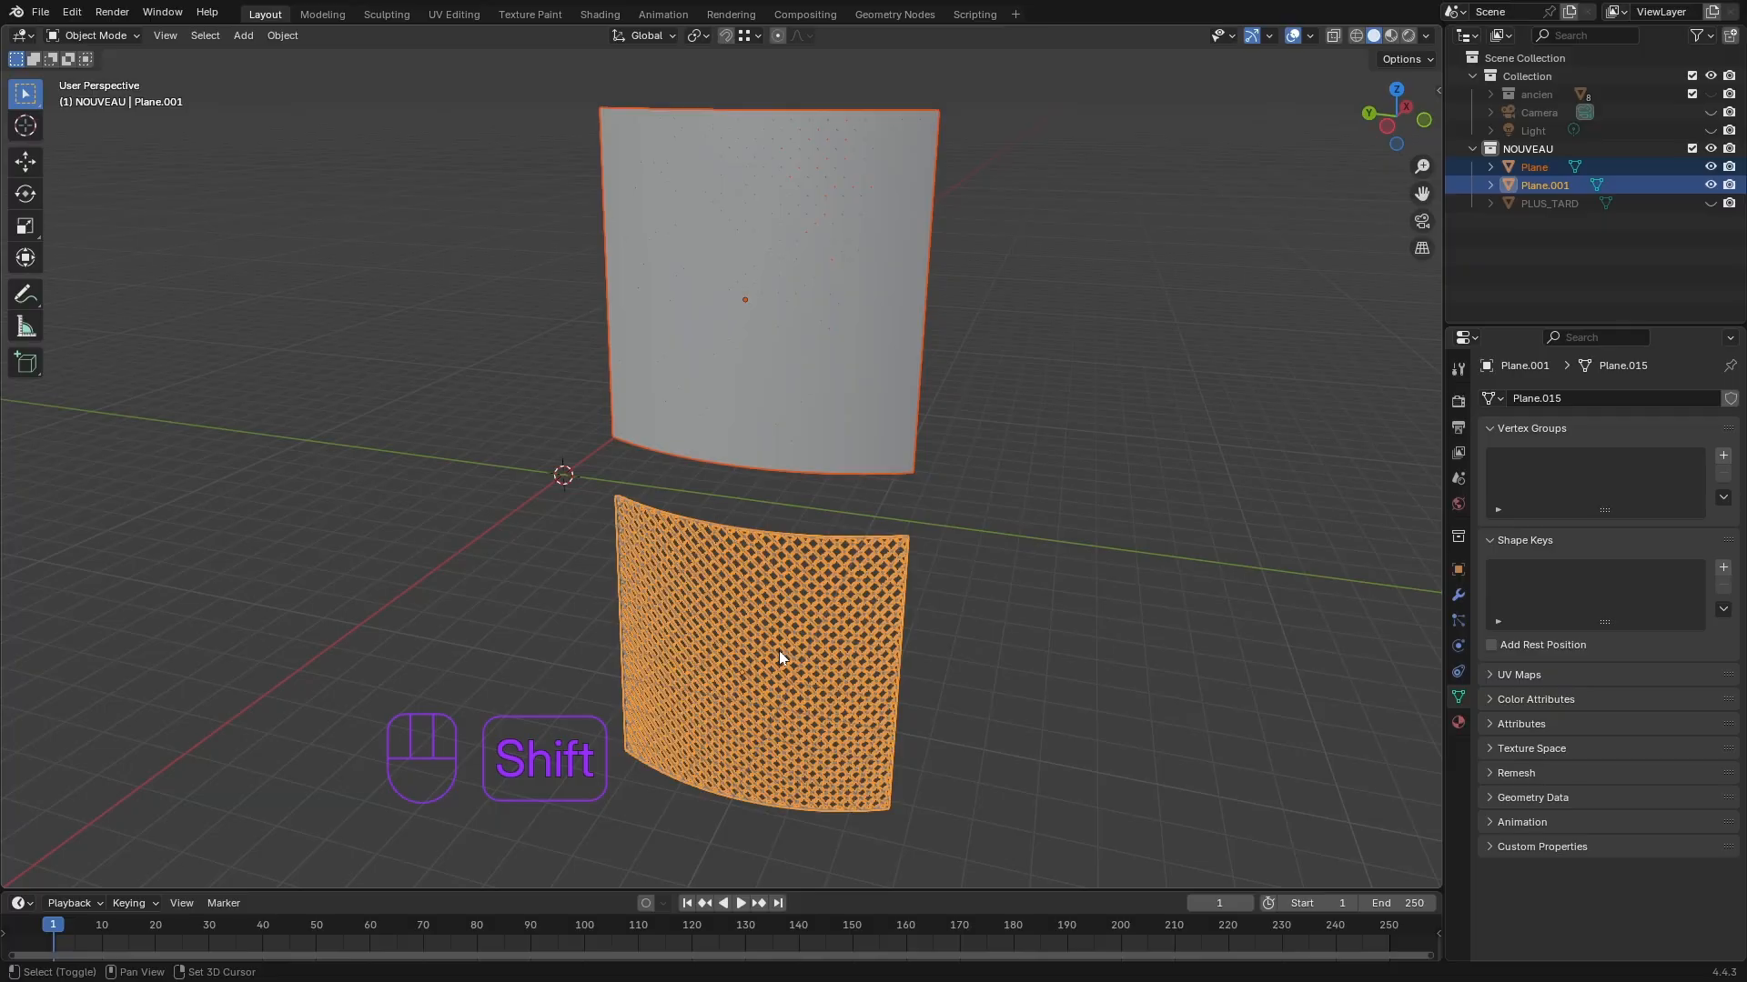
pyautogui.click(937, 562)
# - Join the lattice as a shape key onto the perforated panel, select the new key, and deselect both objects
pyautogui.click(809, 590)
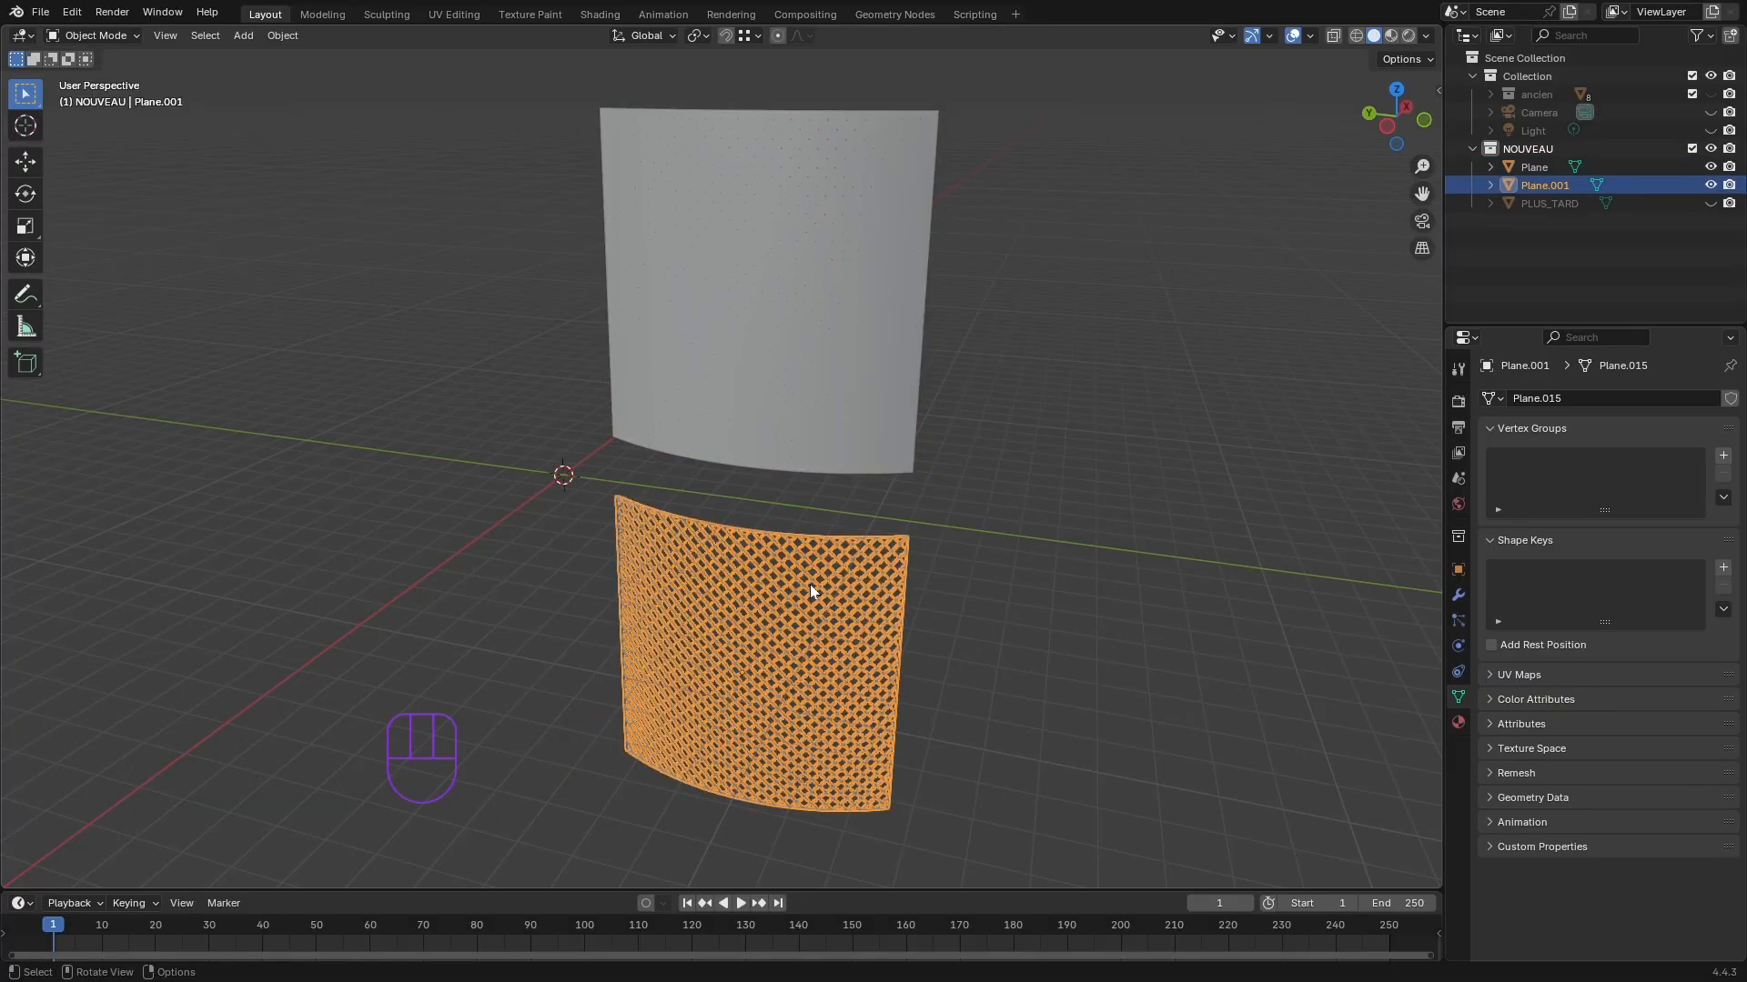
pyautogui.keyDown('shift'); pyautogui.click(800, 355); pyautogui.keyUp('shift')
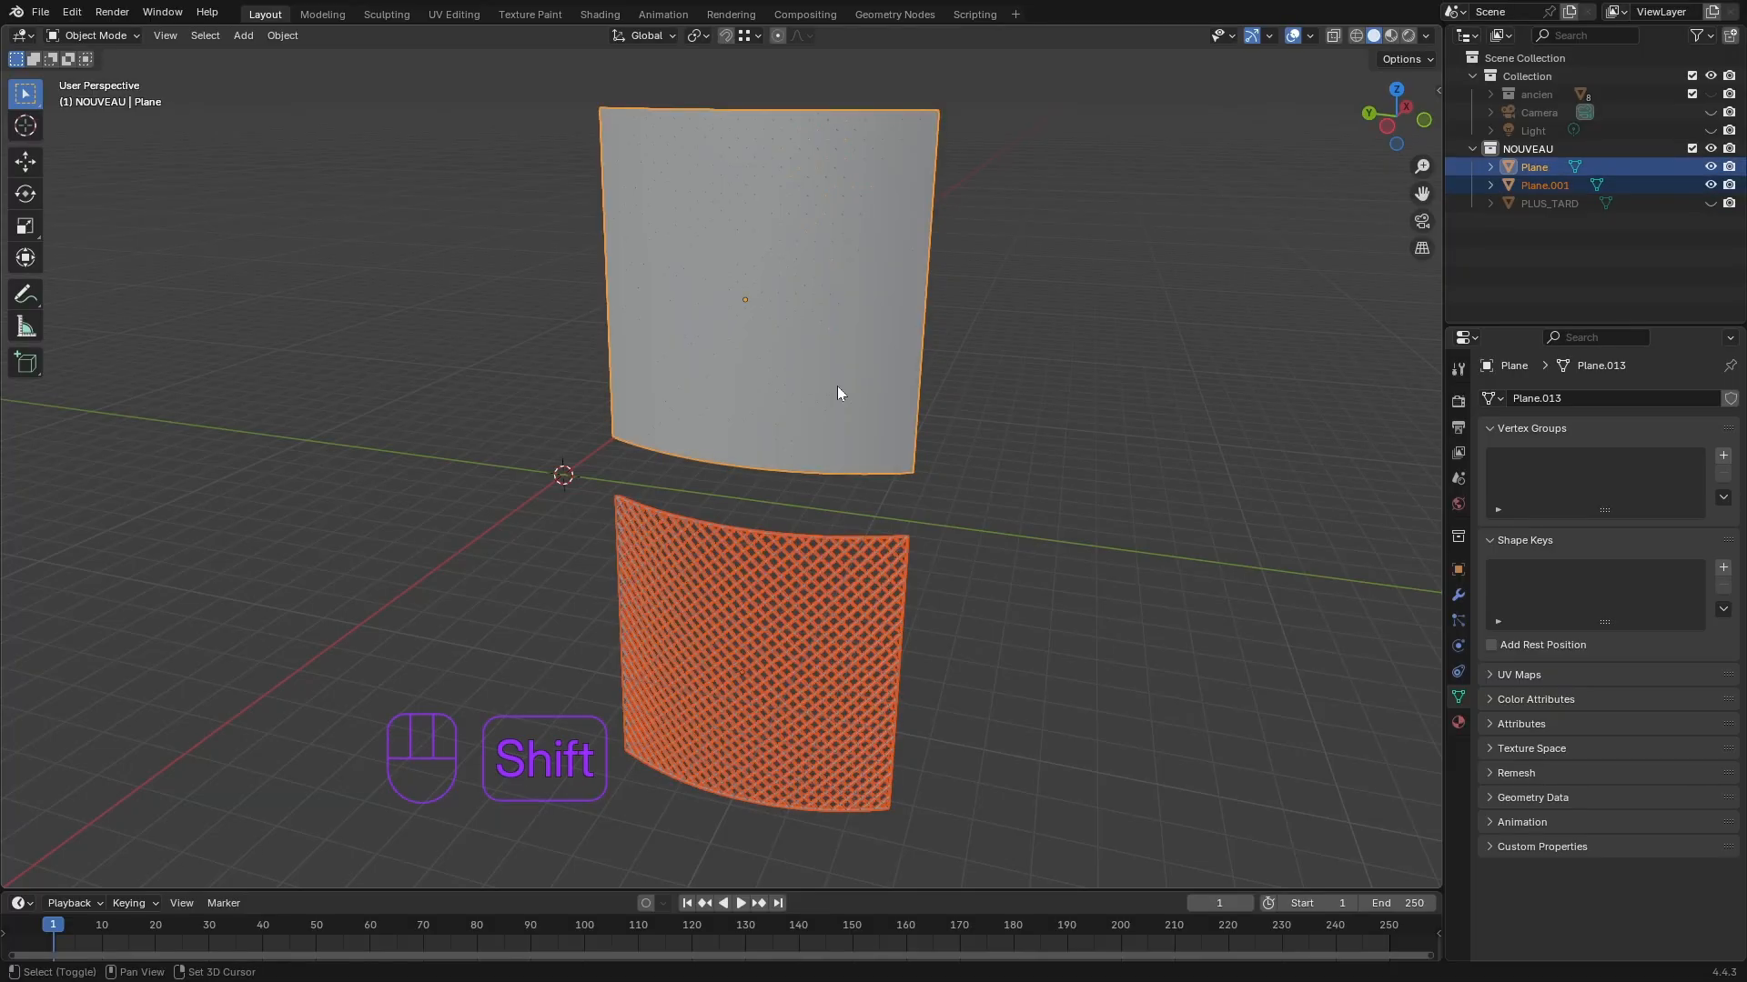
pyautogui.moveTo(946, 473); pyautogui.dragTo(968, 499, button='middle')
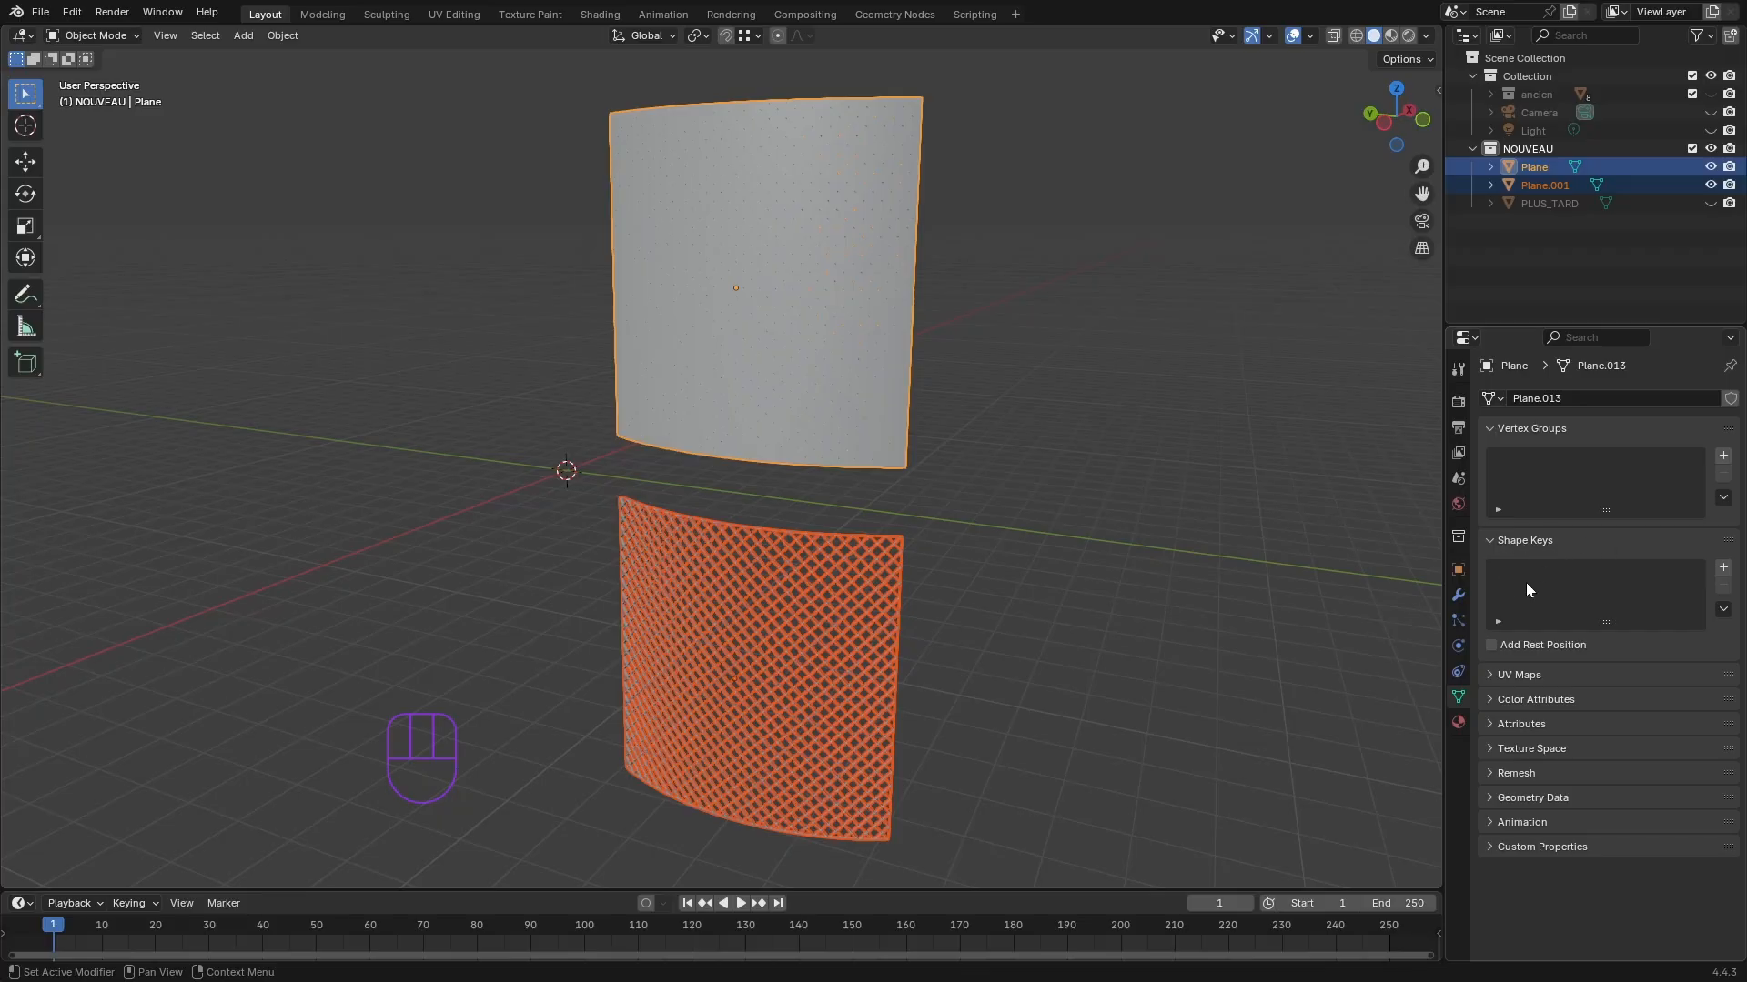
pyautogui.click(1726, 617)
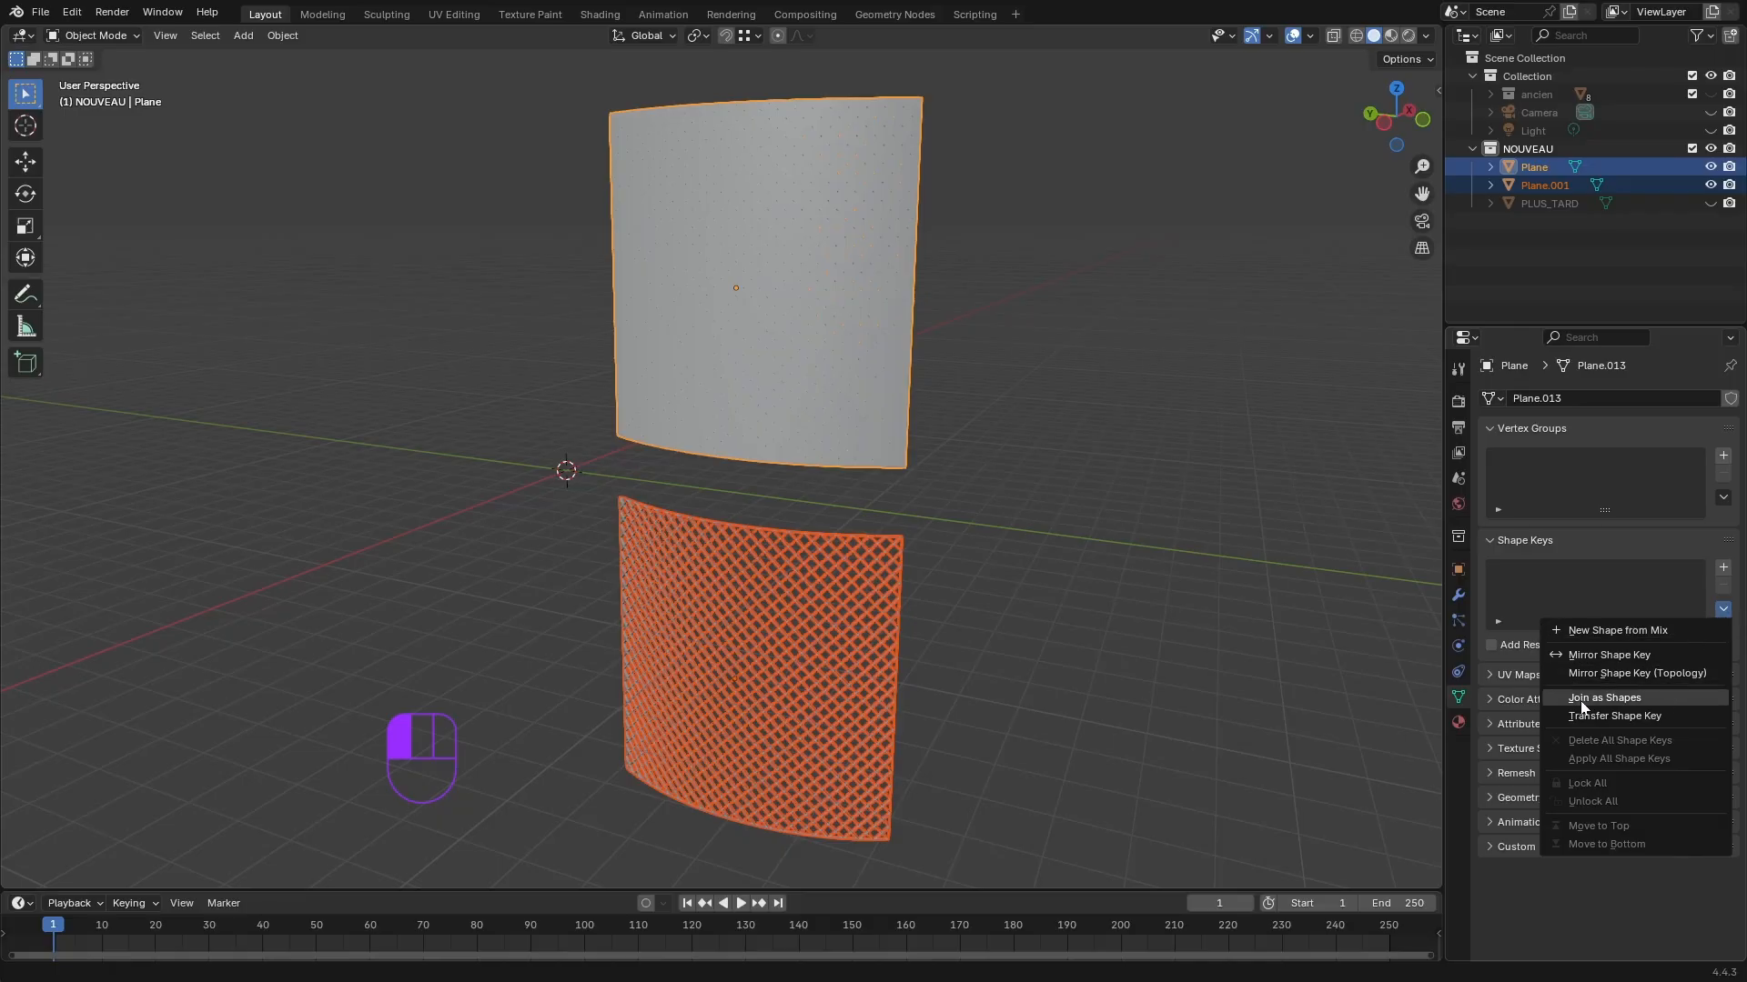
pyautogui.click(1643, 698)
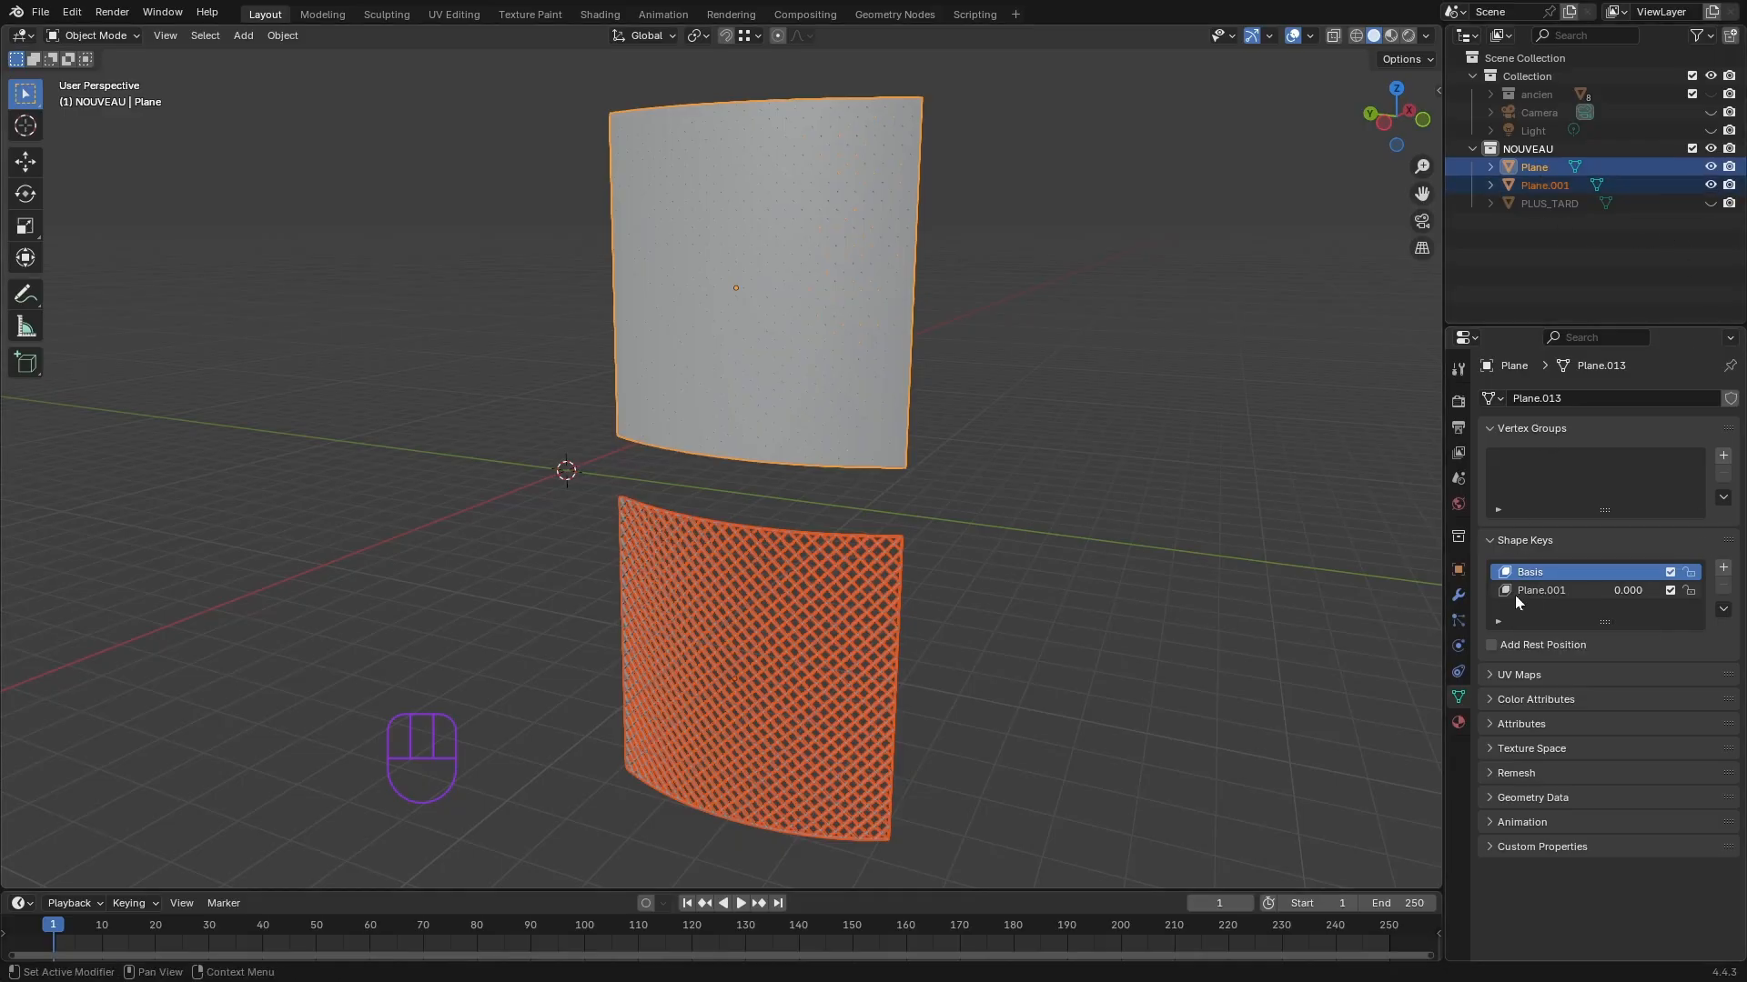
pyautogui.click(1547, 591)
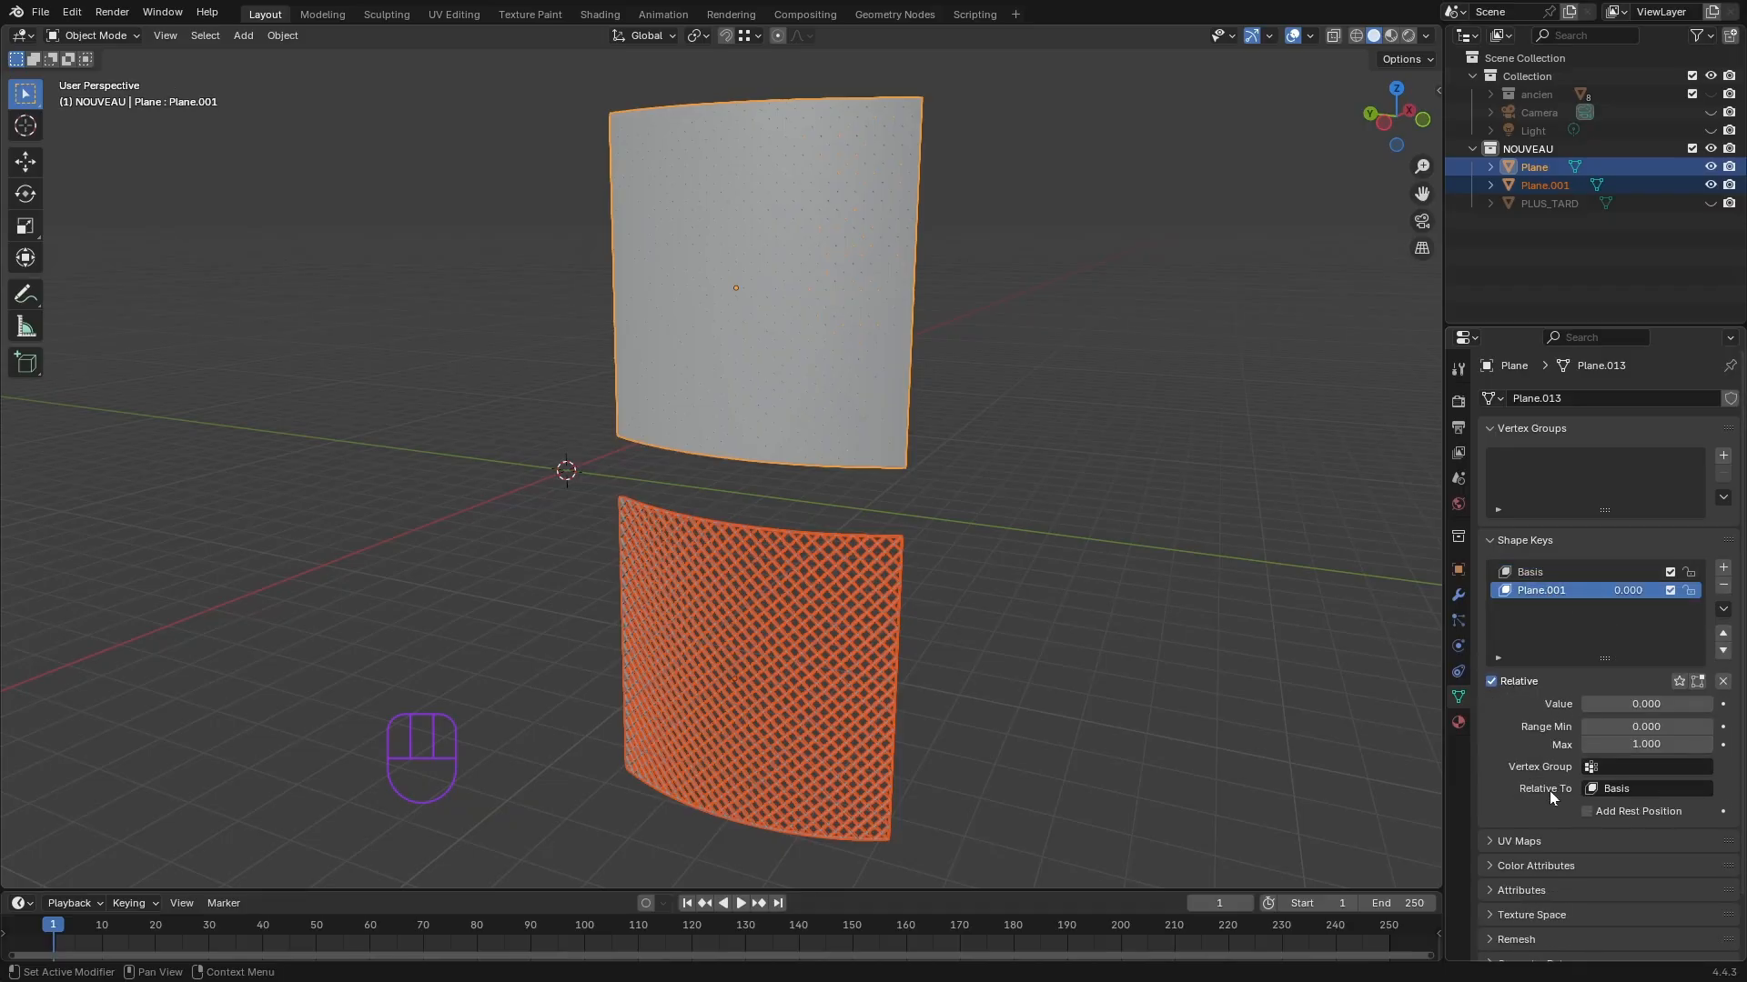
pyautogui.moveTo(1214, 685); pyautogui.dragTo(1201, 690, button='middle')
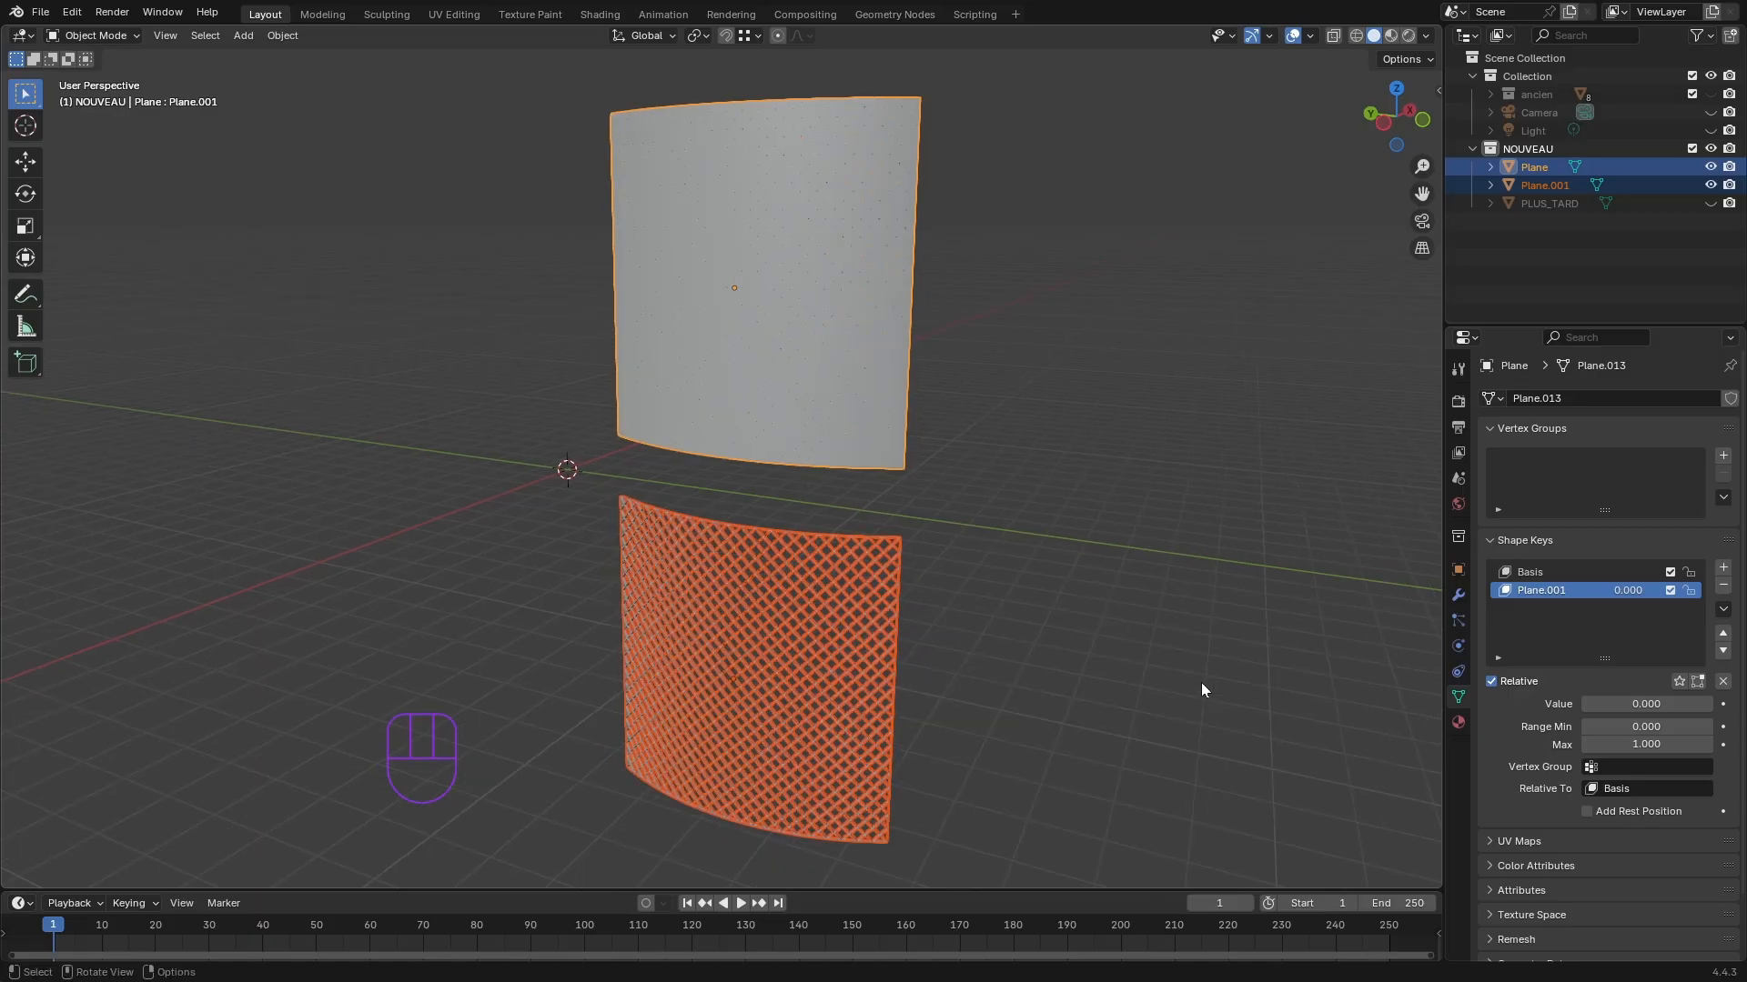
pyautogui.click(1036, 470)
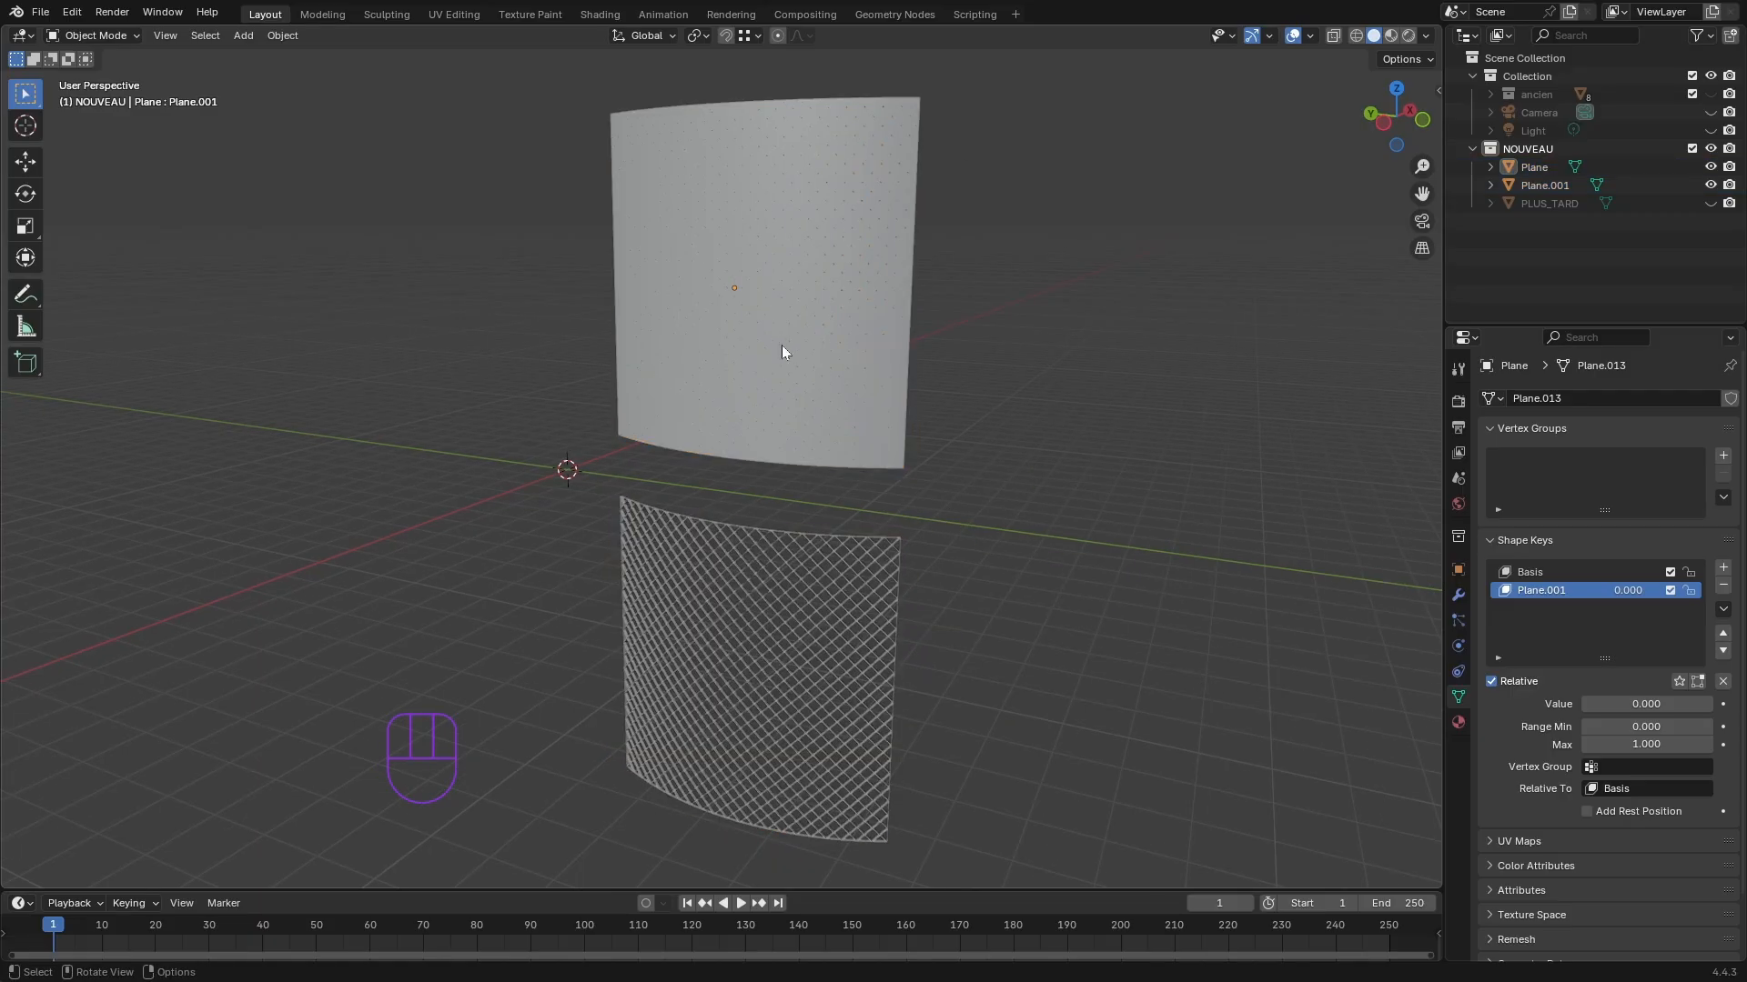
# - Add a vertex group named Main_object to the perforated panel
pyautogui.click(843, 394)
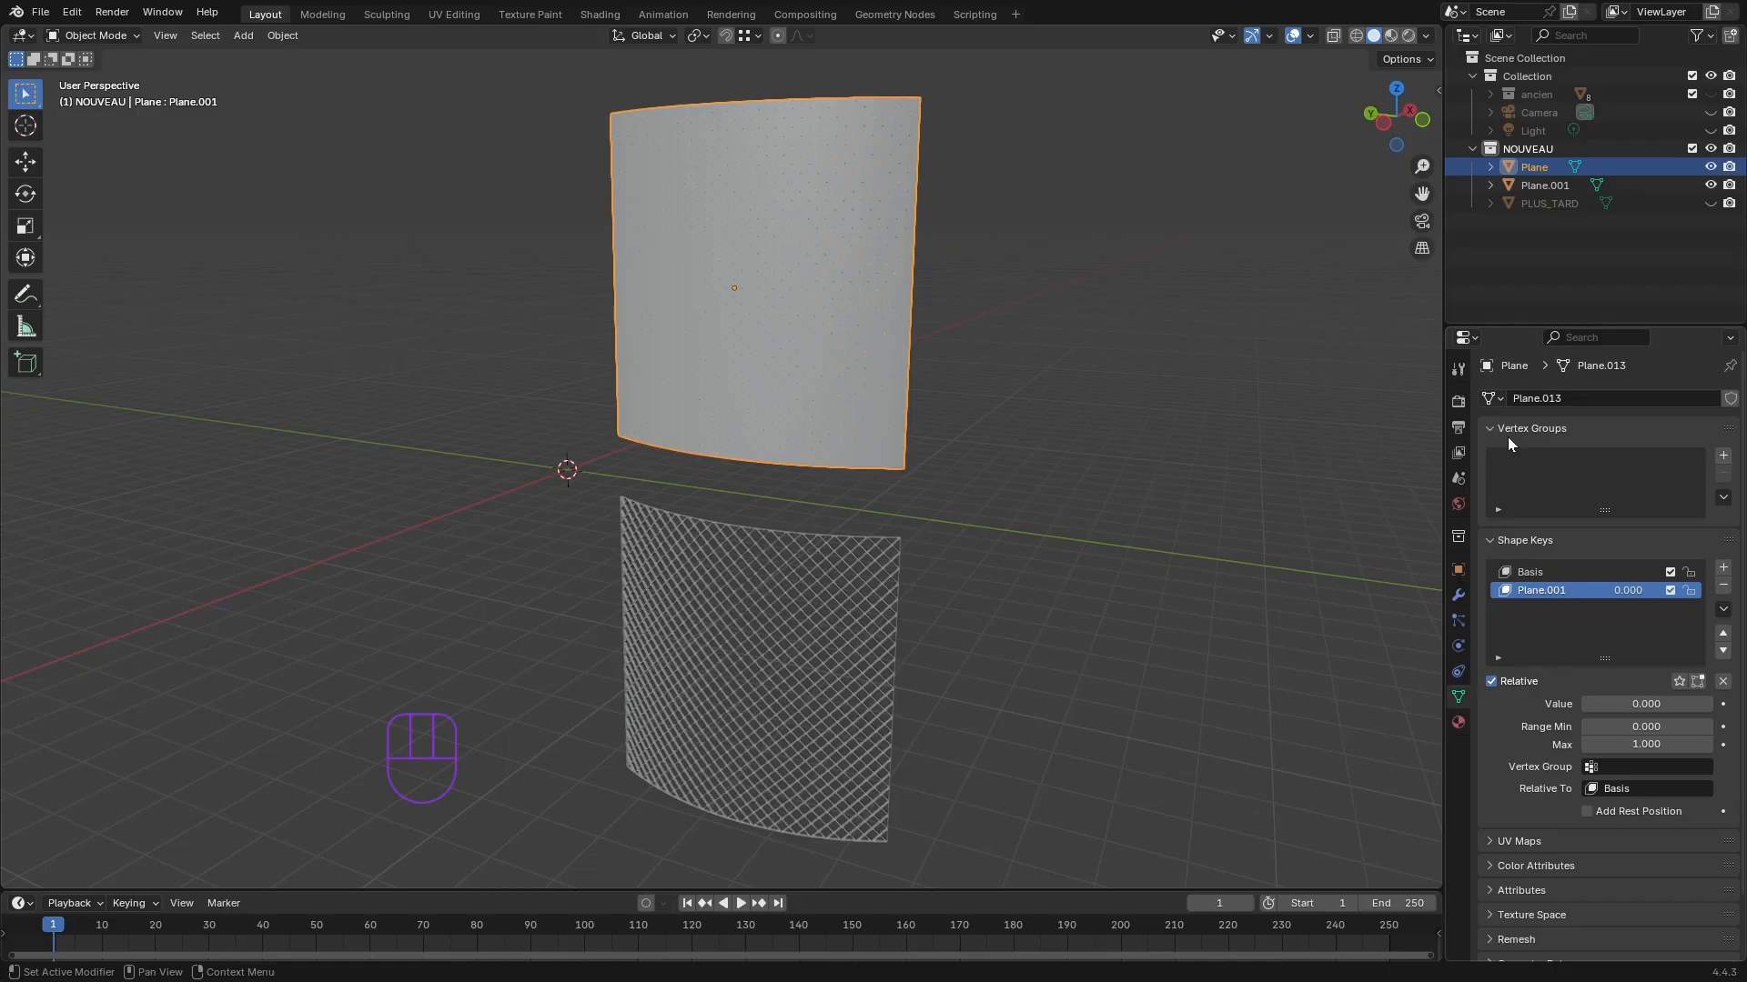
pyautogui.click(1722, 457)
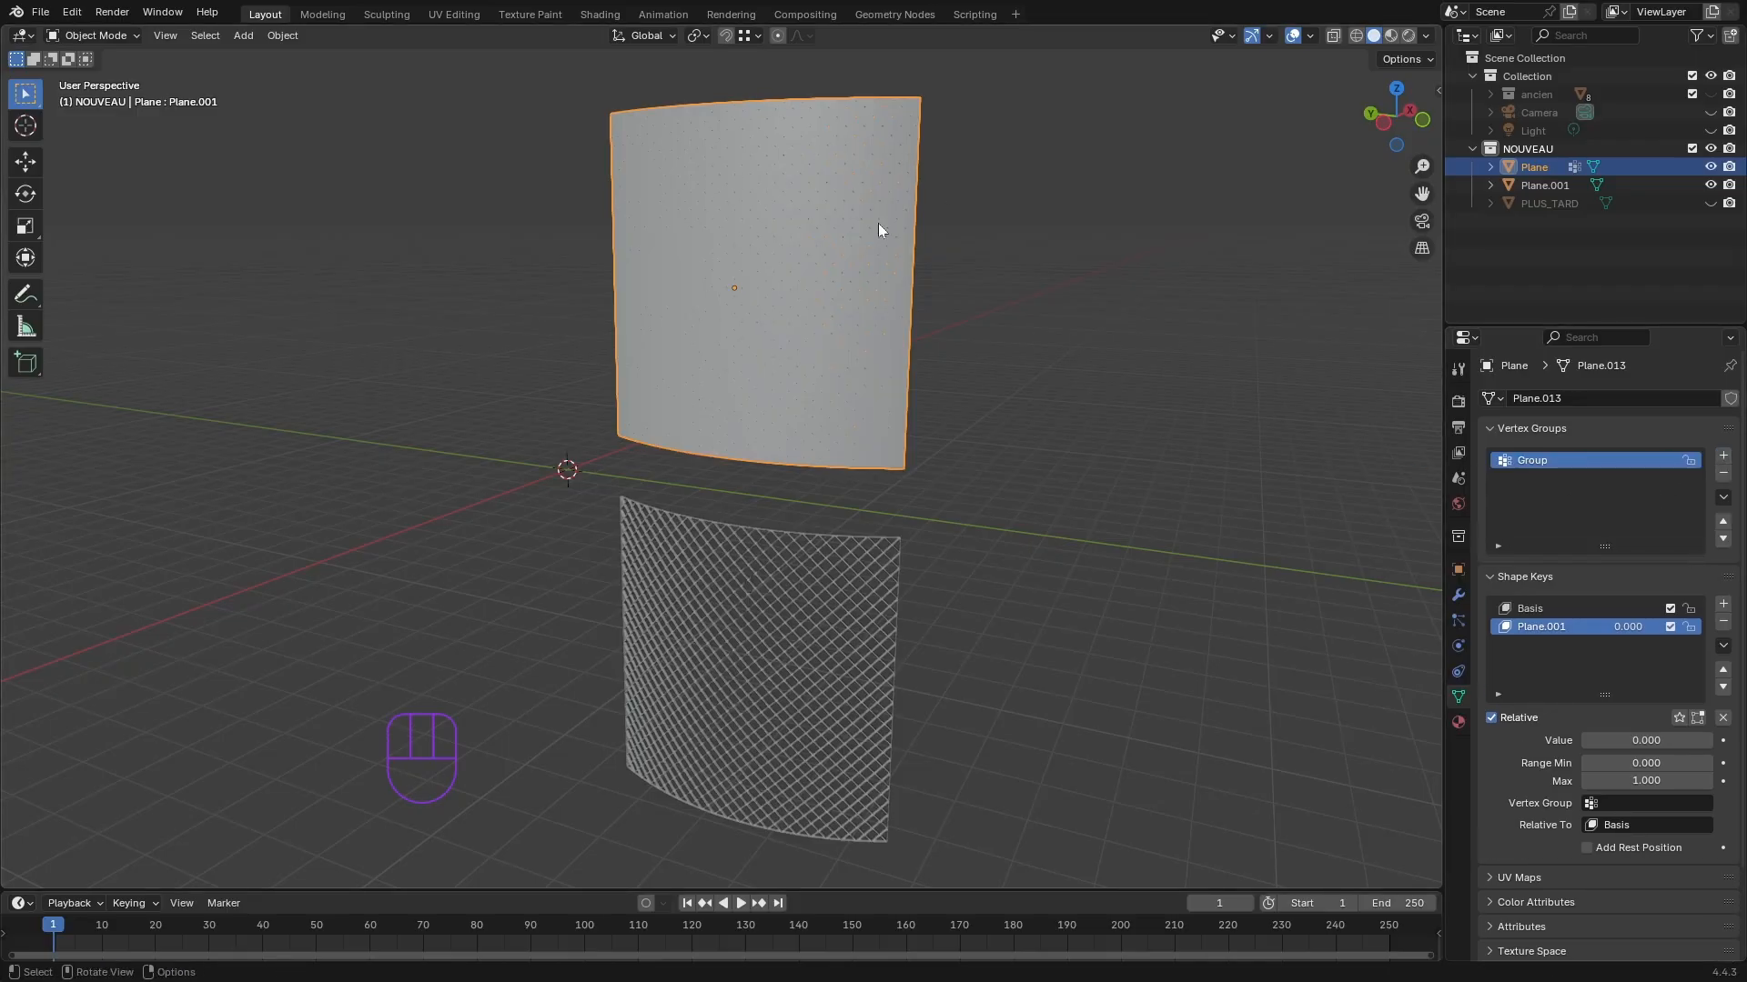
pyautogui.doubleClick(1543, 460)
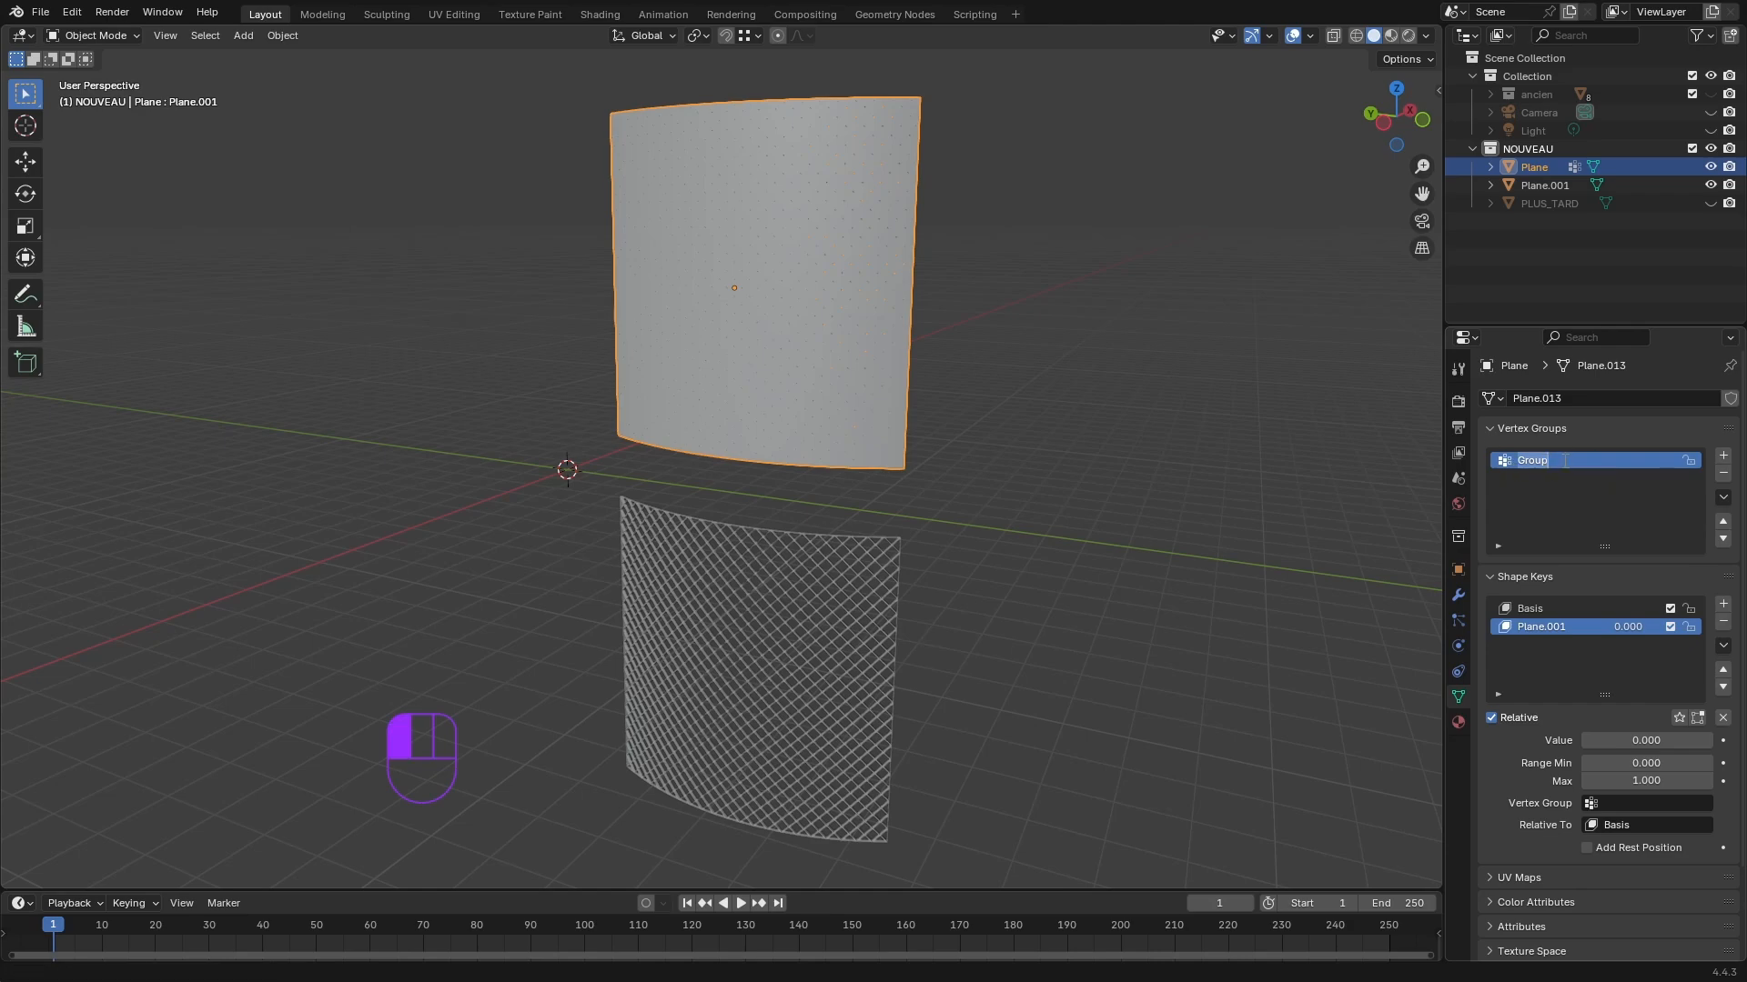
pyautogui.write('mAI')
pyautogui.press('BackSpace')
pyautogui.press('BackSpace')
pyautogui.press('BackSpace')
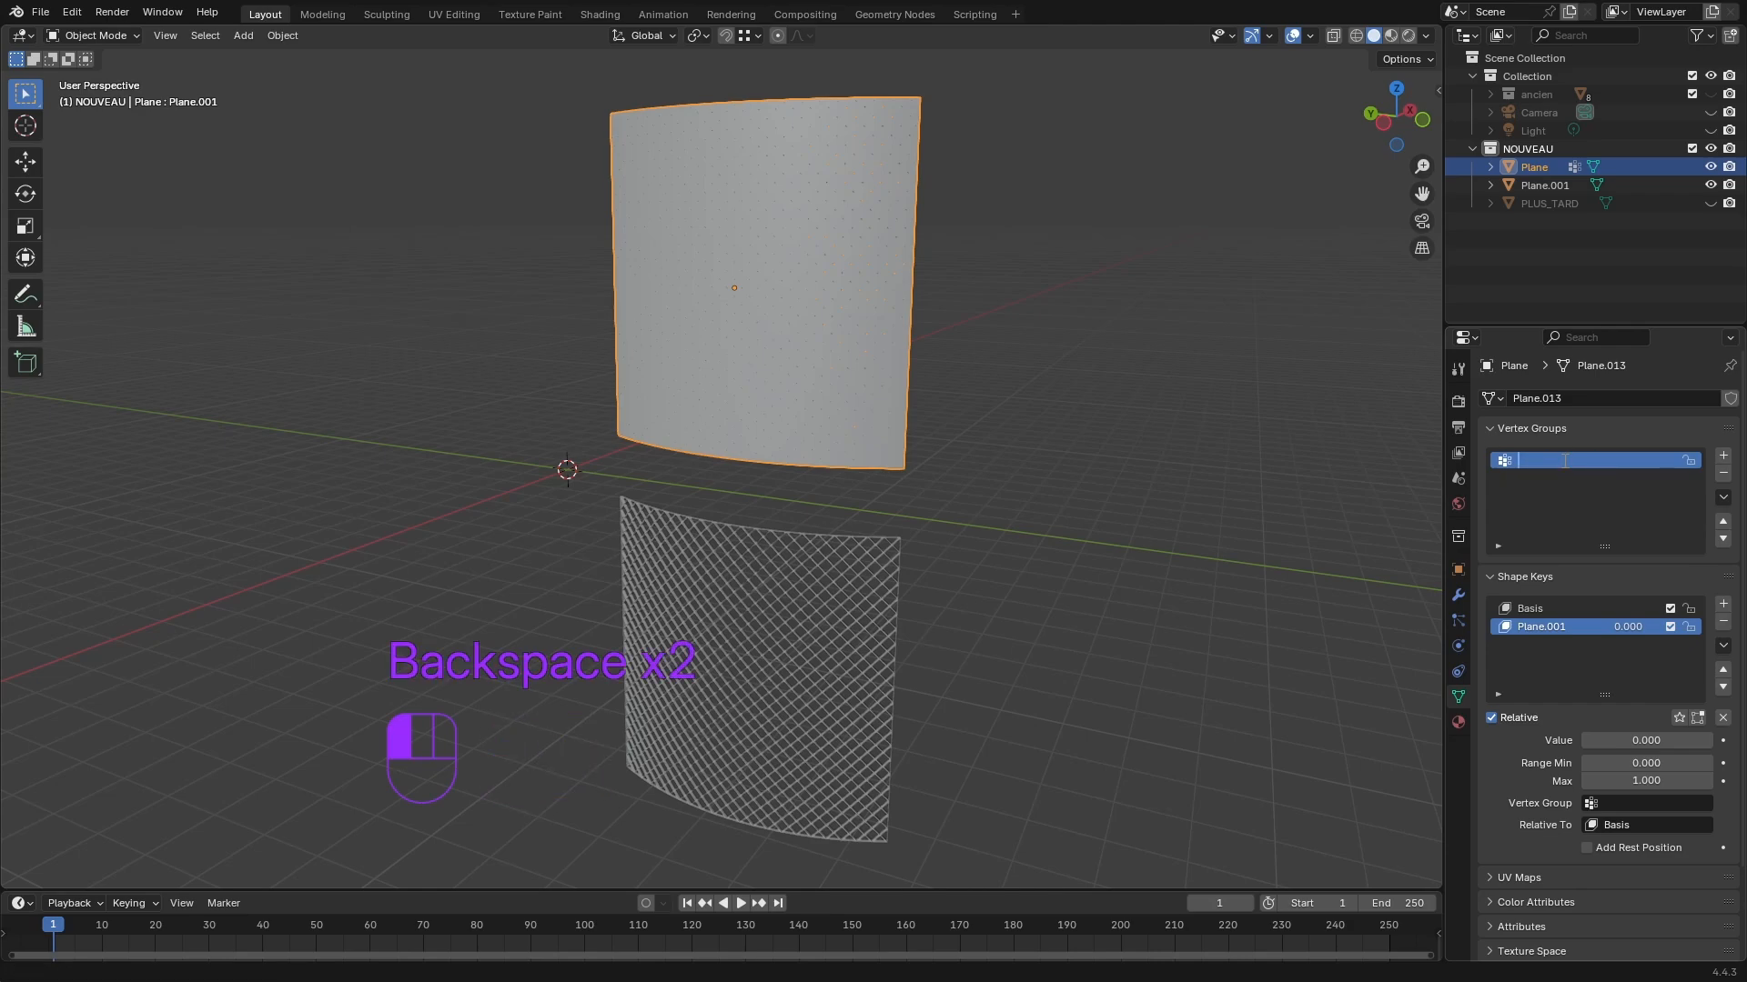
pyautogui.write('Main_object')
pyautogui.press('Return')
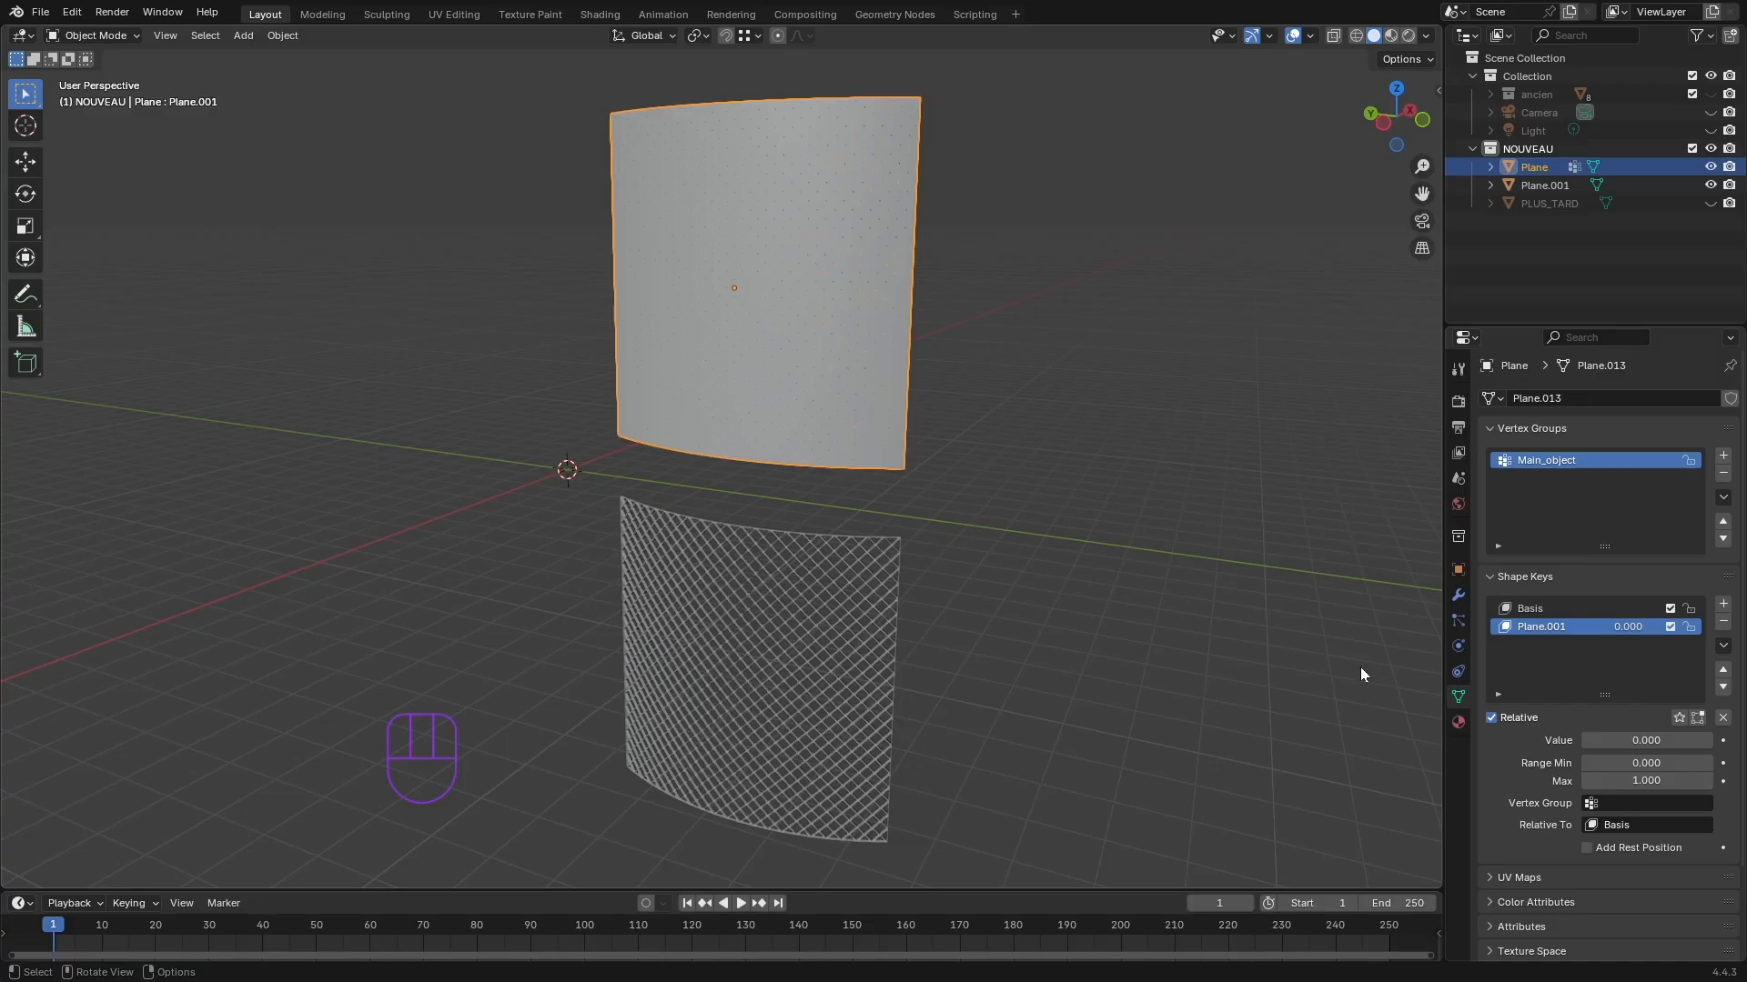
# - Restrict the perforated panel's Plane.001 shape key to the Main_object vertex group
pyautogui.click(1535, 611)
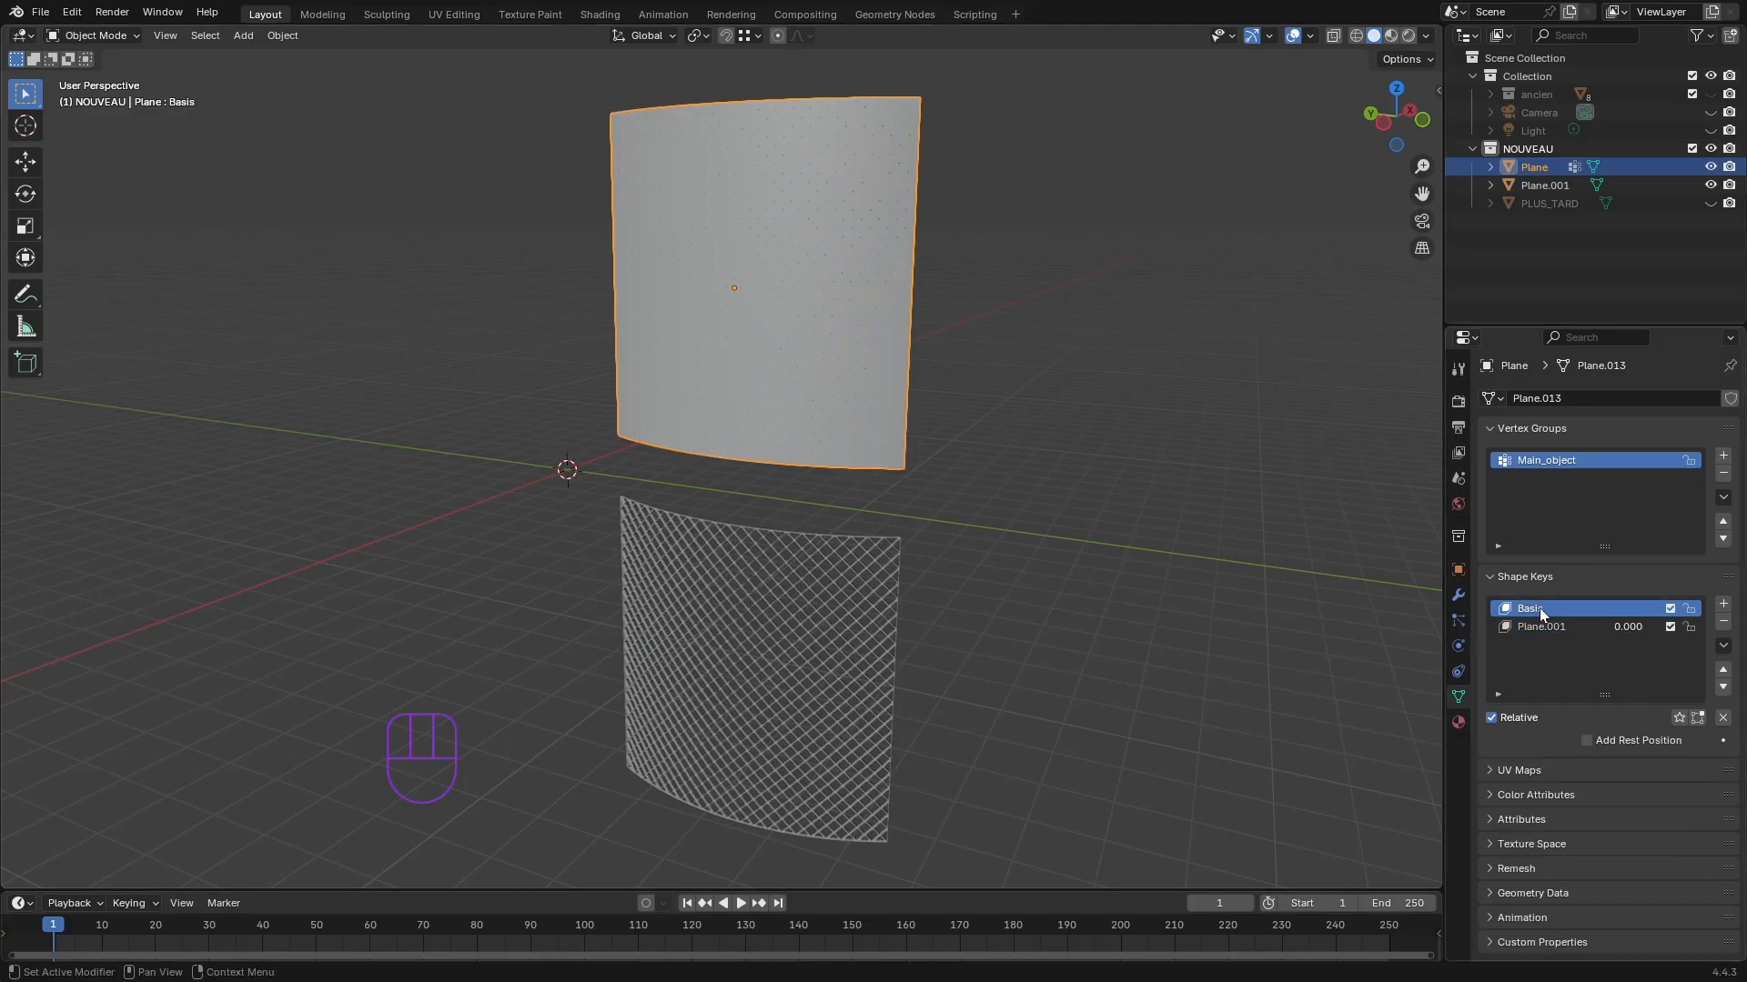
pyautogui.click(1537, 627)
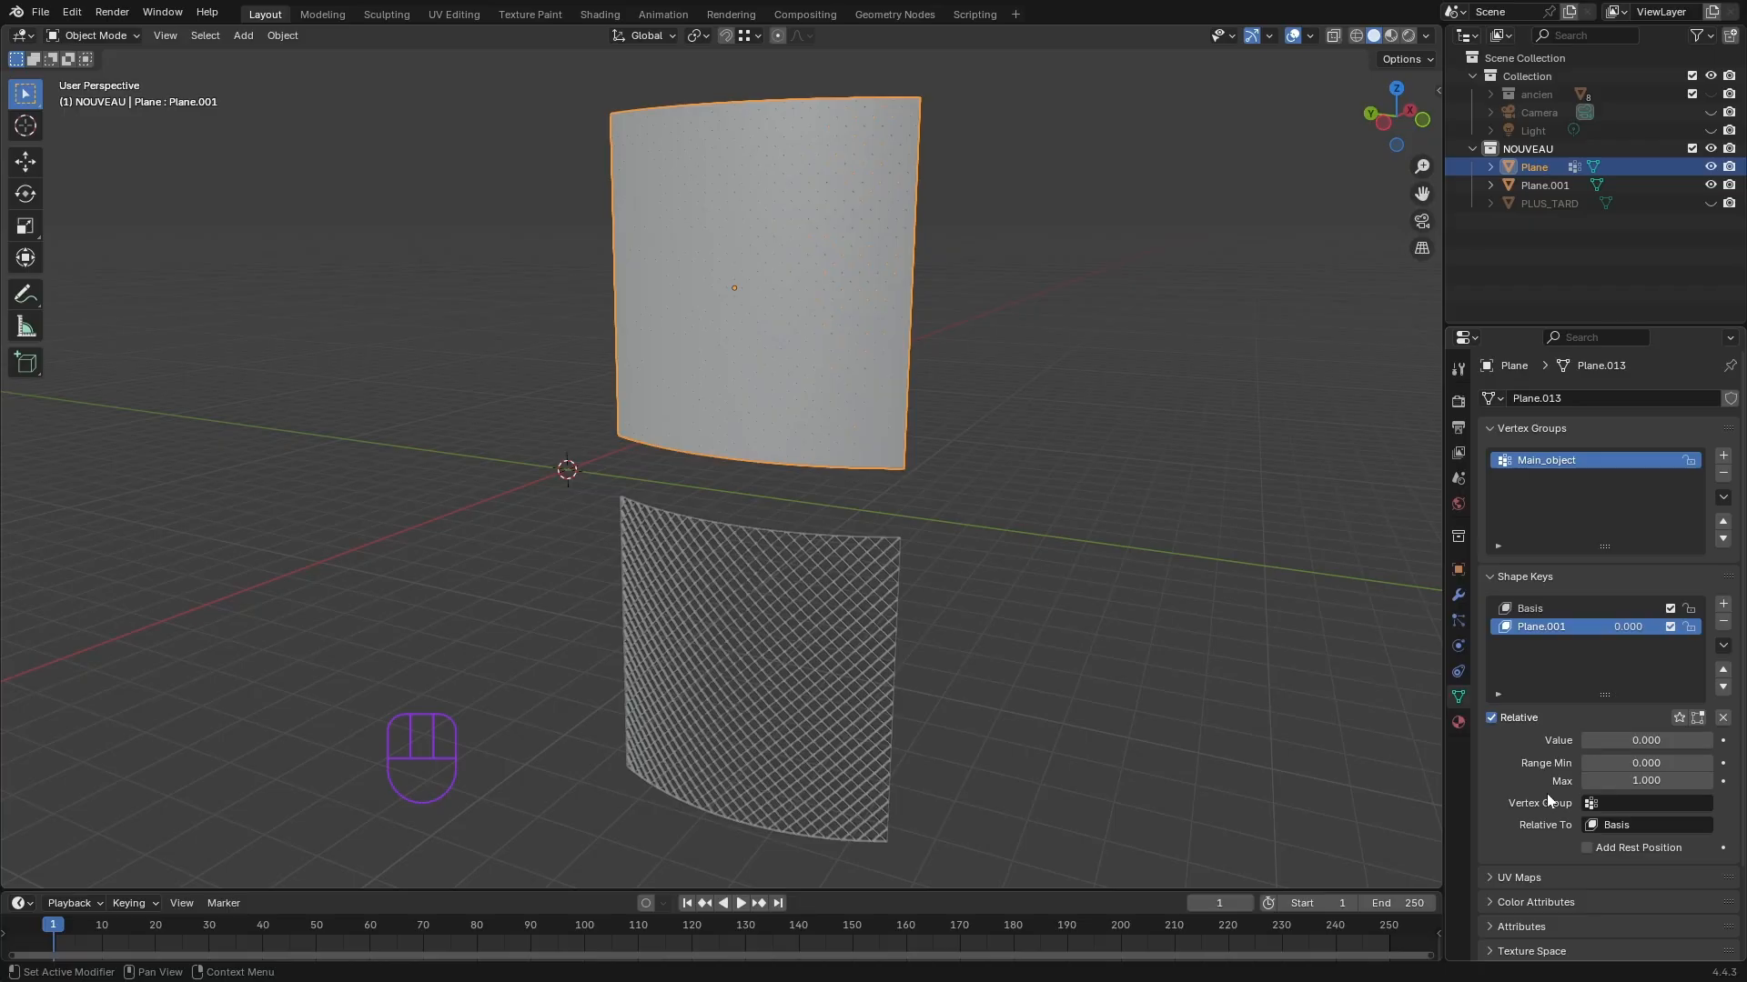
pyautogui.click(1615, 804)
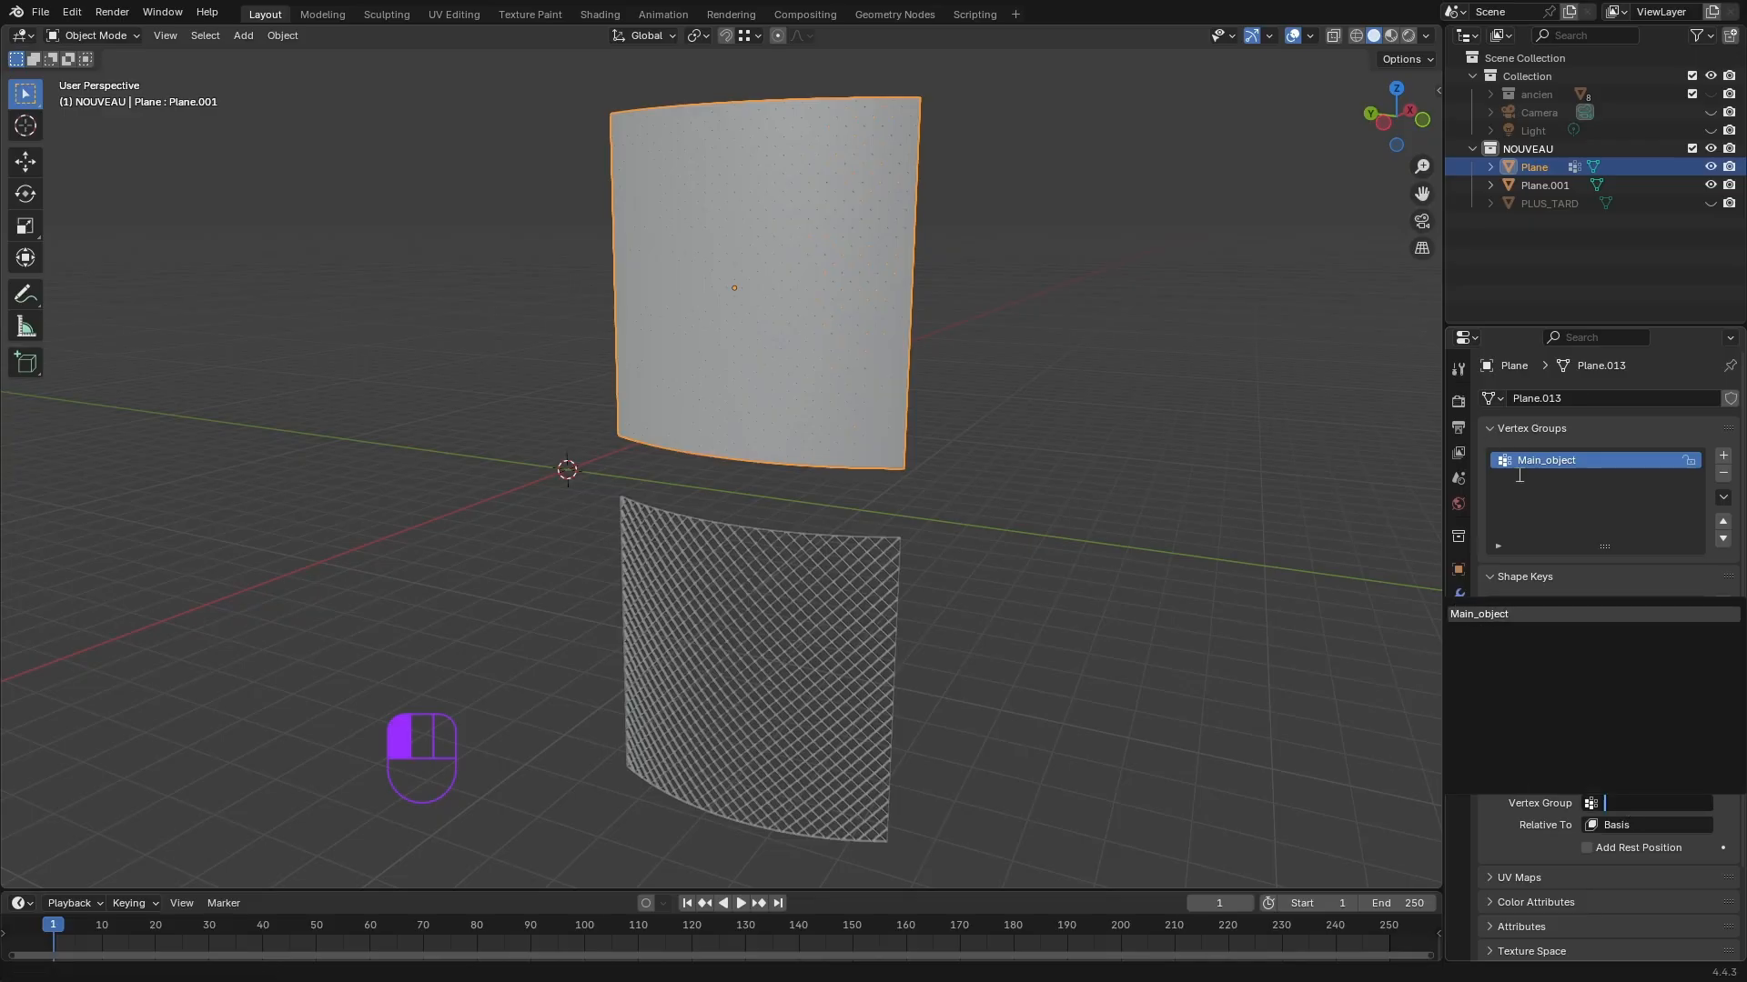
pyautogui.click(1483, 616)
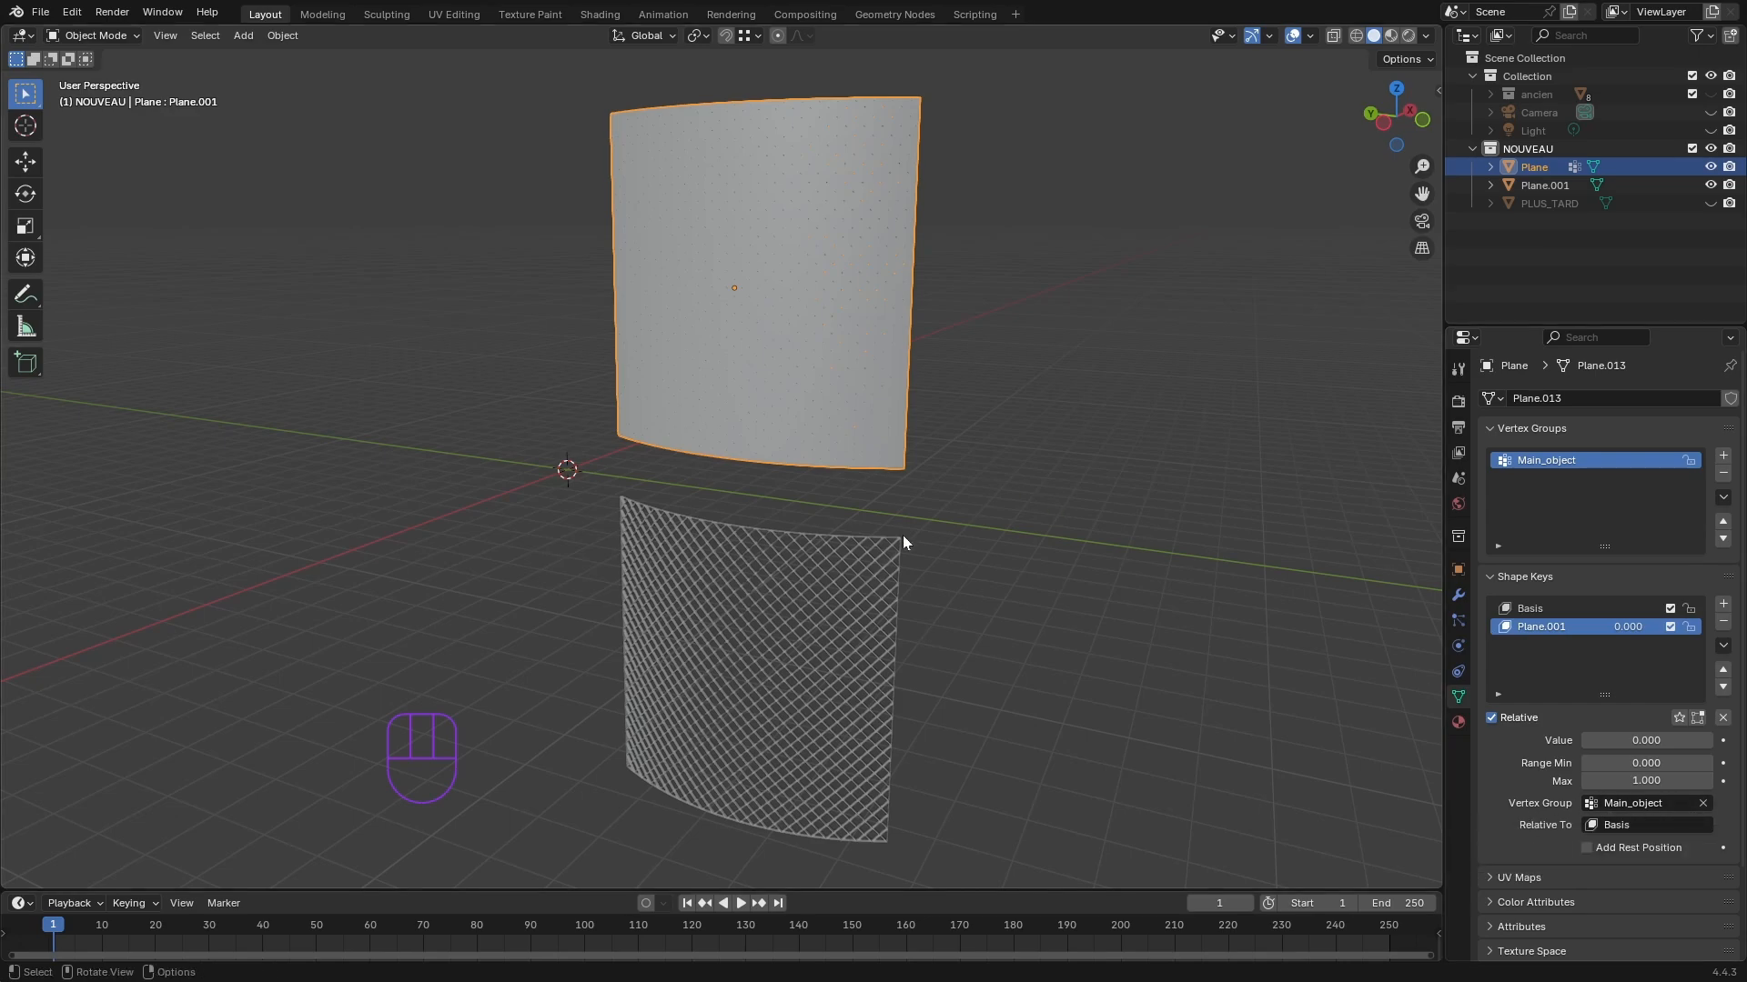
# - Preview the panel's morph by raising the Plane.001 shape key value to 0.796 and returning it to 0
pyautogui.keyDown('shift'); pyautogui.moveTo(987, 700); pyautogui.dragTo(1046, 720, button='middle'); pyautogui.keyUp('shift')
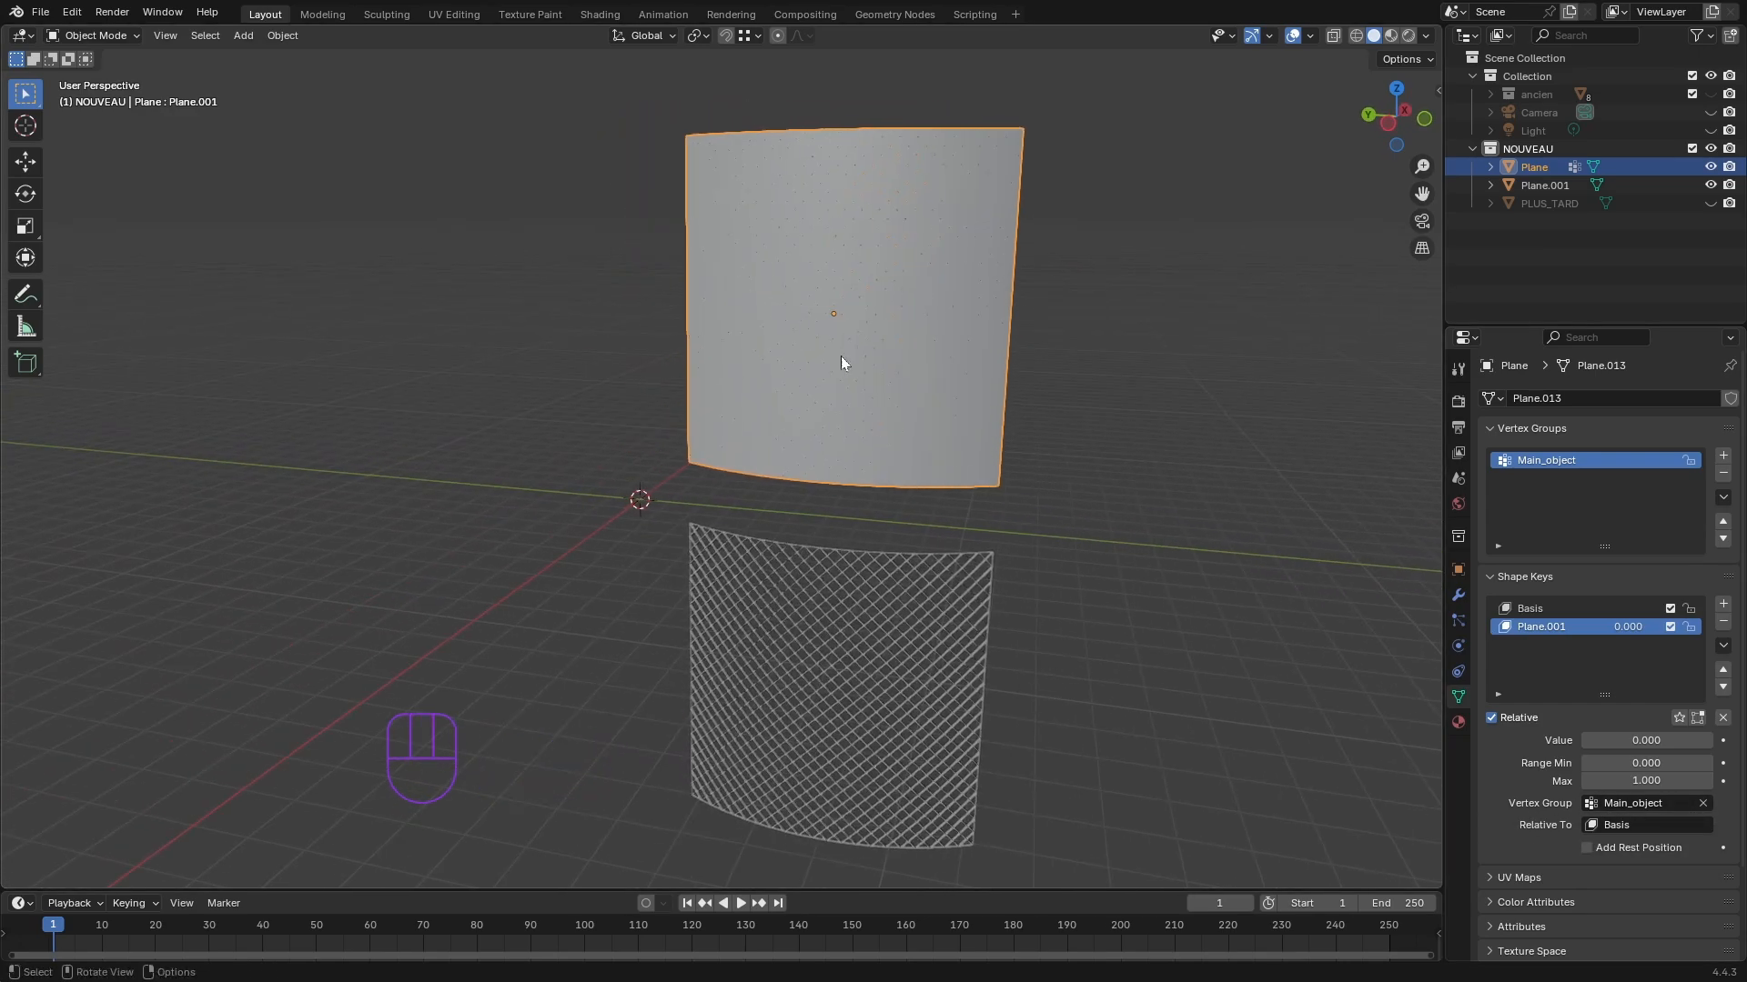
pyautogui.moveTo(1023, 610); pyautogui.dragTo(1174, 717, button='middle')
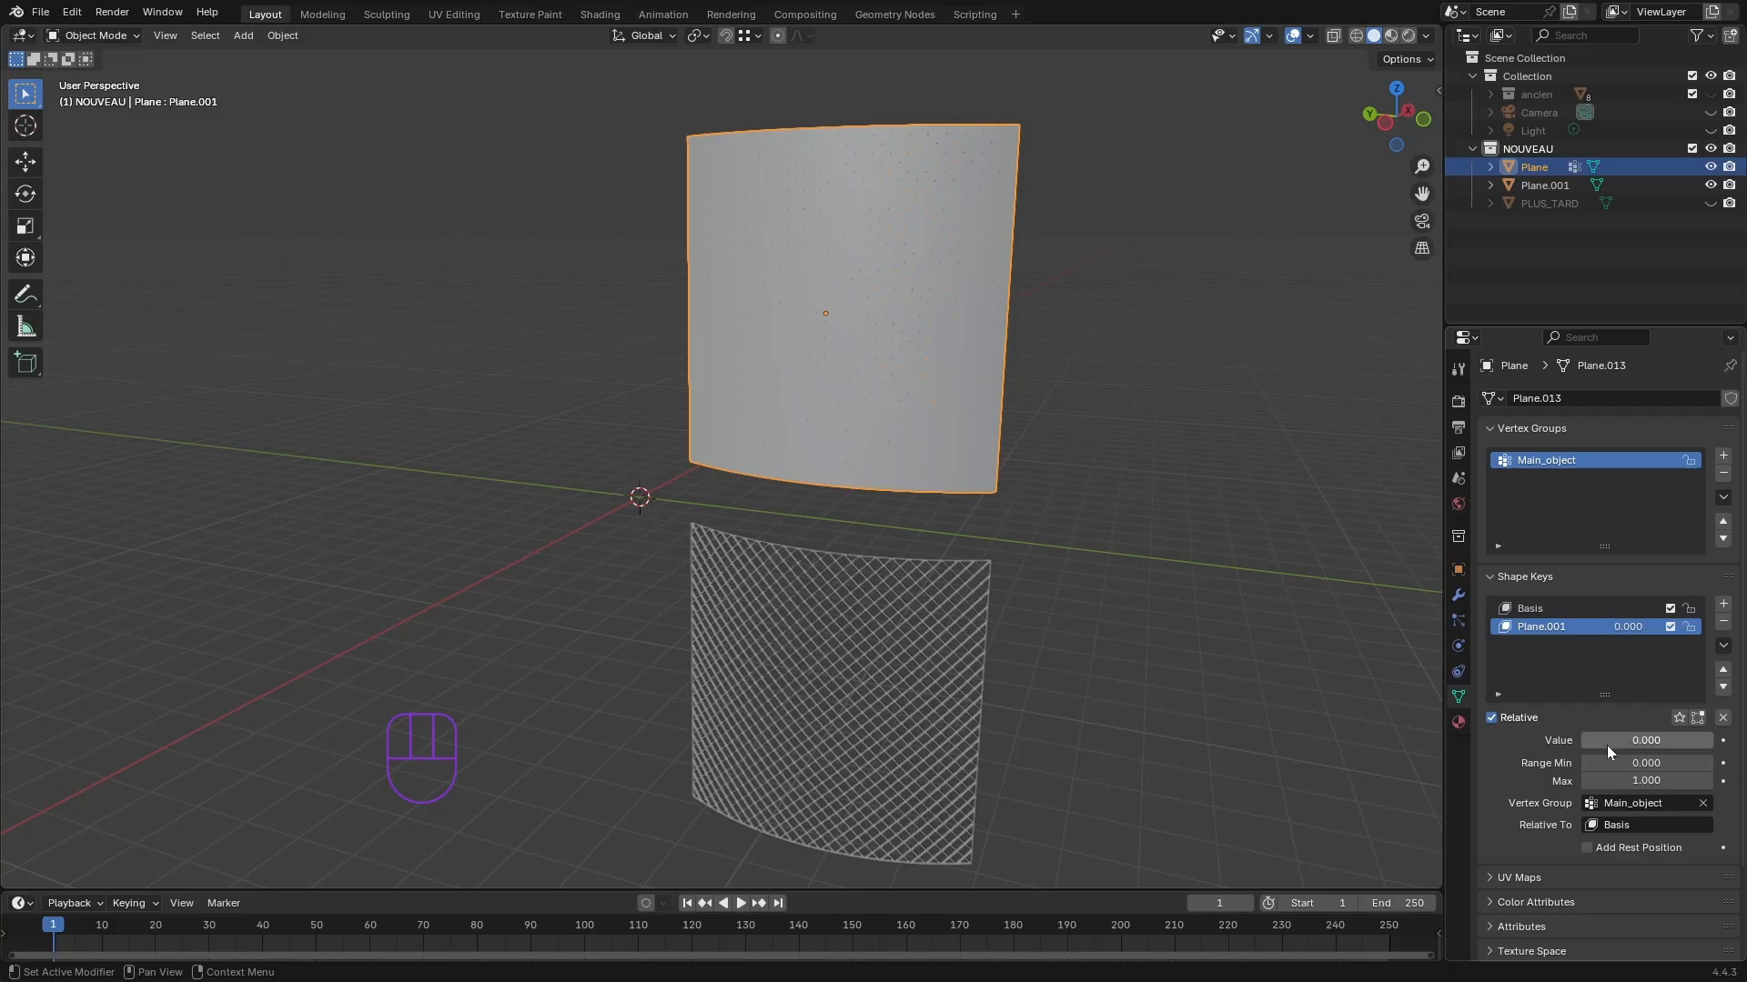
pyautogui.moveTo(1588, 741); pyautogui.dragTo(1686, 740)
pyautogui.moveTo(1182, 700); pyautogui.dragTo(1082, 655, button='middle')
pyautogui.scroll(5, 880, 508)
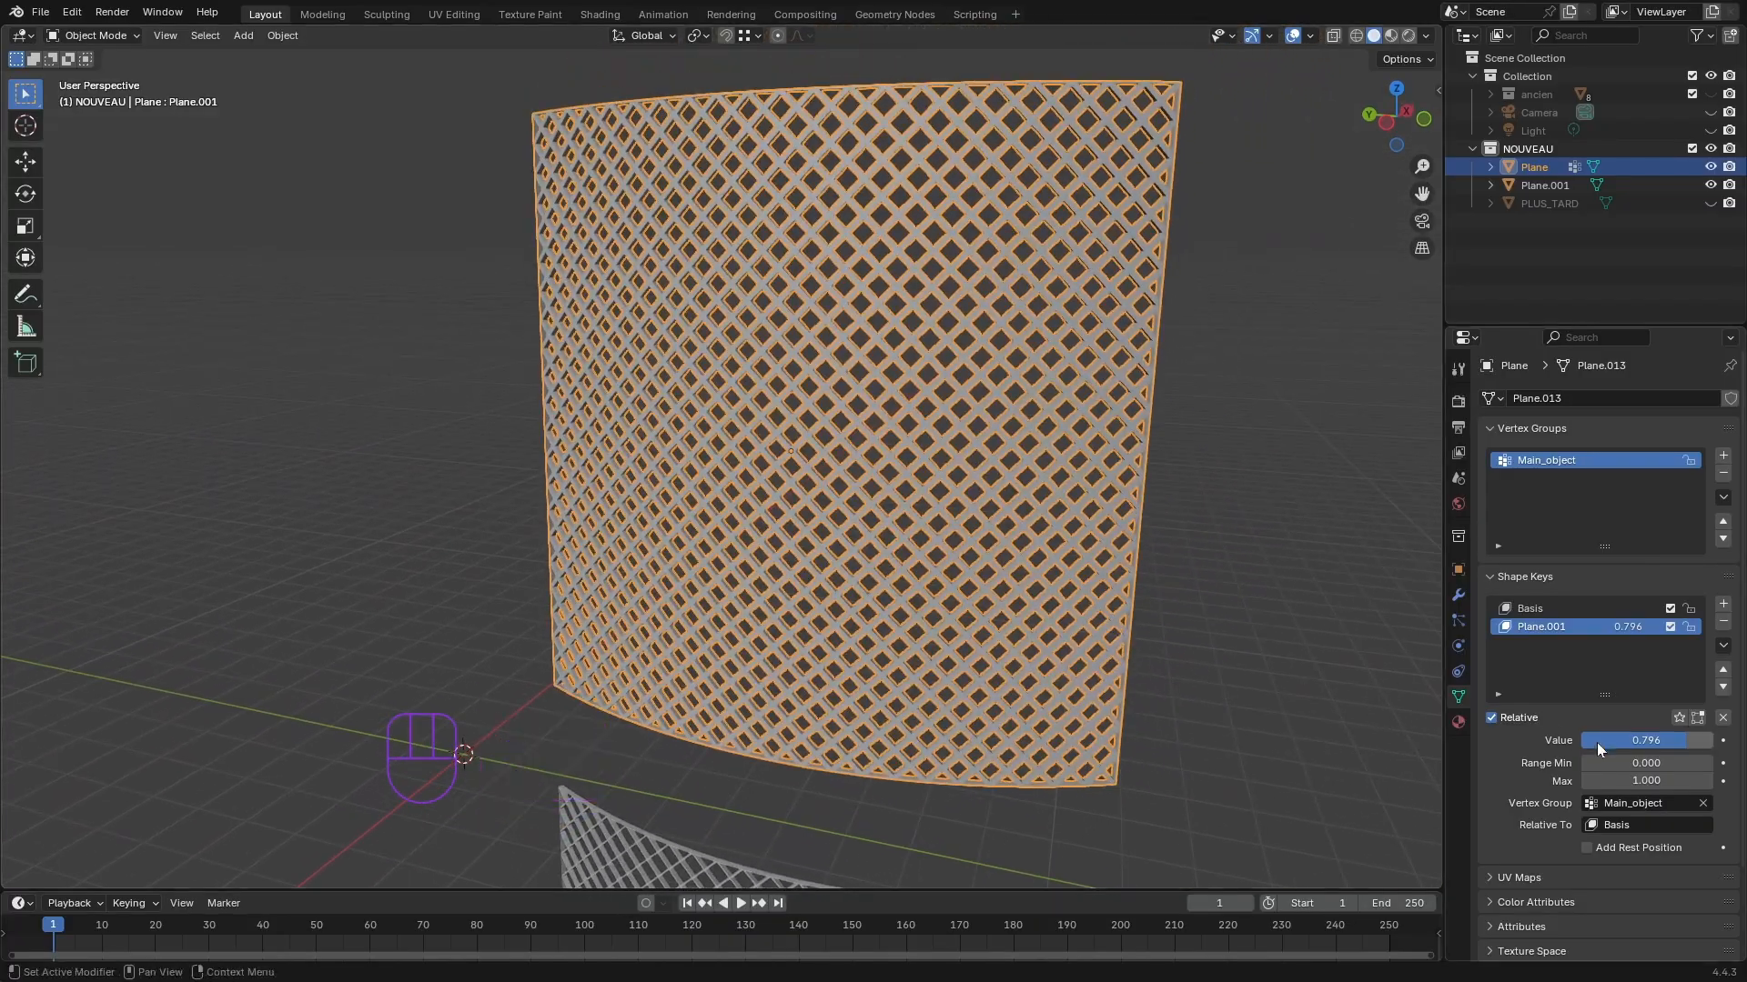
pyautogui.moveTo(1663, 741); pyautogui.dragTo(1579, 741)
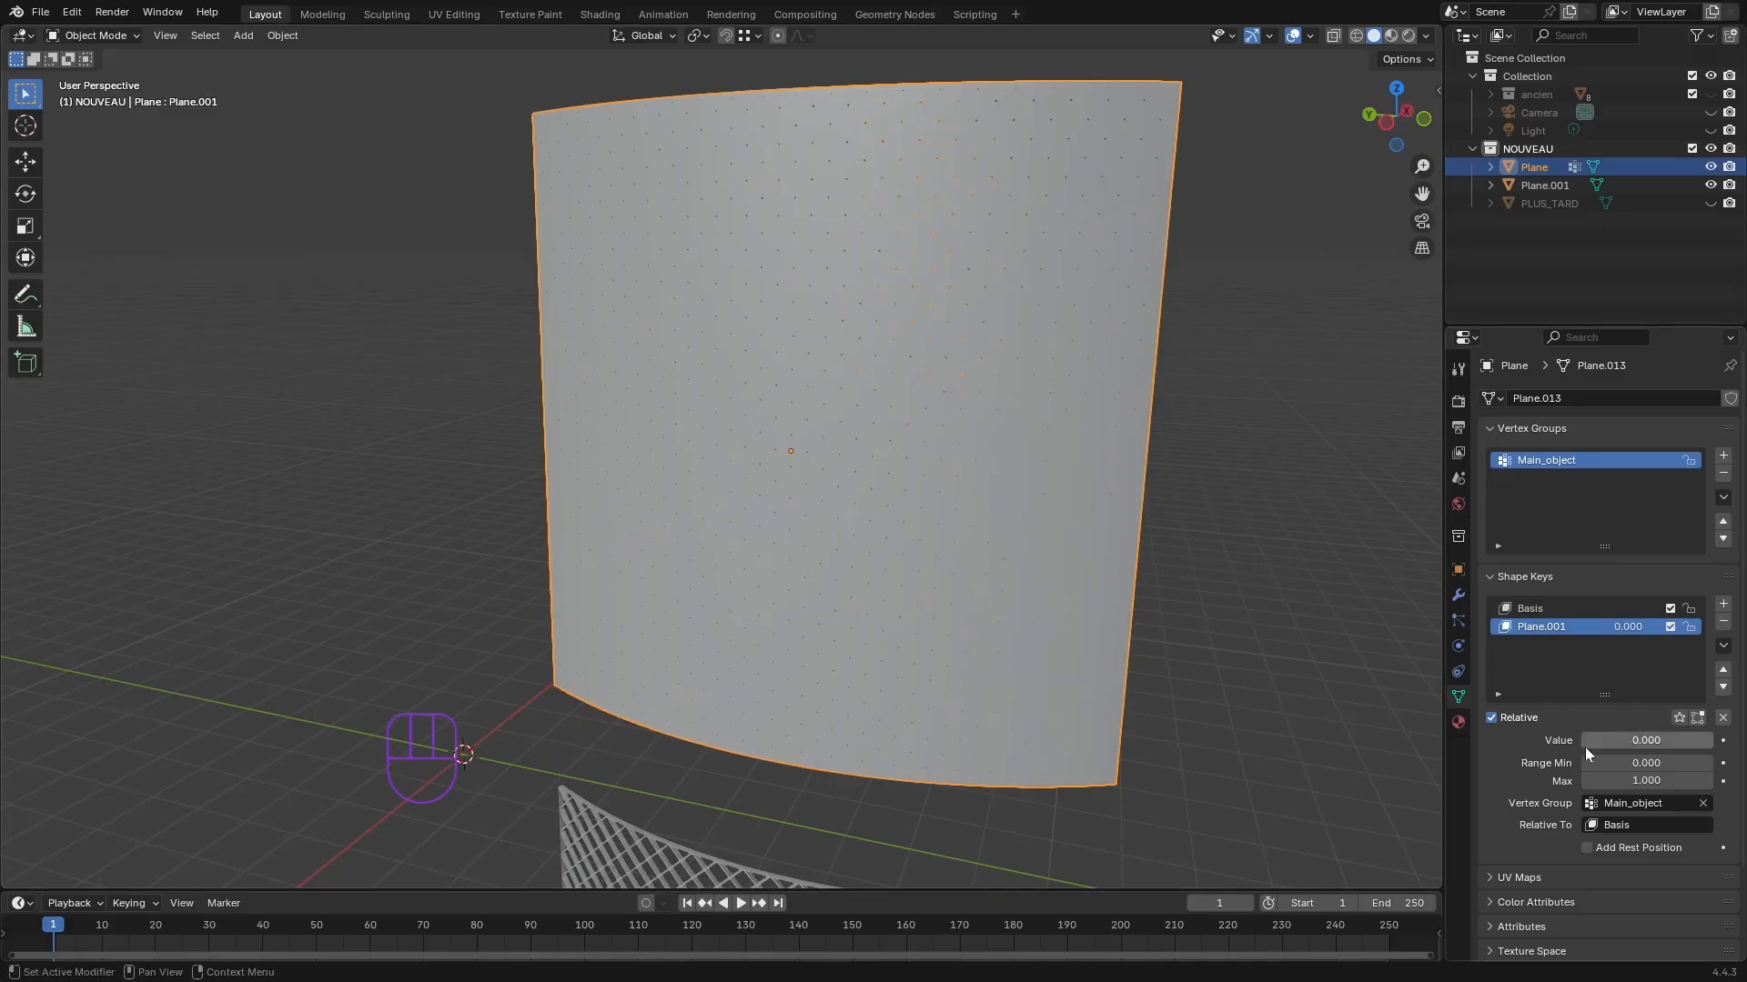
# - Test the Plane.001 shape key at 0.456 and 1.000, and leave its value at 0.476
pyautogui.moveTo(1583, 741); pyautogui.dragTo(1639, 740)
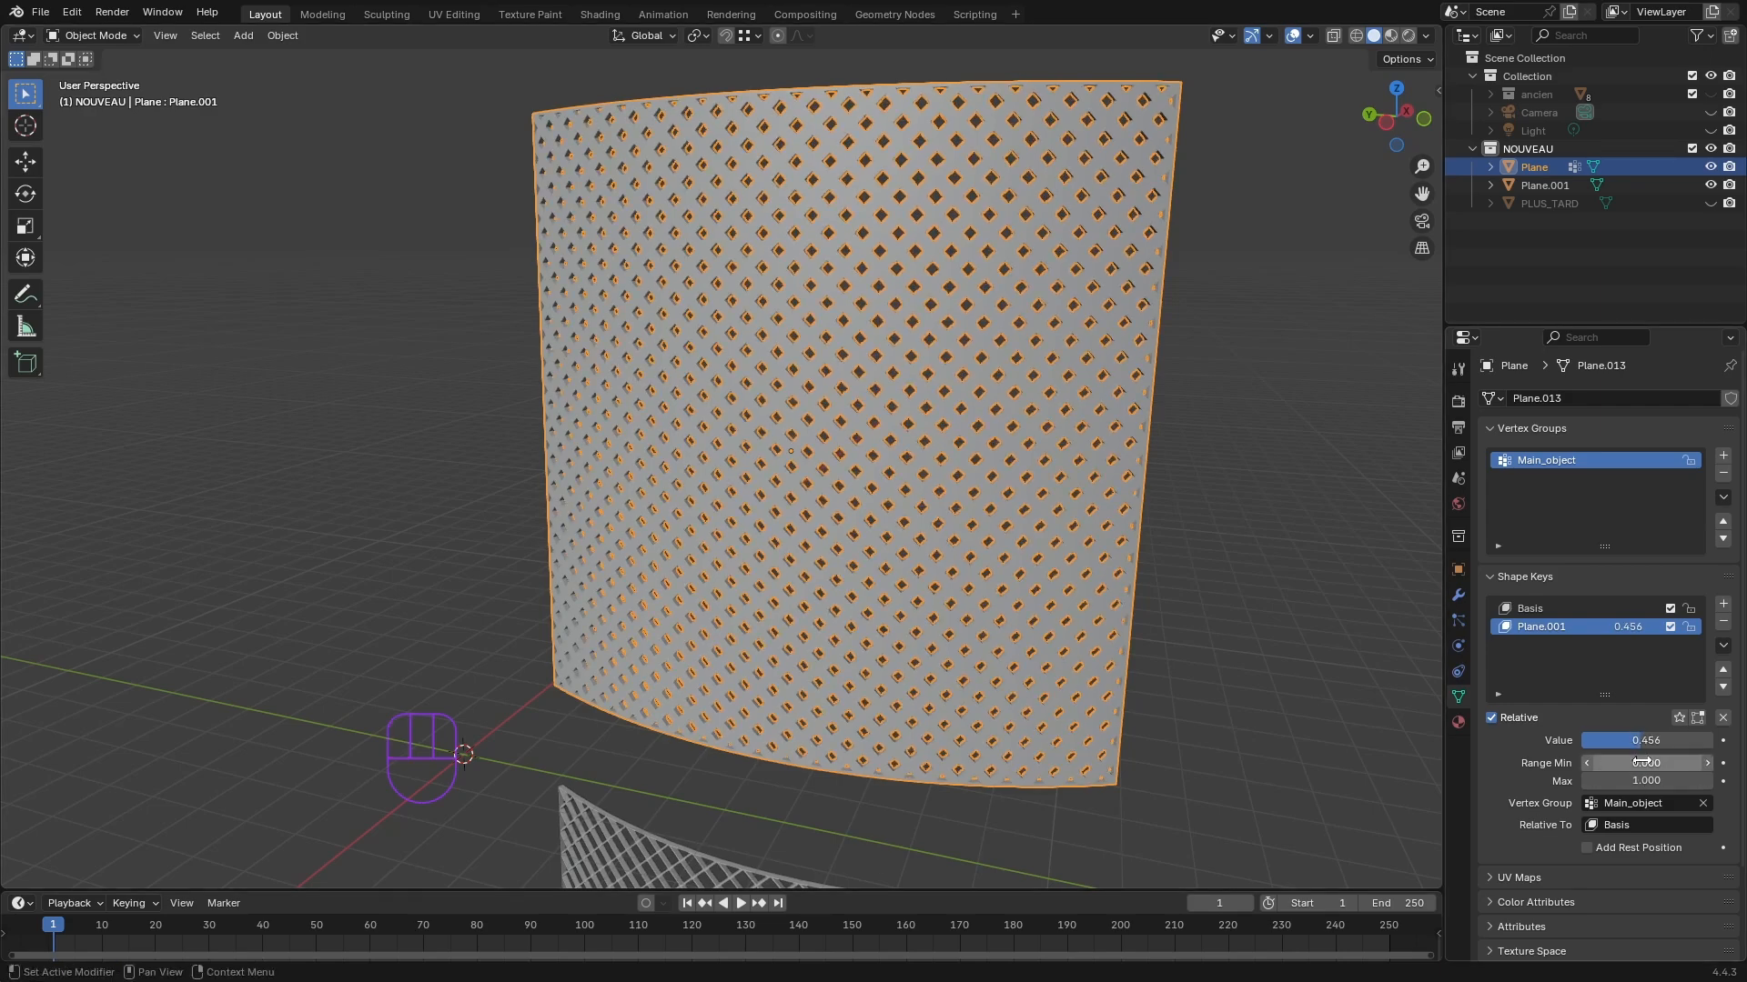
pyautogui.moveTo(1642, 741); pyautogui.dragTo(1712, 741)
pyautogui.scroll(-4, 941, 453)
pyautogui.moveTo(801, 666); pyautogui.dragTo(861, 619, button='middle')
pyautogui.scroll(4, 794, 575)
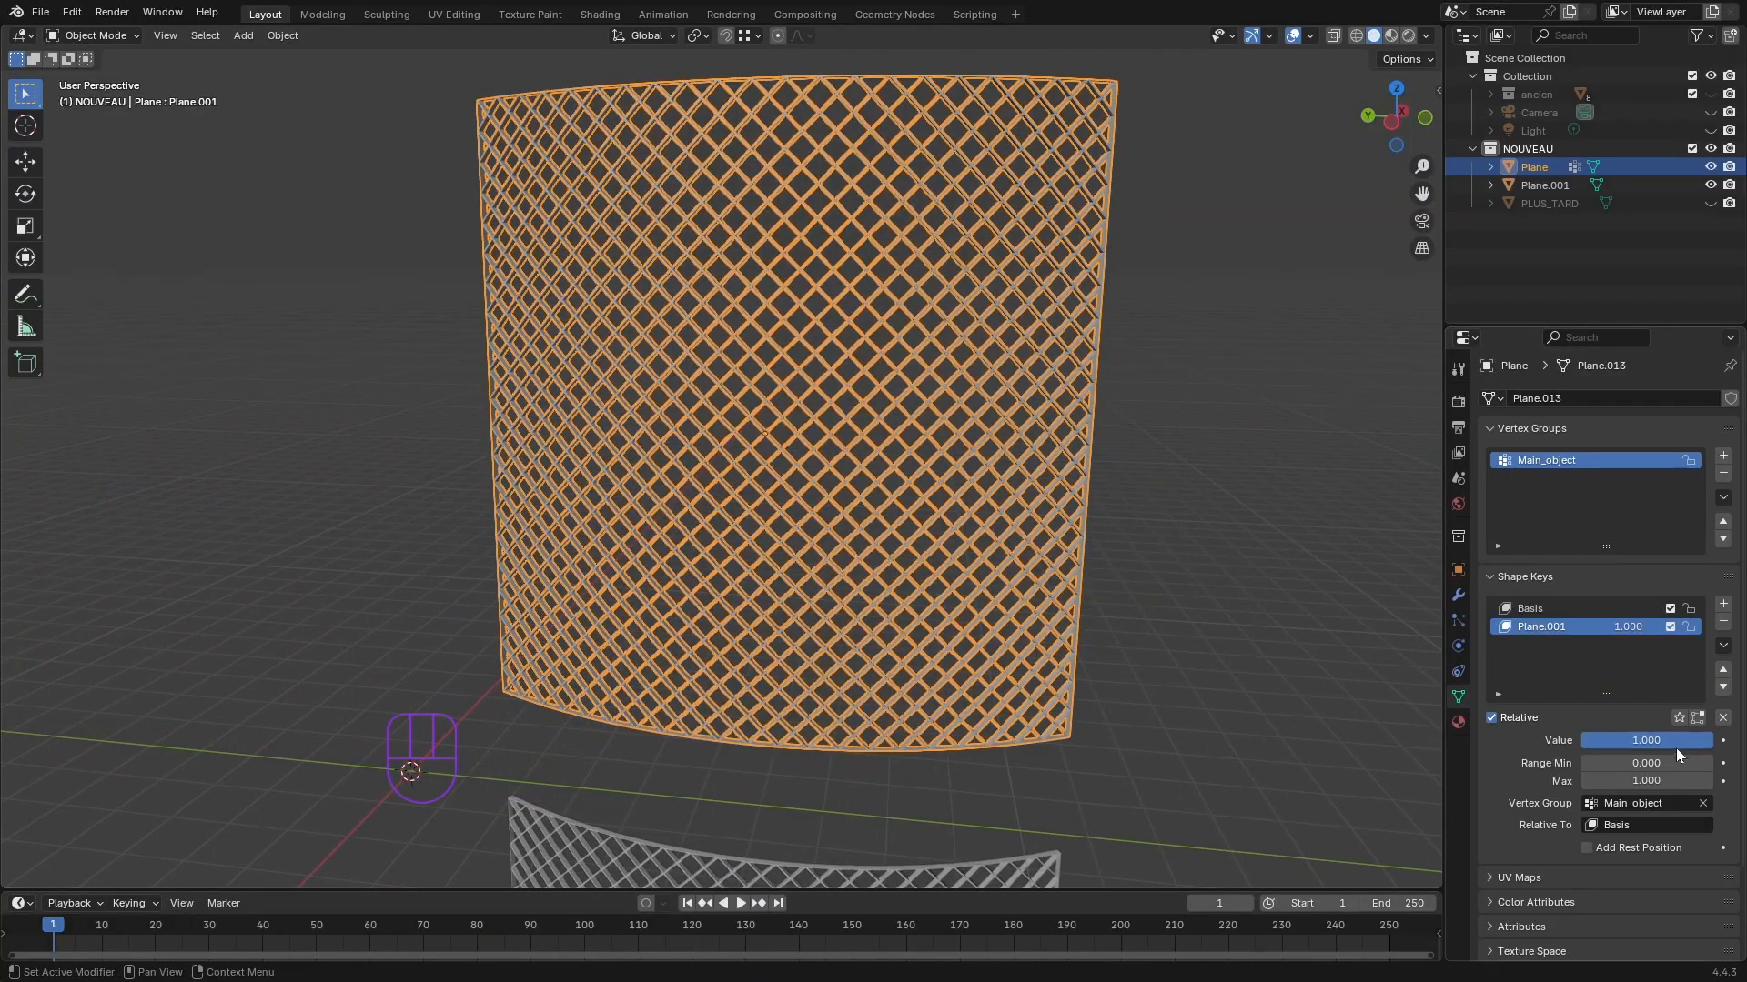
pyautogui.moveTo(1676, 742); pyautogui.dragTo(1603, 737)
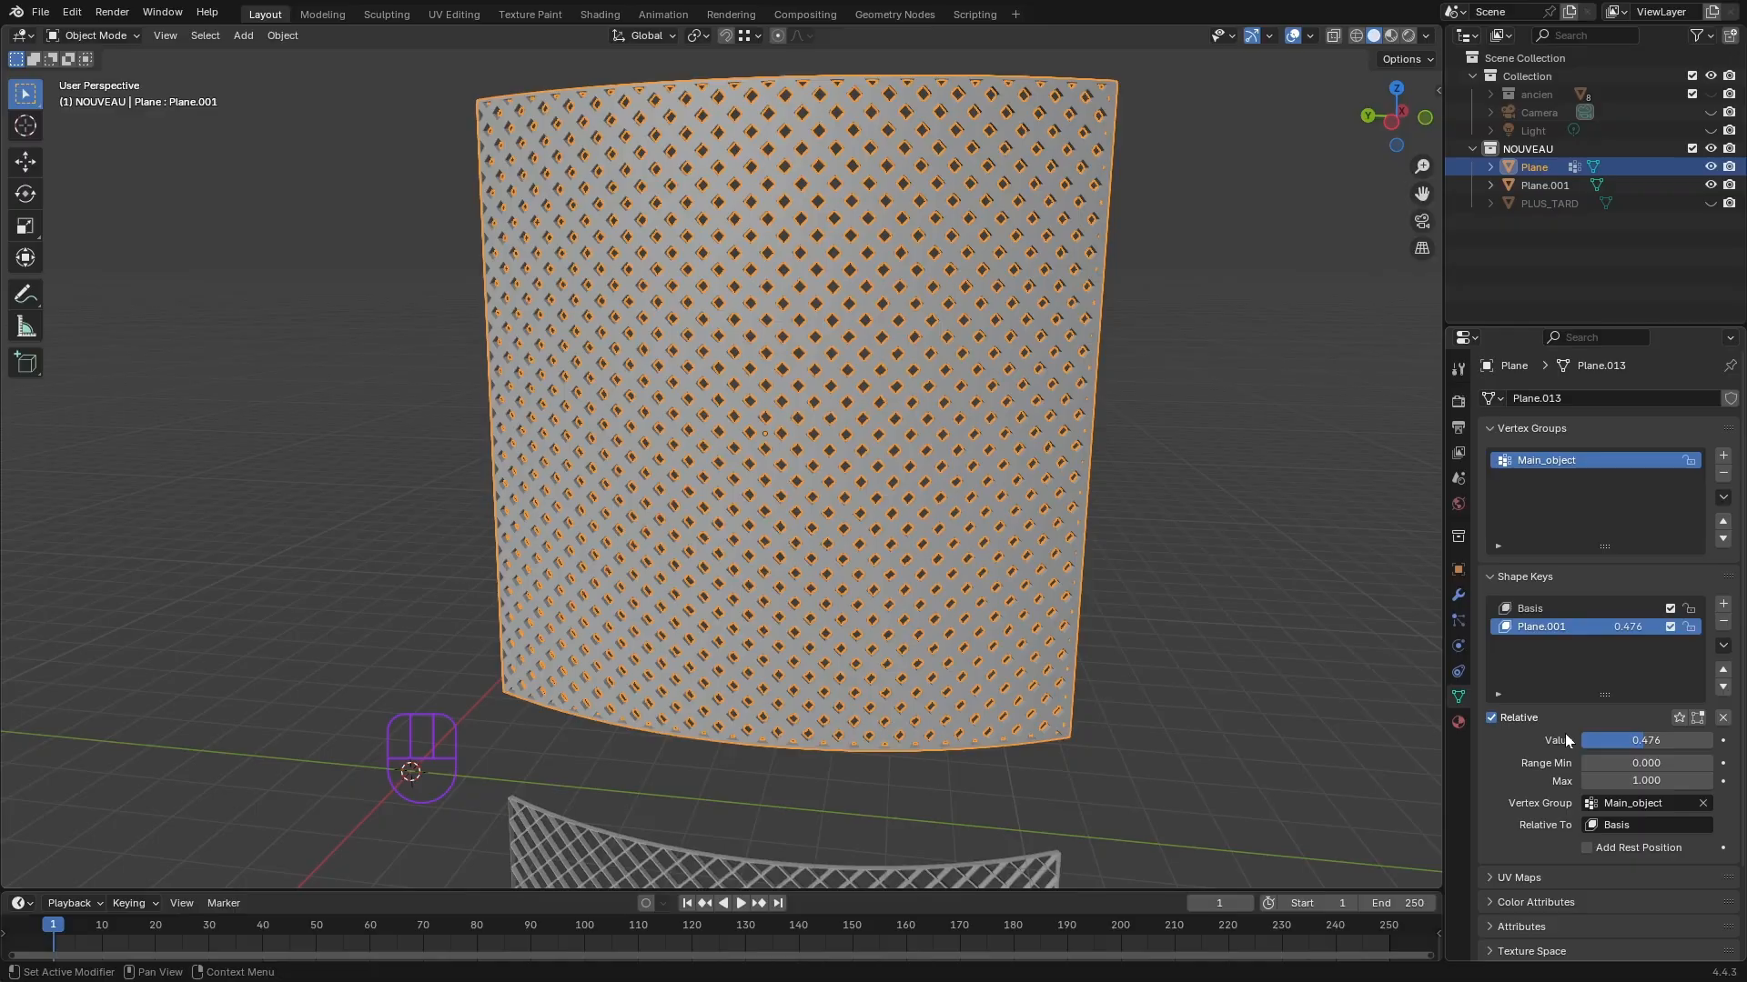
# - Show the perforated panel in the Left orthographic view and put it in Weight Paint mode
pyautogui.moveTo(1274, 619); pyautogui.dragTo(1143, 701, button='middle')
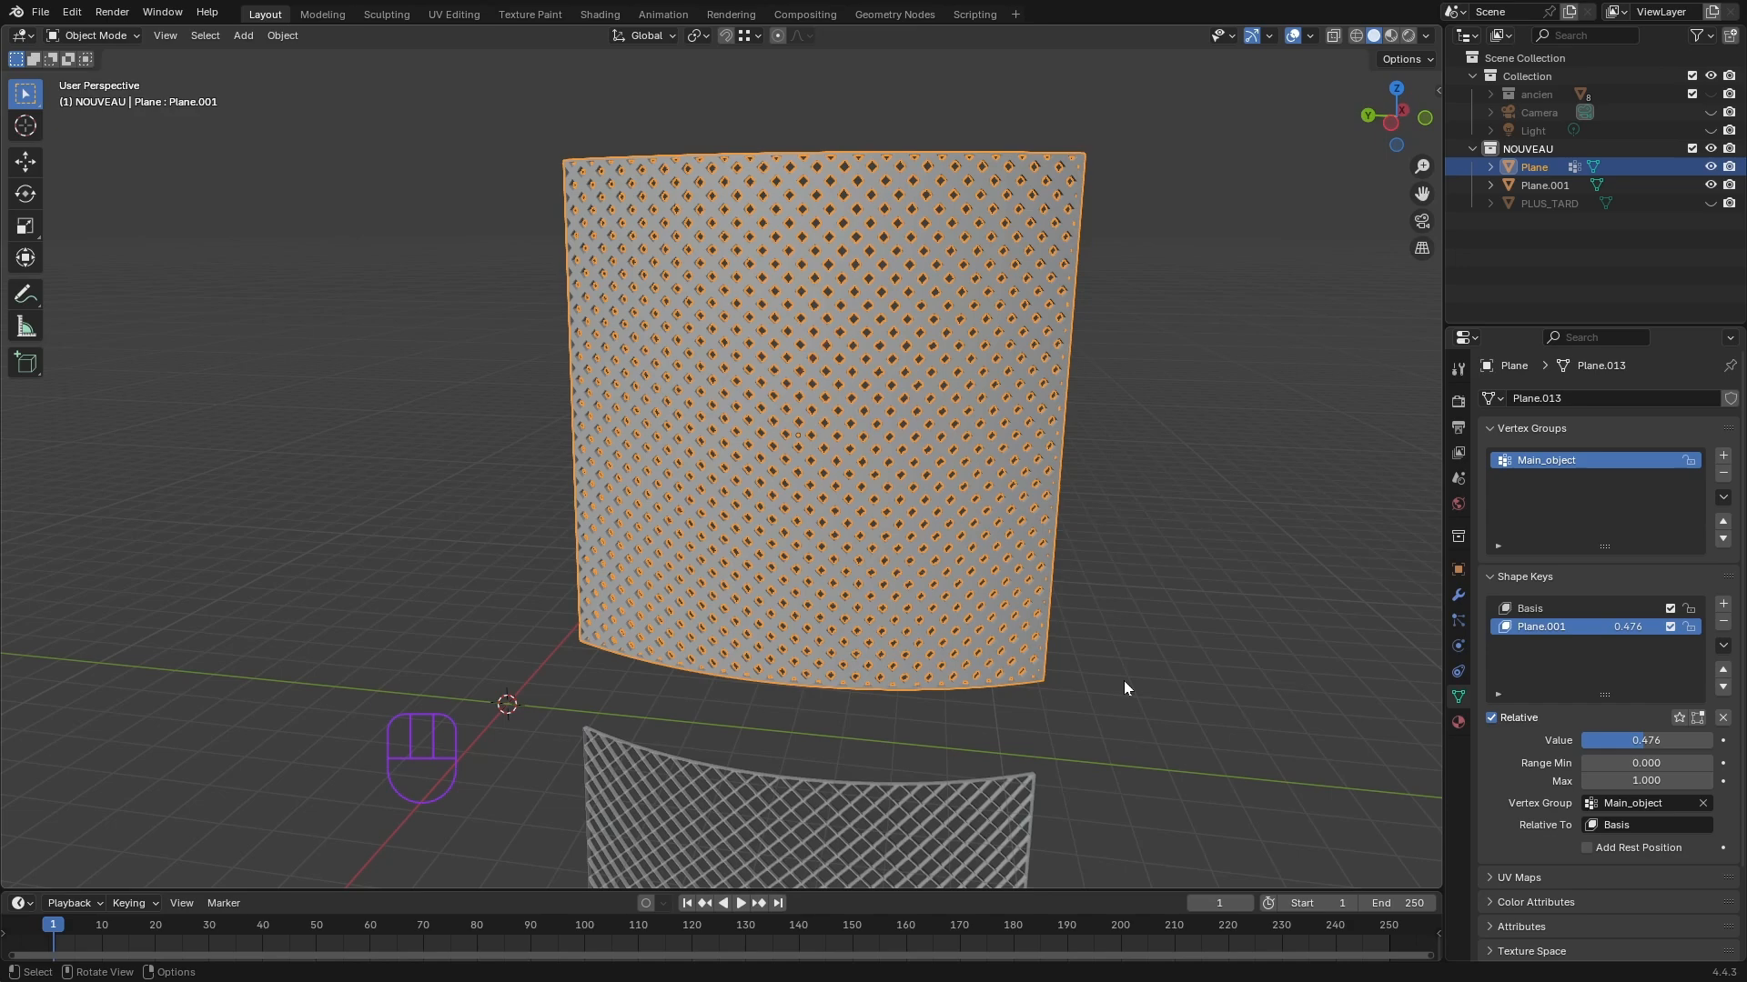
pyautogui.moveTo(1159, 395); pyautogui.dragTo(1194, 390, button='middle')
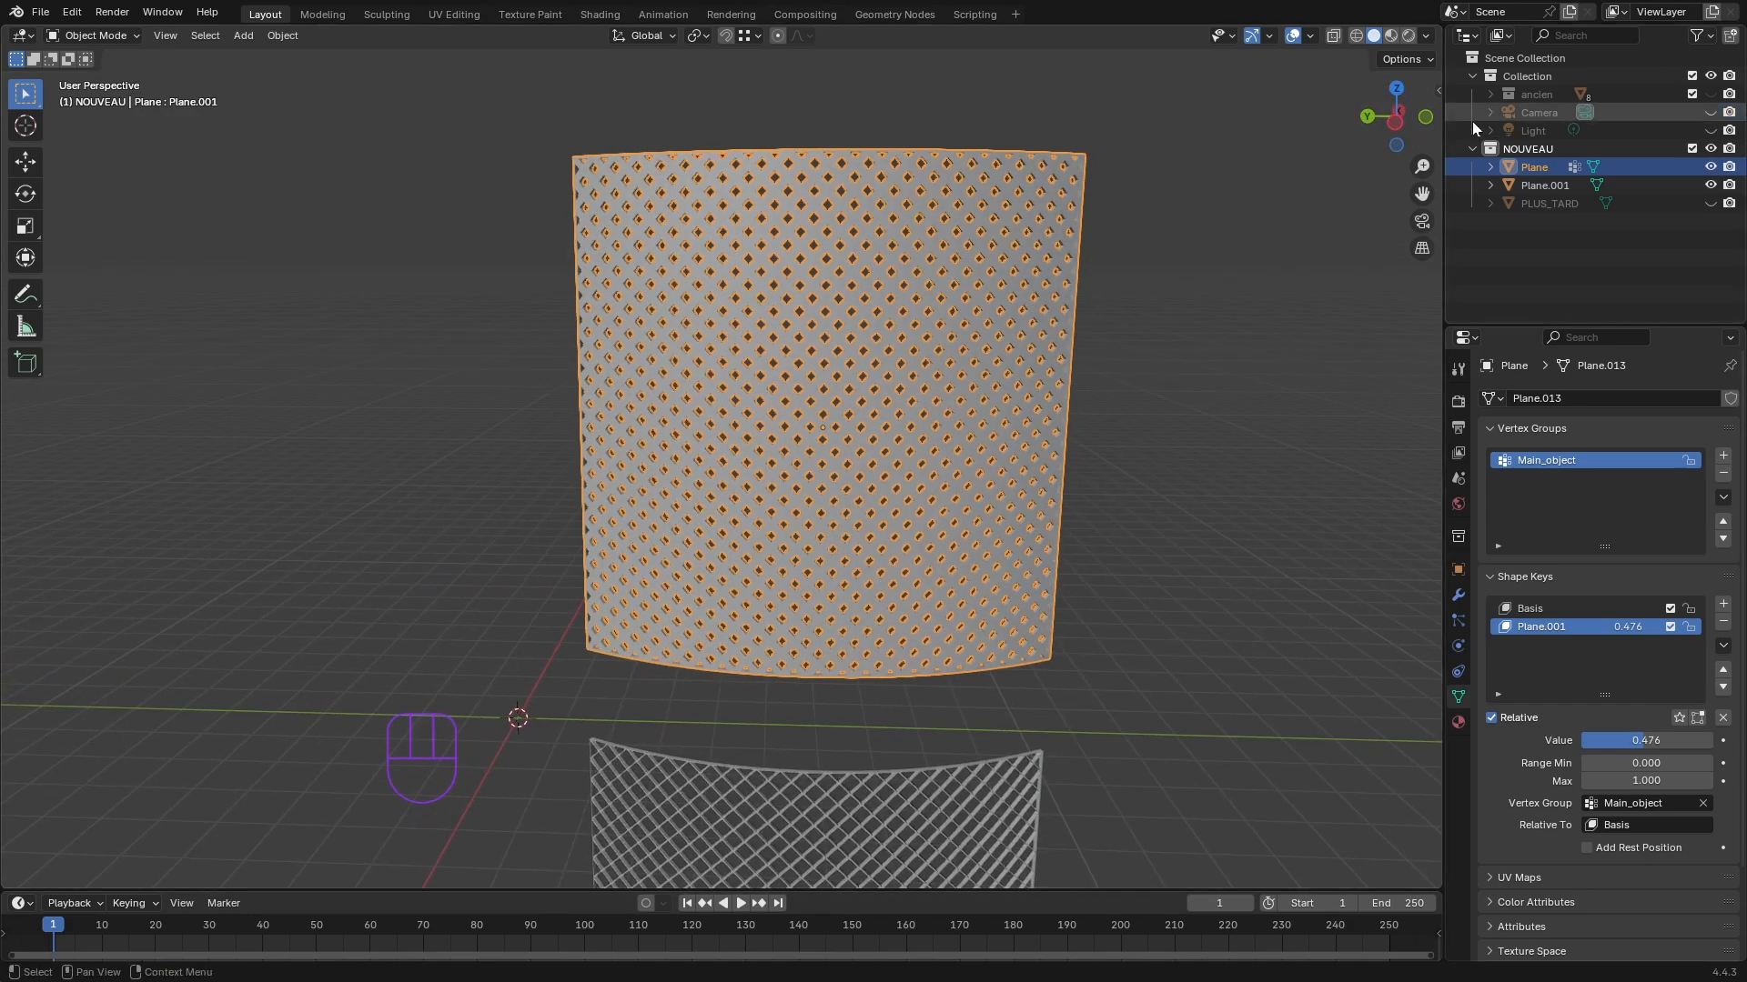
pyautogui.click(1395, 121)
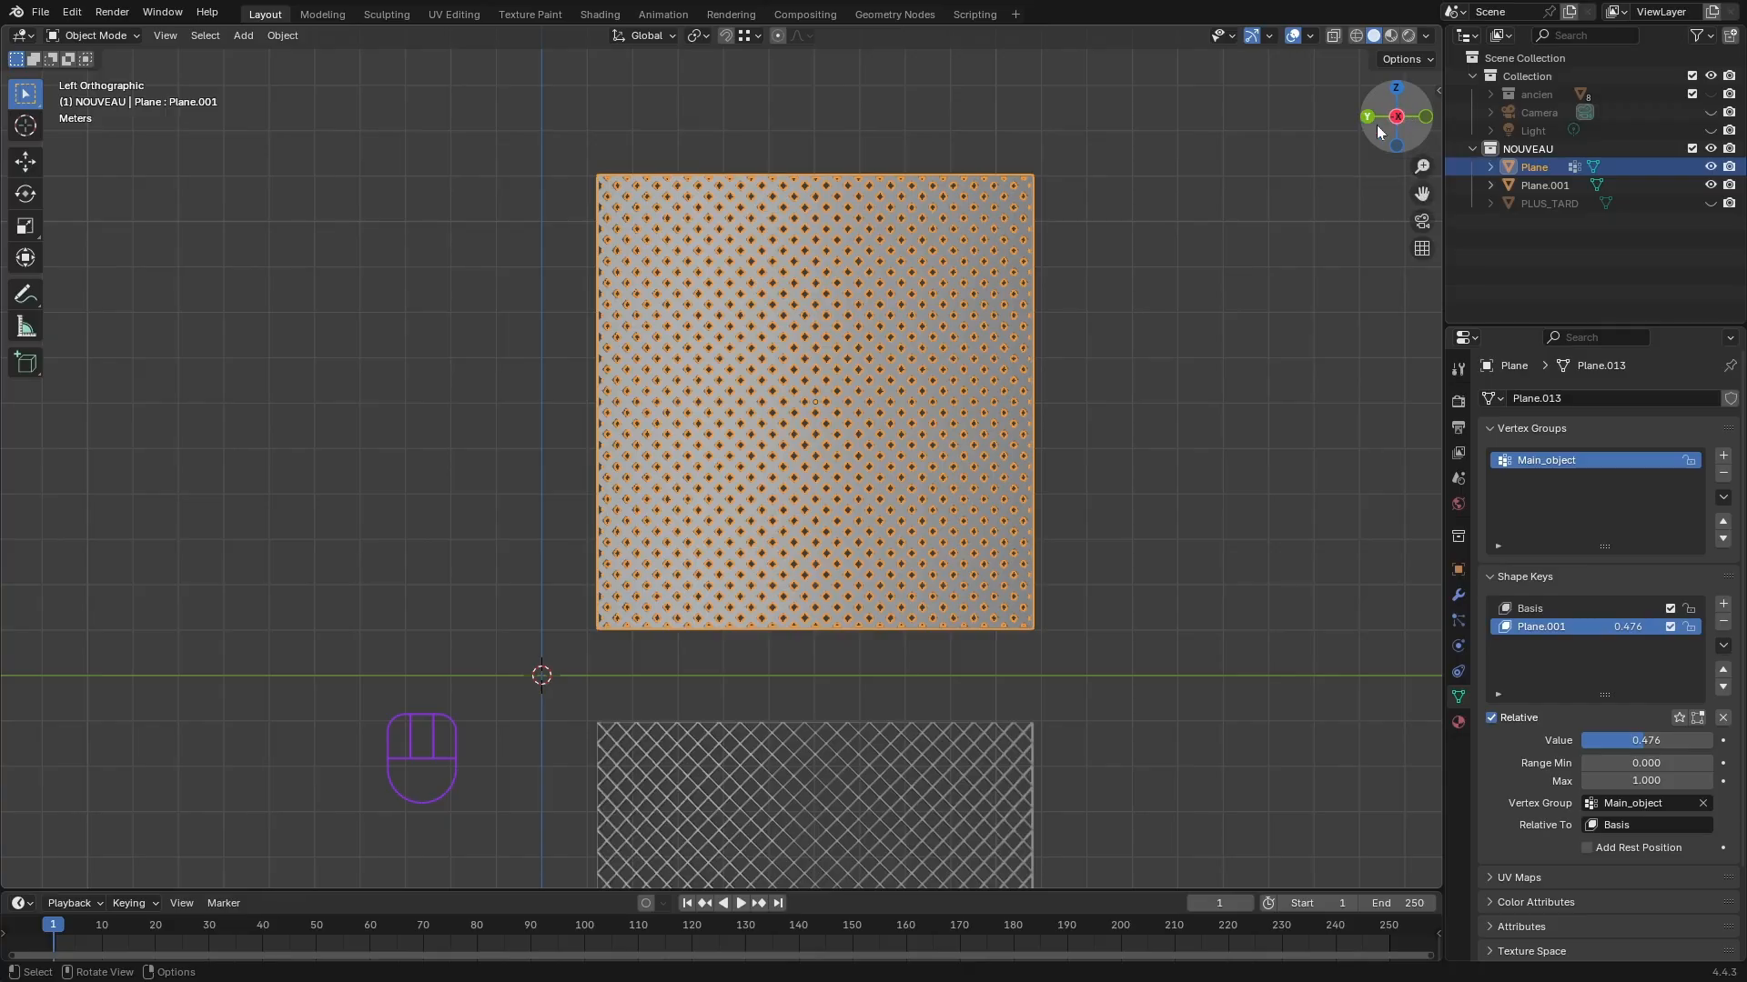
pyautogui.click(1189, 403)
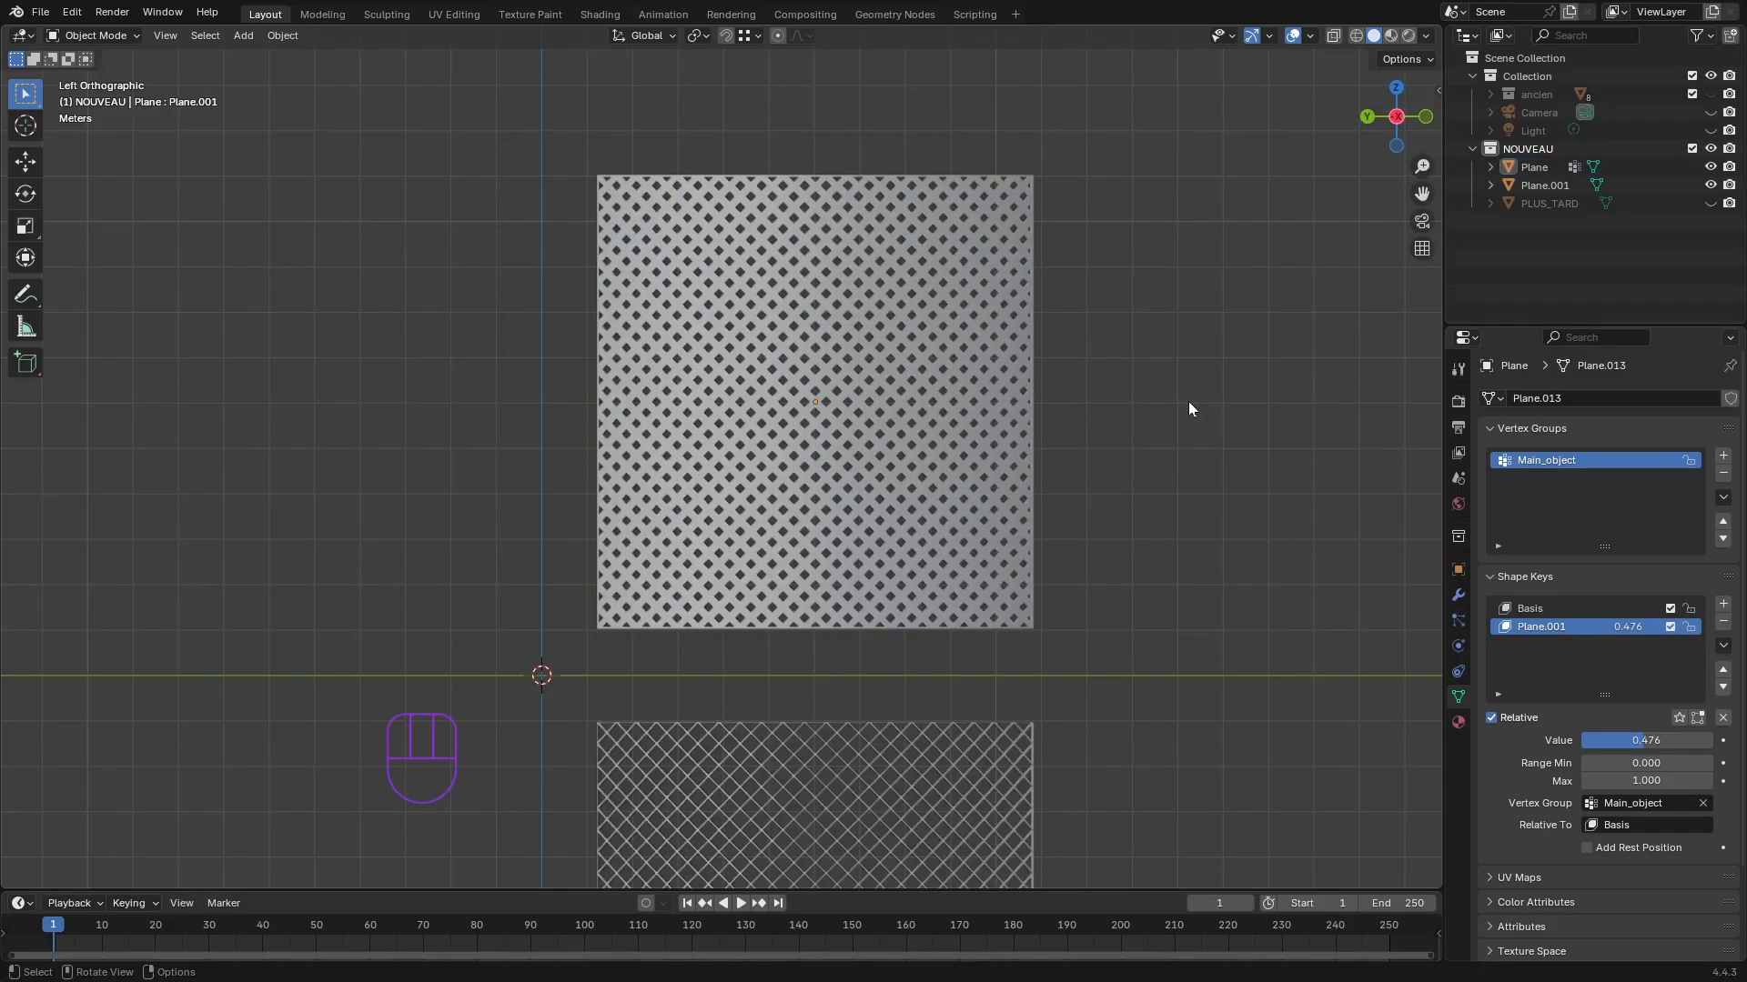
pyautogui.click(962, 468)
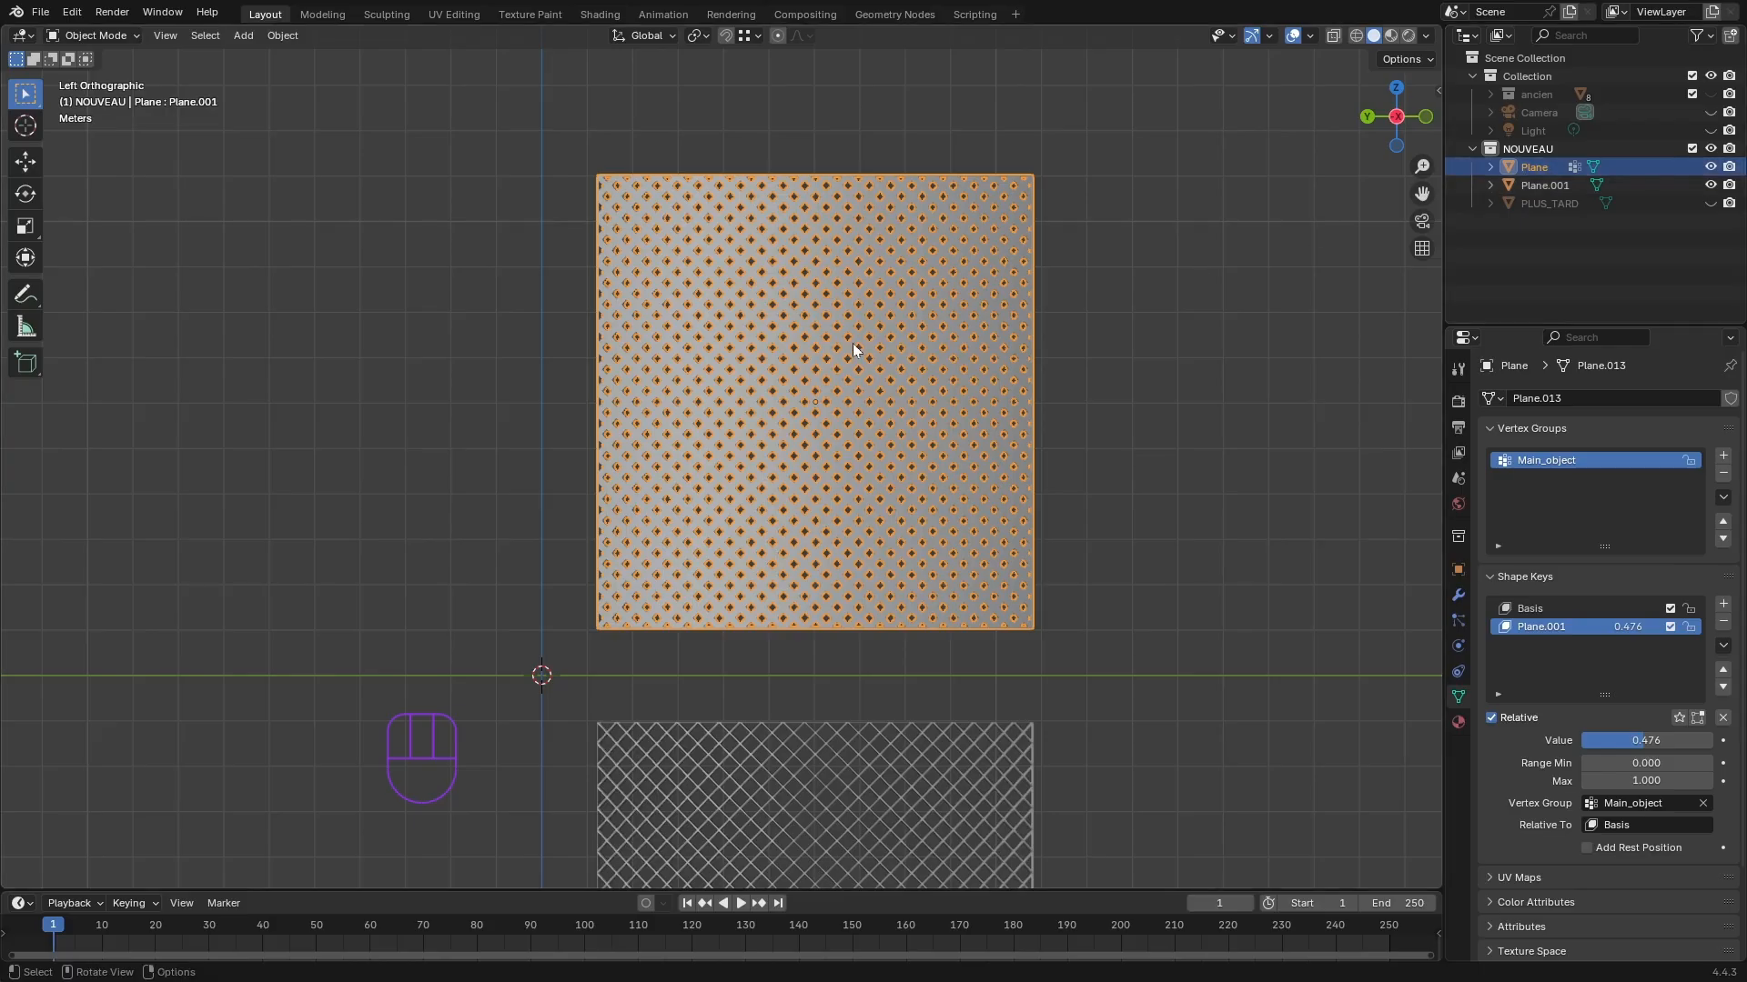
pyautogui.click(133, 36)
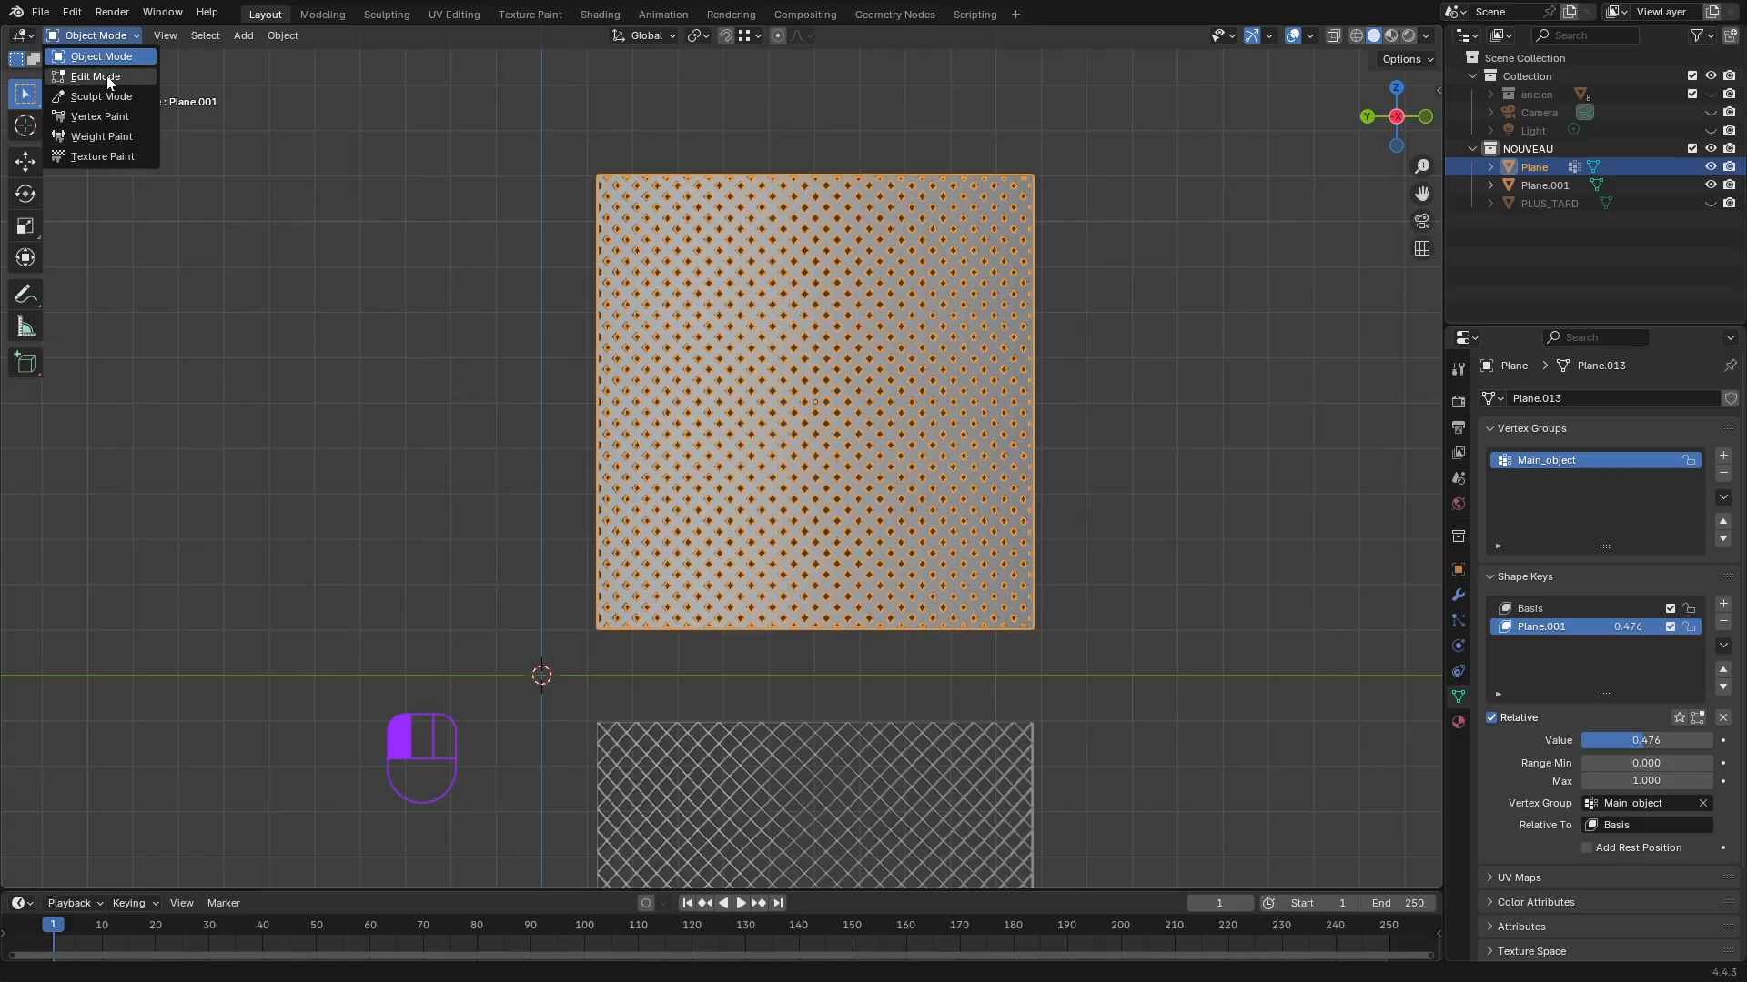
pyautogui.click(113, 137)
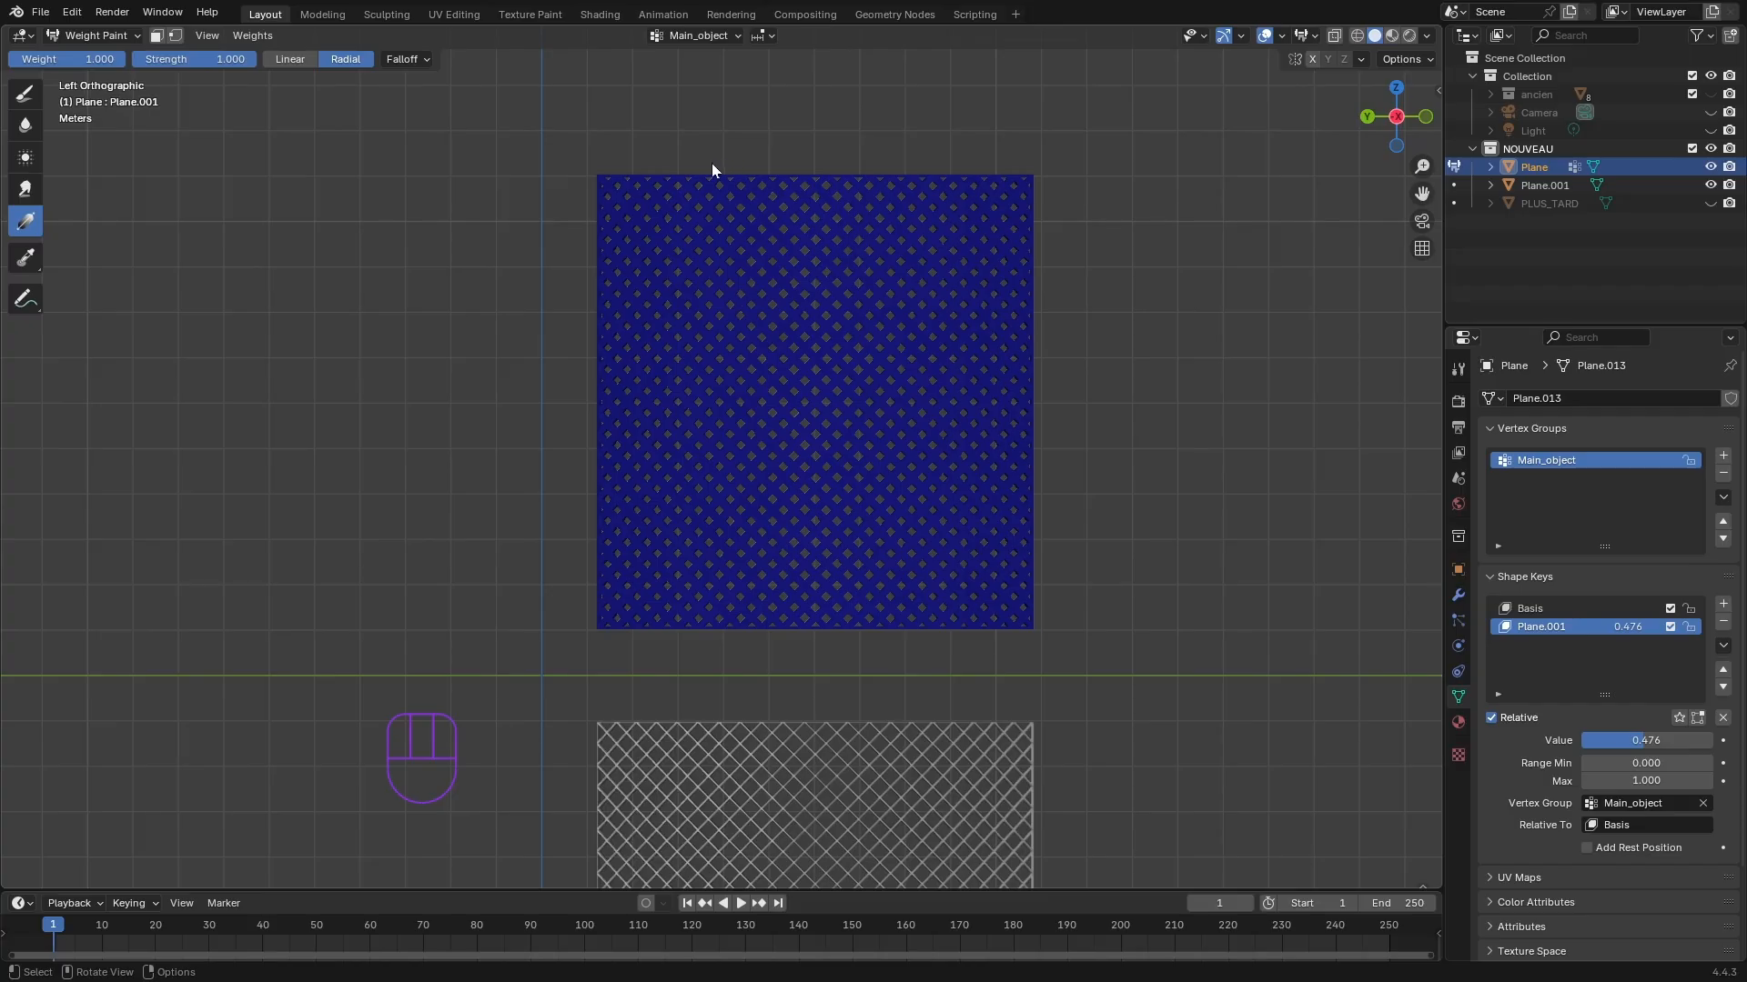
# - Paint three wavy vertical bands down the panel with radial weight gradients at weight 1.000 and strength 1.000
pyautogui.moveTo(719, 172)
pyautogui.mouseDown()
pyautogui.moveTo(664, 268)
pyautogui.moveTo(722, 373)
pyautogui.moveTo(650, 473)
pyautogui.moveTo(693, 486)
pyautogui.mouseUp()
pyautogui.moveTo(682, 477)
pyautogui.mouseDown()
pyautogui.moveTo(709, 503)
pyautogui.moveTo(704, 535)
pyautogui.moveTo(632, 616)
pyautogui.moveTo(684, 637)
pyautogui.mouseUp()
pyautogui.moveTo(851, 182)
pyautogui.mouseDown()
pyautogui.moveTo(873, 213)
pyautogui.moveTo(815, 263)
pyautogui.moveTo(861, 320)
pyautogui.moveTo(861, 362)
pyautogui.mouseUp()
pyautogui.moveTo(844, 353); pyautogui.dragTo(804, 608)
pyautogui.moveTo(919, 575)
pyautogui.mouseDown()
pyautogui.moveTo(962, 521)
pyautogui.moveTo(965, 428)
pyautogui.moveTo(939, 344)
pyautogui.moveTo(966, 263)
pyautogui.moveTo(939, 221)
pyautogui.moveTo(946, 182)
pyautogui.moveTo(957, 226)
pyautogui.moveTo(974, 160)
pyautogui.mouseUp()
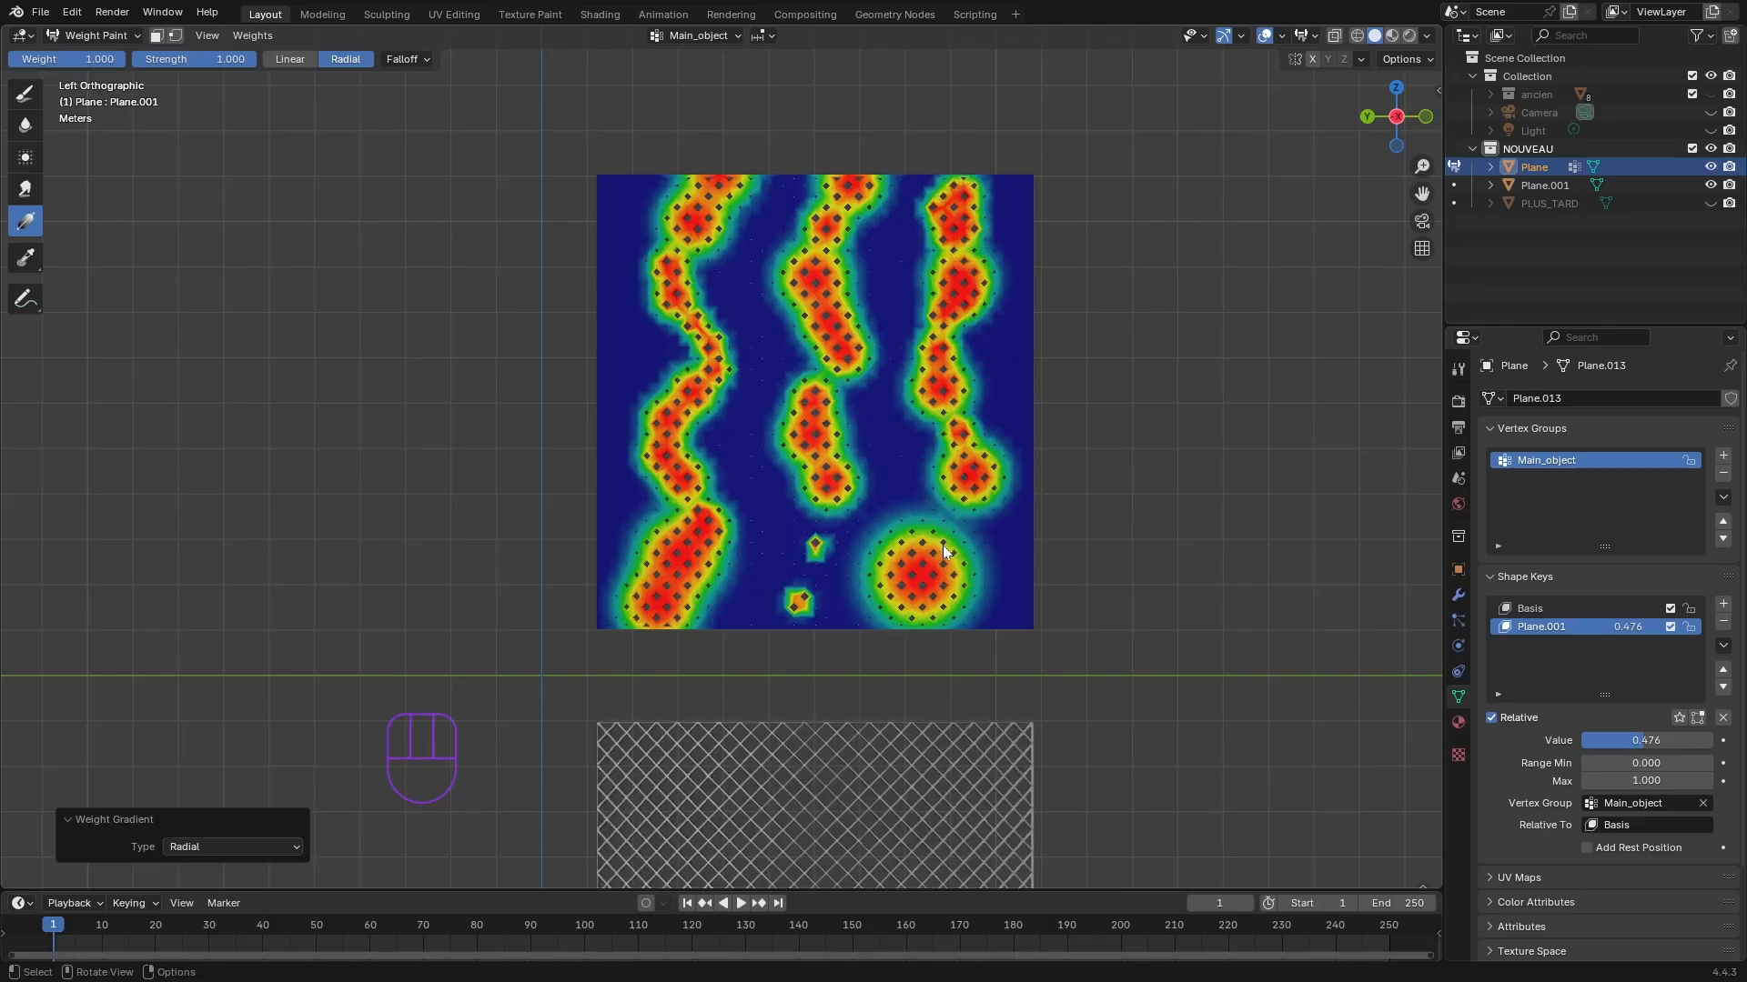
# - Fill the gaps in the middle and right-hand weight bands with more radial gradients so they run continuously to the panel's lower edge
pyautogui.moveTo(953, 517); pyautogui.dragTo(935, 551)
pyautogui.moveTo(907, 617); pyautogui.dragTo(892, 640)
pyautogui.moveTo(827, 500); pyautogui.dragTo(816, 540)
pyautogui.moveTo(808, 553); pyautogui.dragTo(804, 652)
pyautogui.click(800, 636)
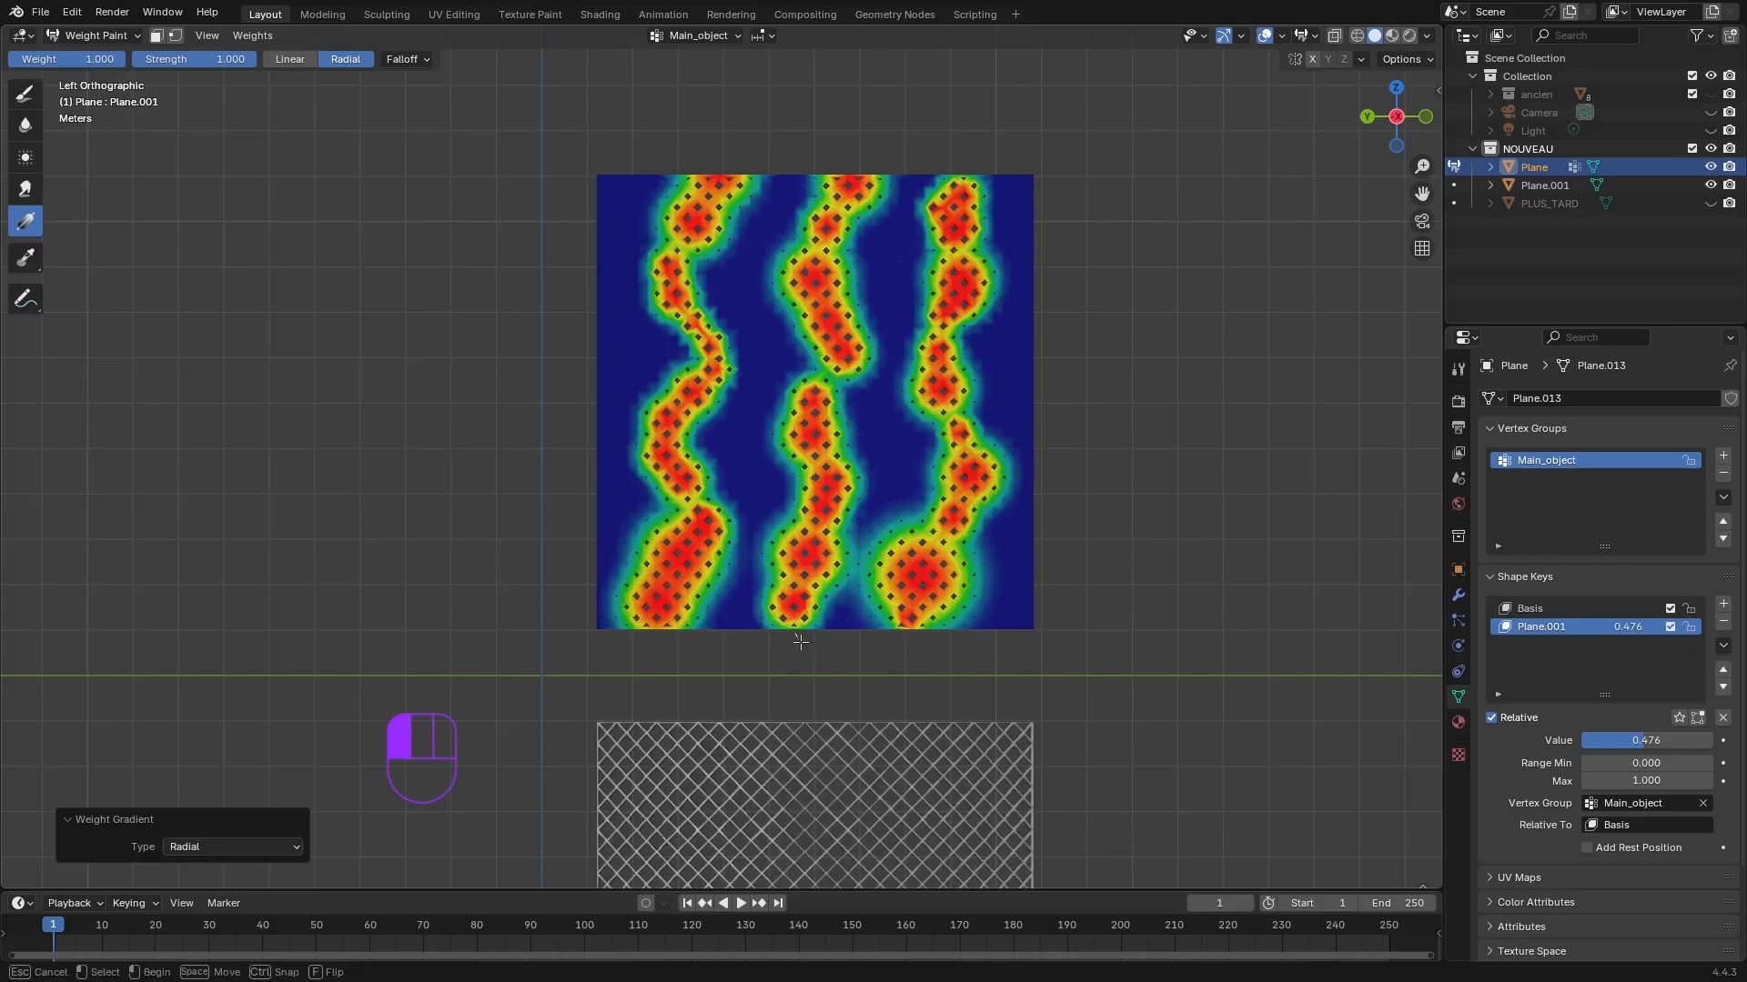
pyautogui.moveTo(830, 386); pyautogui.dragTo(844, 331)
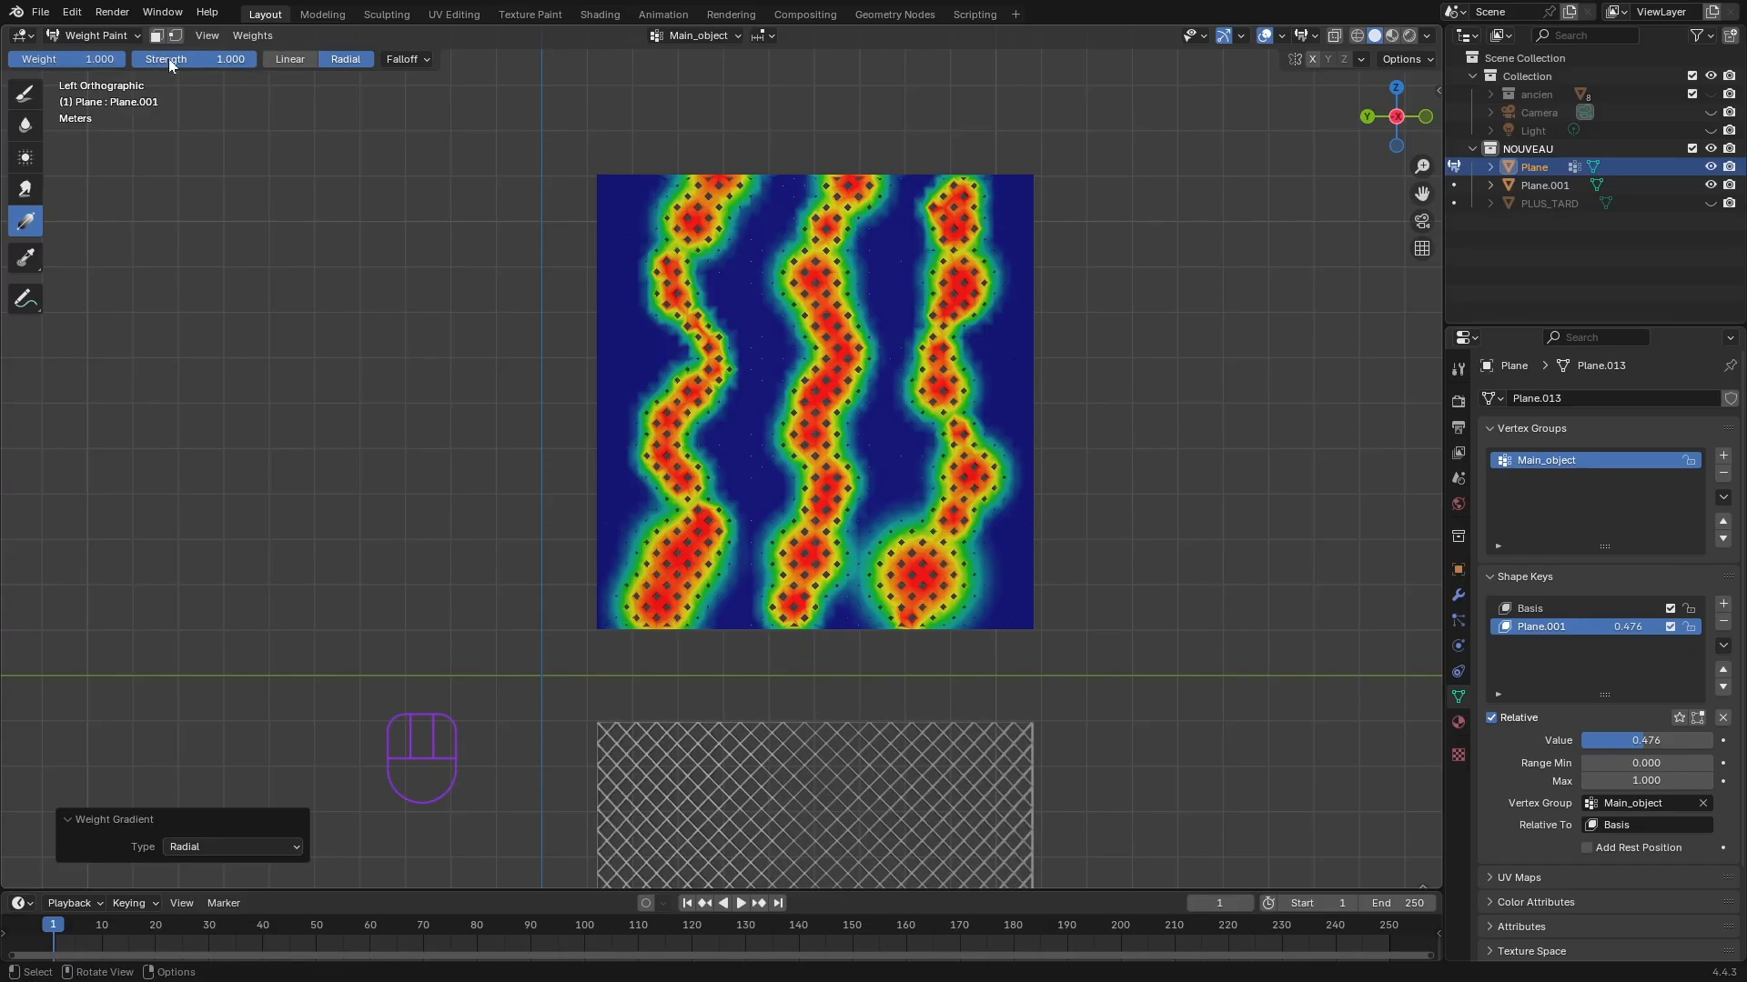
# - Lower the gradient strength to 0.554 and add softer radial weight spots between the bands and along both side edges of the panel
pyautogui.moveTo(240, 64); pyautogui.dragTo(201, 63)
pyautogui.moveTo(604, 355); pyautogui.dragTo(608, 369)
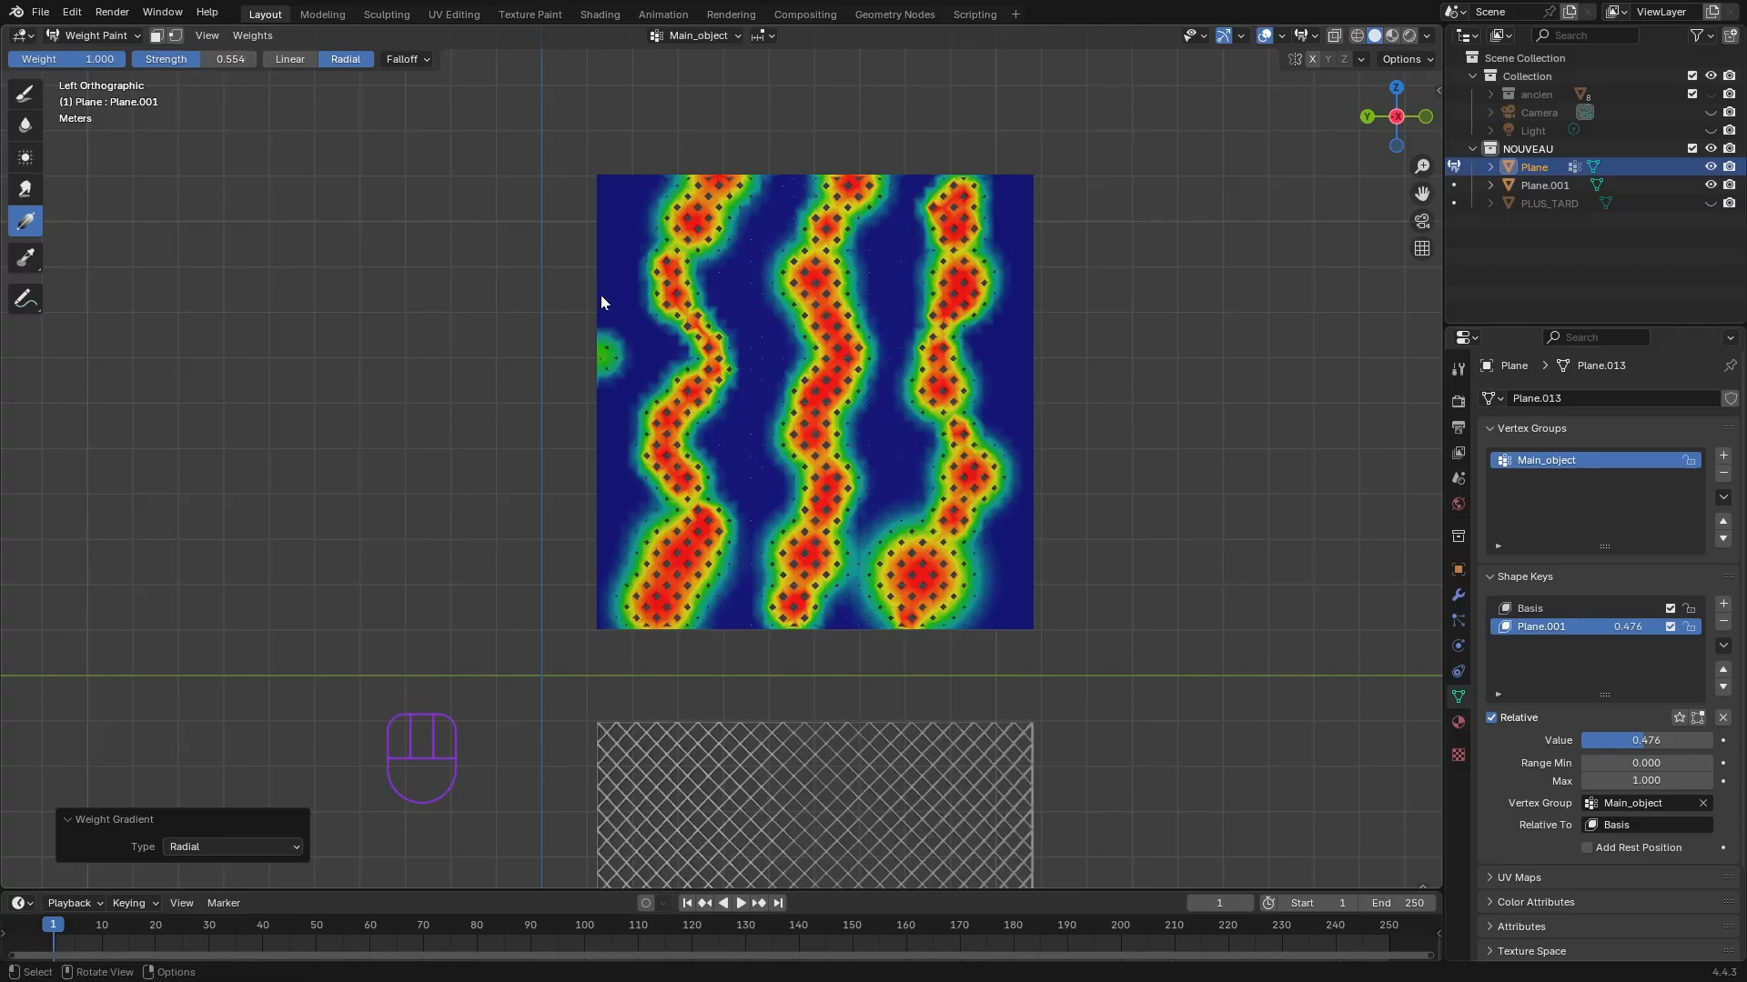
pyautogui.moveTo(602, 293); pyautogui.dragTo(608, 306)
pyautogui.moveTo(619, 445); pyautogui.dragTo(585, 549)
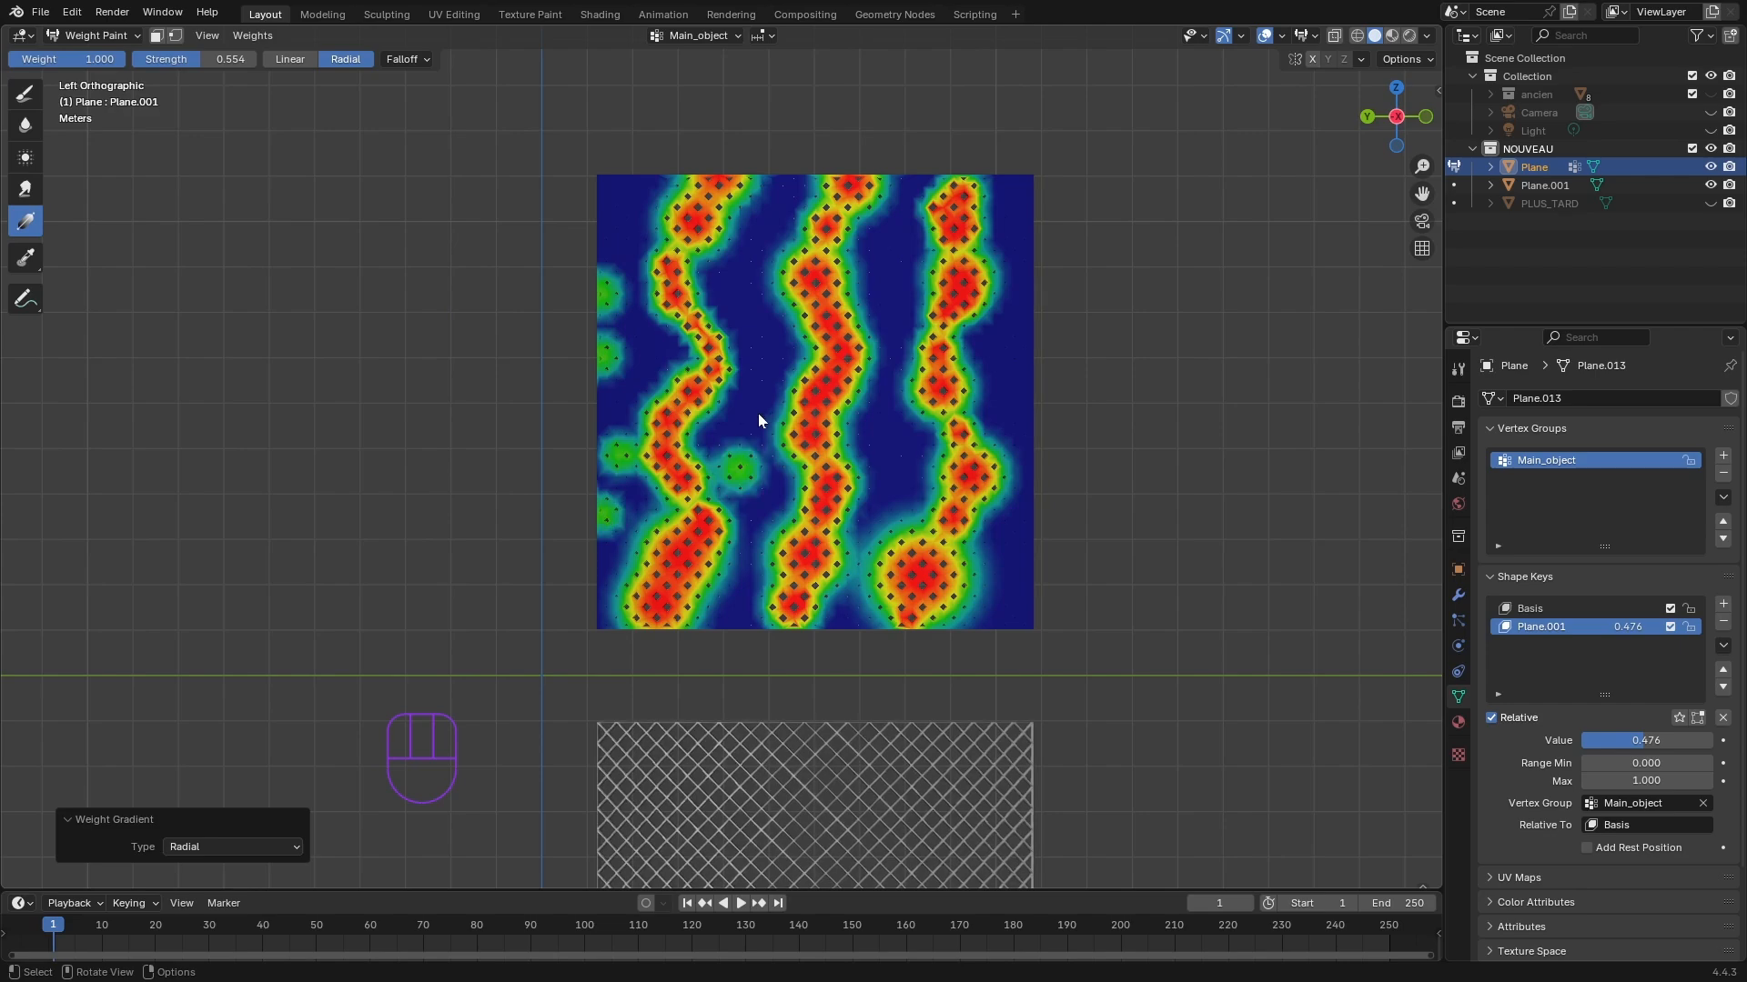
pyautogui.moveTo(755, 393); pyautogui.dragTo(751, 297)
pyautogui.moveTo(900, 435)
pyautogui.mouseDown()
pyautogui.moveTo(909, 501)
pyautogui.moveTo(886, 415)
pyautogui.mouseUp()
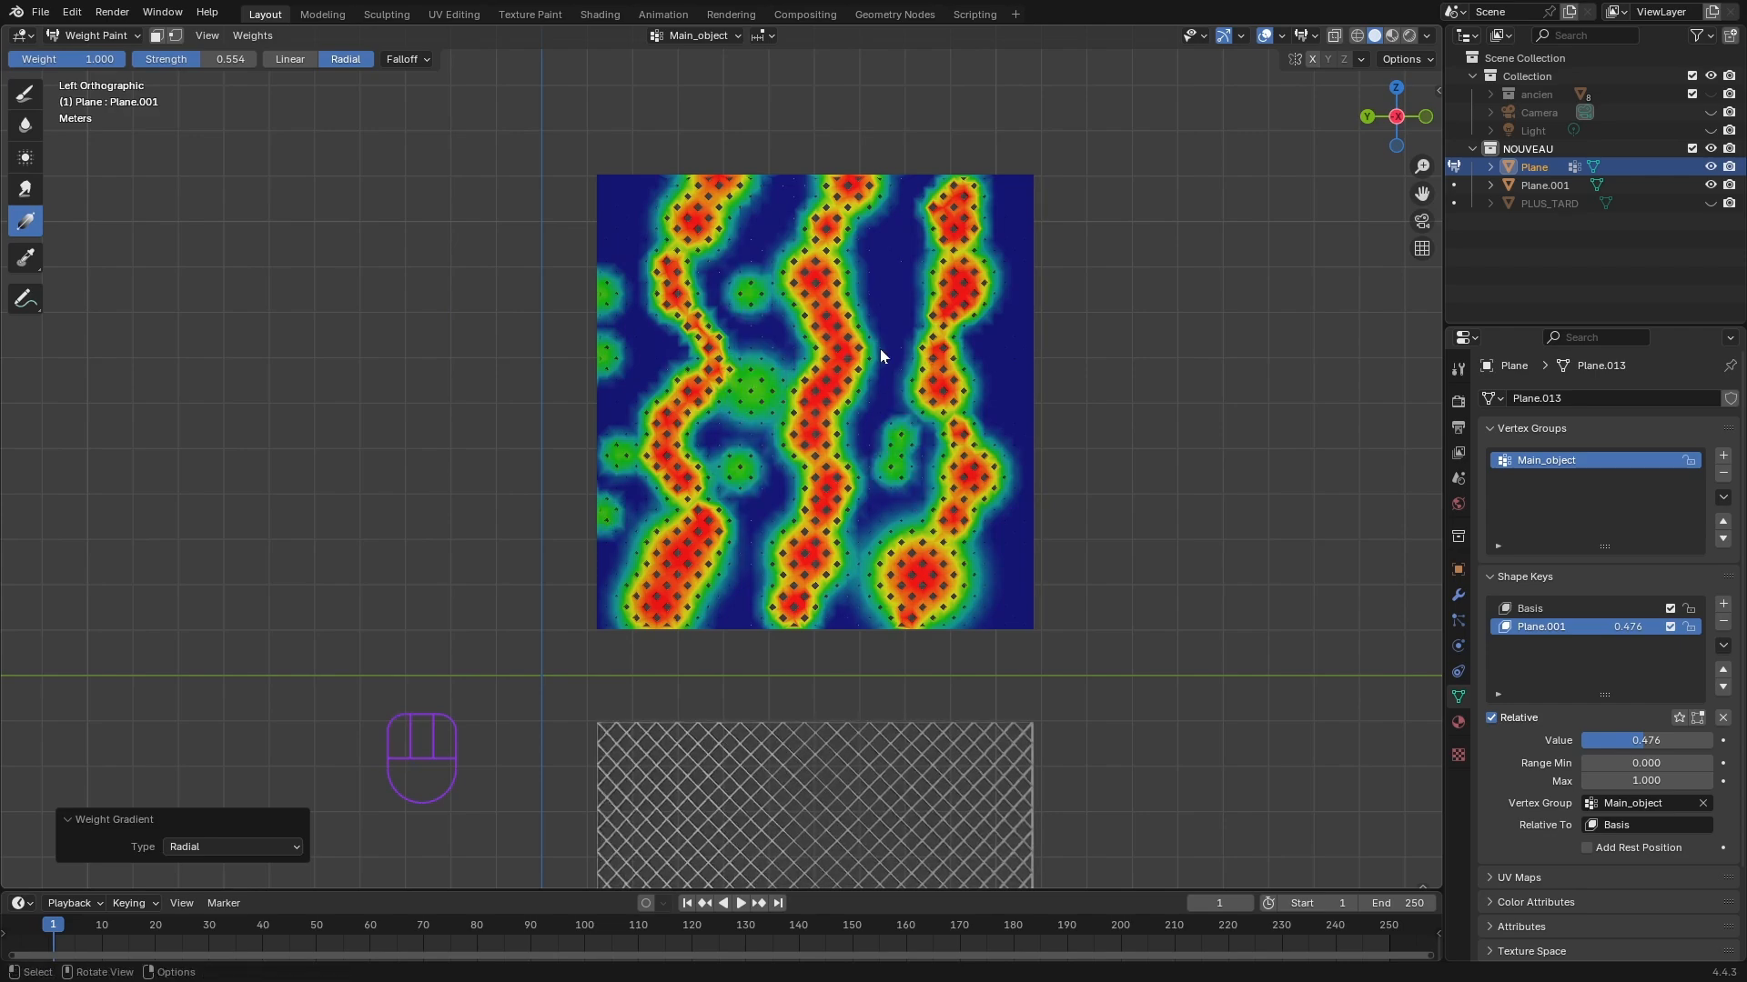
pyautogui.moveTo(886, 319)
pyautogui.mouseDown()
pyautogui.moveTo(901, 221)
pyautogui.moveTo(902, 277)
pyautogui.mouseUp()
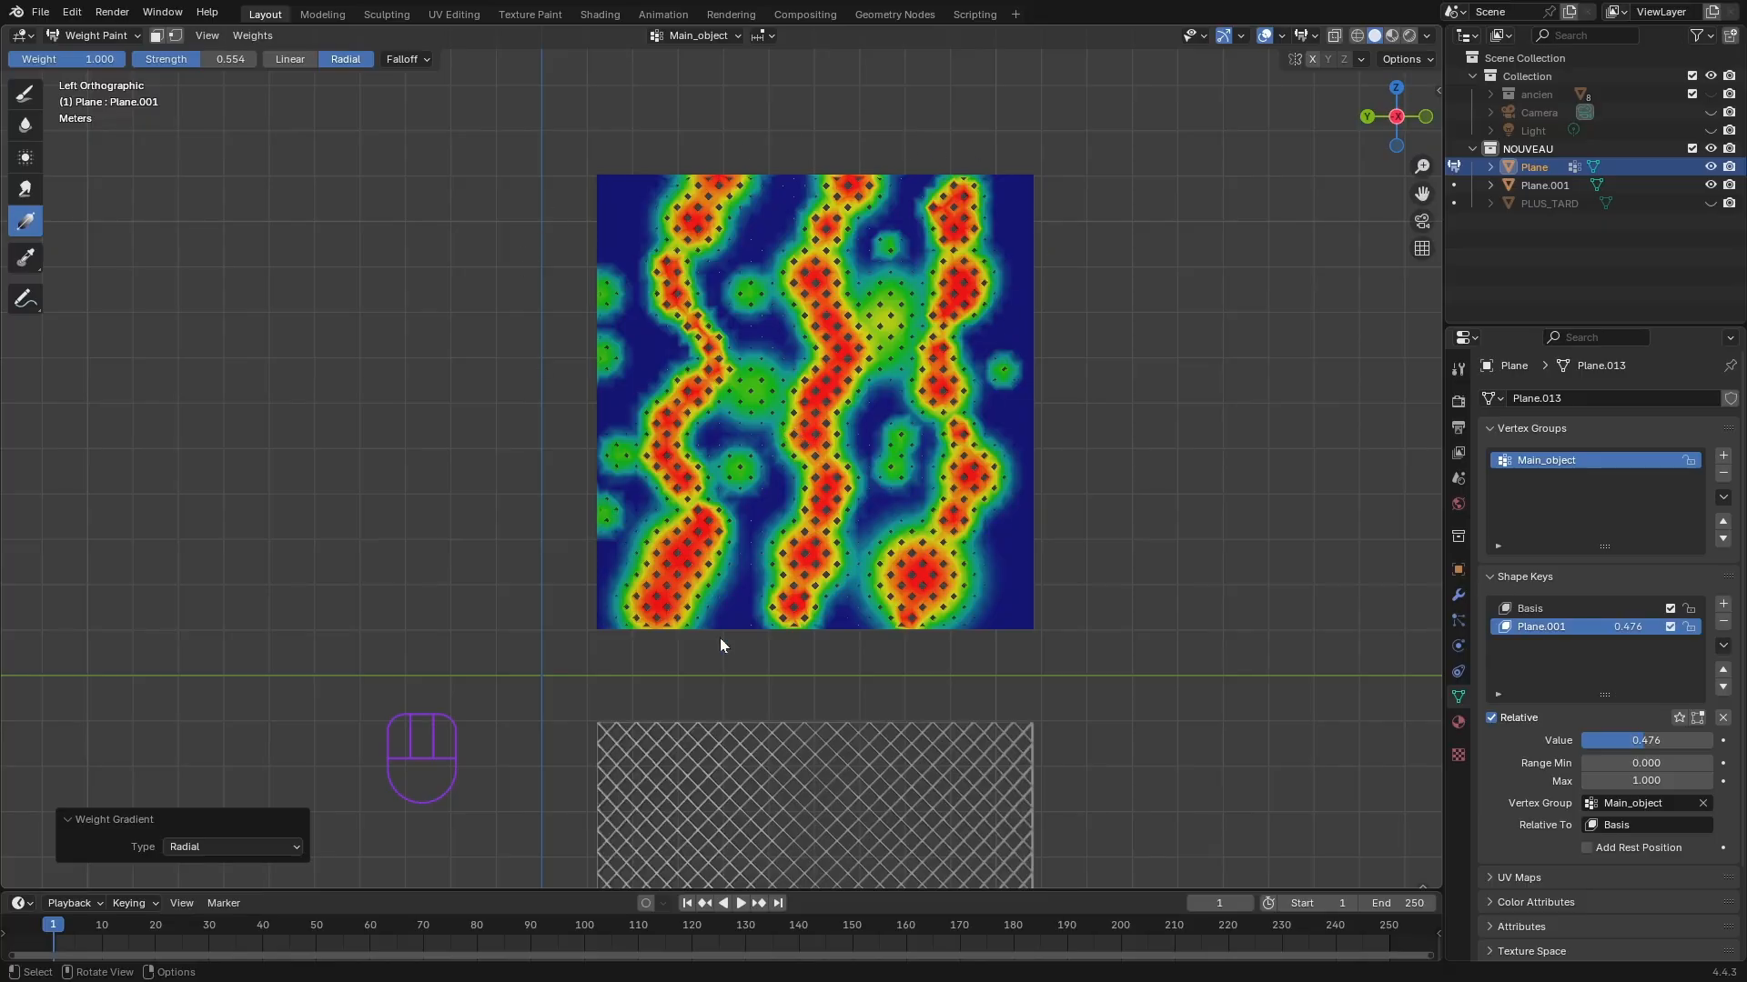
pyautogui.moveTo(1016, 573); pyautogui.dragTo(1028, 615)
pyautogui.moveTo(1023, 533); pyautogui.dragTo(1028, 397)
pyautogui.moveTo(1027, 331); pyautogui.dragTo(1028, 286)
pyautogui.moveTo(1026, 239); pyautogui.dragTo(1028, 191)
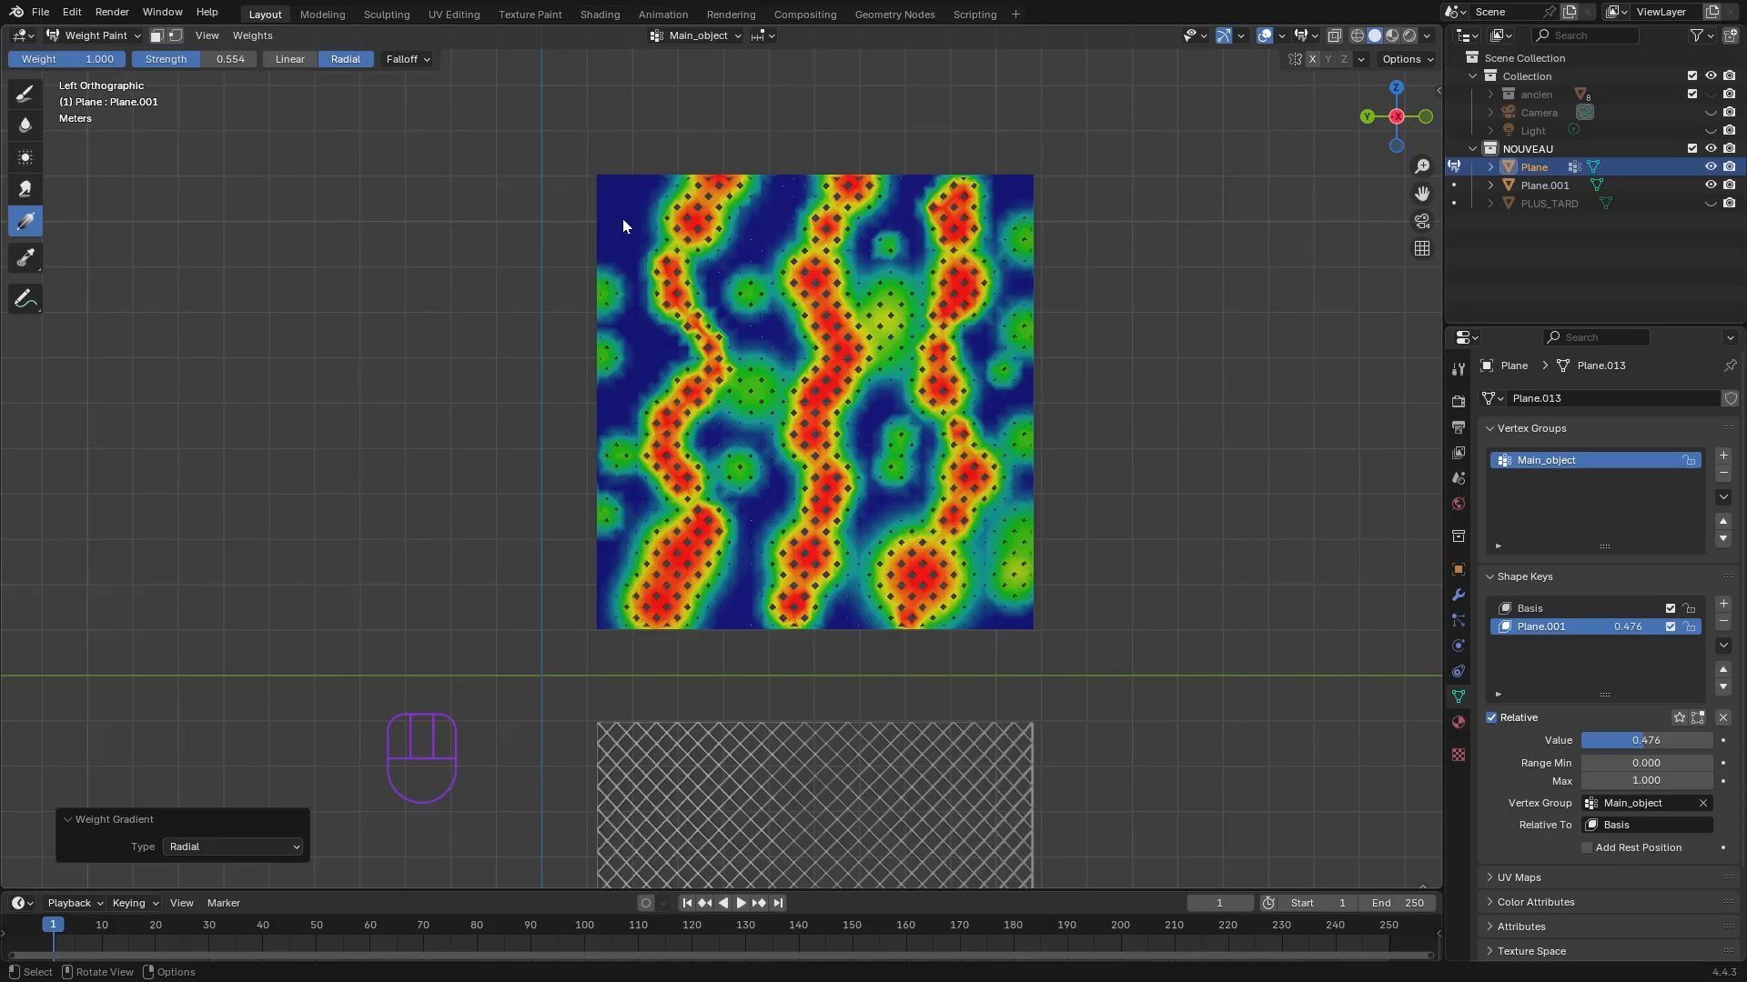
pyautogui.moveTo(613, 215); pyautogui.dragTo(588, 185)
# - Raise the gradient strength to 1.000 and scatter small full-weight radial spots between the bands and along the panel's edges
pyautogui.moveTo(222, 58); pyautogui.dragTo(283, 58)
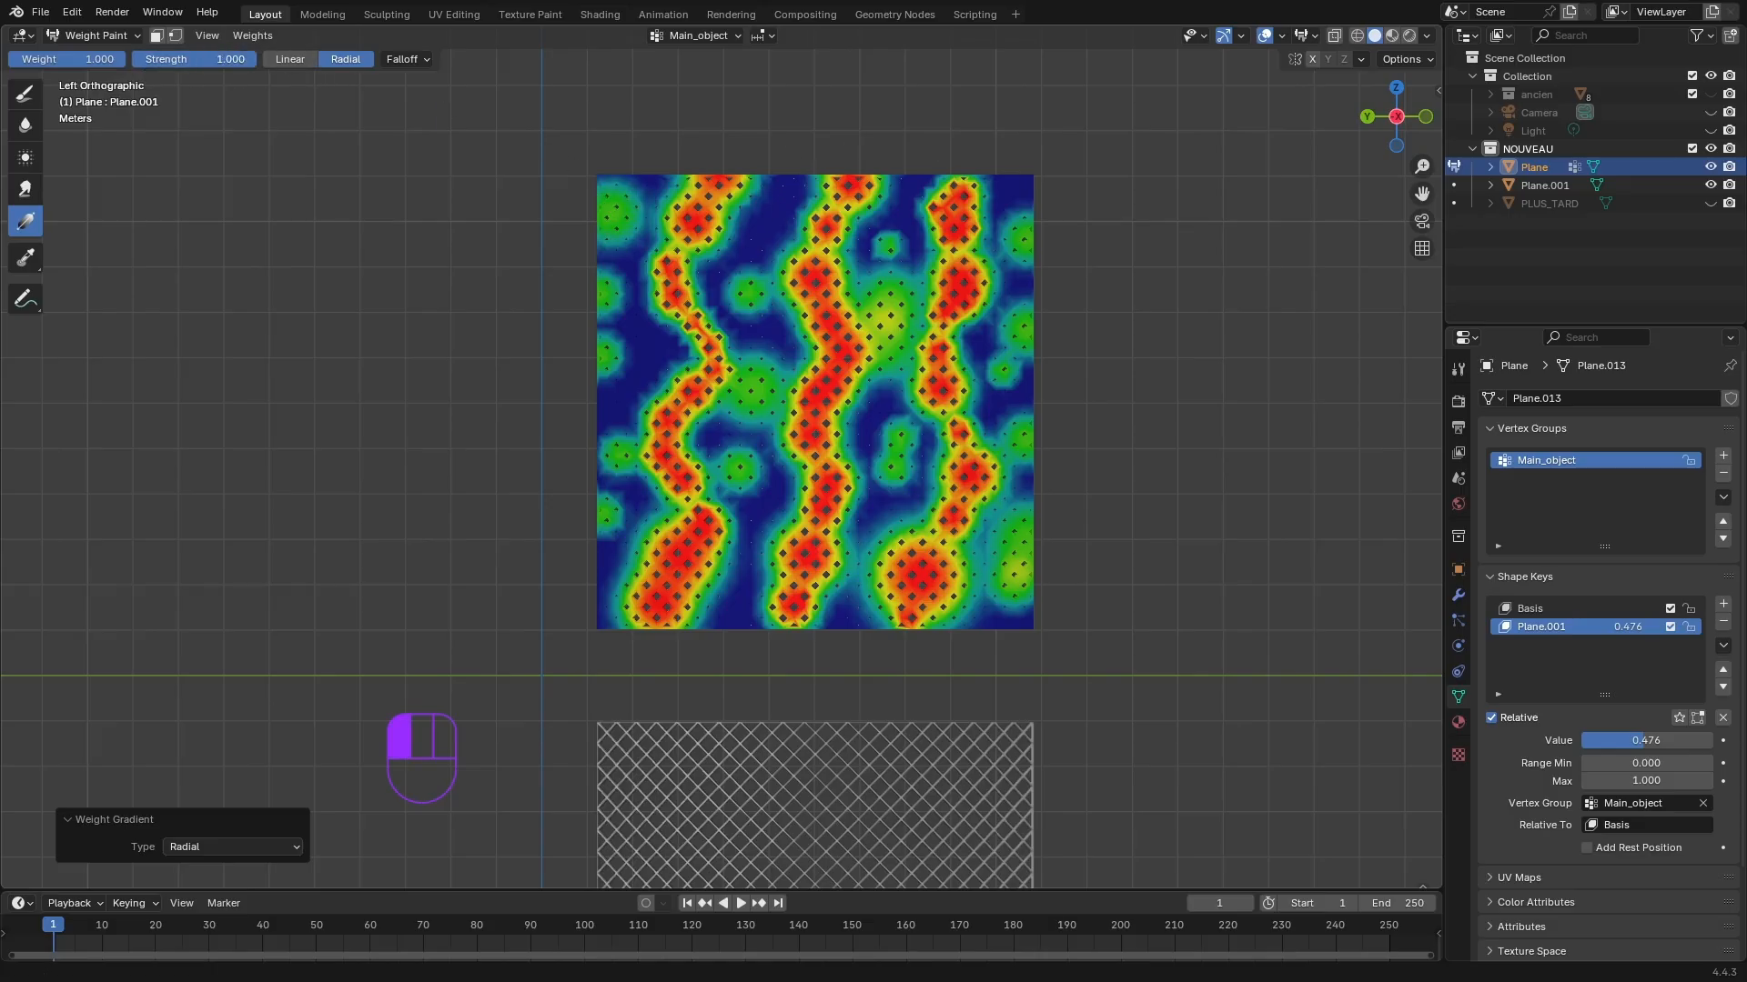
pyautogui.moveTo(618, 215); pyautogui.dragTo(615, 553)
pyautogui.moveTo(729, 460)
pyautogui.mouseDown()
pyautogui.moveTo(766, 515)
pyautogui.moveTo(753, 559)
pyautogui.mouseUp()
pyautogui.moveTo(746, 373); pyautogui.dragTo(750, 395)
pyautogui.moveTo(761, 330); pyautogui.dragTo(763, 349)
pyautogui.moveTo(756, 278); pyautogui.dragTo(758, 300)
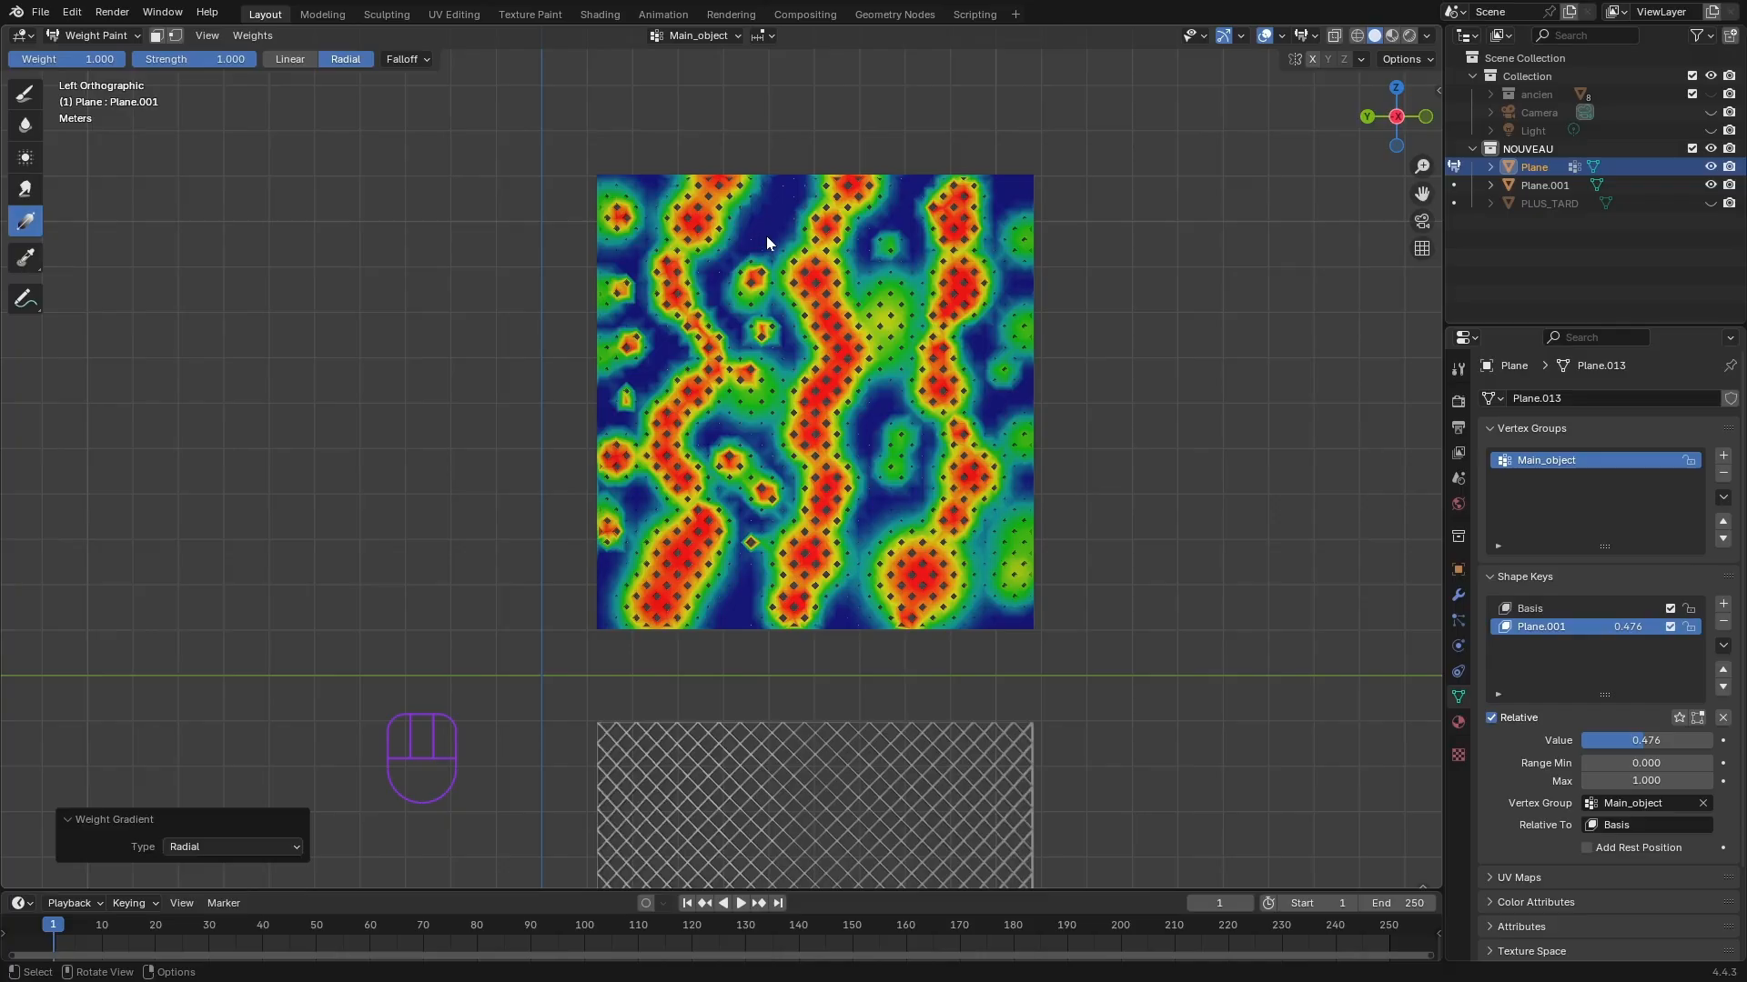
pyautogui.moveTo(766, 235); pyautogui.dragTo(767, 247)
pyautogui.moveTo(783, 186); pyautogui.dragTo(785, 204)
pyautogui.moveTo(912, 185)
pyautogui.mouseDown()
pyautogui.moveTo(914, 201)
pyautogui.moveTo(1023, 204)
pyautogui.mouseUp()
pyautogui.moveTo(1012, 282); pyautogui.dragTo(1023, 424)
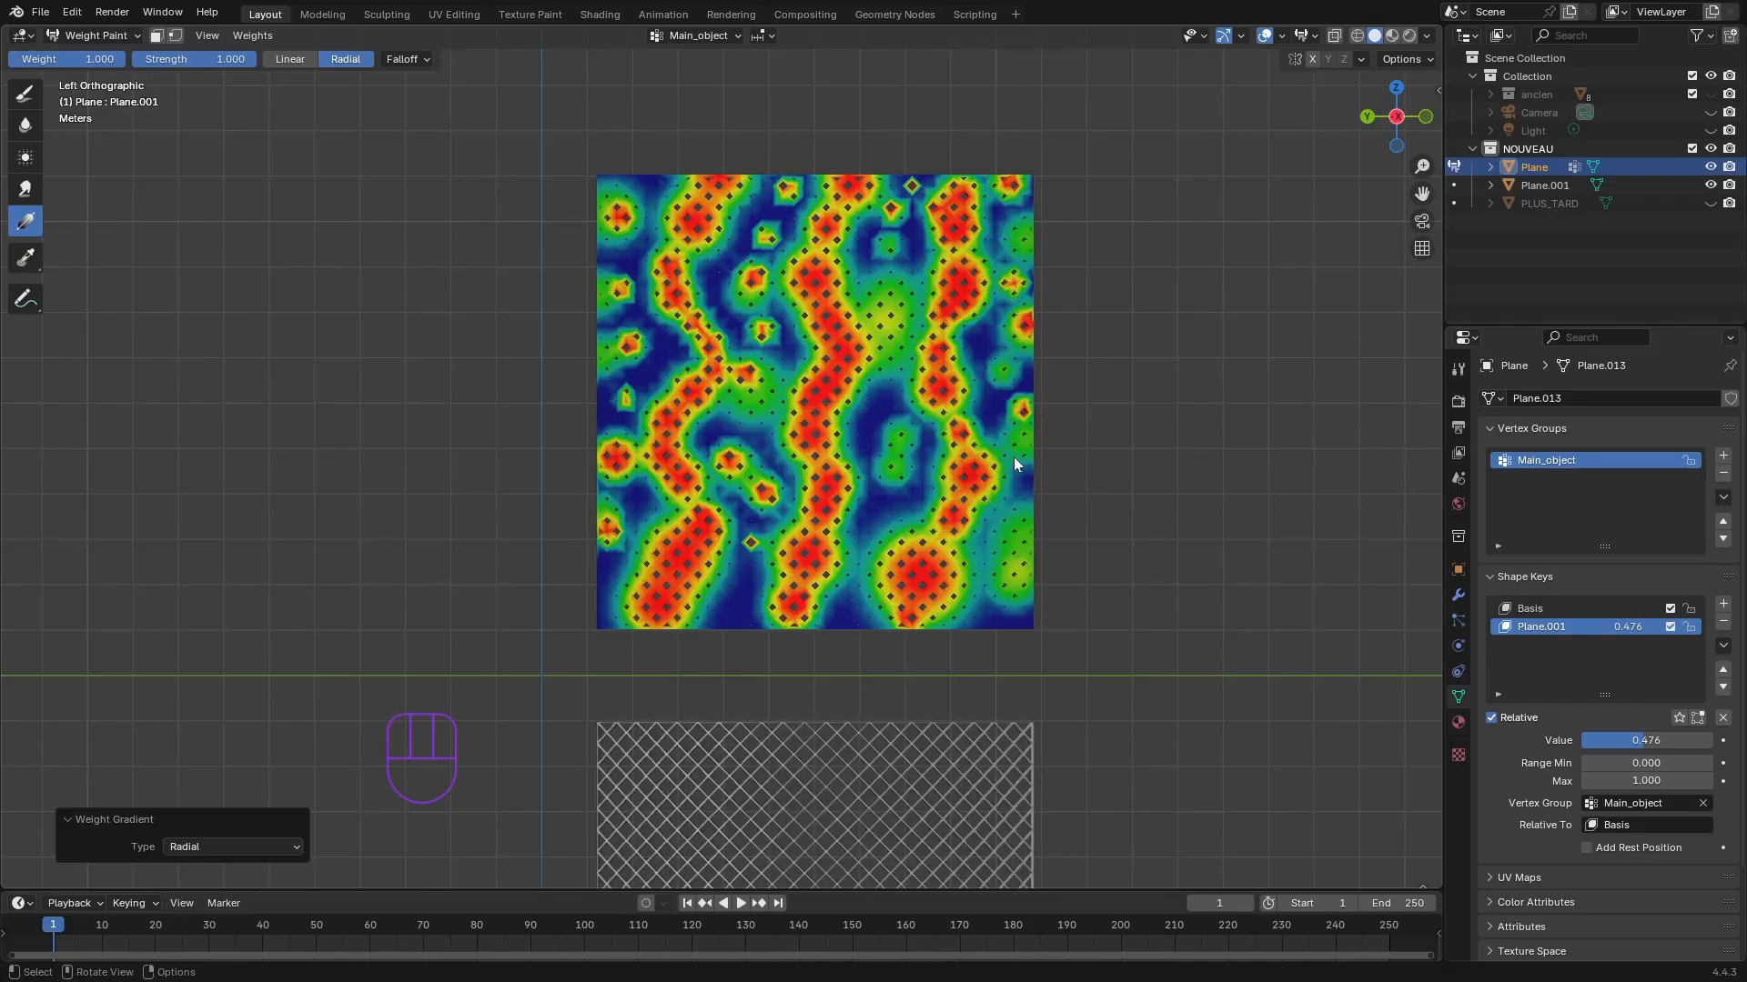
pyautogui.moveTo(998, 577); pyautogui.dragTo(1019, 624)
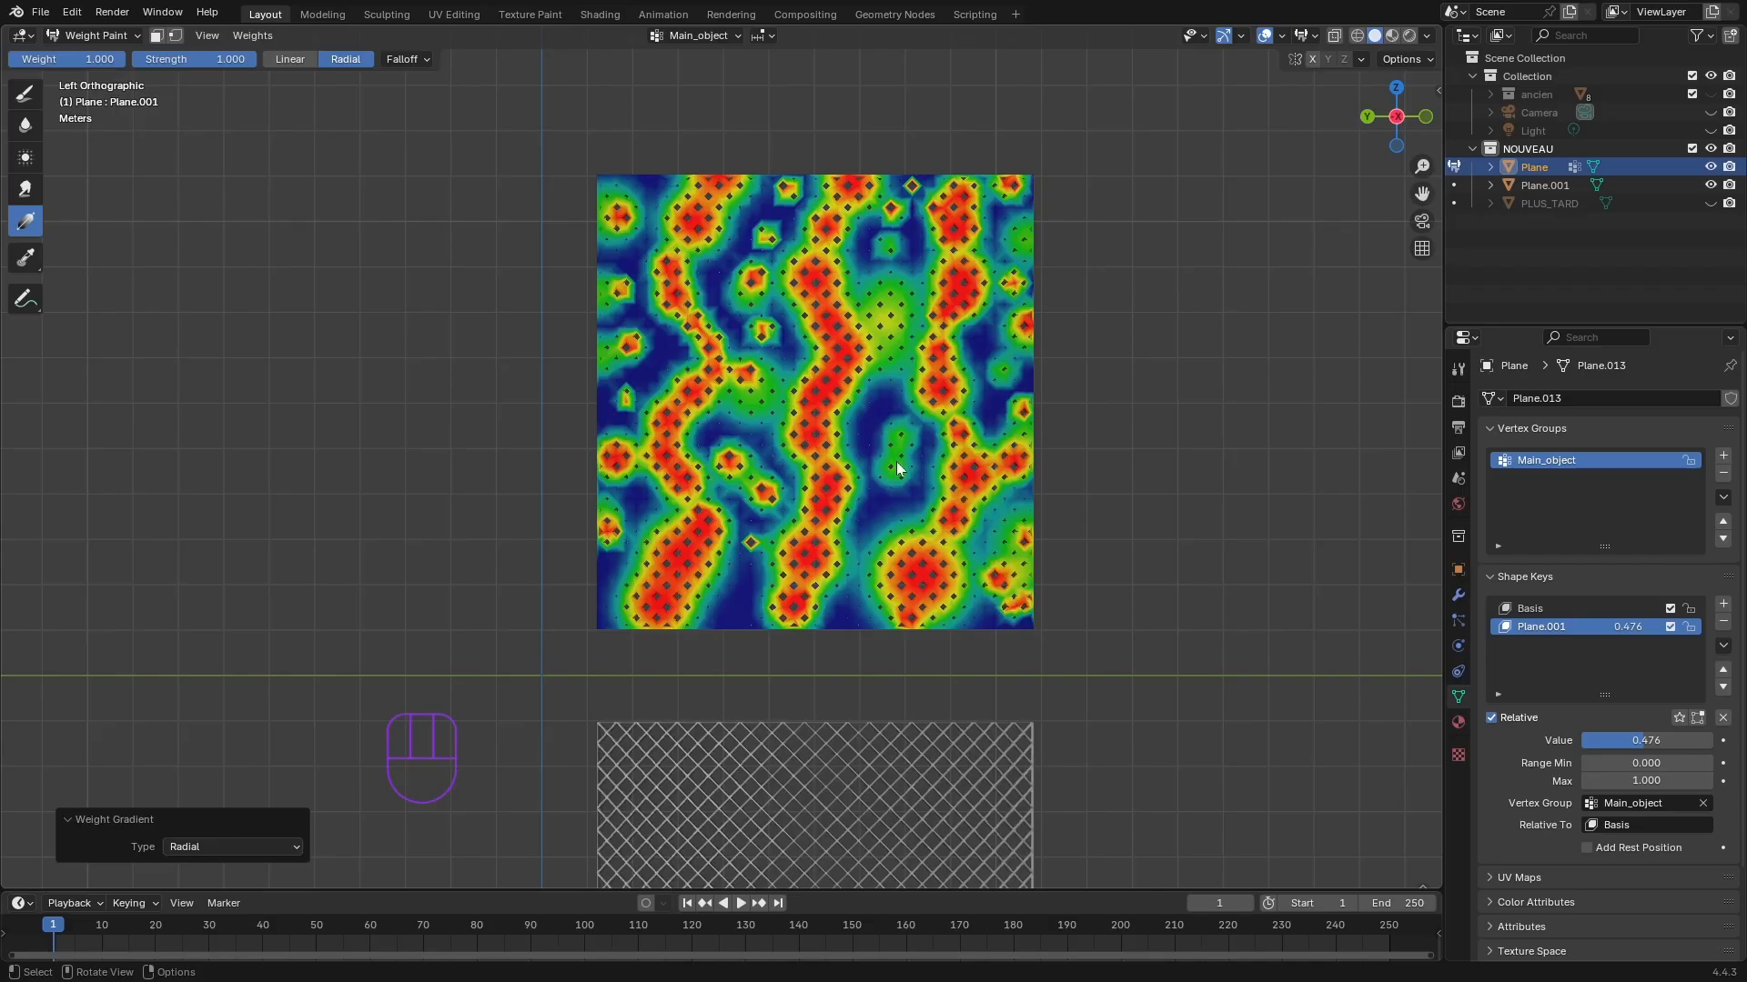
pyautogui.moveTo(897, 461); pyautogui.dragTo(887, 347)
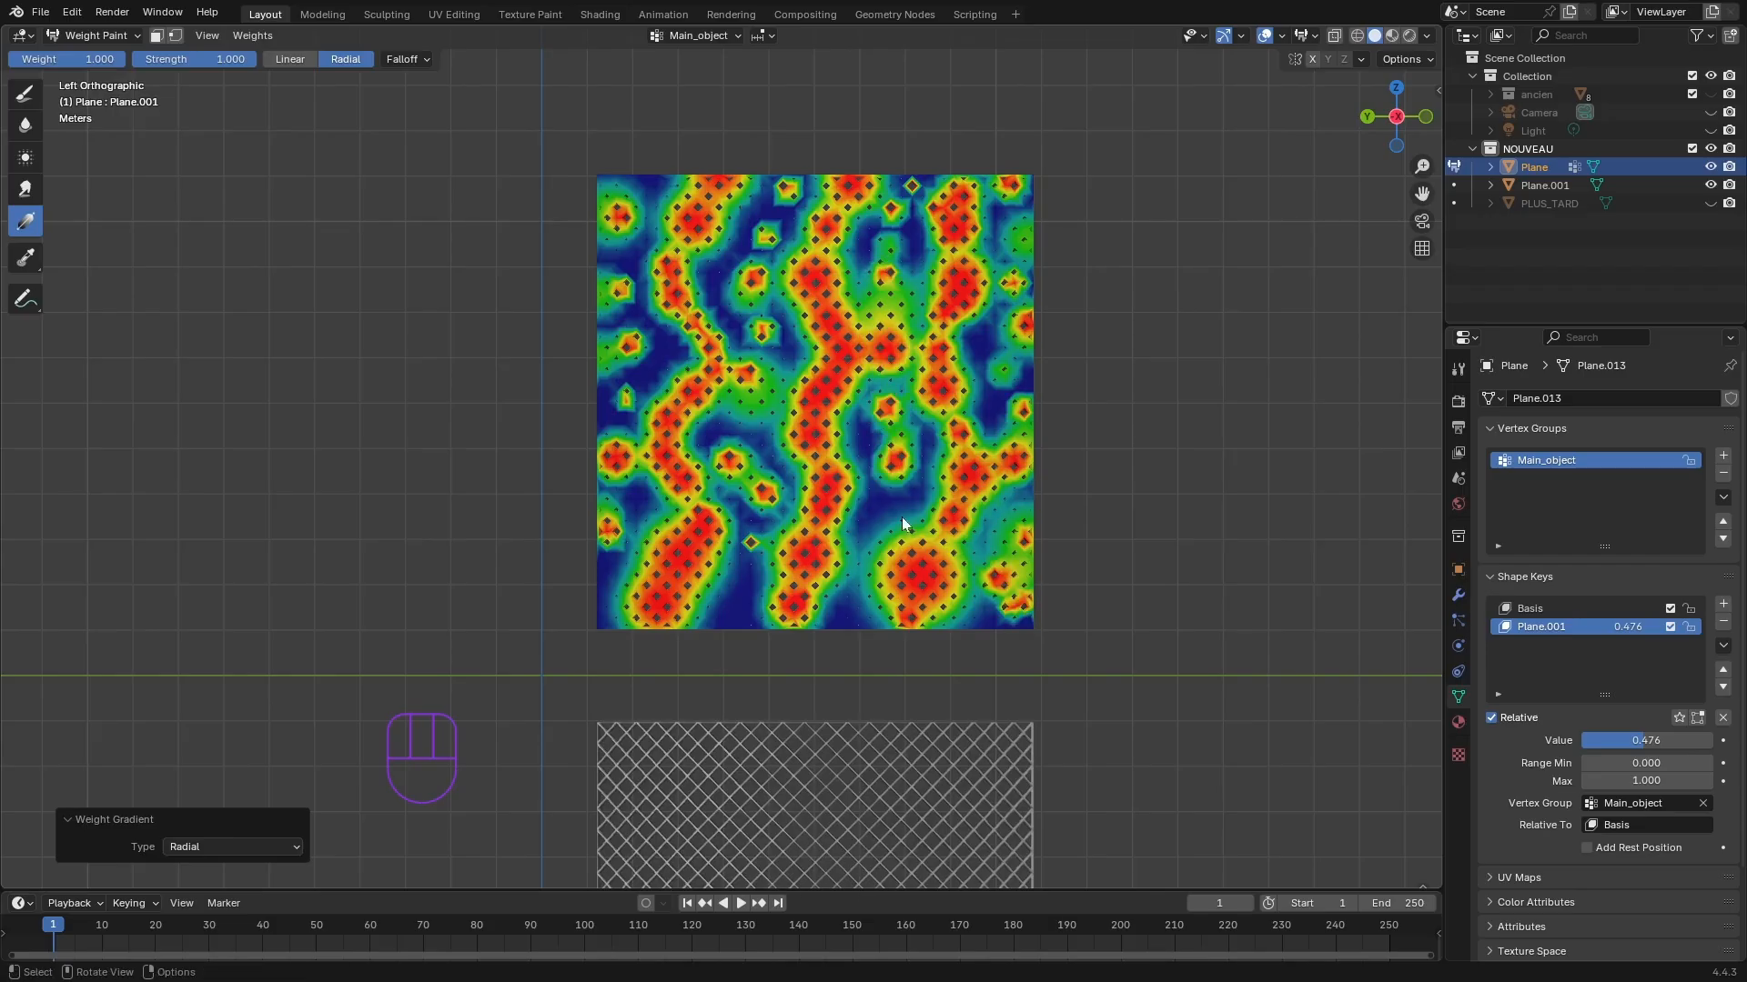
pyautogui.moveTo(897, 503); pyautogui.dragTo(901, 519)
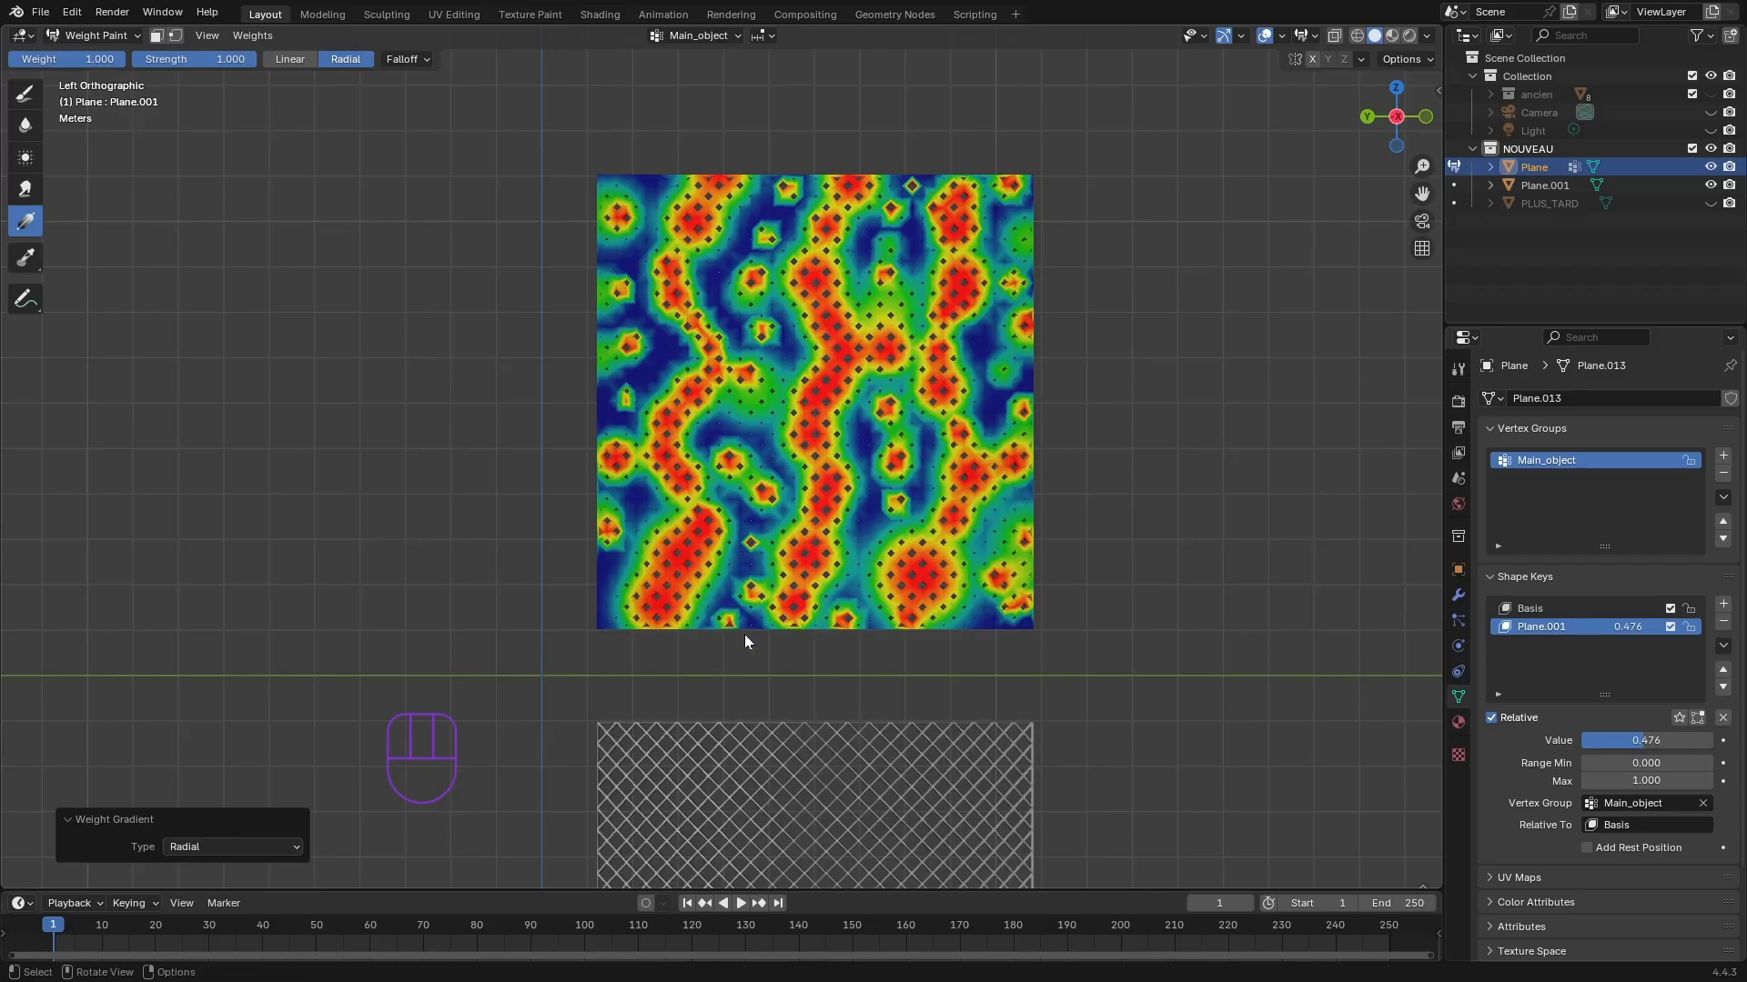
# - Return the panel to Object Mode and inspect the hole pattern produced by the painted weights
pyautogui.click(133, 34)
pyautogui.click(117, 58)
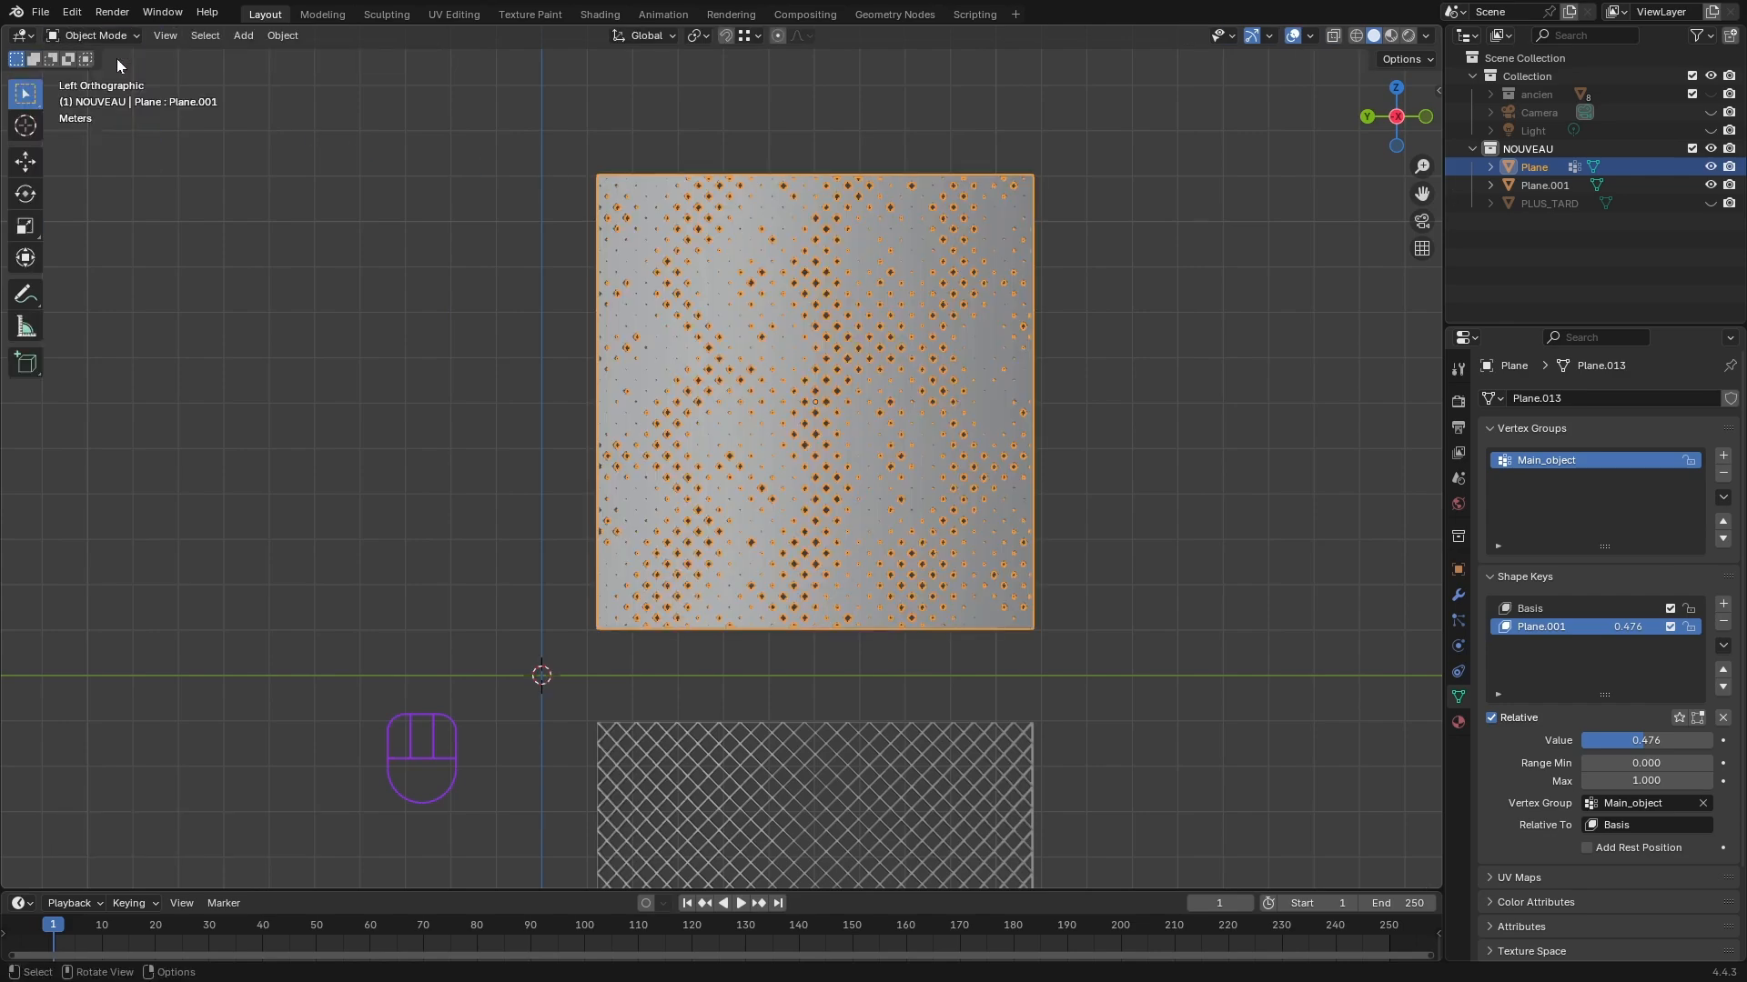
pyautogui.scroll(3, 790, 323)
pyautogui.scroll(-2, 851, 284)
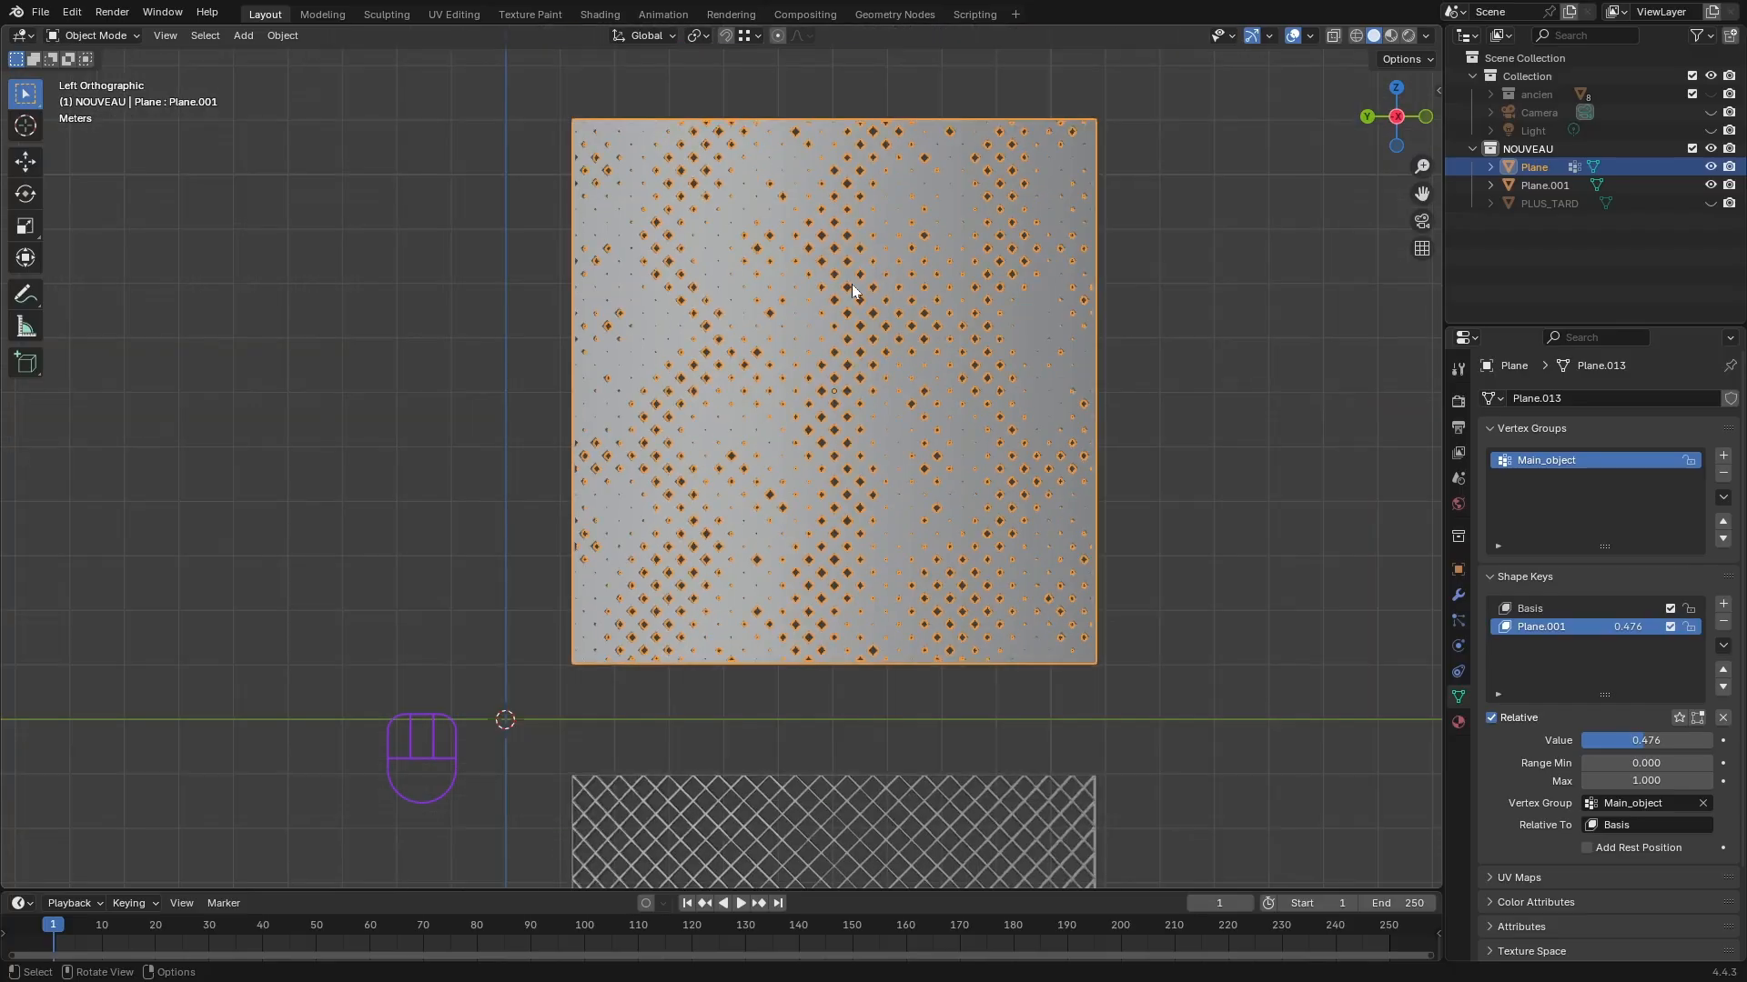
pyautogui.scroll(-1, 1101, 336)
pyautogui.scroll(1, 1075, 350)
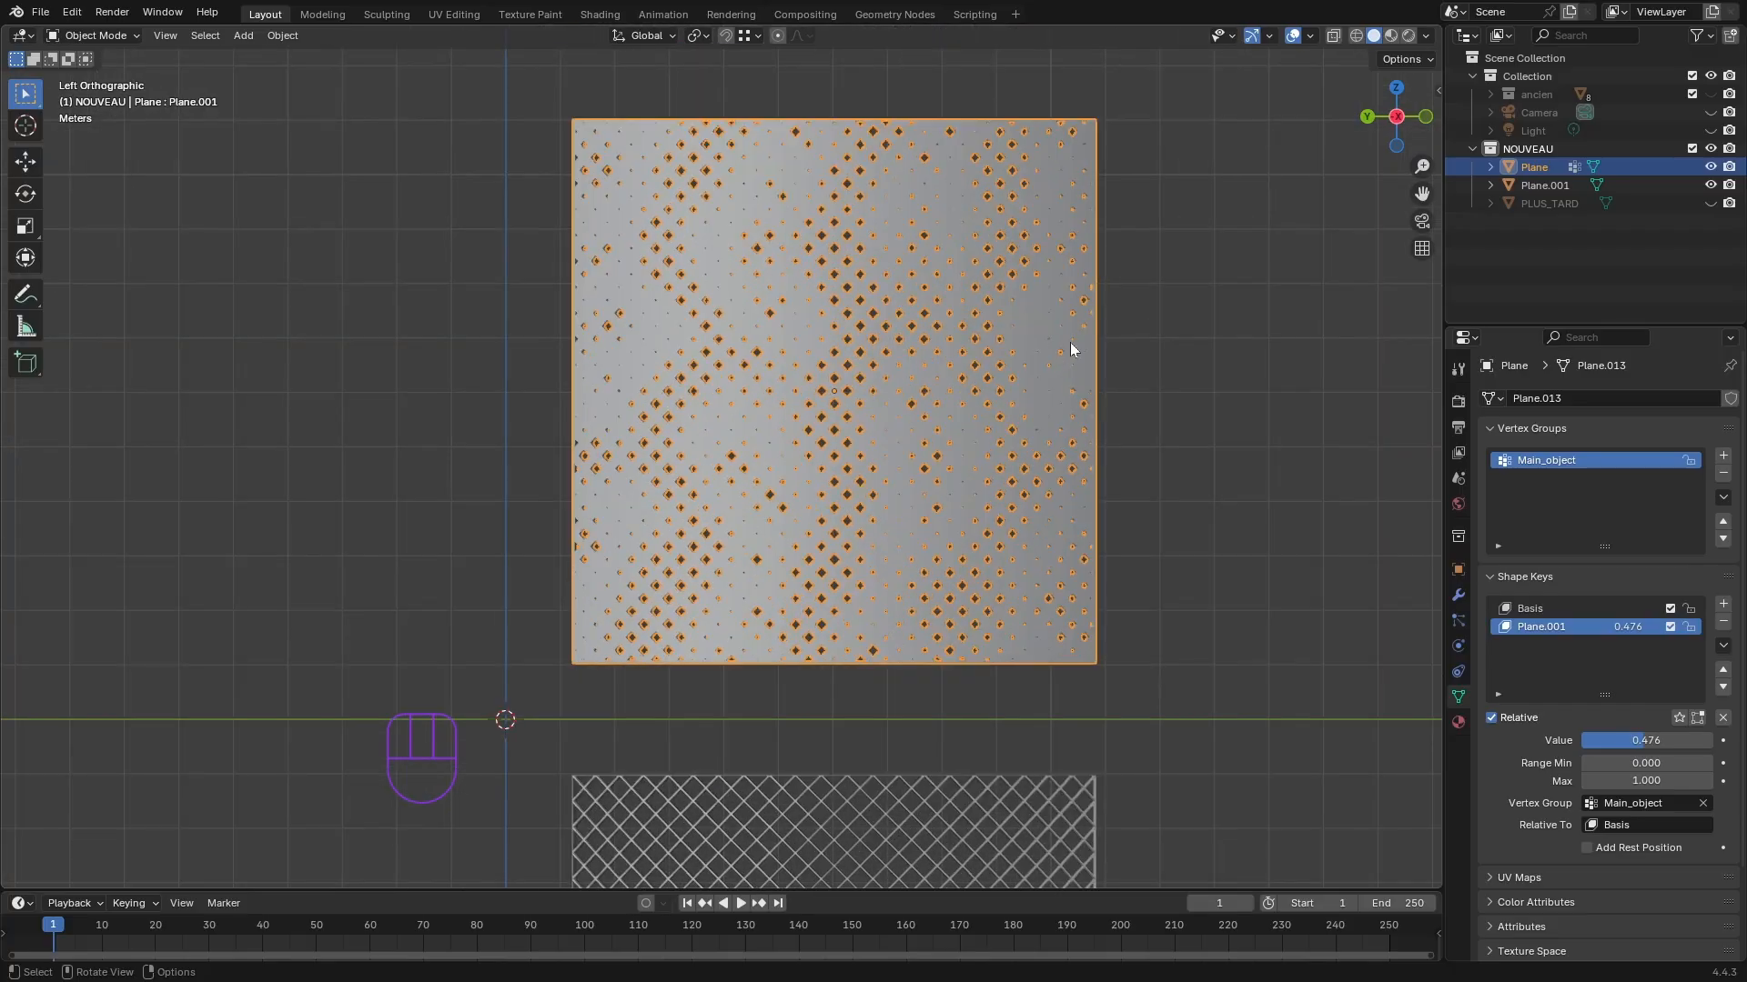
# - In Weight Paint, add small full-strength radial weight spots near the panel's right edge and one in its upper middle area
pyautogui.click(124, 38)
pyautogui.click(120, 137)
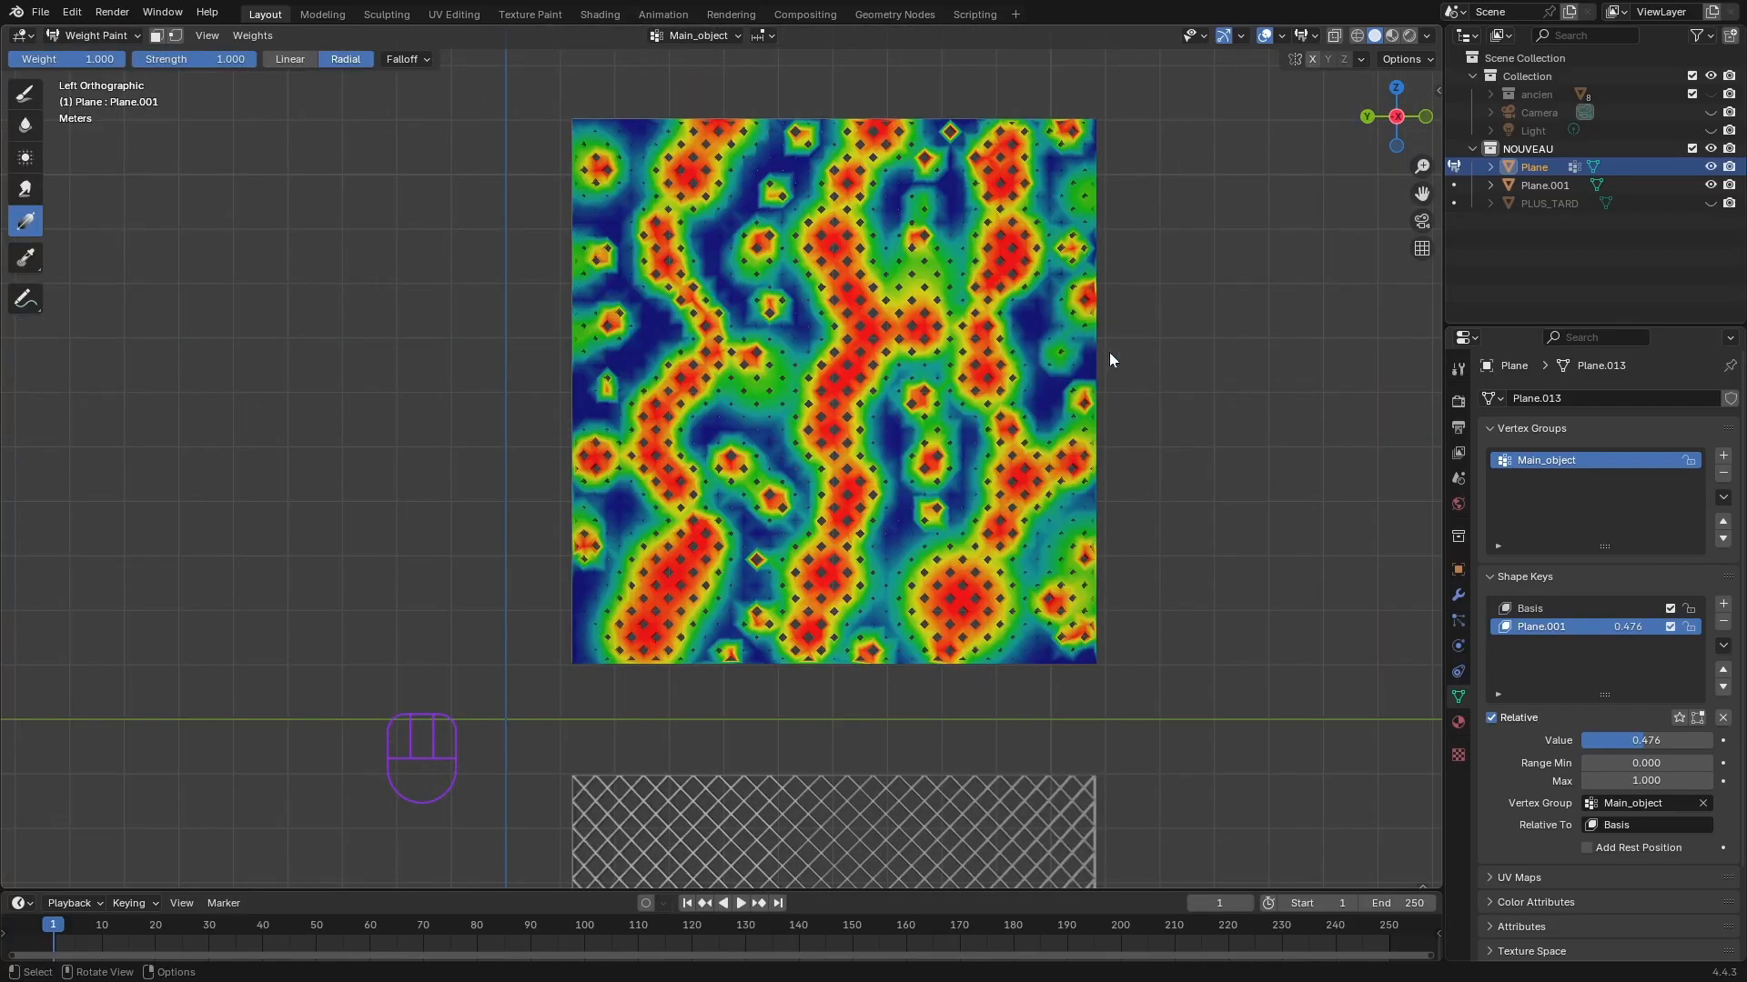
pyautogui.moveTo(1069, 365); pyautogui.dragTo(1046, 355)
pyautogui.moveTo(1059, 309); pyautogui.dragTo(1028, 309)
pyautogui.moveTo(1076, 194); pyautogui.dragTo(1034, 210)
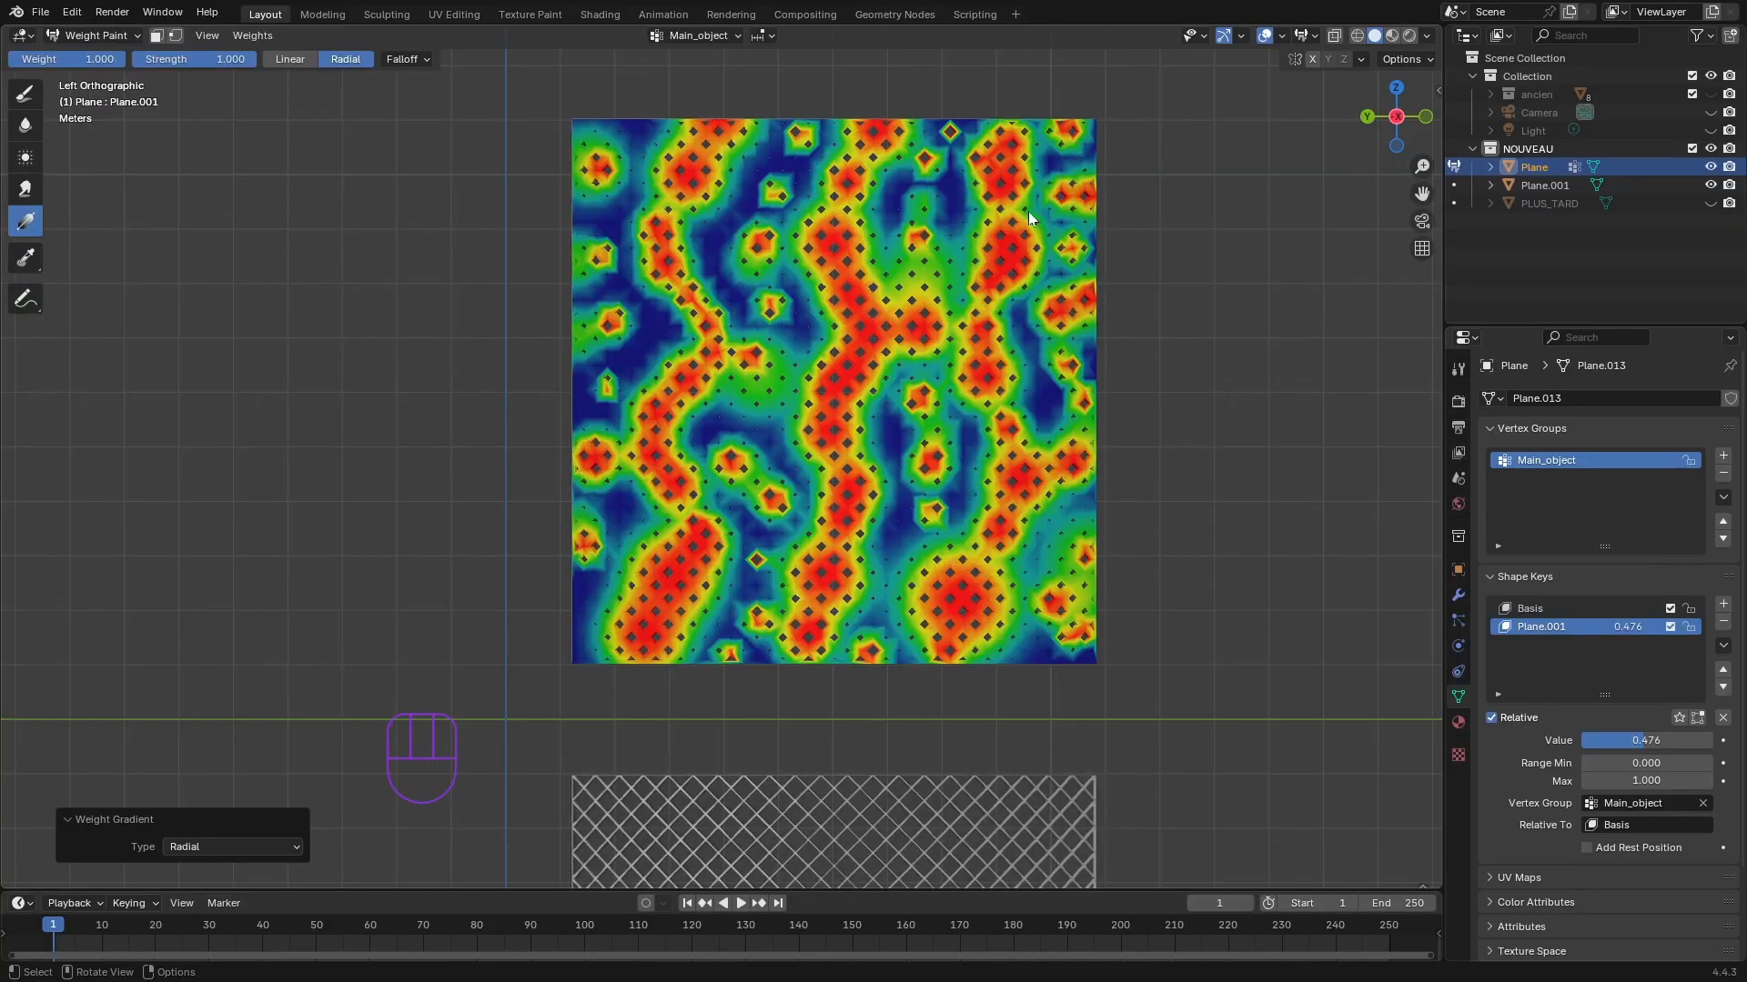
pyautogui.click(893, 208)
pyautogui.moveTo(893, 207); pyautogui.dragTo(906, 238)
# - Return the perforated panel to Object Mode, deselect it and view its updated hole pattern in perspective
pyautogui.moveTo(1127, 564); pyautogui.dragTo(1092, 596, button='middle')
pyautogui.click(133, 38)
pyautogui.click(125, 53)
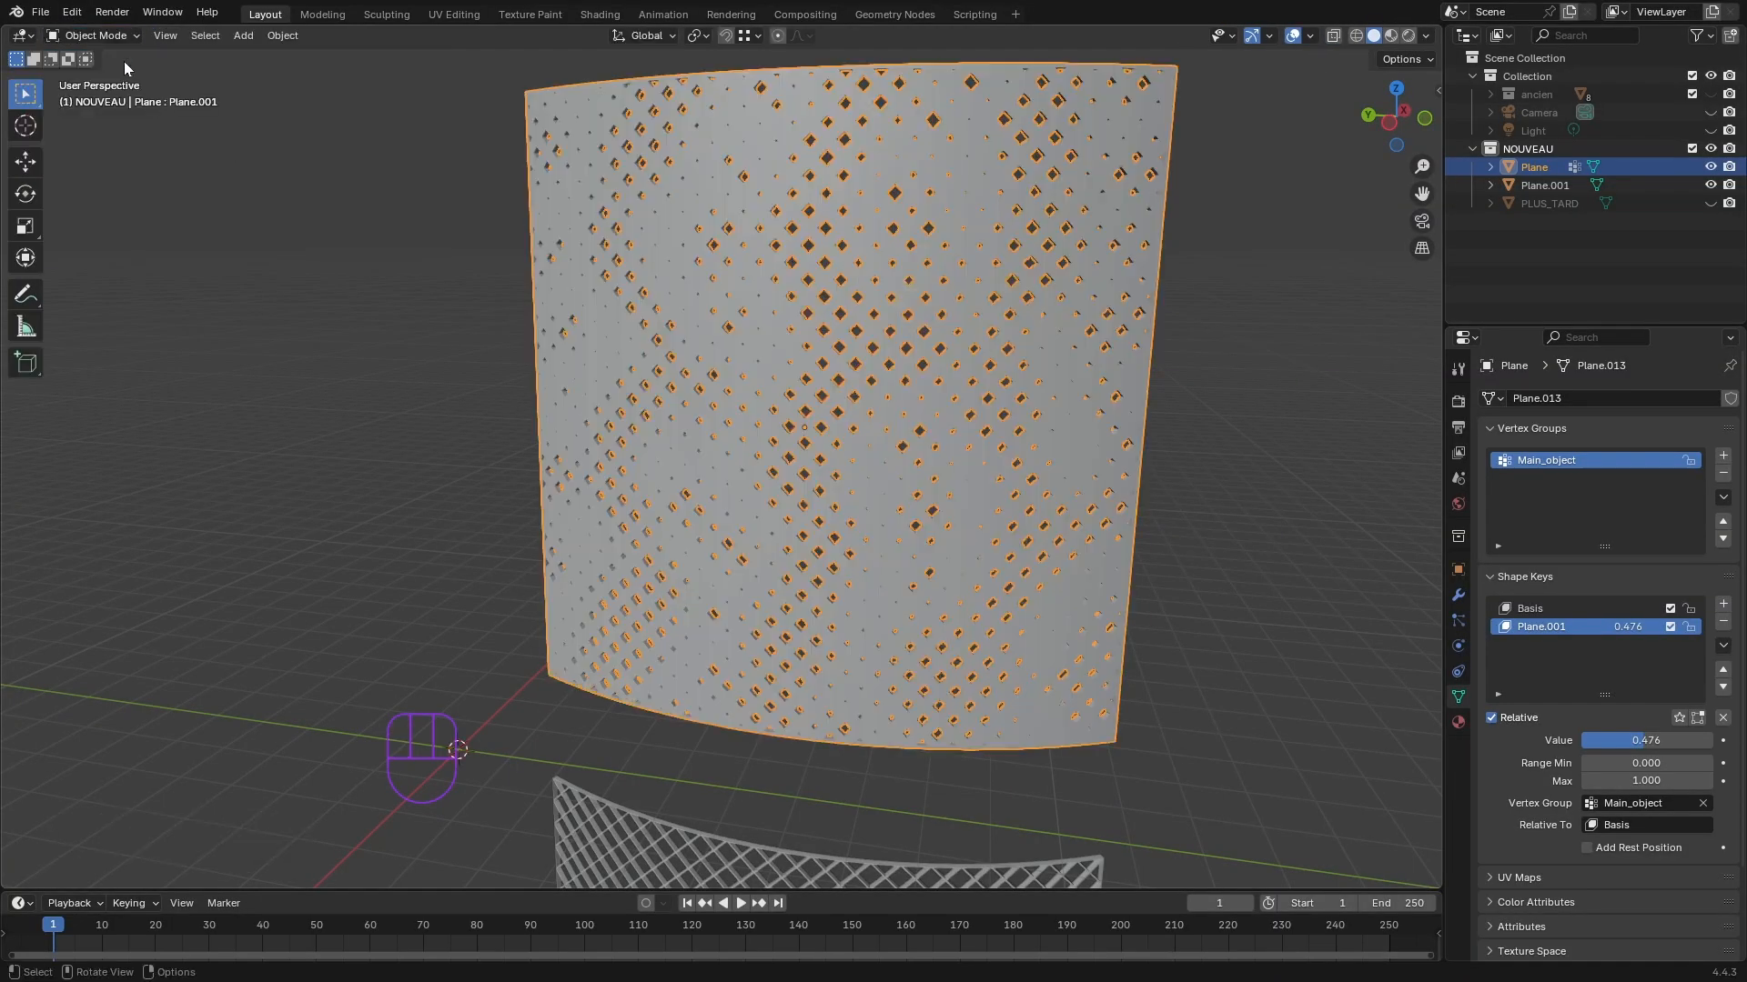
pyautogui.scroll(-3, 1019, 427)
pyautogui.click(1090, 510)
pyautogui.moveTo(1090, 510); pyautogui.dragTo(972, 557, button='middle')
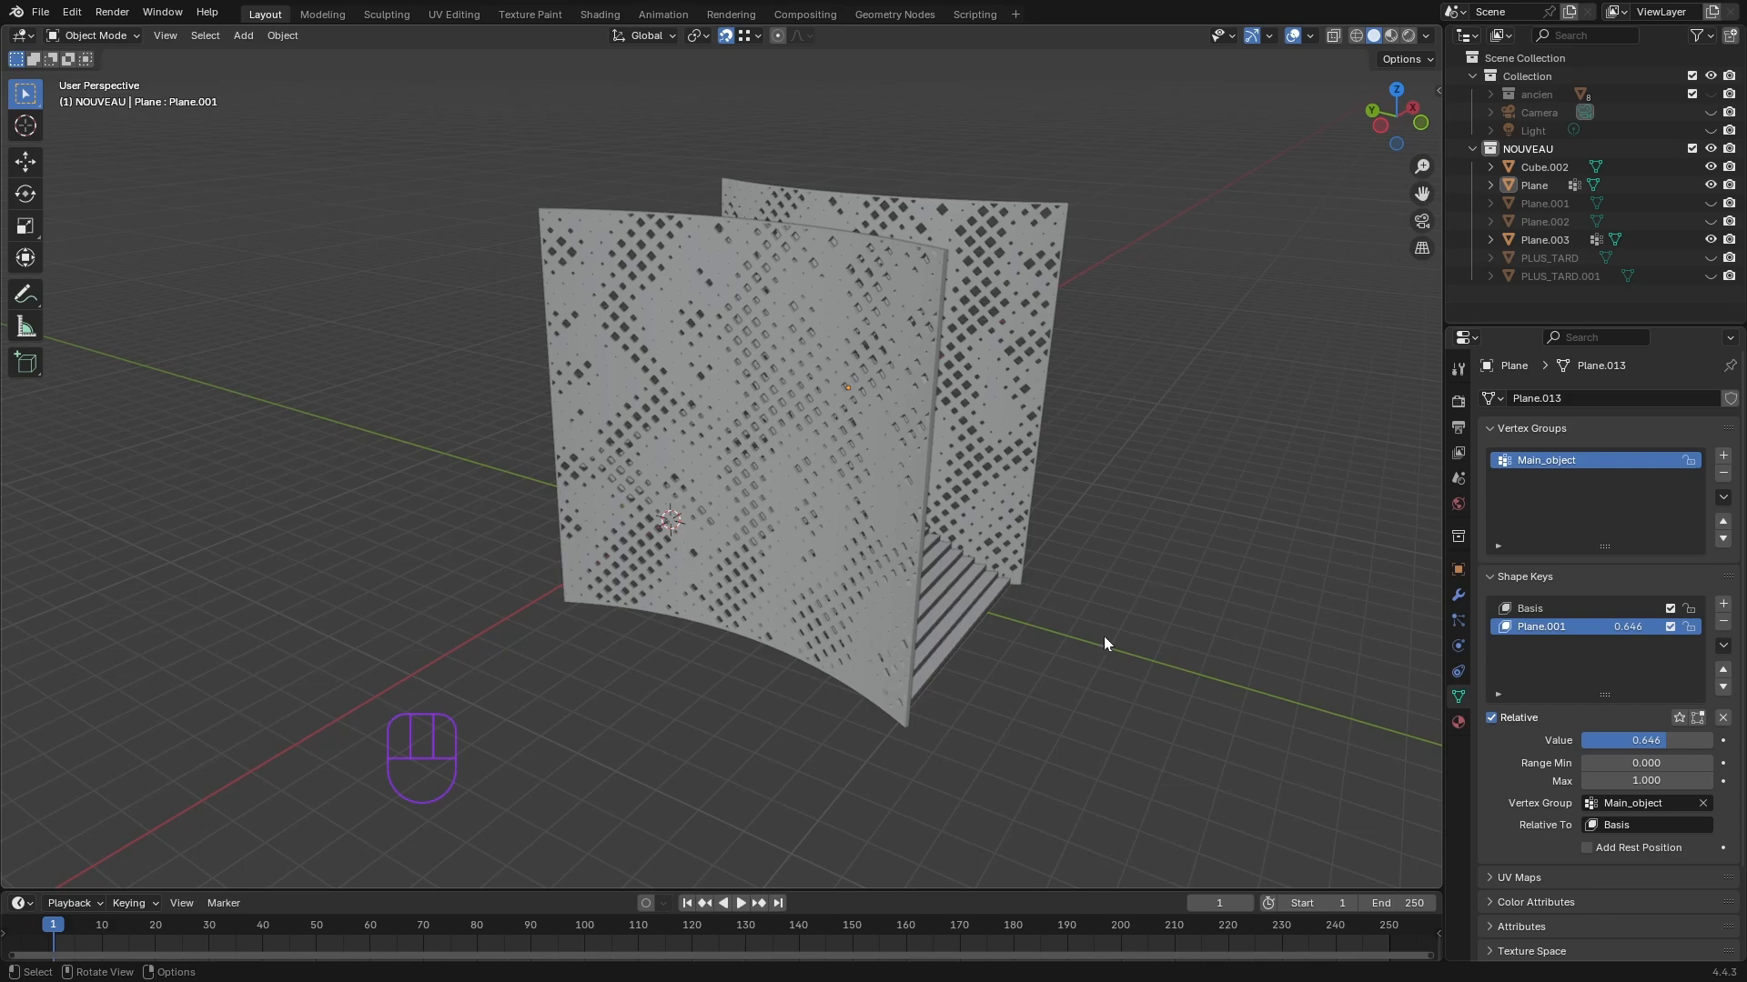
# - Display the front perforated panel's vertex weights in Weight Paint and examine how they relate to the hole sizes
pyautogui.moveTo(1061, 674); pyautogui.dragTo(1117, 699, button='middle')
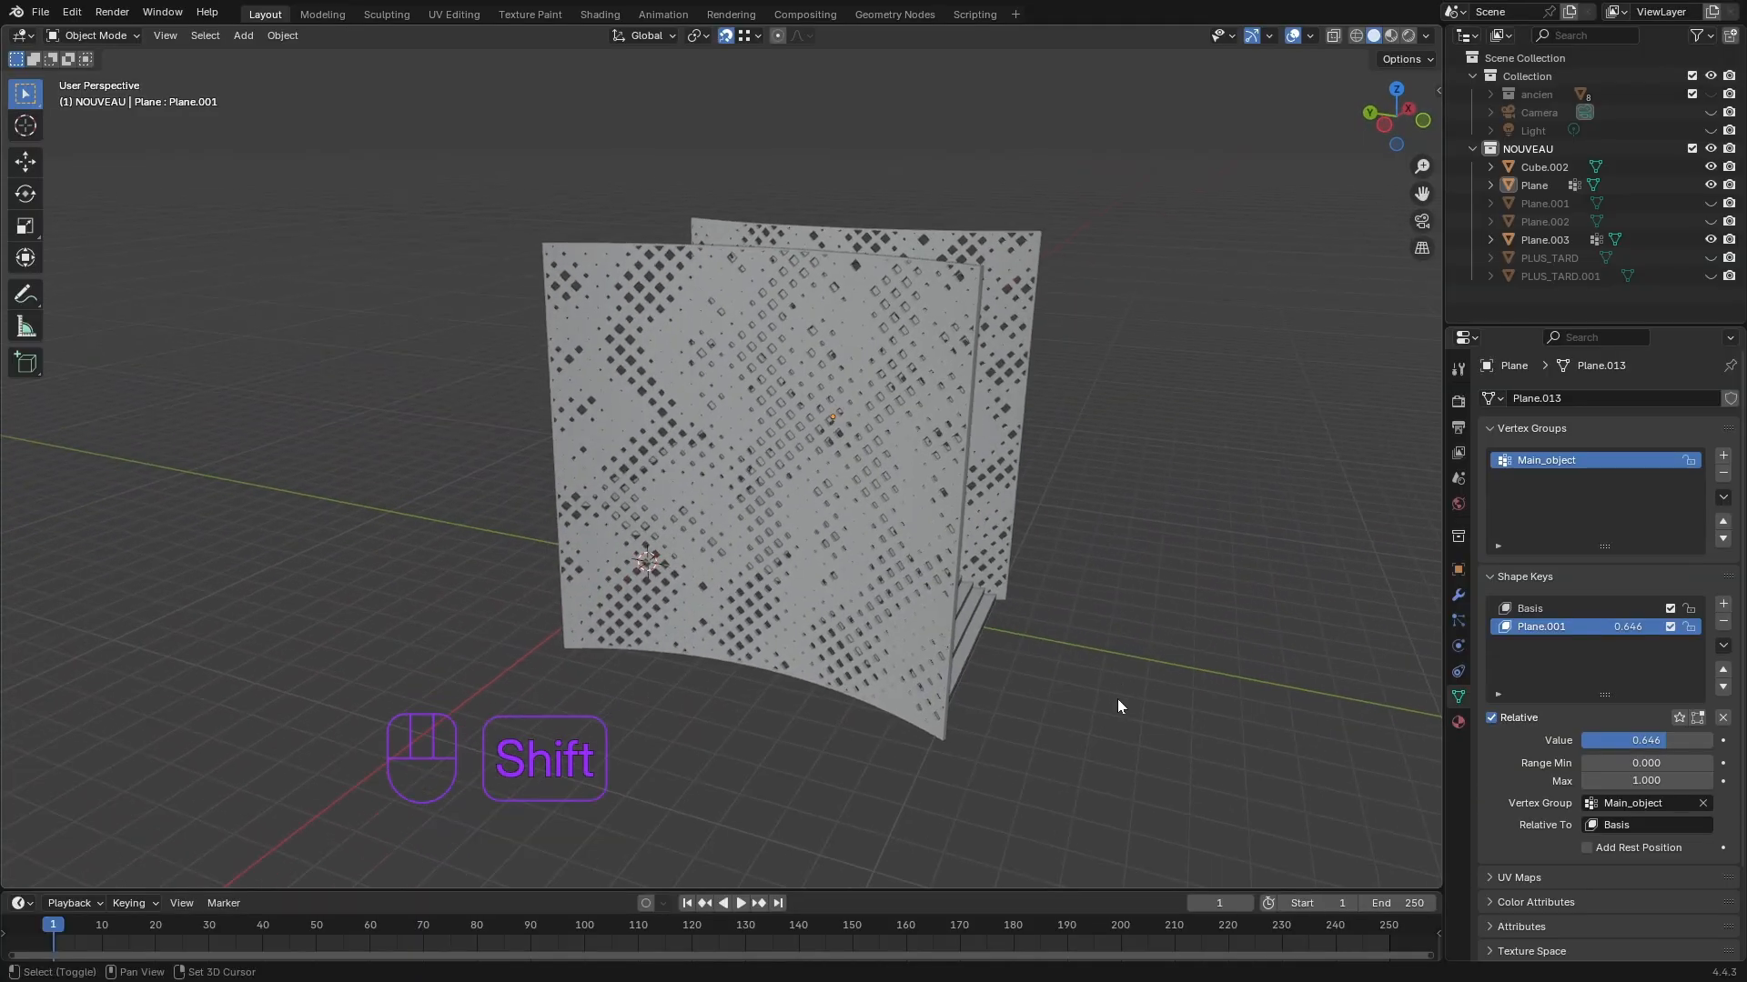
pyautogui.moveTo(737, 342); pyautogui.dragTo(592, 314, button='middle')
pyautogui.click(685, 400)
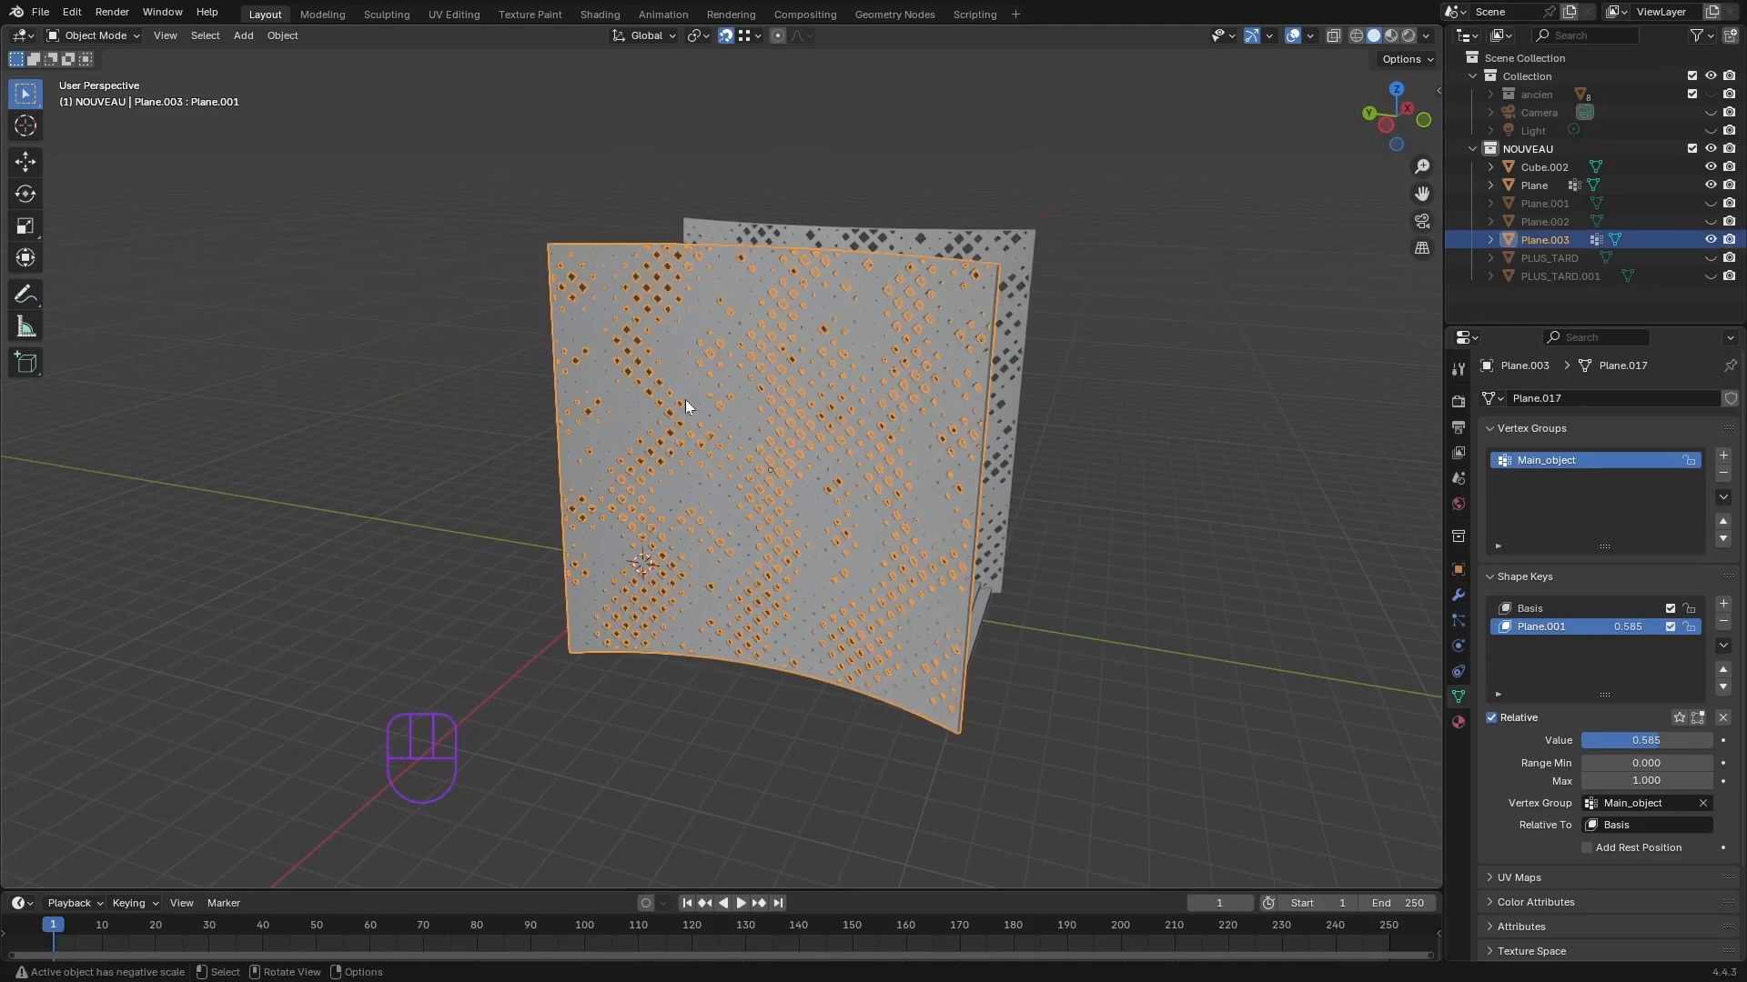
pyautogui.click(117, 38)
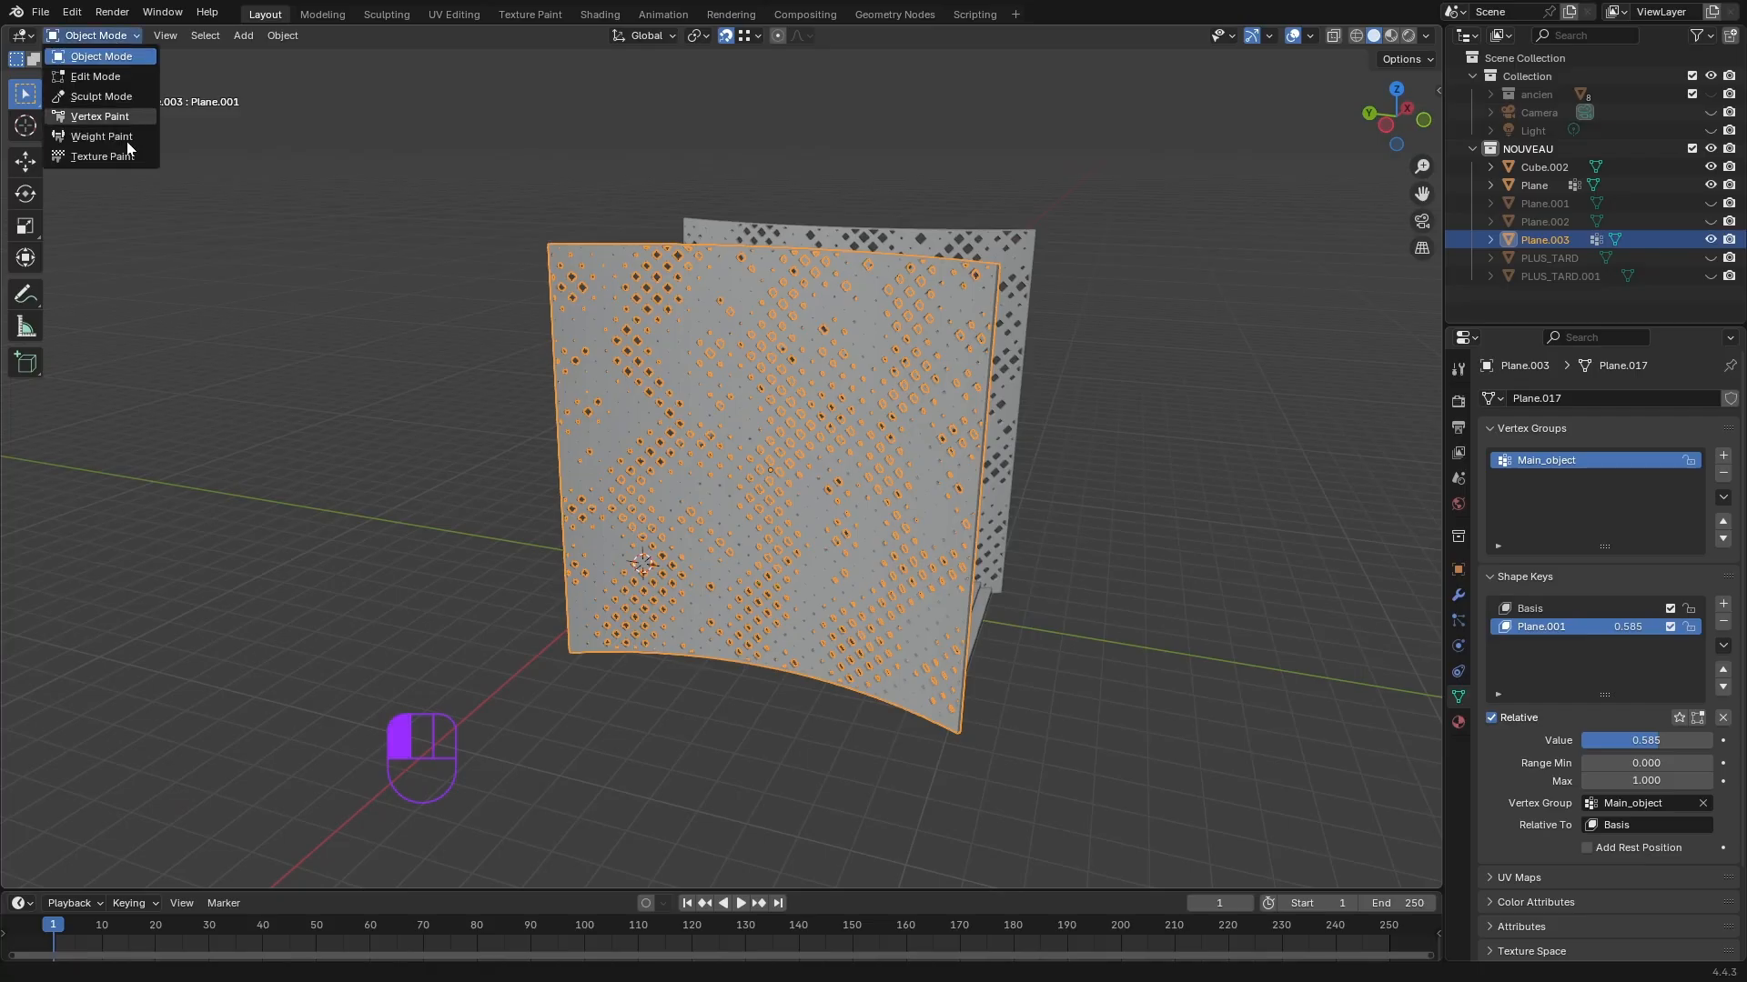
pyautogui.click(102, 137)
pyautogui.moveTo(782, 413)
pyautogui.mouseDown(button='middle')
pyautogui.moveTo(756, 463)
pyautogui.moveTo(744, 450)
pyautogui.mouseUp(button='middle')
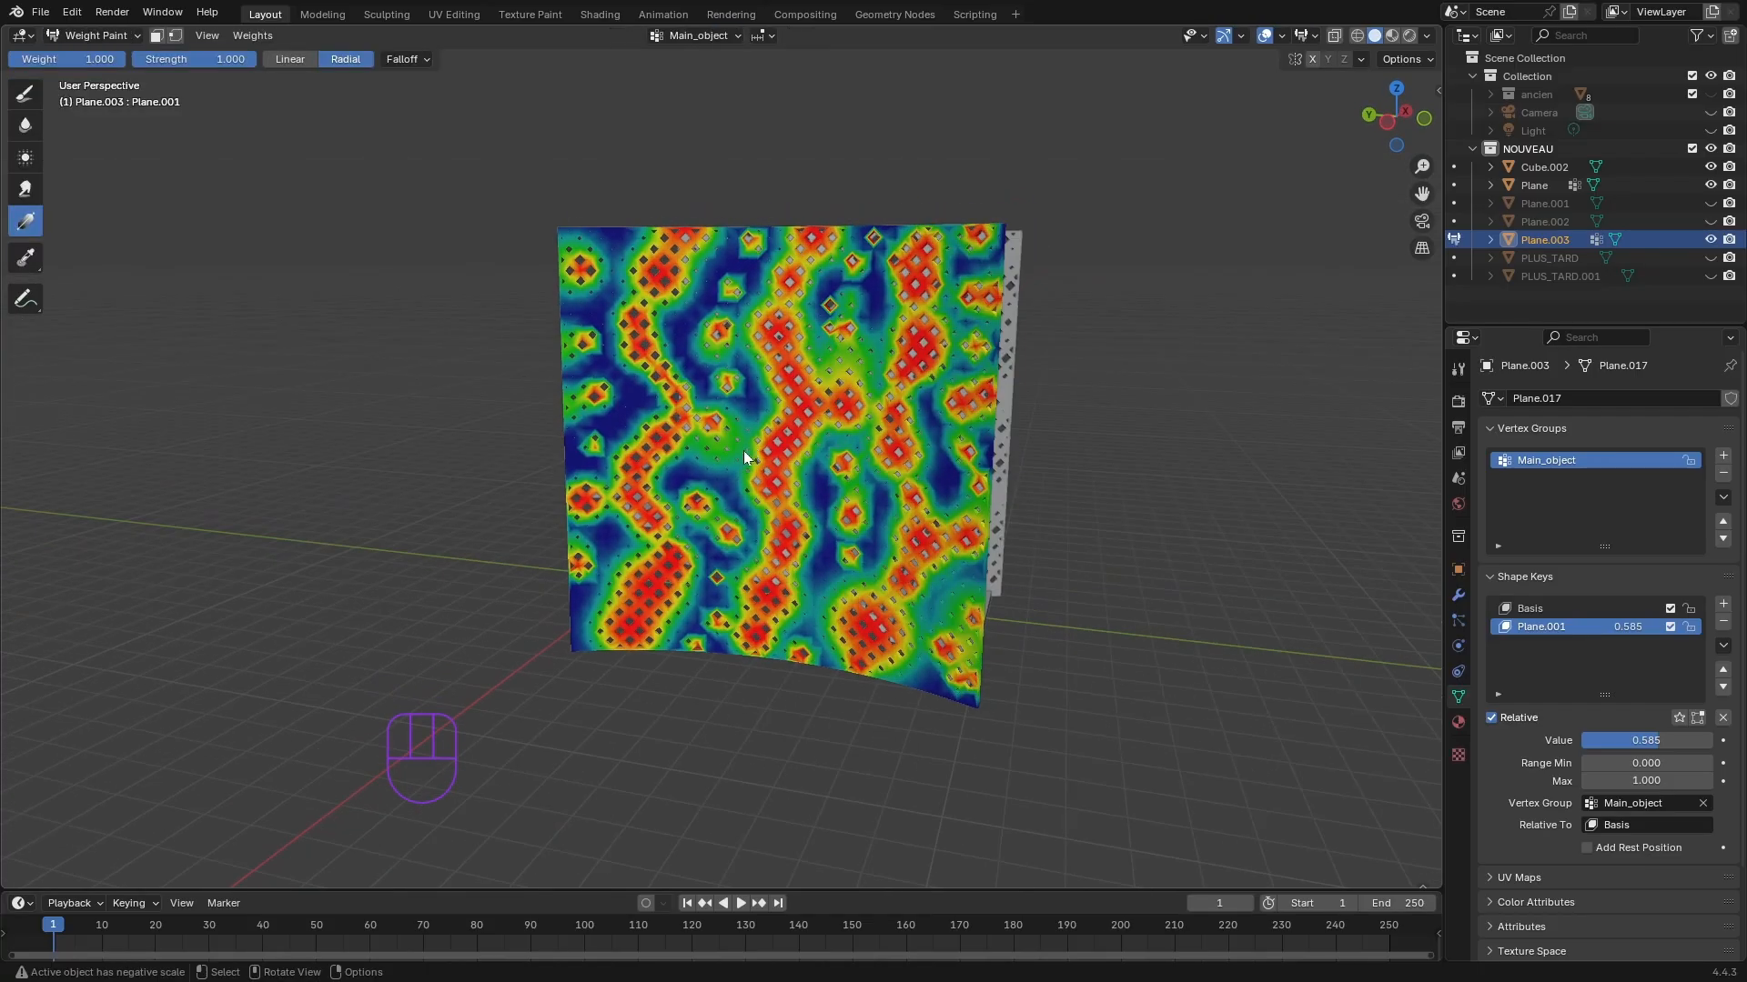
pyautogui.scroll(2, 832, 342)
pyautogui.moveTo(832, 342); pyautogui.dragTo(818, 369, button='middle')
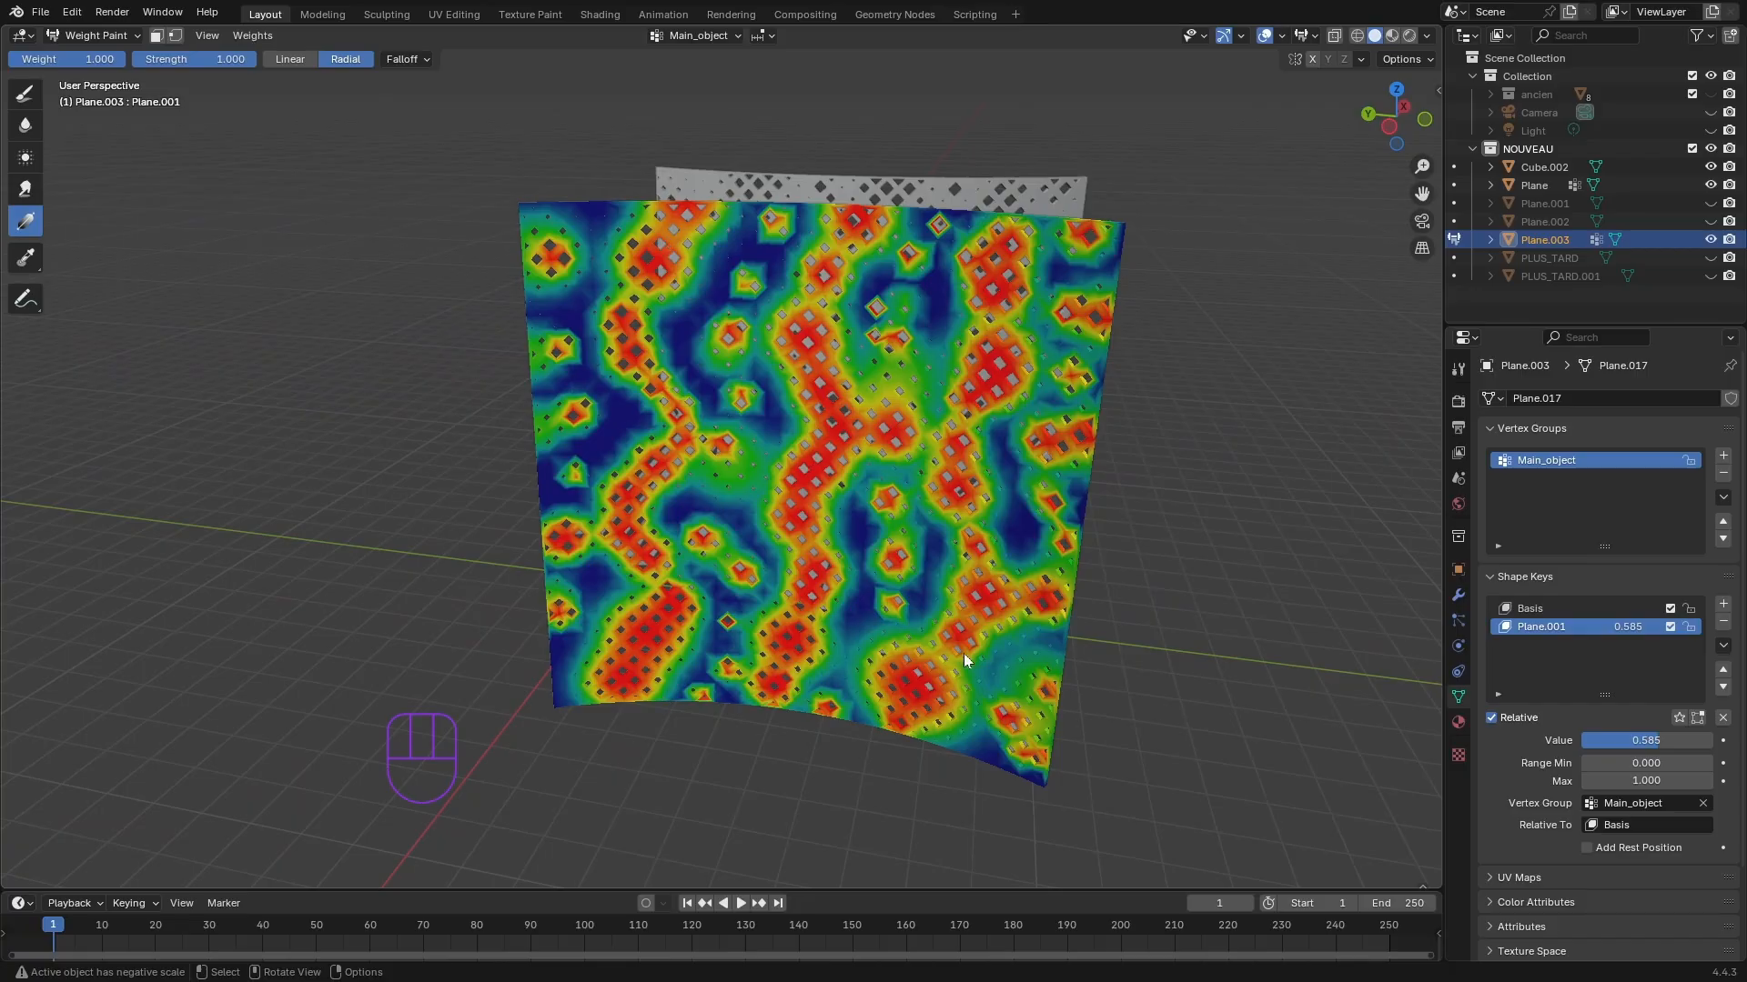
pyautogui.moveTo(1065, 593); pyautogui.dragTo(870, 402, button='middle')
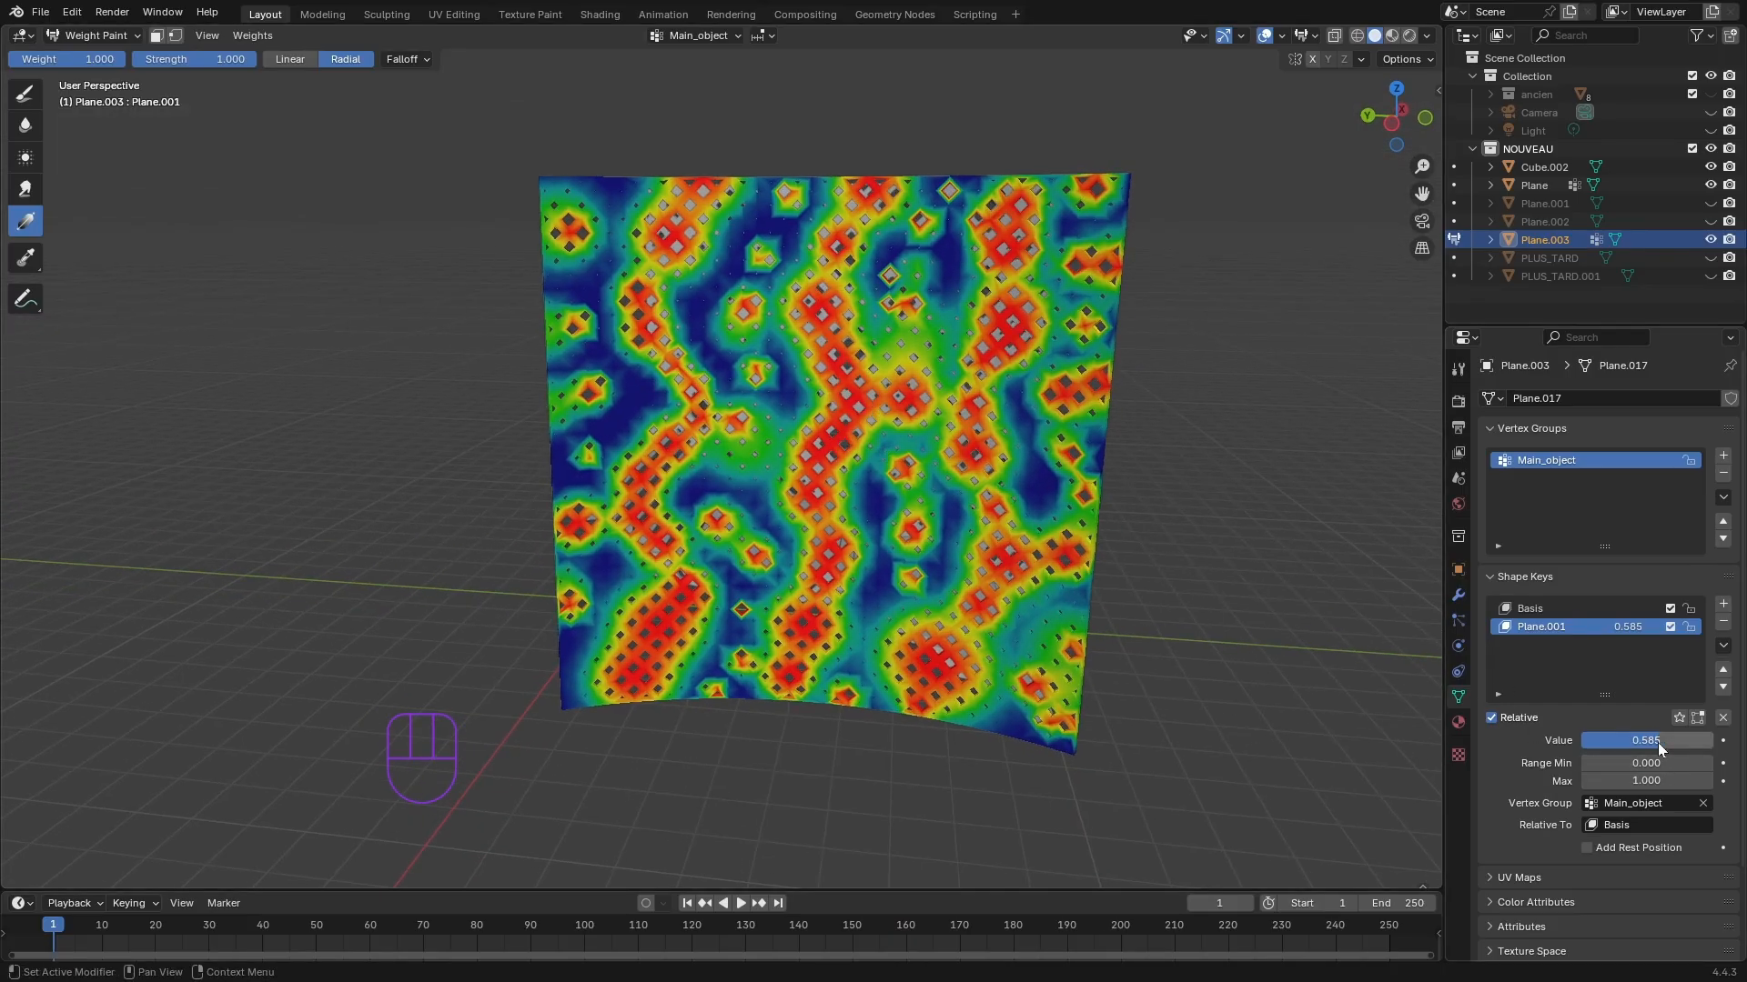
# - Raise the front panel's Plane.001 shape key value to 1.000 and return it to Object Mode
pyautogui.moveTo(1657, 743); pyautogui.dragTo(1707, 743)
pyautogui.moveTo(1698, 740)
pyautogui.mouseDown()
pyautogui.moveTo(1589, 739)
pyautogui.moveTo(1712, 740)
pyautogui.mouseUp()
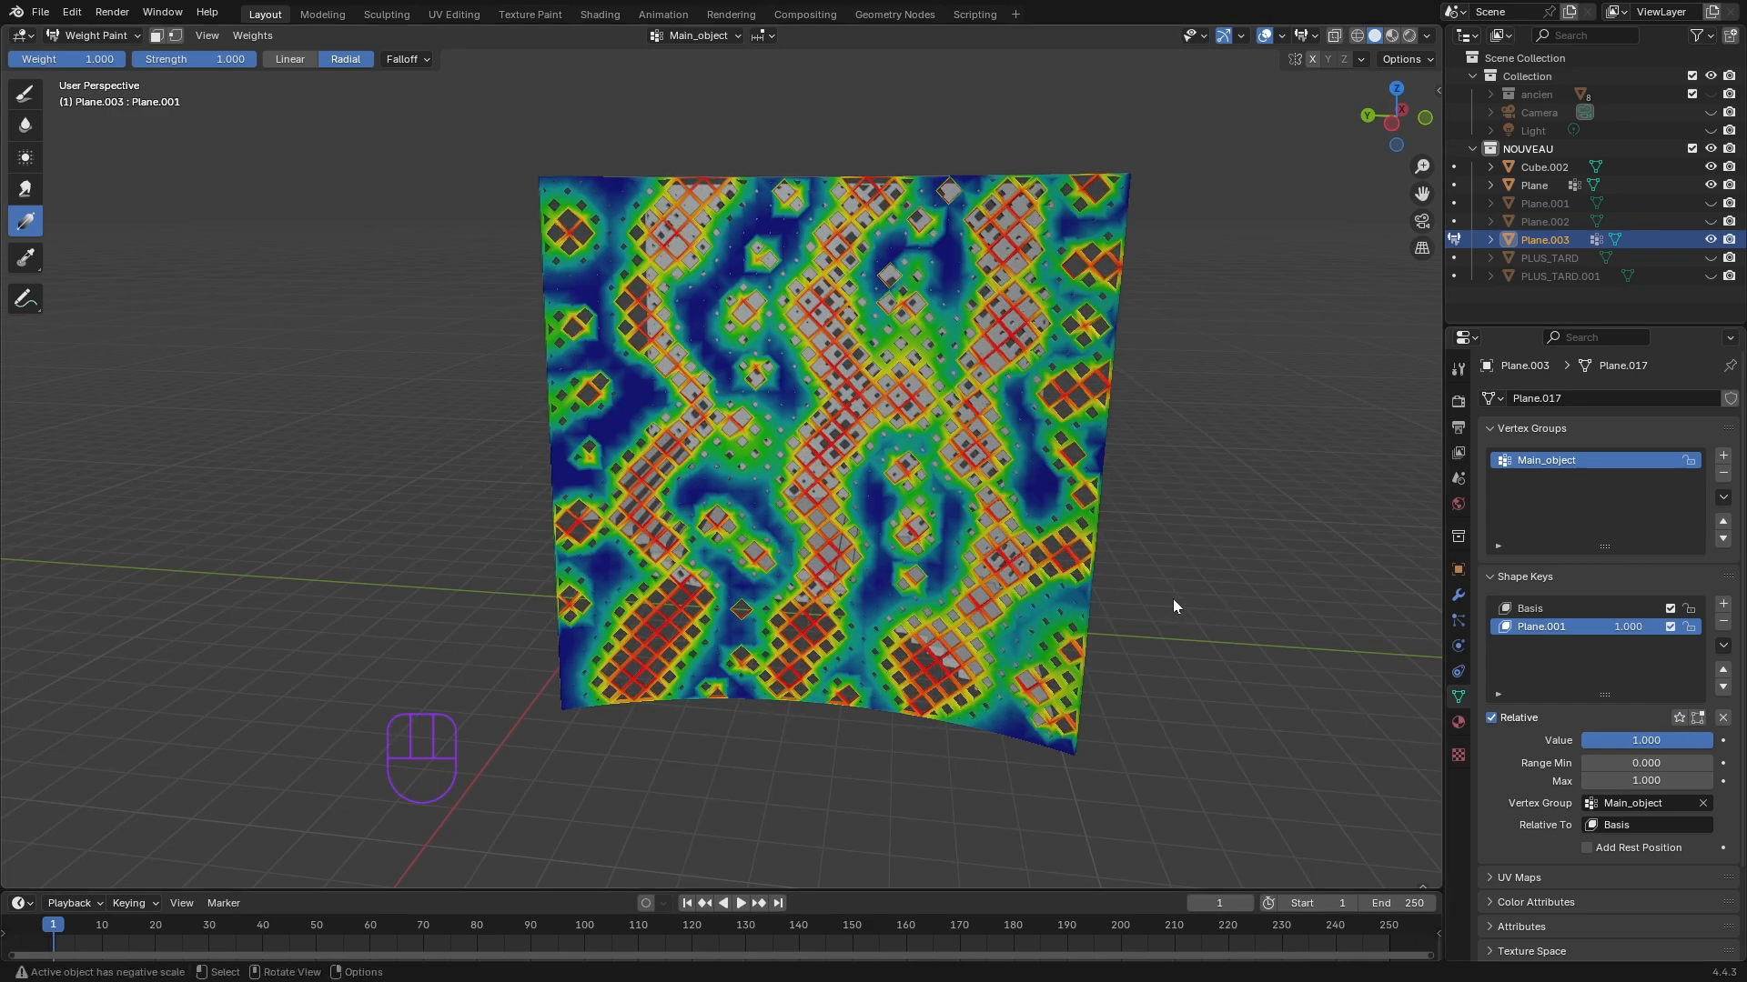
pyautogui.click(105, 38)
pyautogui.click(119, 54)
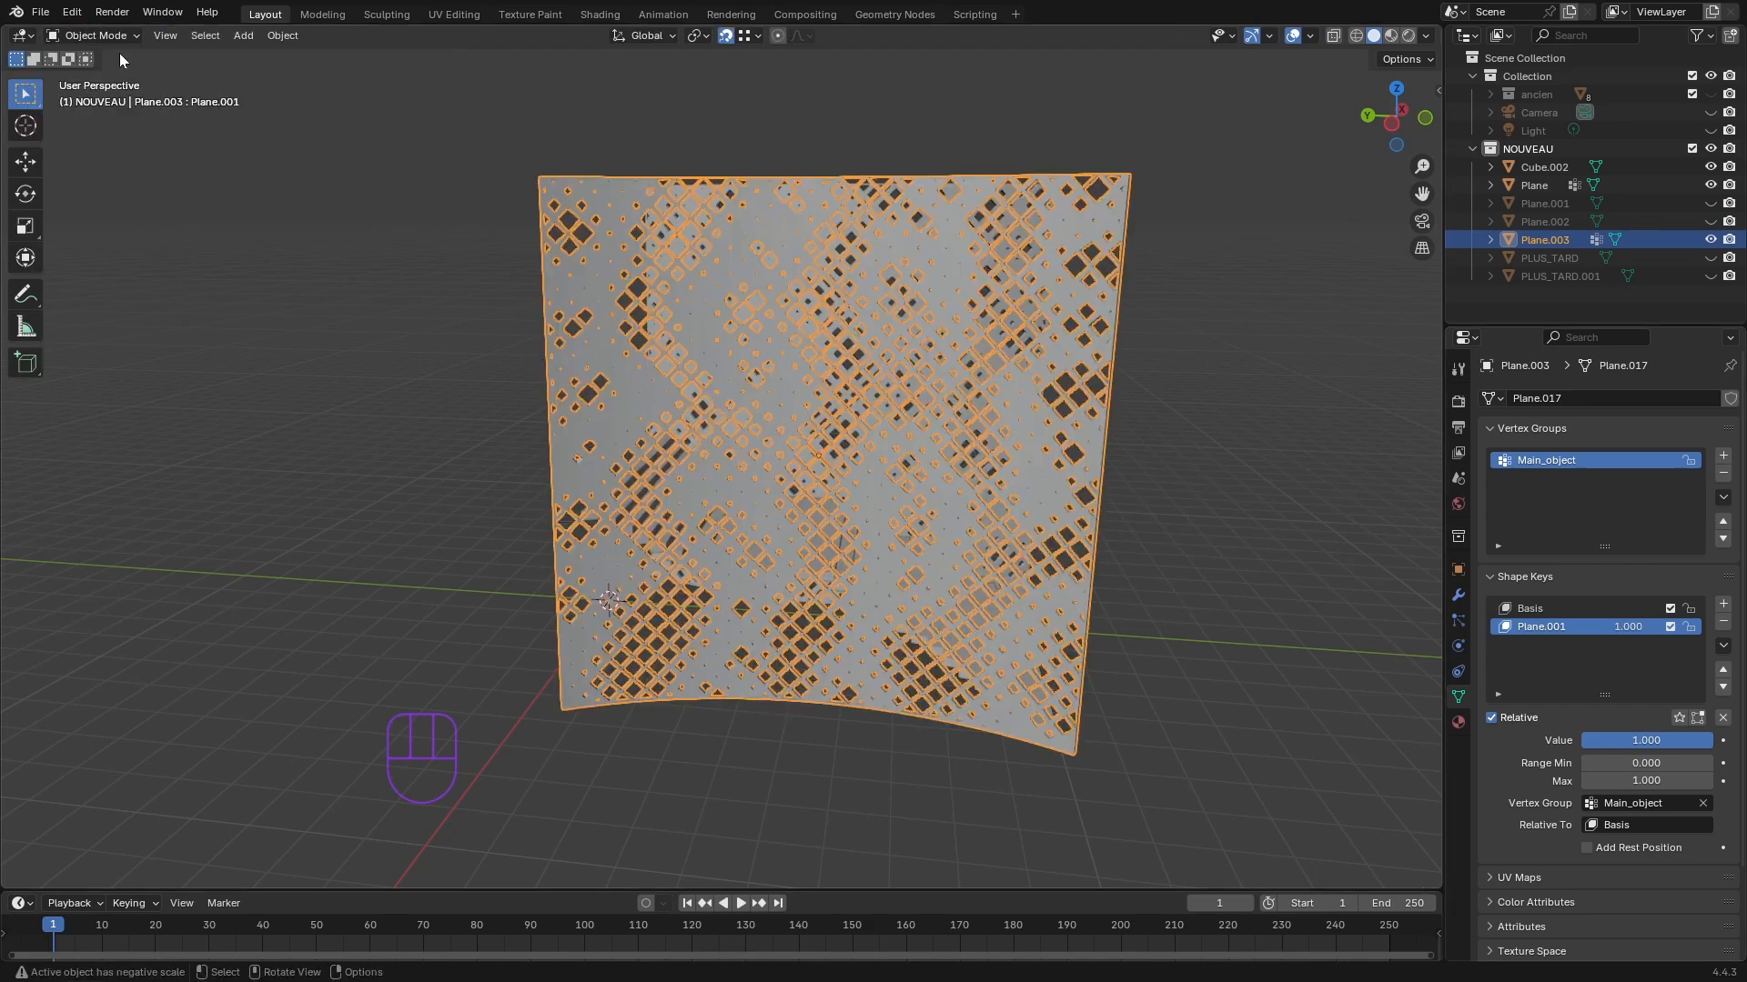
# - Select the opposite curved panel and adjust the value of its Plane.001 shape key
pyautogui.moveTo(1024, 470)
pyautogui.mouseDown(button='middle')
pyautogui.moveTo(1211, 550)
pyautogui.moveTo(1271, 599)
pyautogui.moveTo(1255, 549)
pyautogui.moveTo(1204, 573)
pyautogui.moveTo(1215, 614)
pyautogui.moveTo(1006, 605)
pyautogui.moveTo(914, 577)
pyautogui.moveTo(874, 694)
pyautogui.moveTo(975, 624)
pyautogui.moveTo(946, 564)
pyautogui.mouseUp(button='middle')
pyautogui.click(1210, 554)
pyautogui.click(719, 349)
pyautogui.moveTo(925, 480); pyautogui.dragTo(1082, 450, button='middle')
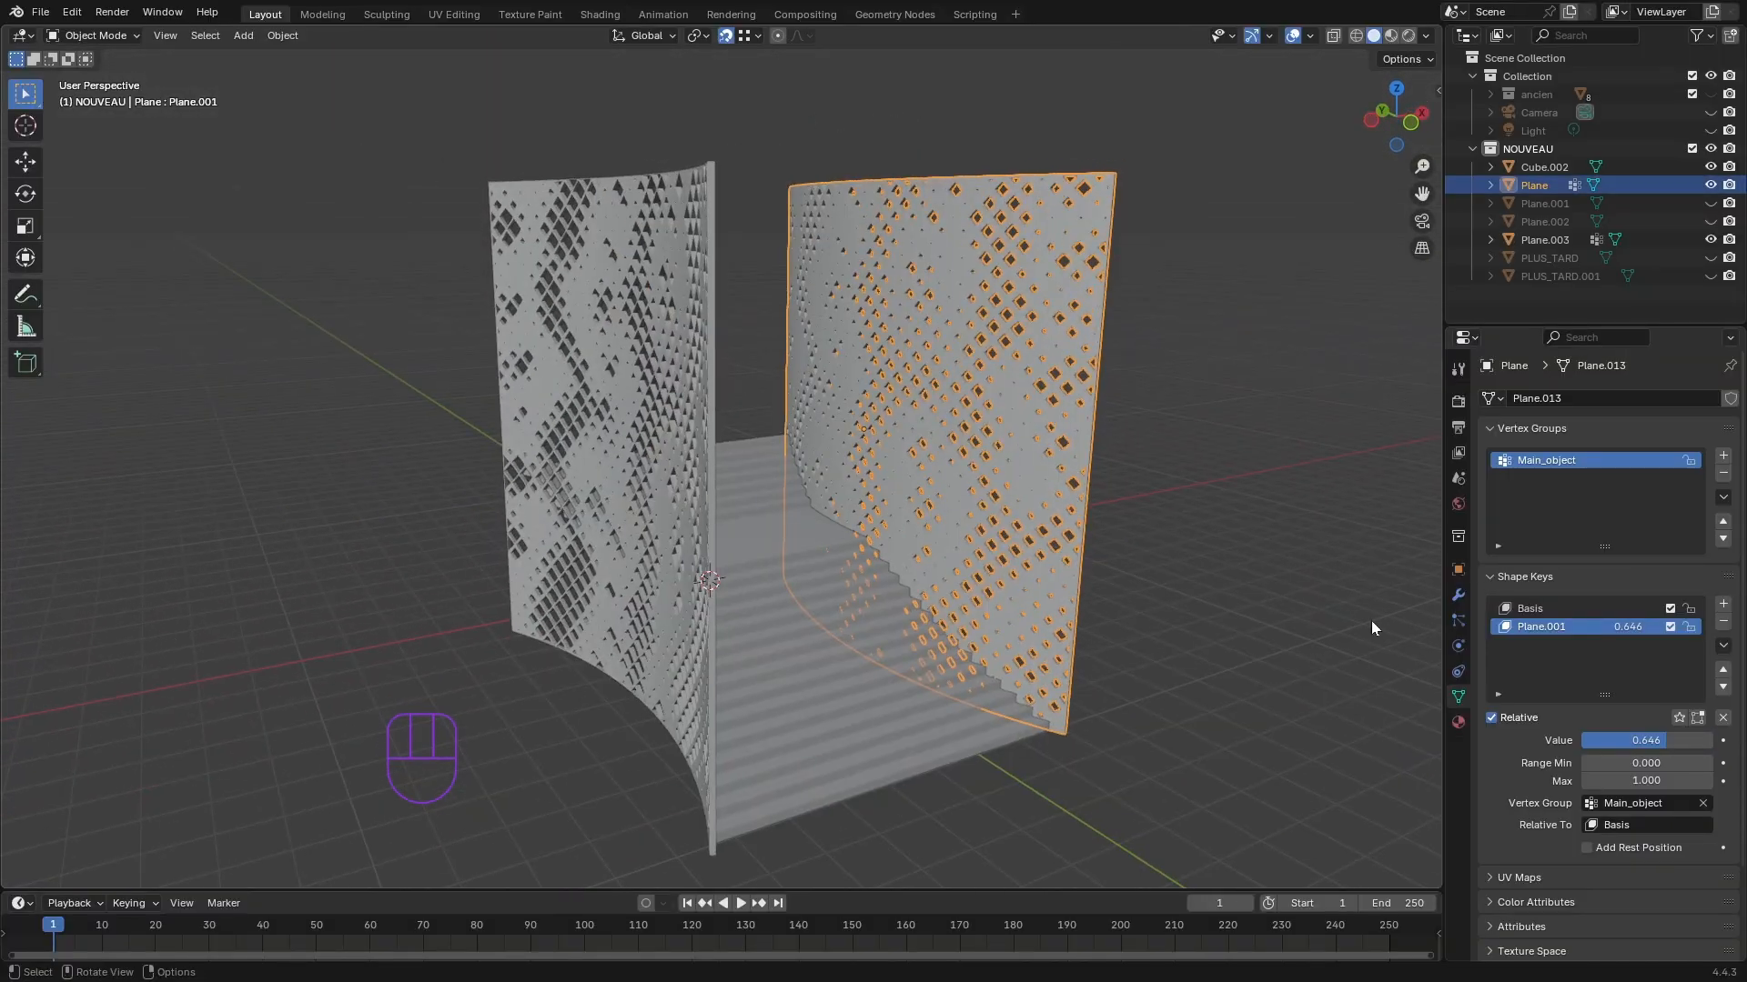
pyautogui.moveTo(1674, 740)
pyautogui.mouseDown()
pyautogui.moveTo(1648, 741)
pyautogui.moveTo(1695, 741)
pyautogui.moveTo(1680, 741)
pyautogui.mouseUp()
pyautogui.moveTo(1100, 405); pyautogui.dragTo(1163, 427, button='middle')
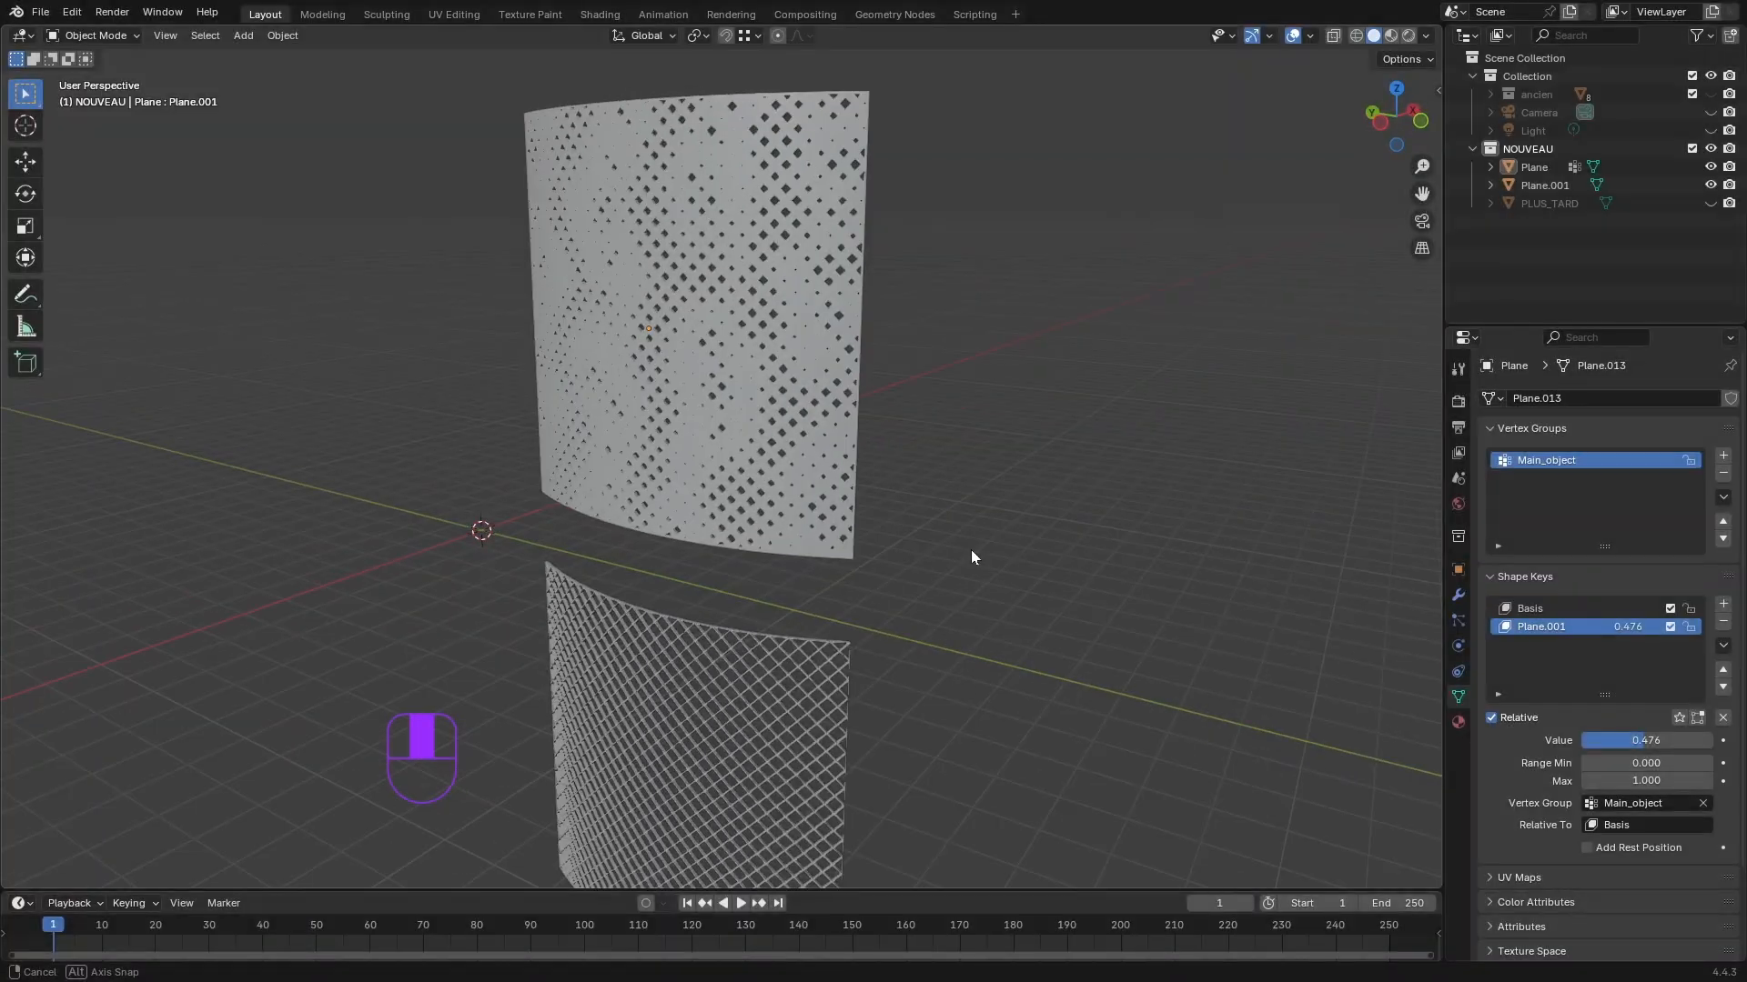
# - Hide the lattice panel below the perforated panel in the viewport
pyautogui.moveTo(970, 550); pyautogui.dragTo(971, 550, button='middle')
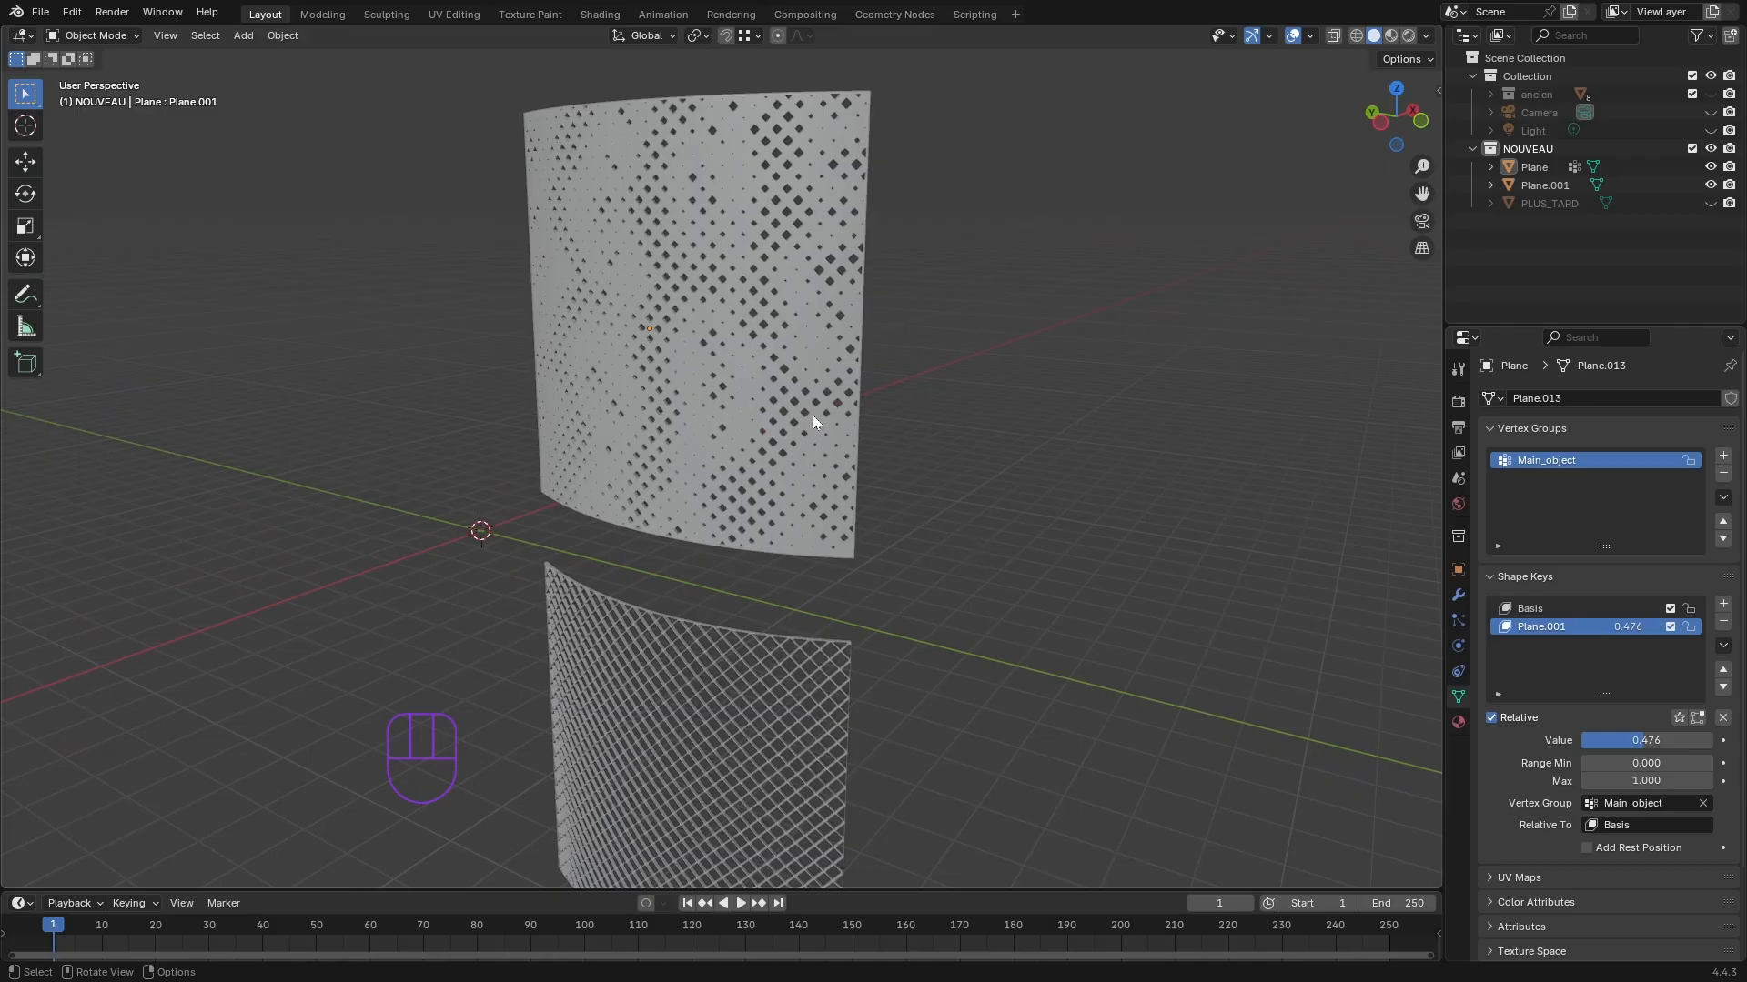
pyautogui.moveTo(873, 506); pyautogui.dragTo(948, 489, button='middle')
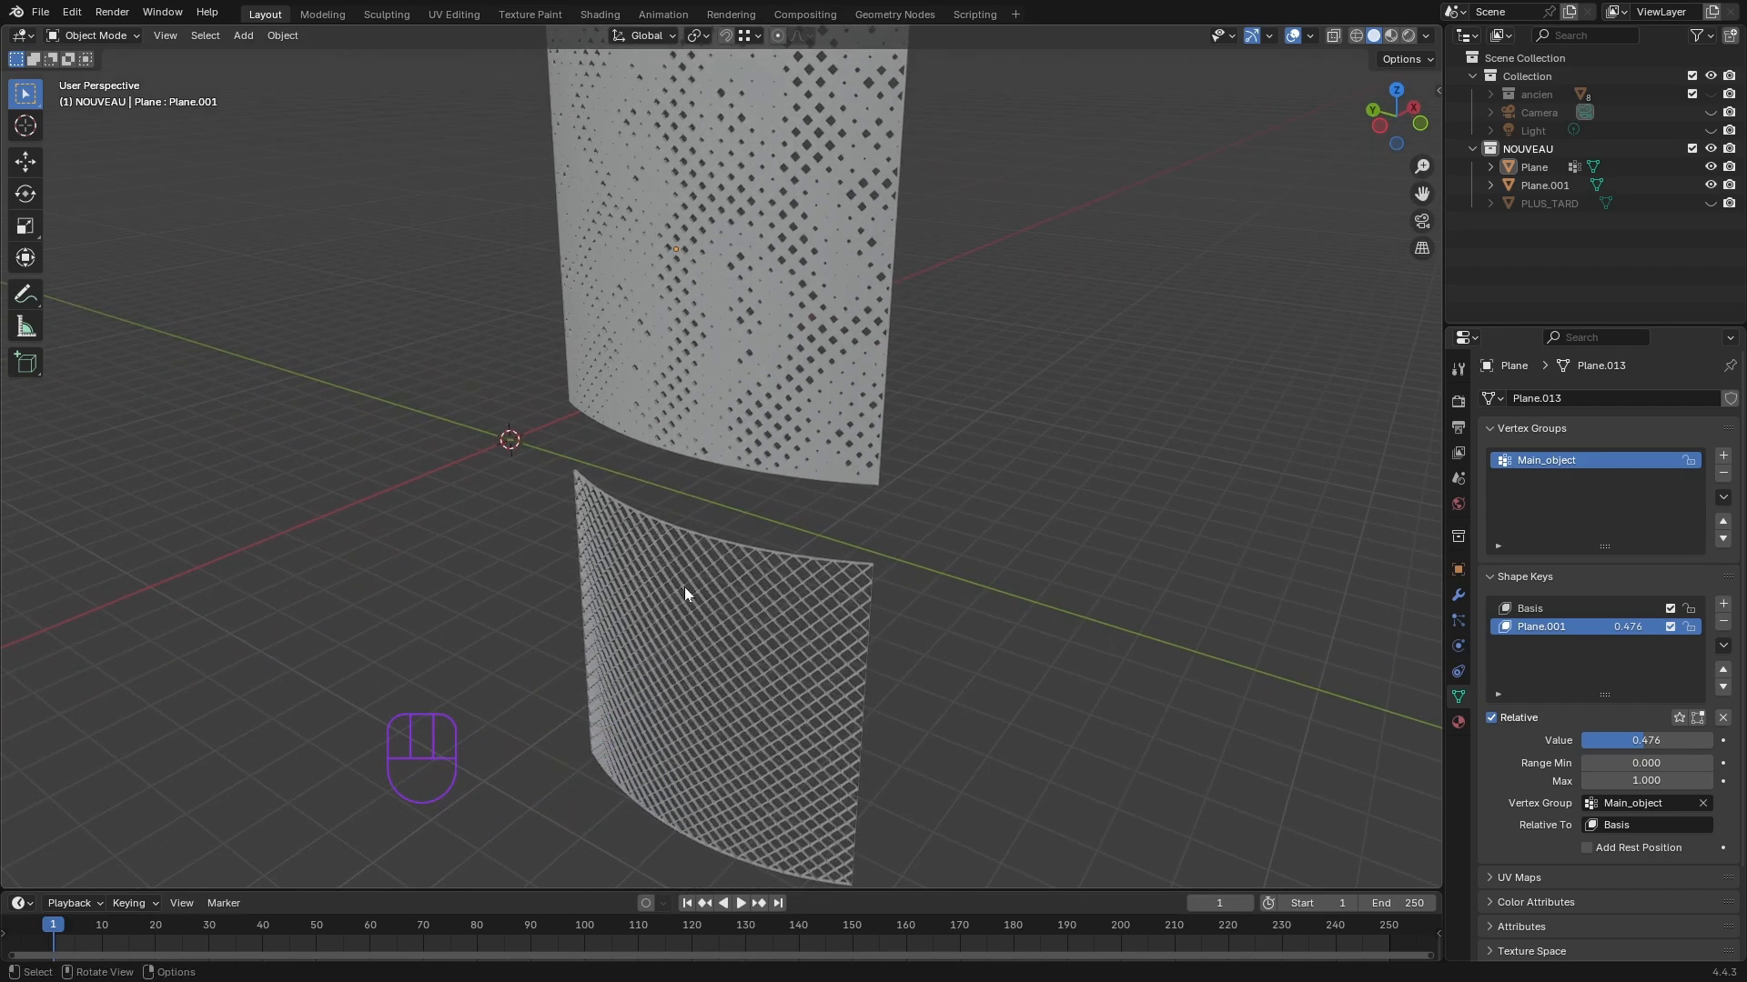
pyautogui.click(719, 615)
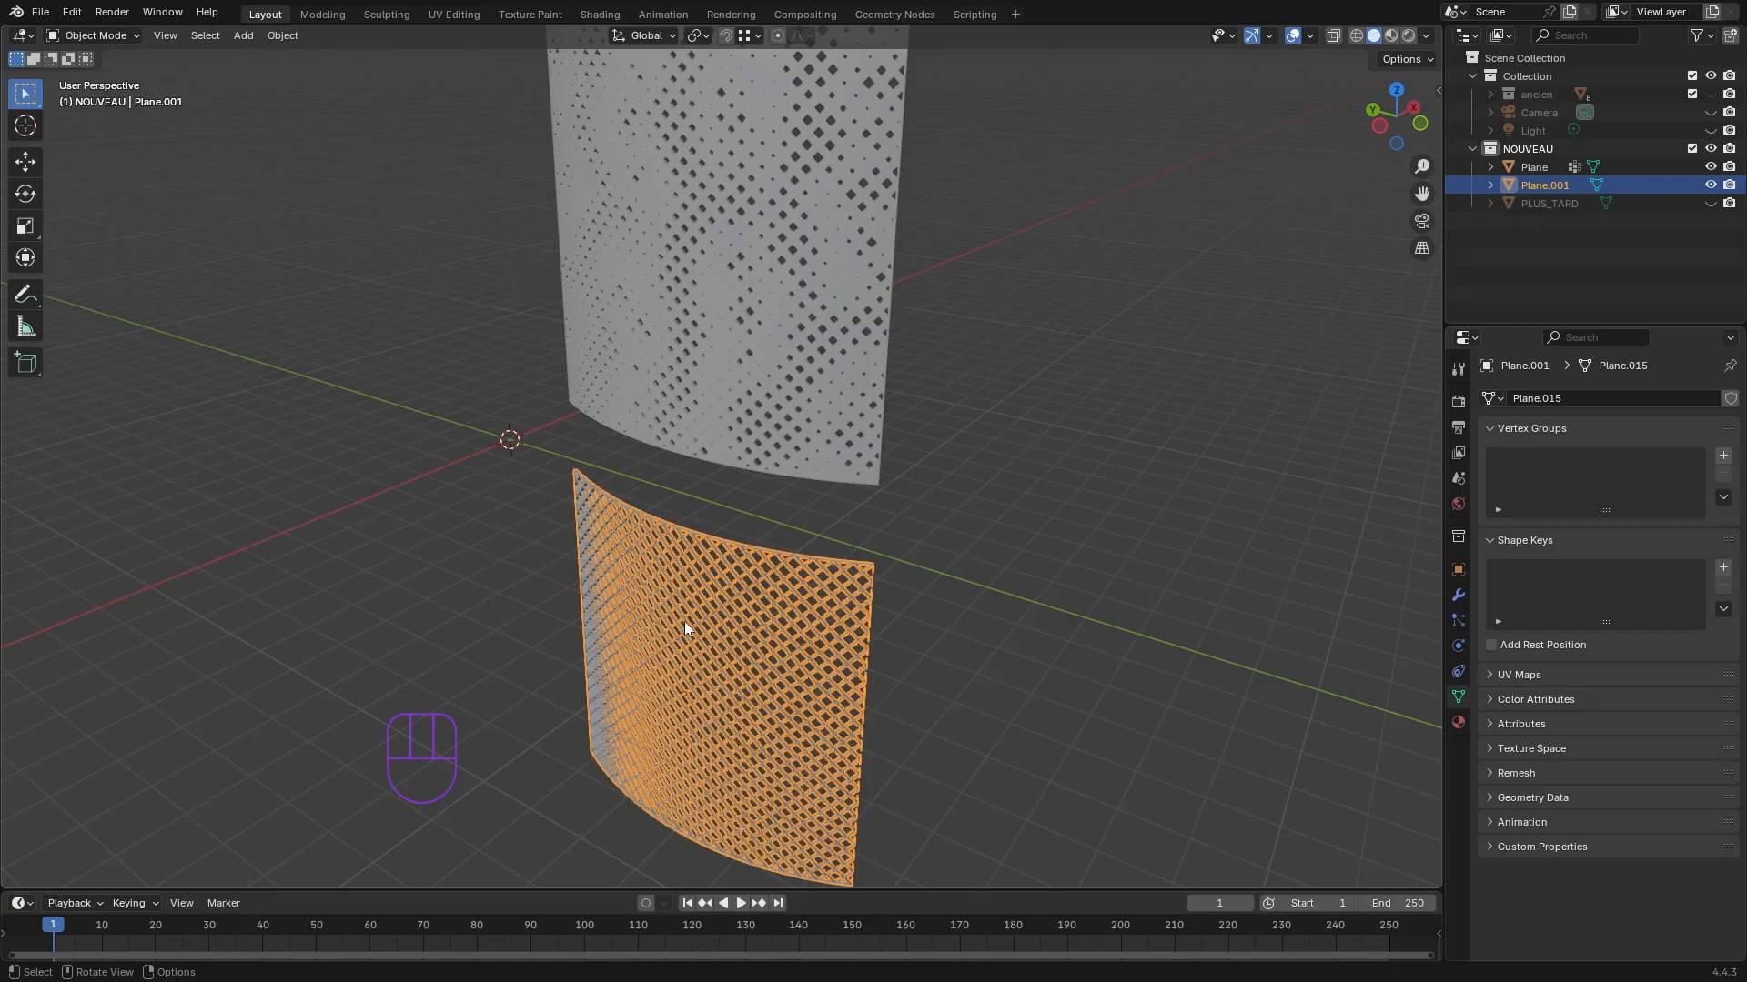
pyautogui.click(1710, 184)
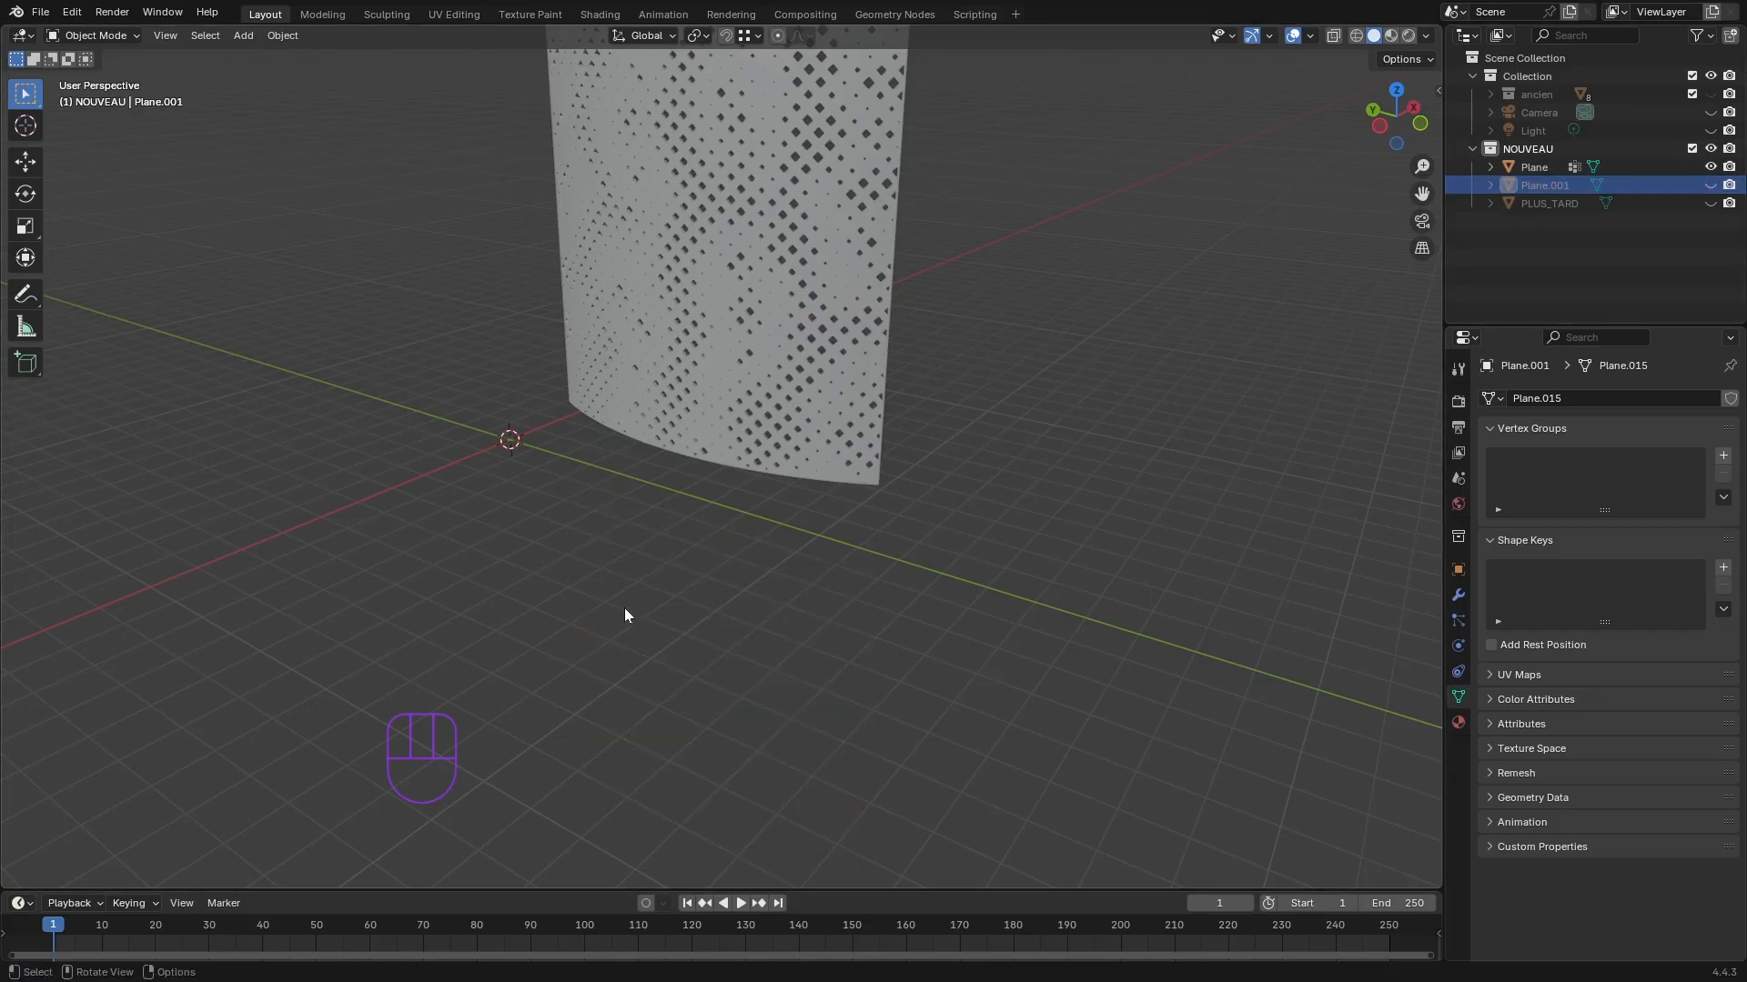
# - Add a plane mesh at the world origin with a size of 30 m as the ground, and deselect it
pyautogui.moveTo(624, 615); pyautogui.dragTo(703, 659, button='middle')
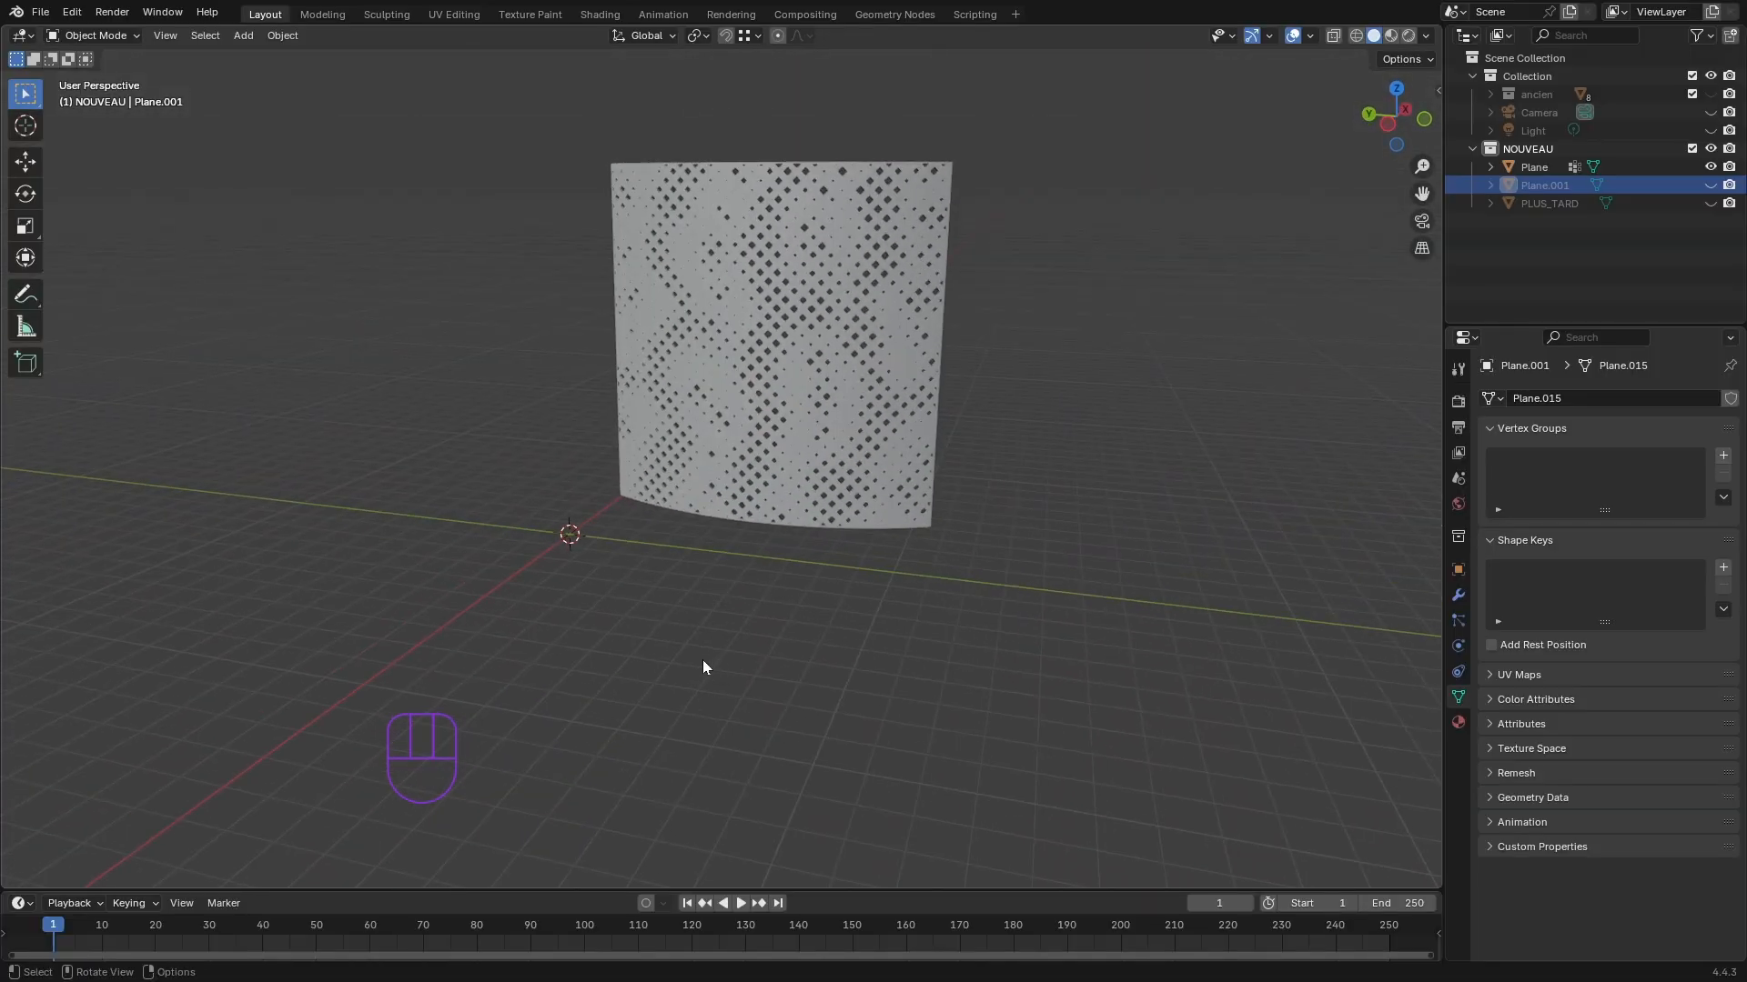
pyautogui.hotkey('shift', 'a')
pyautogui.moveTo(648, 624)
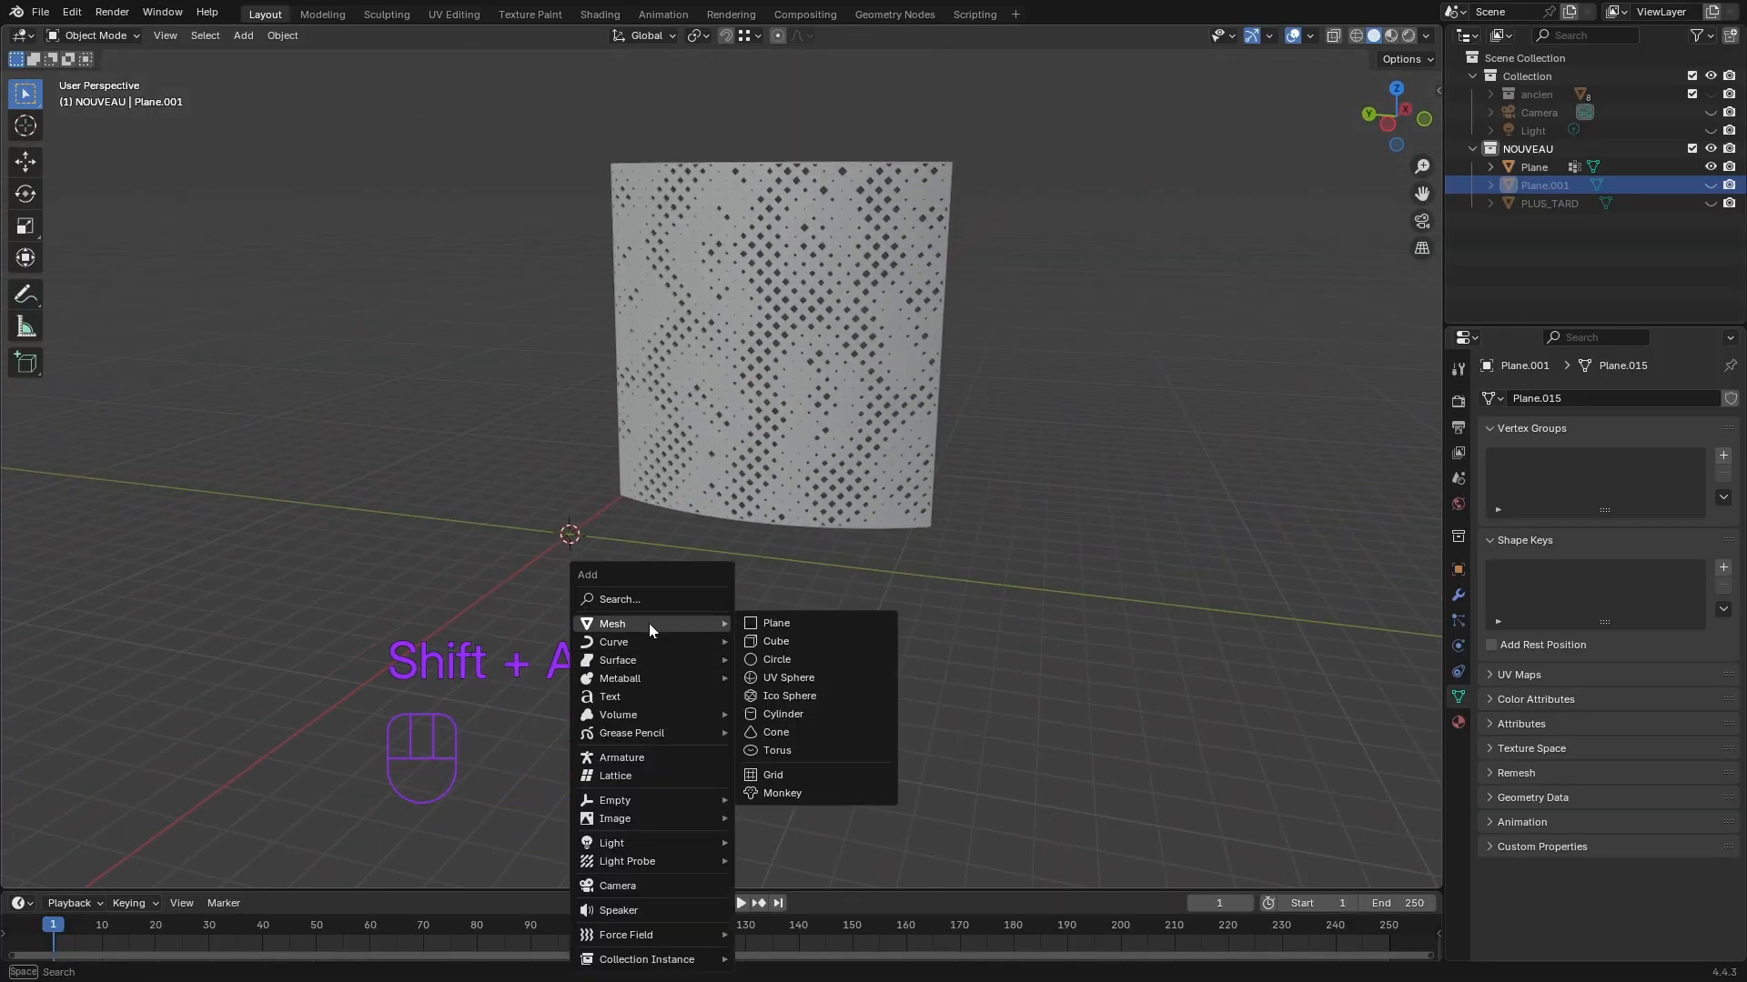
pyautogui.click(797, 625)
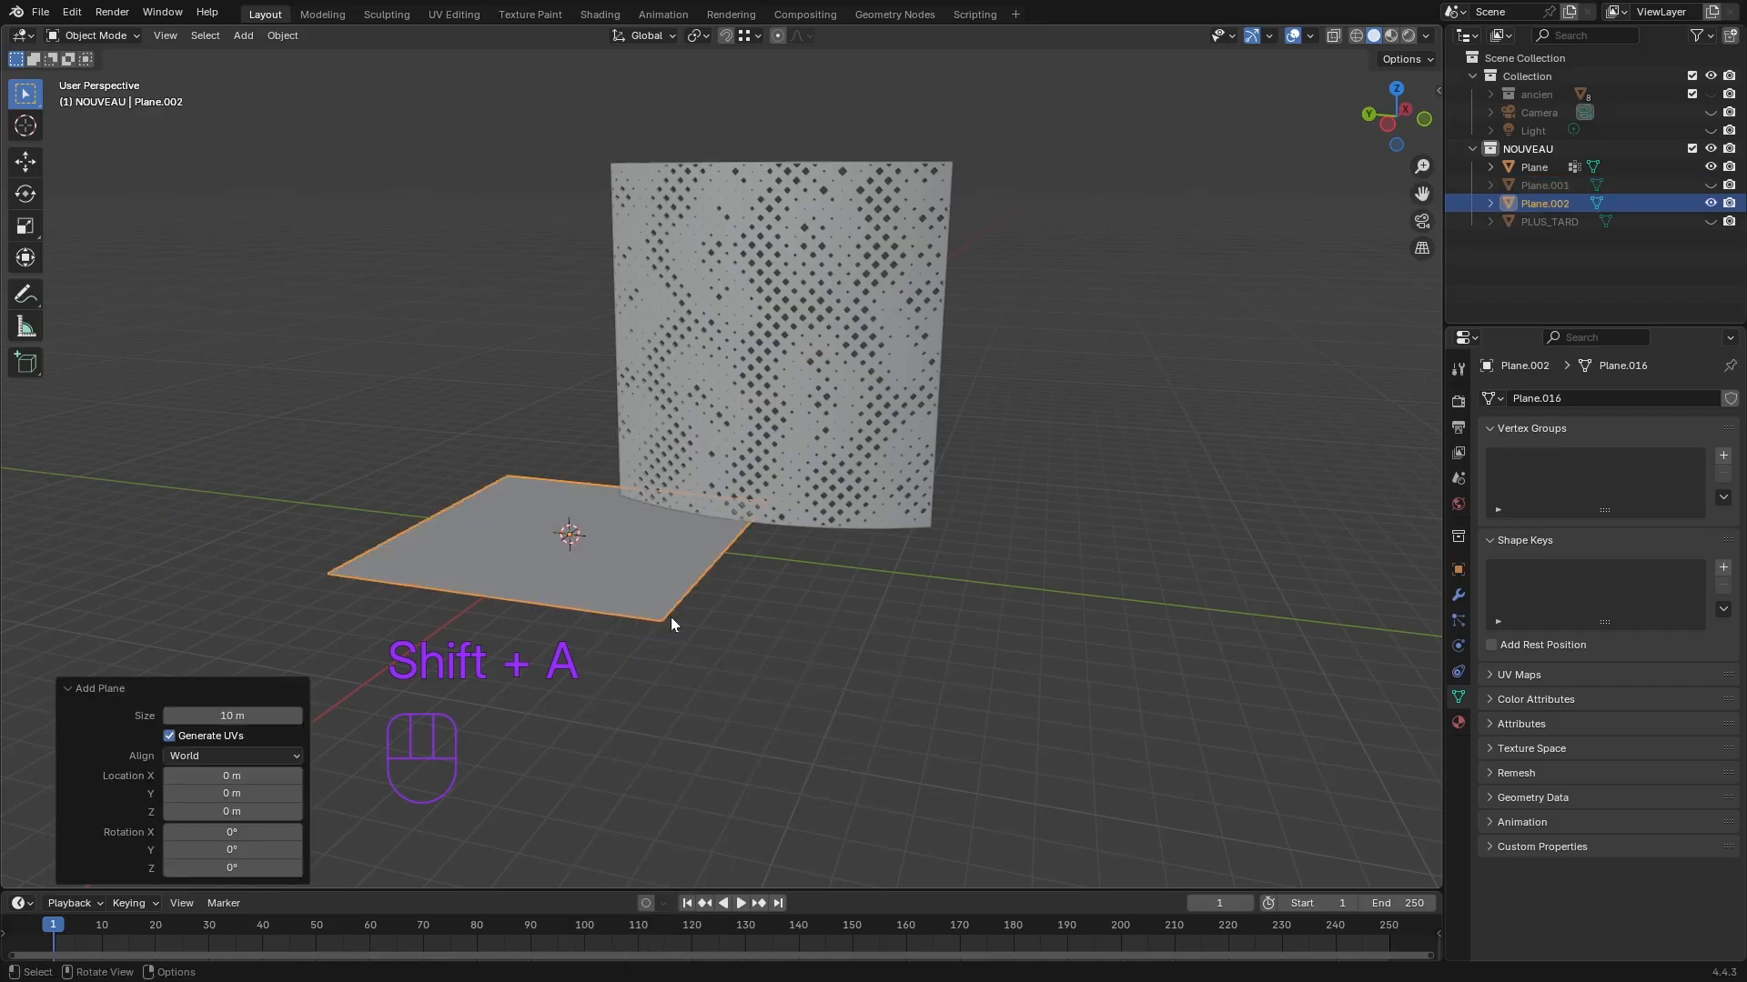
pyautogui.click(261, 717)
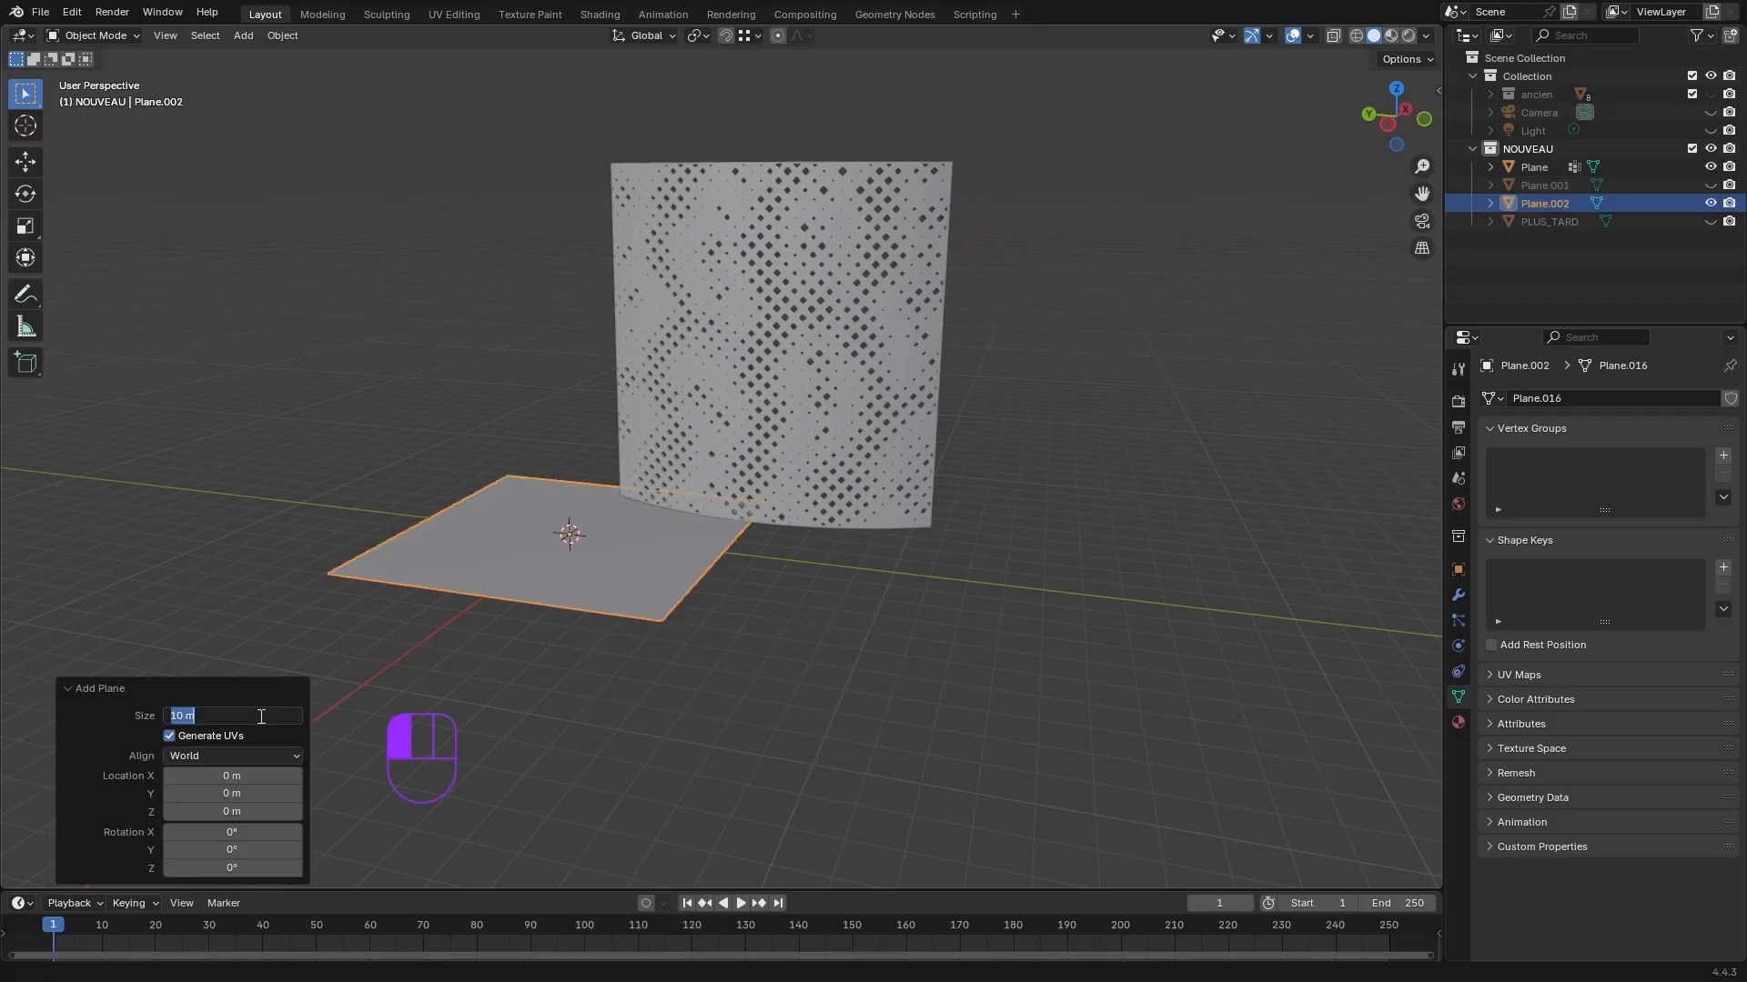
pyautogui.write('30')
pyautogui.press('Return')
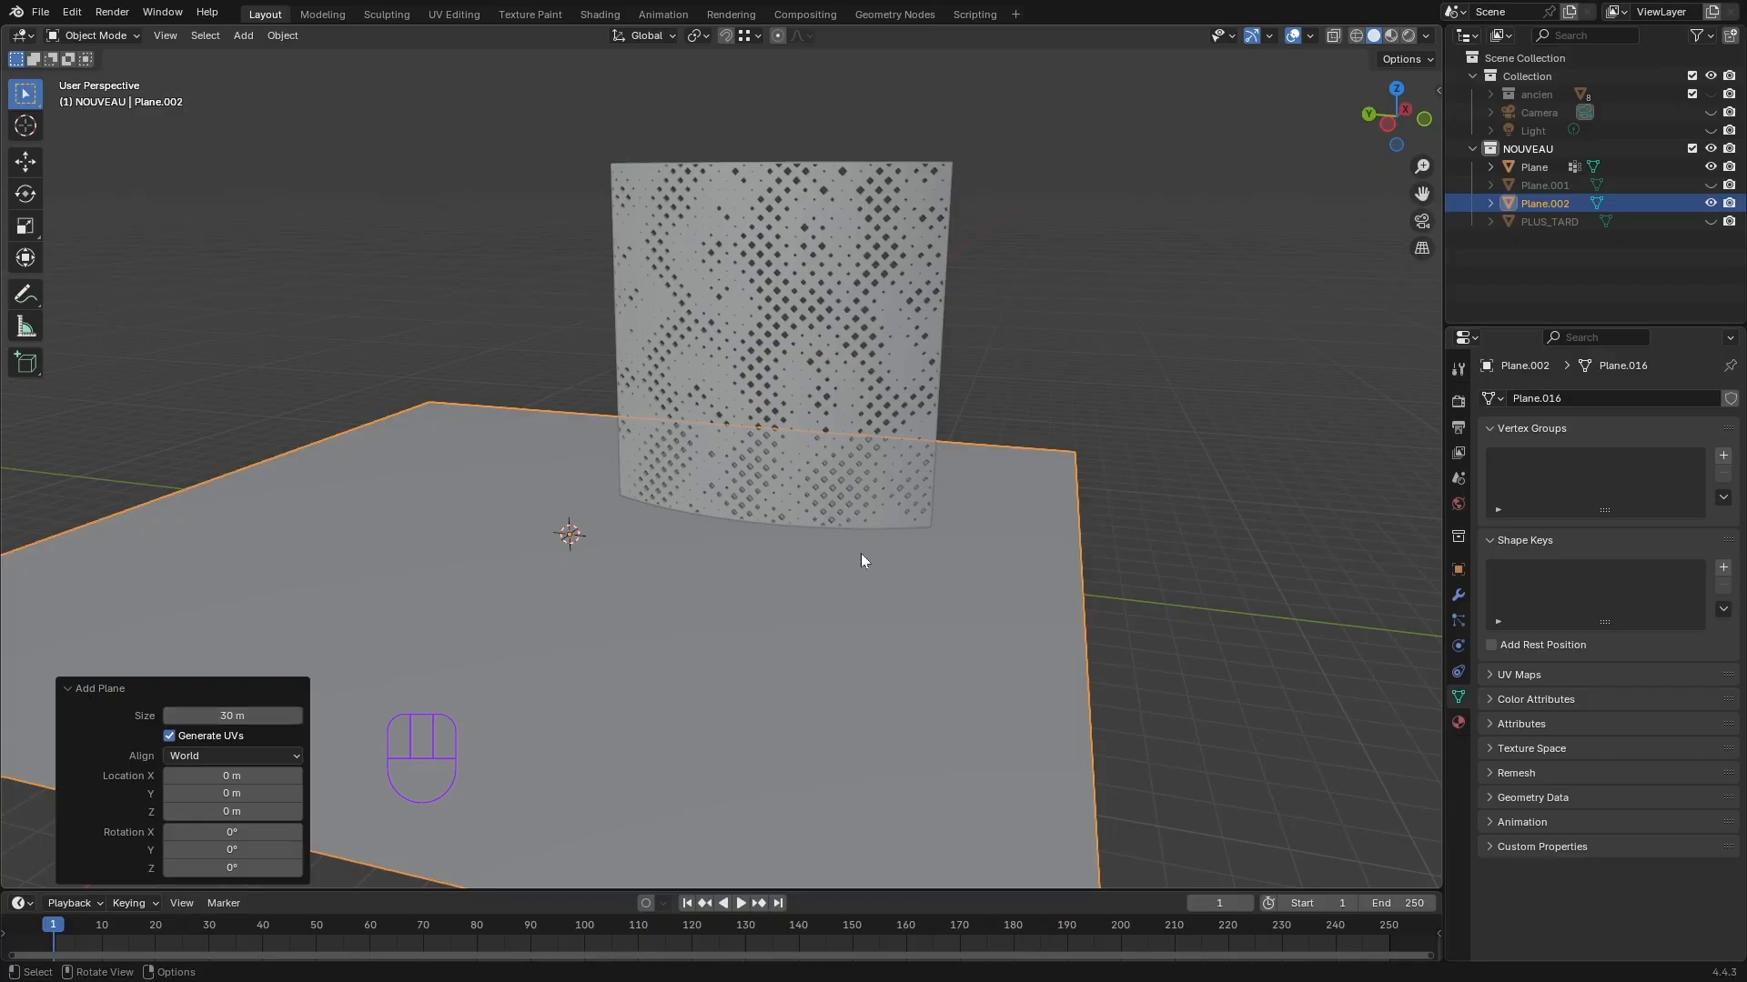
pyautogui.moveTo(861, 561); pyautogui.dragTo(723, 581, button='middle')
pyautogui.click(981, 453)
pyautogui.moveTo(980, 453); pyautogui.dragTo(688, 429, button='middle')
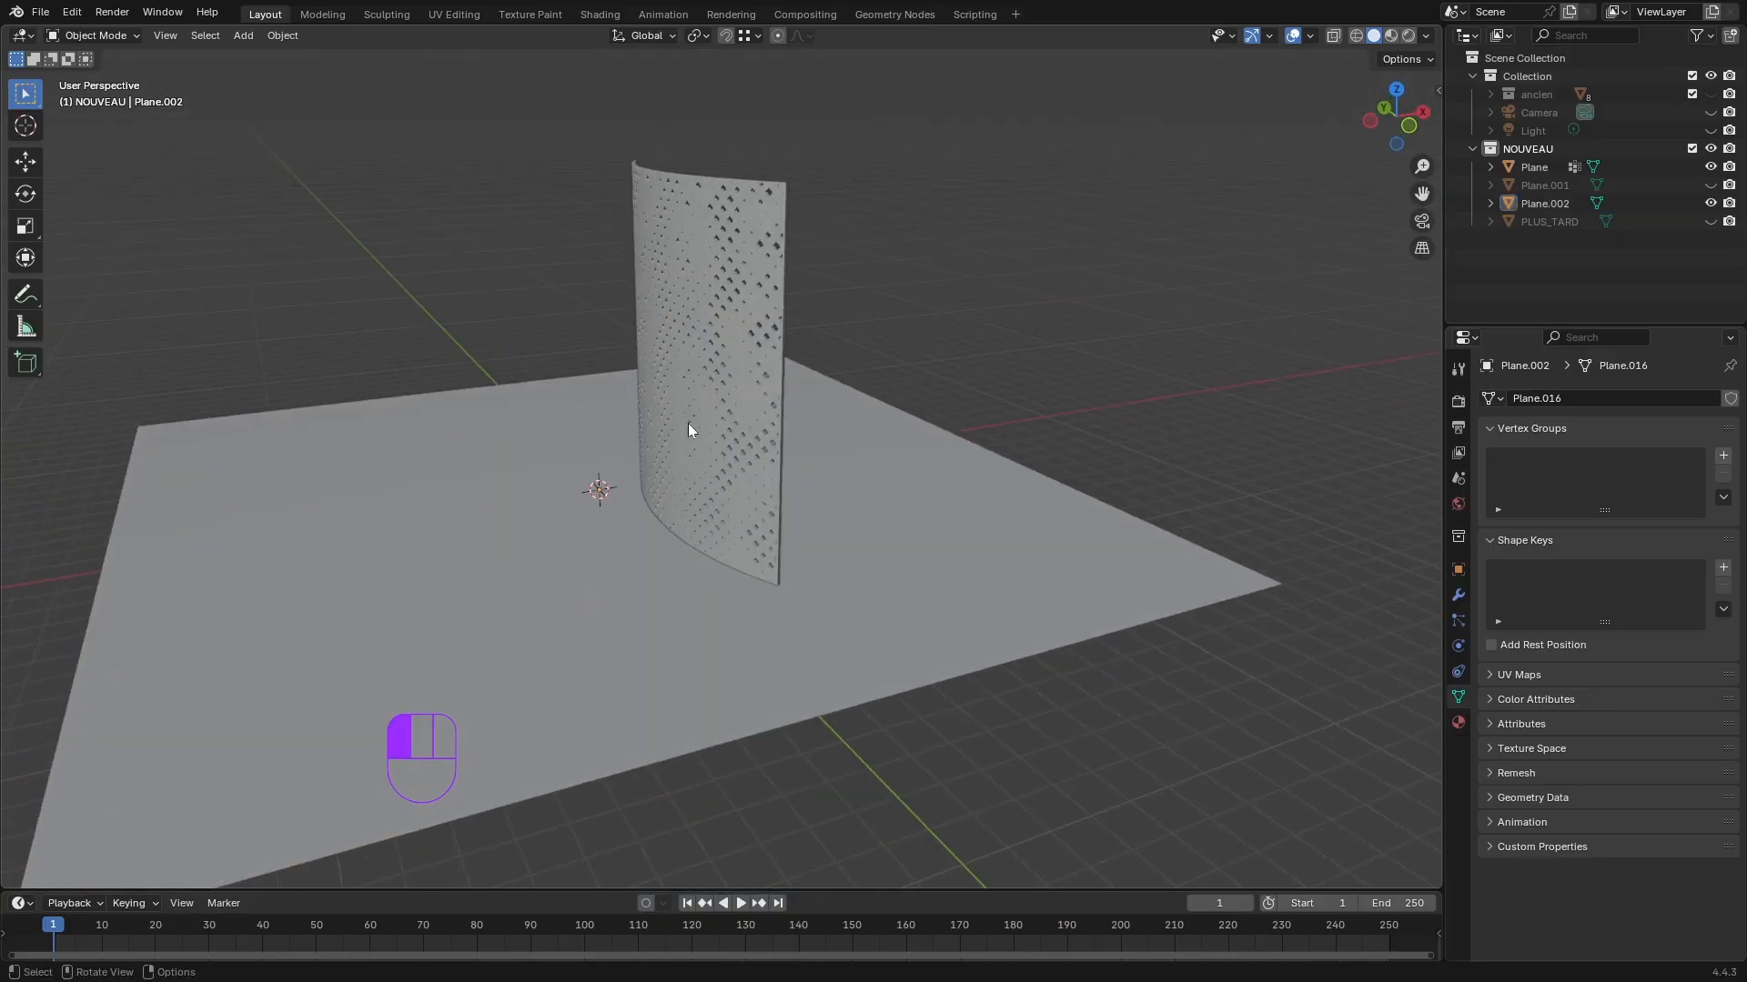
# - Select the perforated panel, set the snap target to Face and try moving the panel freely
pyautogui.click(688, 430)
pyautogui.moveTo(926, 513); pyautogui.dragTo(988, 503, button='middle')
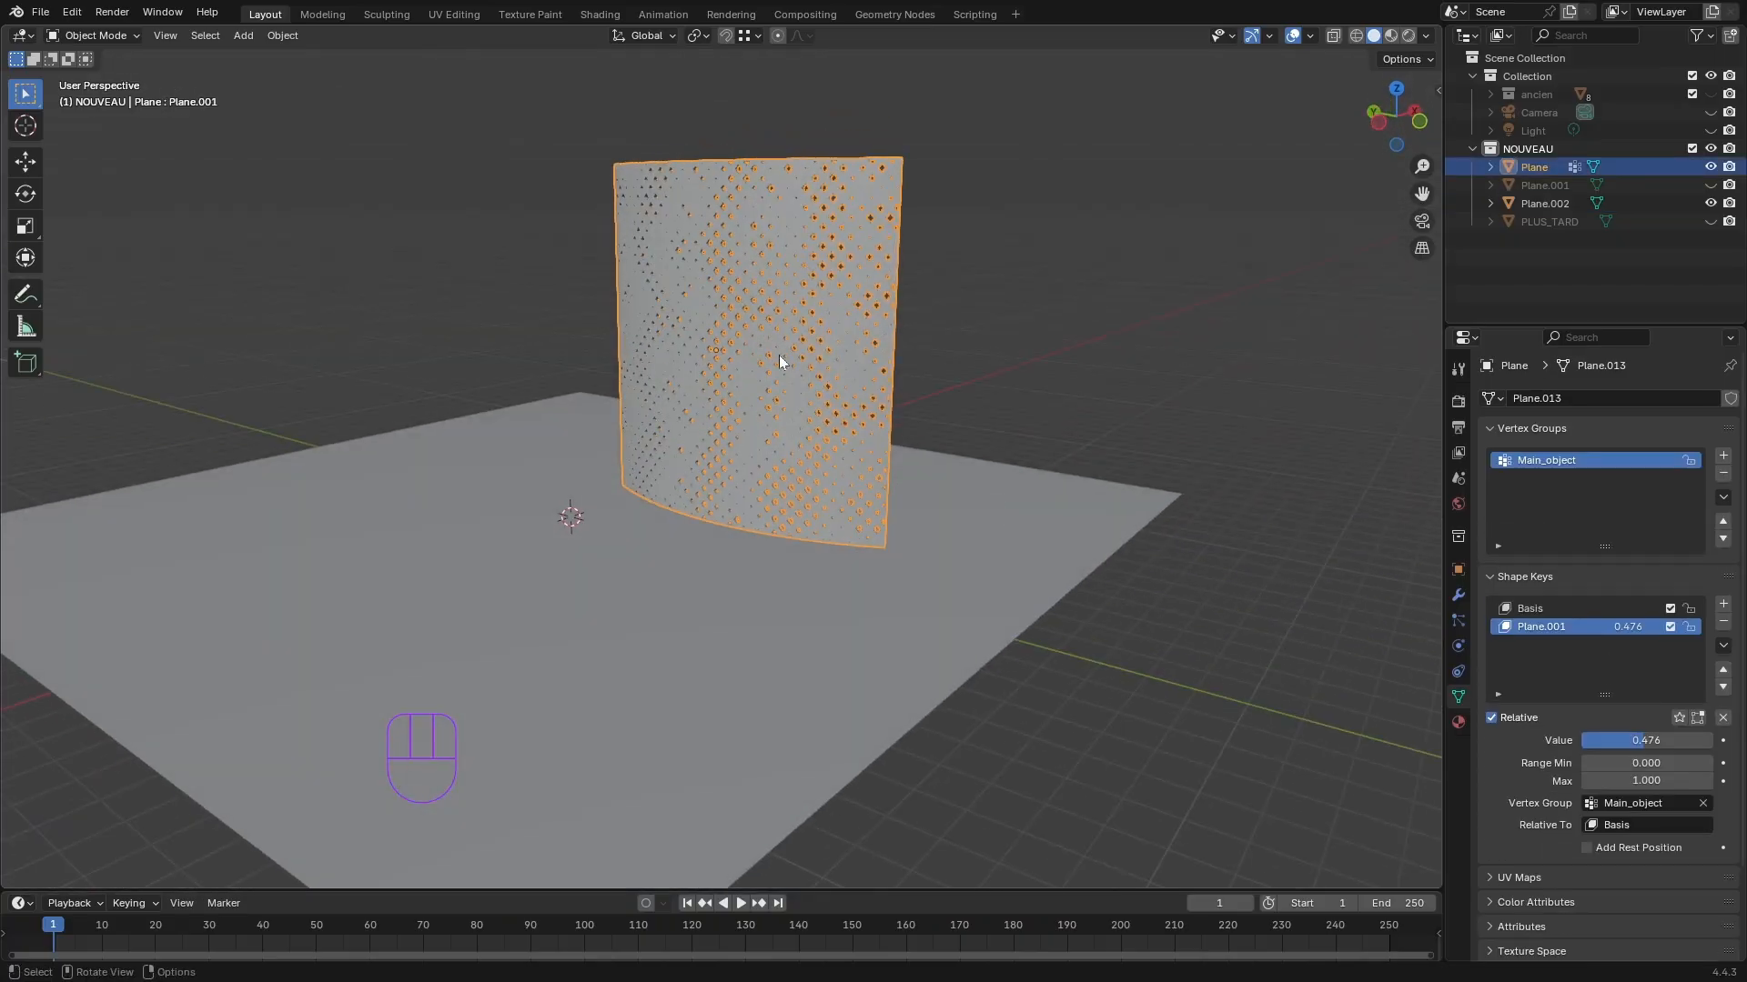
pyautogui.click(757, 35)
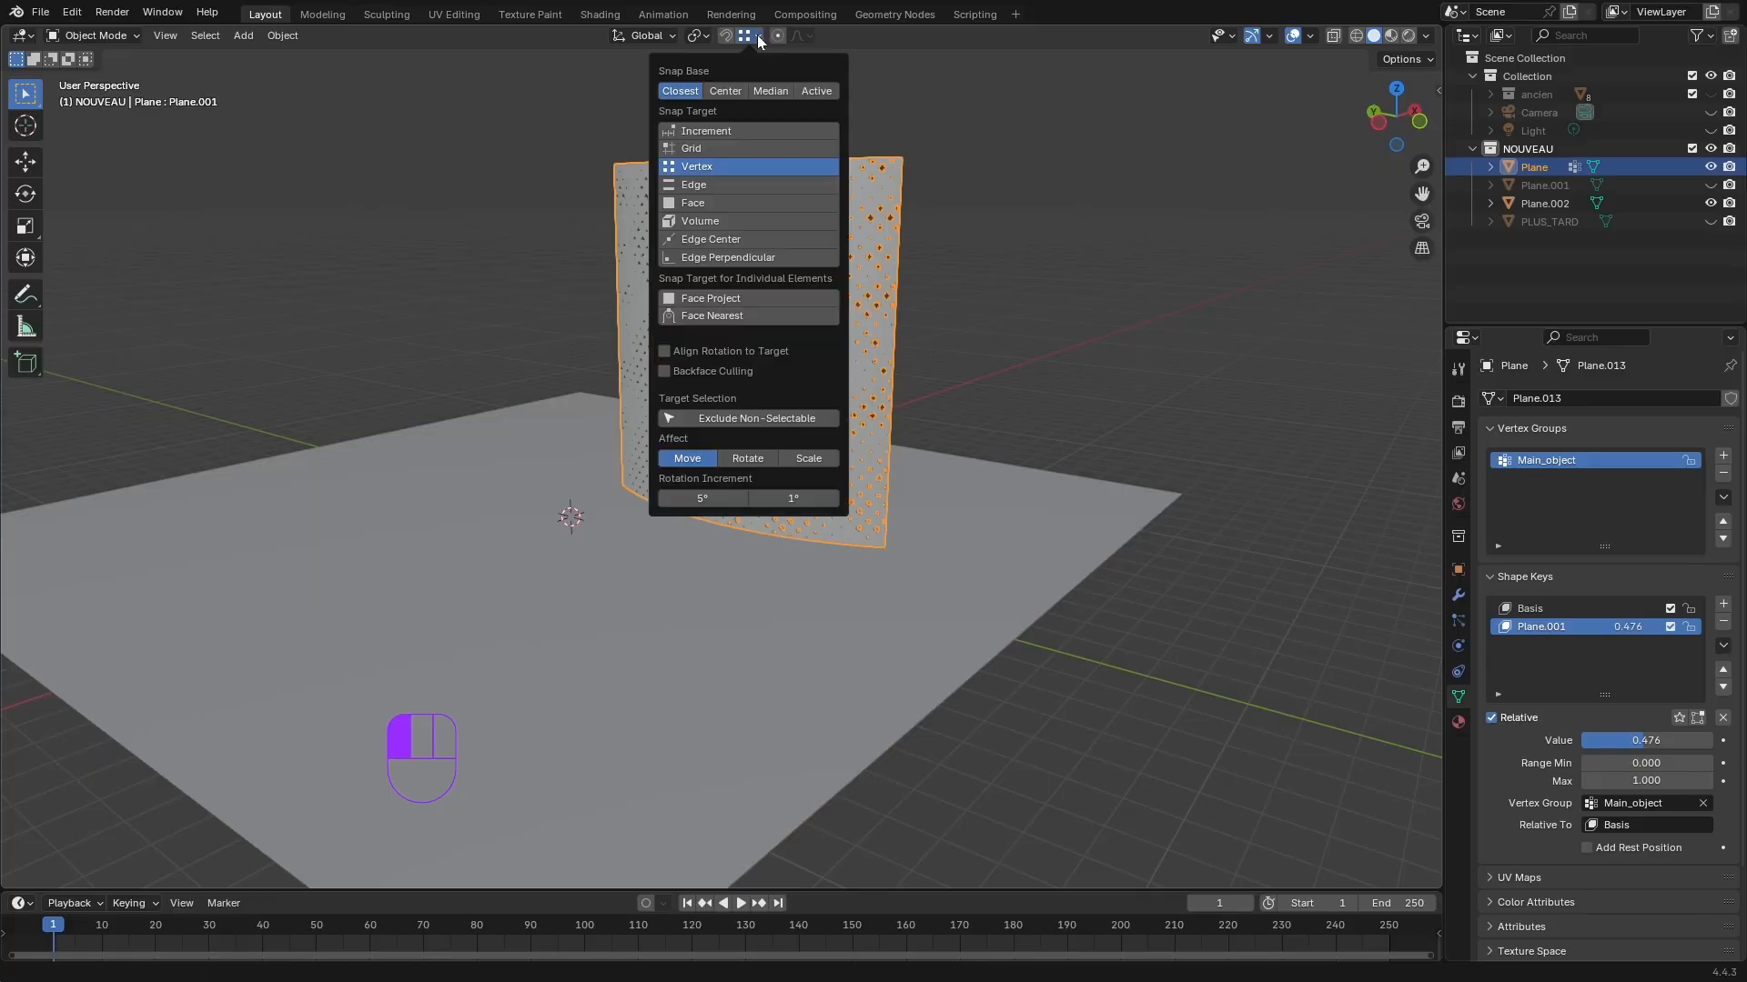
pyautogui.click(695, 202)
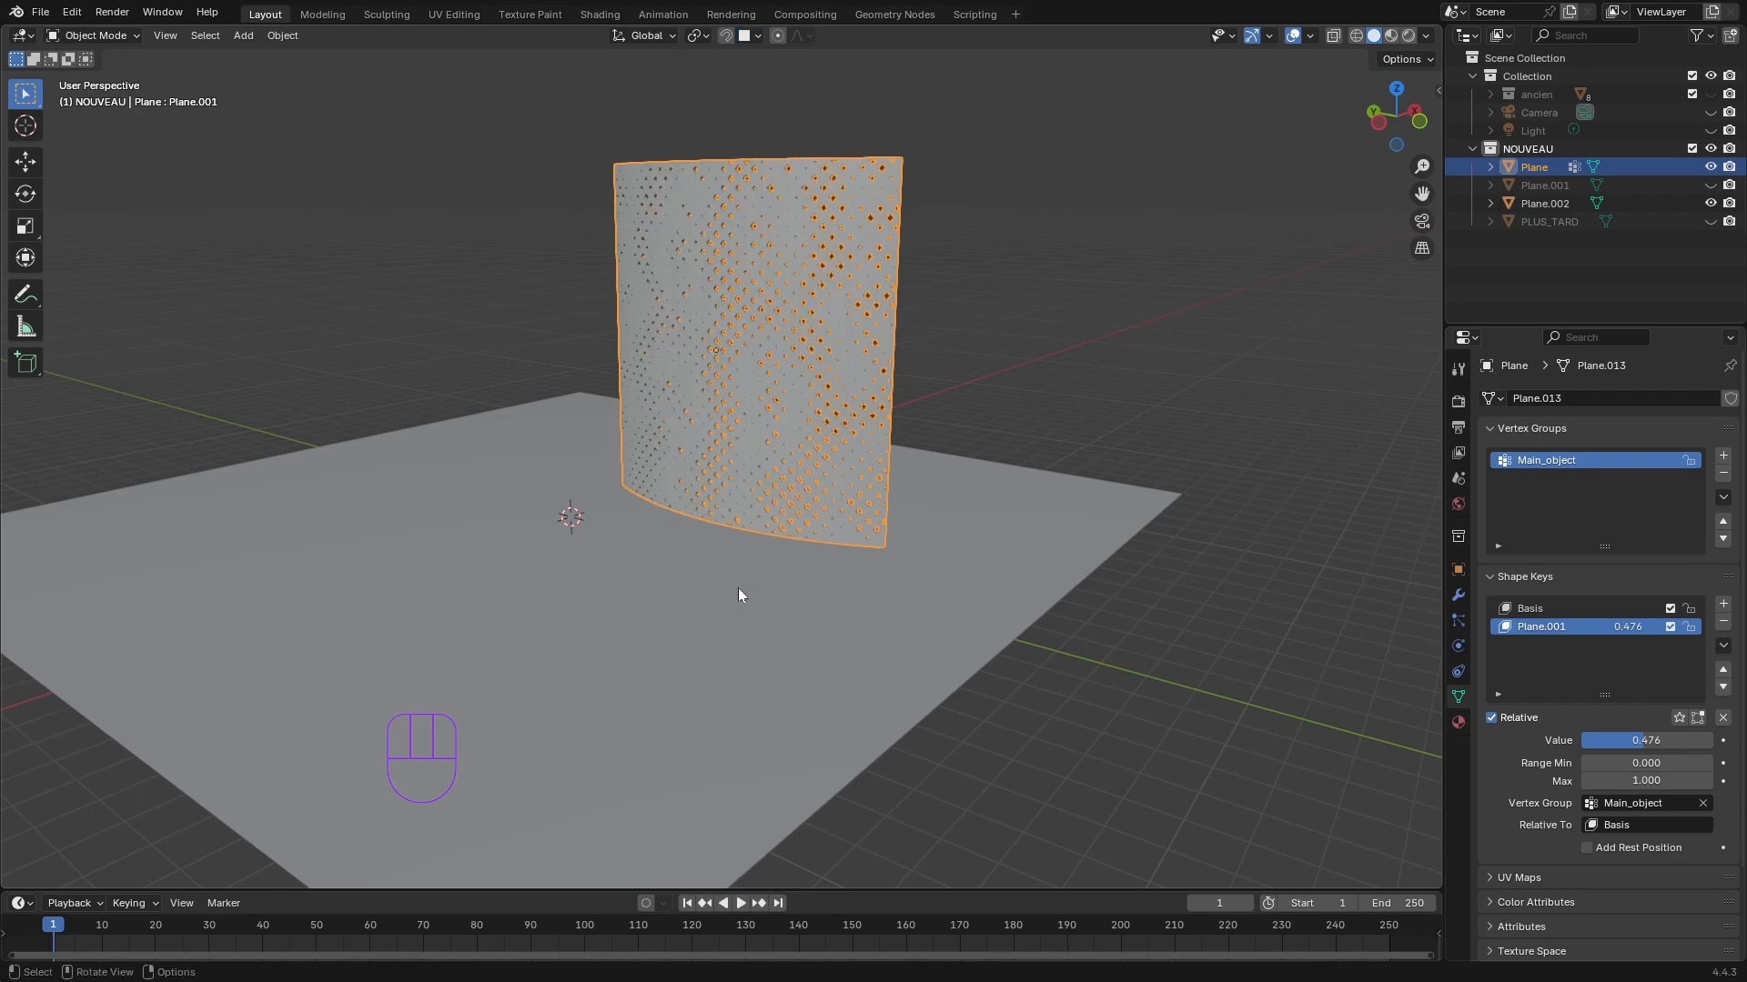
pyautogui.moveTo(739, 595); pyautogui.dragTo(794, 394, button='middle')
pyautogui.press('g')
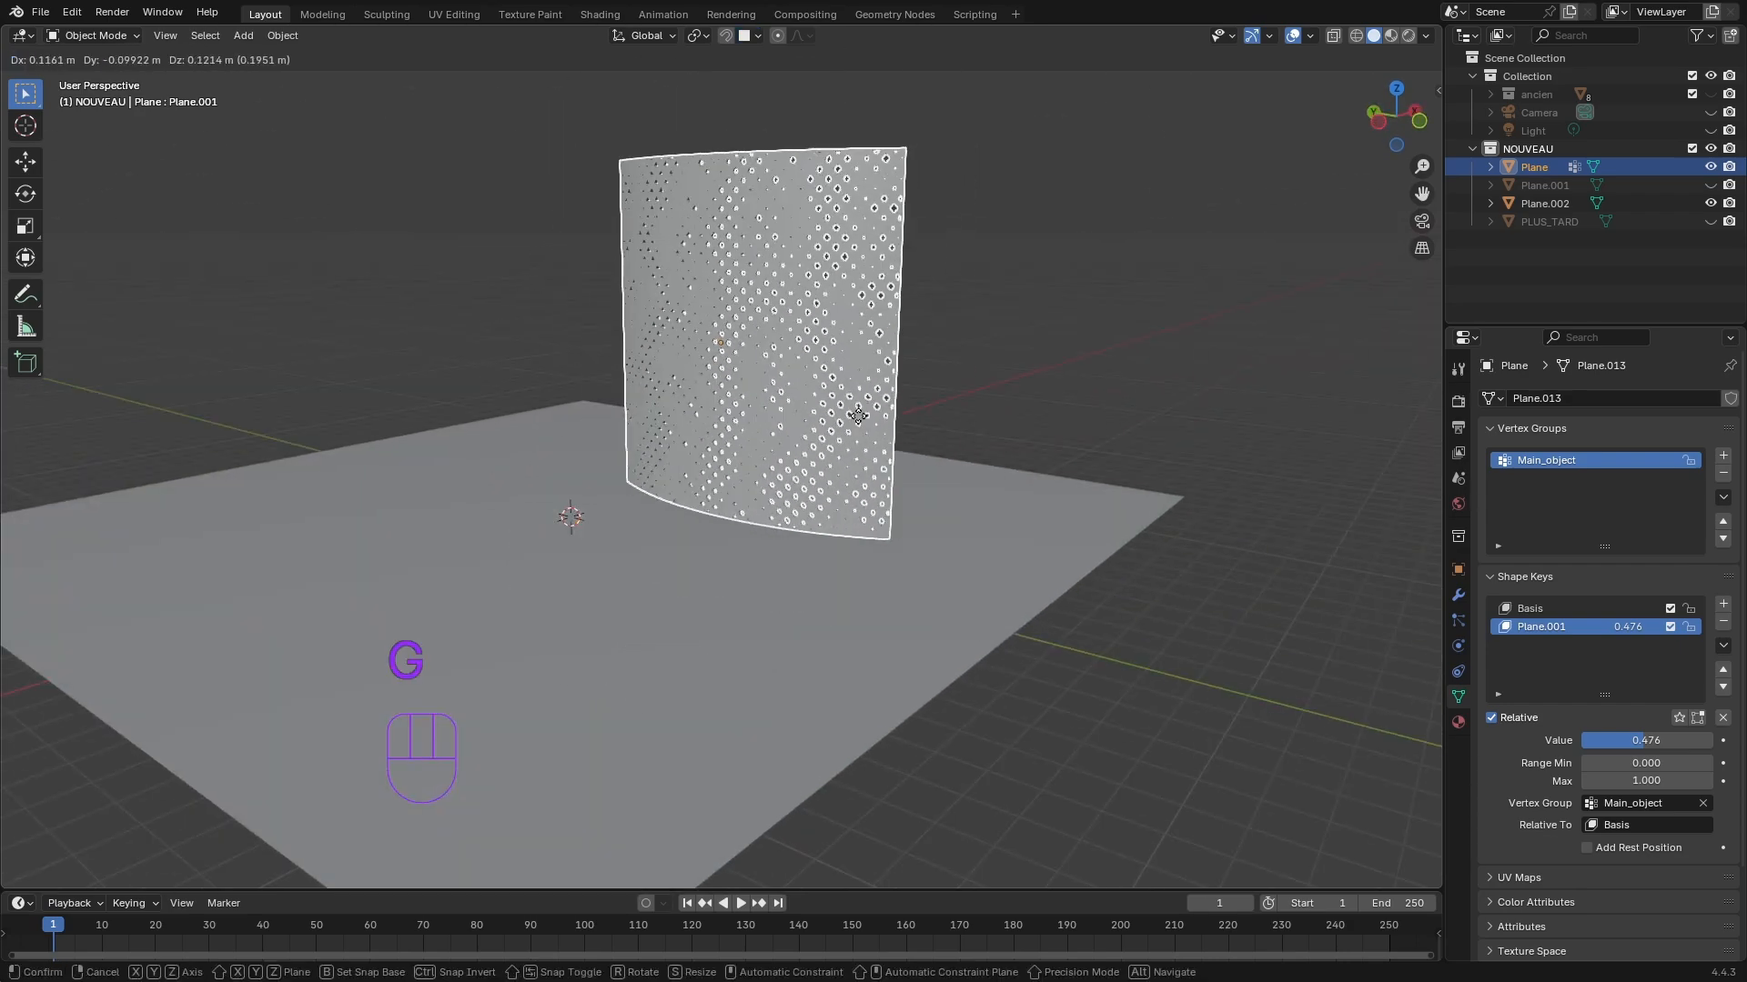
pyautogui.press('Escape')
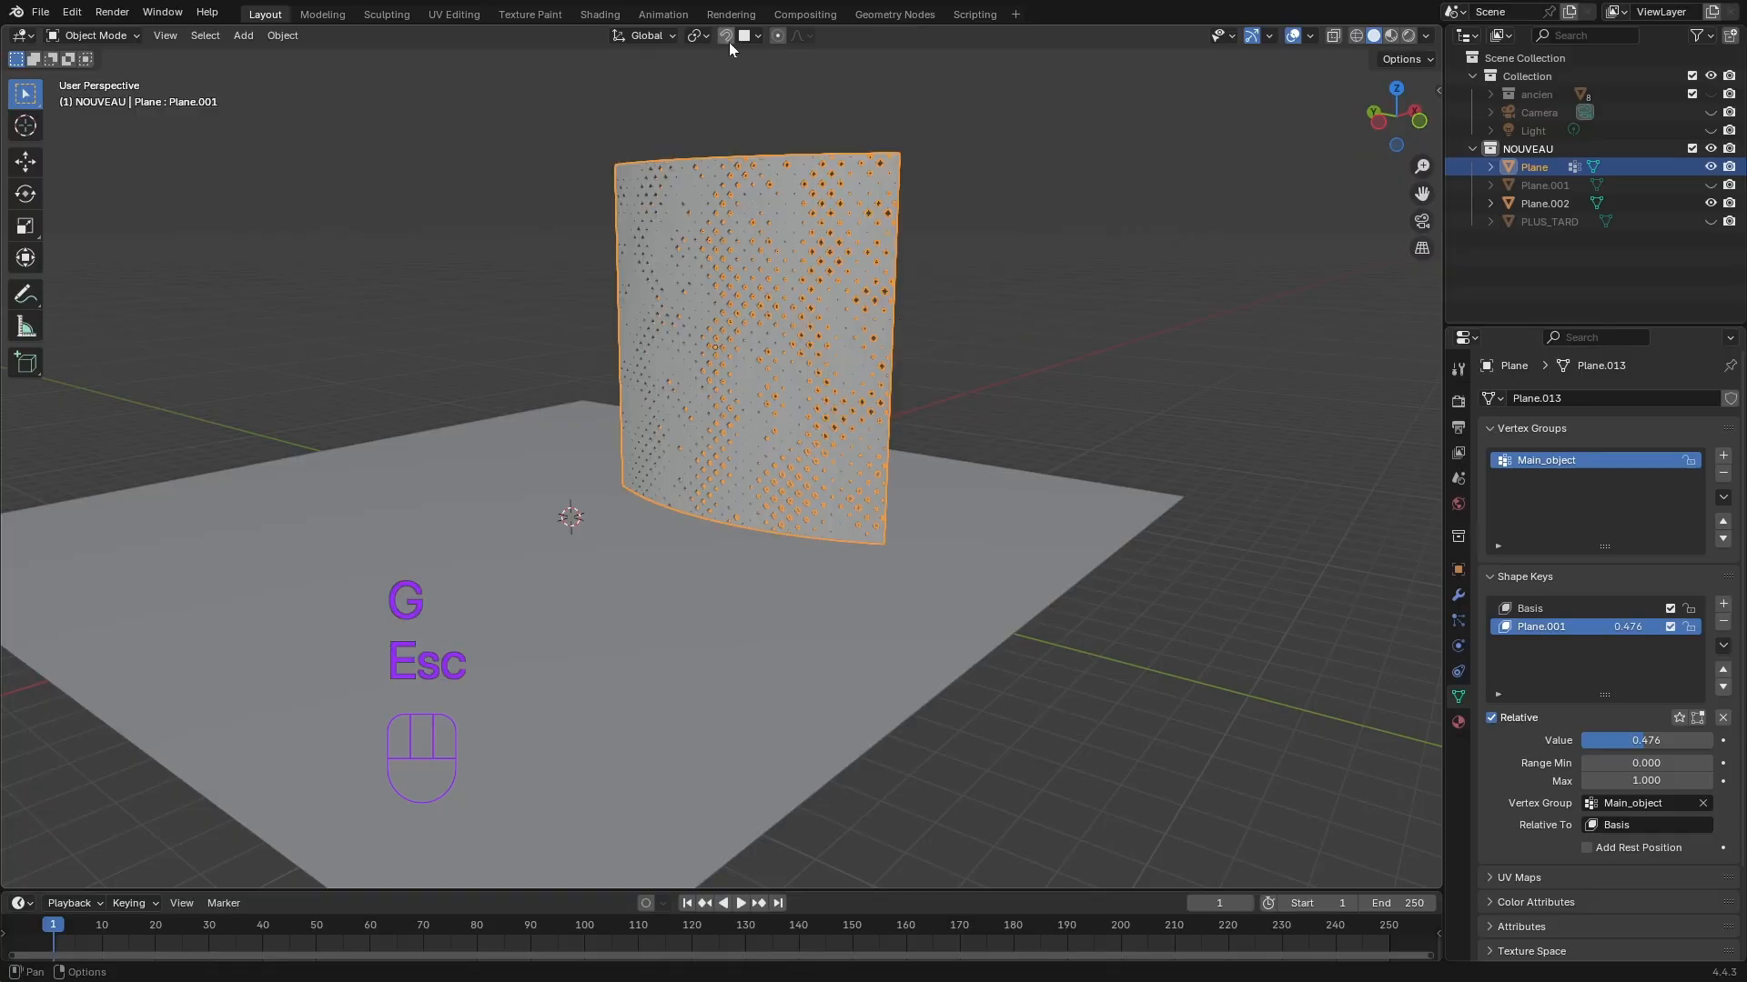
# - Enable snapping and move the perforated panel down about 1.03 m so its lower edge rests on the ground plane
pyautogui.click(756, 36)
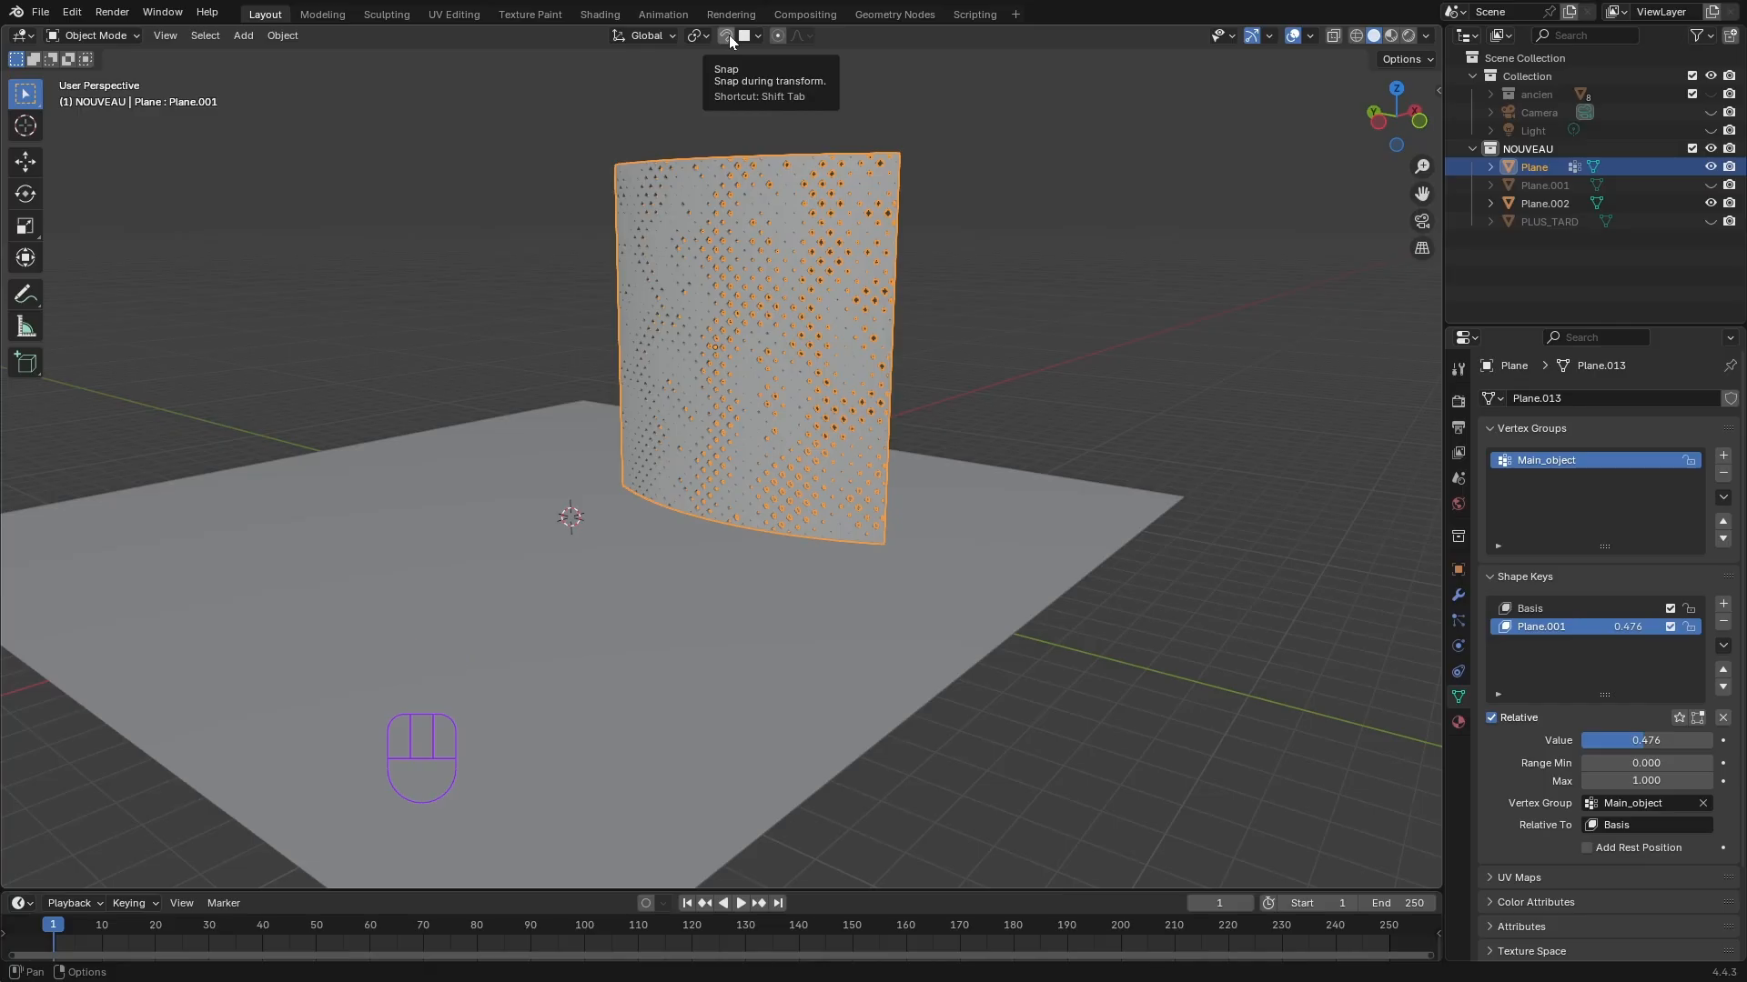
pyautogui.click(729, 35)
pyautogui.moveTo(800, 436); pyautogui.dragTo(823, 467, button='middle')
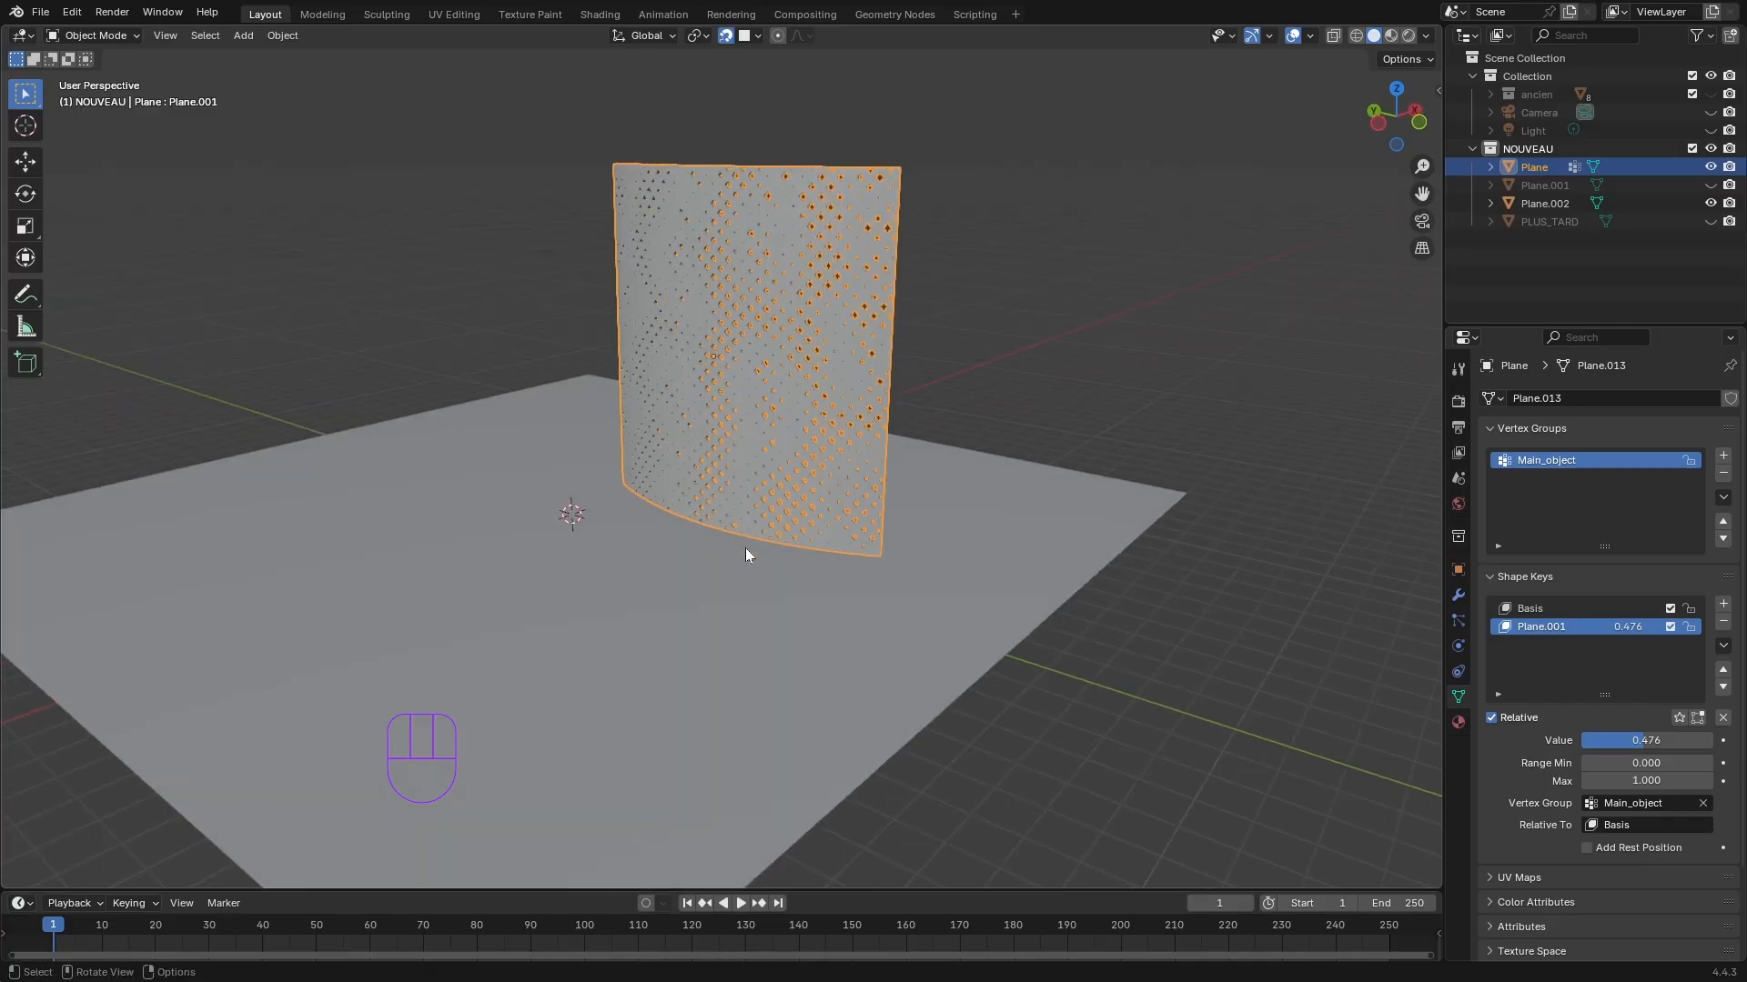
pyautogui.press('g')
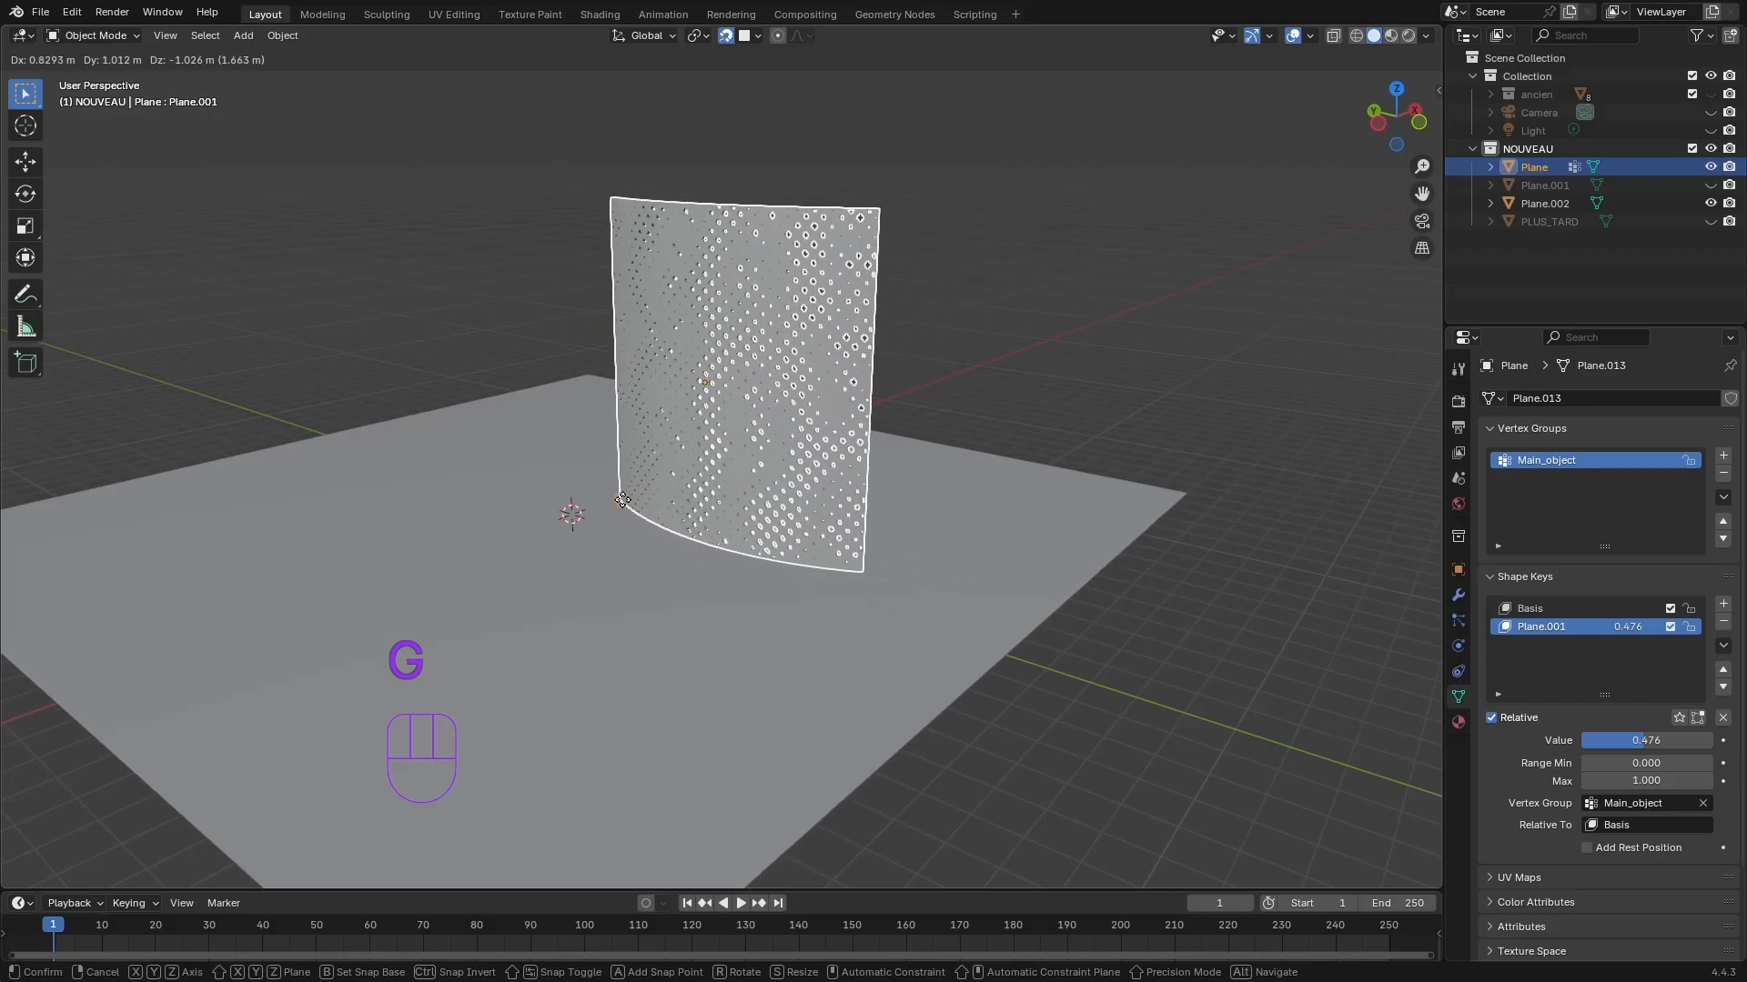
pyautogui.click(633, 512)
# - Duplicate the perforated panel in place and mirror the copy along its local X axis
pyautogui.moveTo(851, 577)
pyautogui.mouseDown(button='middle')
pyautogui.moveTo(646, 587)
pyautogui.moveTo(609, 556)
pyautogui.moveTo(587, 582)
pyautogui.moveTo(587, 641)
pyautogui.moveTo(733, 651)
pyautogui.moveTo(620, 562)
pyautogui.moveTo(624, 515)
pyautogui.moveTo(701, 609)
pyautogui.moveTo(828, 629)
pyautogui.moveTo(744, 628)
pyautogui.moveTo(857, 575)
pyautogui.moveTo(840, 604)
pyautogui.mouseUp(button='middle')
pyautogui.hotkey('shift', 'd')
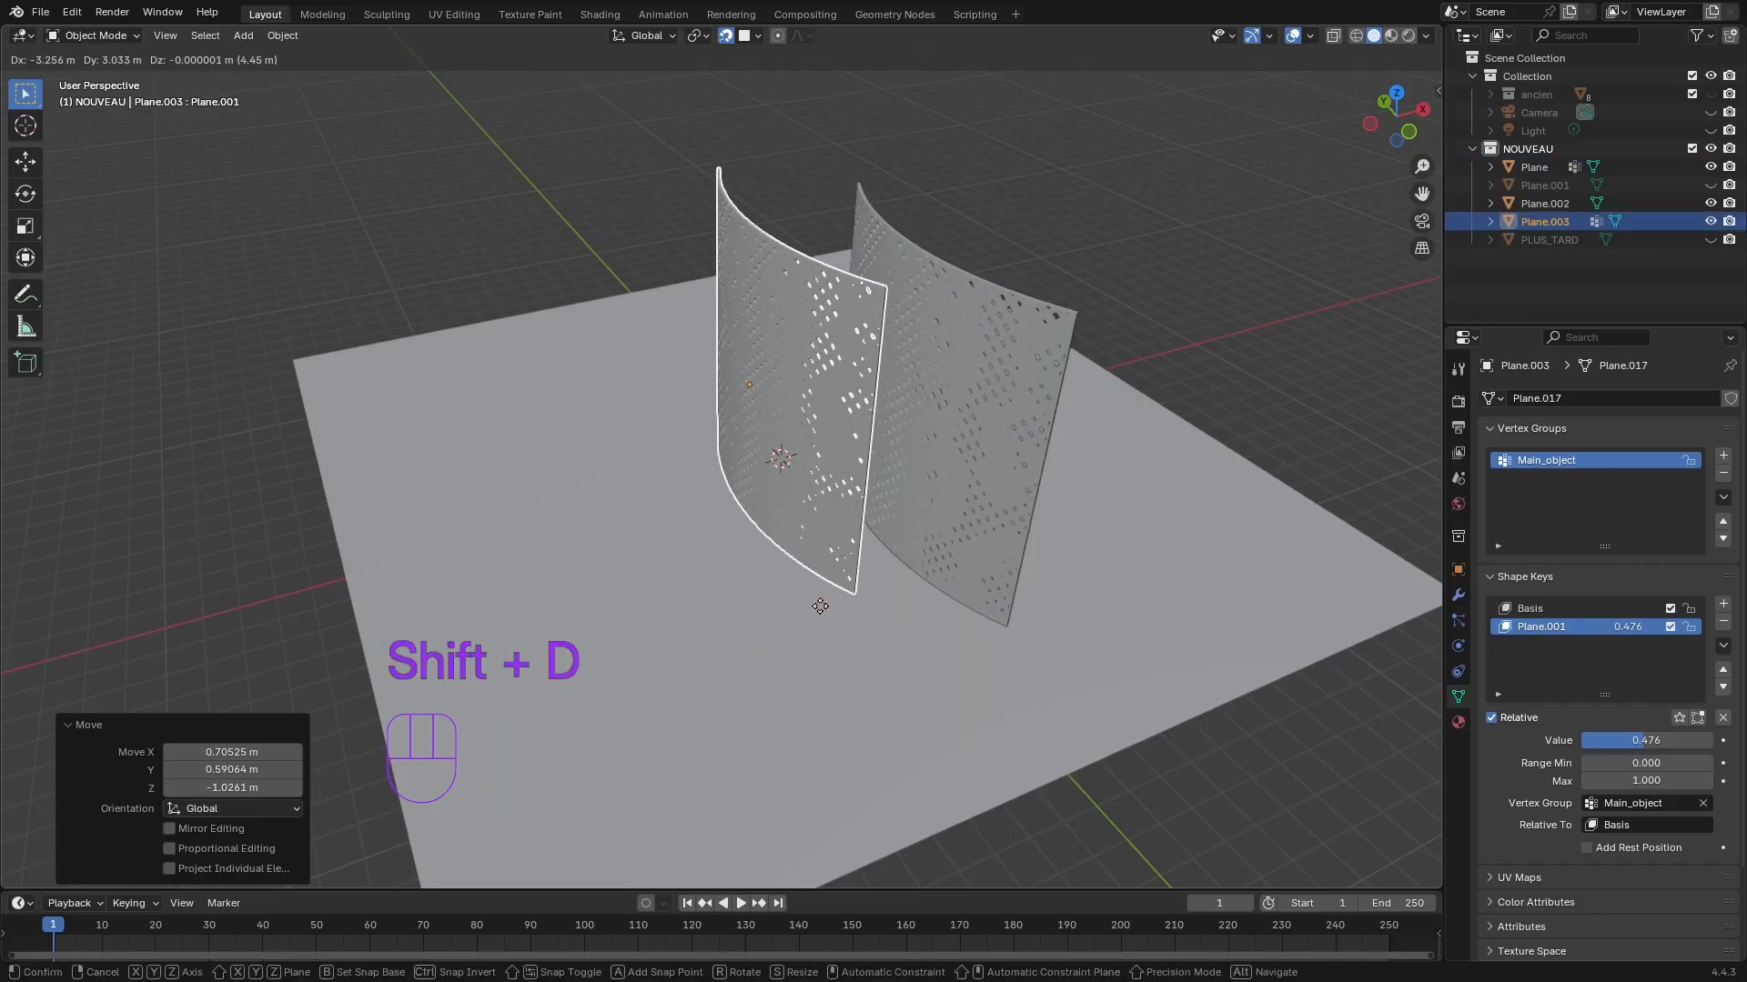
pyautogui.press('Escape')
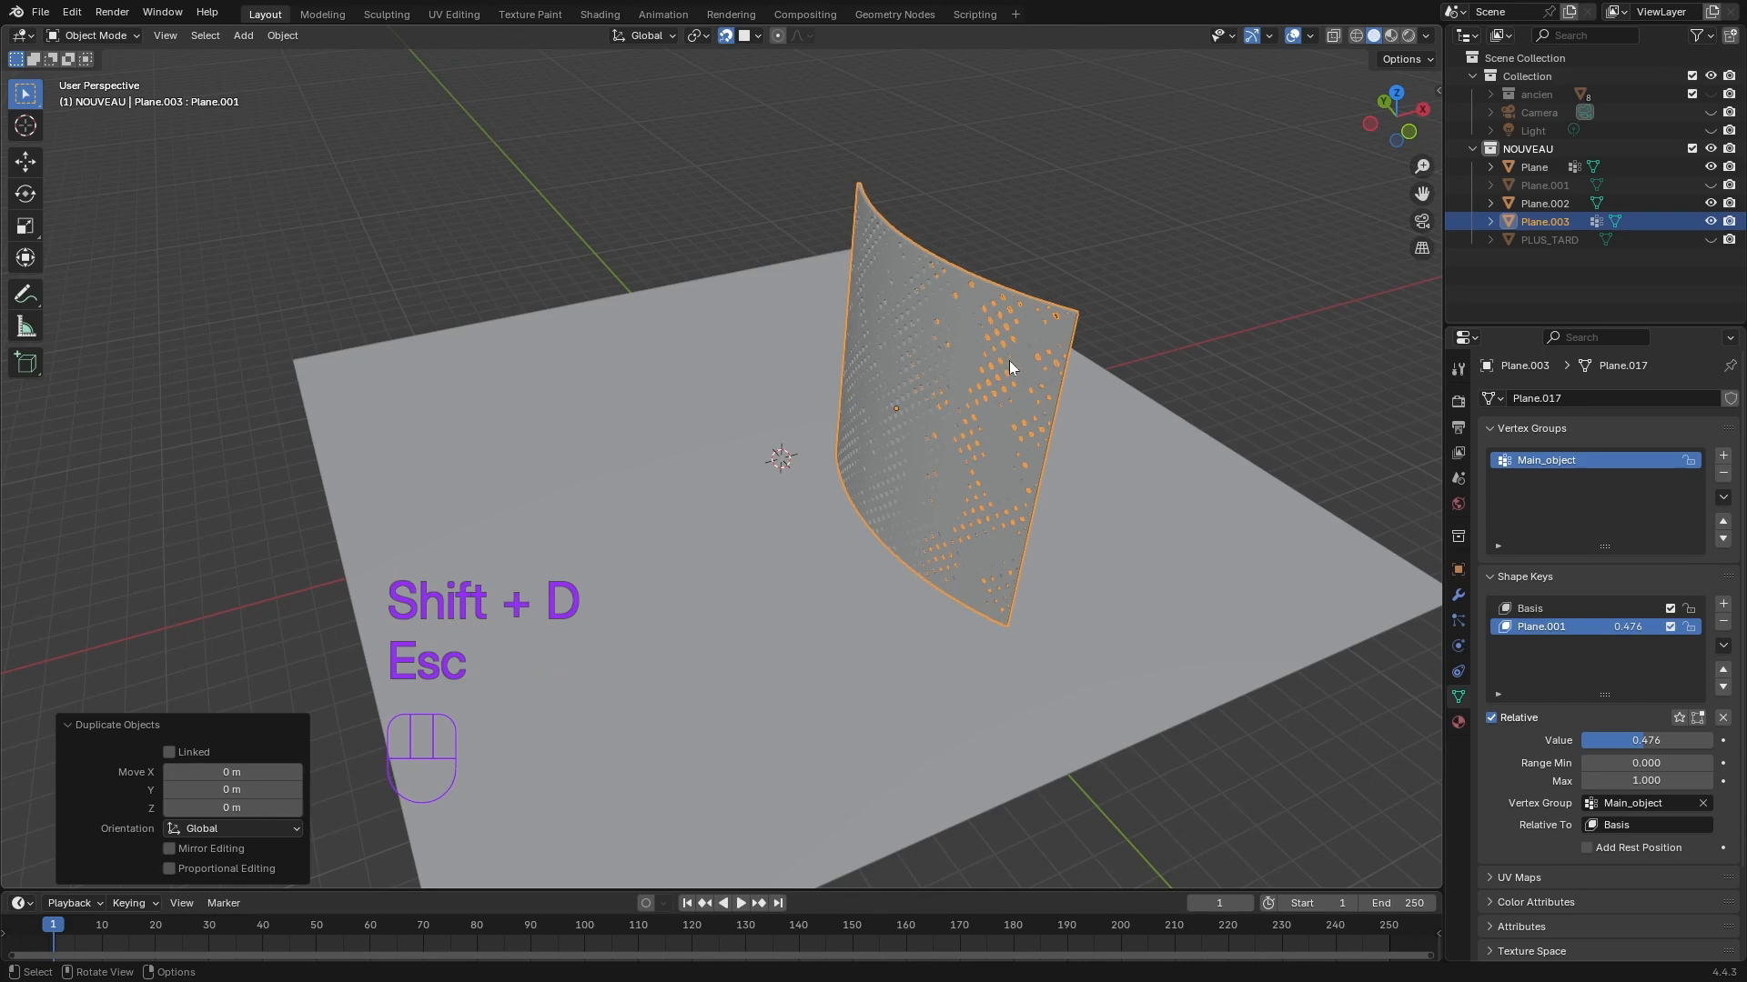
pyautogui.moveTo(1008, 366); pyautogui.dragTo(957, 509, button='middle')
pyautogui.rightClick(921, 468)
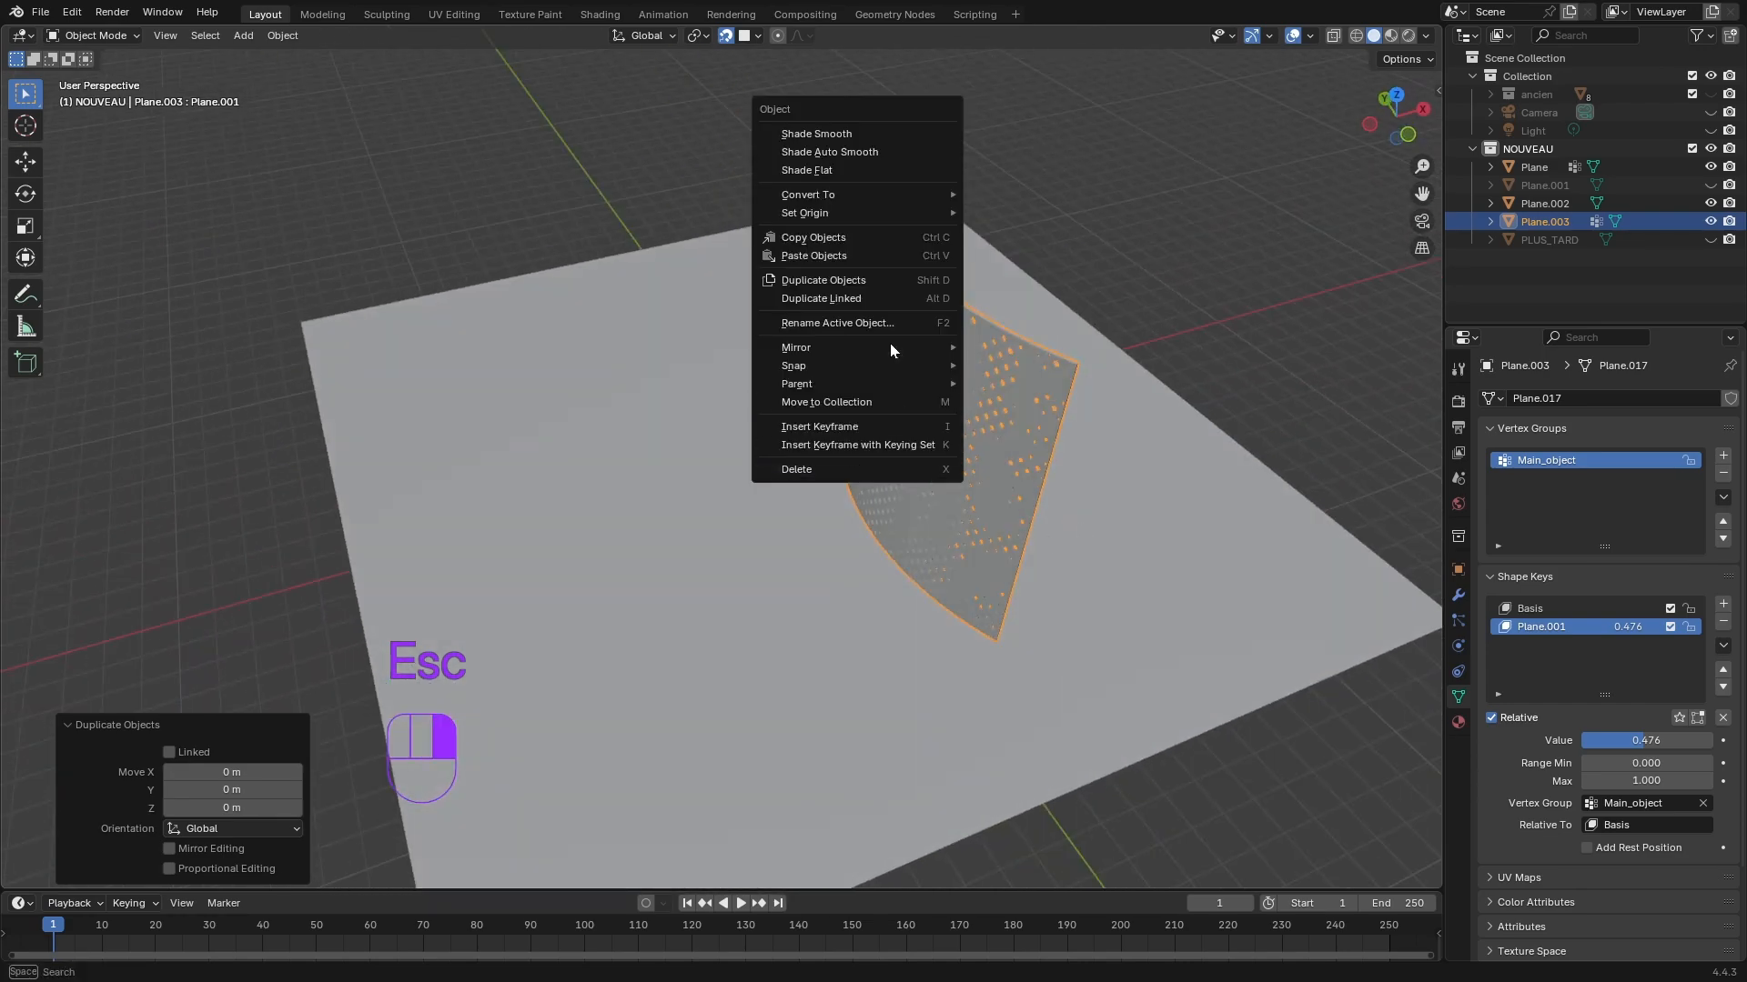
pyautogui.moveTo(884, 349)
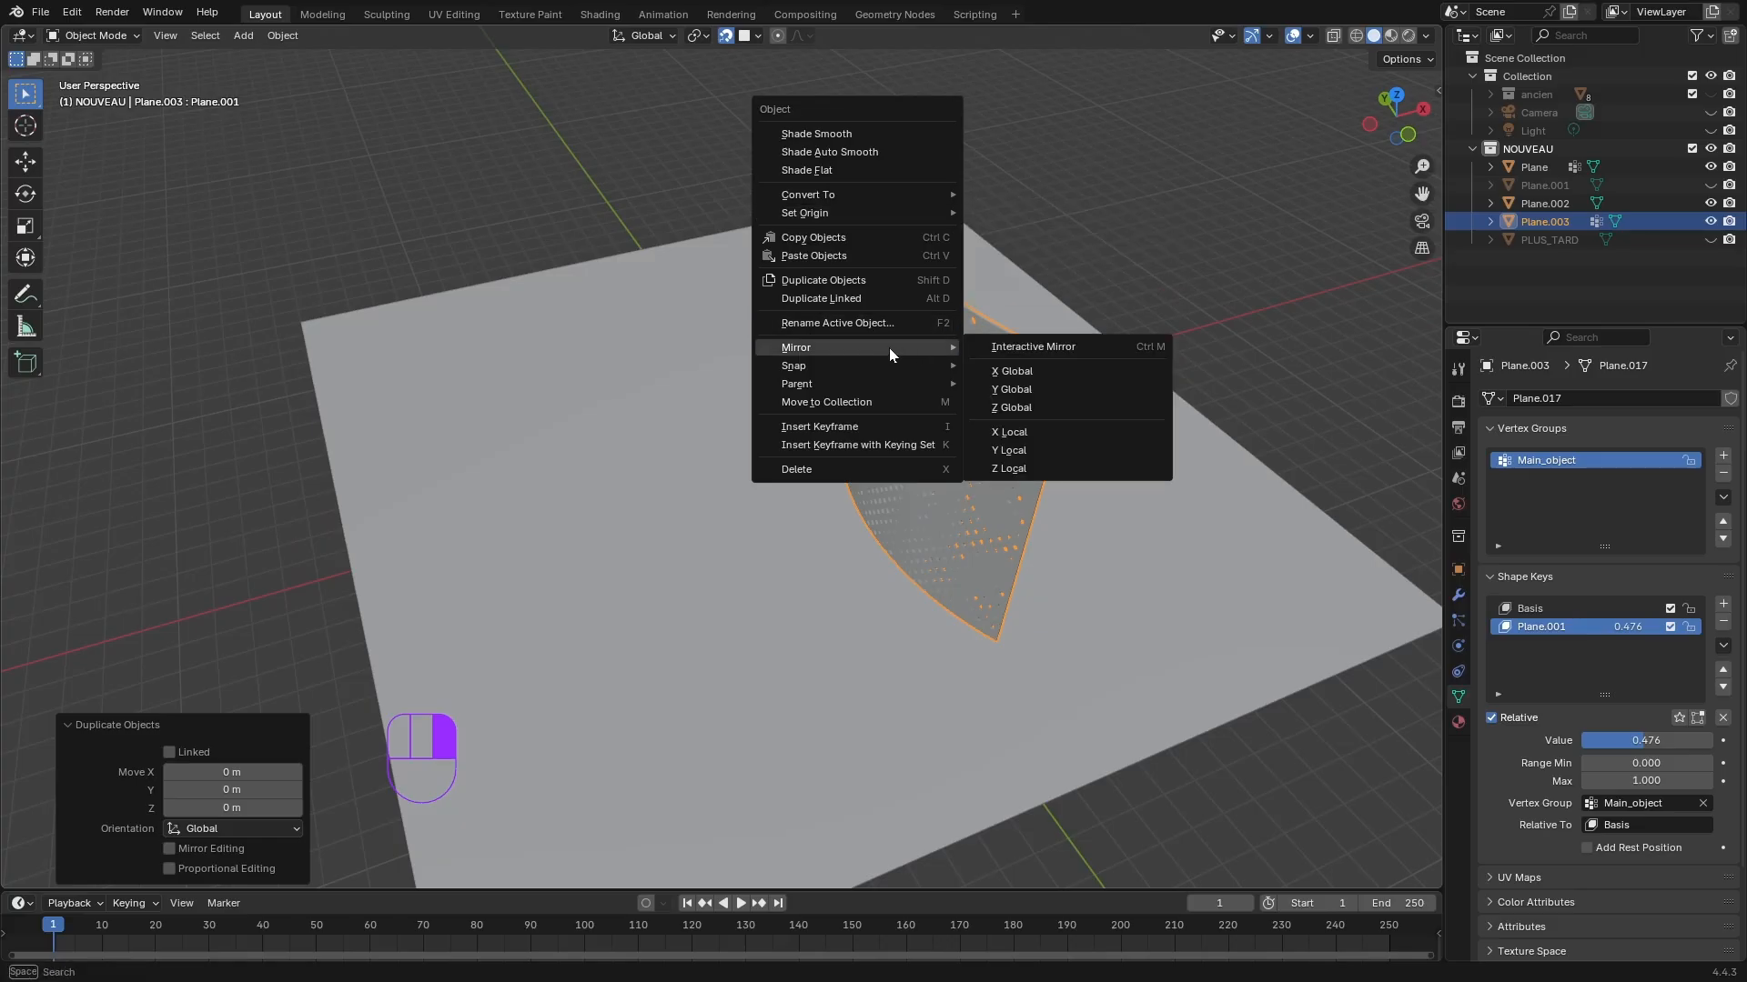
pyautogui.click(1034, 434)
# - Try moving the mirrored panel 5 m along the global X axis and undo the move
pyautogui.moveTo(1034, 434)
pyautogui.mouseDown(button='middle')
pyautogui.moveTo(869, 401)
pyautogui.moveTo(969, 402)
pyautogui.moveTo(1019, 455)
pyautogui.mouseUp(button='middle')
pyautogui.moveTo(941, 675); pyautogui.dragTo(889, 652, button='middle')
pyautogui.scroll(2, 1056, 571)
pyautogui.moveTo(1001, 602); pyautogui.dragTo(986, 695, button='middle')
pyautogui.press('g')
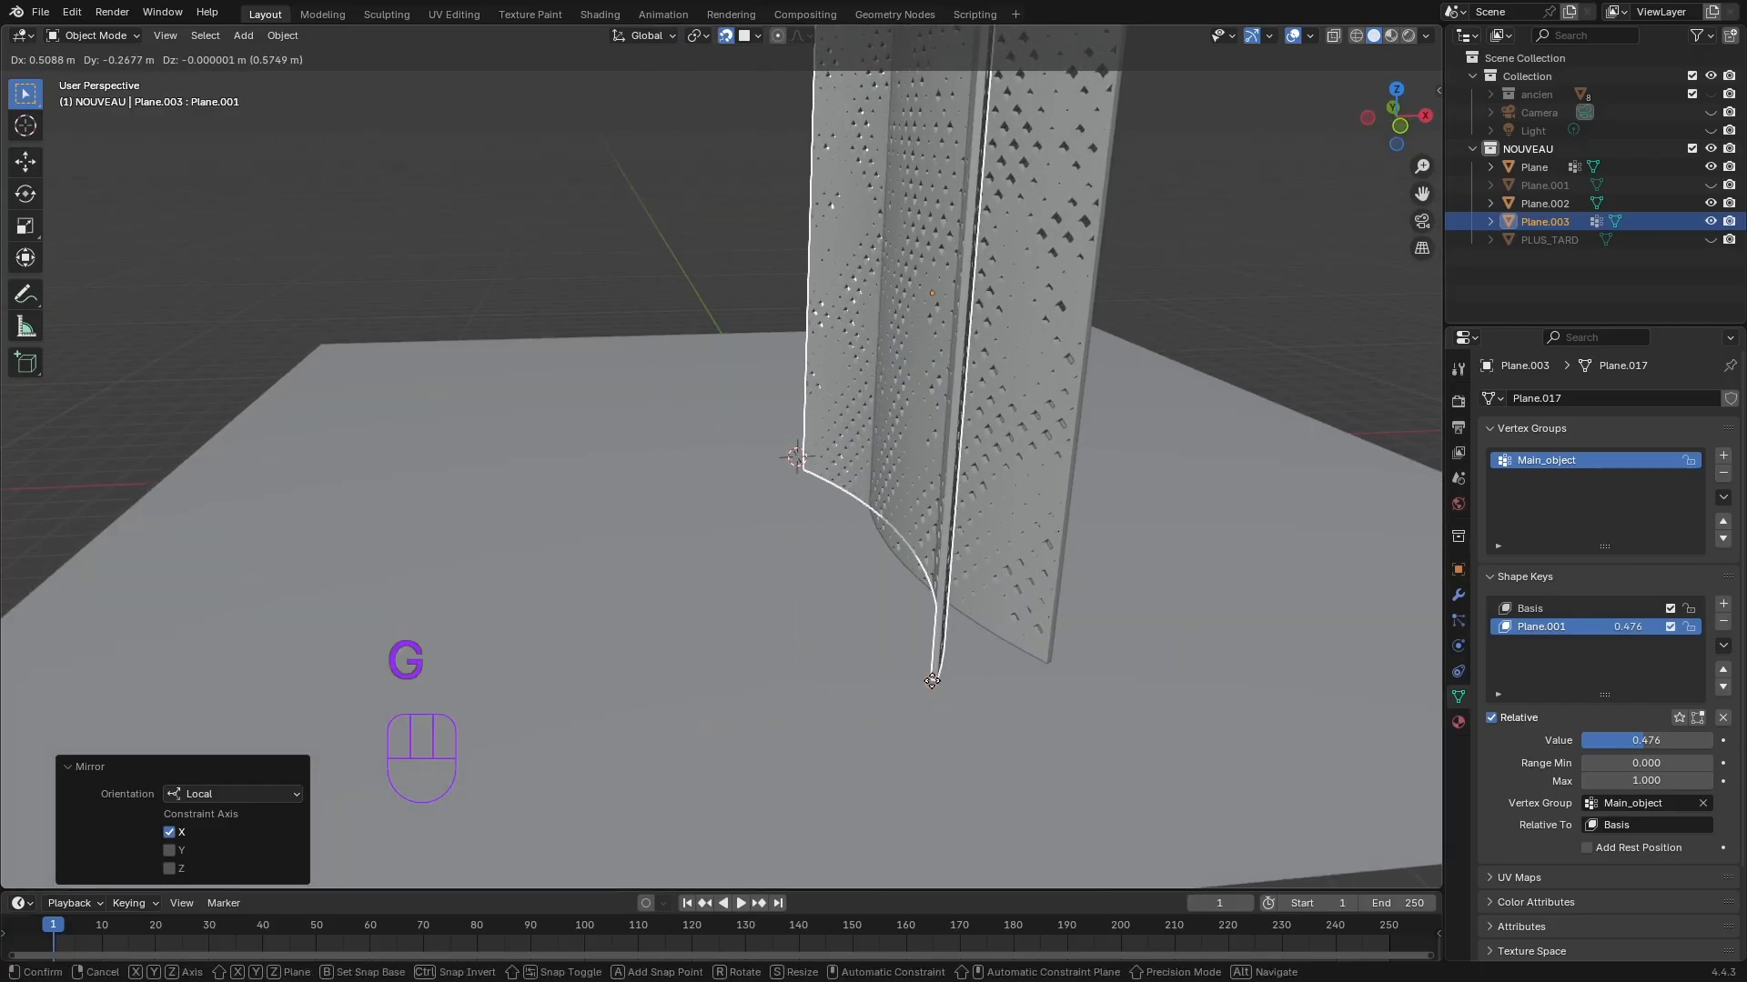
pyautogui.press('x')
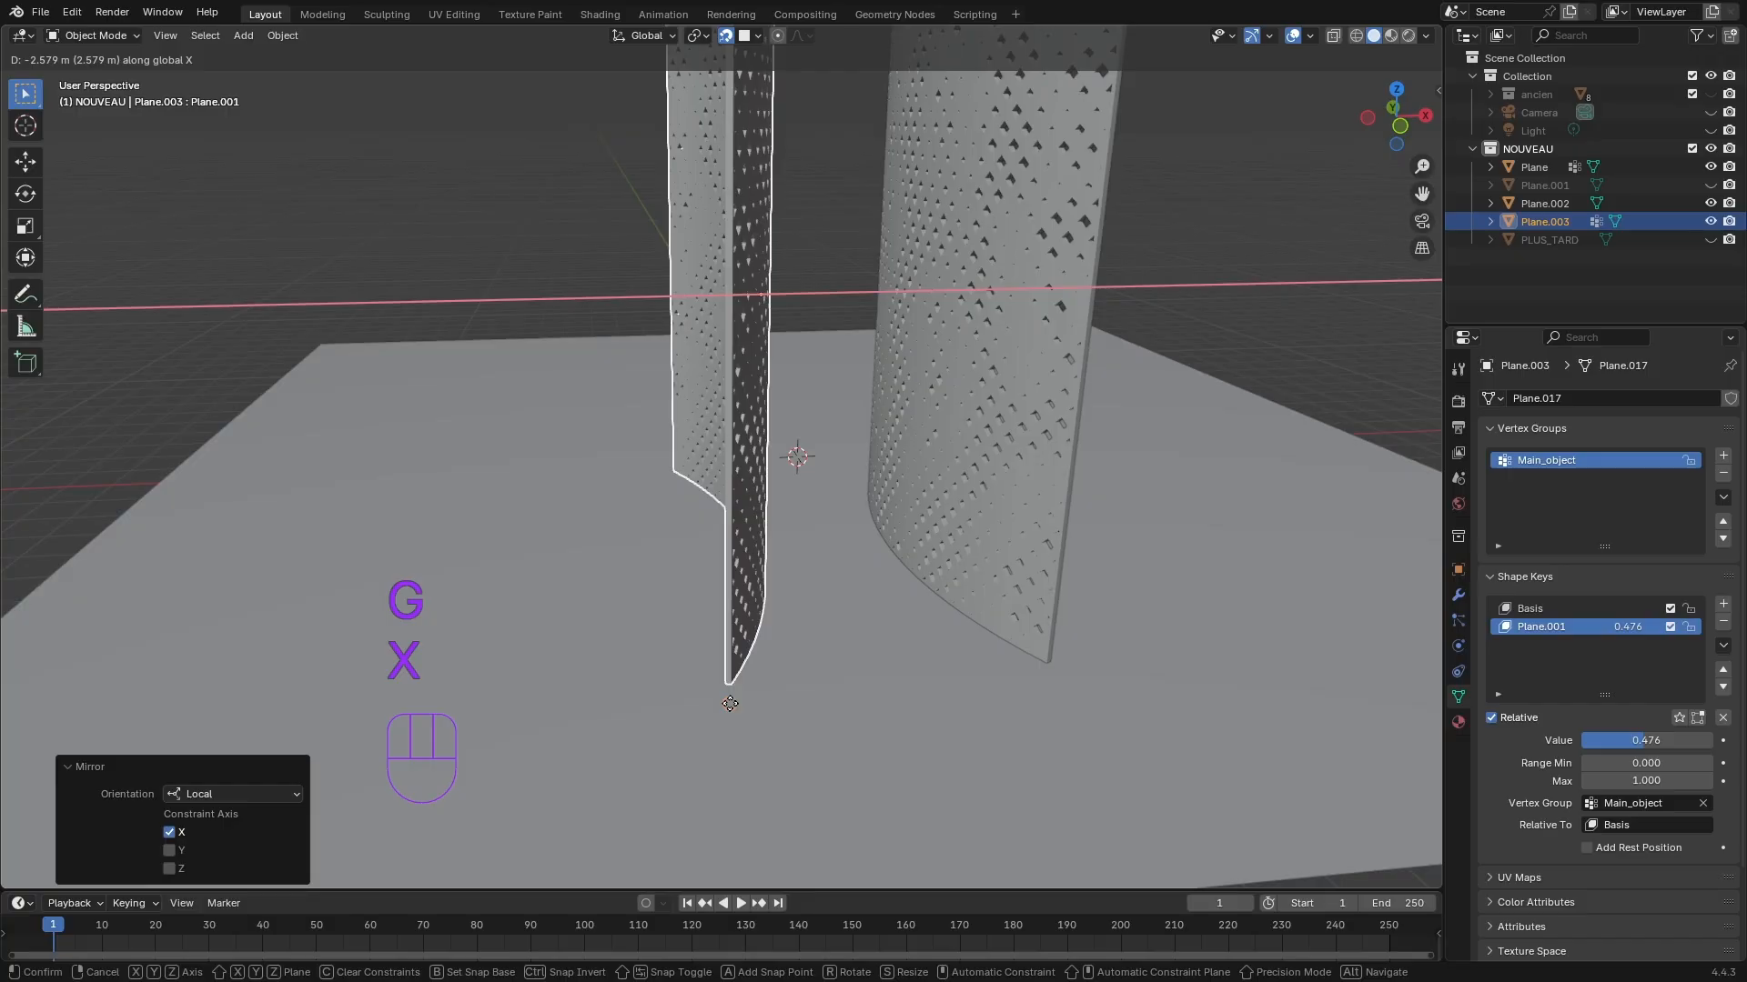
pyautogui.press('5')
pyautogui.press('Return')
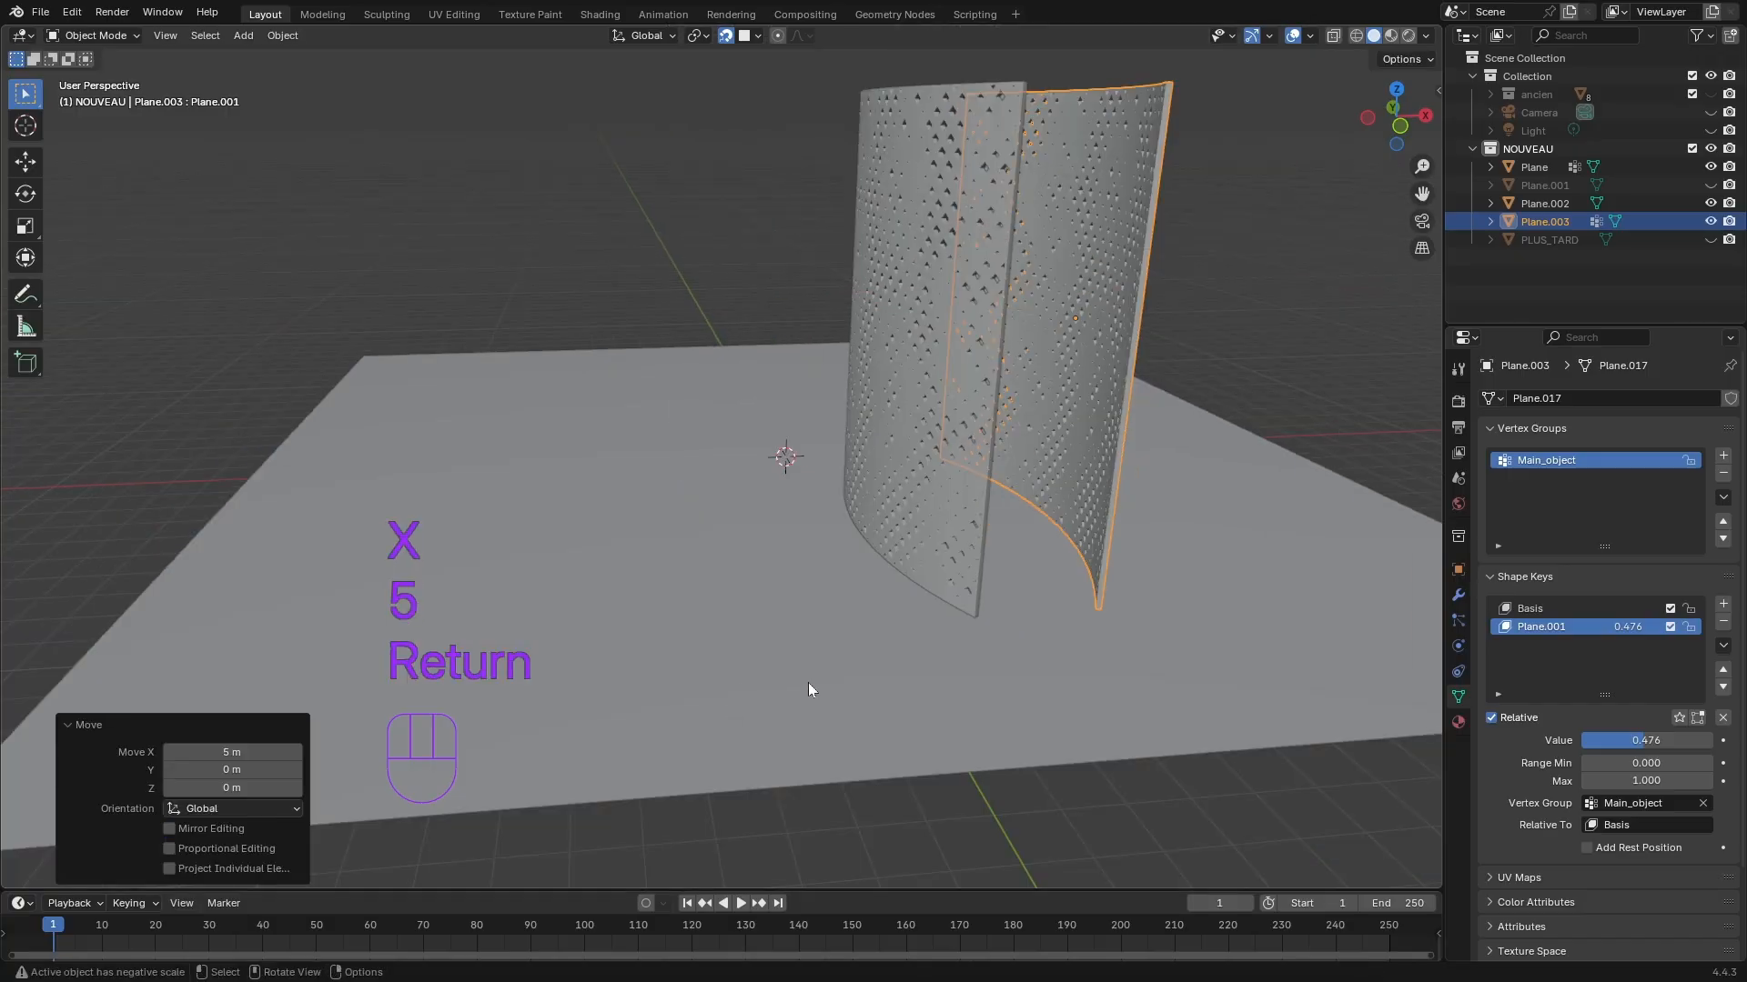
pyautogui.hotkey('ctrl', 'z')
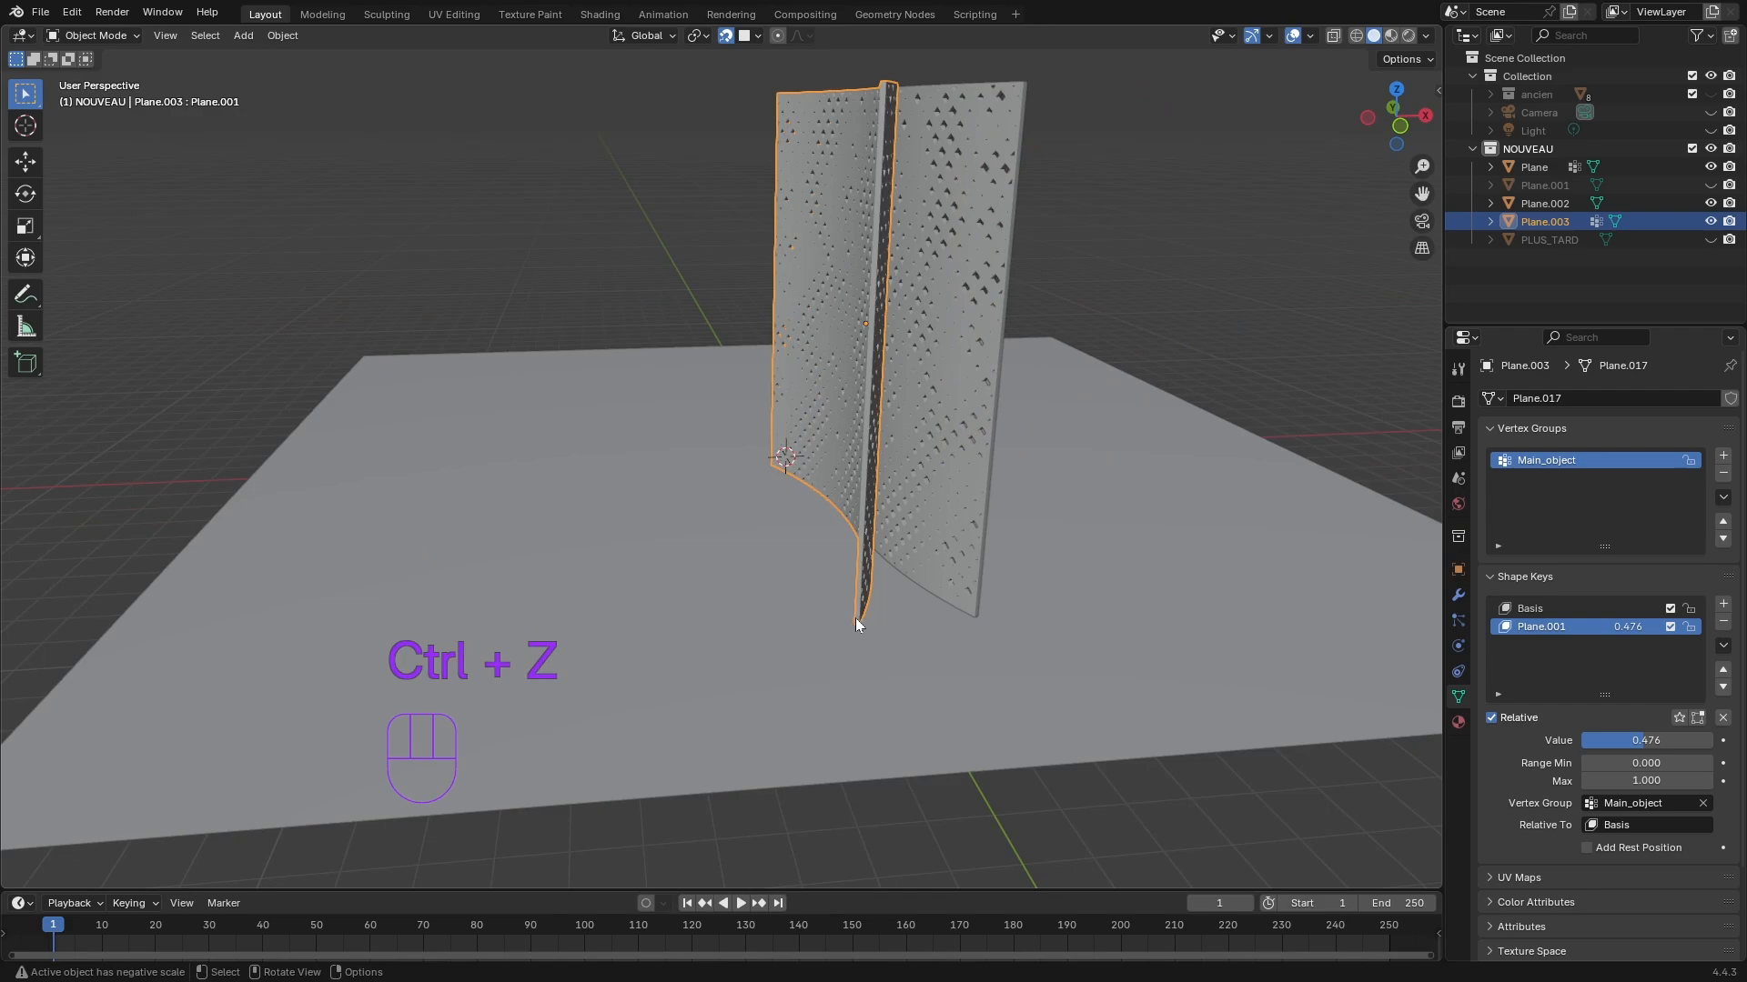
# - Move the mirrored panel -5 m along the global X axis so it faces the original, and deselect it
pyautogui.press('g')
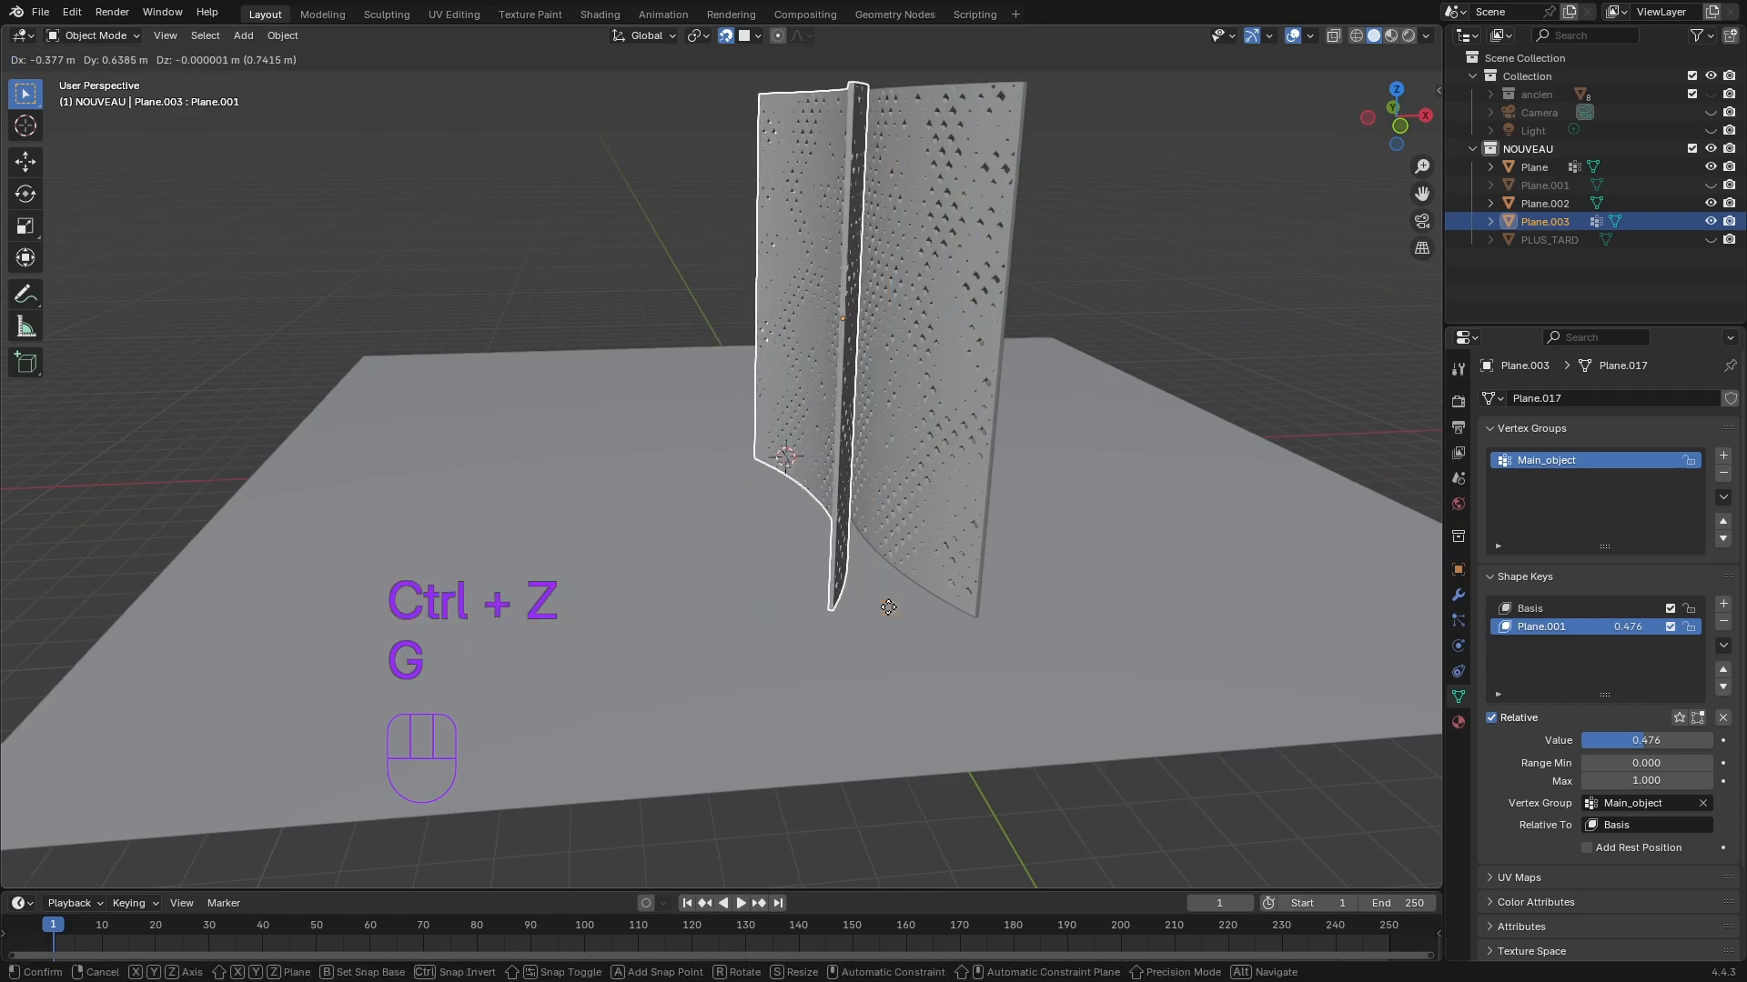
pyautogui.press('x')
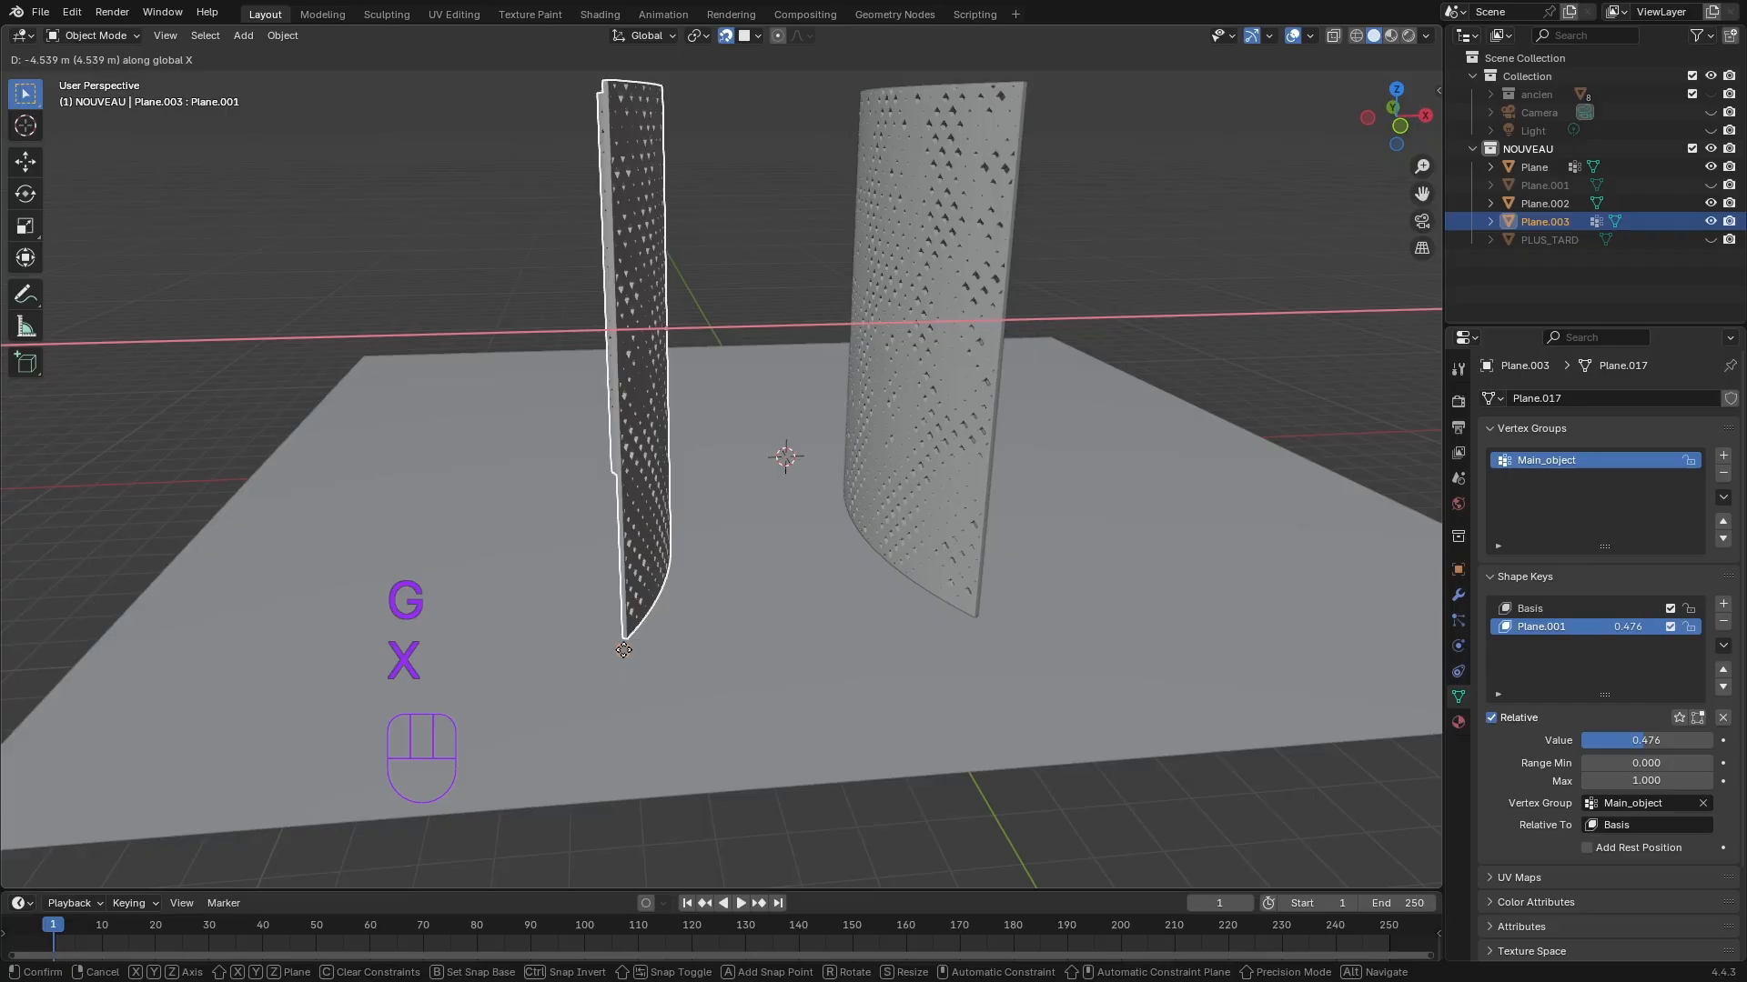
pyautogui.press('-')
pyautogui.press('5')
pyautogui.press('Return')
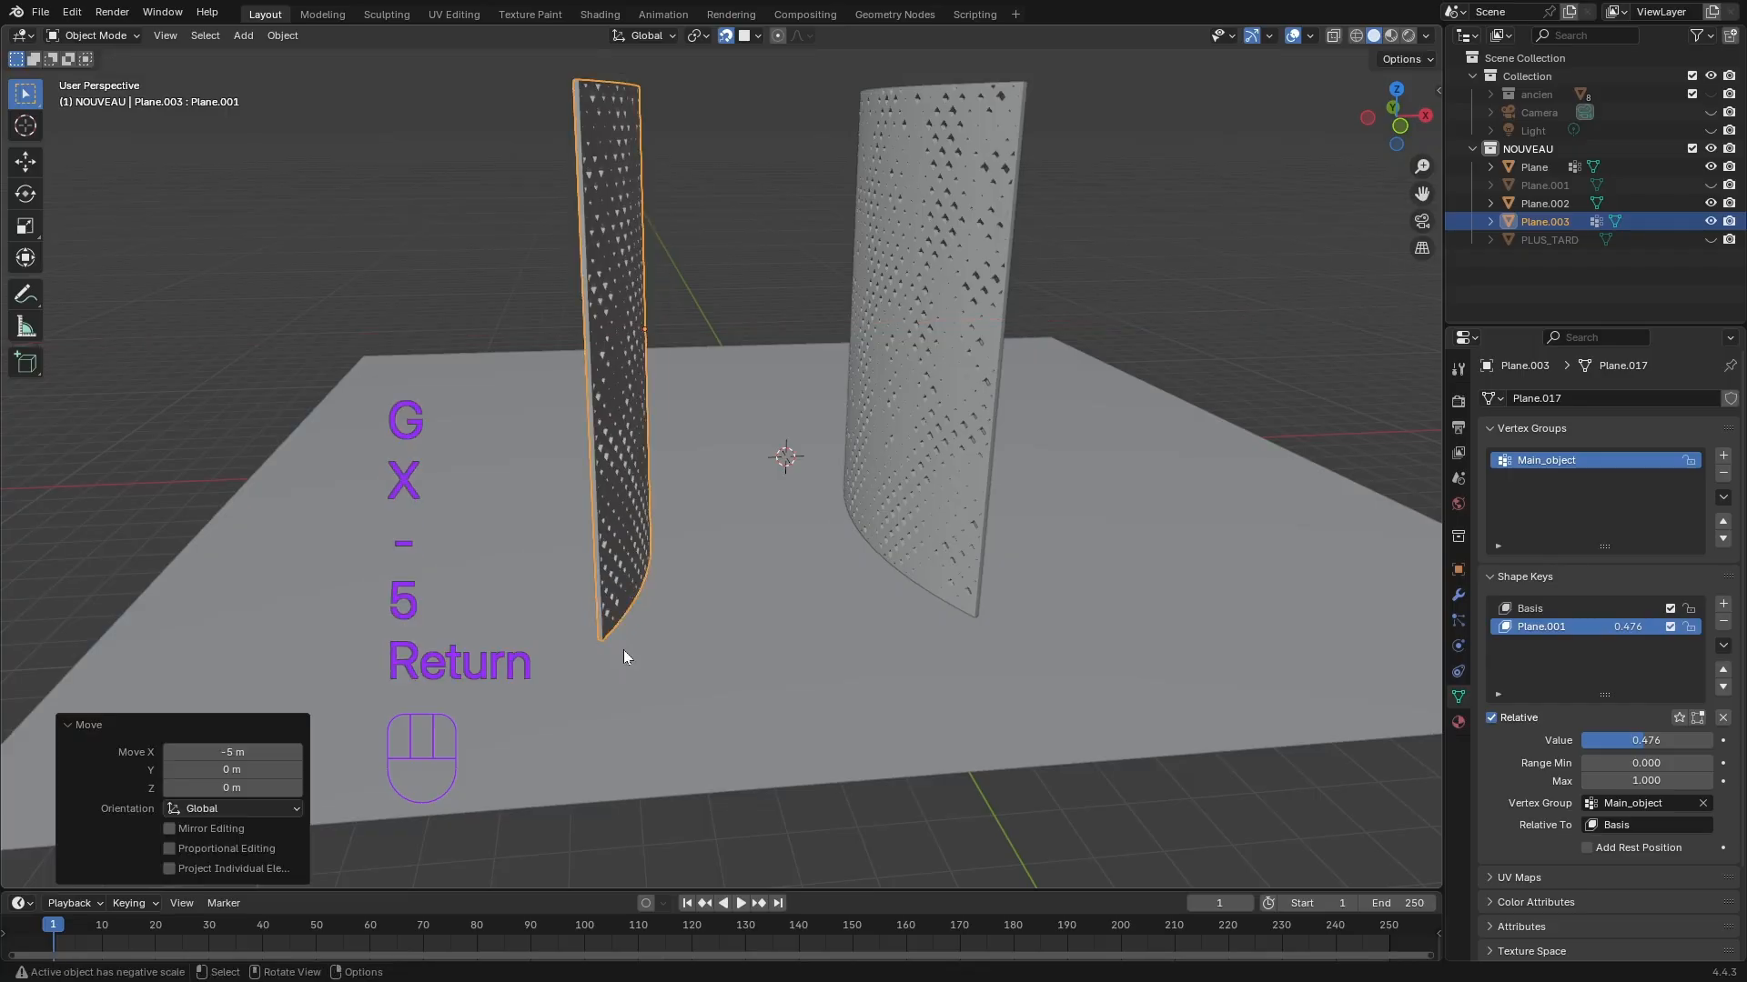
pyautogui.moveTo(774, 688); pyautogui.dragTo(768, 685, button='middle')
pyautogui.moveTo(586, 605); pyautogui.dragTo(713, 652, button='middle')
pyautogui.press('Escape')
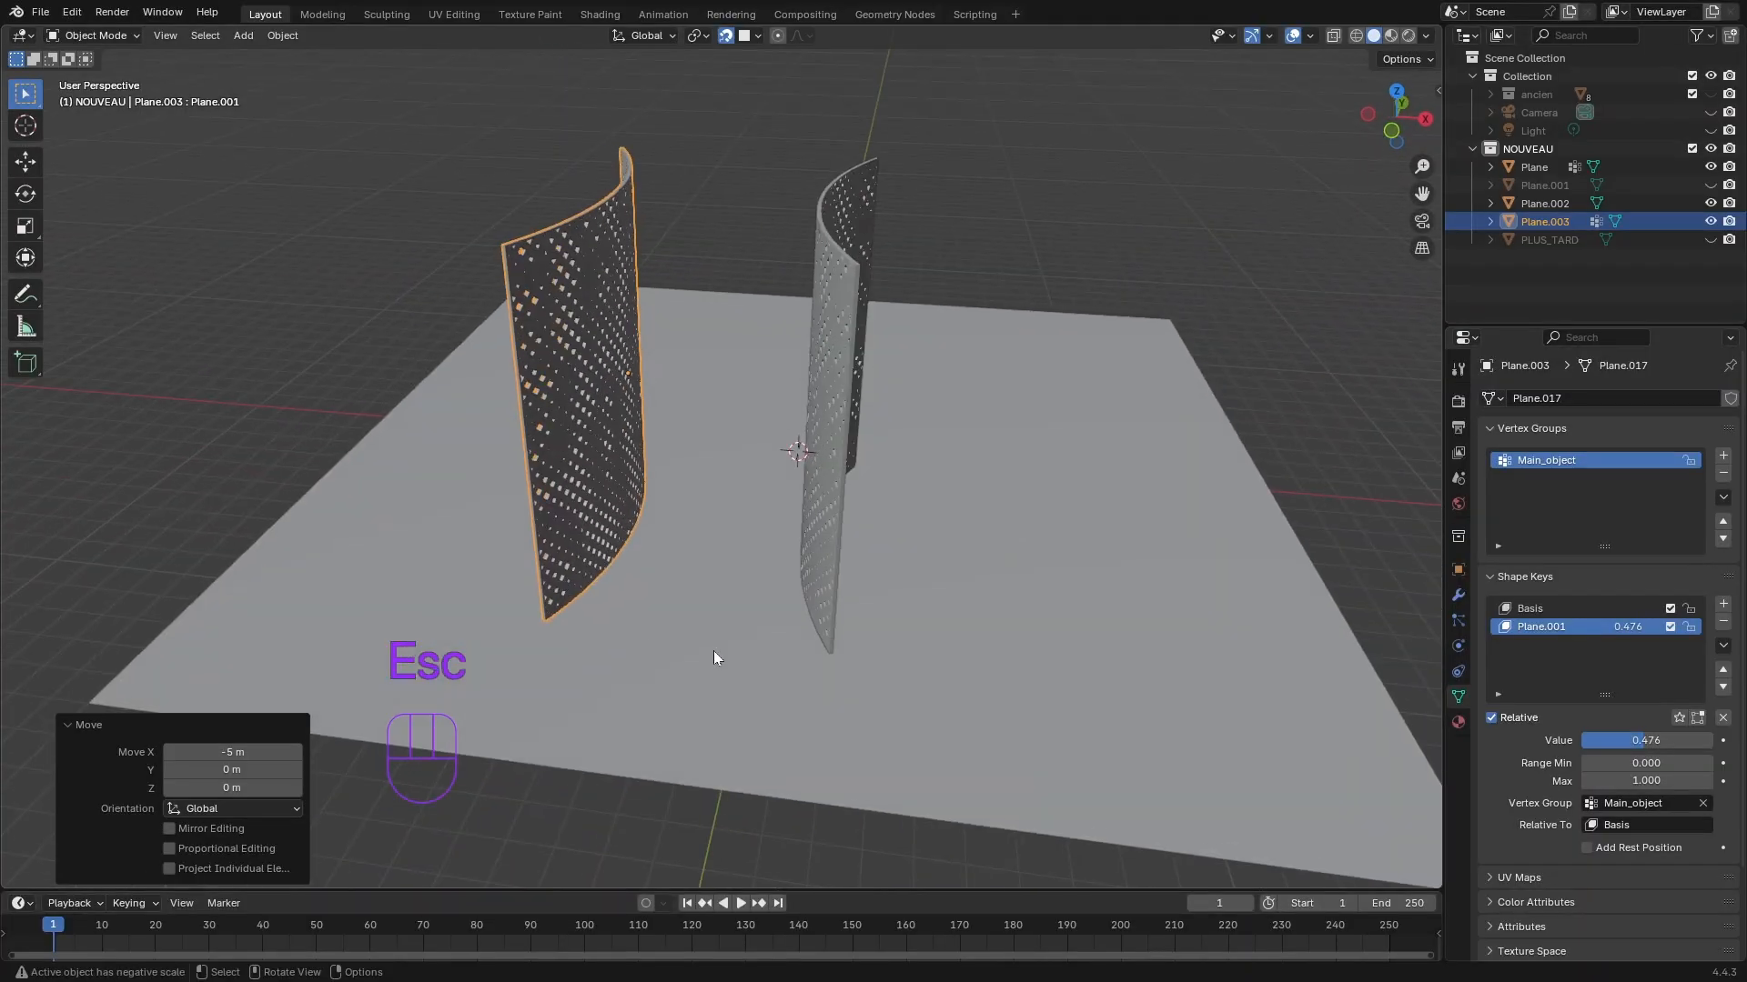
pyautogui.click(1264, 323)
# - Add a cube mesh and place it on the ground in front of the panels, about -2.43 m in X and -10.23 m in Y
pyautogui.moveTo(875, 603); pyautogui.dragTo(742, 588, button='middle')
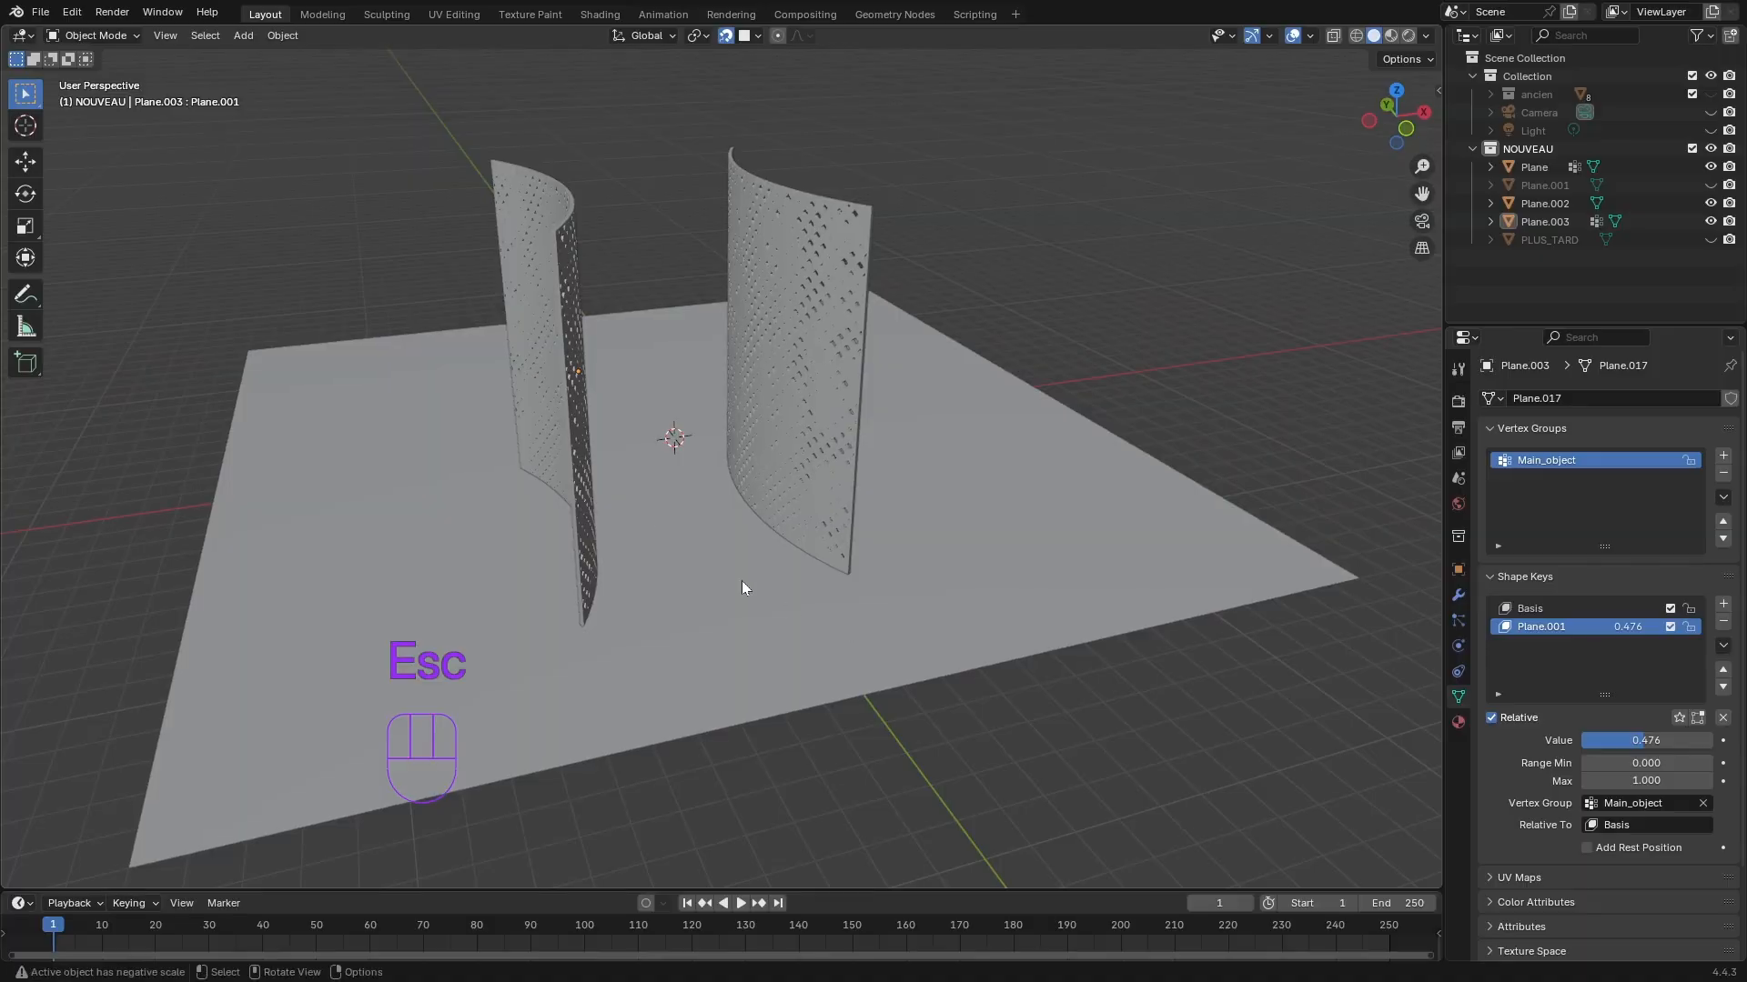
pyautogui.scroll(2, 742, 588)
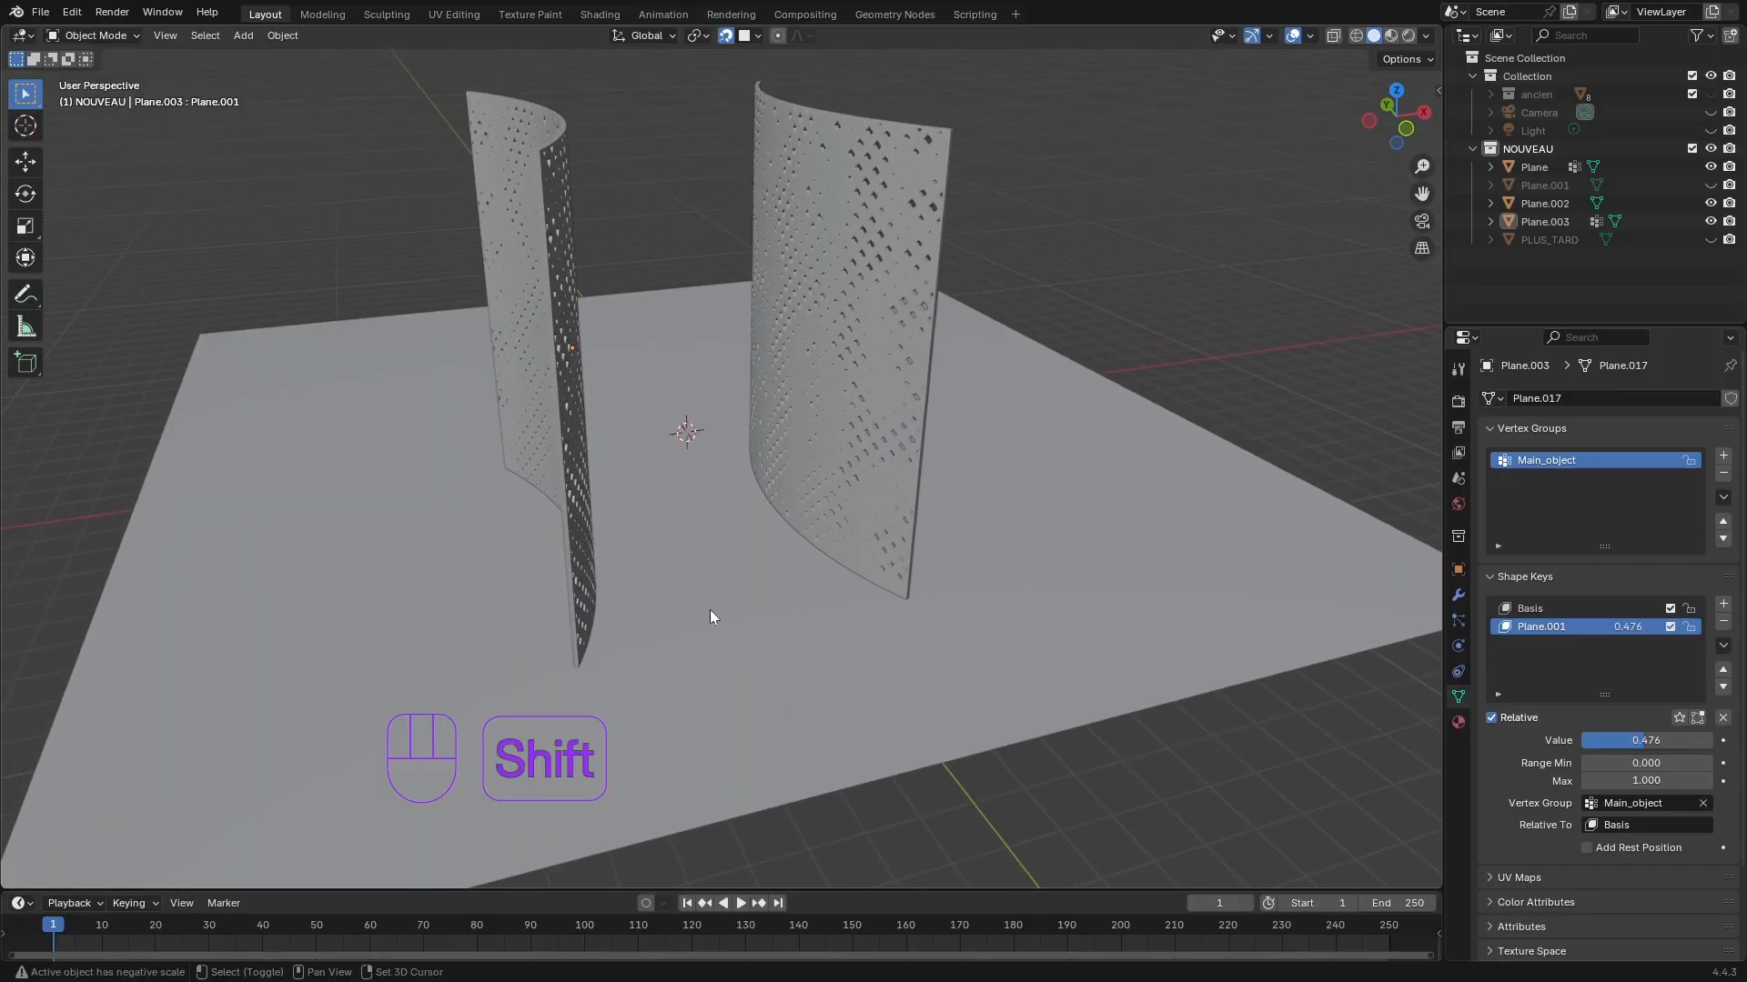
pyautogui.hotkey('shift', 'a')
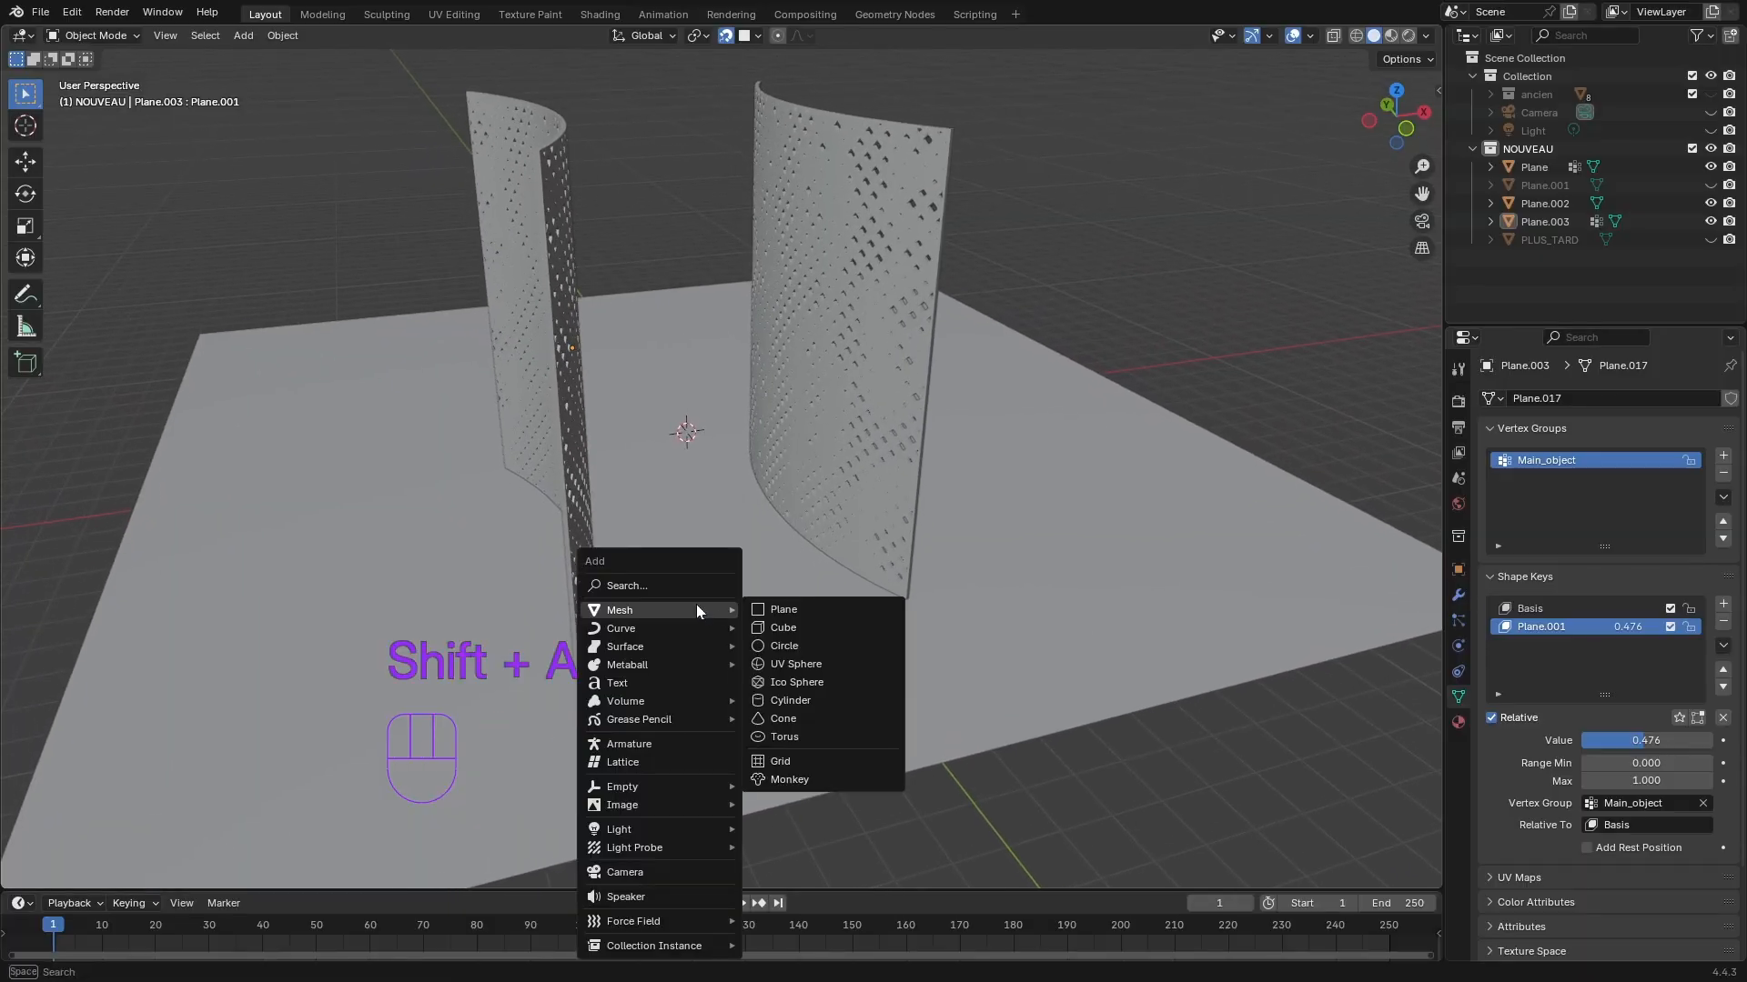
pyautogui.click(783, 628)
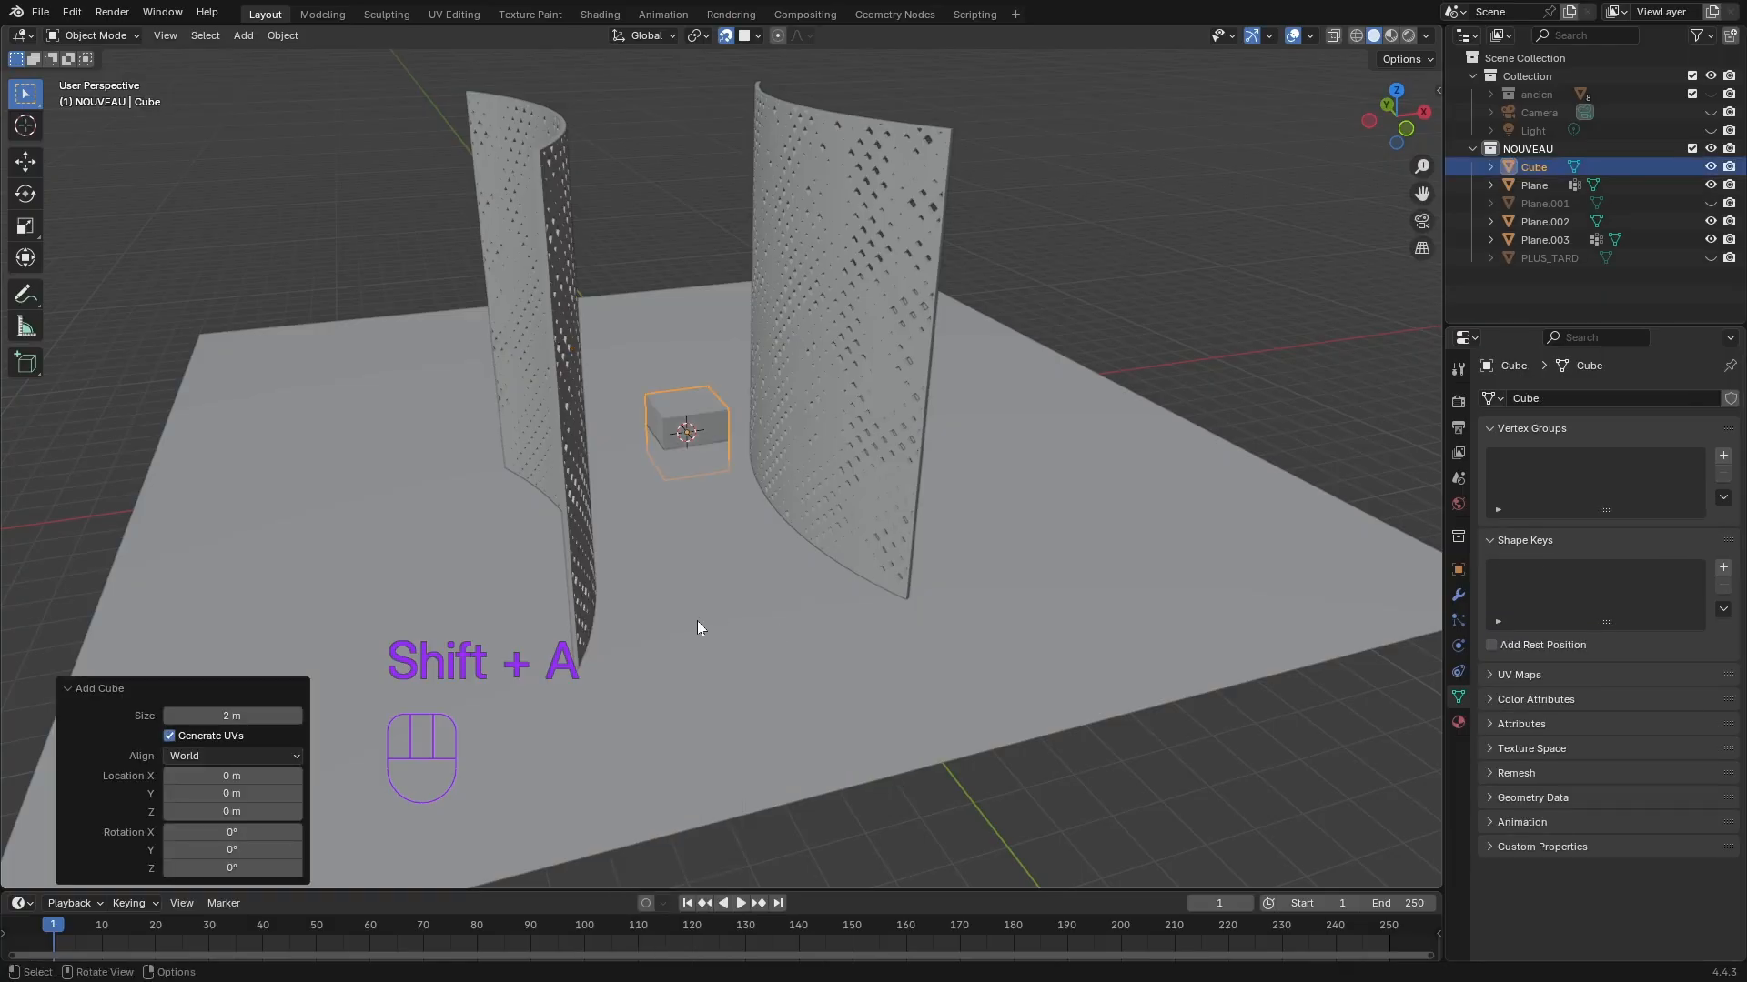
pyautogui.moveTo(697, 628); pyautogui.dragTo(702, 418, button='middle')
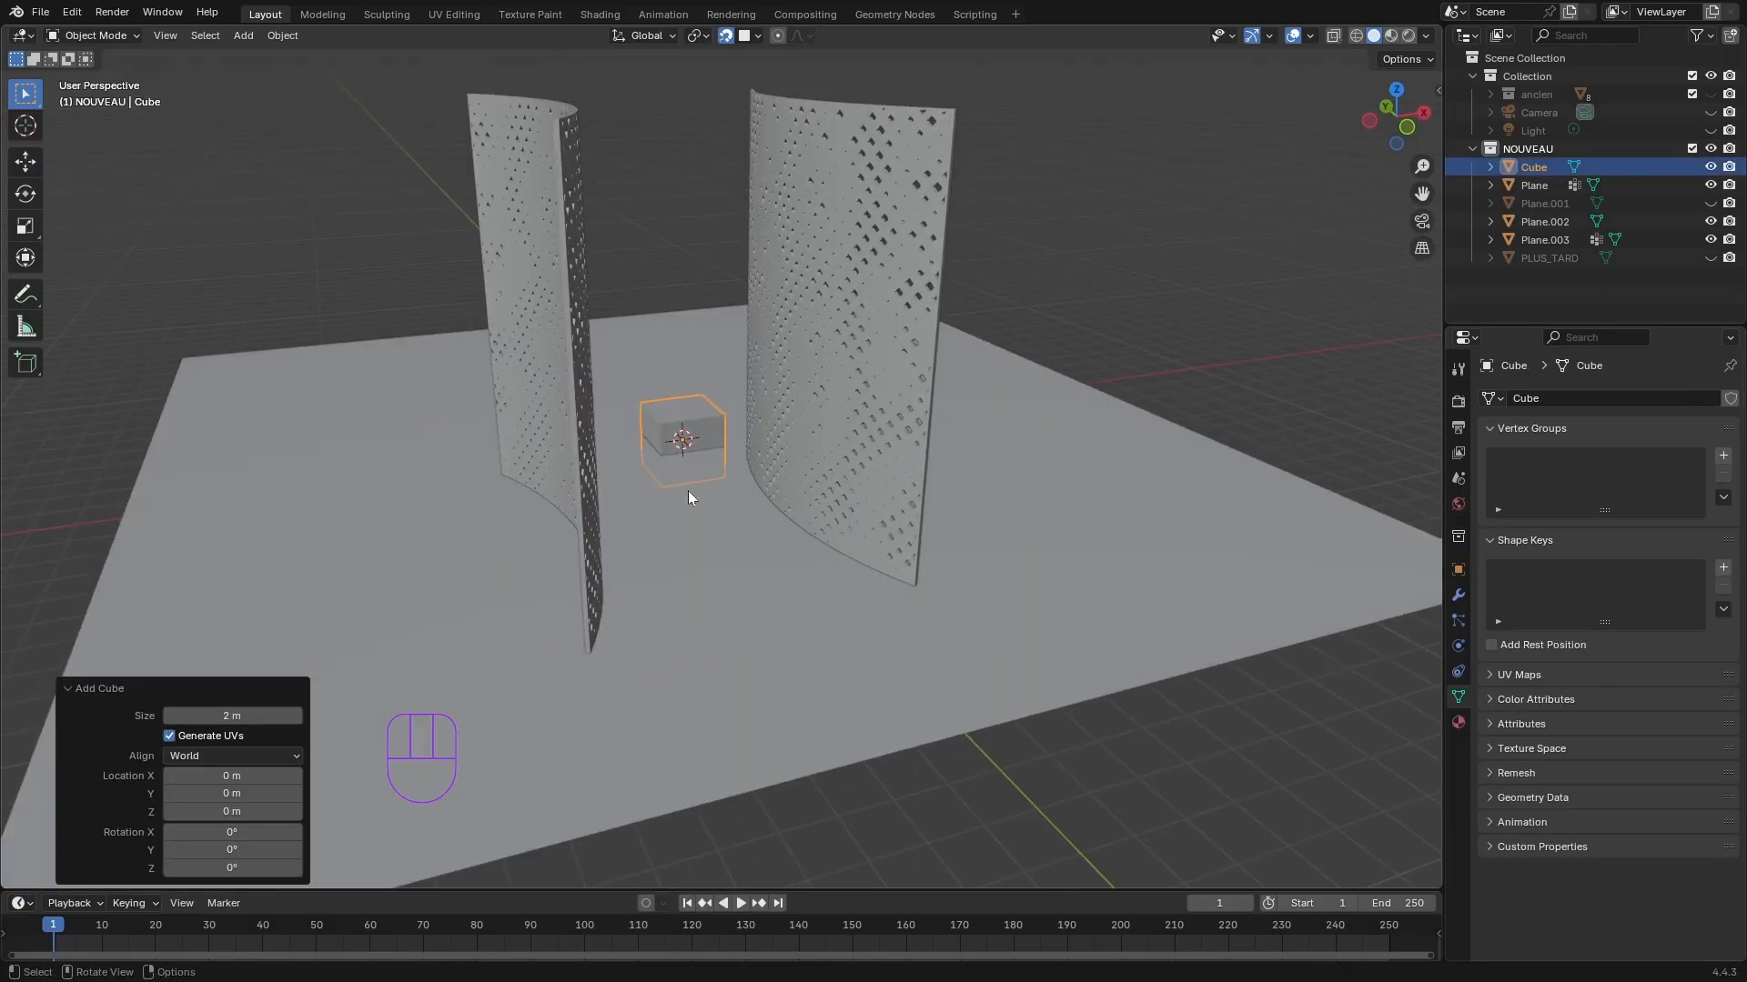
pyautogui.press('g')
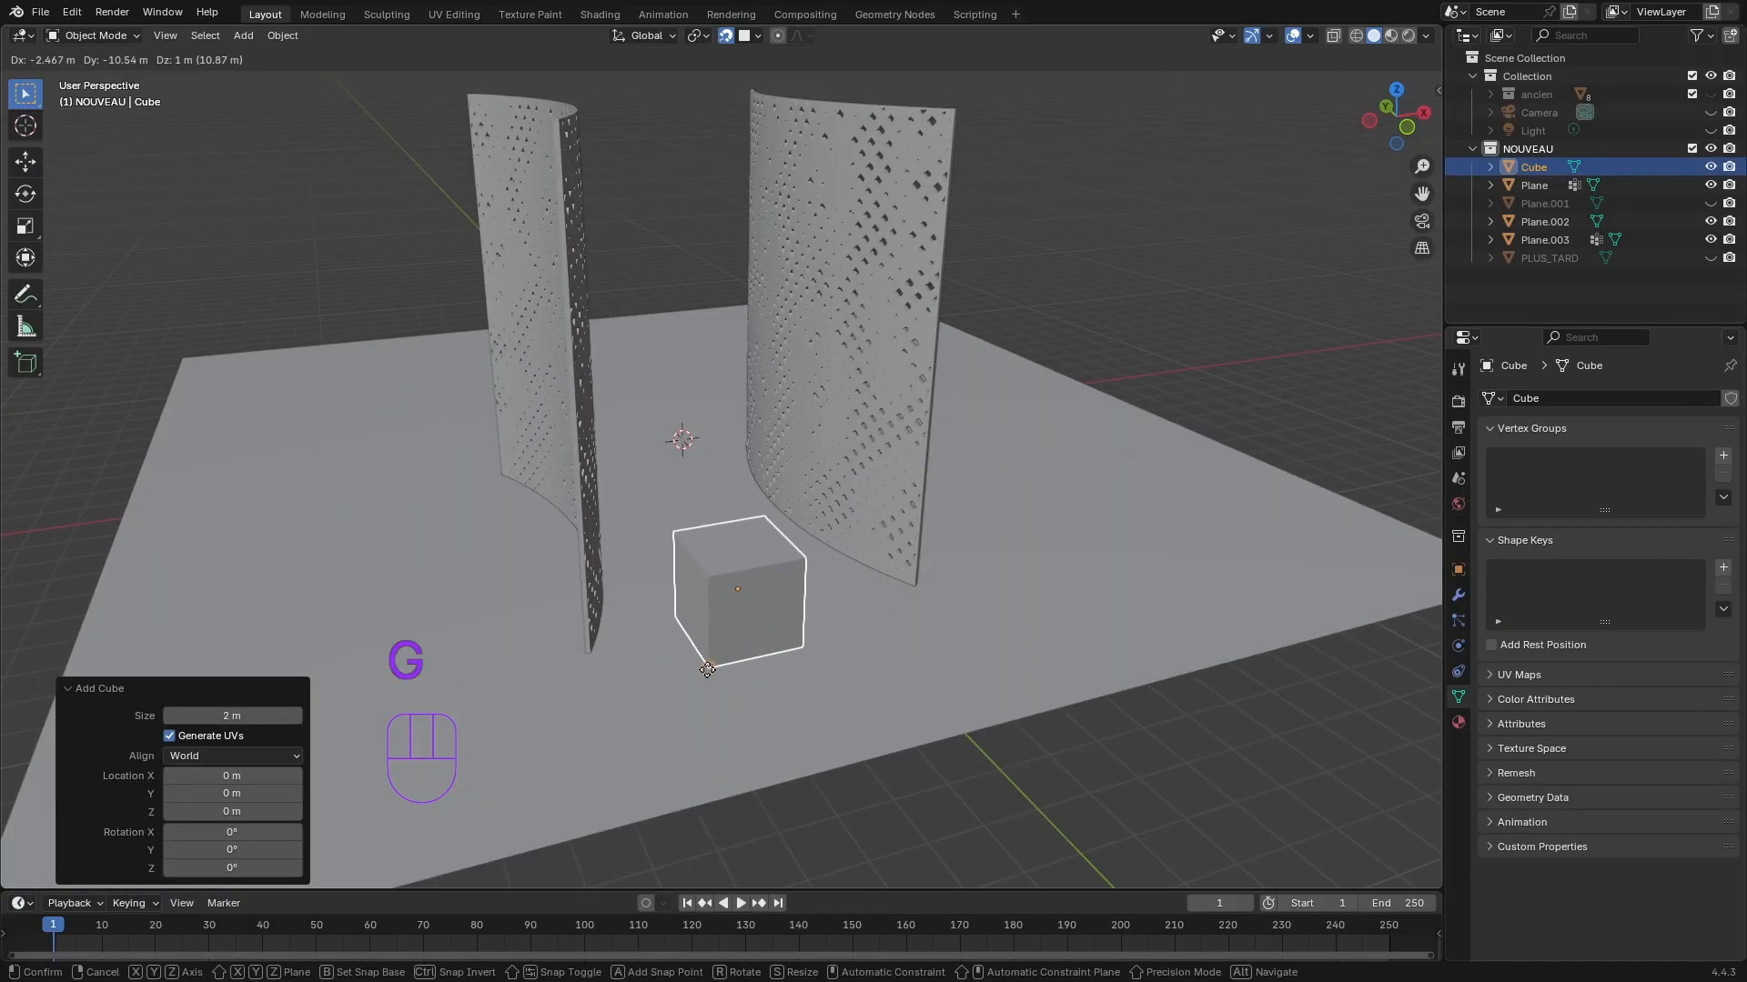
pyautogui.click(705, 663)
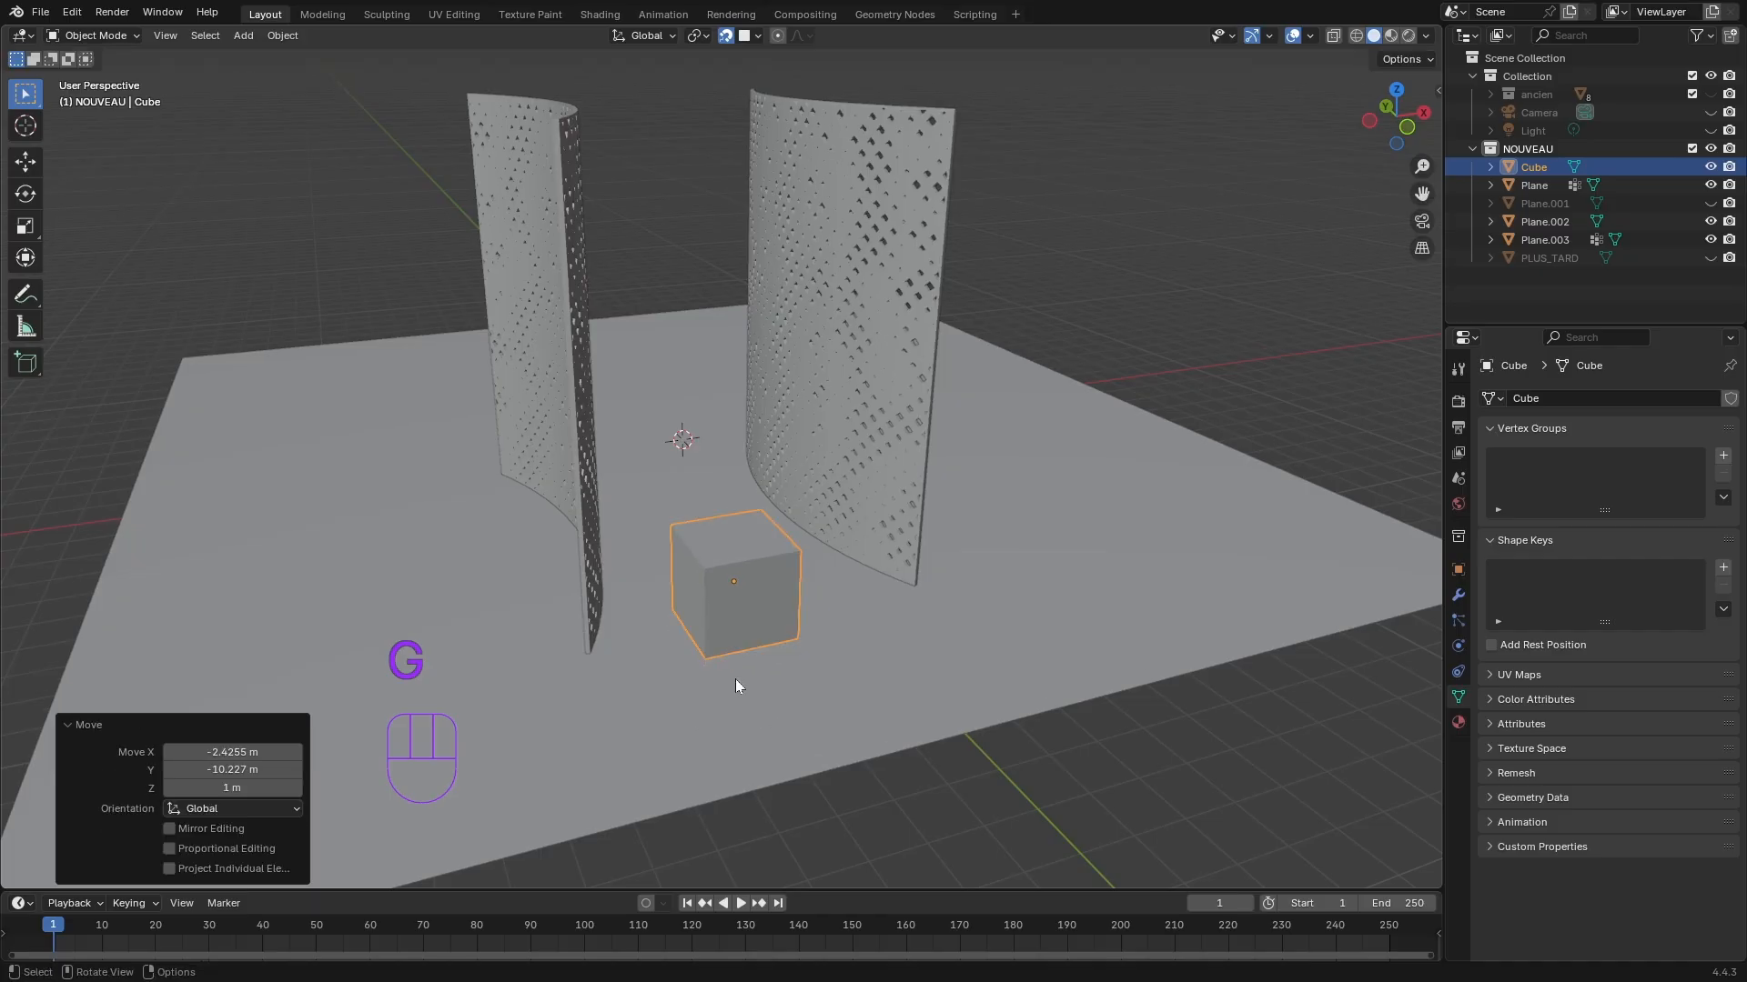
# - Set the cube's dimensions to 10 m in X, 0.3 m in Y and 0.18 m in Z
pyautogui.scroll(1, 734, 675)
pyautogui.keyDown('shift'); pyautogui.moveTo(757, 744); pyautogui.dragTo(752, 689, button='middle'); pyautogui.keyUp('shift')
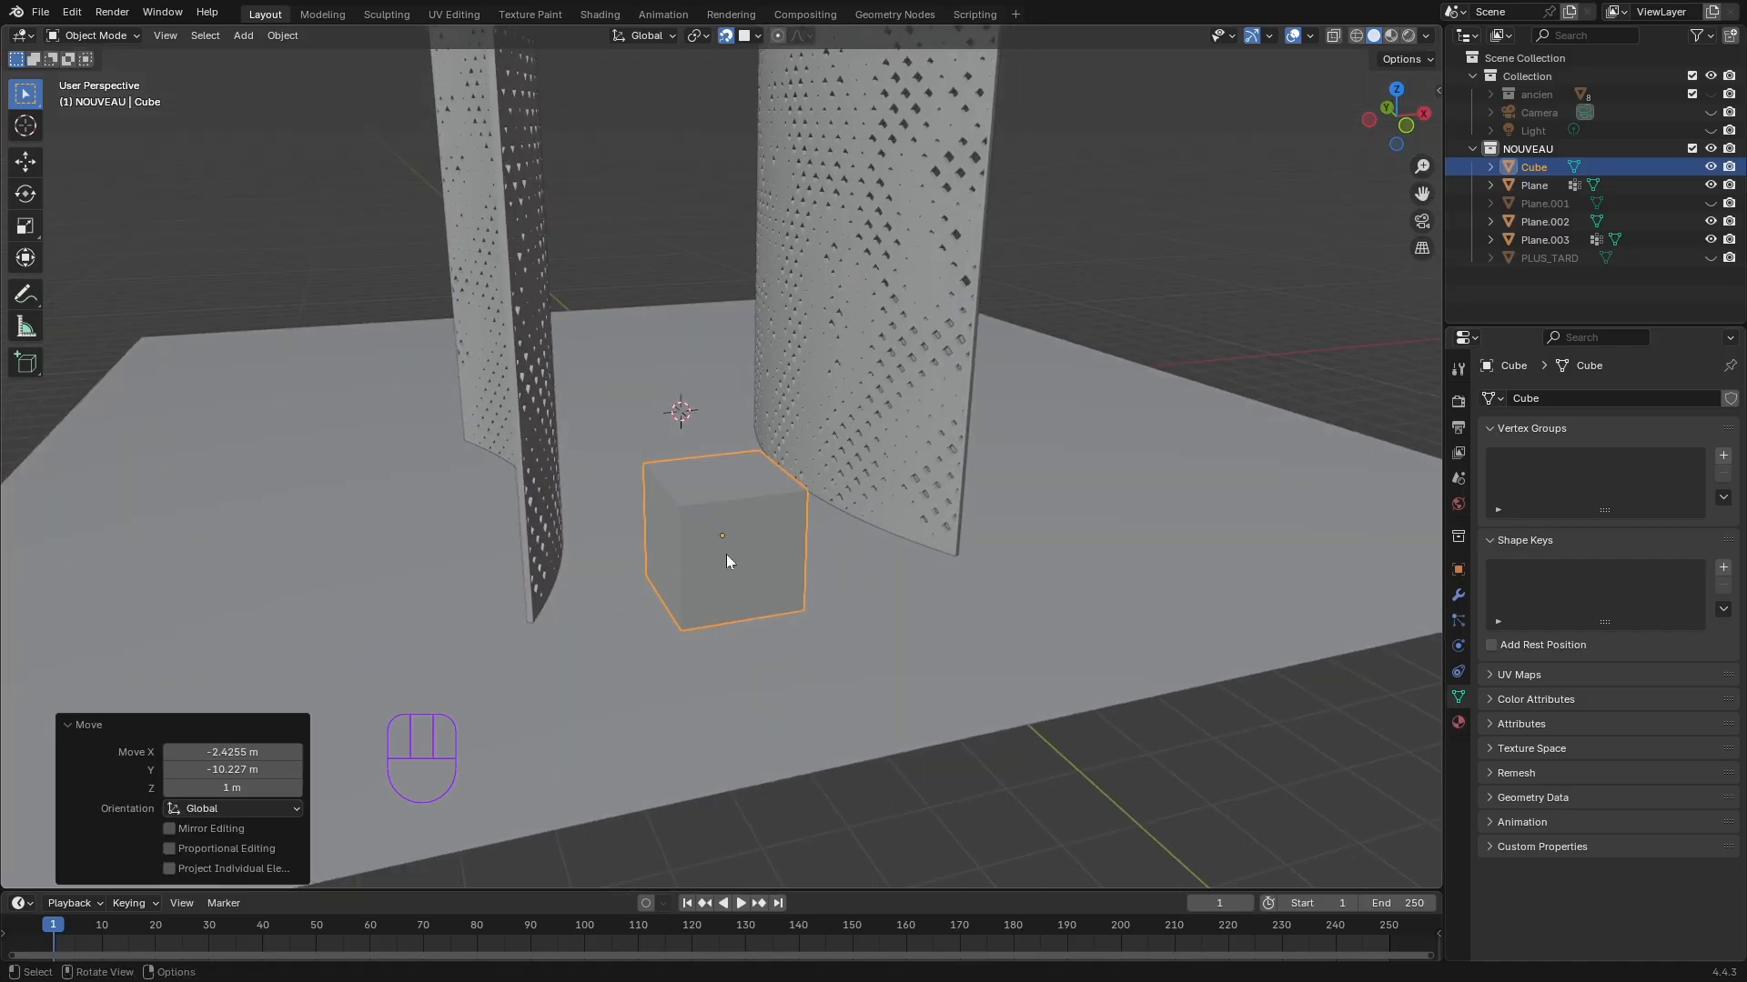
pyautogui.click(1259, 332)
pyautogui.click(666, 592)
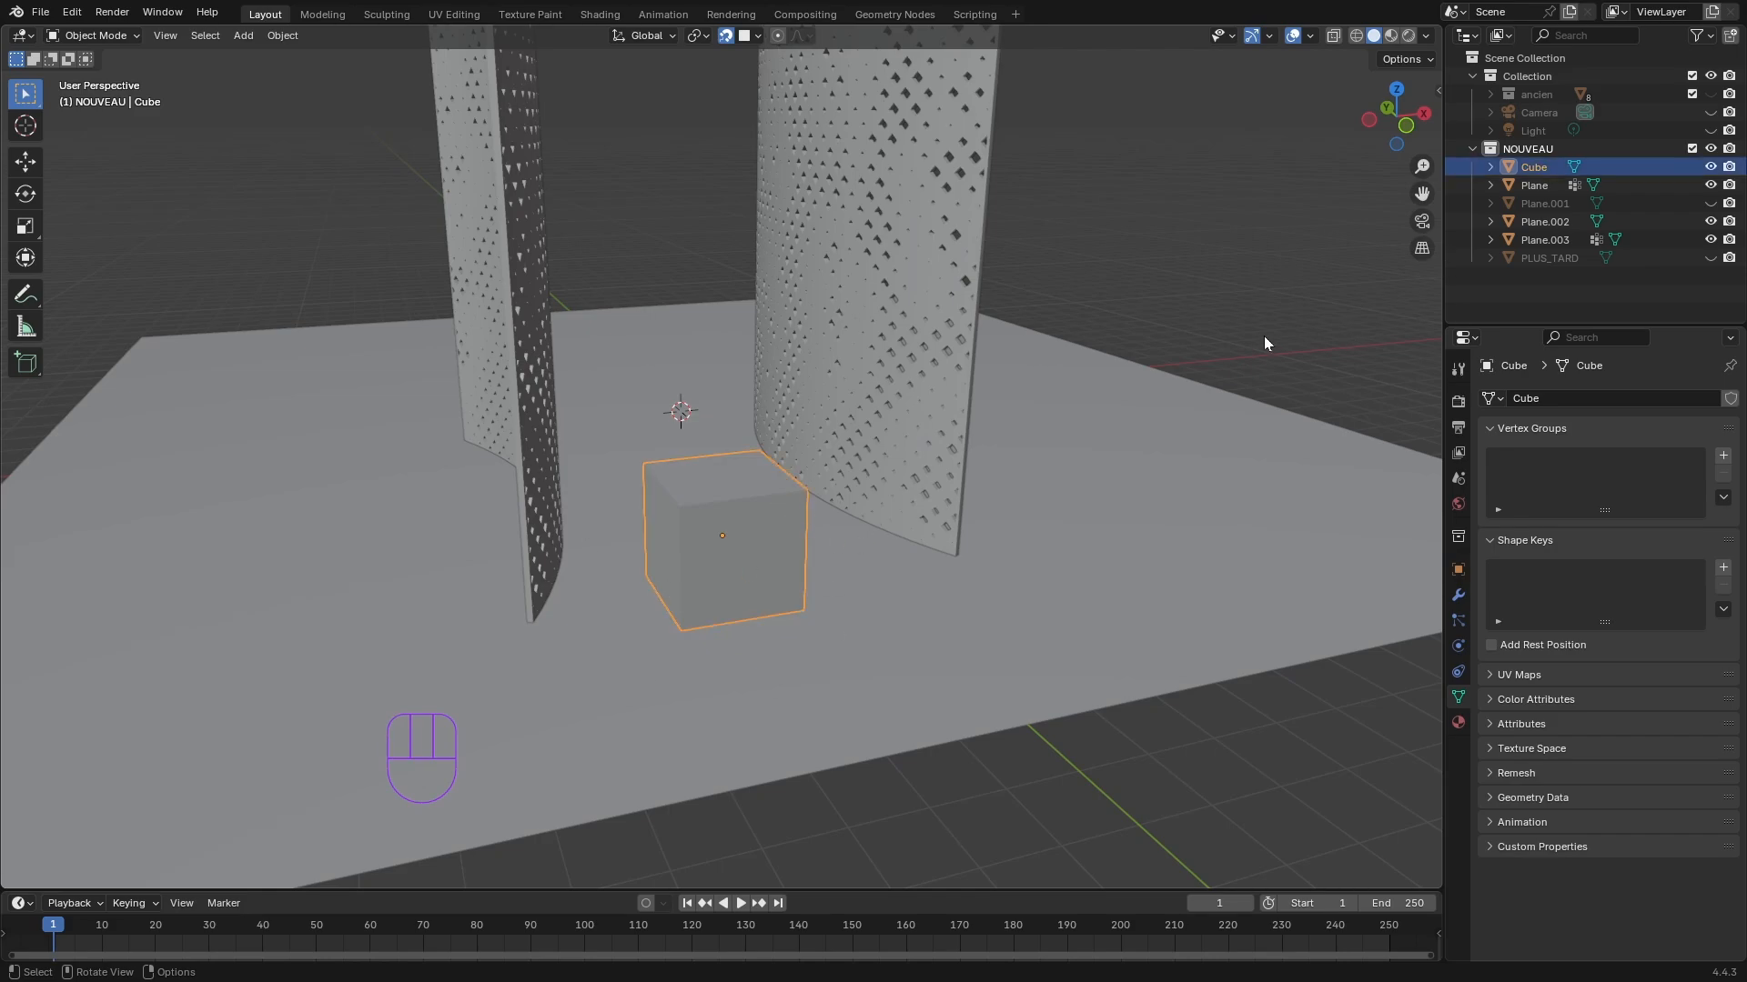
pyautogui.press('n')
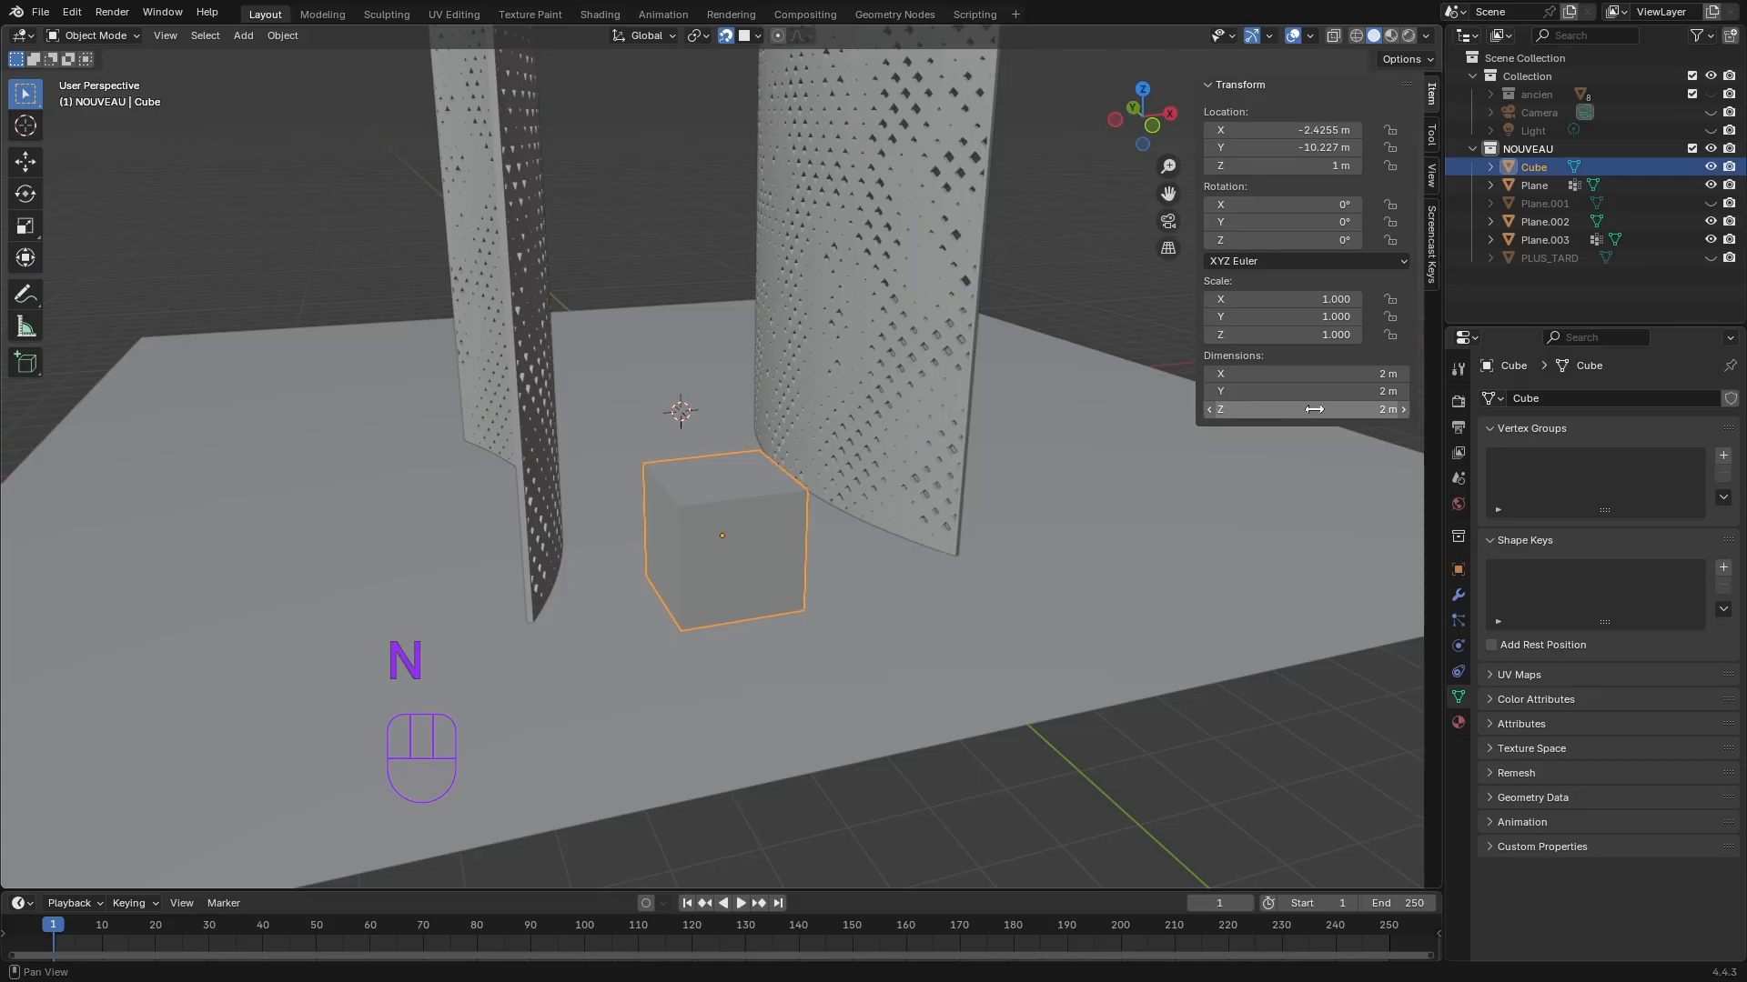
pyautogui.click(1319, 374)
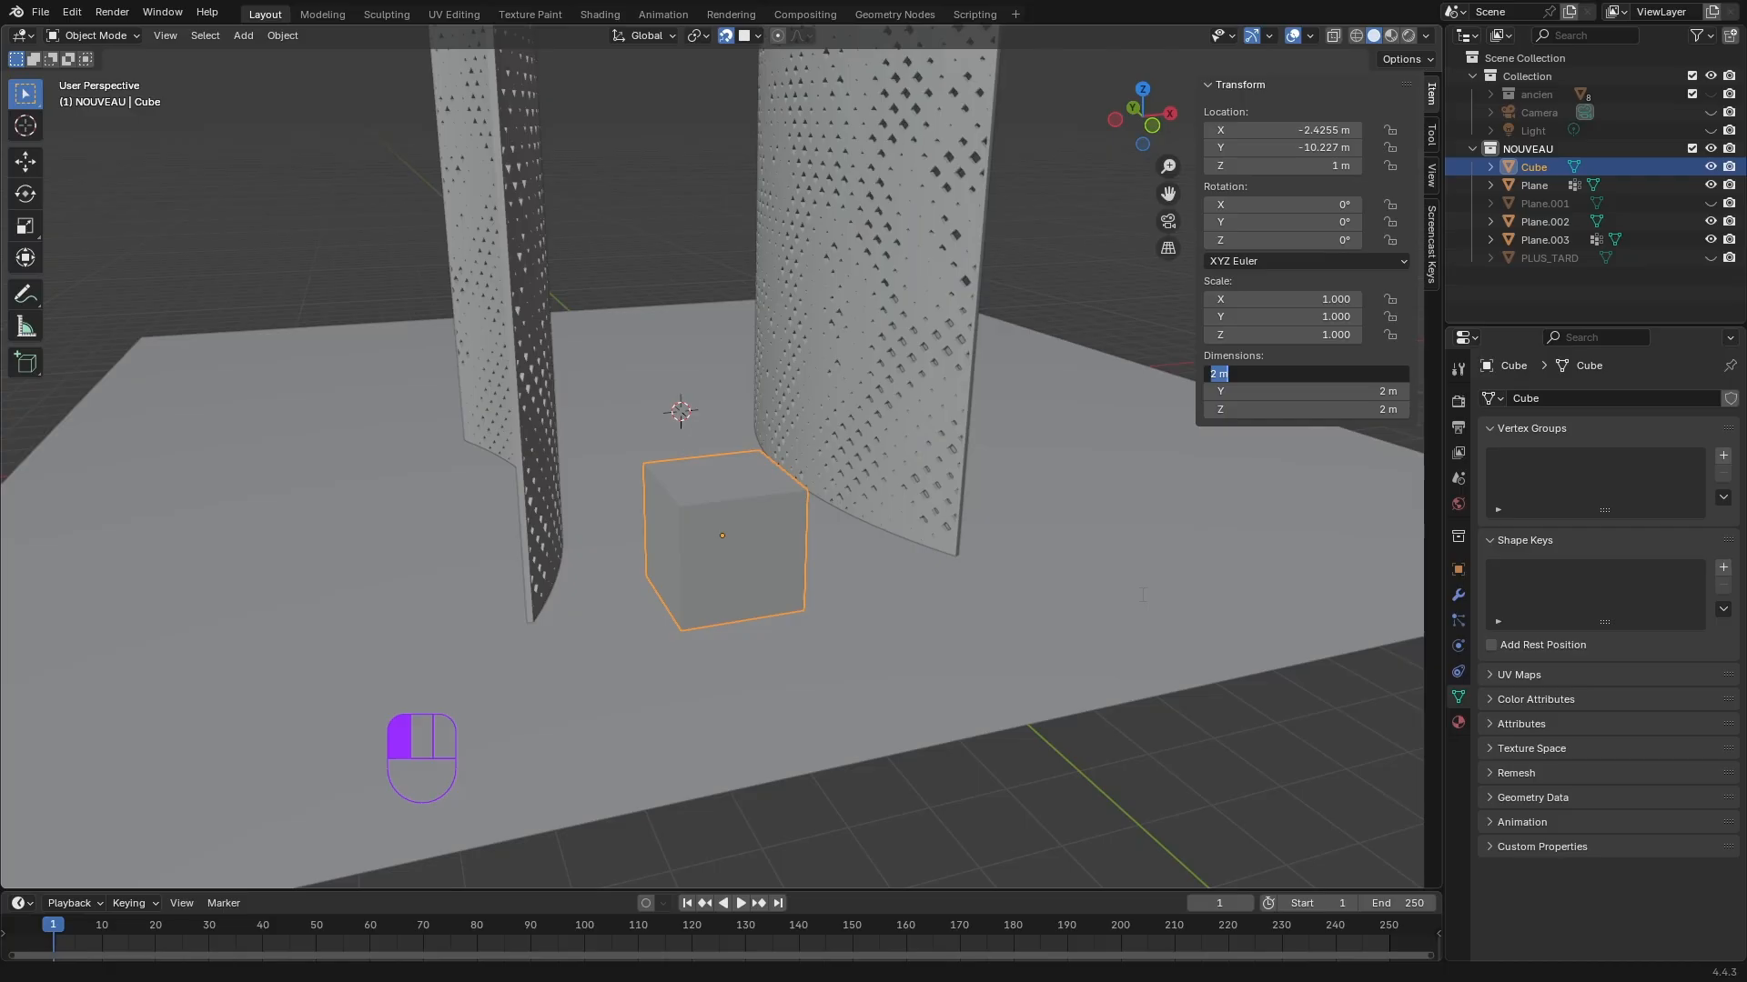
pyautogui.press('Return')
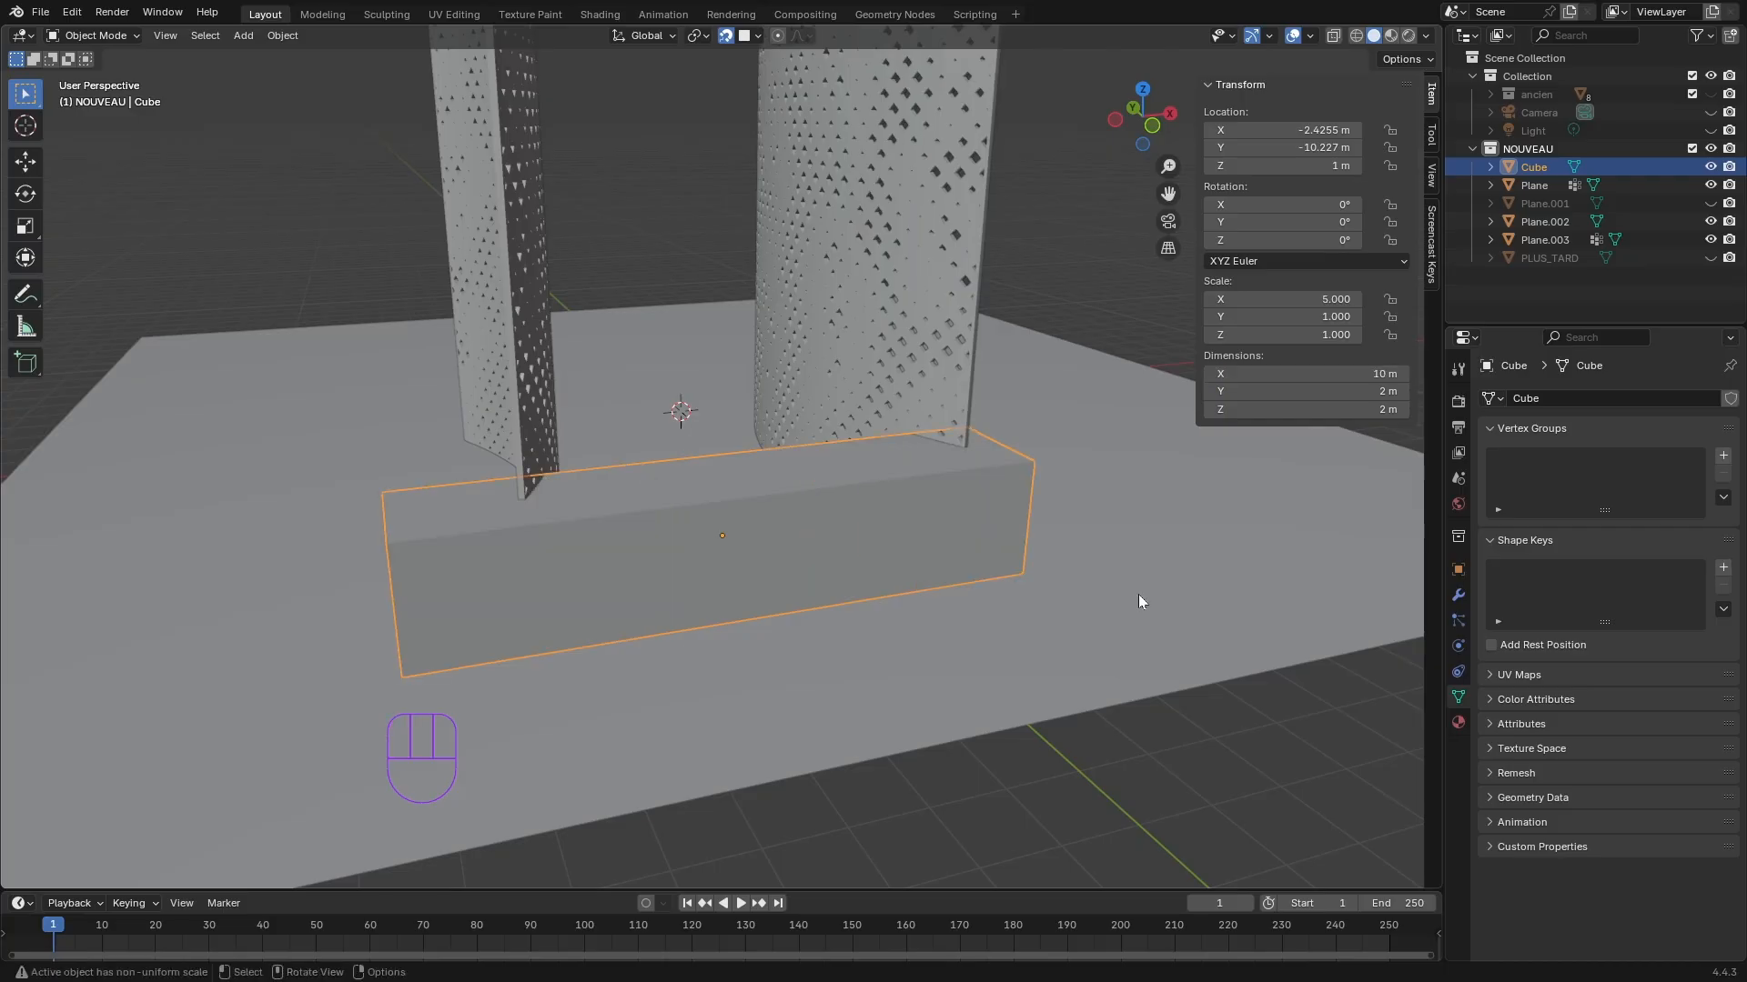
pyautogui.moveTo(1139, 594); pyautogui.dragTo(1024, 678, button='middle')
pyautogui.click(1289, 393)
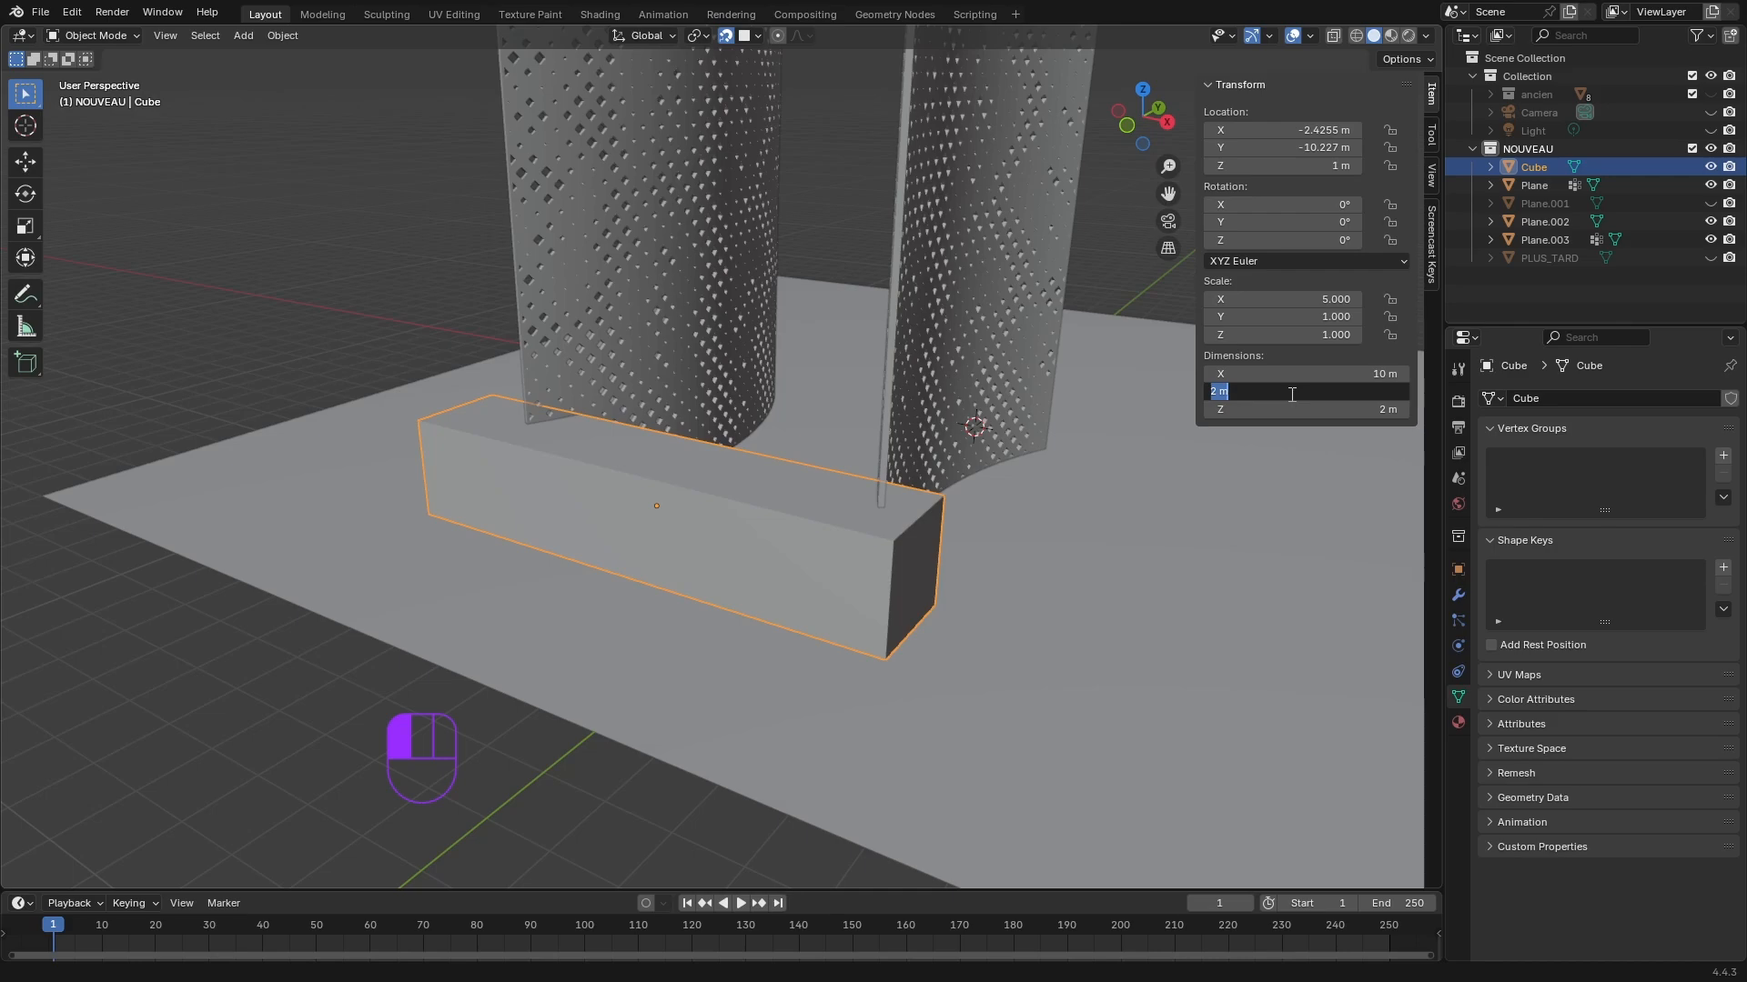
pyautogui.write('0.3')
pyautogui.press('Return')
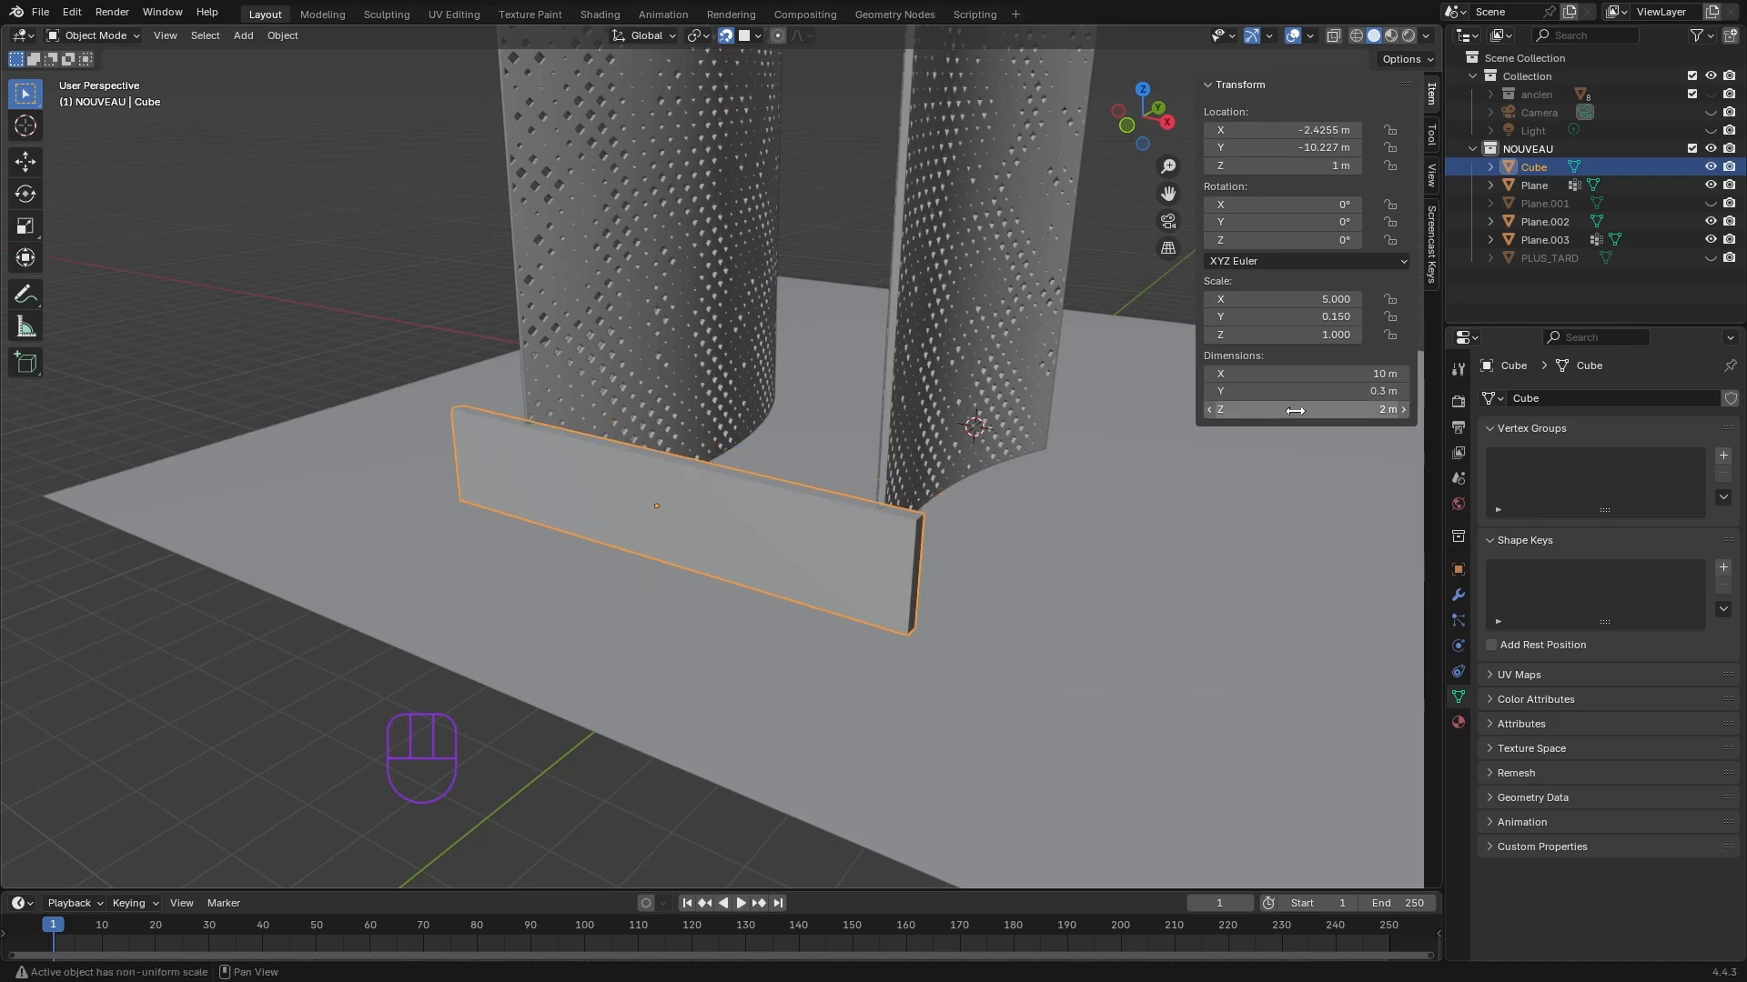
pyautogui.click(1297, 410)
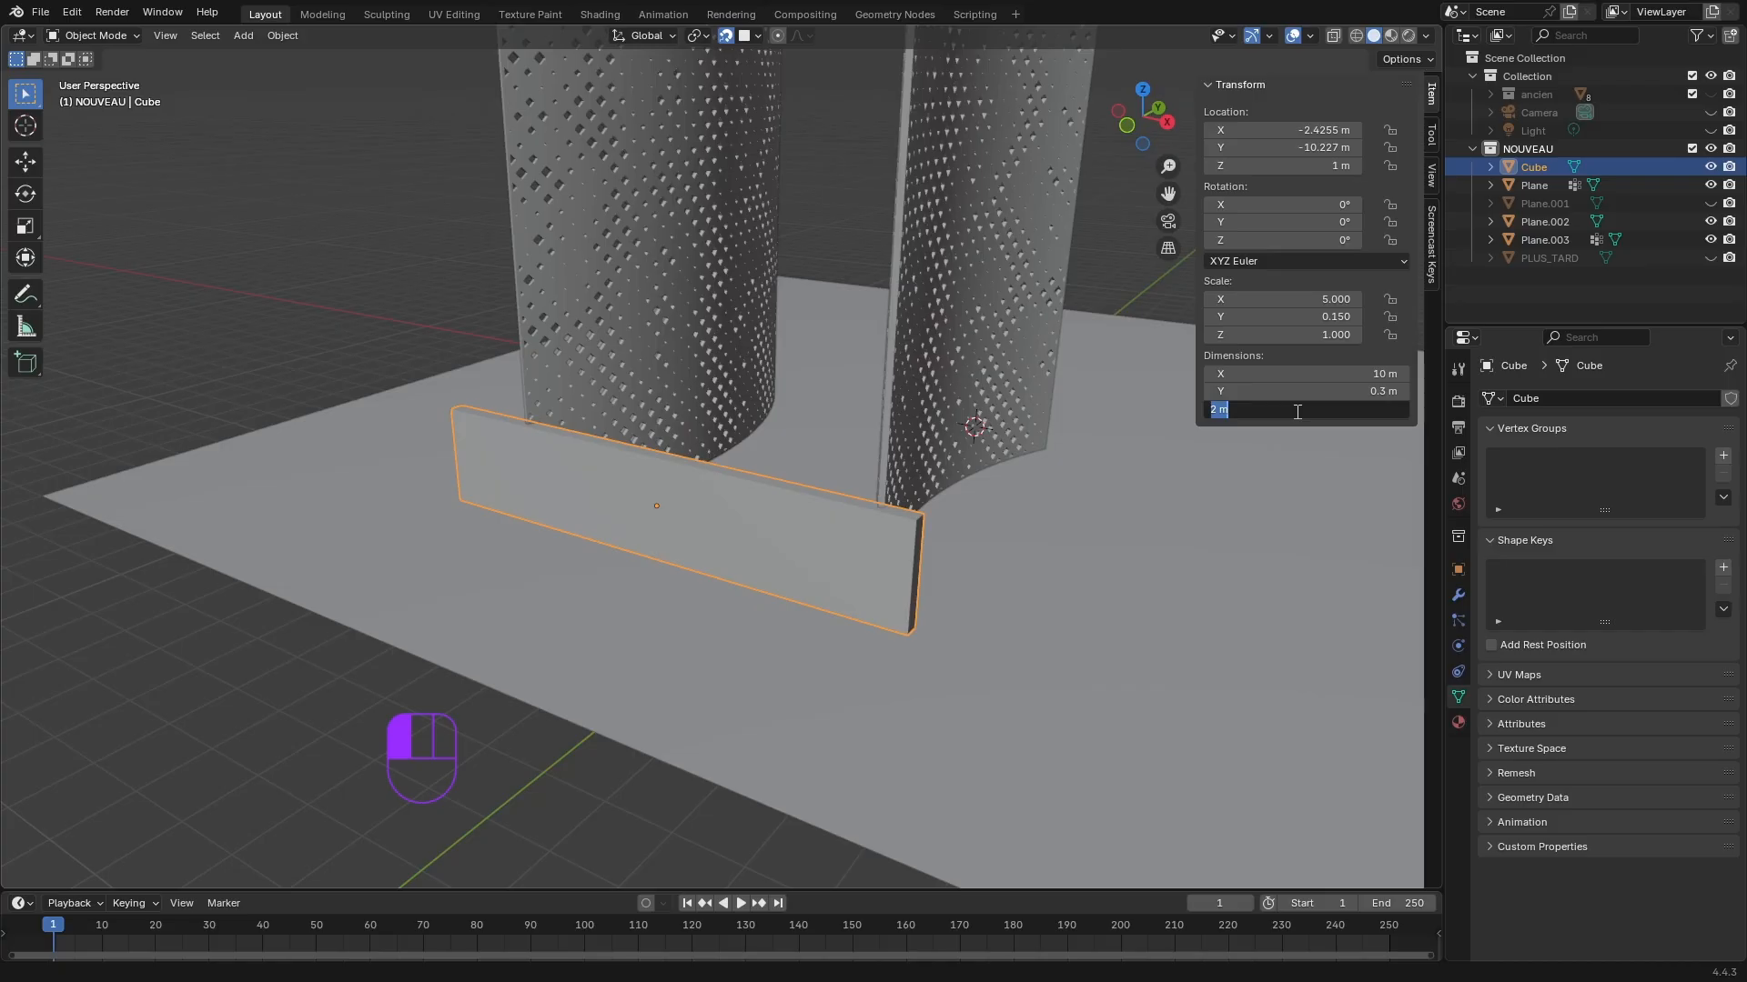
pyautogui.write('0.18')
pyautogui.press('Return')
# - Lower the thin bar about 0.91 m onto the ground plane, shifting it about 0.65 m in X and 0.39 m in Y
pyautogui.moveTo(1269, 479); pyautogui.dragTo(790, 685, button='middle')
pyautogui.keyDown('shift'); pyautogui.moveTo(844, 670); pyautogui.dragTo(773, 687, button='middle'); pyautogui.keyUp('shift')
pyautogui.scroll(3, 809, 621)
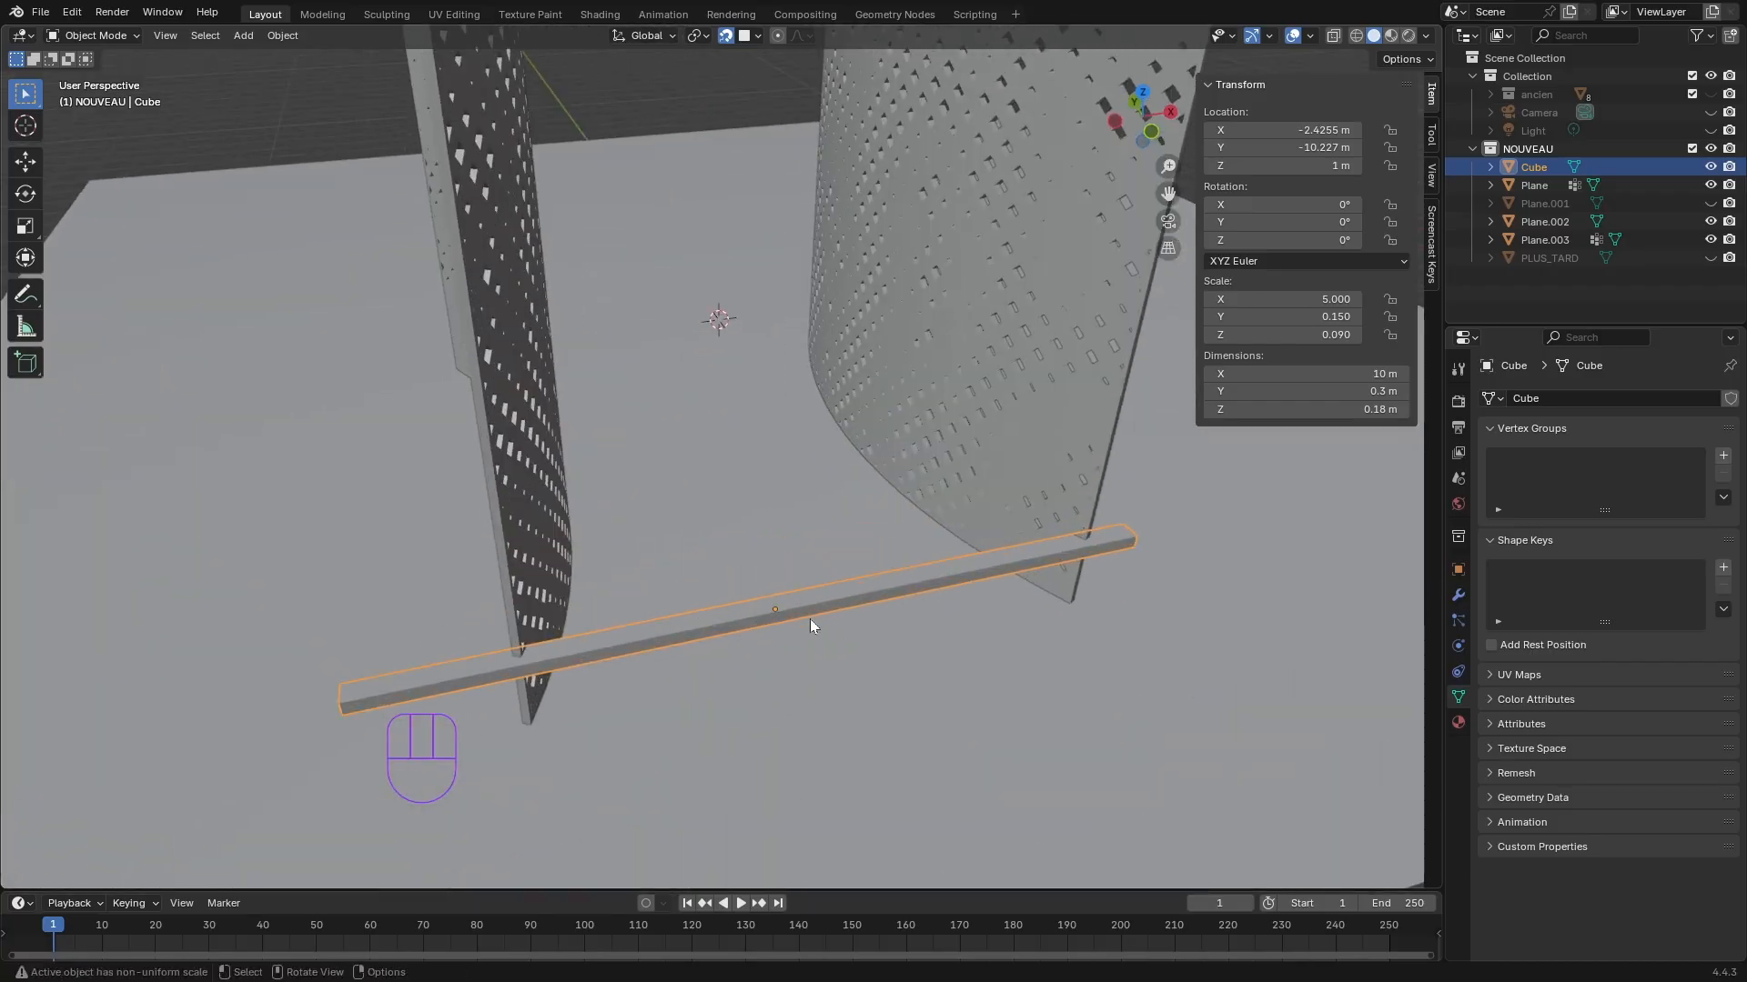
pyautogui.moveTo(810, 619)
pyautogui.mouseDown(button='middle')
pyautogui.moveTo(858, 602)
pyautogui.moveTo(843, 614)
pyautogui.mouseUp(button='middle')
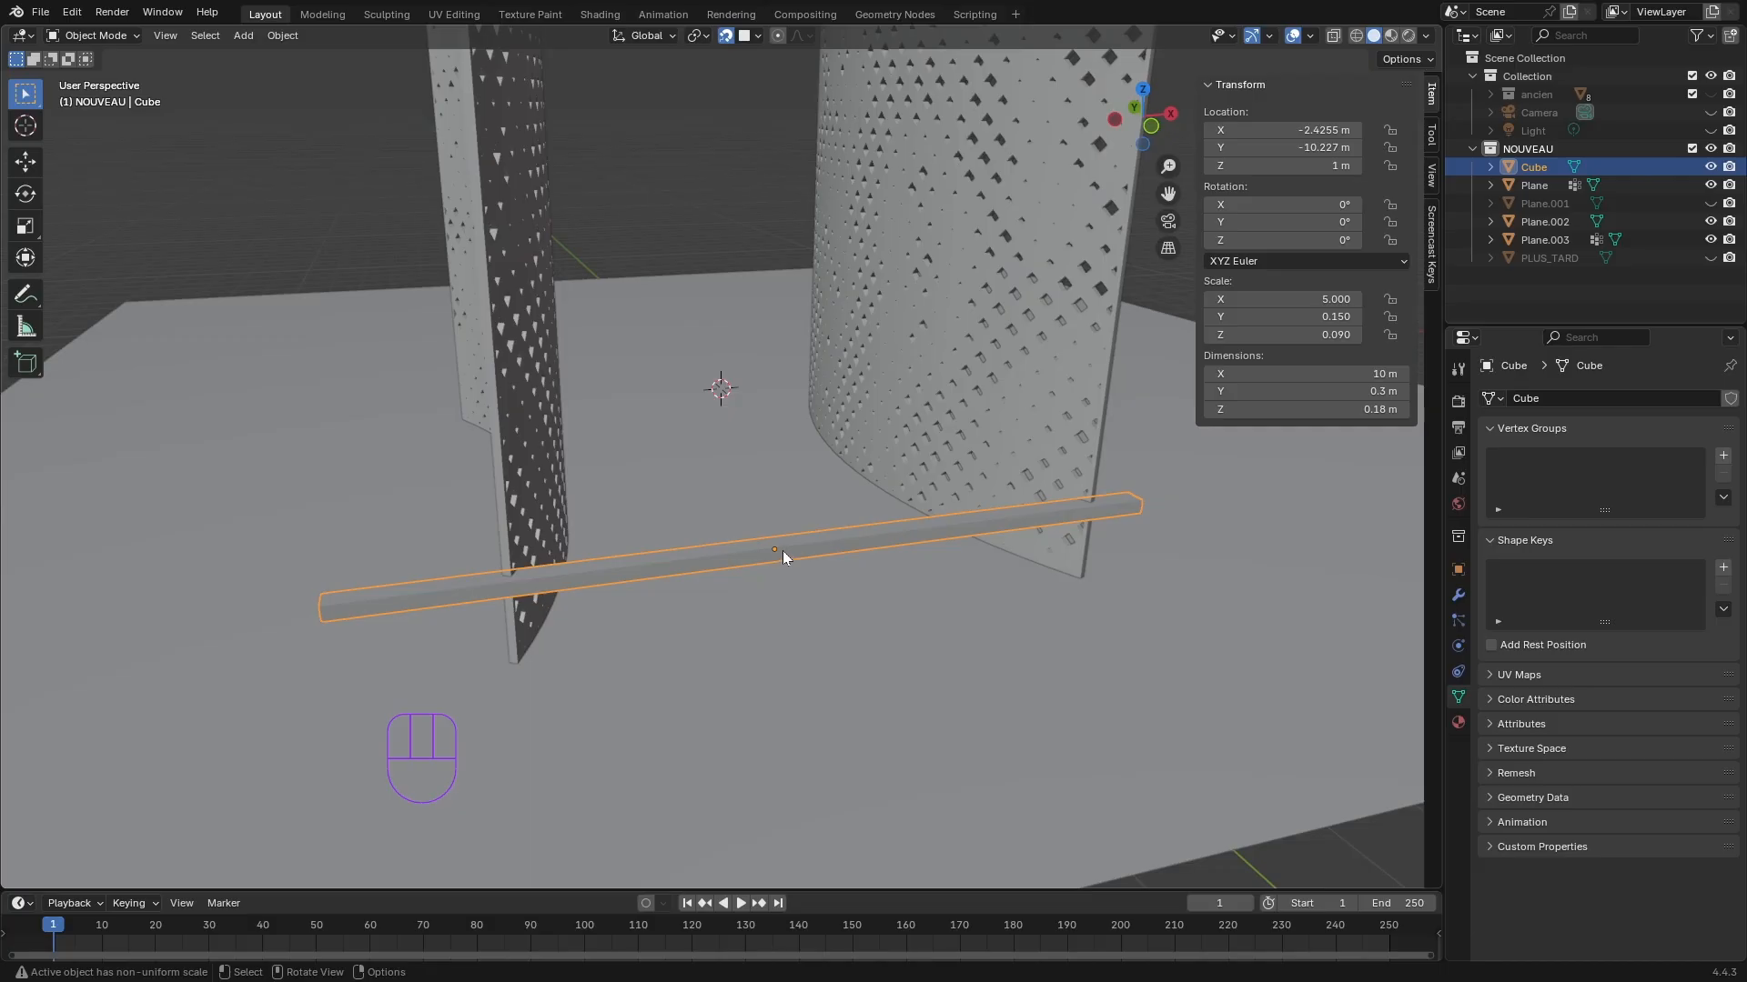
pyautogui.press('g')
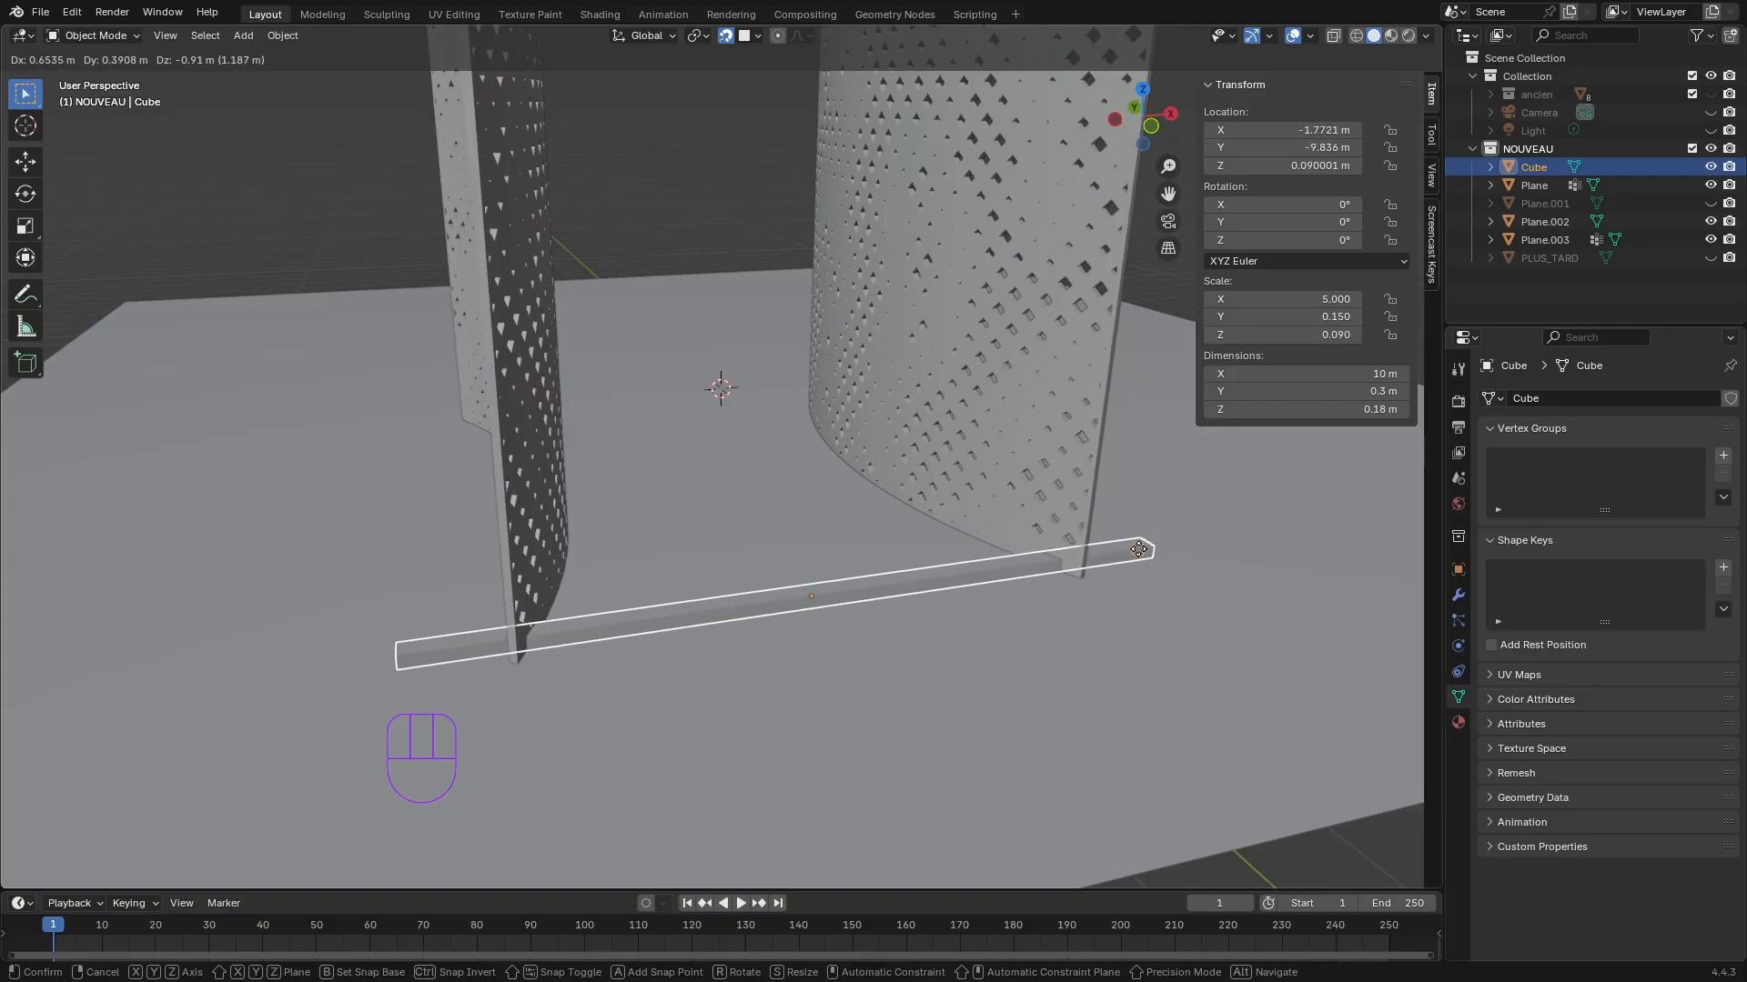
pyautogui.click(1139, 551)
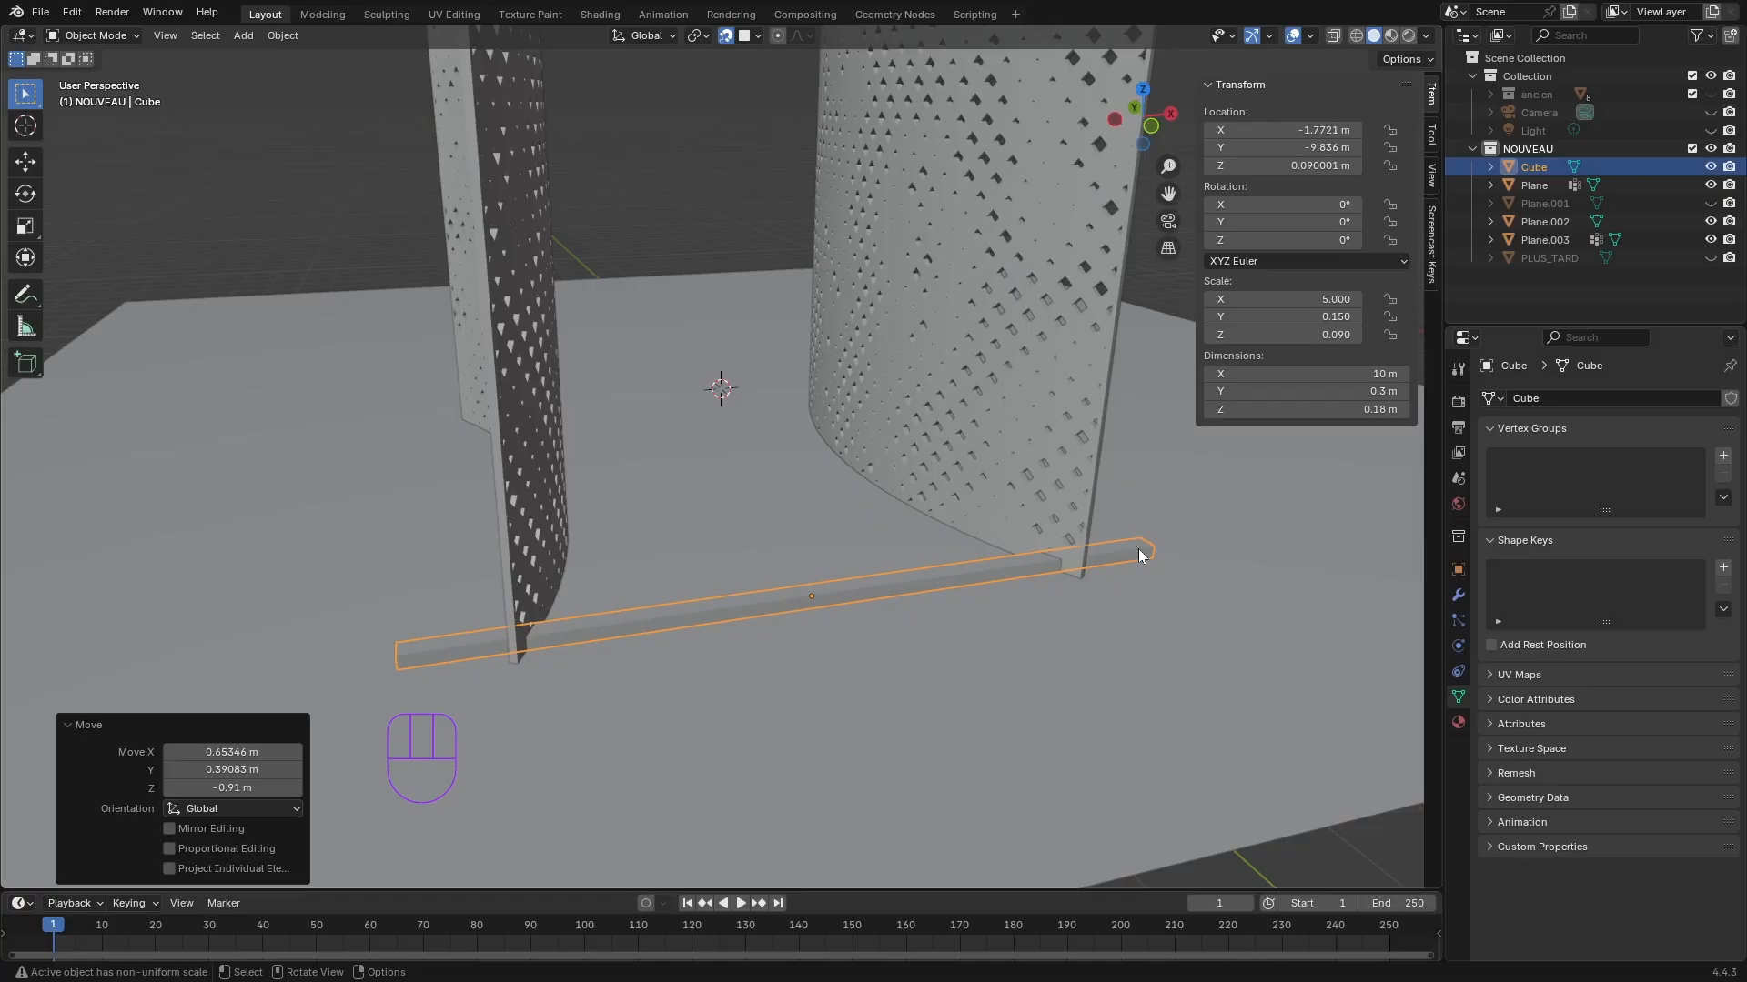
# - Apply the scale of the bar in front of the panels
pyautogui.moveTo(553, 676); pyautogui.dragTo(389, 615, button='middle')
pyautogui.scroll(-1, 391, 611)
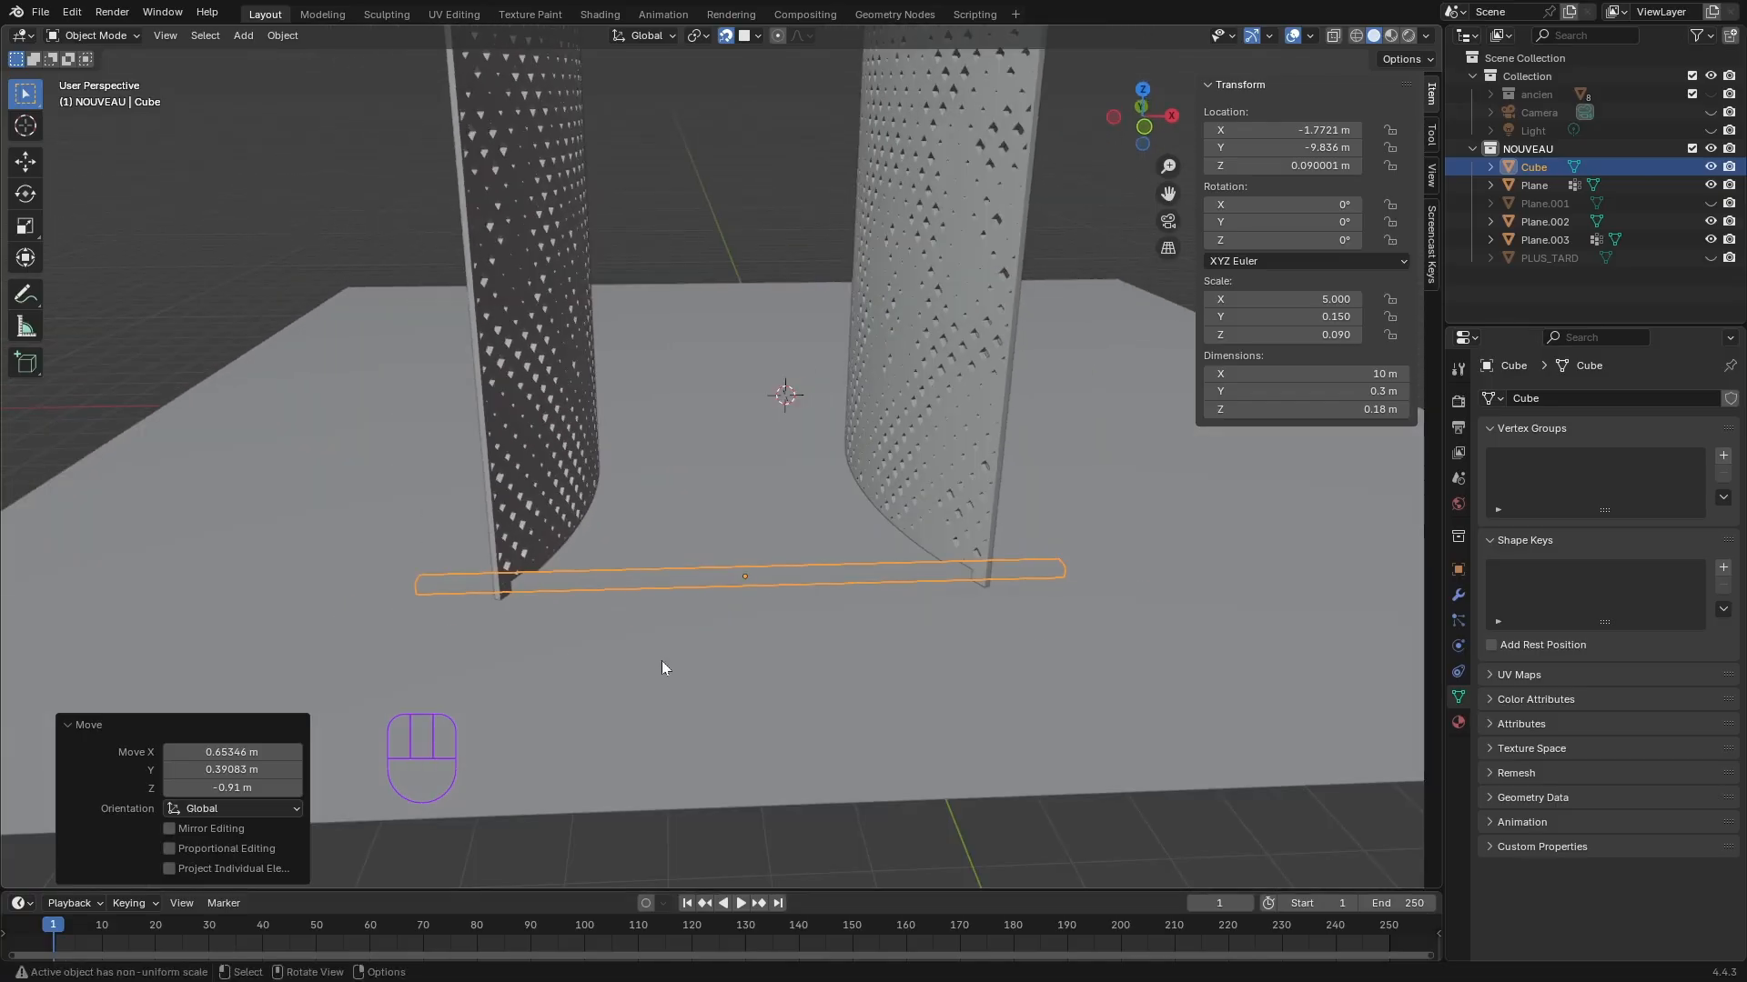
pyautogui.moveTo(662, 662); pyautogui.dragTo(630, 649, button='middle')
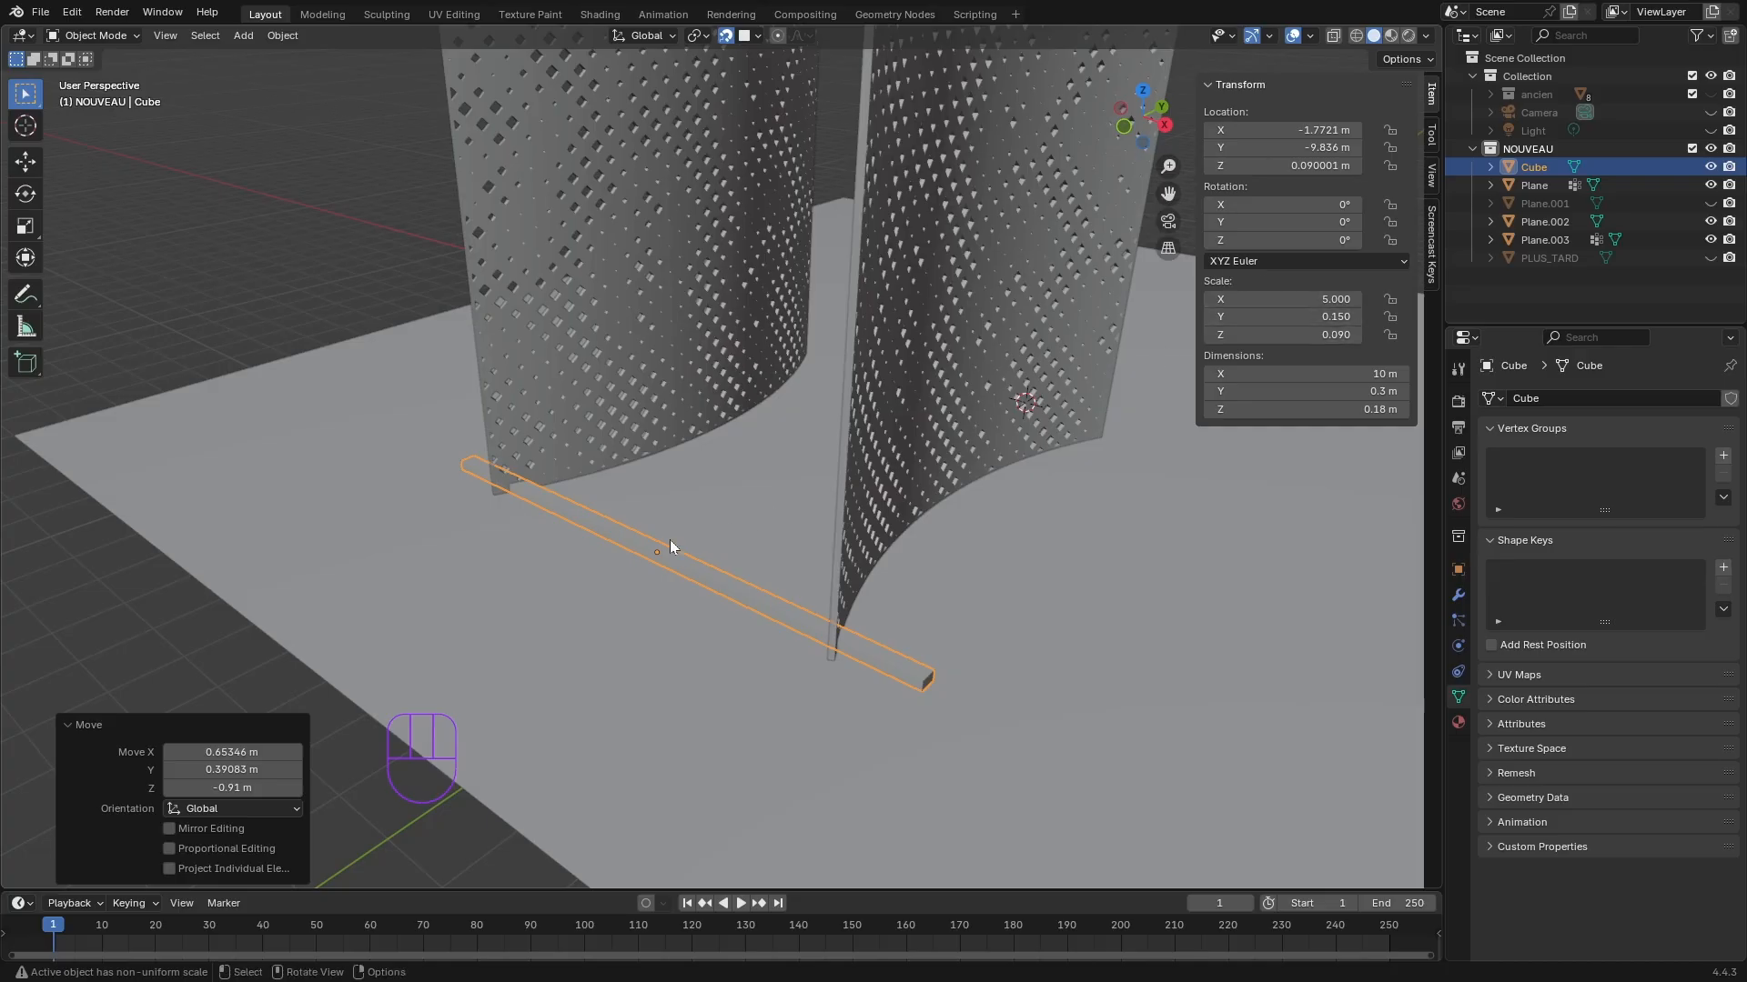
pyautogui.hotkey('ctrl', 'a')
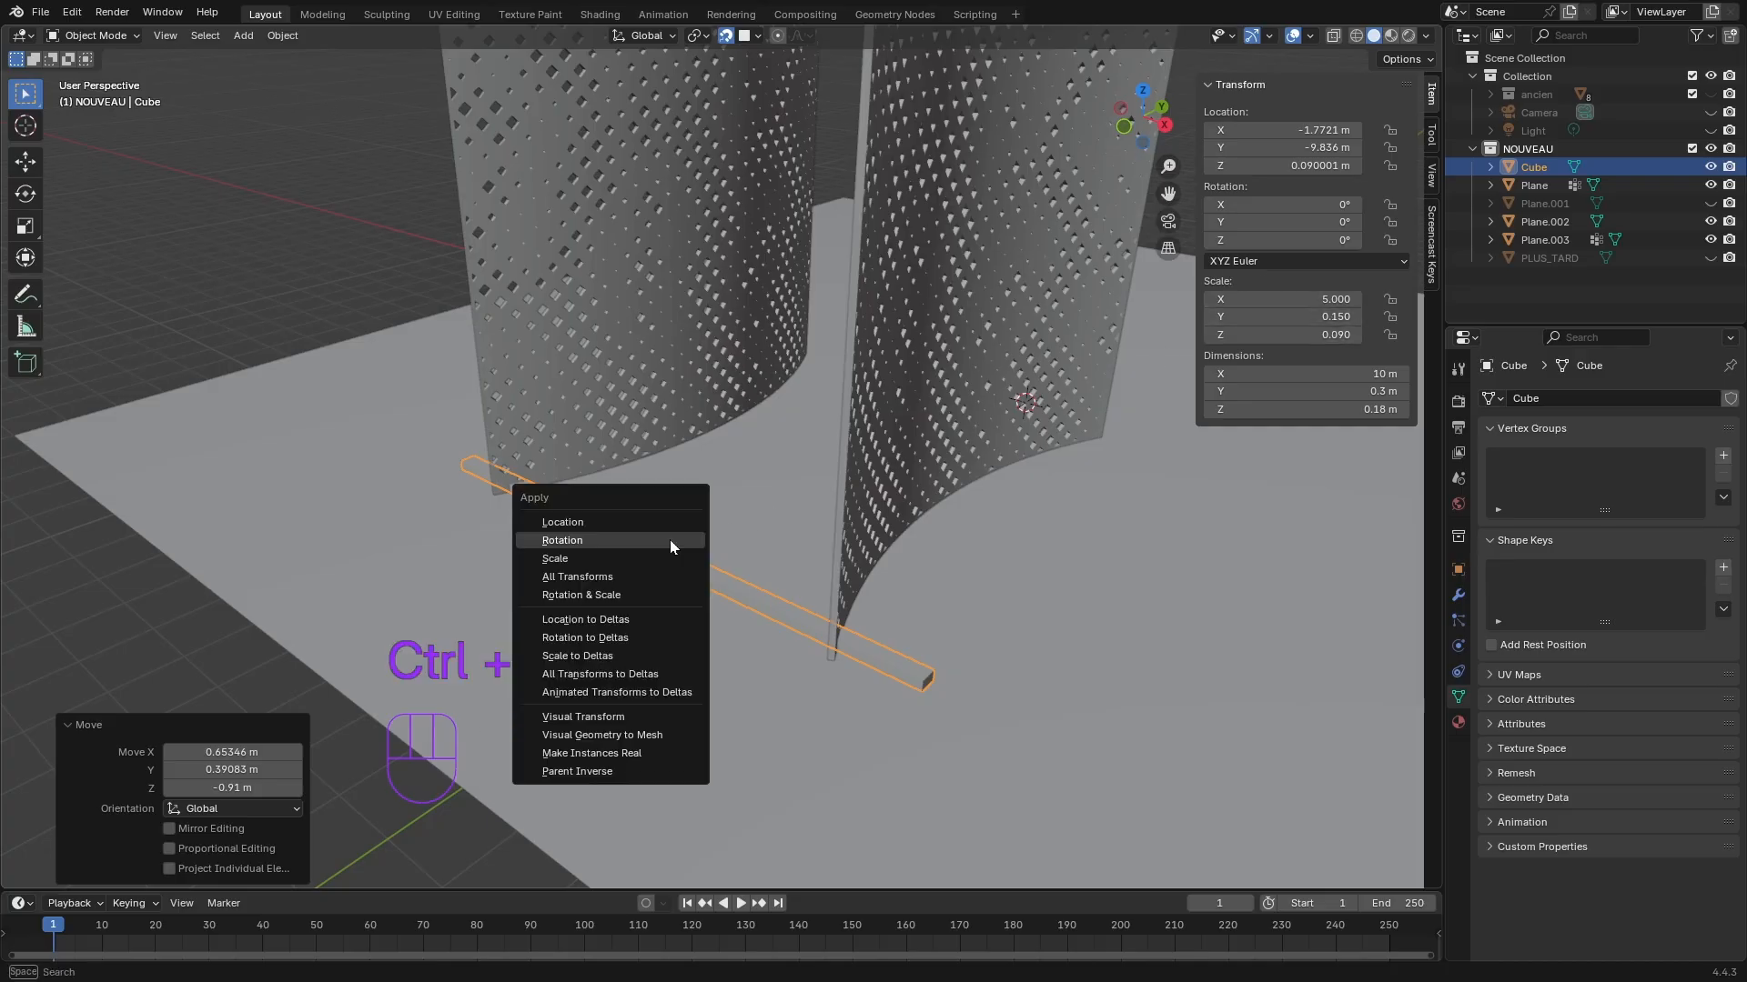
pyautogui.click(582, 560)
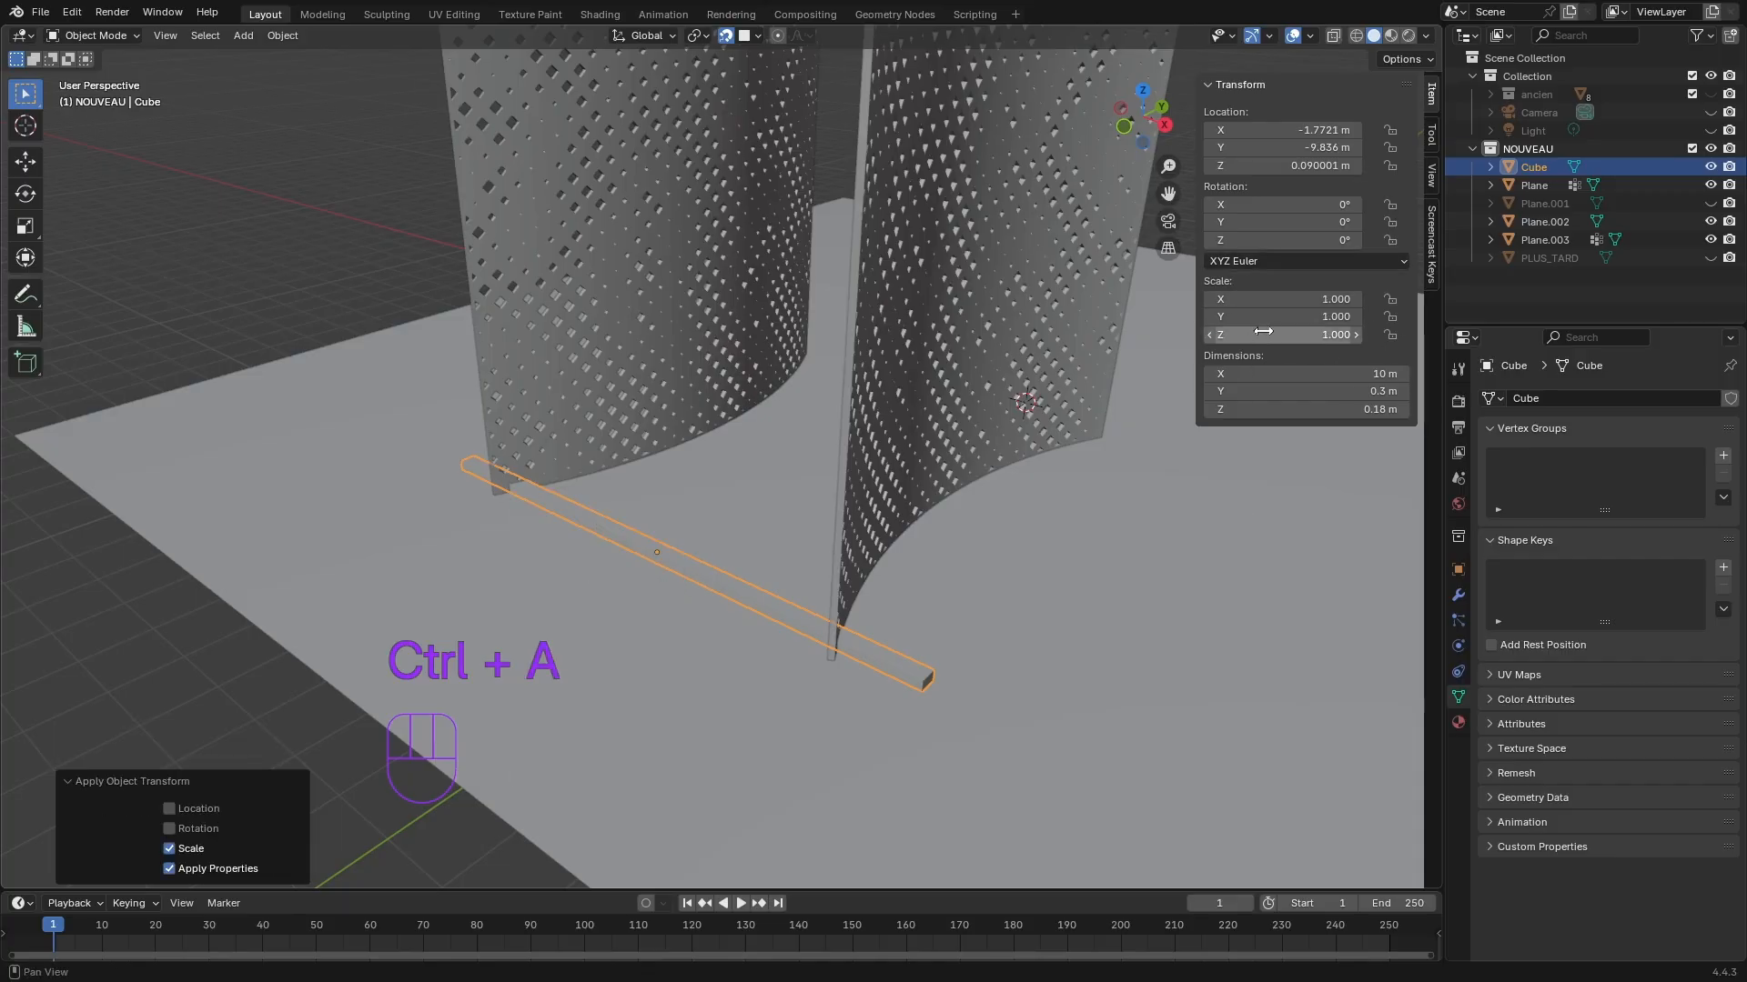
# - Add an Array modifier to the thin bar in front of the panels
pyautogui.moveTo(845, 630); pyautogui.dragTo(745, 677, button='middle')
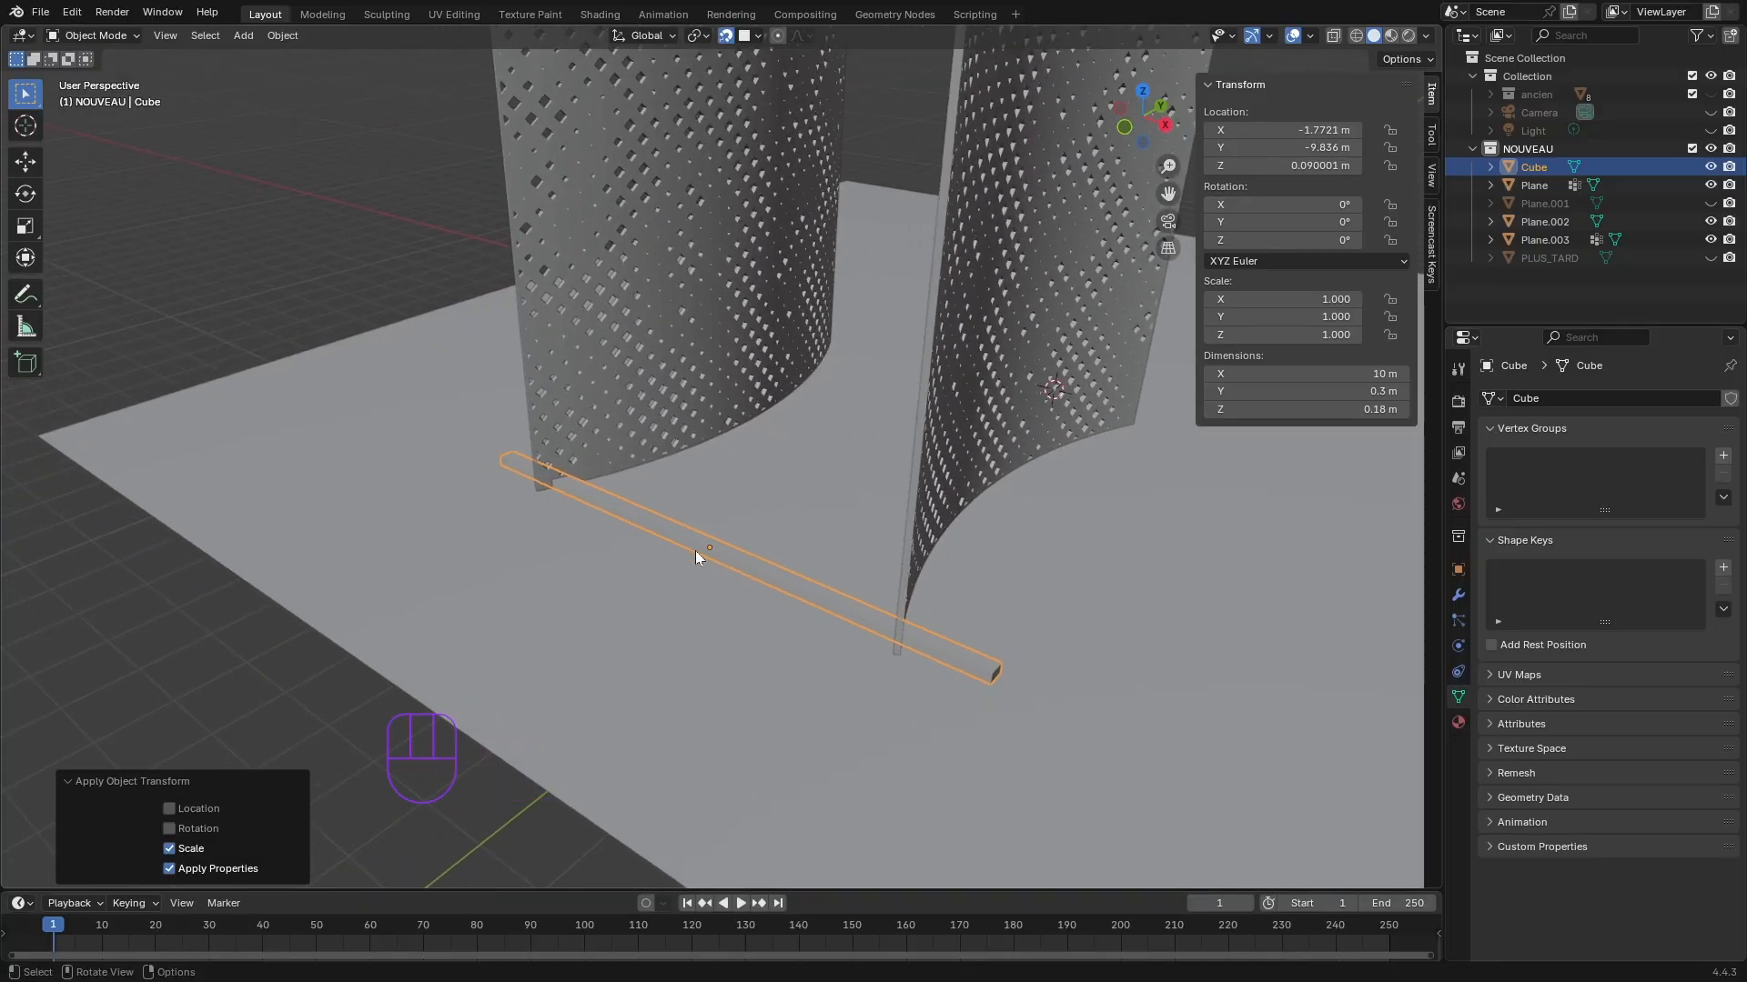
pyautogui.click(1457, 596)
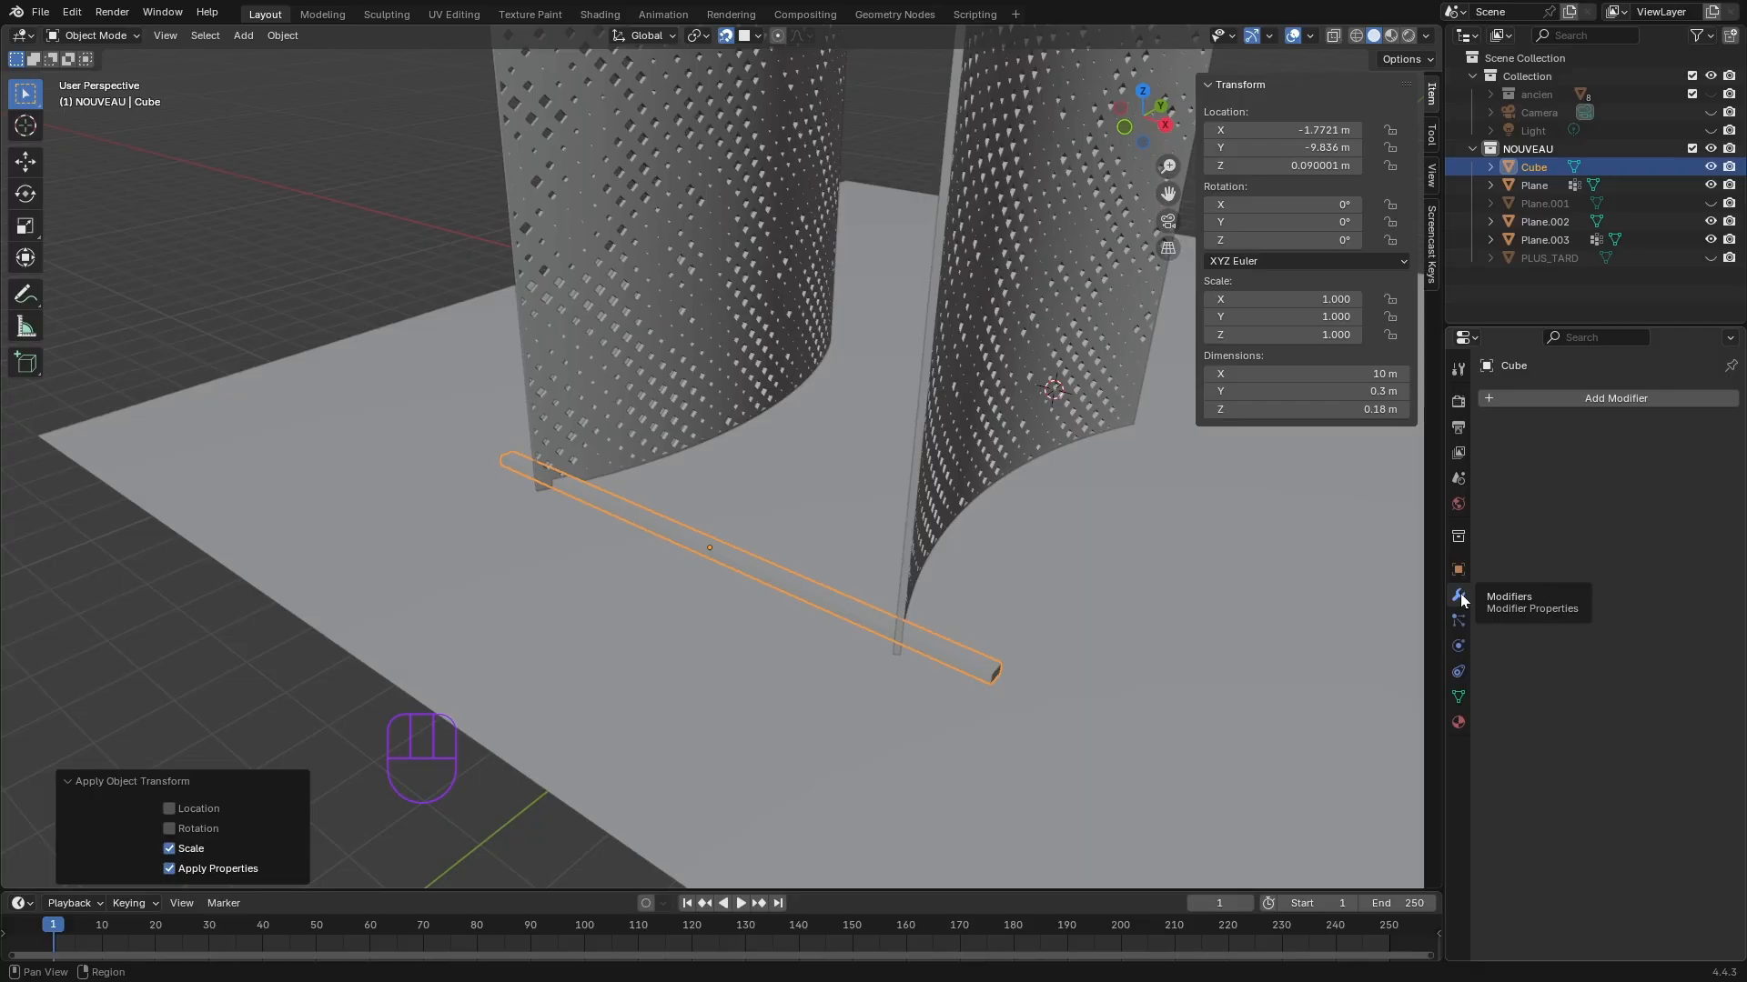
pyautogui.click(1614, 397)
pyautogui.moveTo(1612, 396)
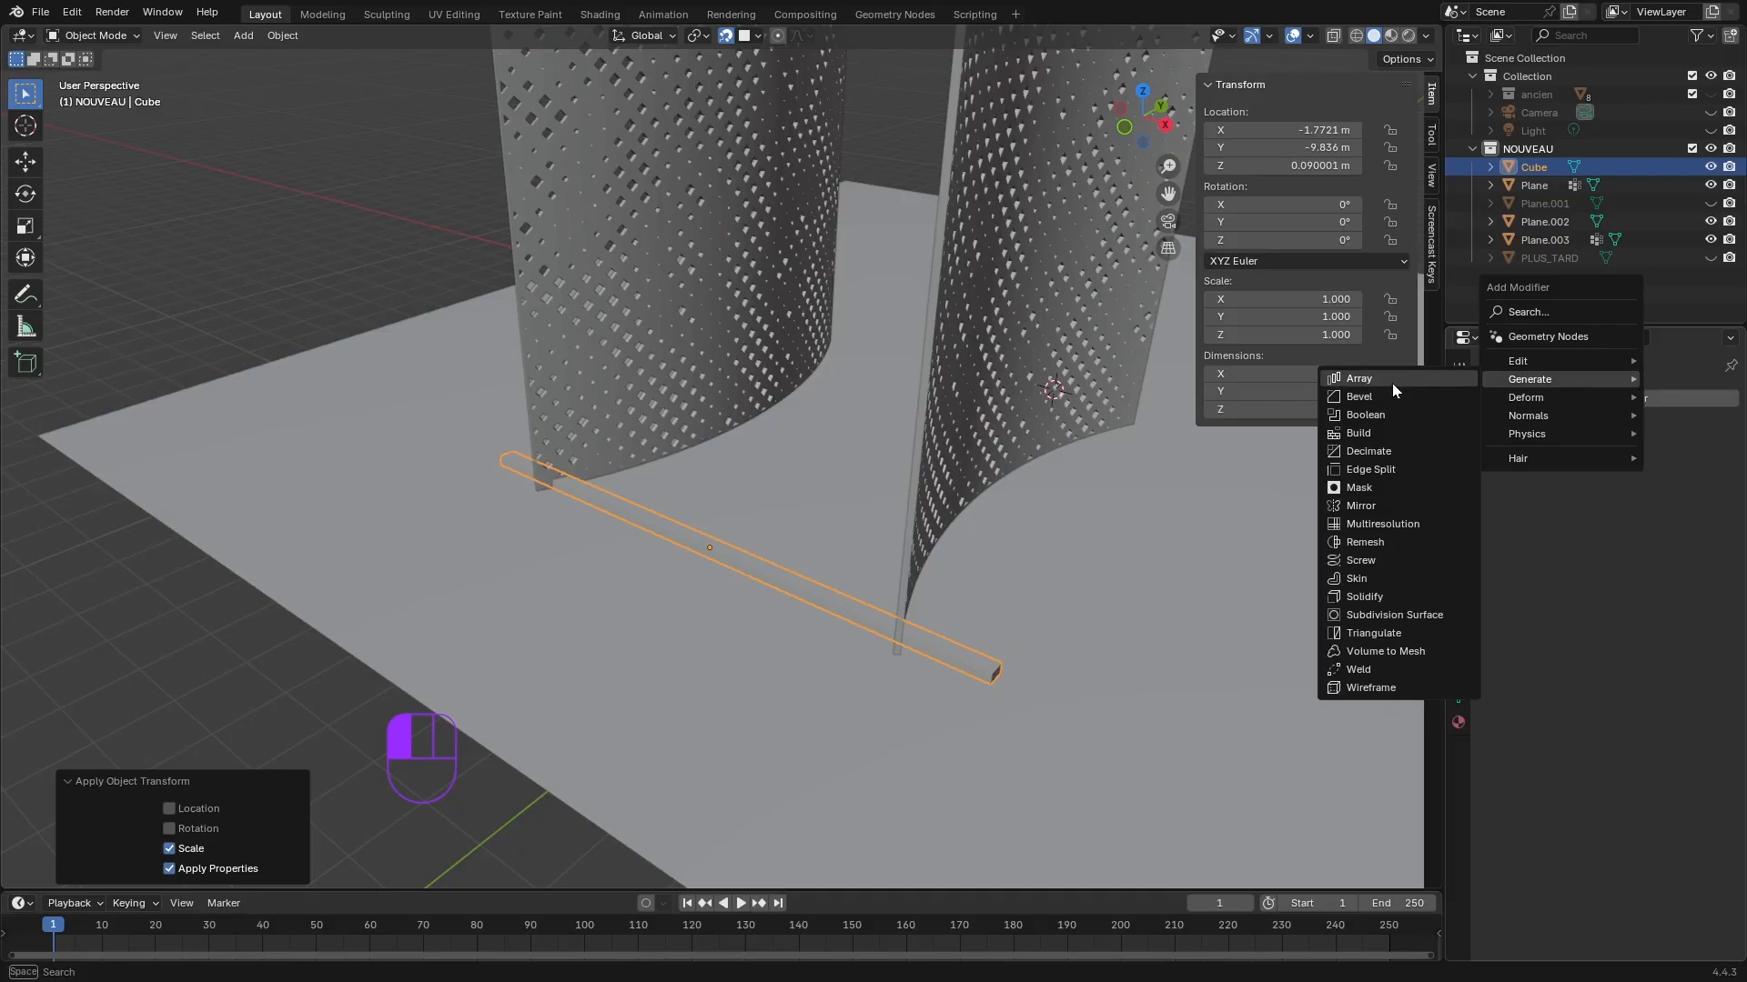
pyautogui.click(1392, 384)
pyautogui.moveTo(1138, 659); pyautogui.dragTo(1019, 572, button='middle')
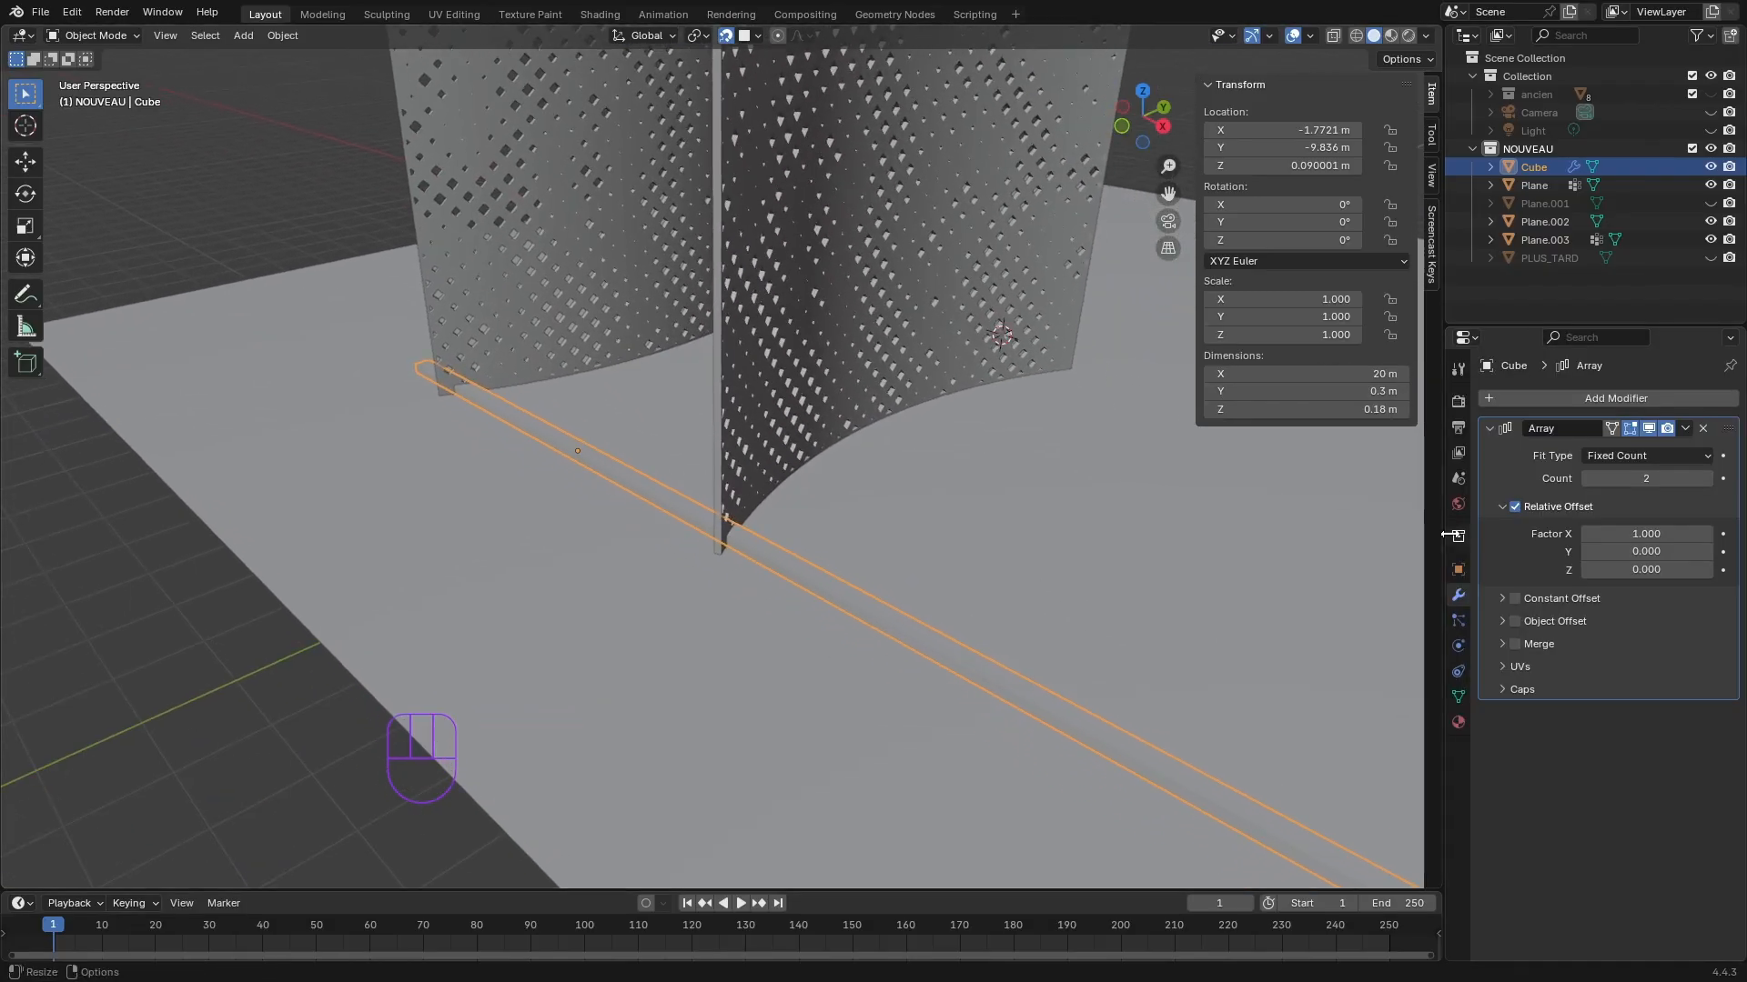
# - Turn off the array's relative offset and enable its constant offset instead
pyautogui.click(1514, 506)
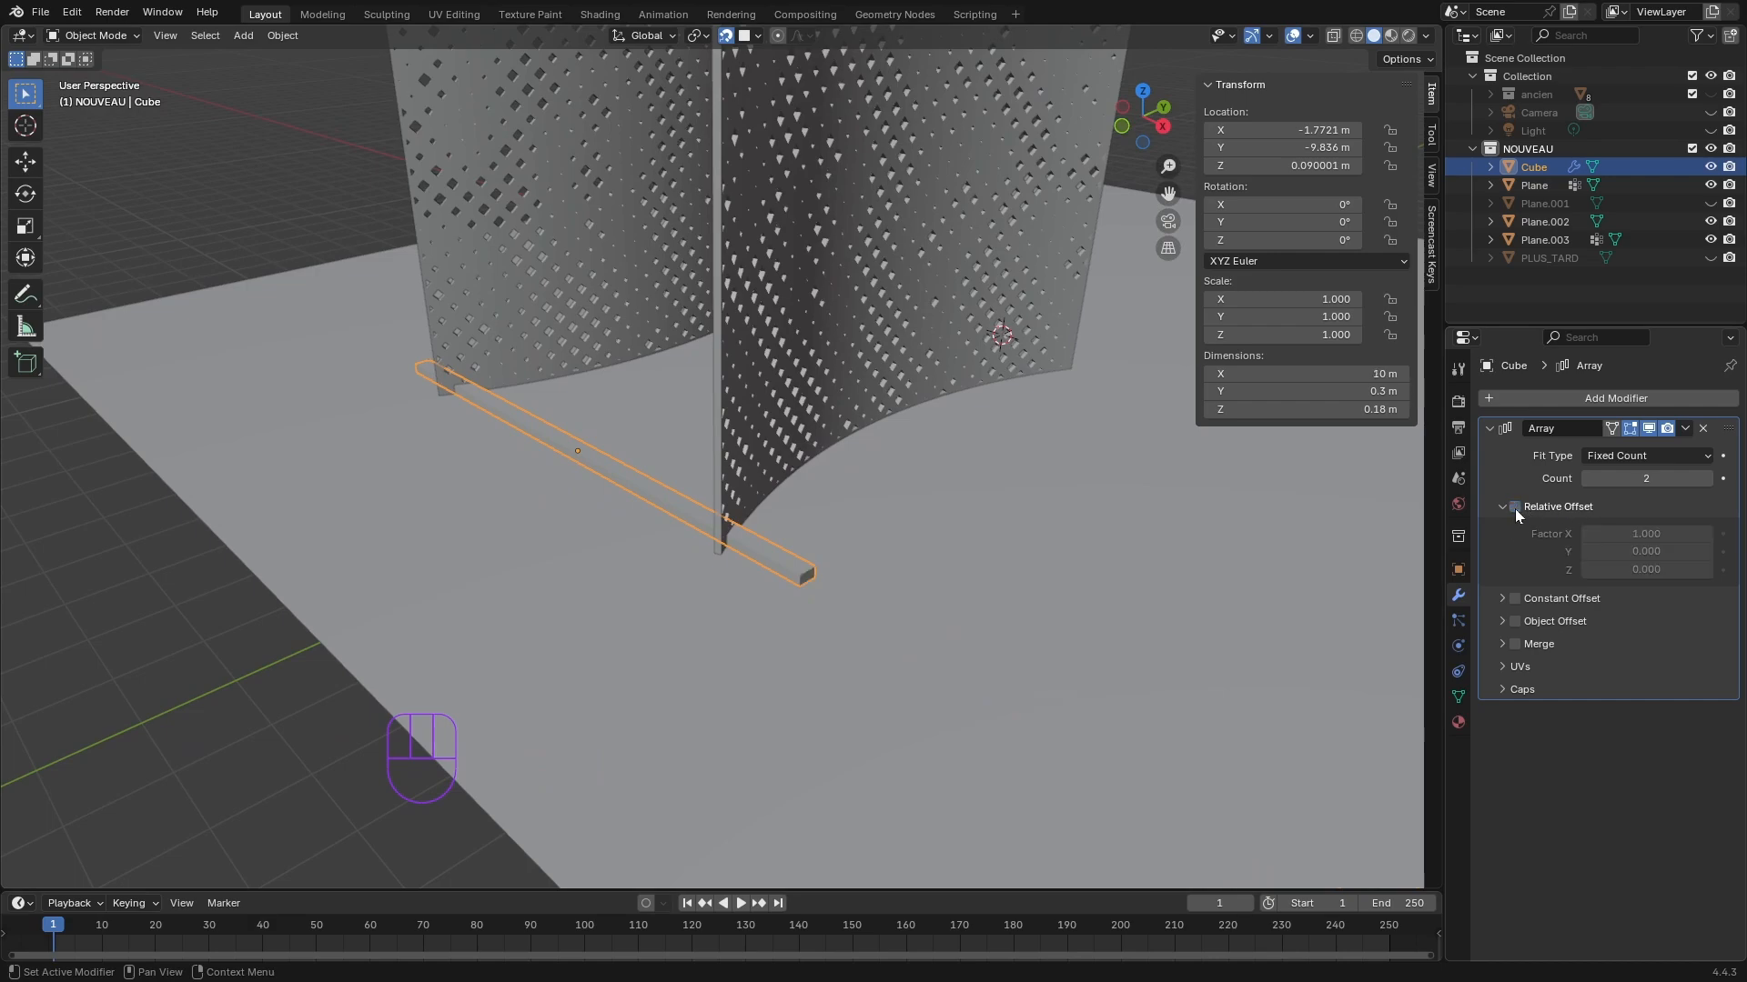
pyautogui.click(1515, 599)
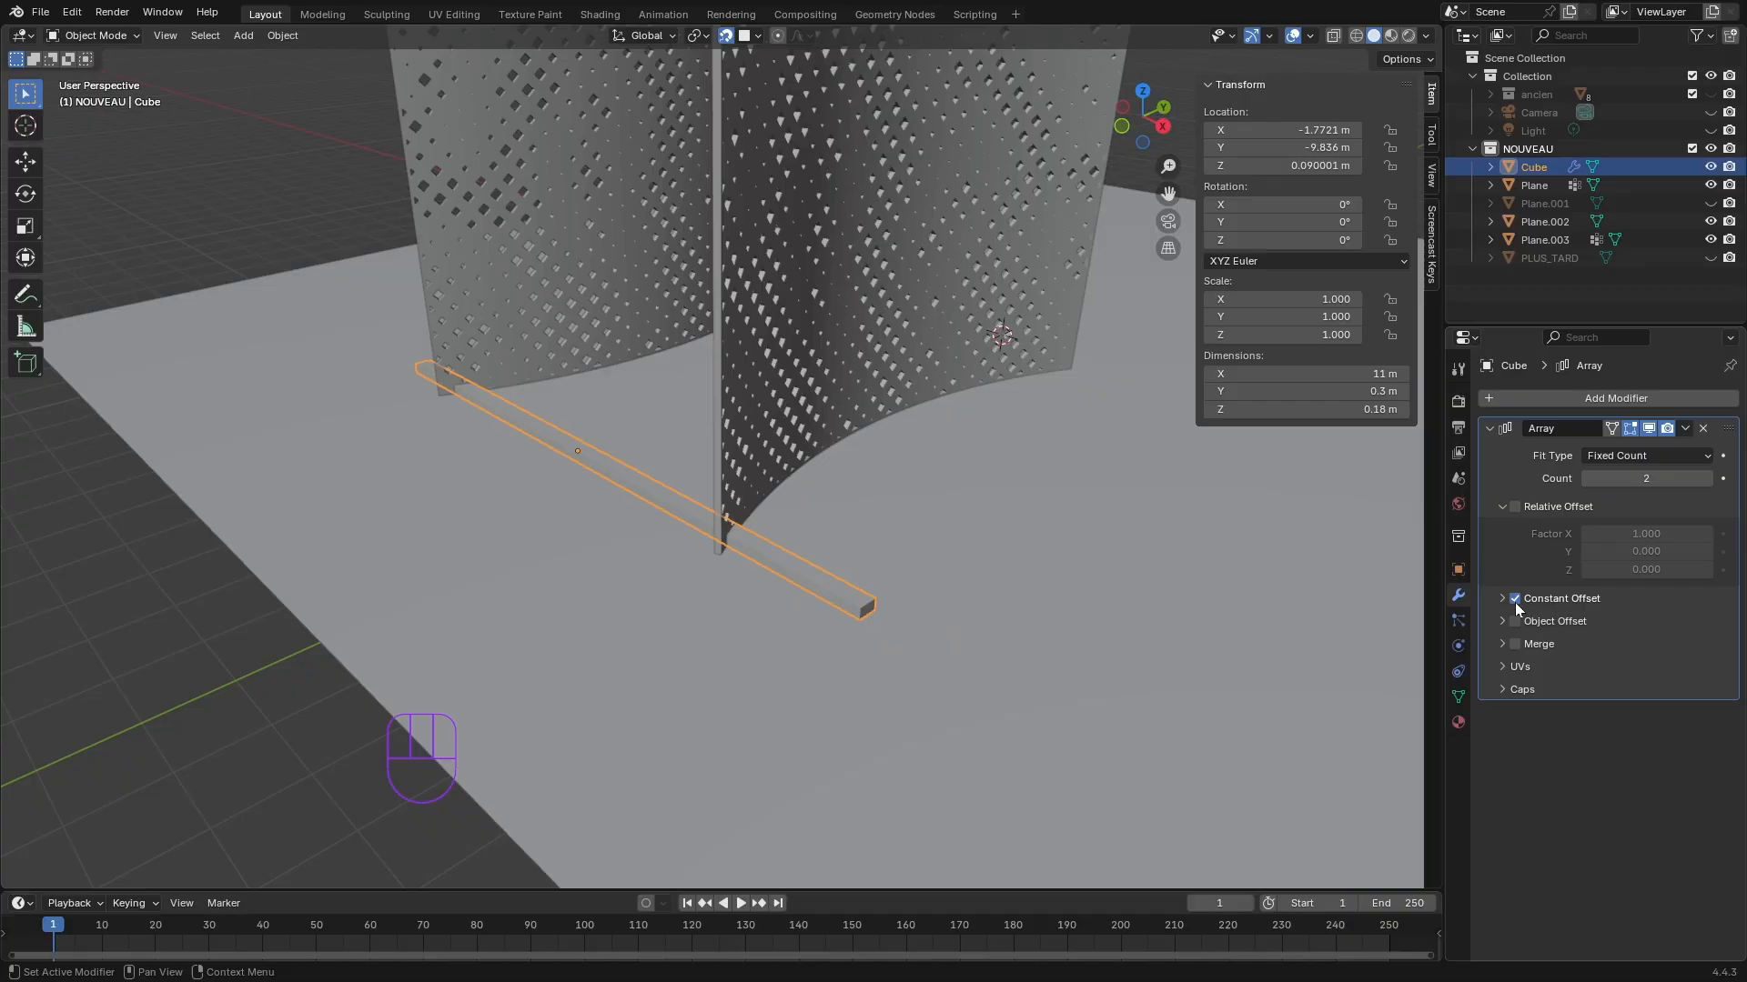
pyautogui.click(1503, 506)
pyautogui.click(1503, 529)
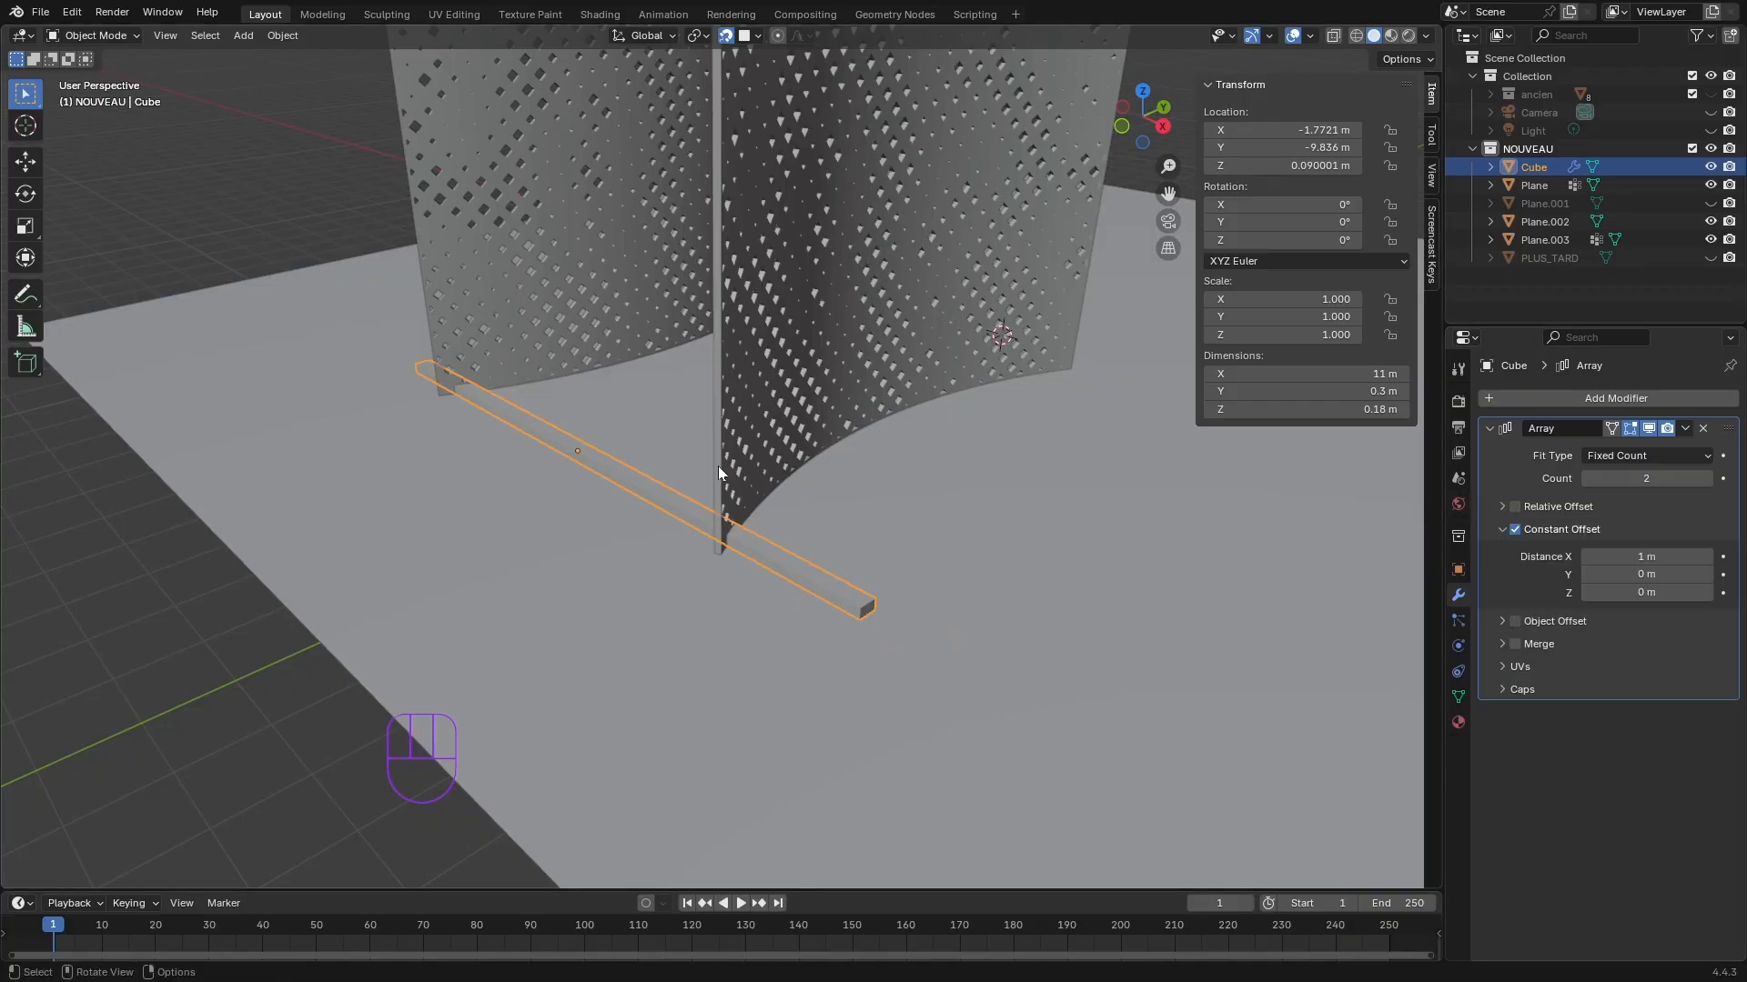
pyautogui.moveTo(560, 622); pyautogui.dragTo(680, 664, button='middle')
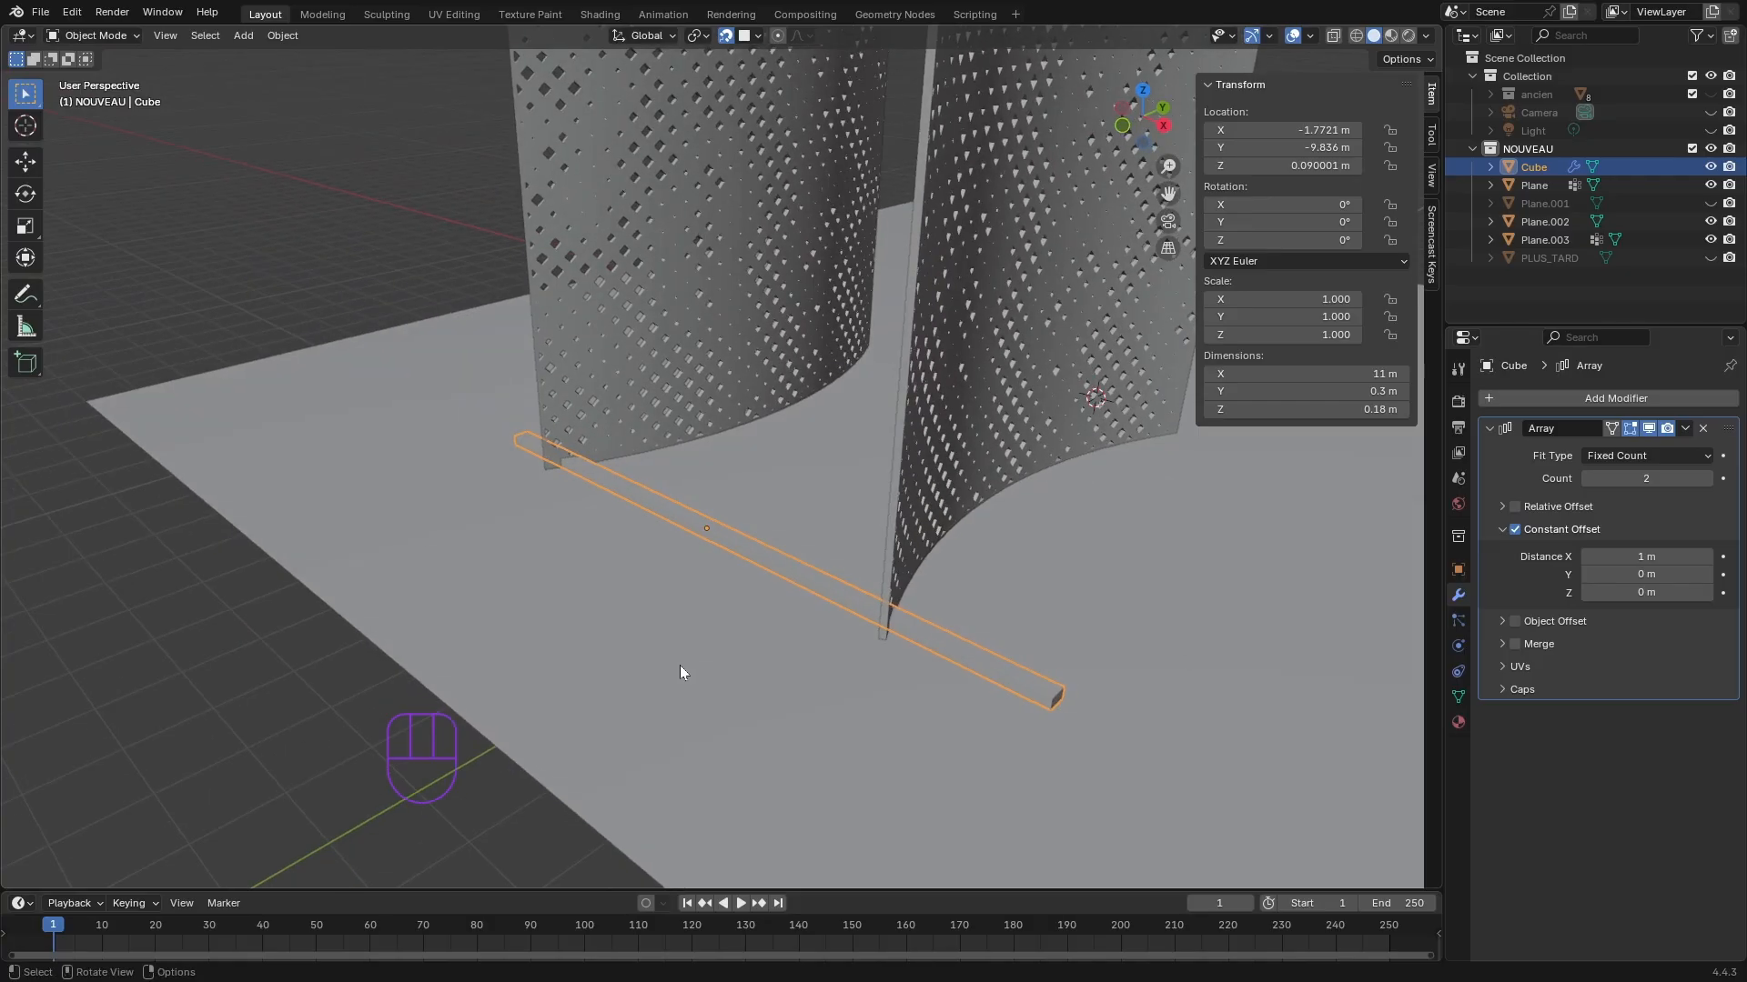
# - Set the array's constant offset to 0 m in X, 0.3 m in Y and 0.18 m in Z
pyautogui.click(1668, 560)
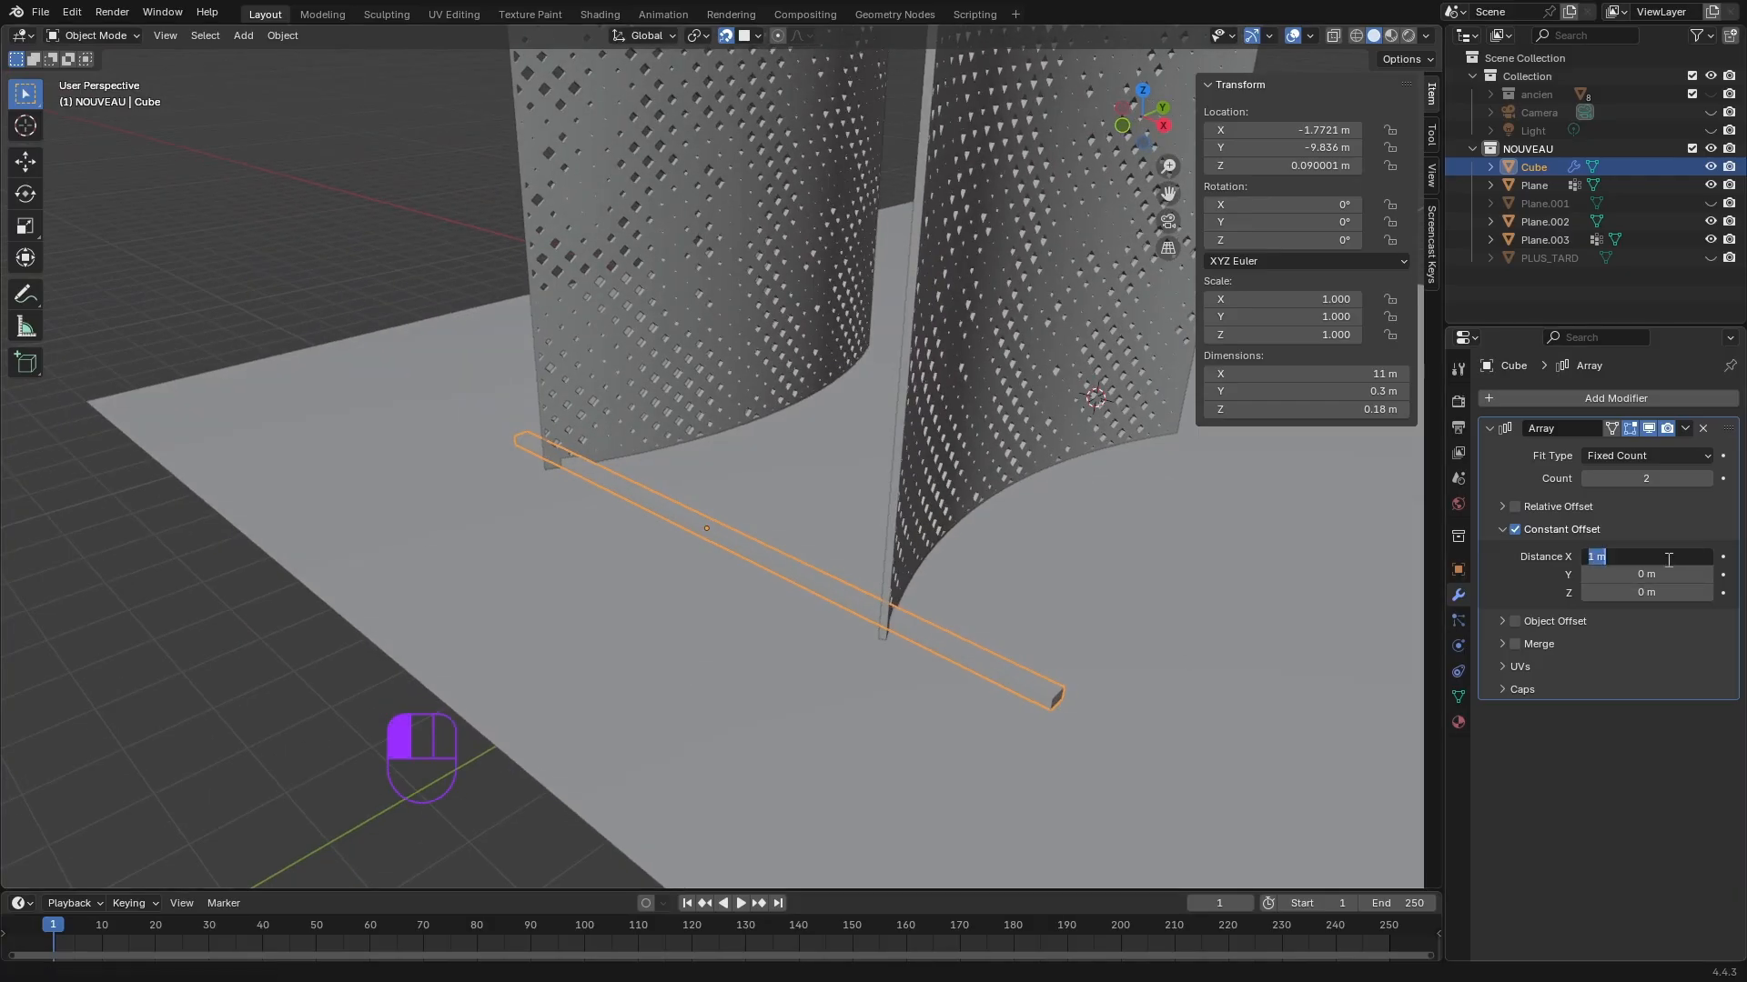
pyautogui.press('Return')
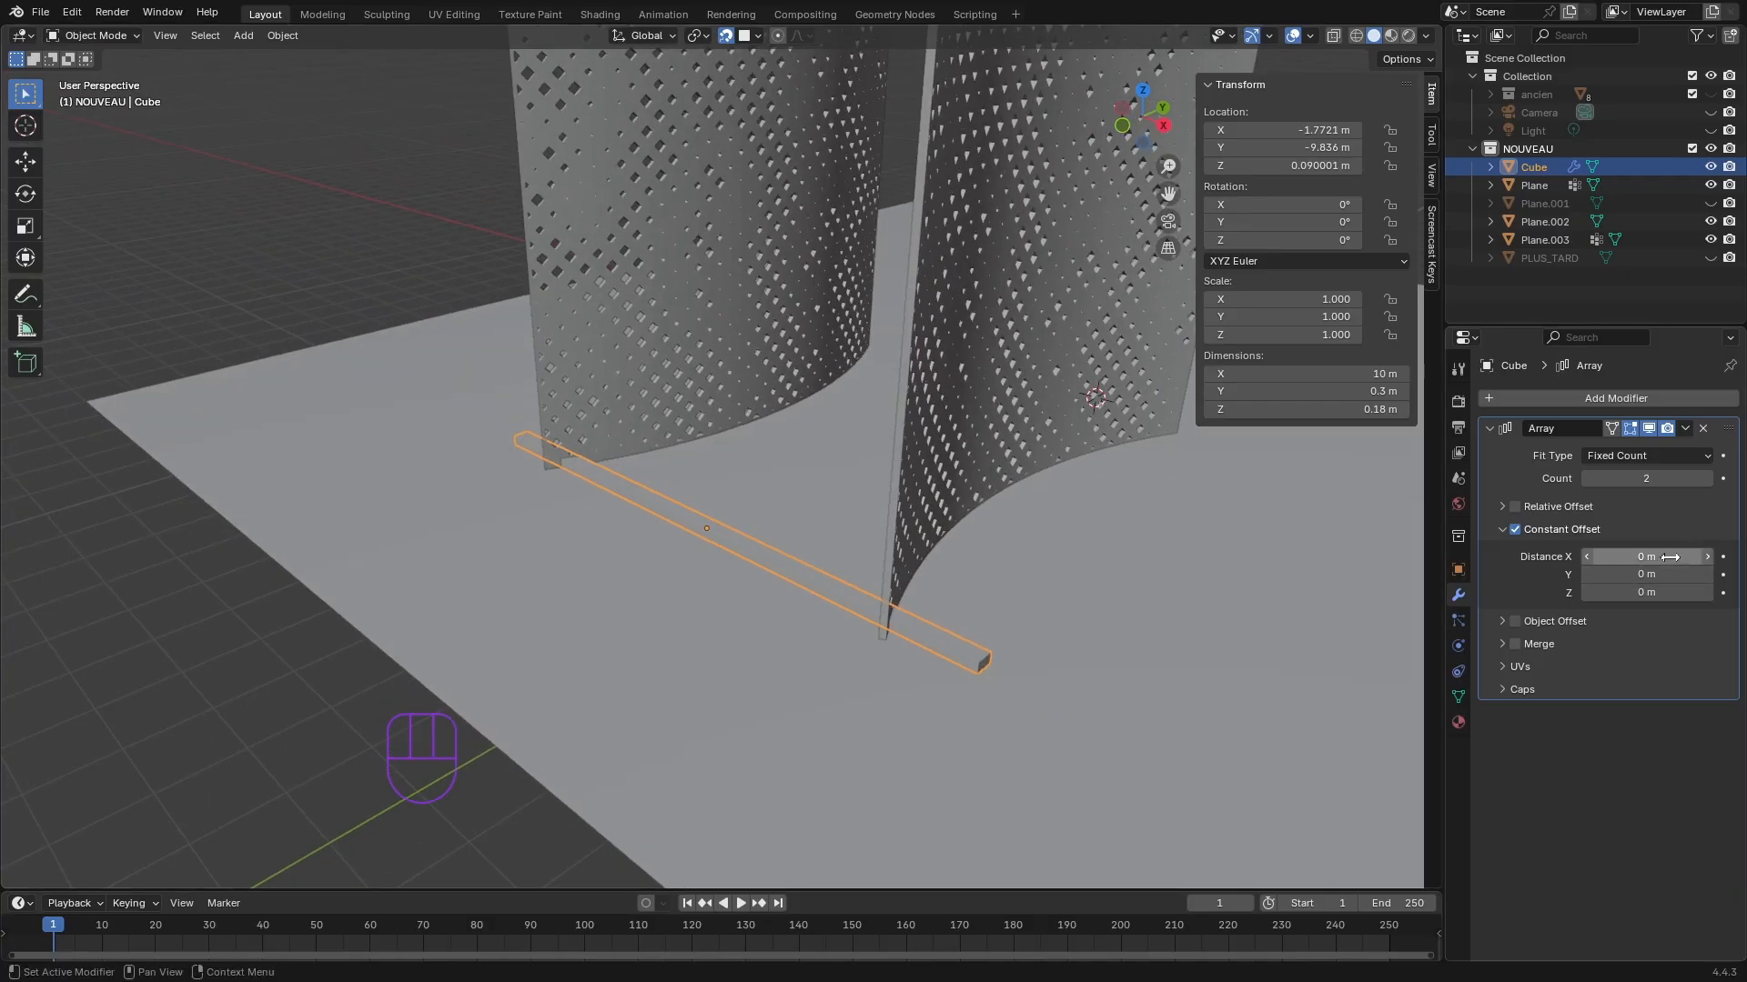
pyautogui.click(1667, 575)
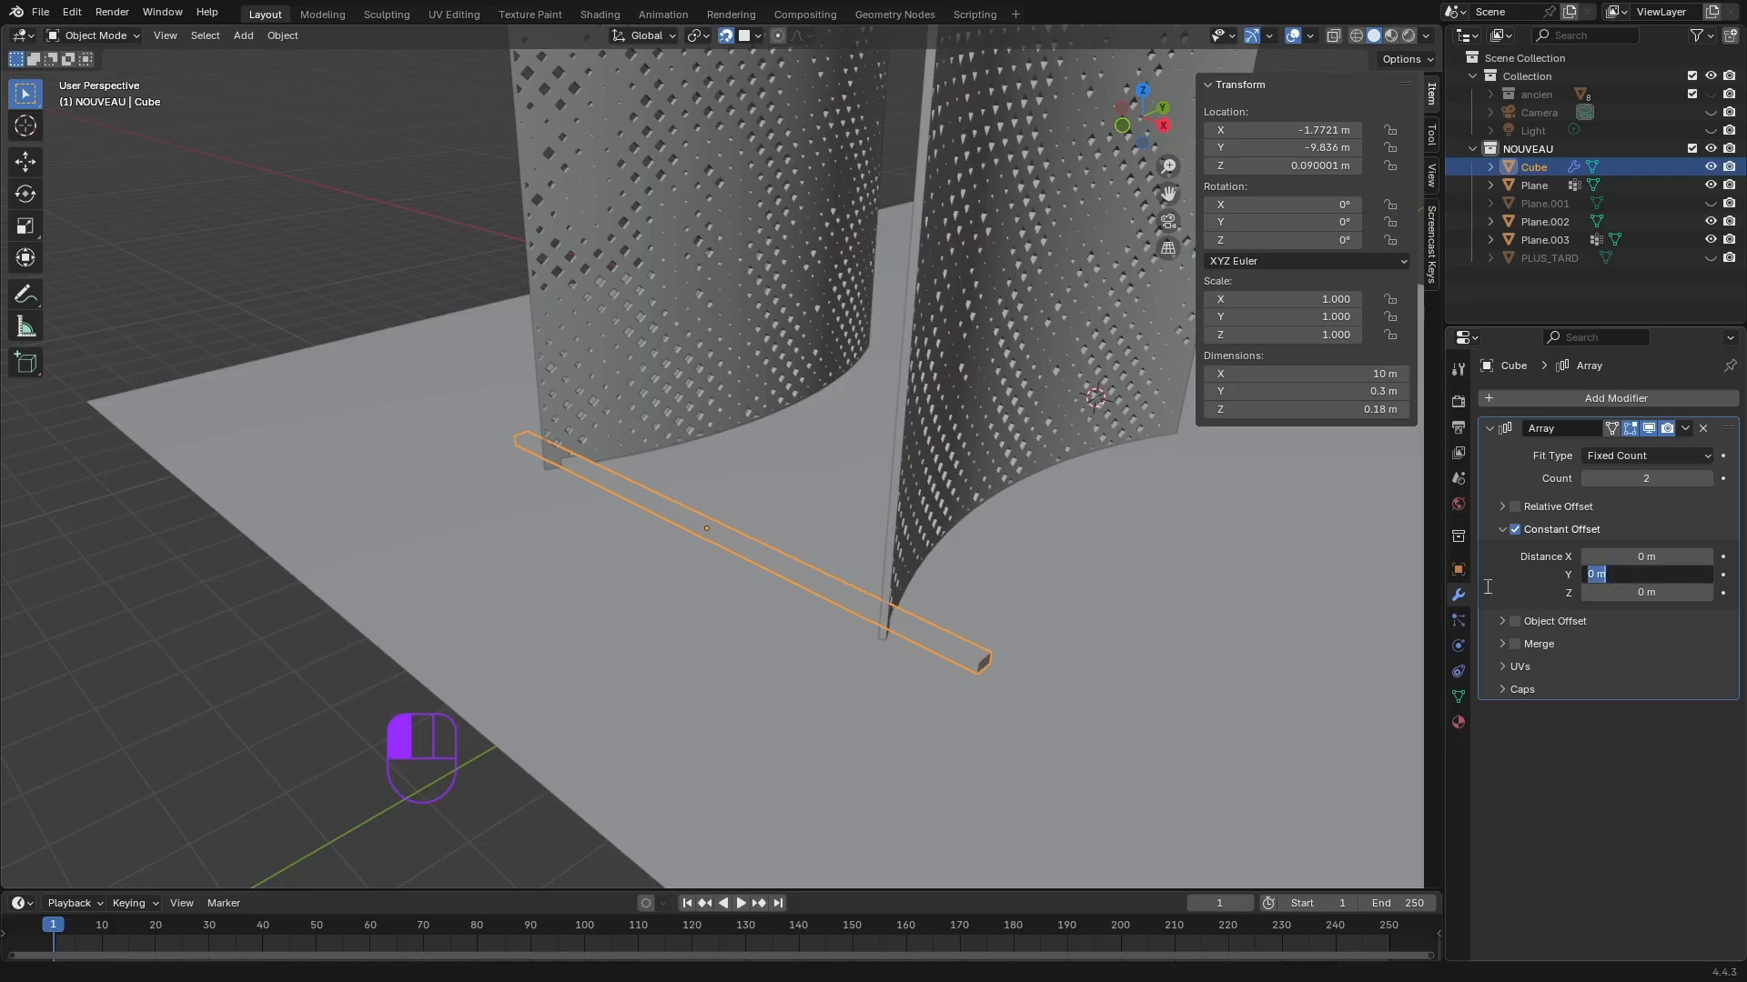
pyautogui.write('0.3')
pyautogui.press('Return')
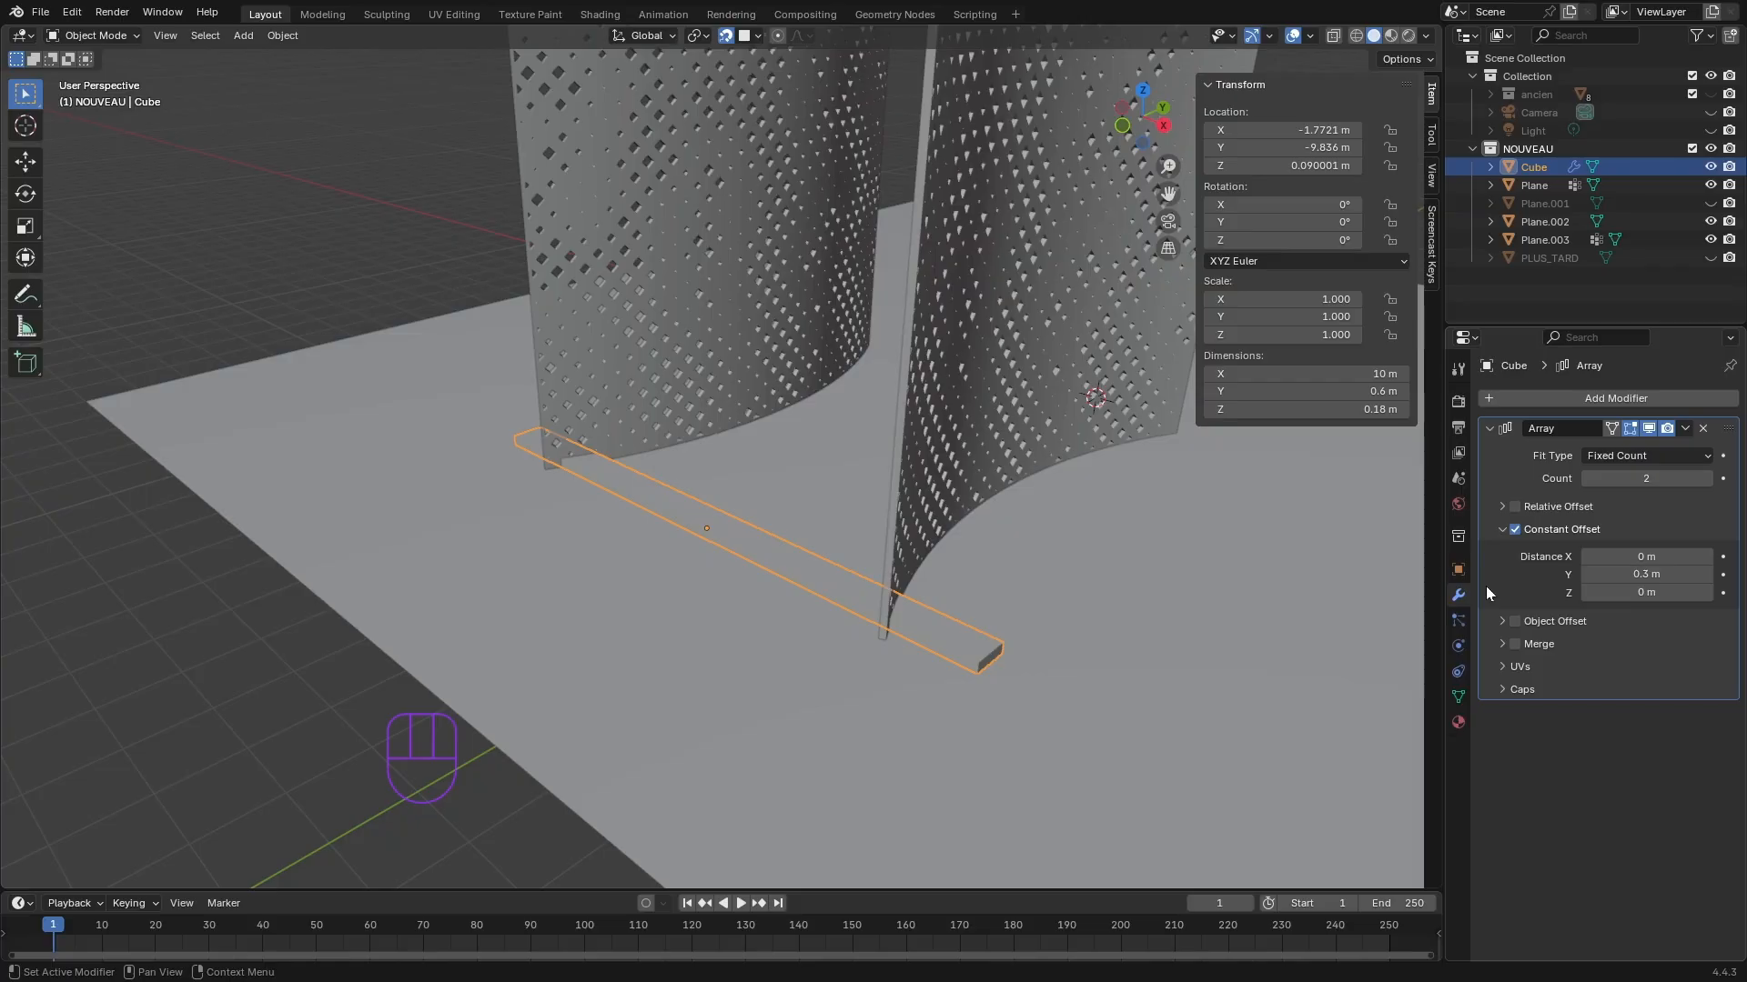
pyautogui.click(1651, 593)
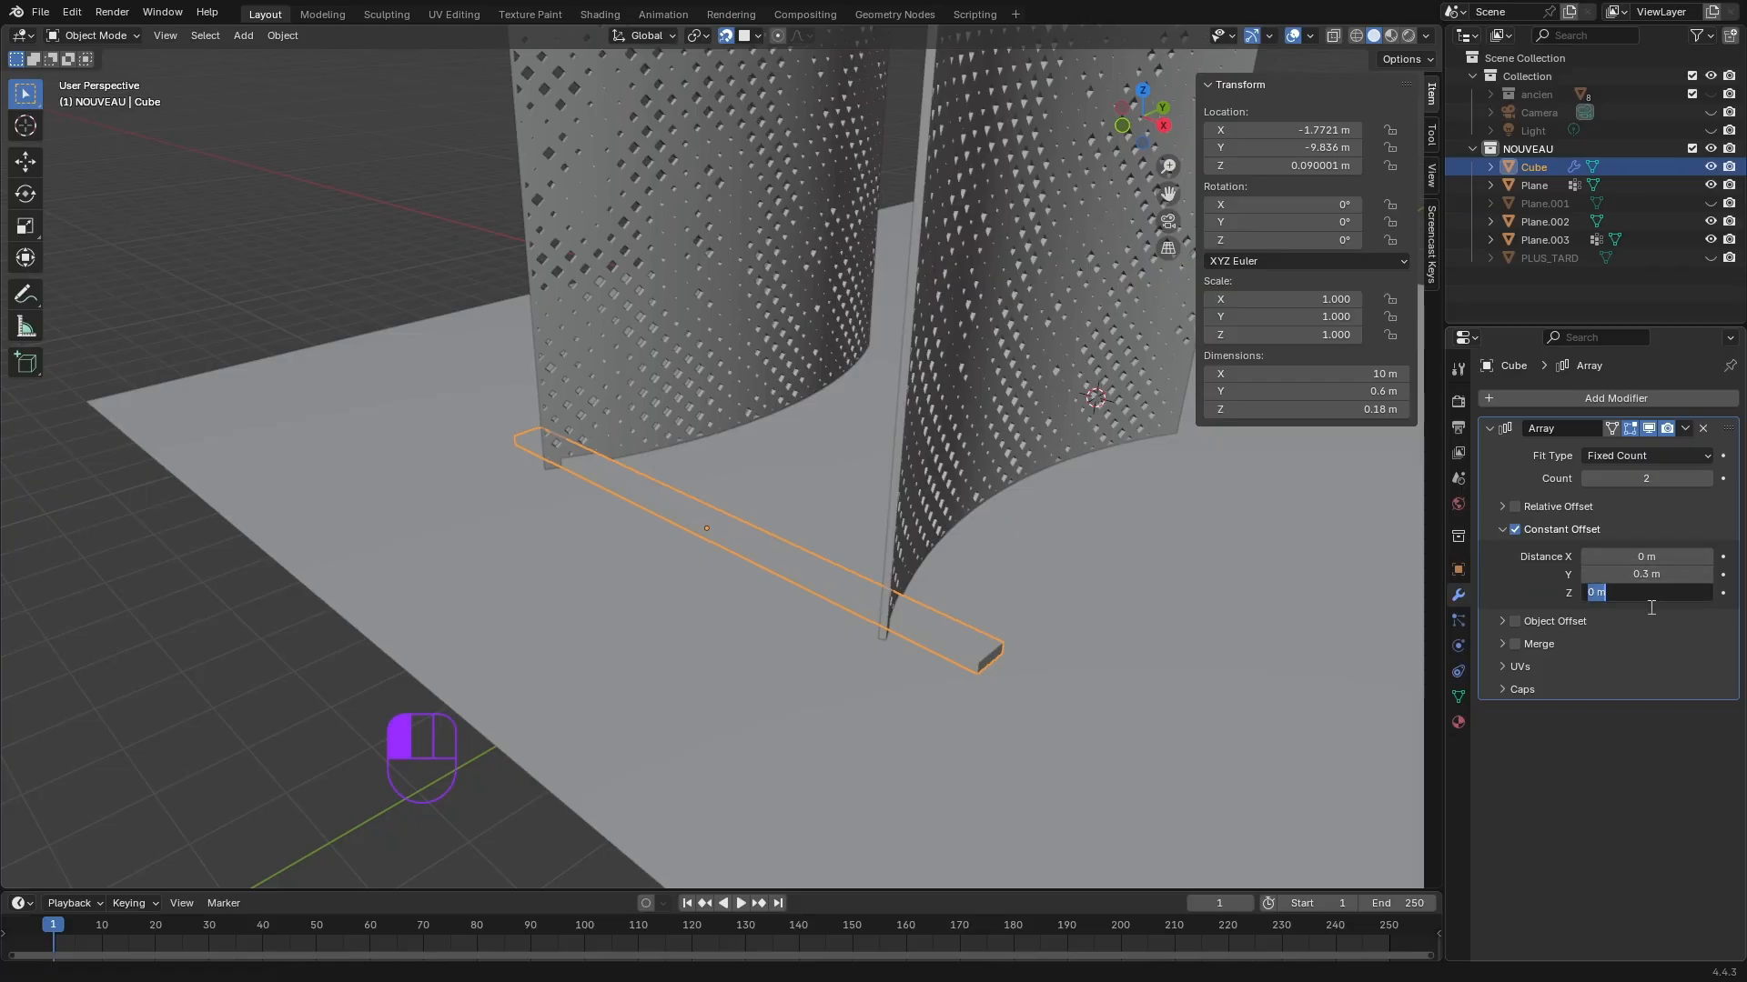
pyautogui.write('0.18')
pyautogui.press('Return')
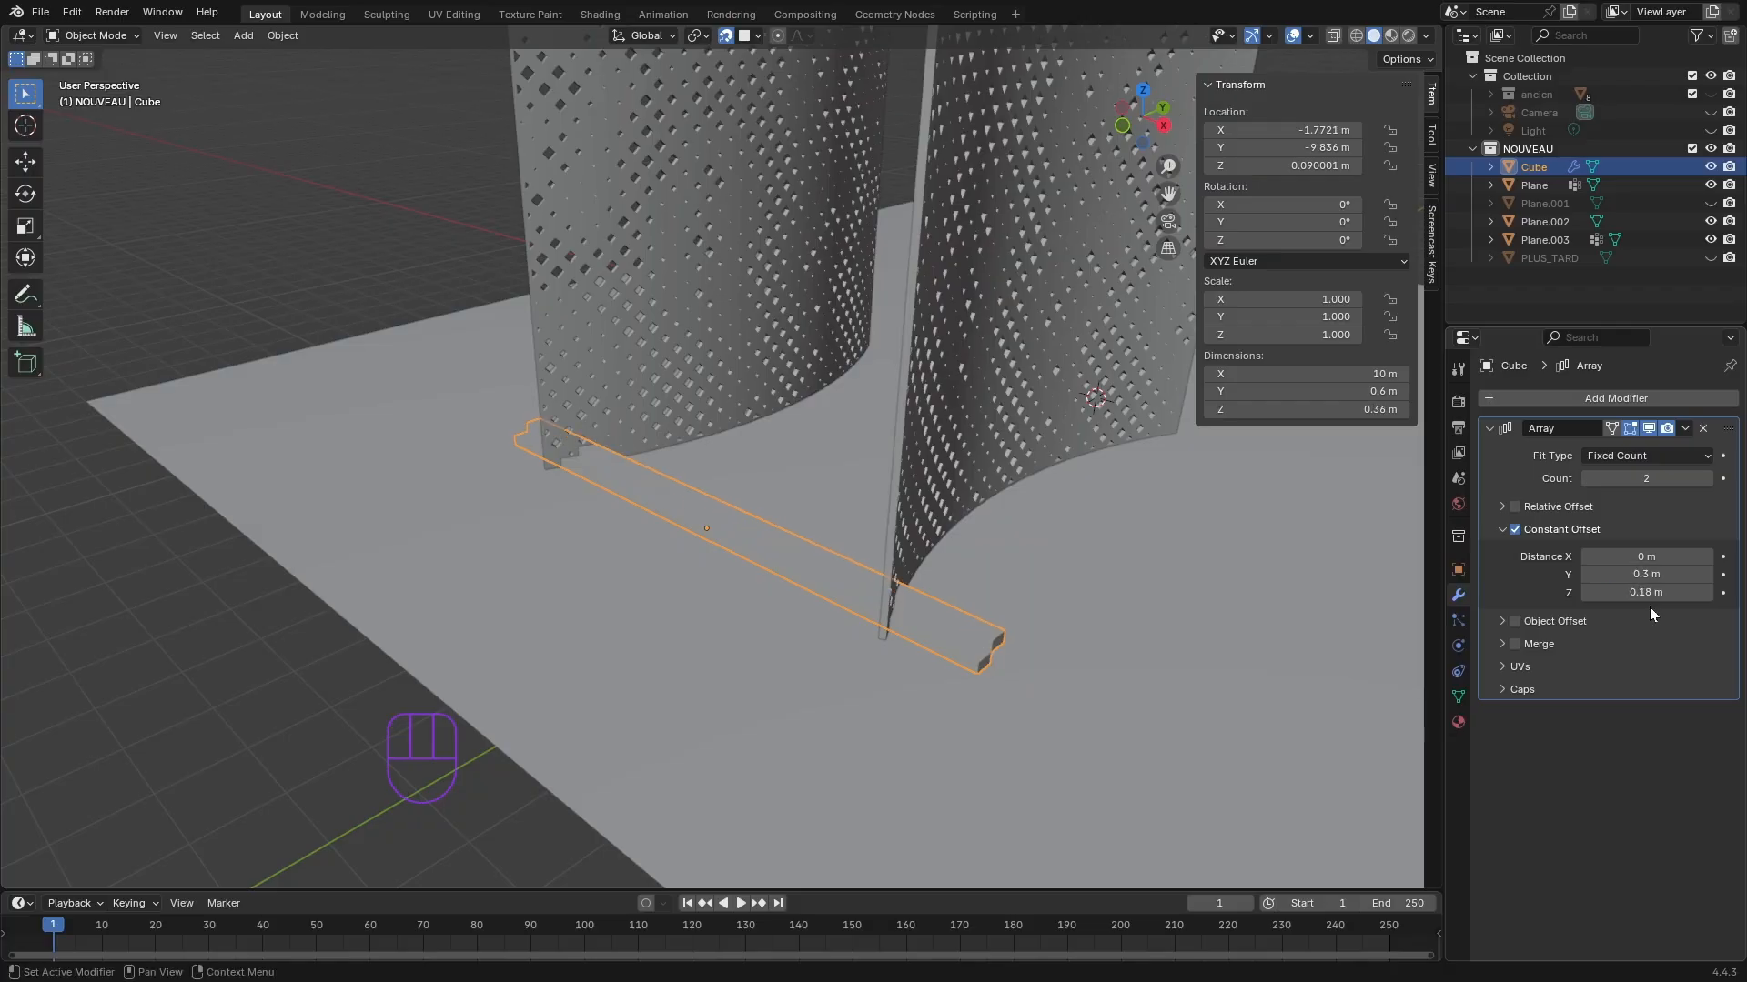
# - Set the array count to 15 to build a flight of stairs from the bar
pyautogui.moveTo(819, 658); pyautogui.dragTo(801, 712, button='middle')
pyautogui.keyDown('shift'); pyautogui.moveTo(910, 337); pyautogui.dragTo(964, 533, button='middle'); pyautogui.keyUp('shift')
pyautogui.click(1656, 481)
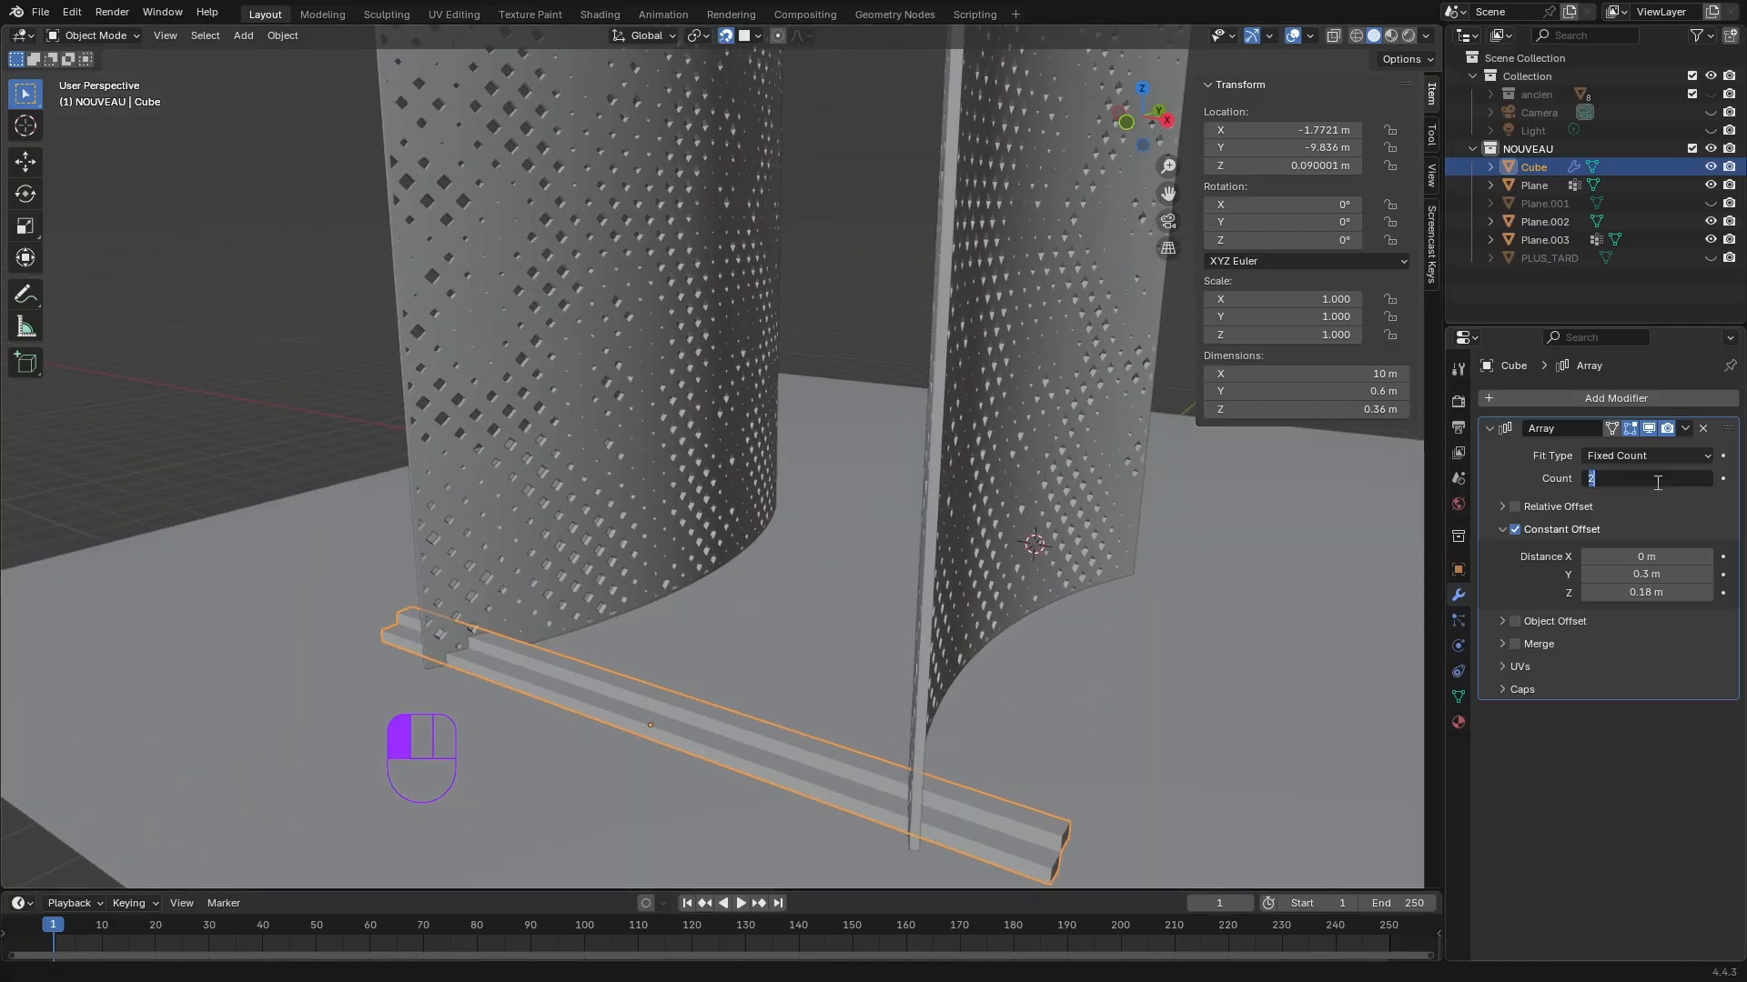
pyautogui.press('Return')
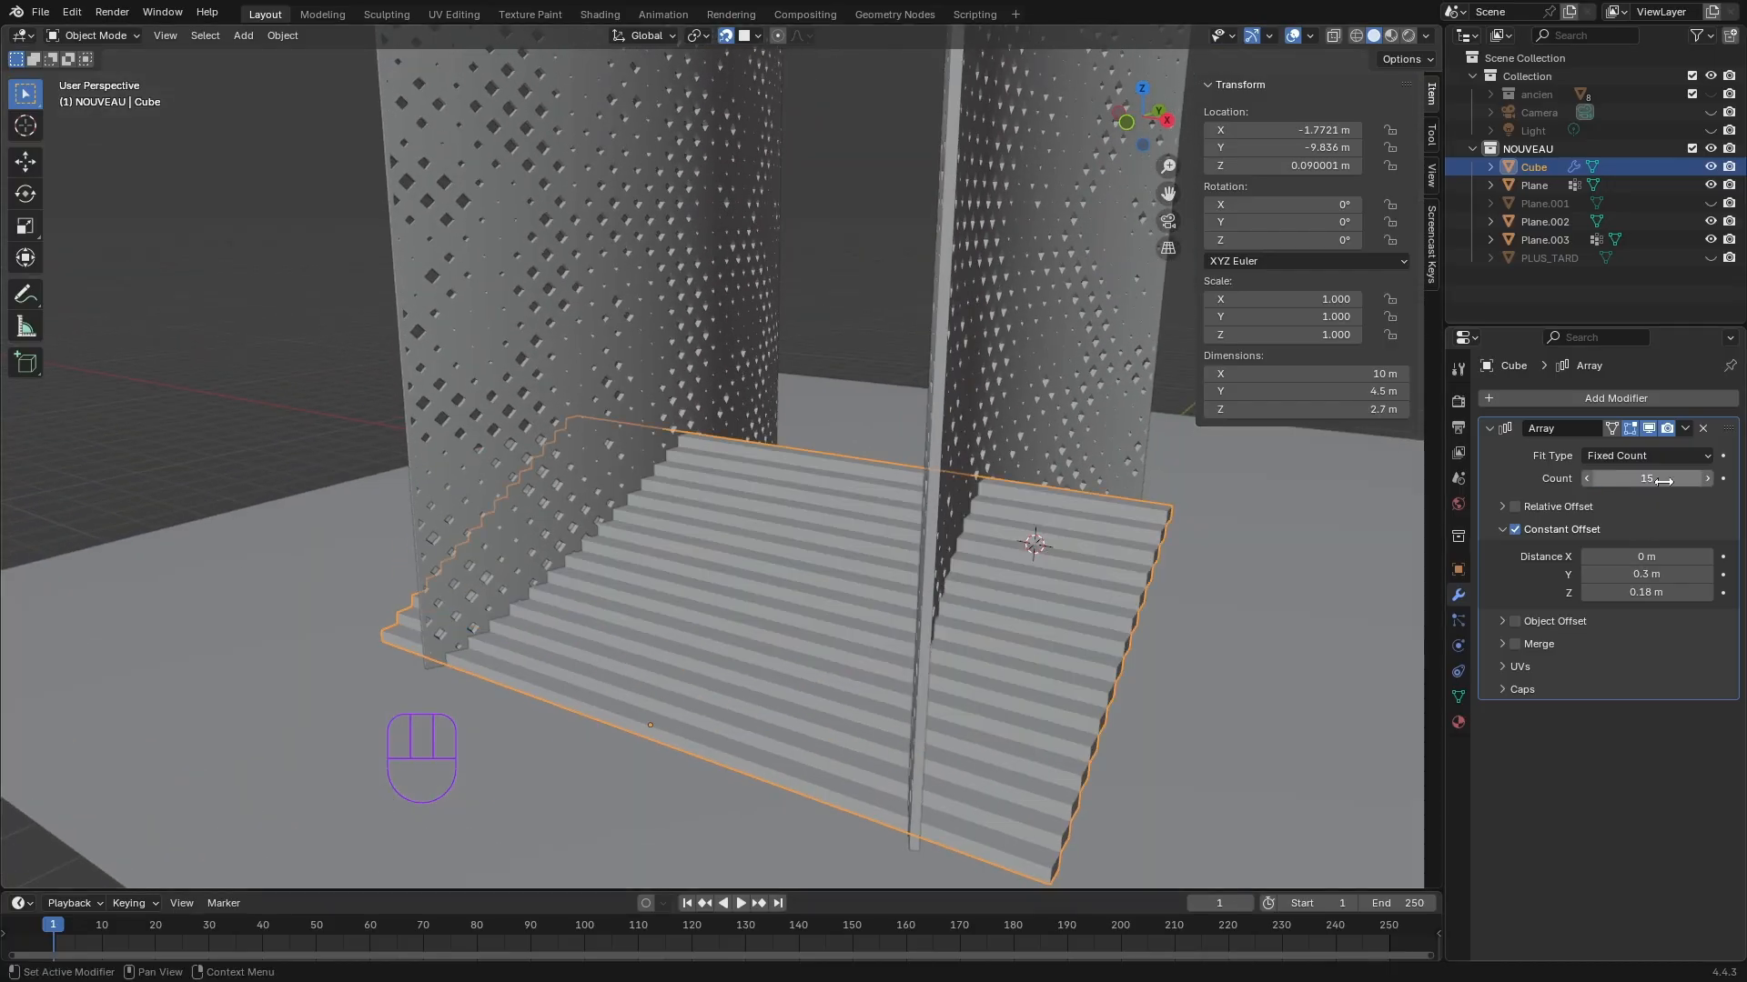
pyautogui.moveTo(993, 646); pyautogui.dragTo(824, 548, button='middle')
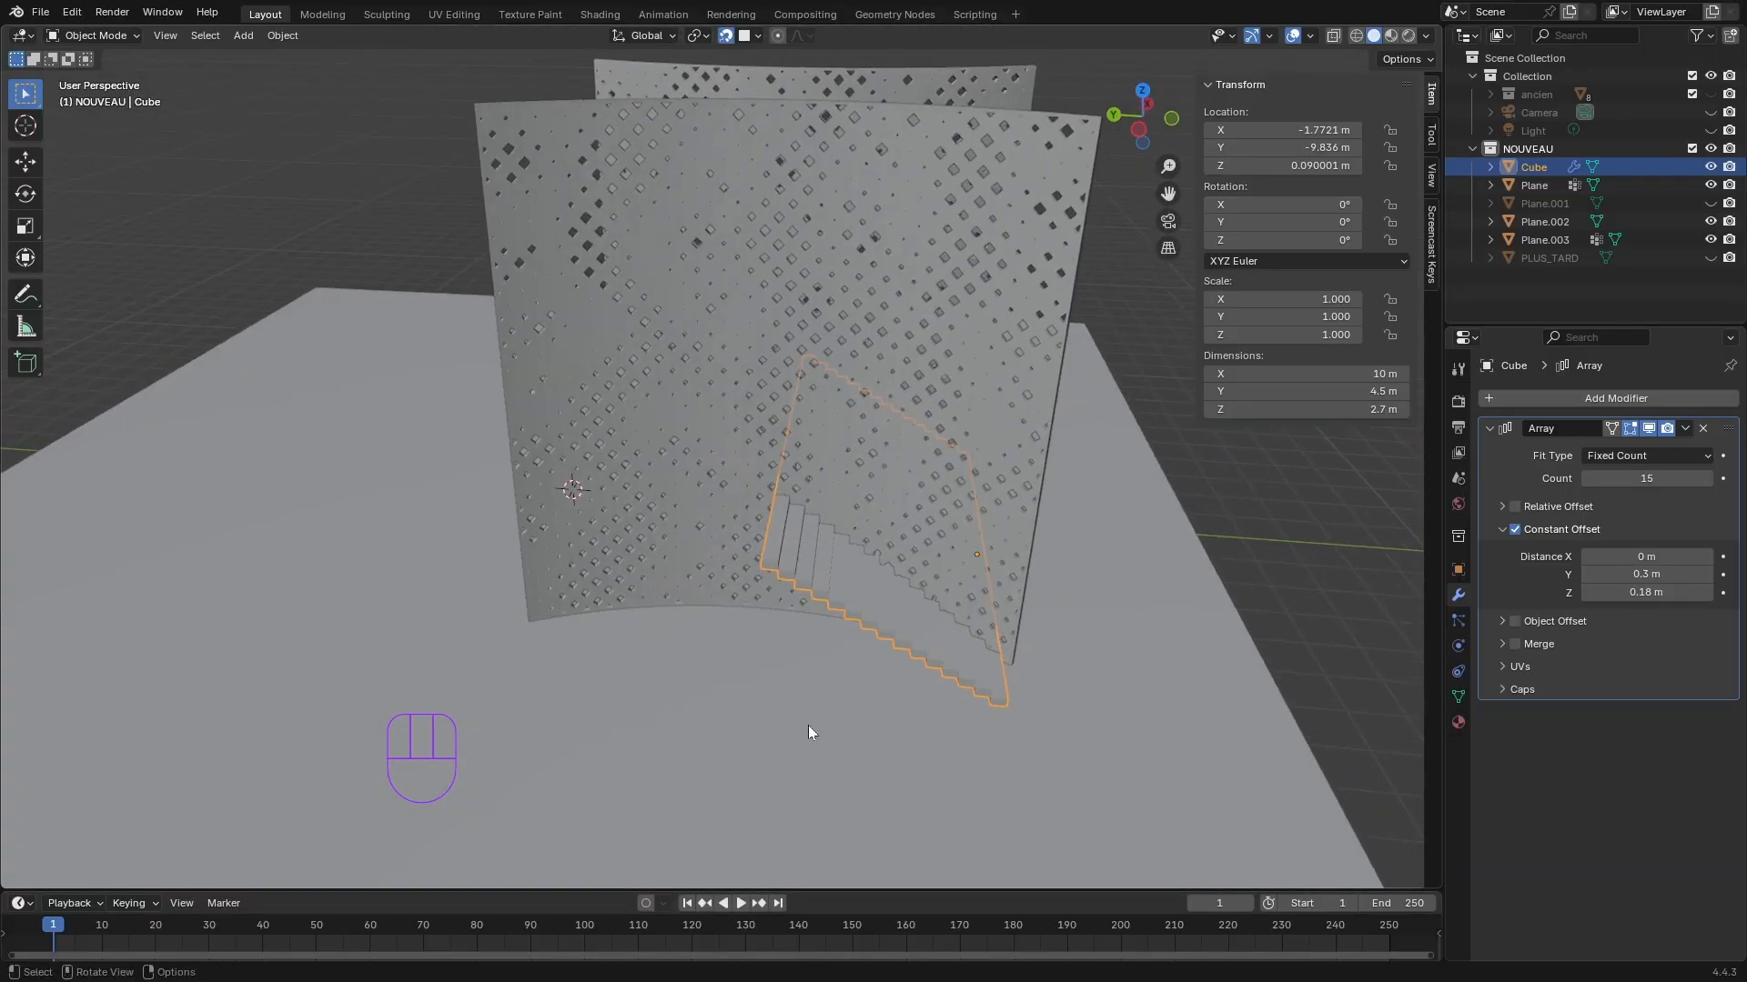
# - Duplicate the staircase and move the copy about 14.27 m along Y, beyond the panels
pyautogui.hotkey('shift', 'd')
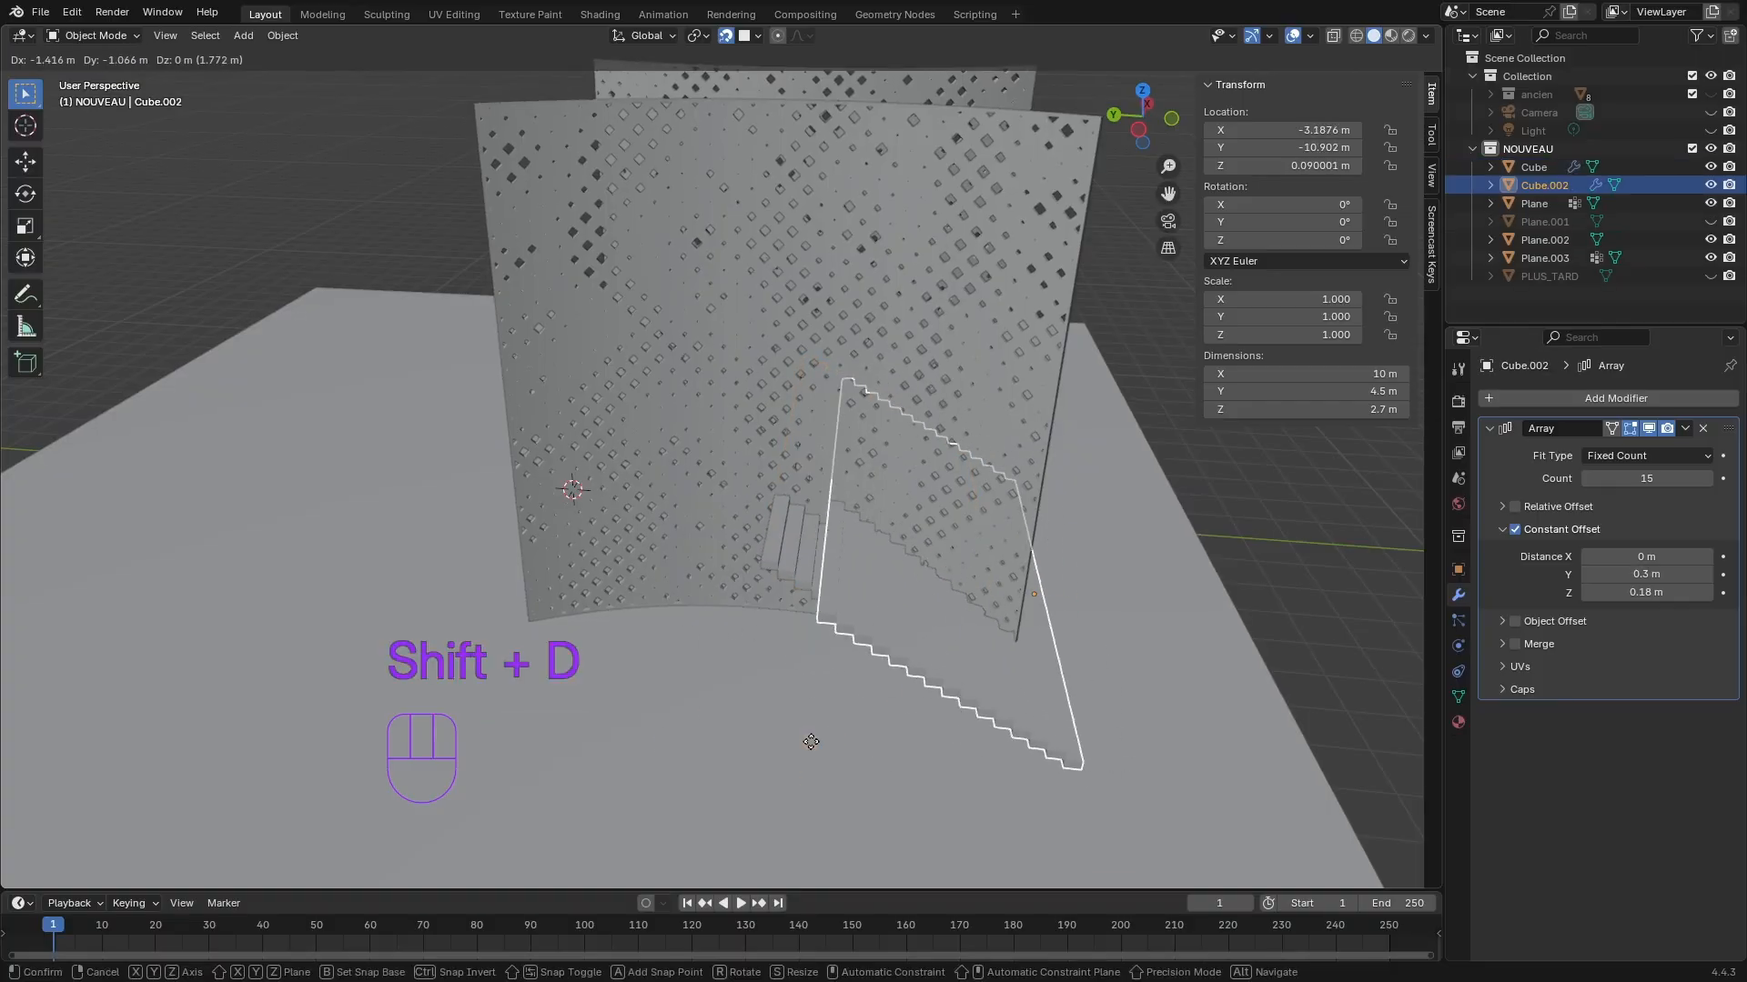
pyautogui.press('Escape')
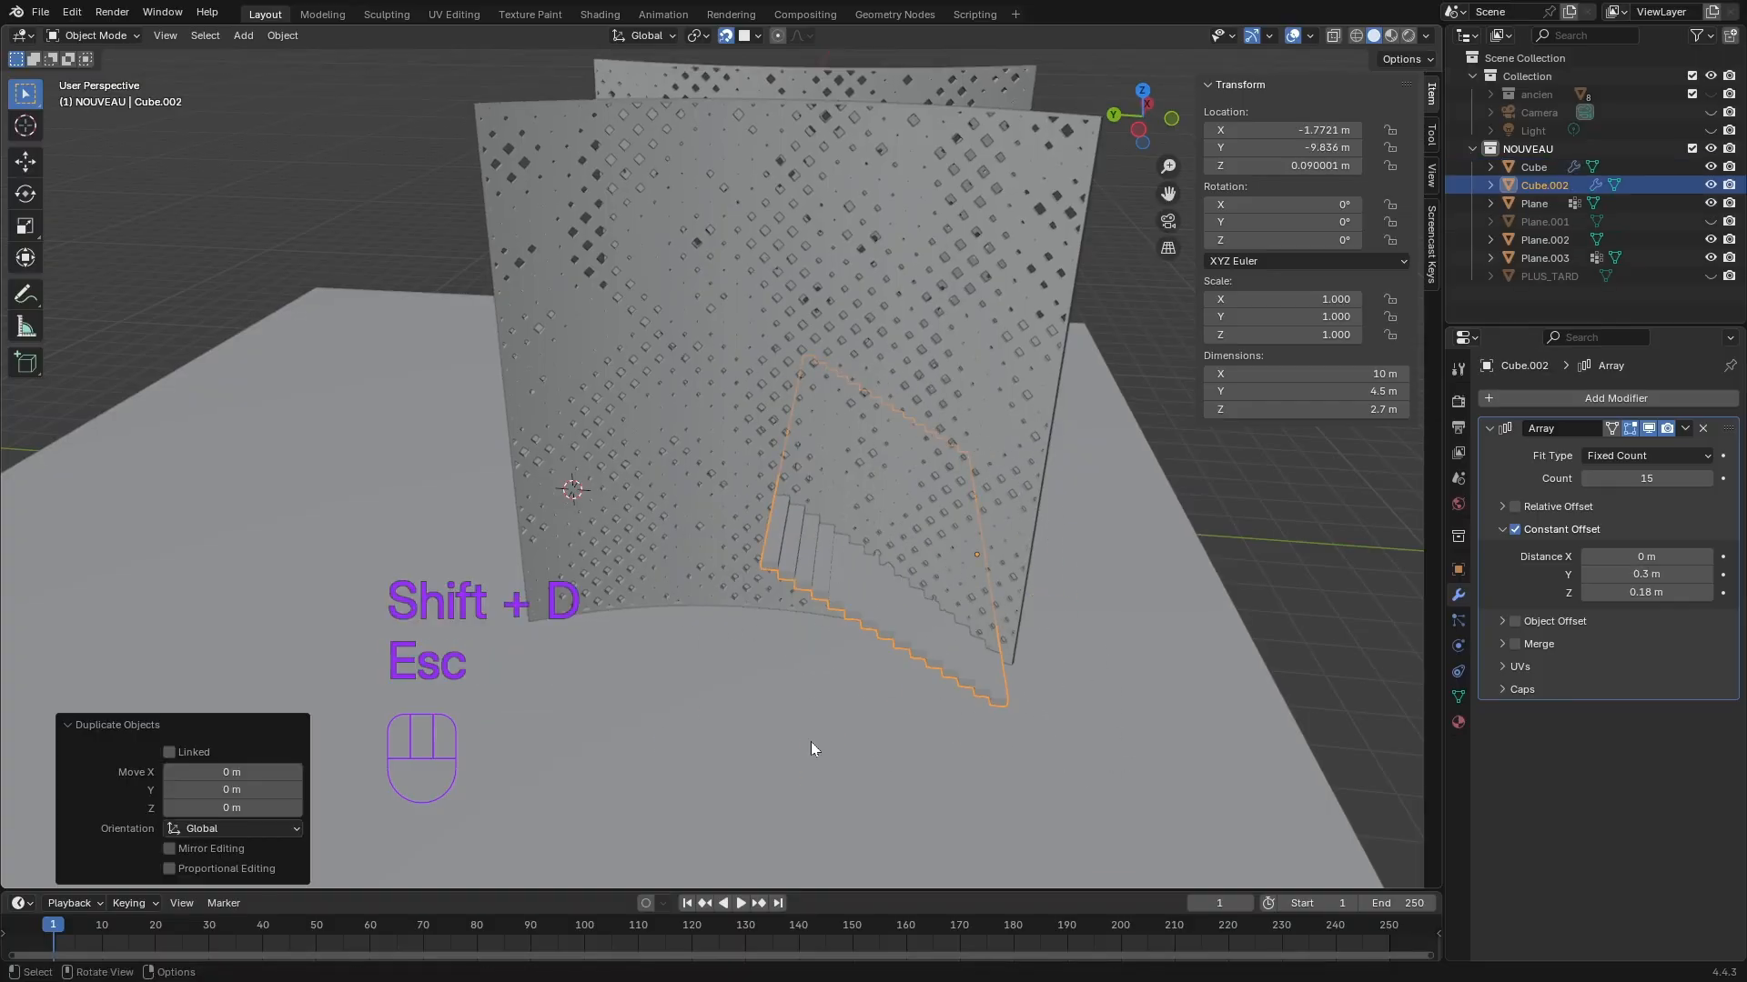
pyautogui.keyDown('shift'); pyautogui.moveTo(718, 762); pyautogui.dragTo(924, 755, button='middle'); pyautogui.keyUp('shift')
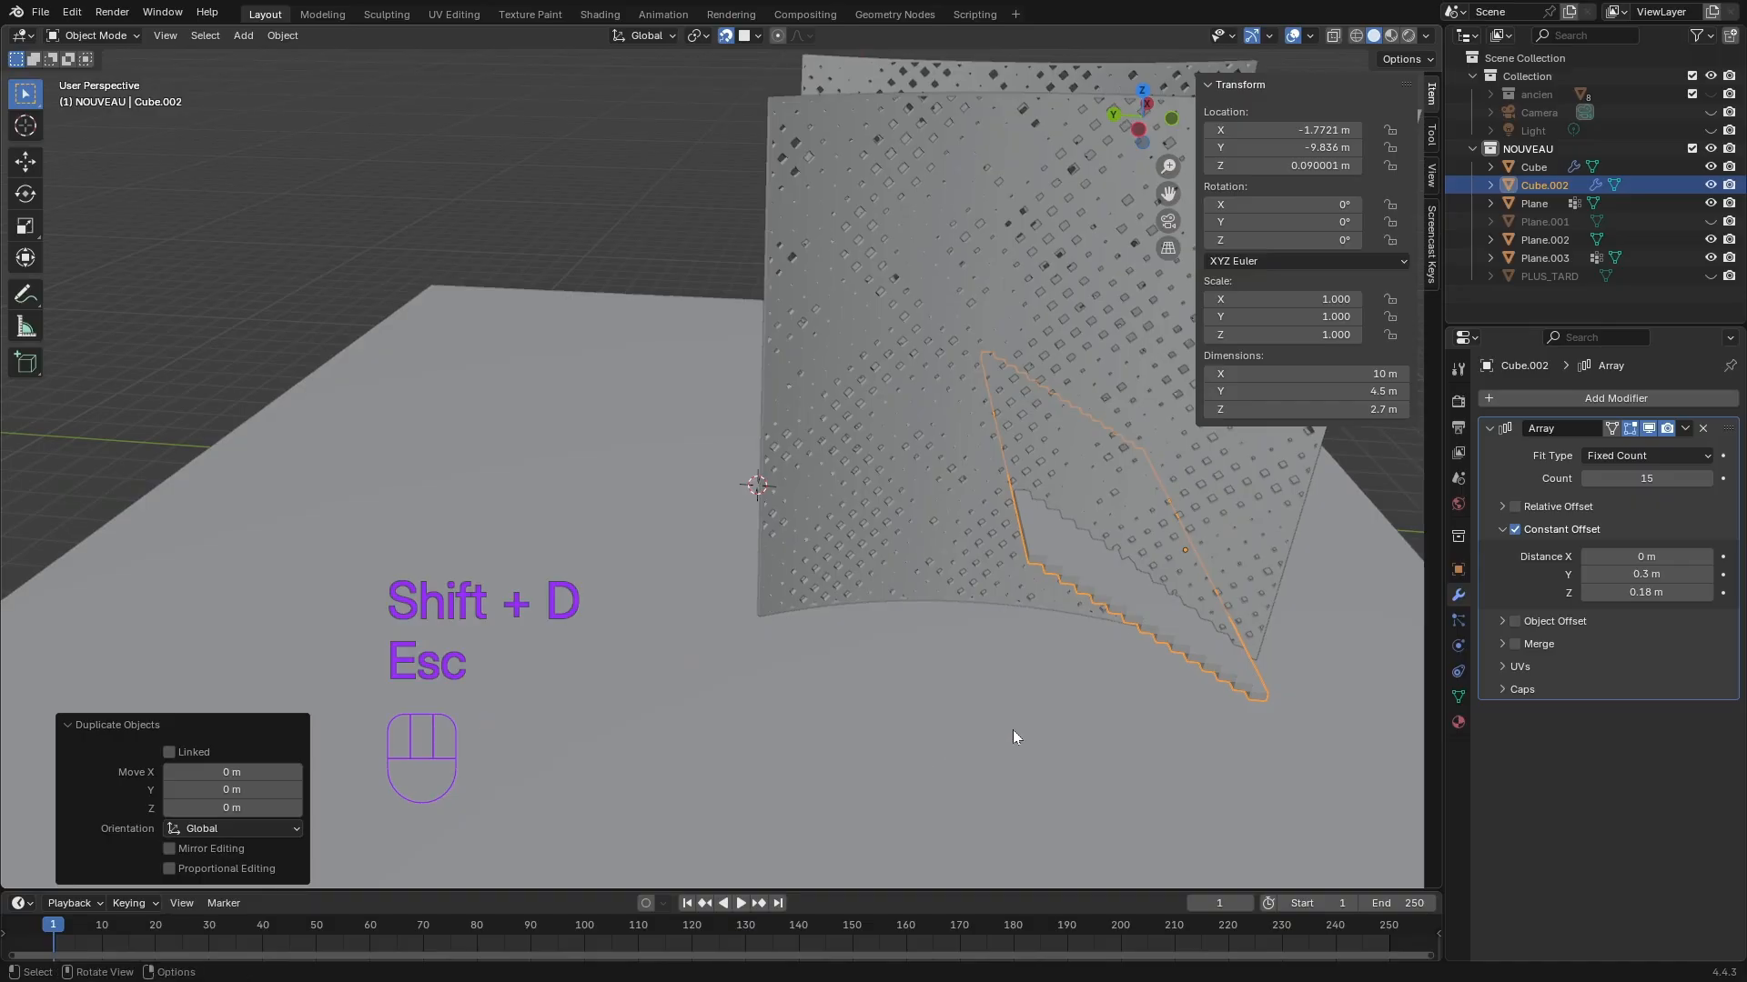
pyautogui.press('g')
pyautogui.press('y')
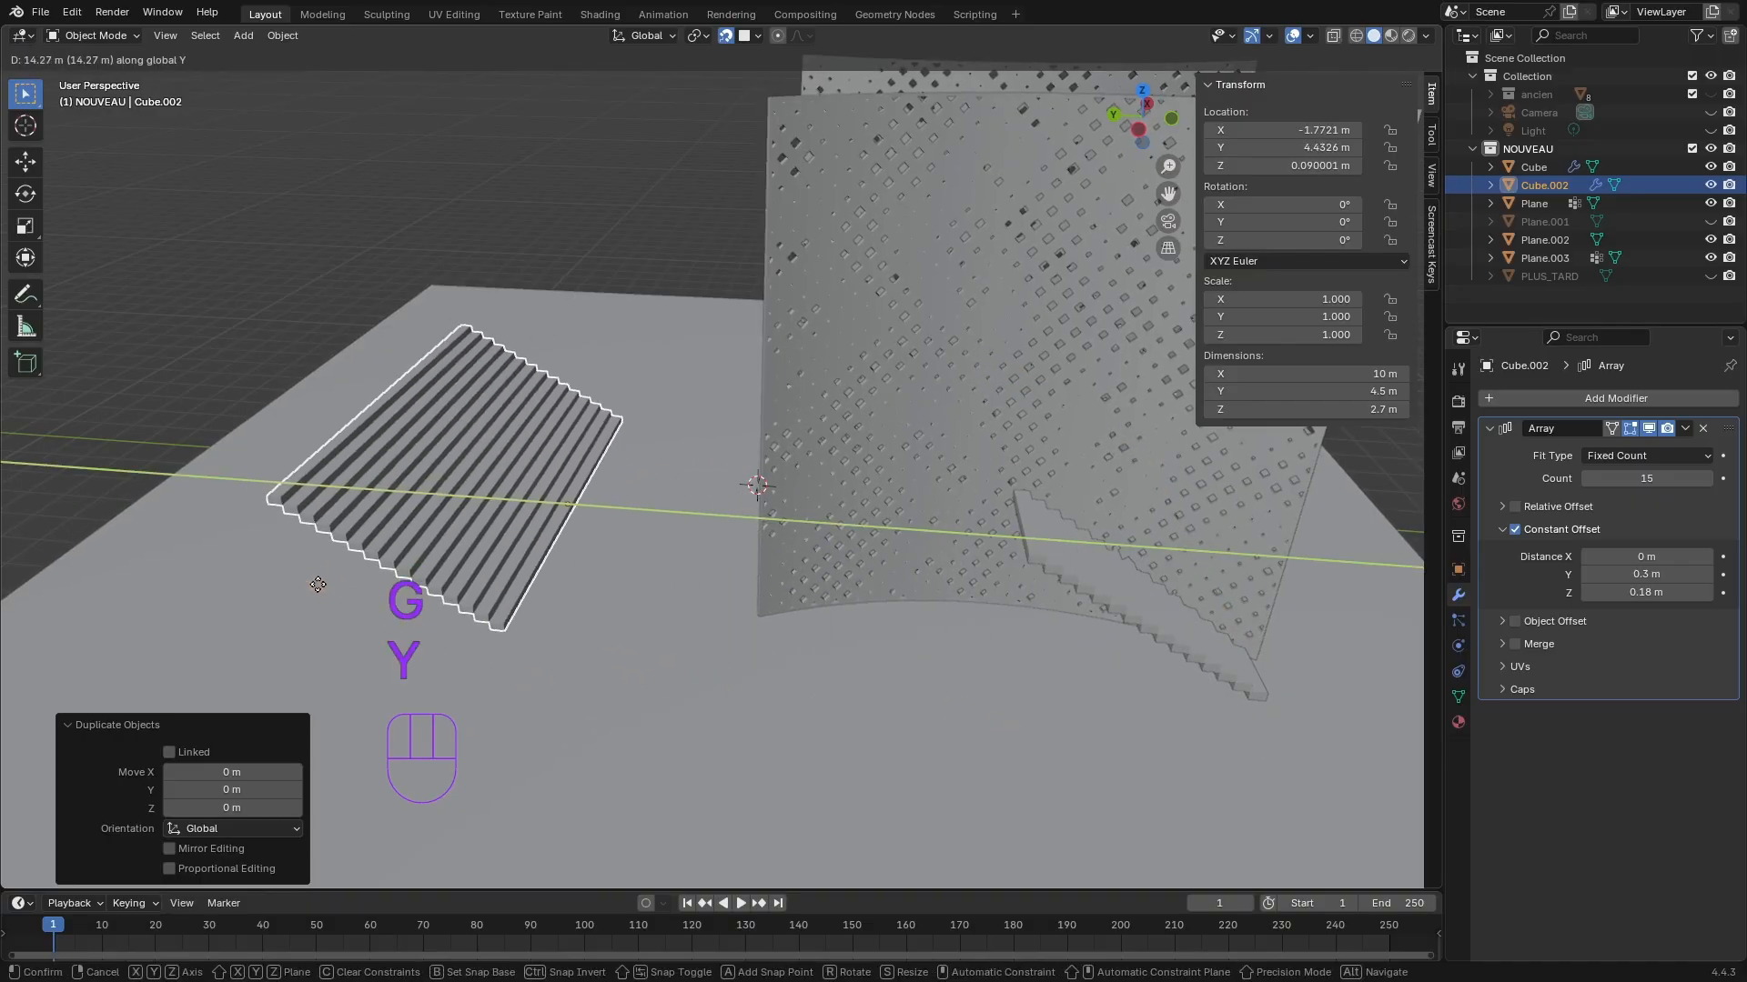
pyautogui.click(446, 434)
# - Apply the Array modifier of the original staircase between the panels
pyautogui.moveTo(737, 745); pyautogui.dragTo(1018, 701, button='middle')
pyautogui.click(855, 579)
pyautogui.scroll(-3, 952, 703)
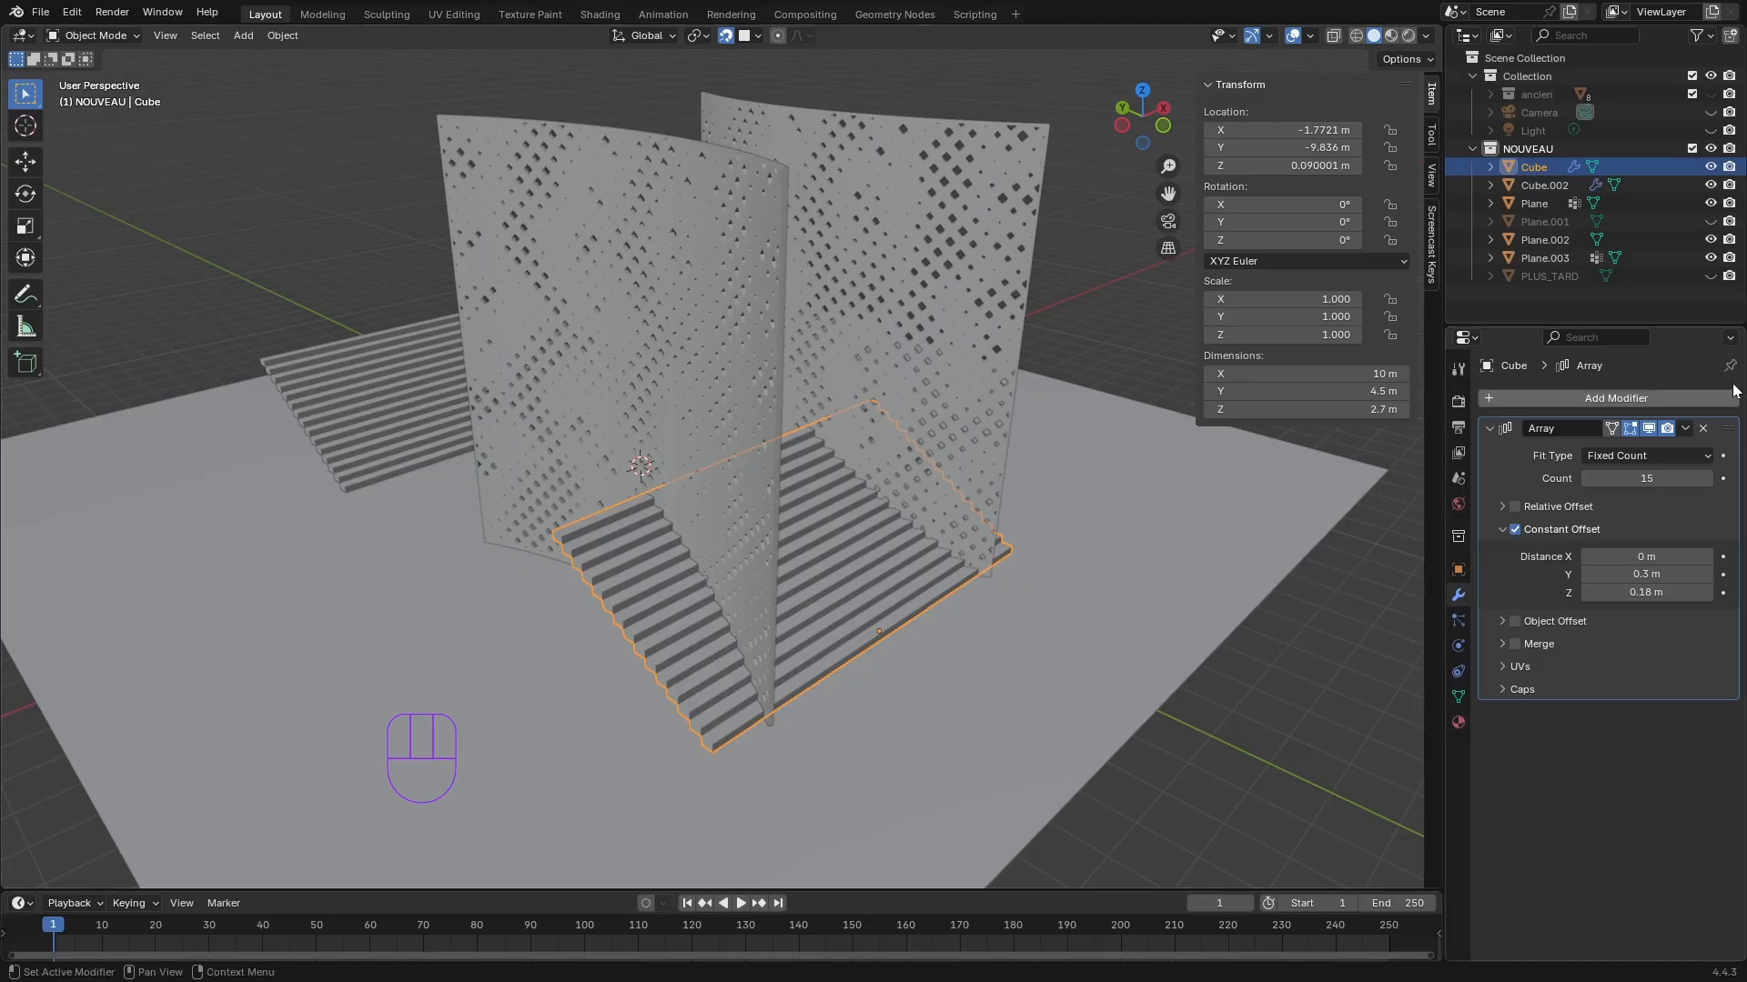
pyautogui.click(1686, 428)
pyautogui.click(1621, 447)
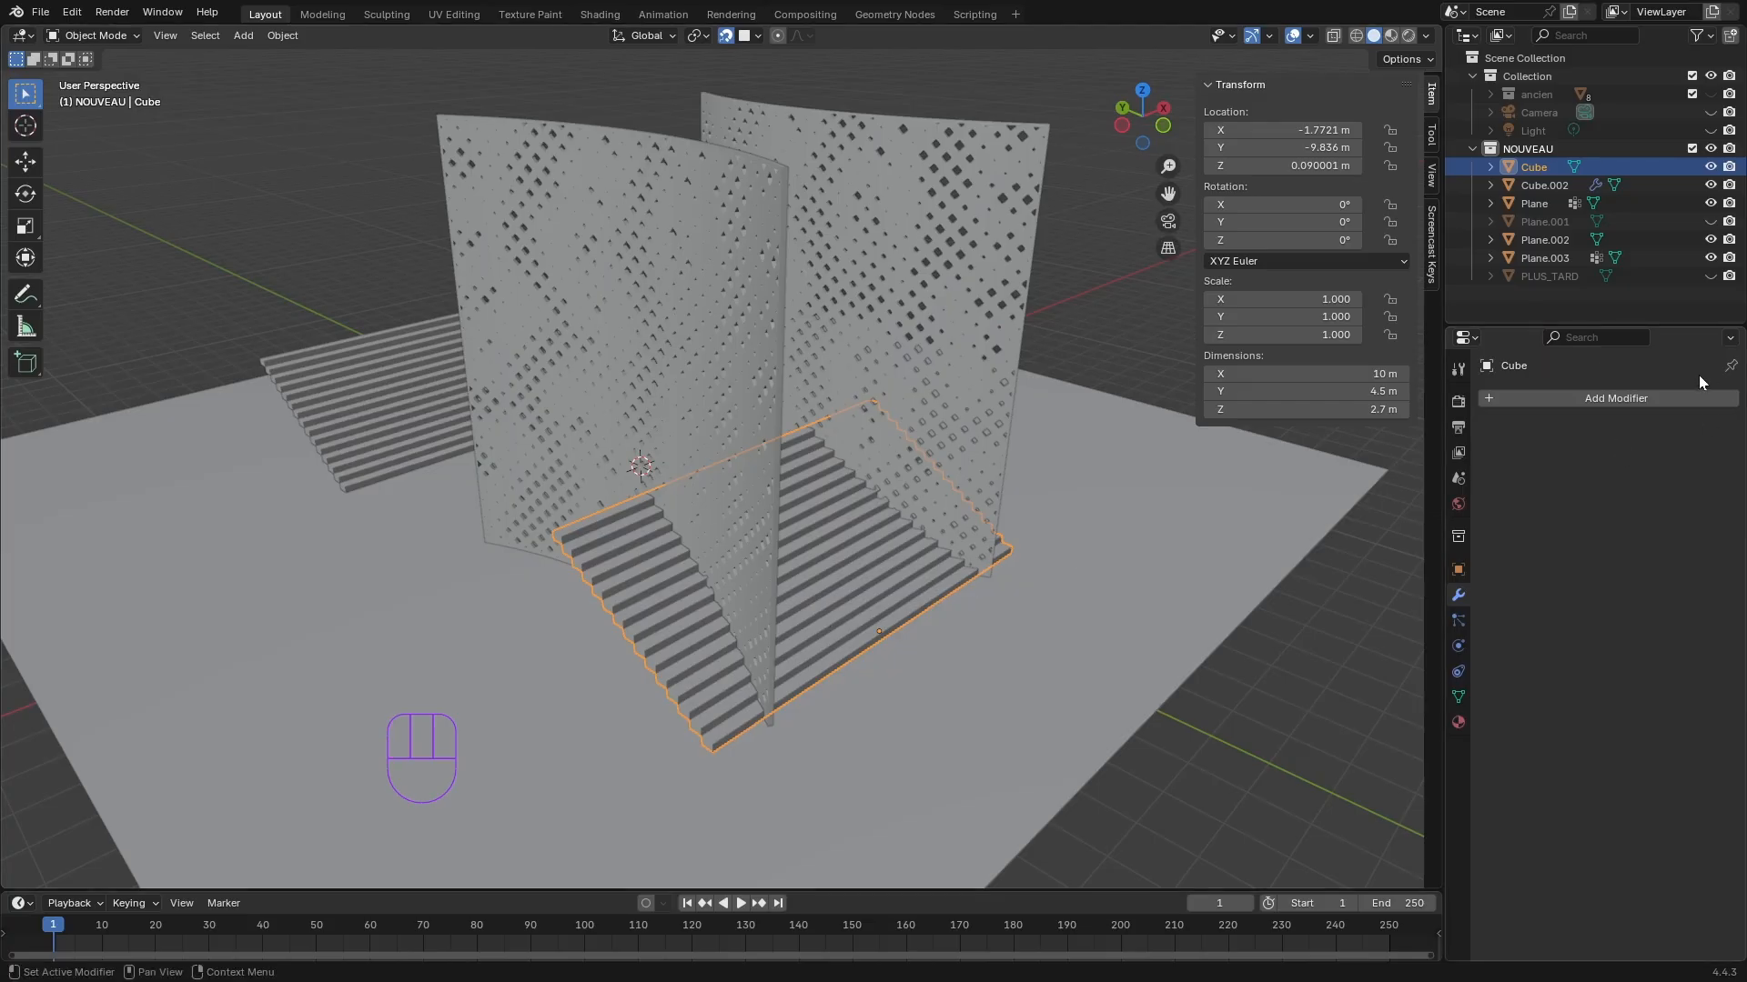
# - Extend the top step of the original staircase into a landing by moving its rear face 2 m along Y in Edit Mode
pyautogui.moveTo(1095, 652); pyautogui.dragTo(906, 496, button='middle')
pyautogui.press('Tab')
pyautogui.scroll(3, 915, 510)
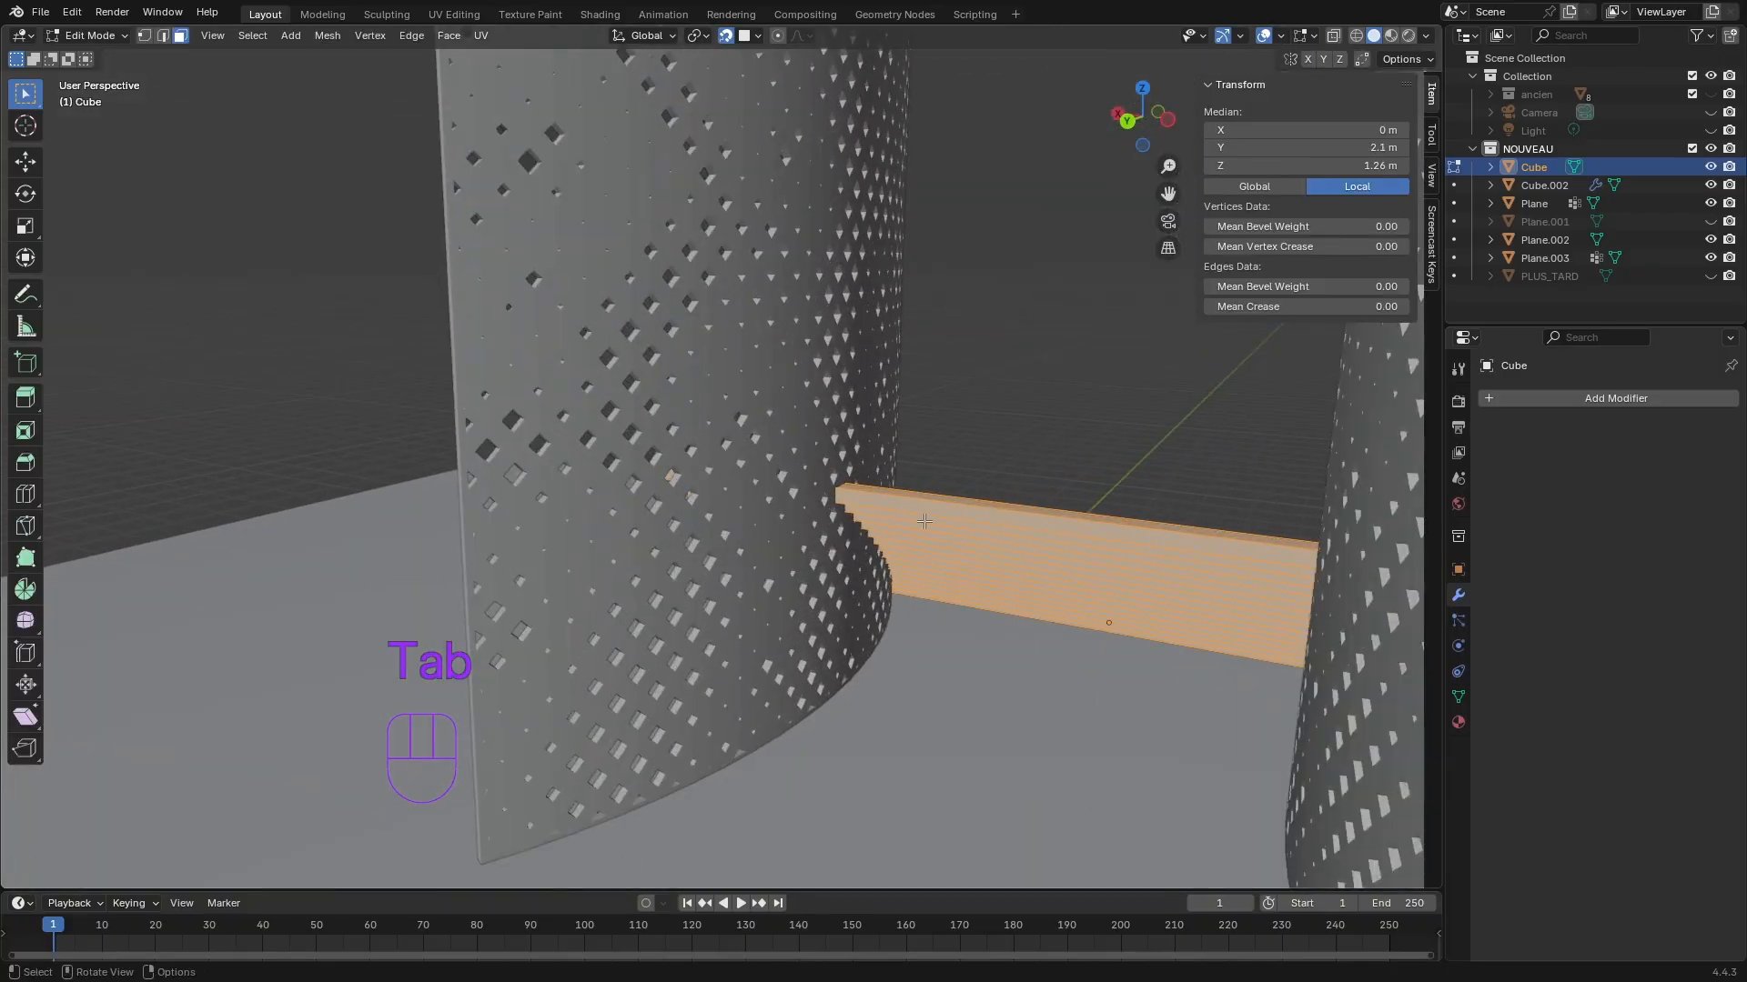
pyautogui.click(994, 523)
pyautogui.moveTo(1059, 505)
pyautogui.mouseDown(button='middle')
pyautogui.moveTo(971, 508)
pyautogui.moveTo(1043, 501)
pyautogui.mouseUp(button='middle')
pyautogui.keyDown('shift'); pyautogui.moveTo(924, 685); pyautogui.dragTo(919, 655, button='middle'); pyautogui.keyUp('shift')
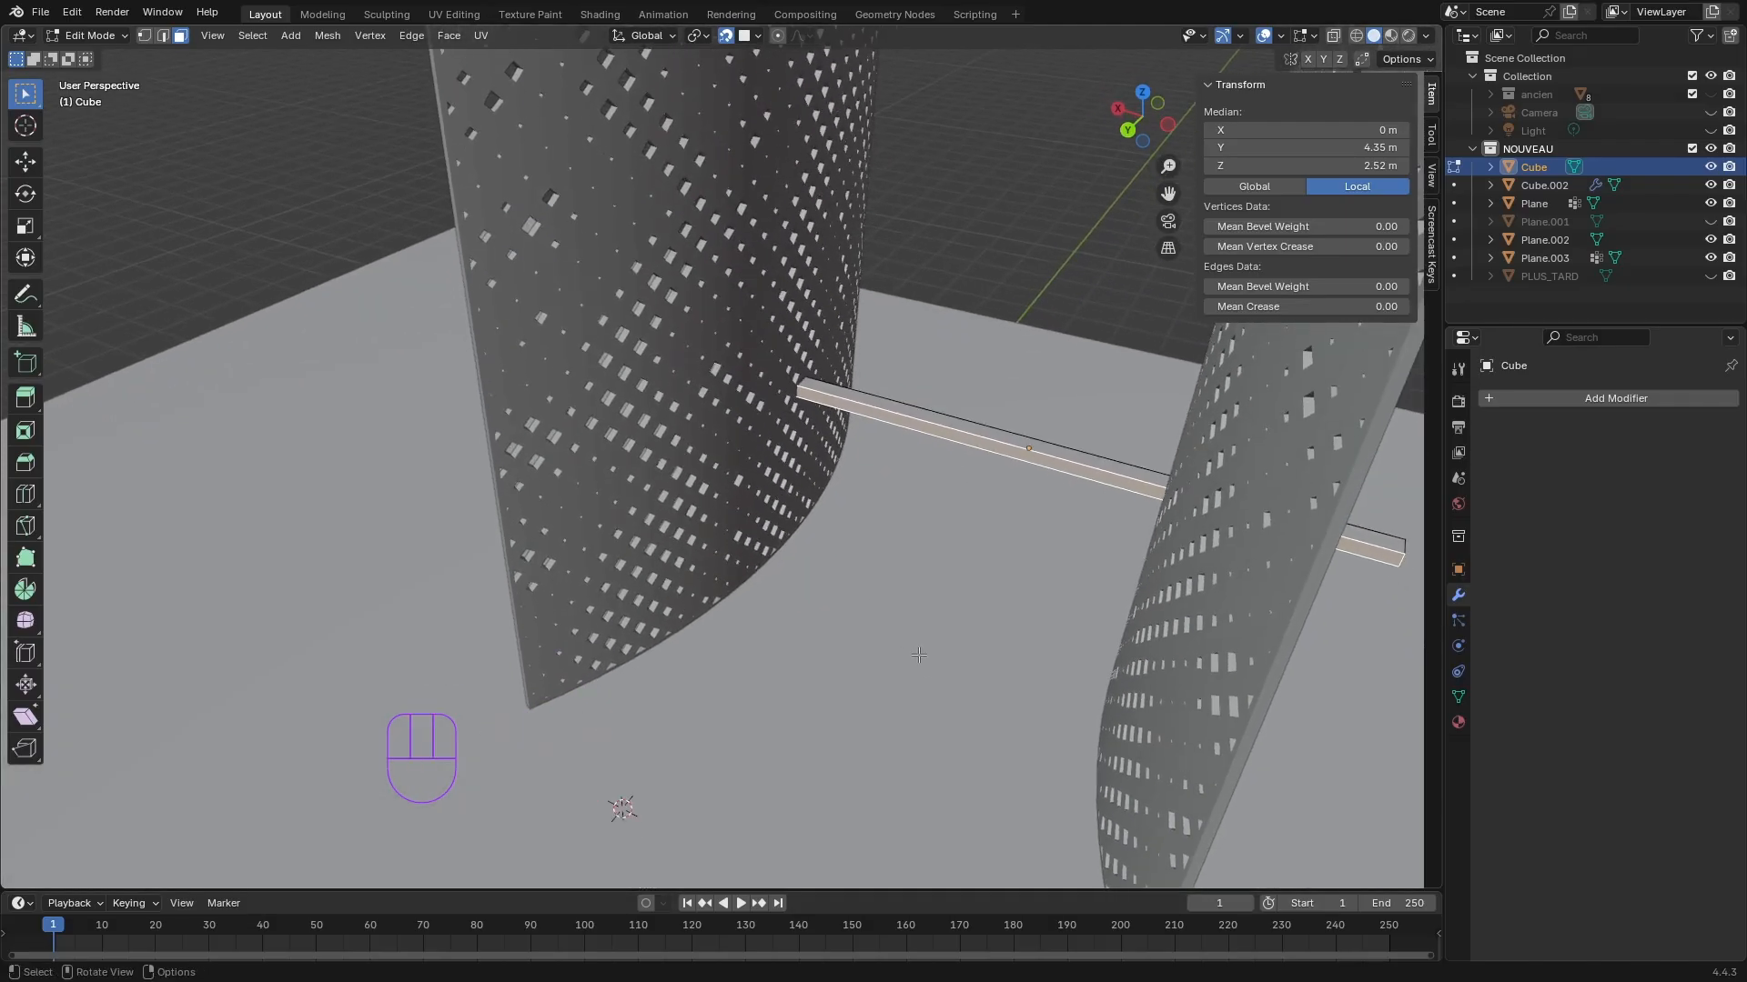
pyautogui.press('g')
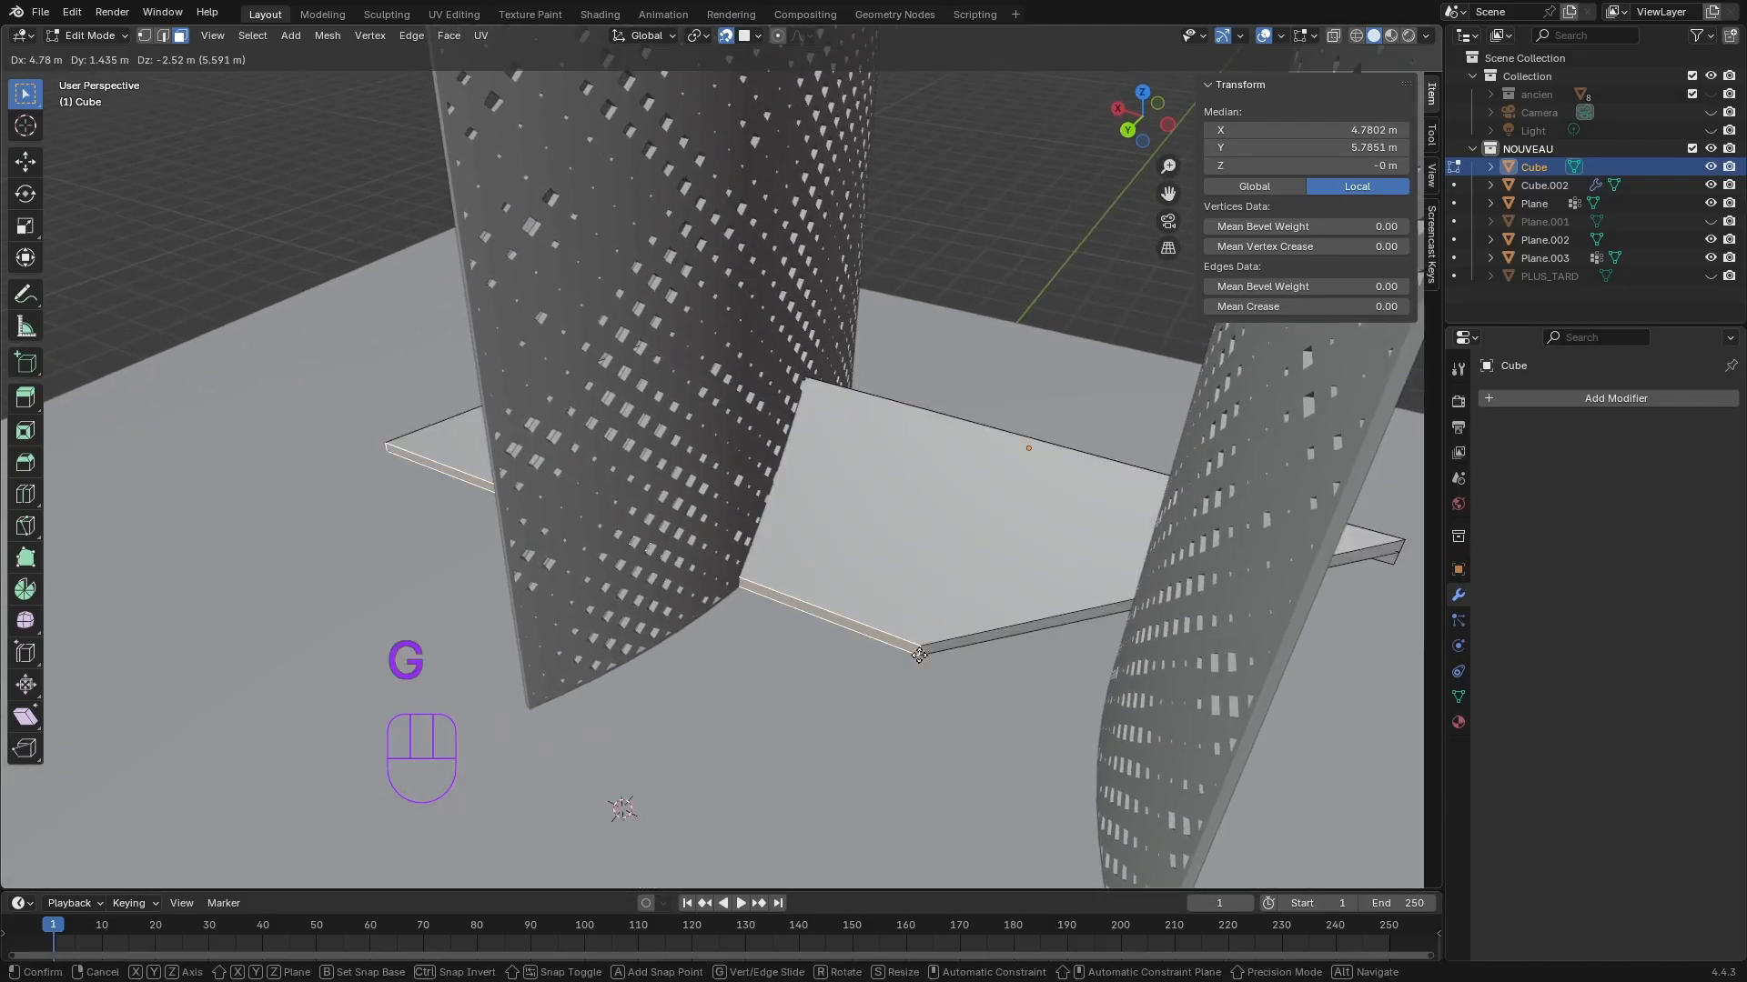
pyautogui.press('y')
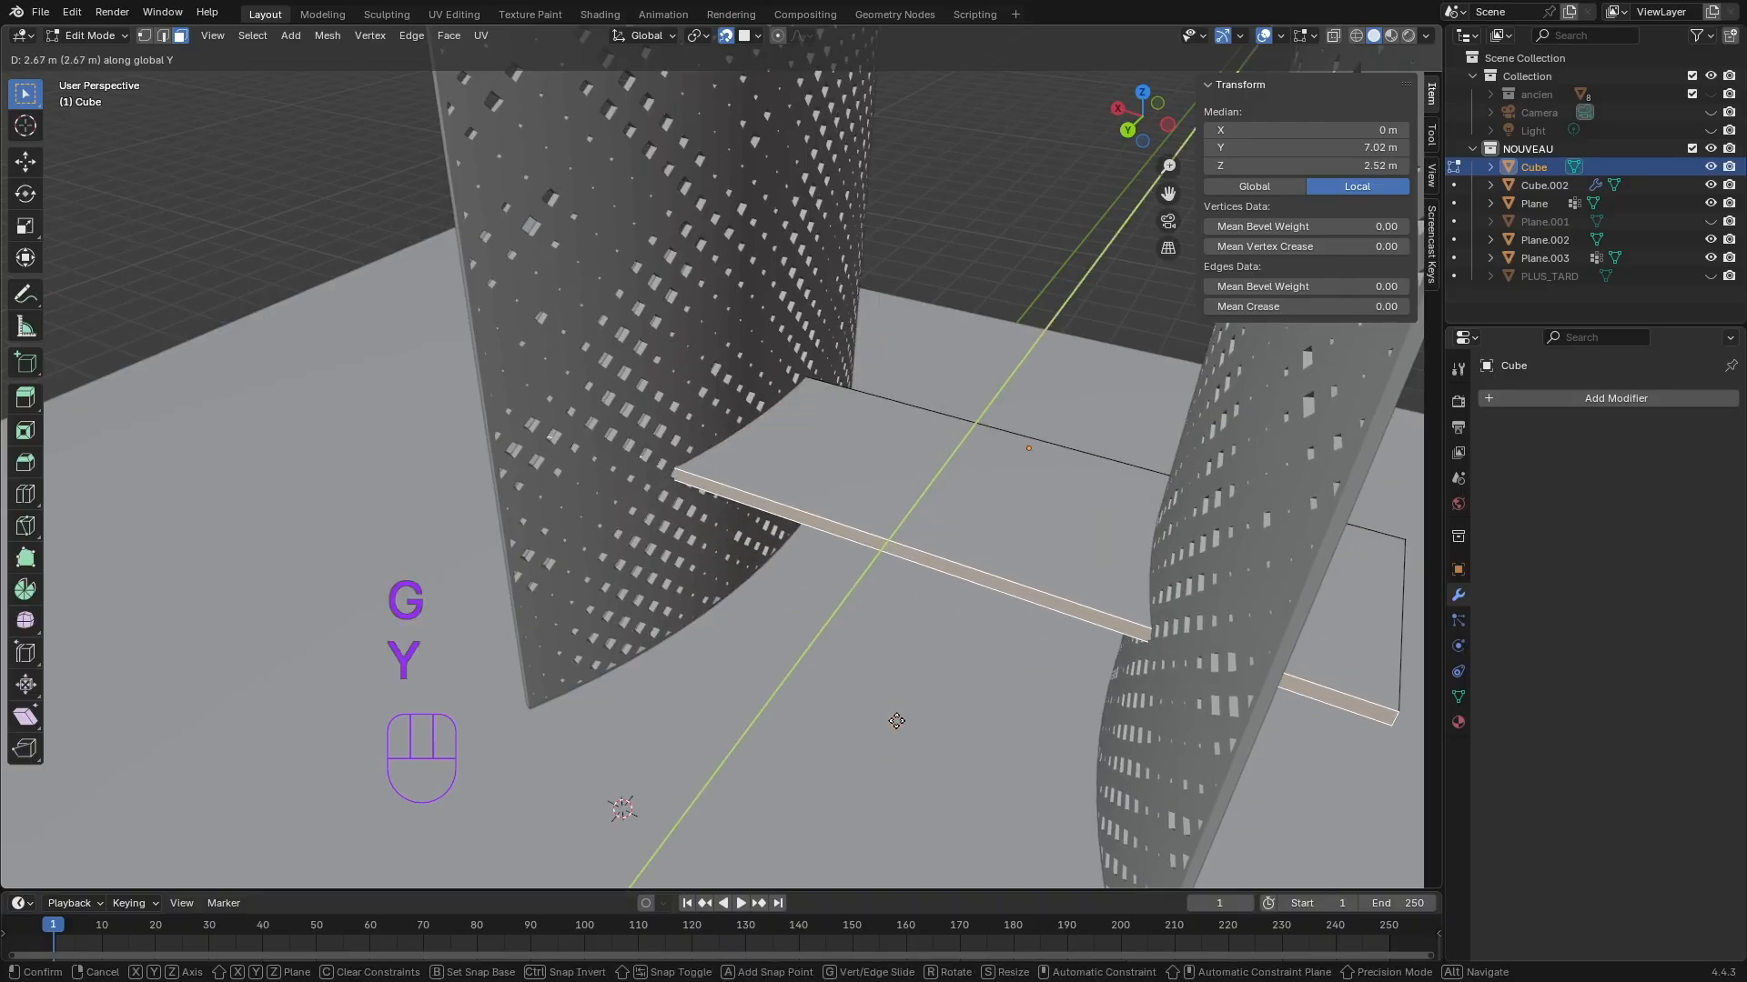
pyautogui.press('2')
pyautogui.press('Return')
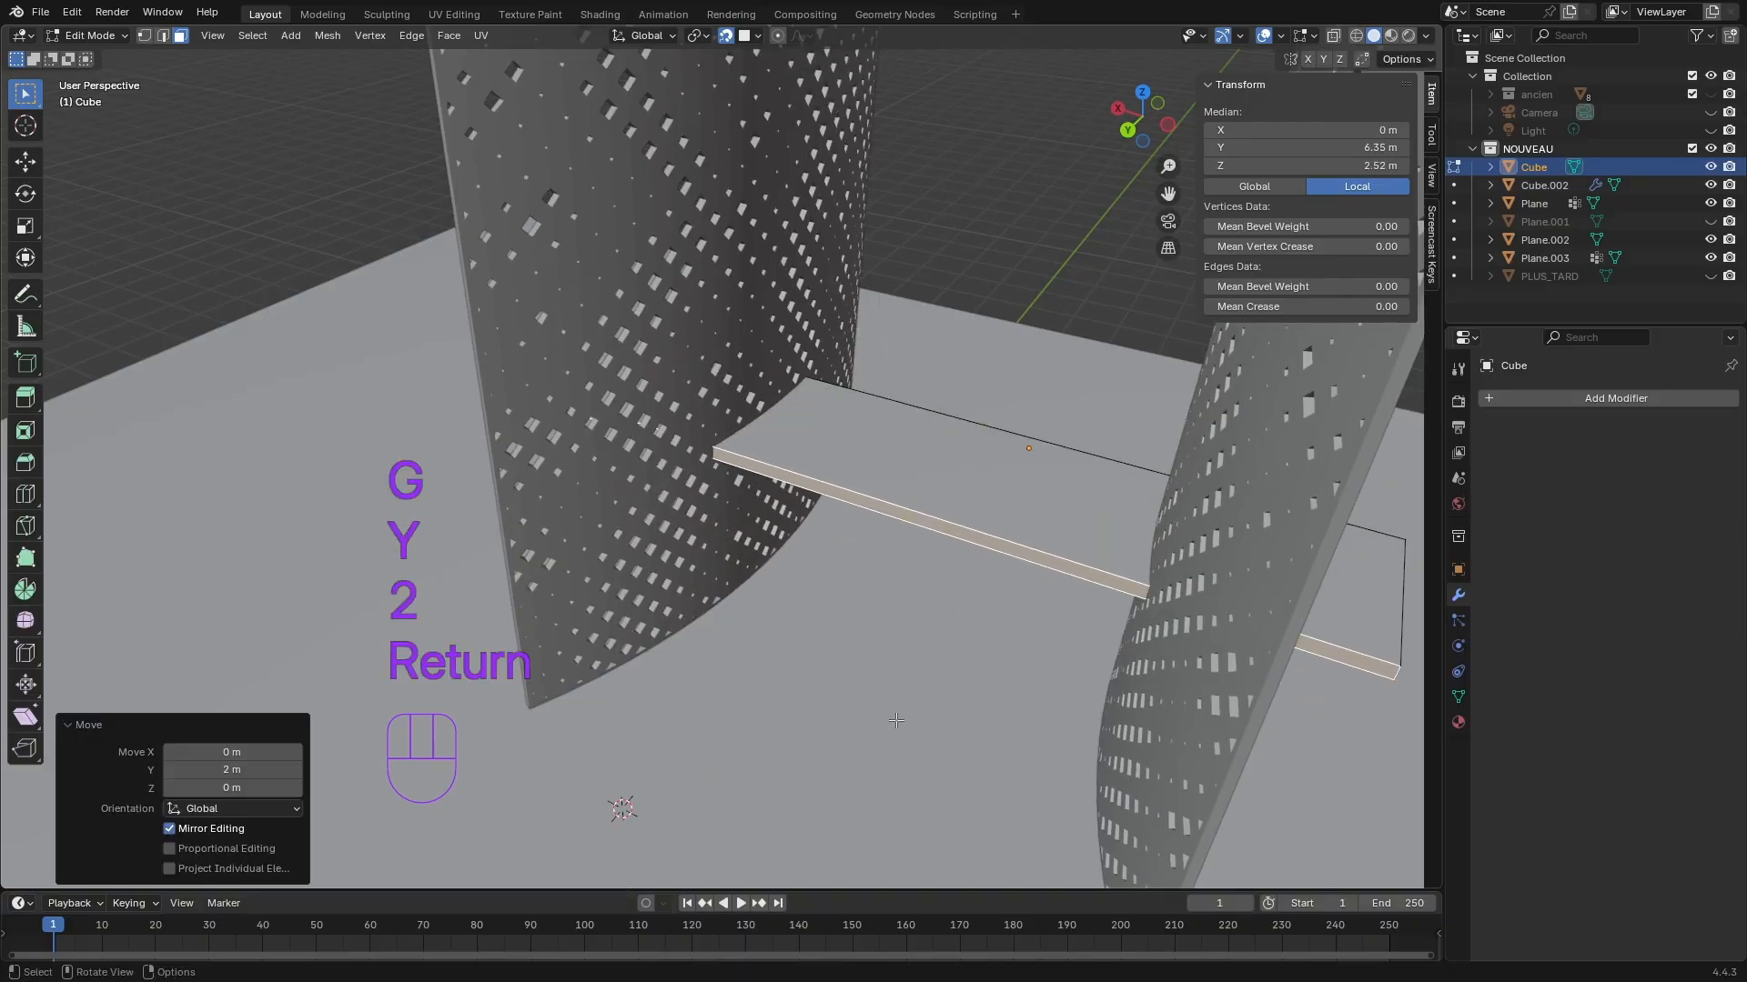
pyautogui.scroll(-3, 897, 721)
pyautogui.moveTo(877, 655); pyautogui.dragTo(792, 682, button='middle')
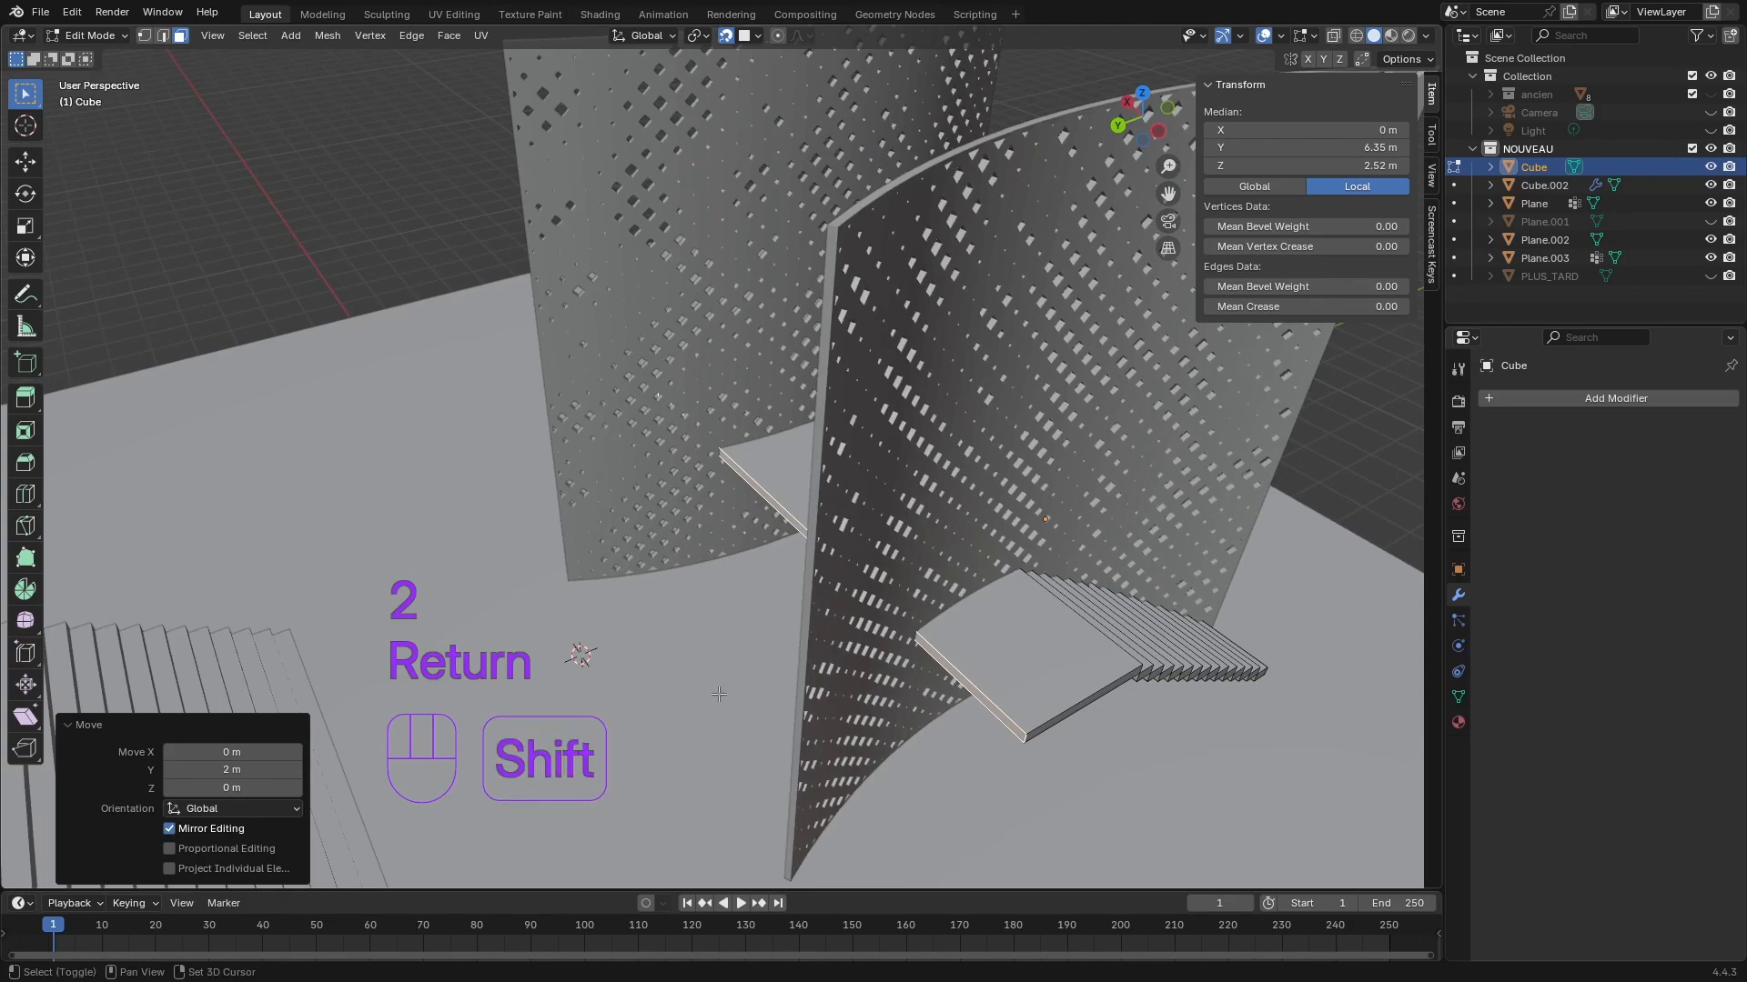
pyautogui.keyDown('shift'); pyautogui.moveTo(702, 732); pyautogui.dragTo(789, 584, button='middle'); pyautogui.keyUp('shift')
pyautogui.click(727, 536)
pyautogui.scroll(-3, 692, 505)
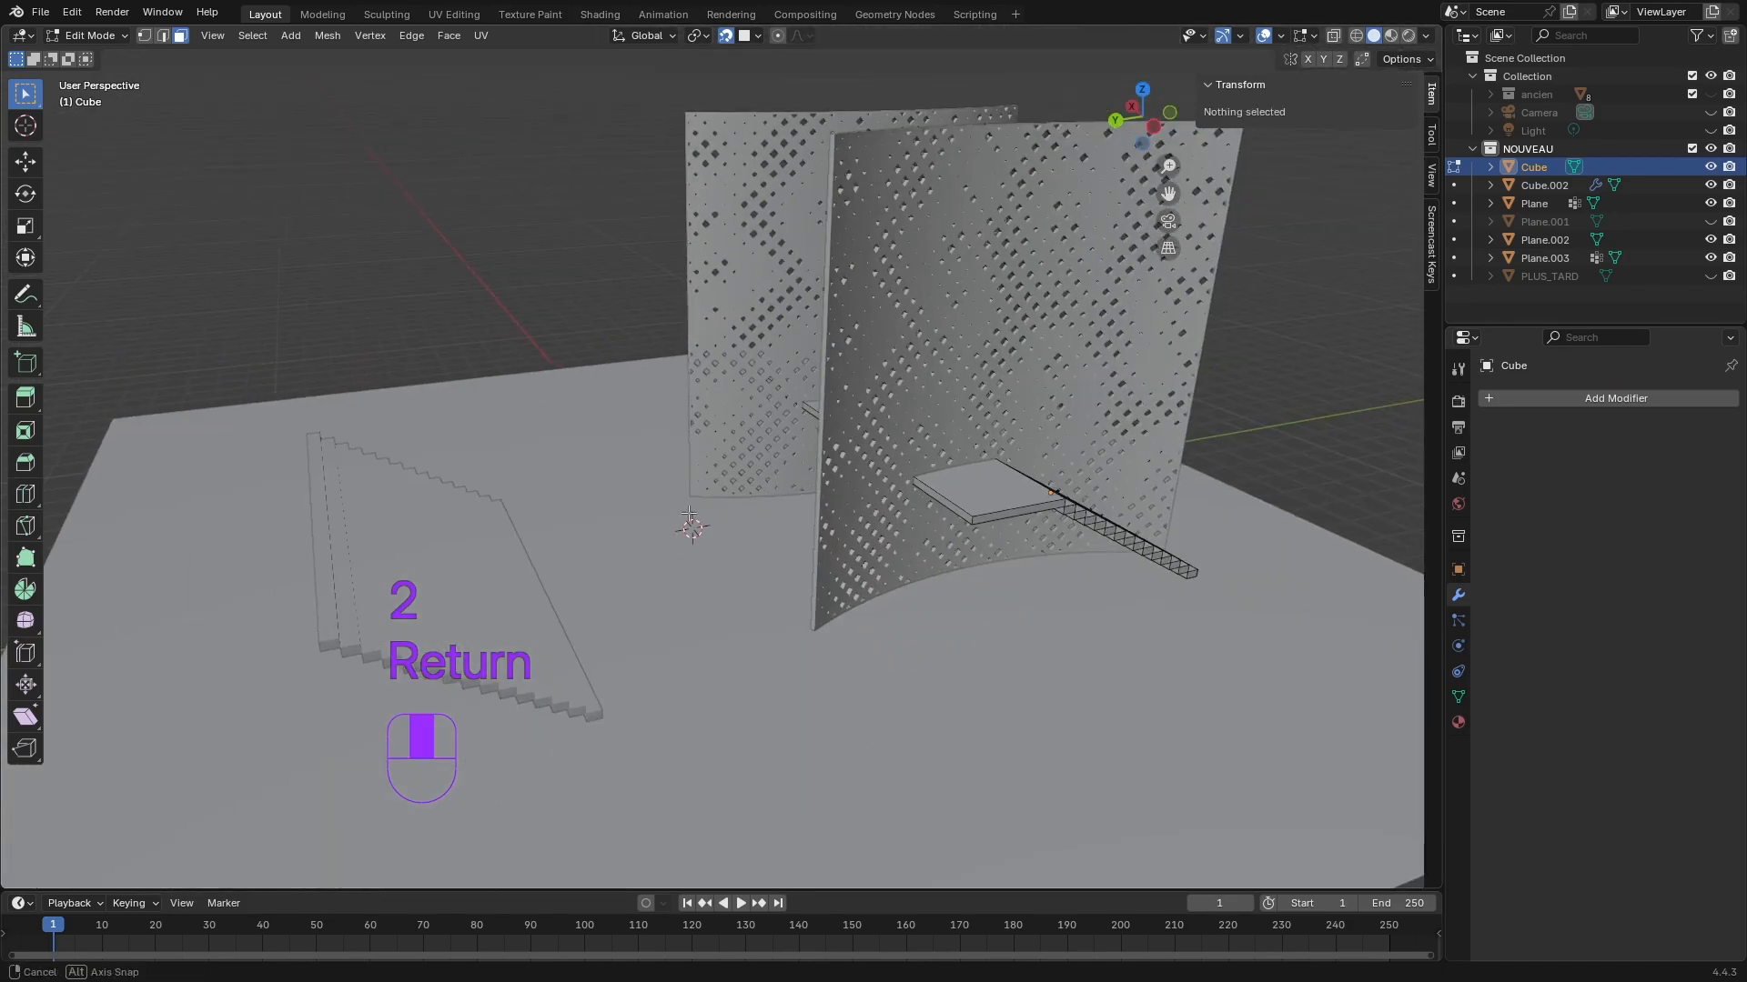
pyautogui.moveTo(677, 495); pyautogui.dragTo(852, 417, button='middle')
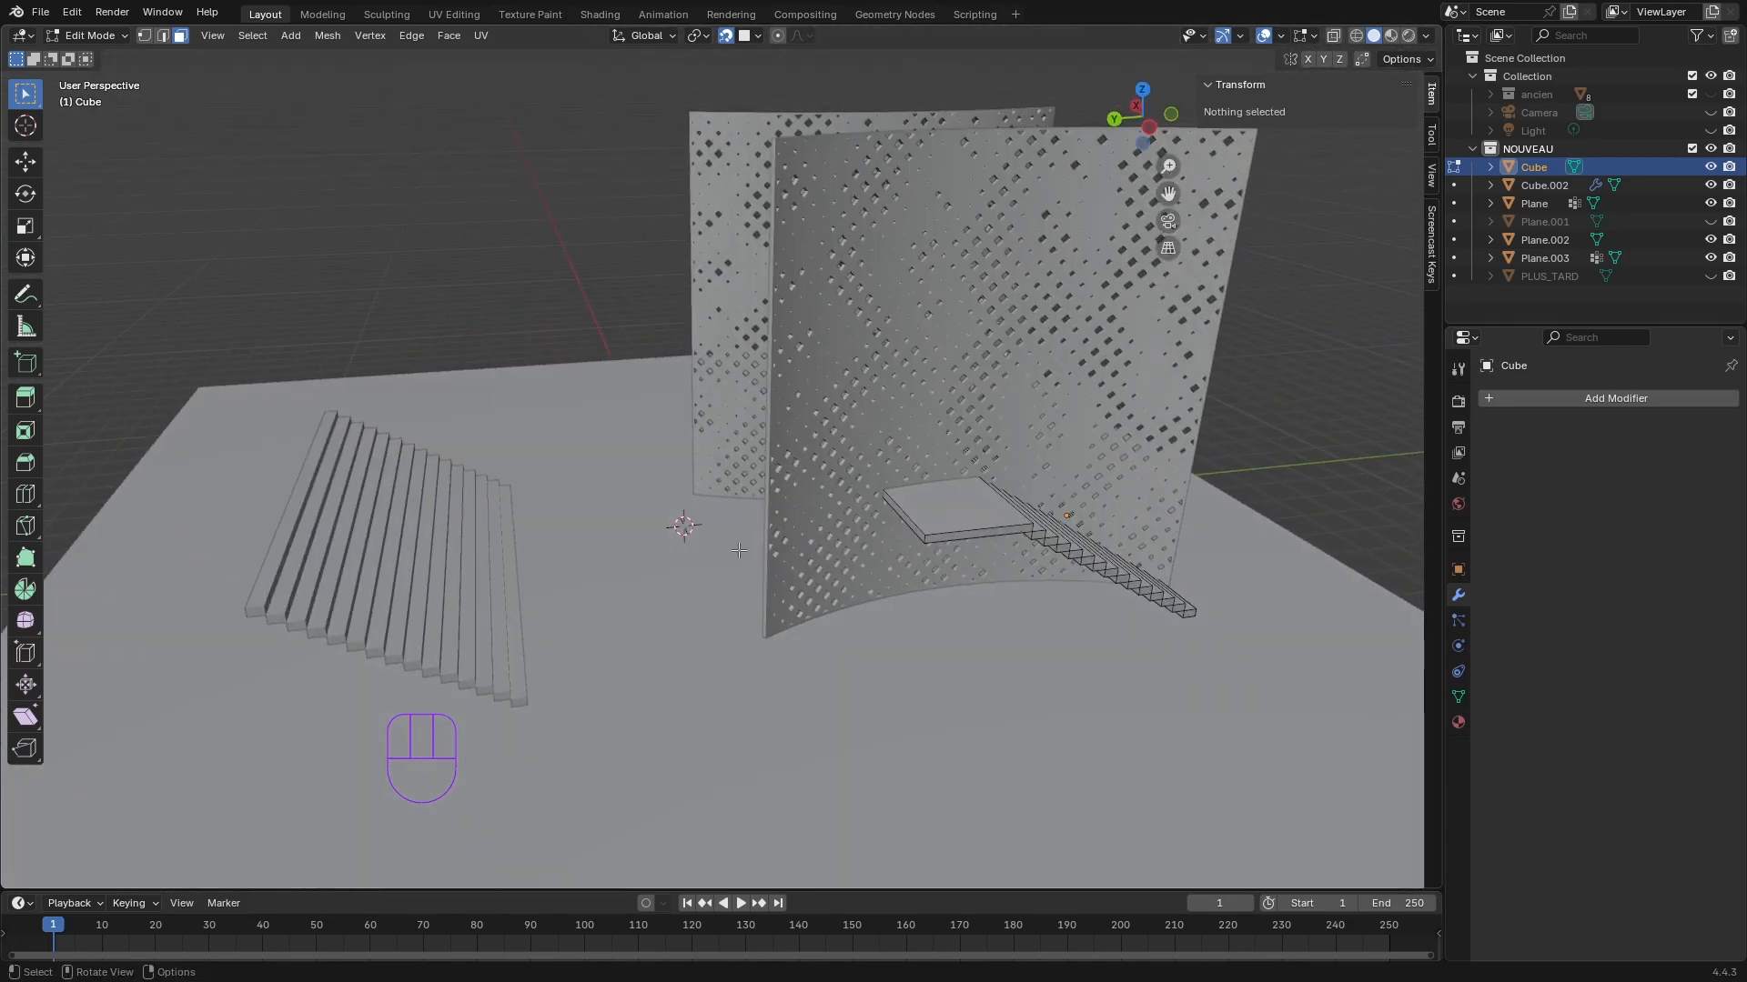
pyautogui.press('Tab')
# - Set snapping to Vertex and move the duplicate staircase by its lowest front corner onto the far lower corner of the landing
pyautogui.moveTo(729, 554); pyautogui.dragTo(681, 622, button='middle')
pyautogui.click(564, 480)
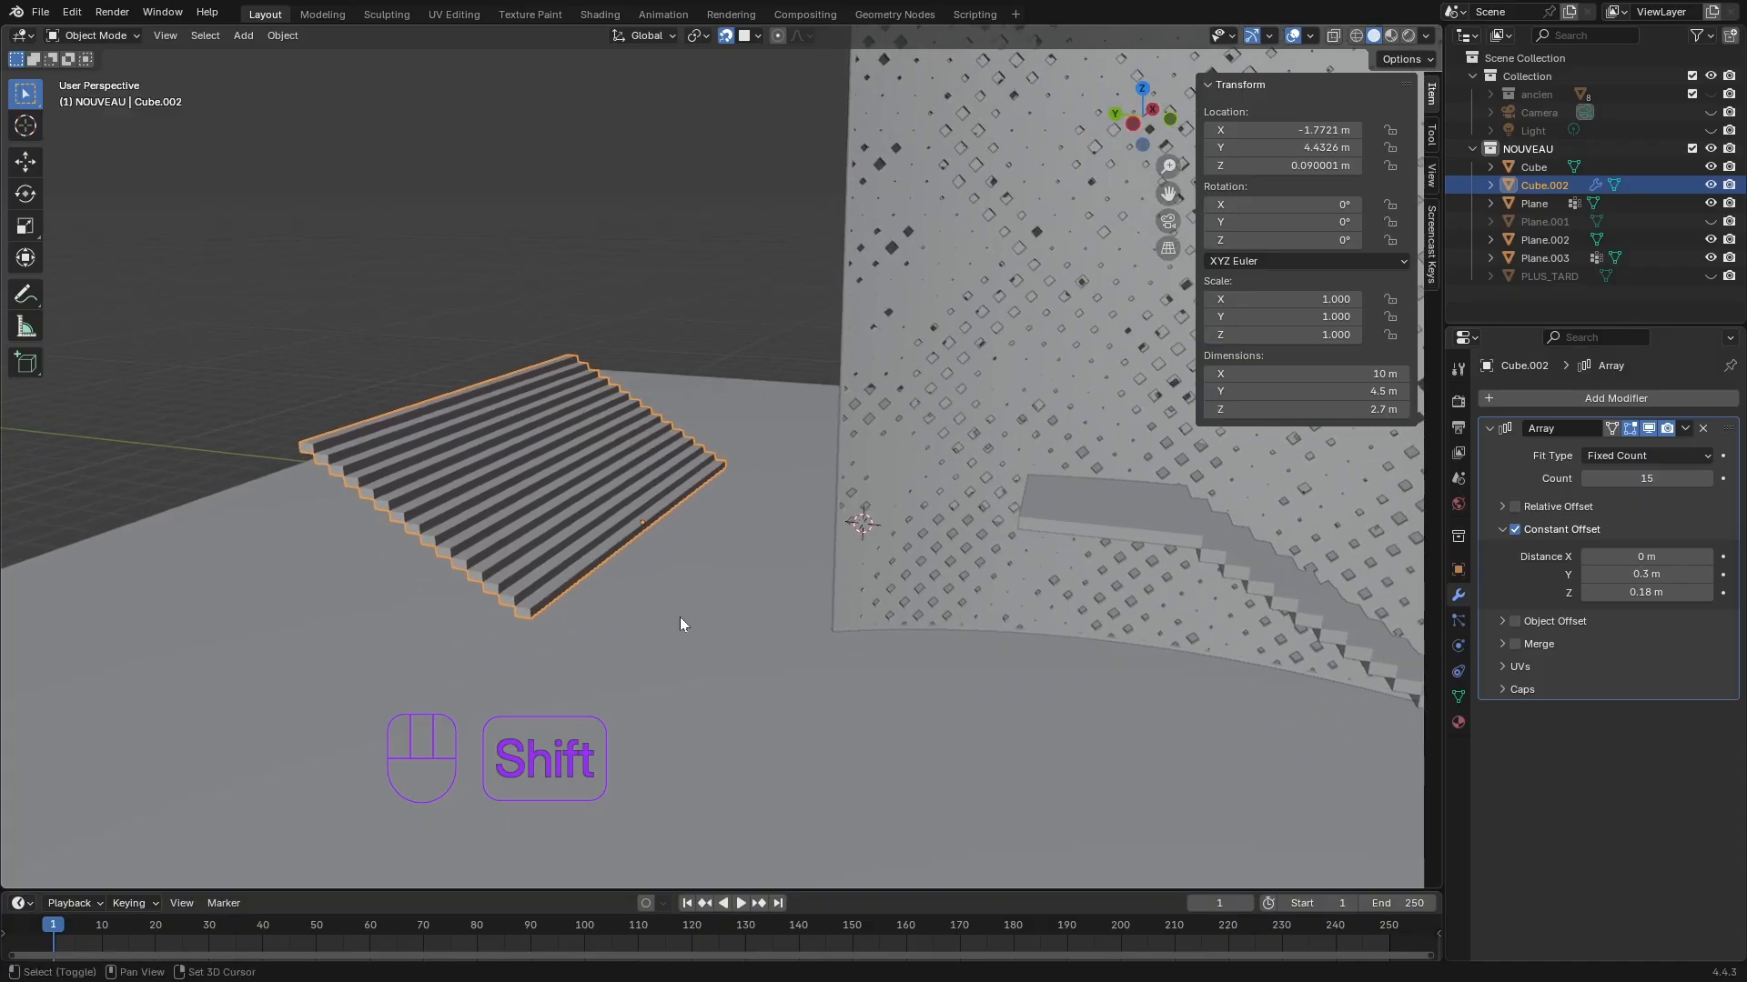
pyautogui.click(755, 34)
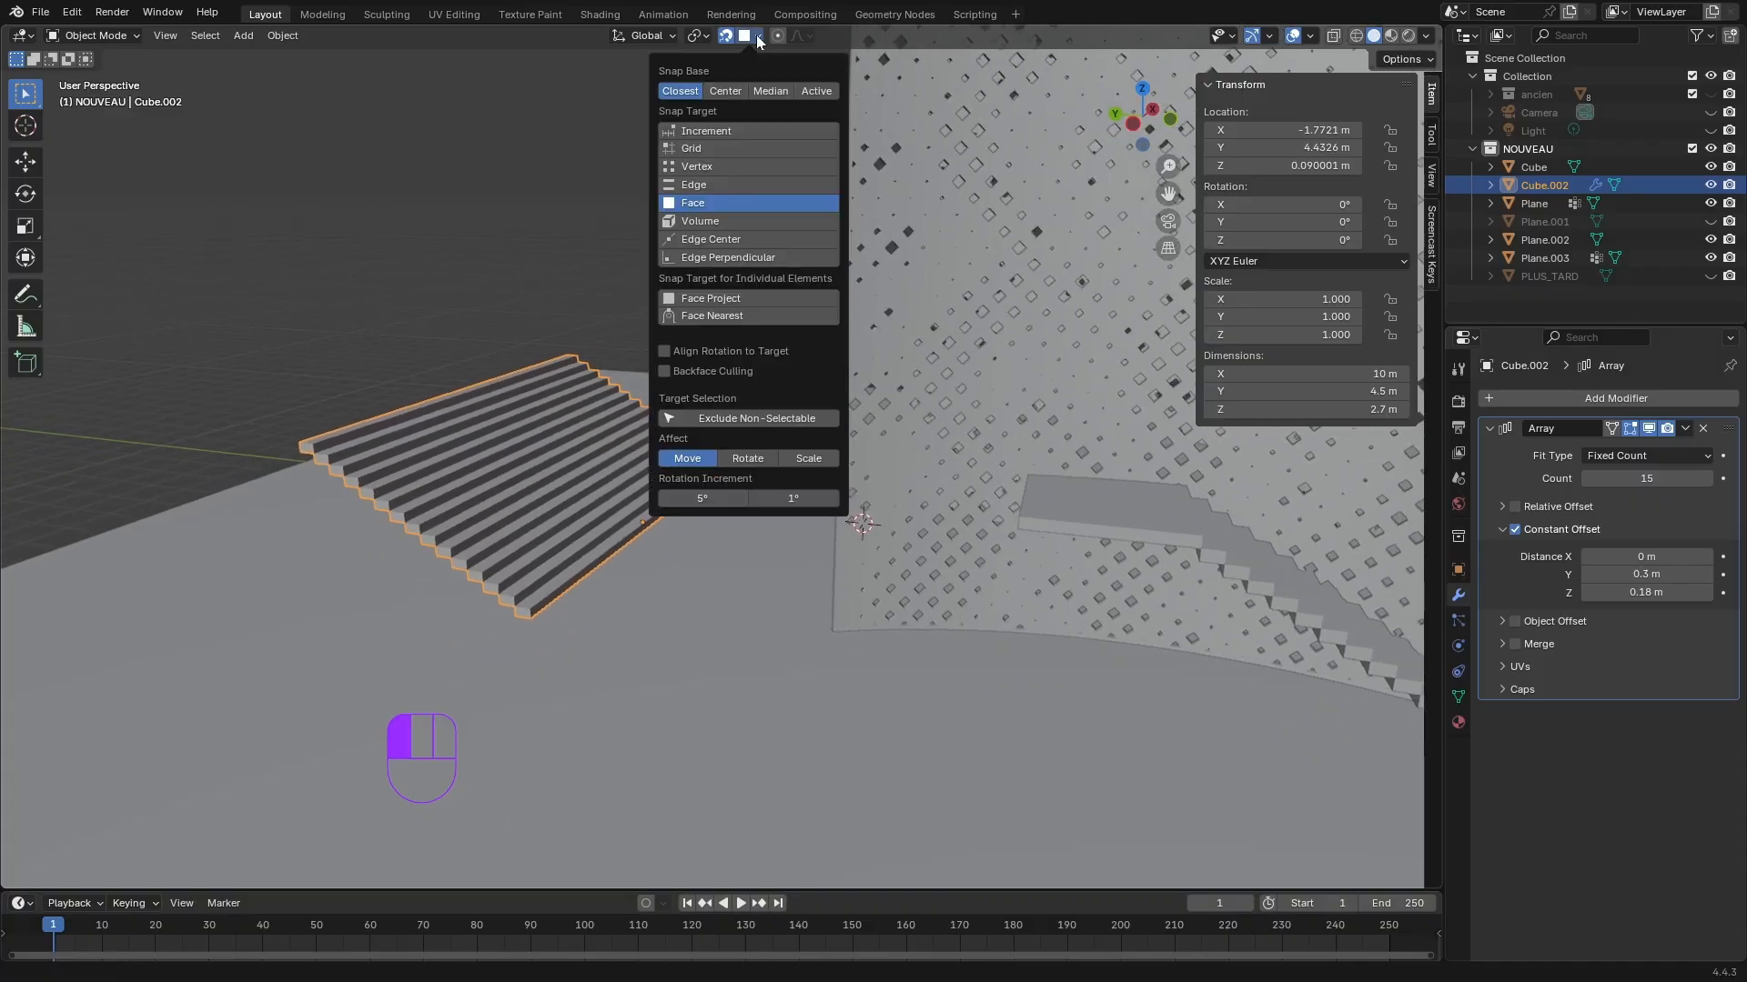
pyautogui.click(697, 167)
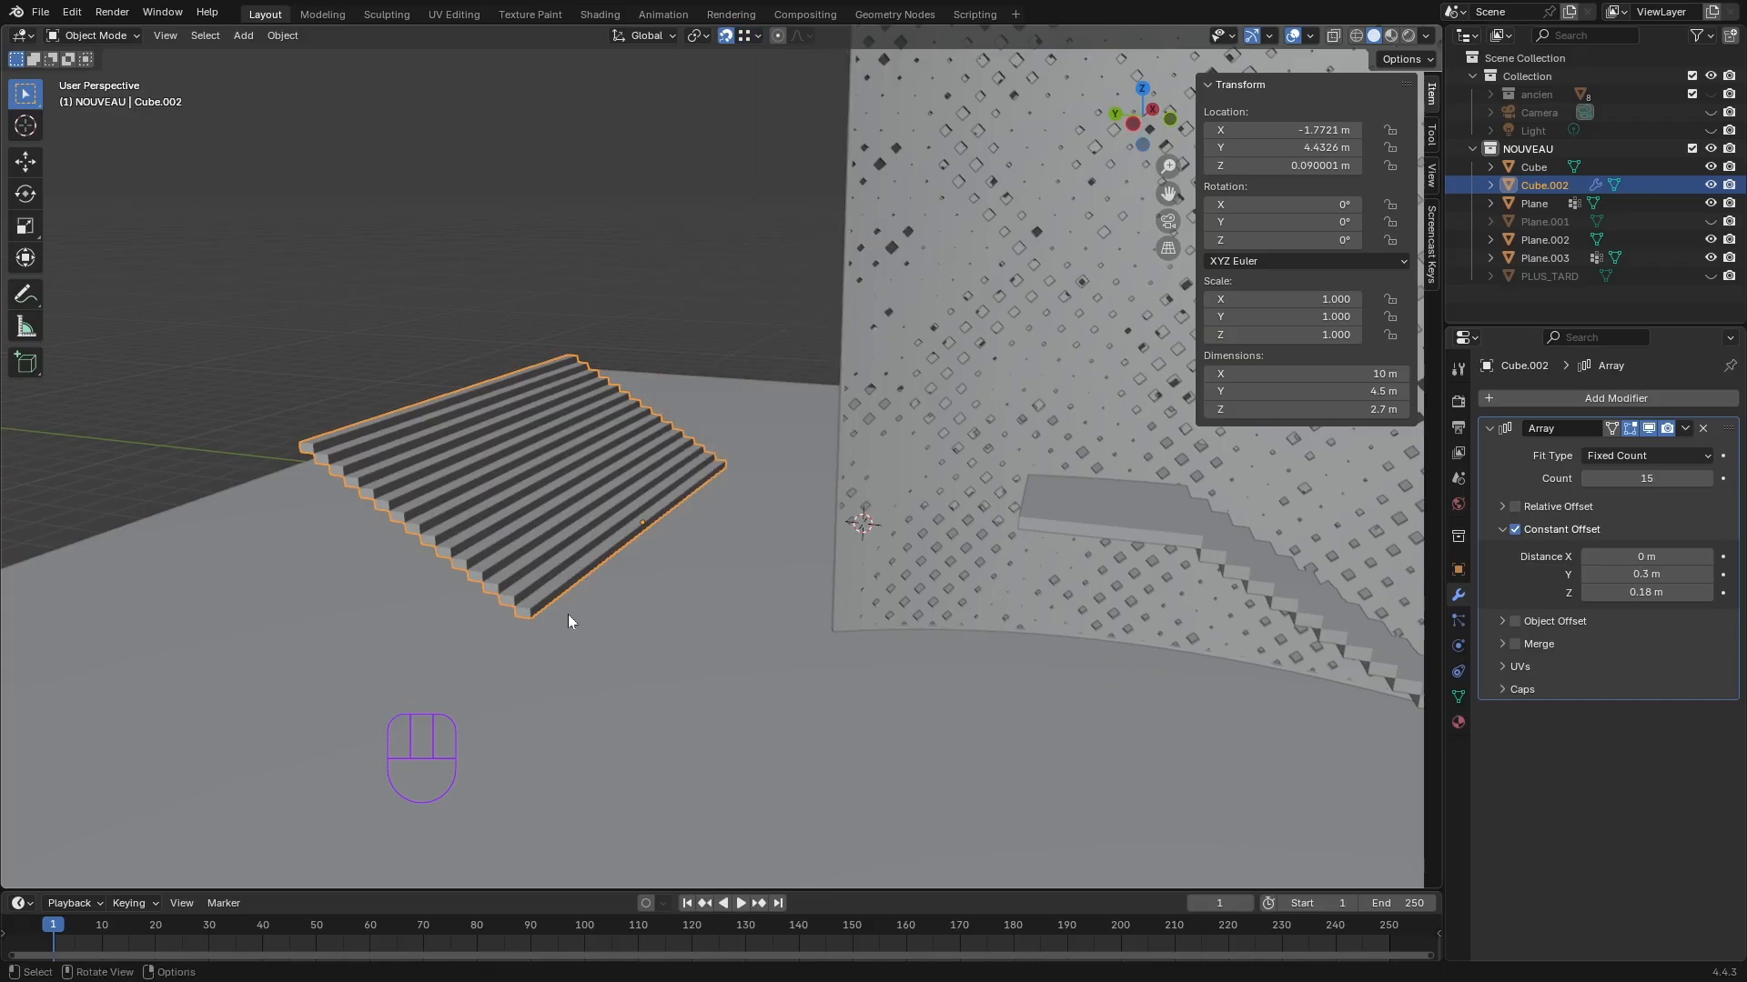
pyautogui.press('g')
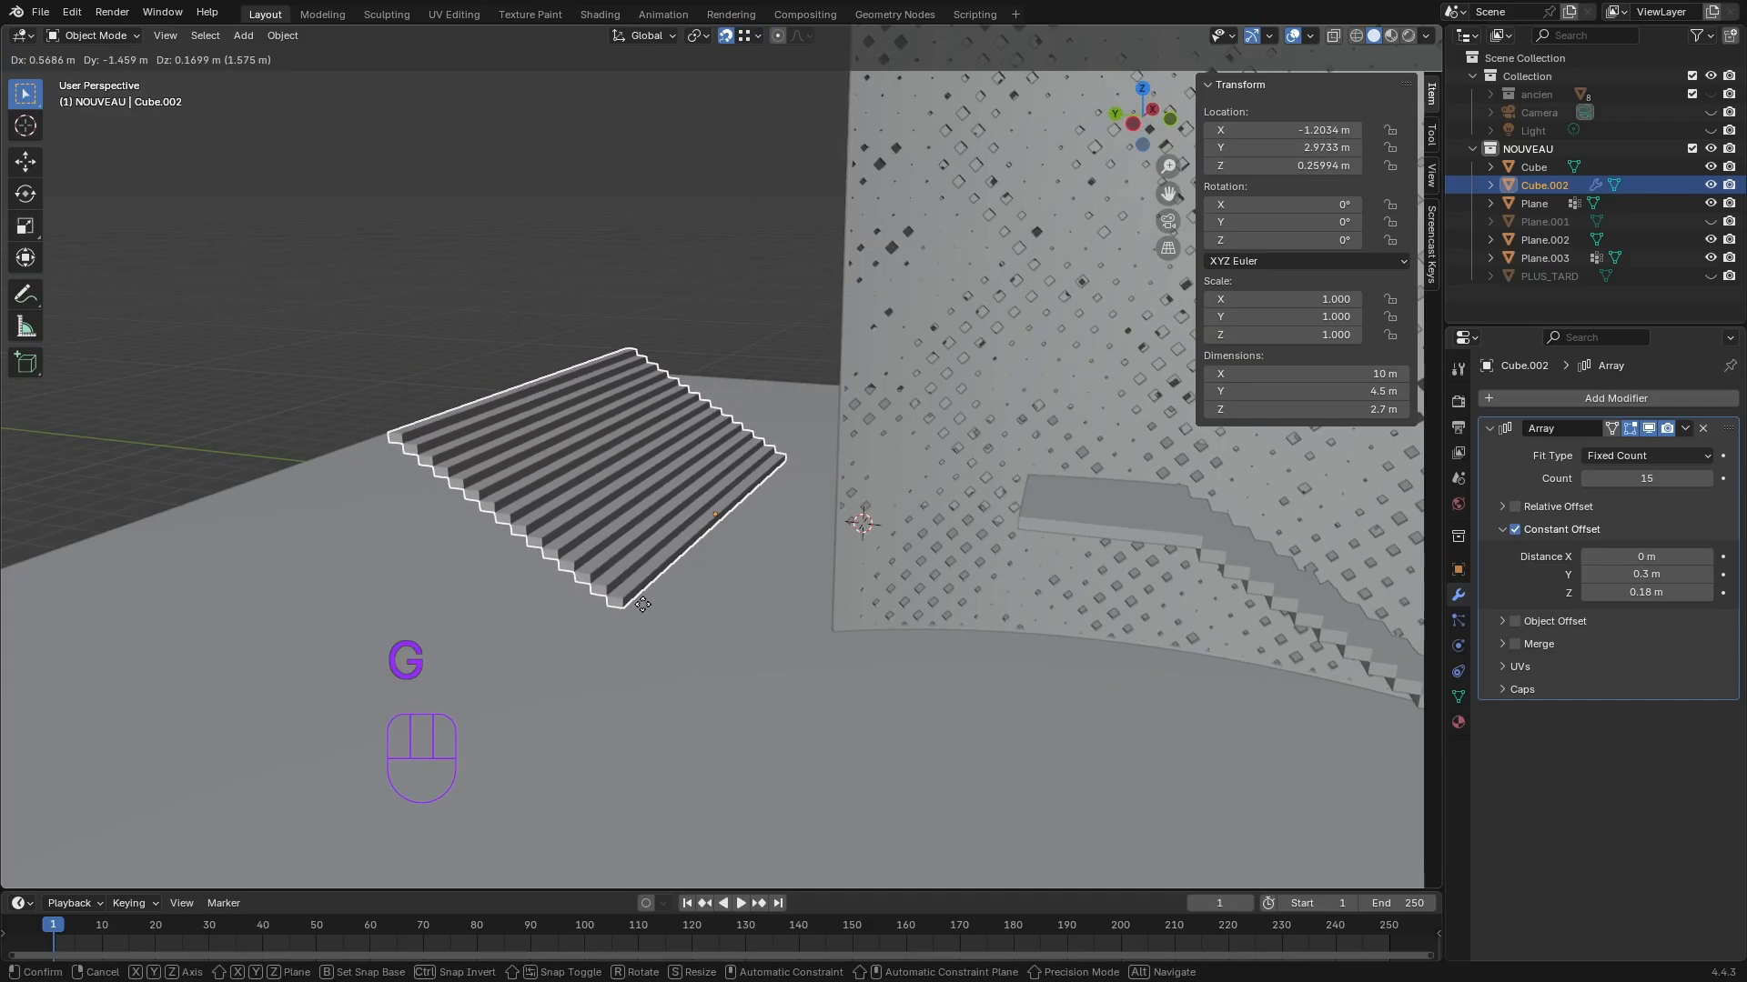
pyautogui.press('b')
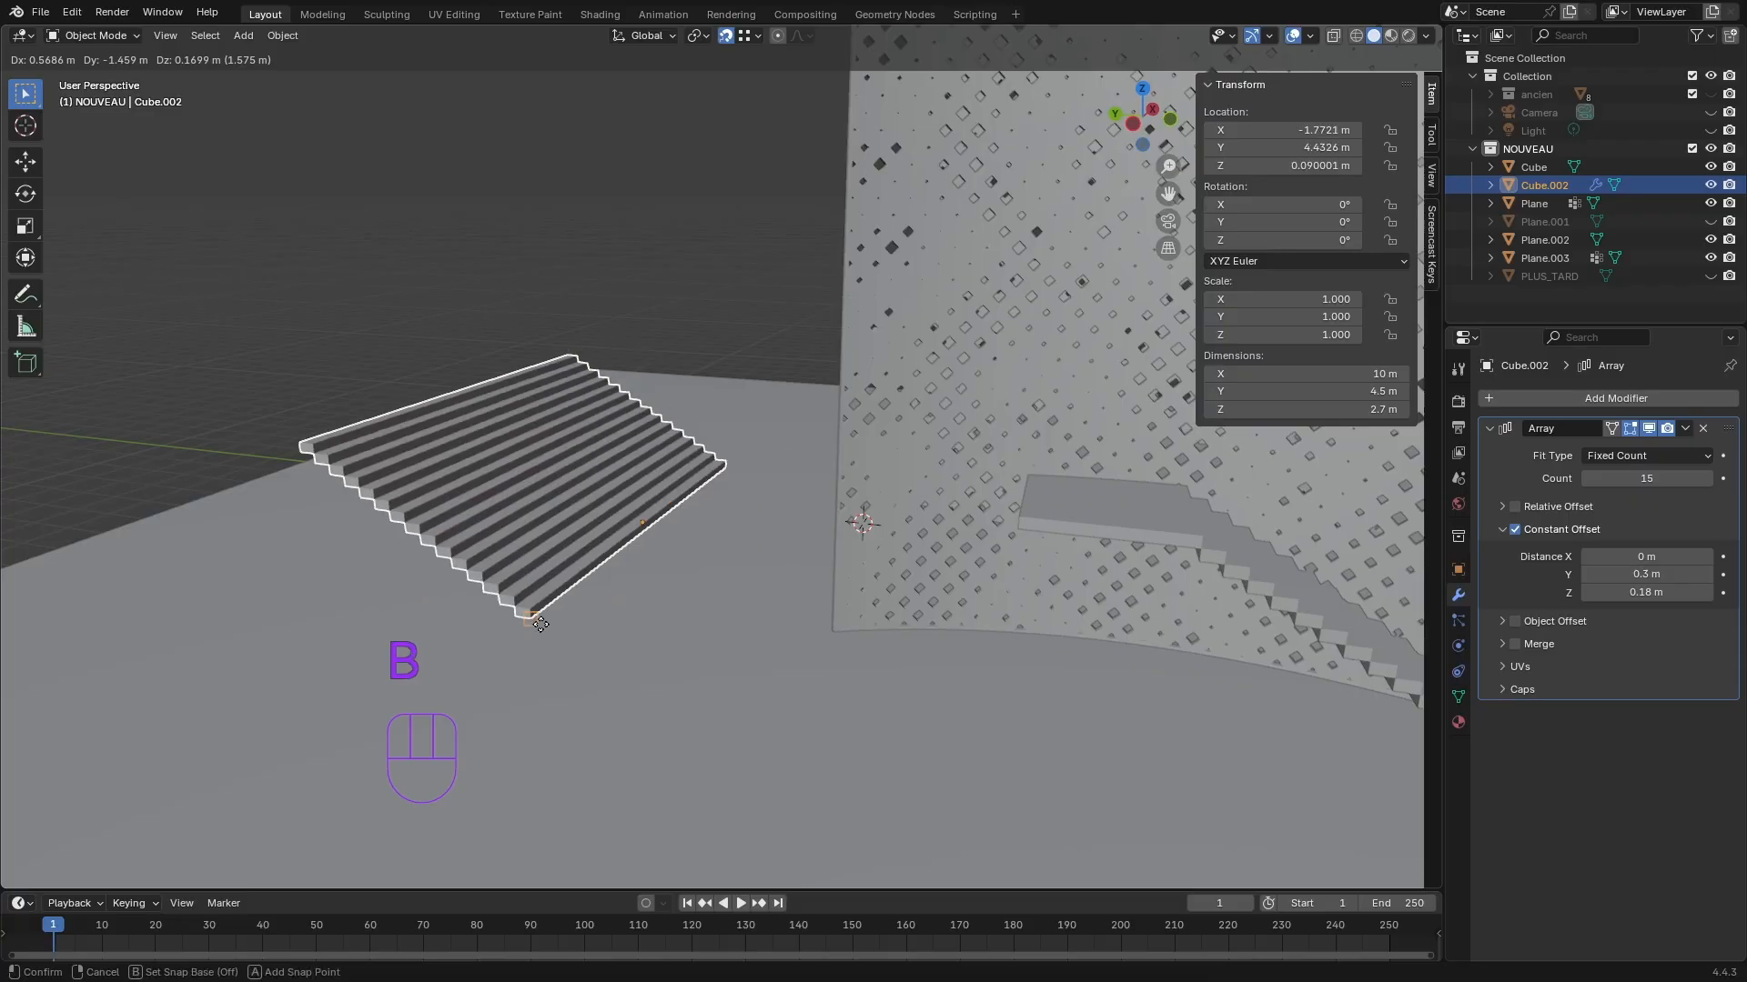
pyautogui.click(540, 624)
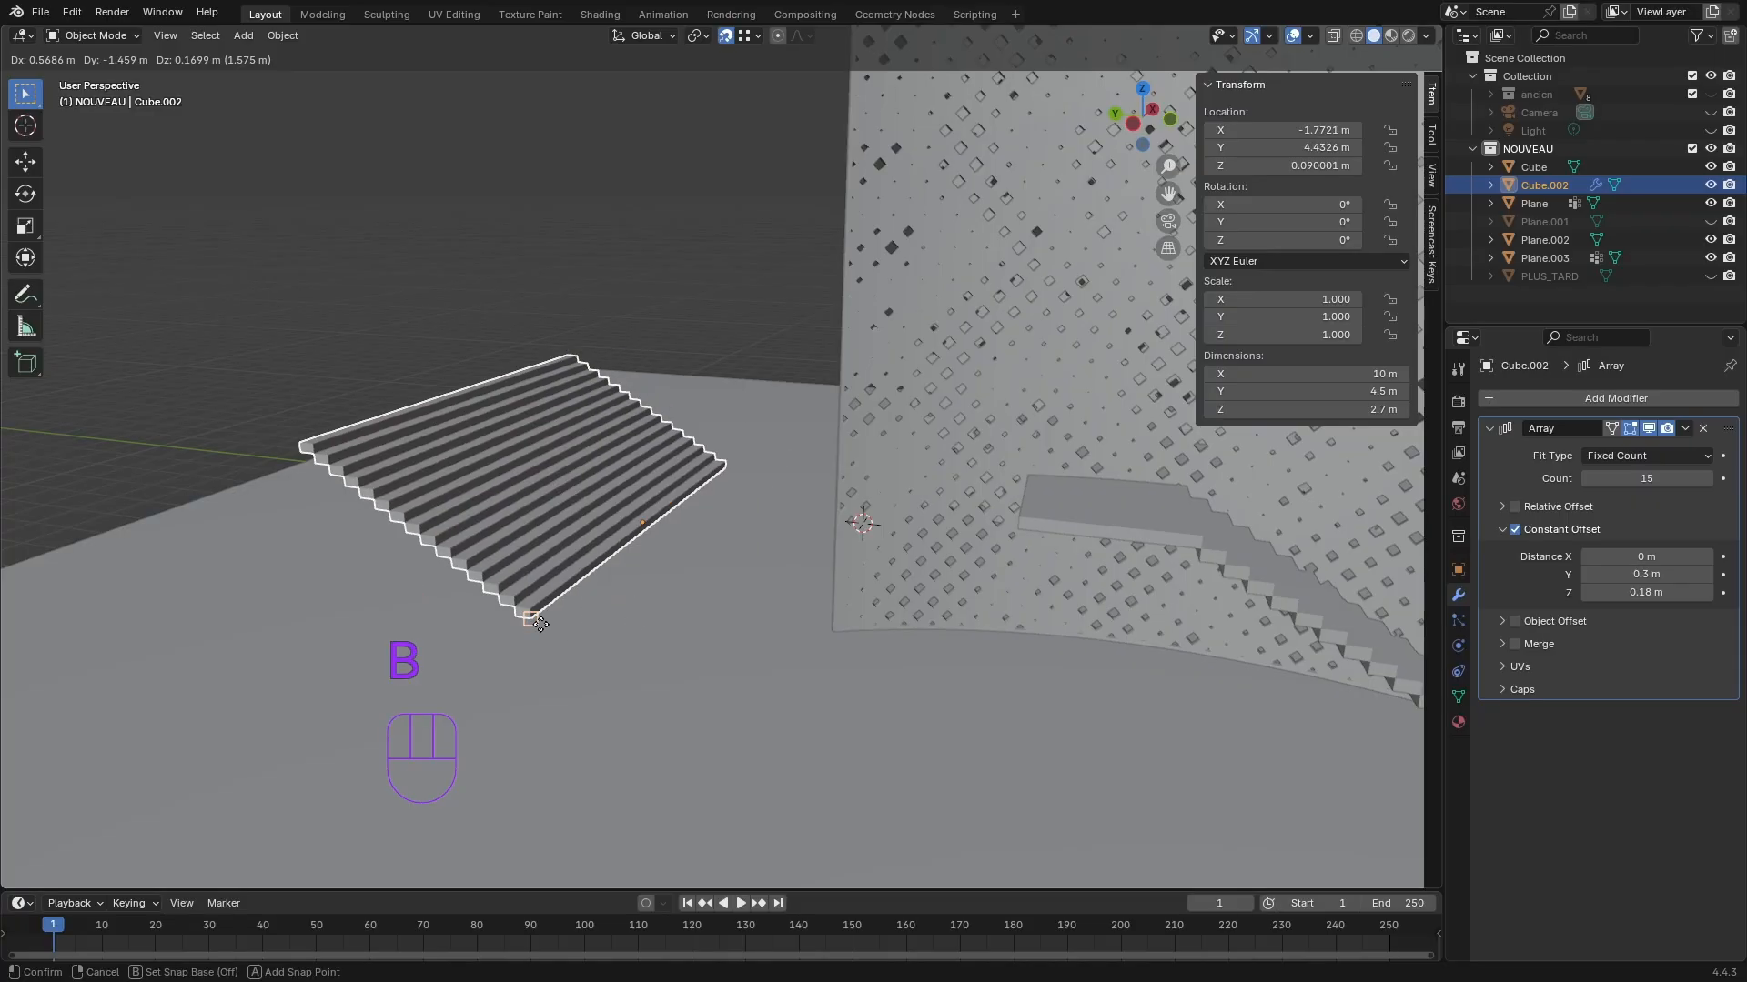
pyautogui.click(1032, 525)
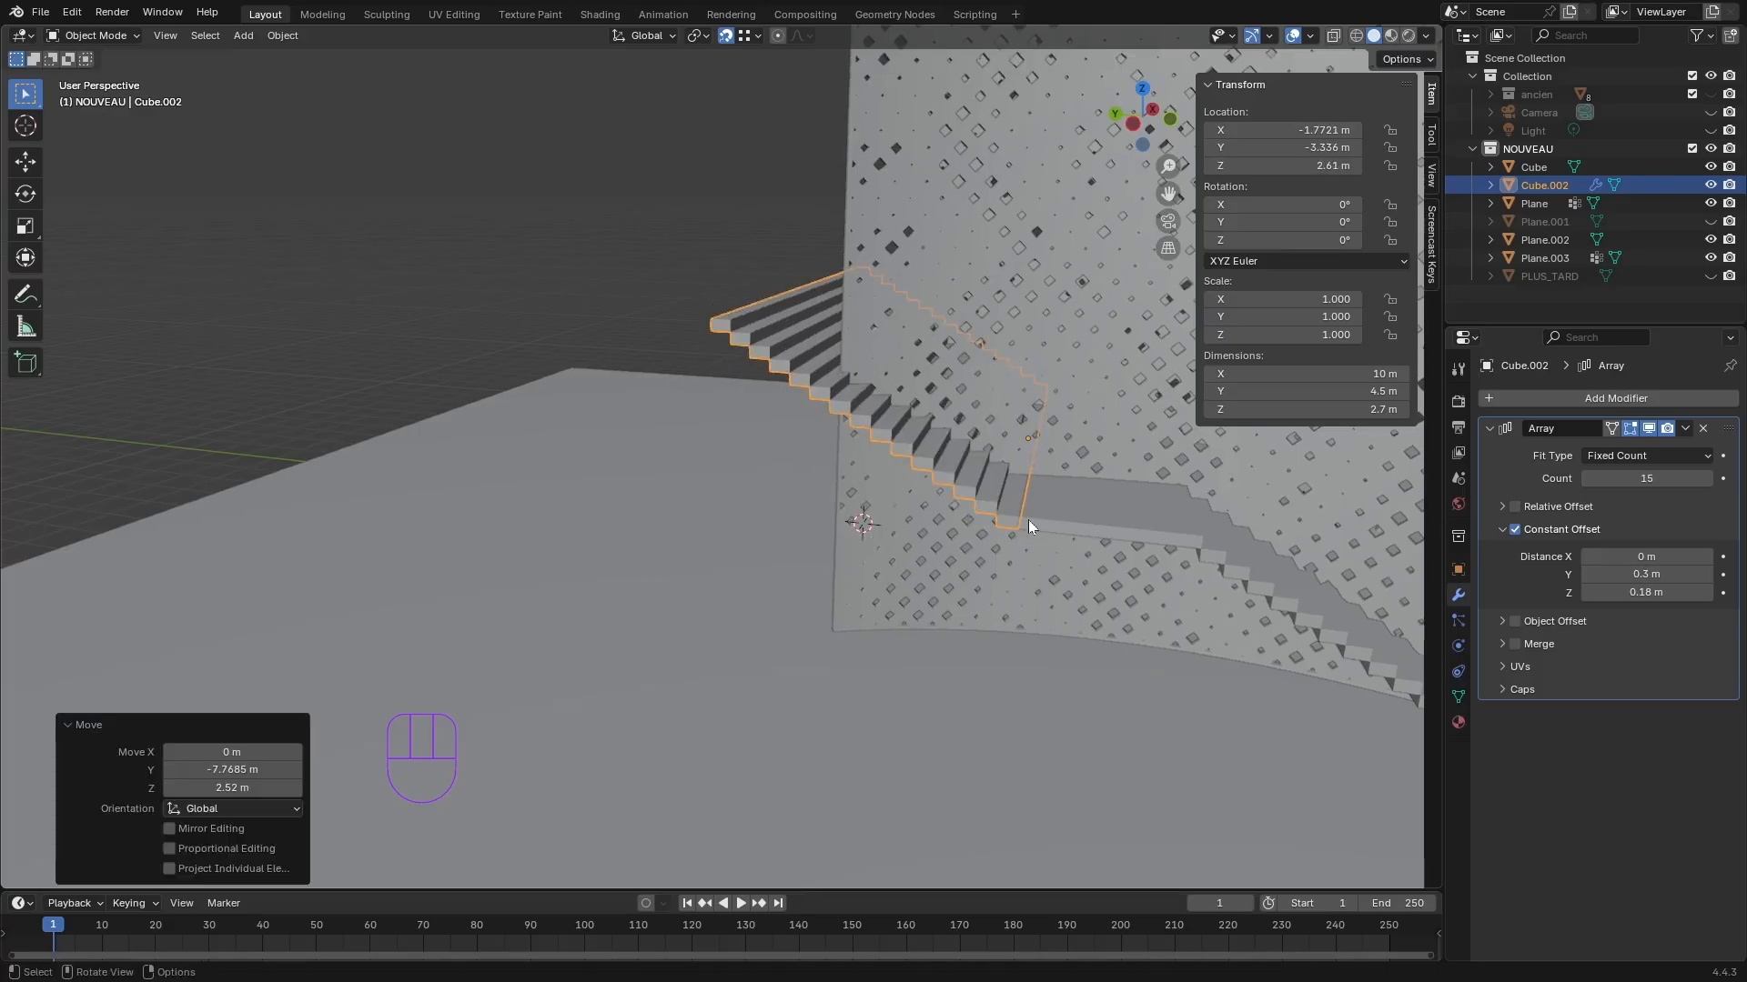
pyautogui.keyDown('shift'); pyautogui.moveTo(1031, 641); pyautogui.dragTo(800, 644, button='middle'); pyautogui.keyUp('shift')
pyautogui.click(340, 346)
# - Shorten the upper flight of stairs by setting its Array count to 8
pyautogui.moveTo(421, 418); pyautogui.dragTo(609, 608, button='middle')
pyautogui.scroll(-4, 609, 608)
pyautogui.moveTo(735, 663)
pyautogui.mouseDown(button='middle')
pyautogui.moveTo(714, 644)
pyautogui.moveTo(730, 668)
pyautogui.mouseUp(button='middle')
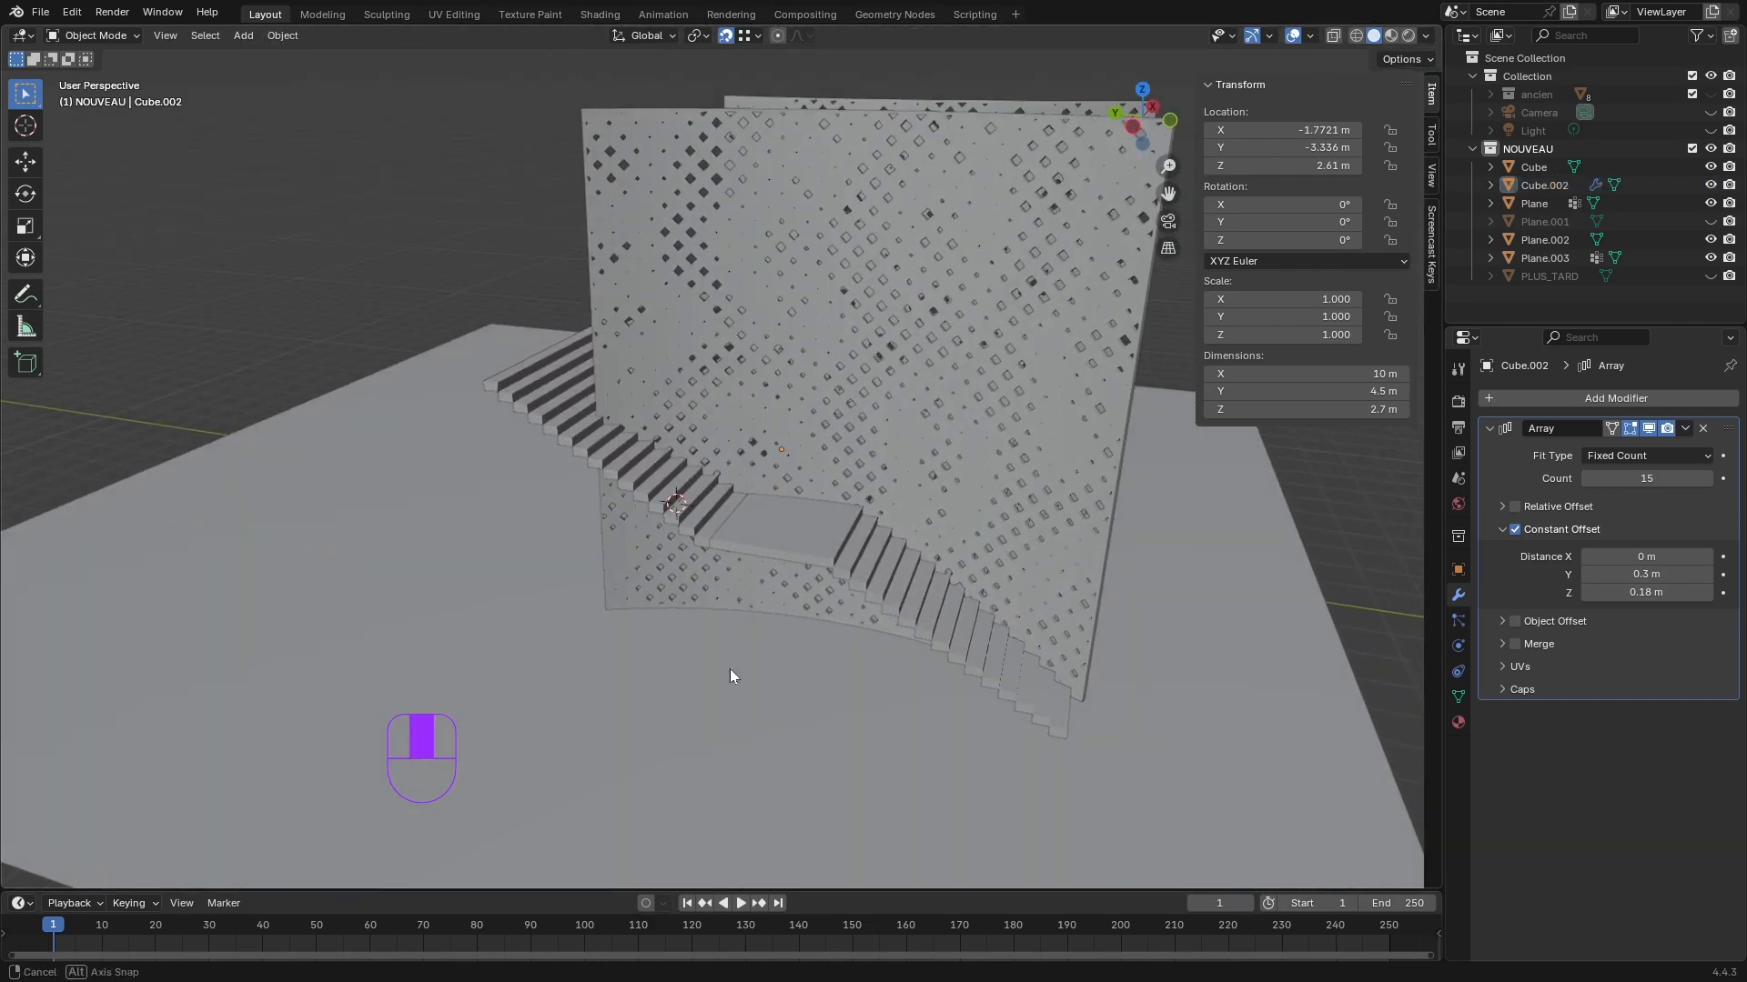
pyautogui.click(631, 461)
pyautogui.moveTo(632, 460); pyautogui.dragTo(653, 482, button='middle')
pyautogui.scroll(3, 635, 422)
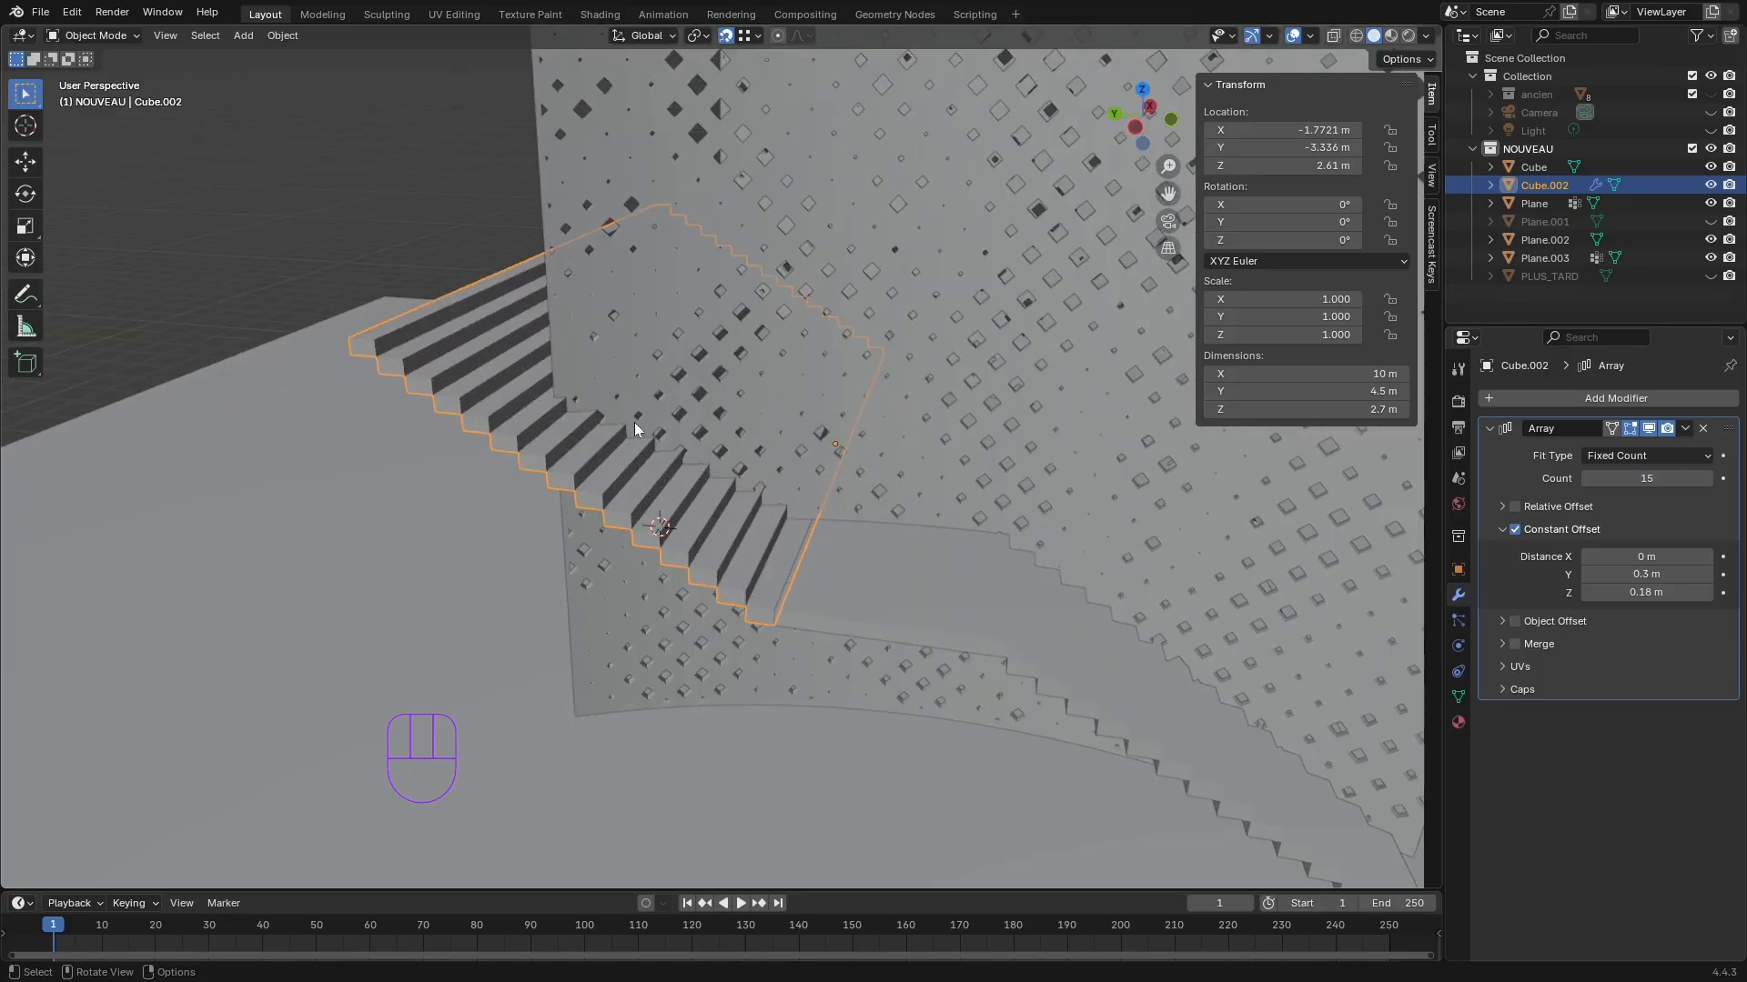
pyautogui.moveTo(571, 416); pyautogui.dragTo(648, 440, button='middle')
pyautogui.scroll(2, 648, 440)
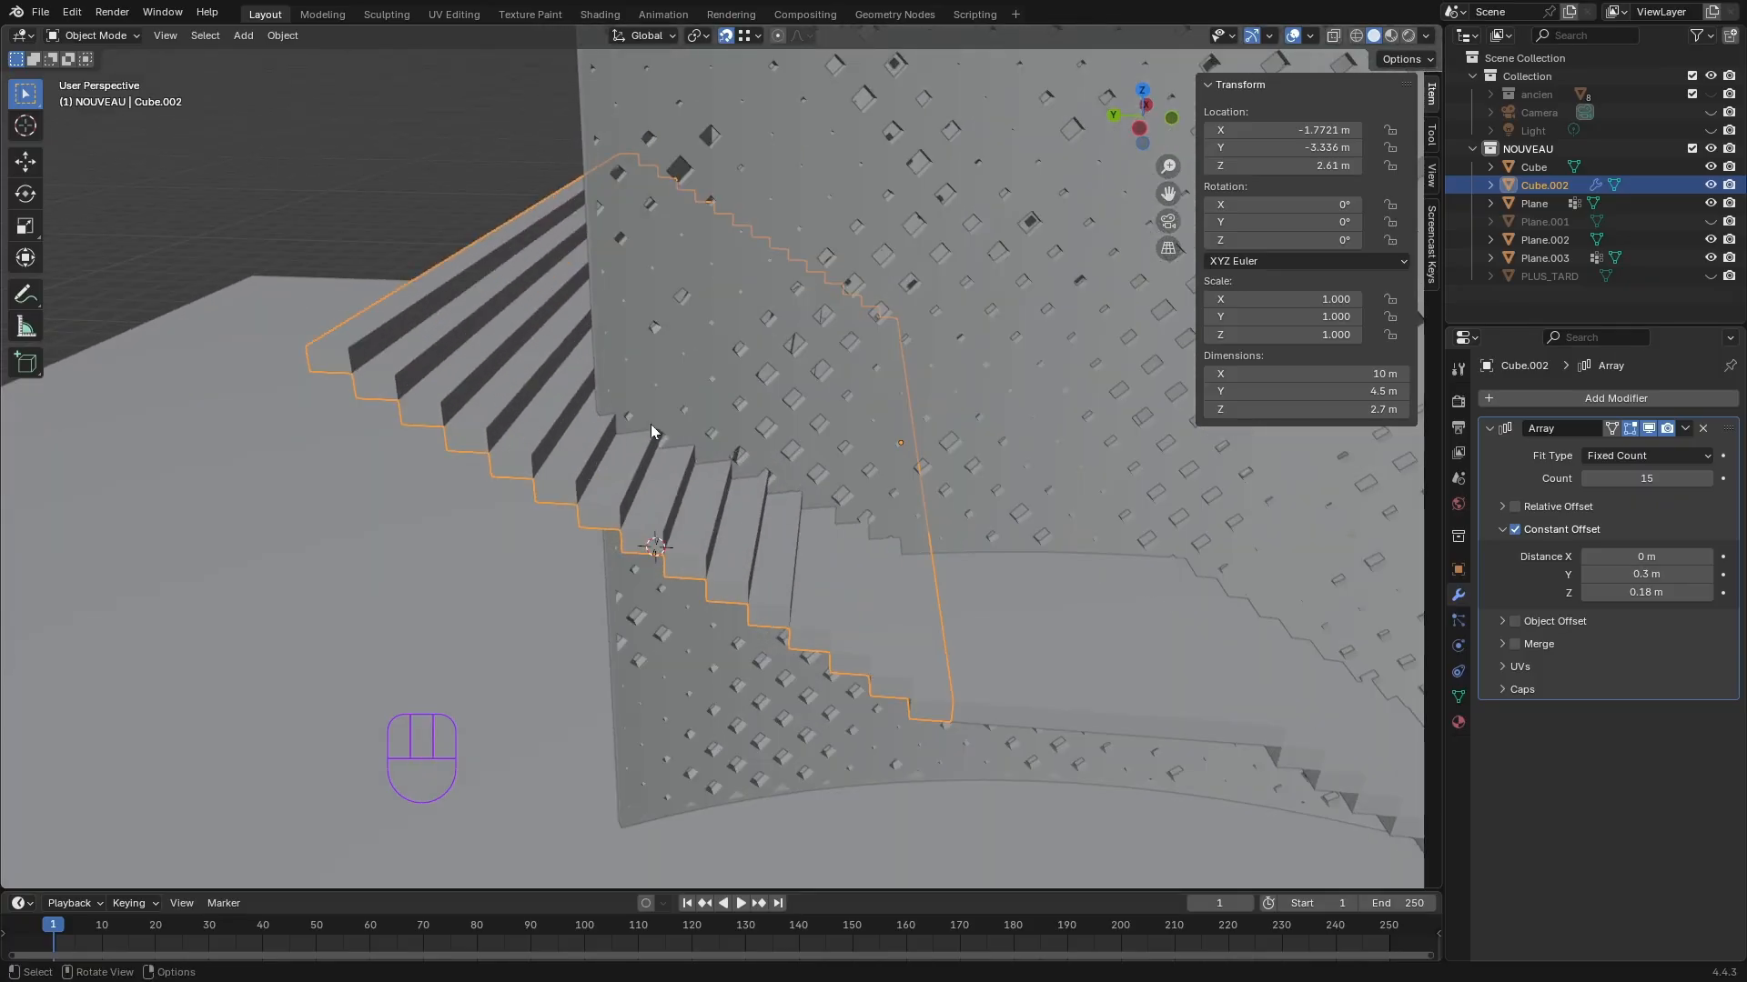
pyautogui.moveTo(684, 477); pyautogui.dragTo(597, 573, button='middle')
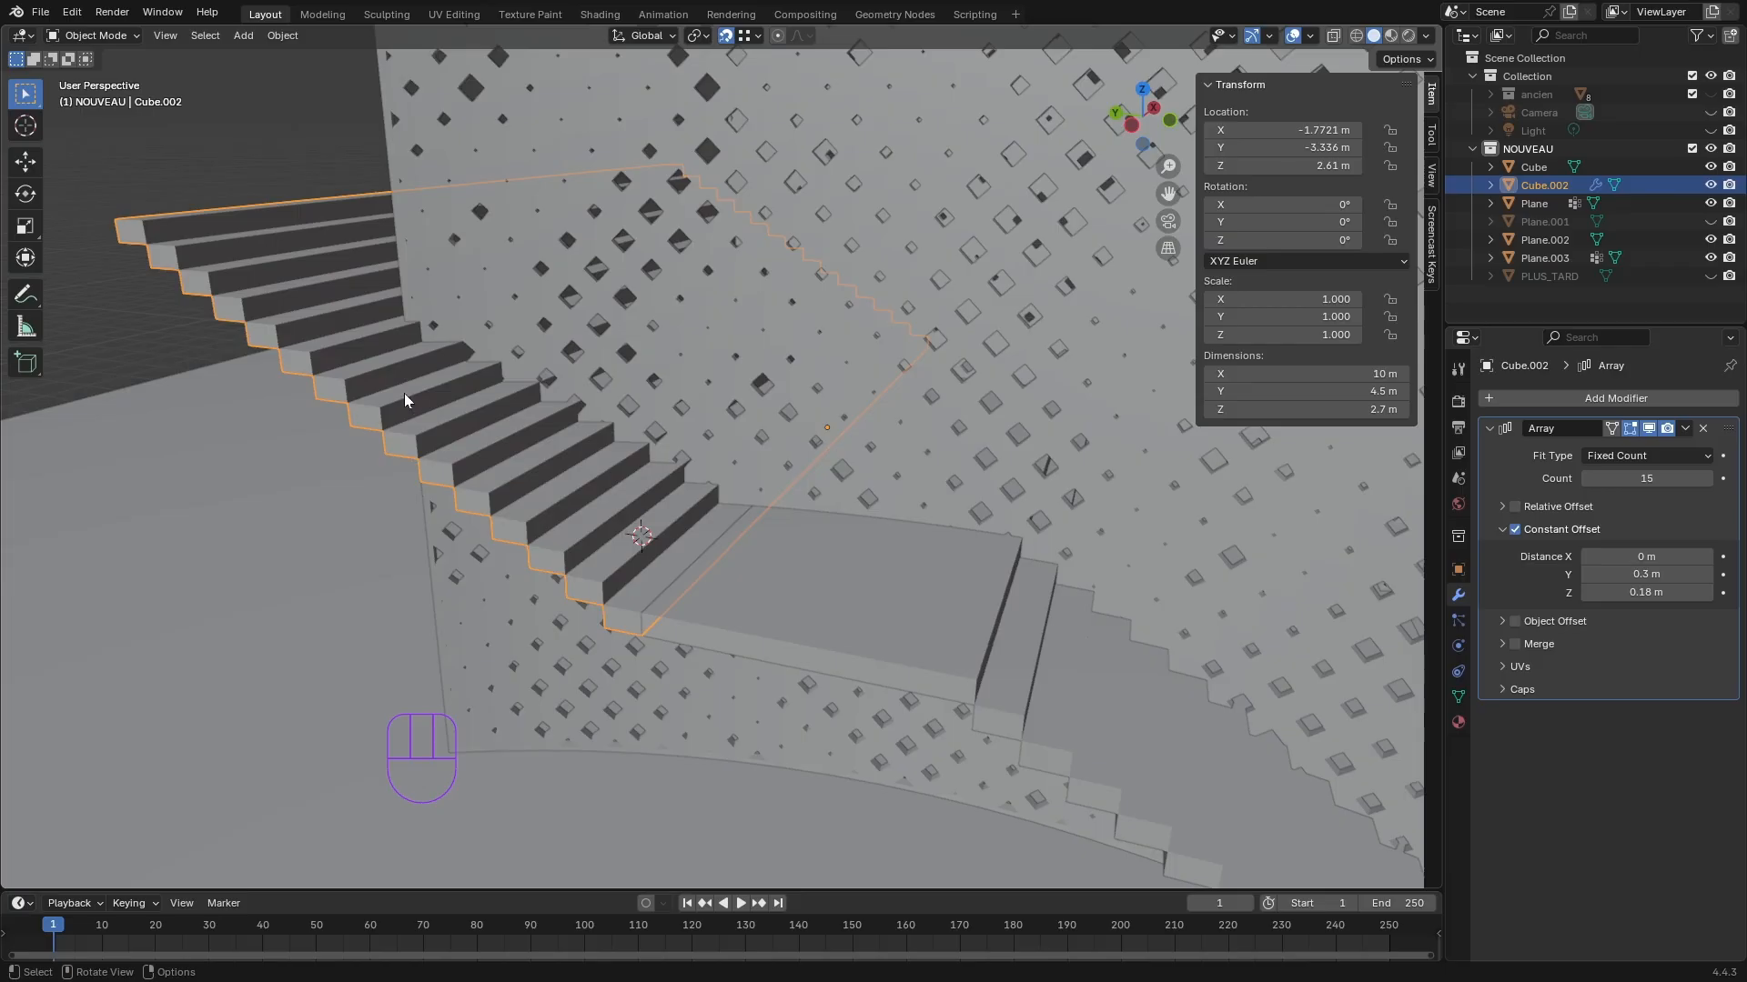
pyautogui.moveTo(391, 374); pyautogui.dragTo(418, 386, button='middle')
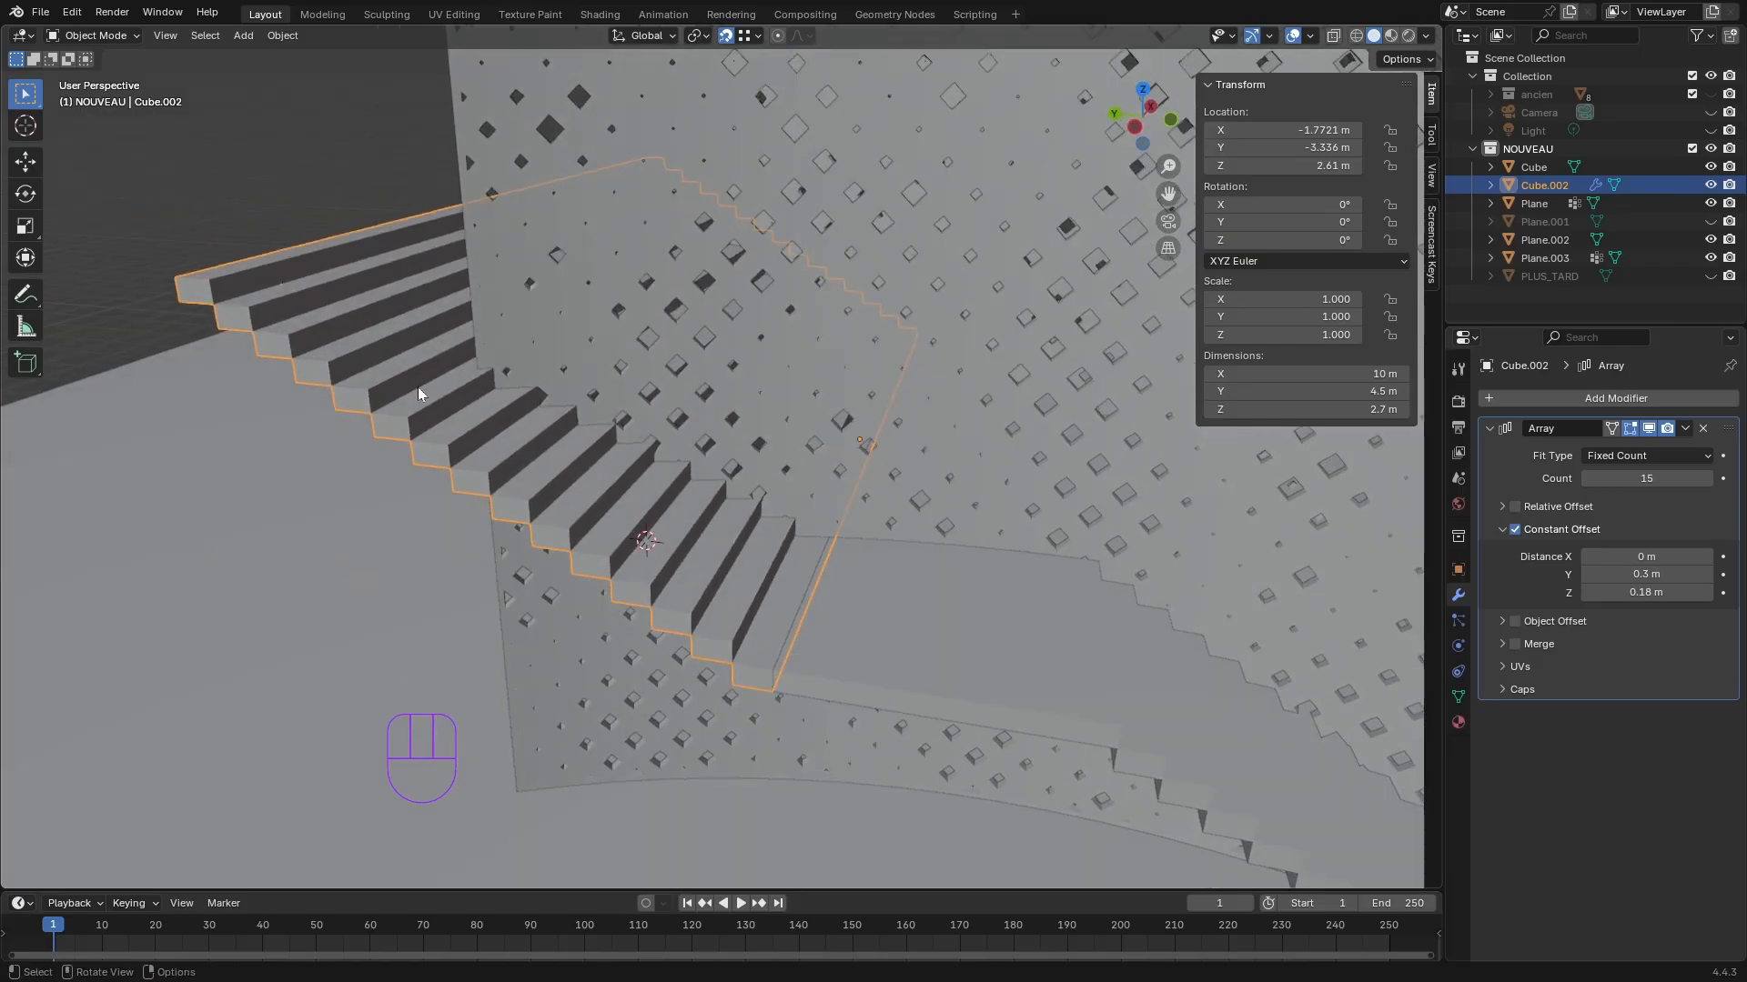
pyautogui.click(1649, 479)
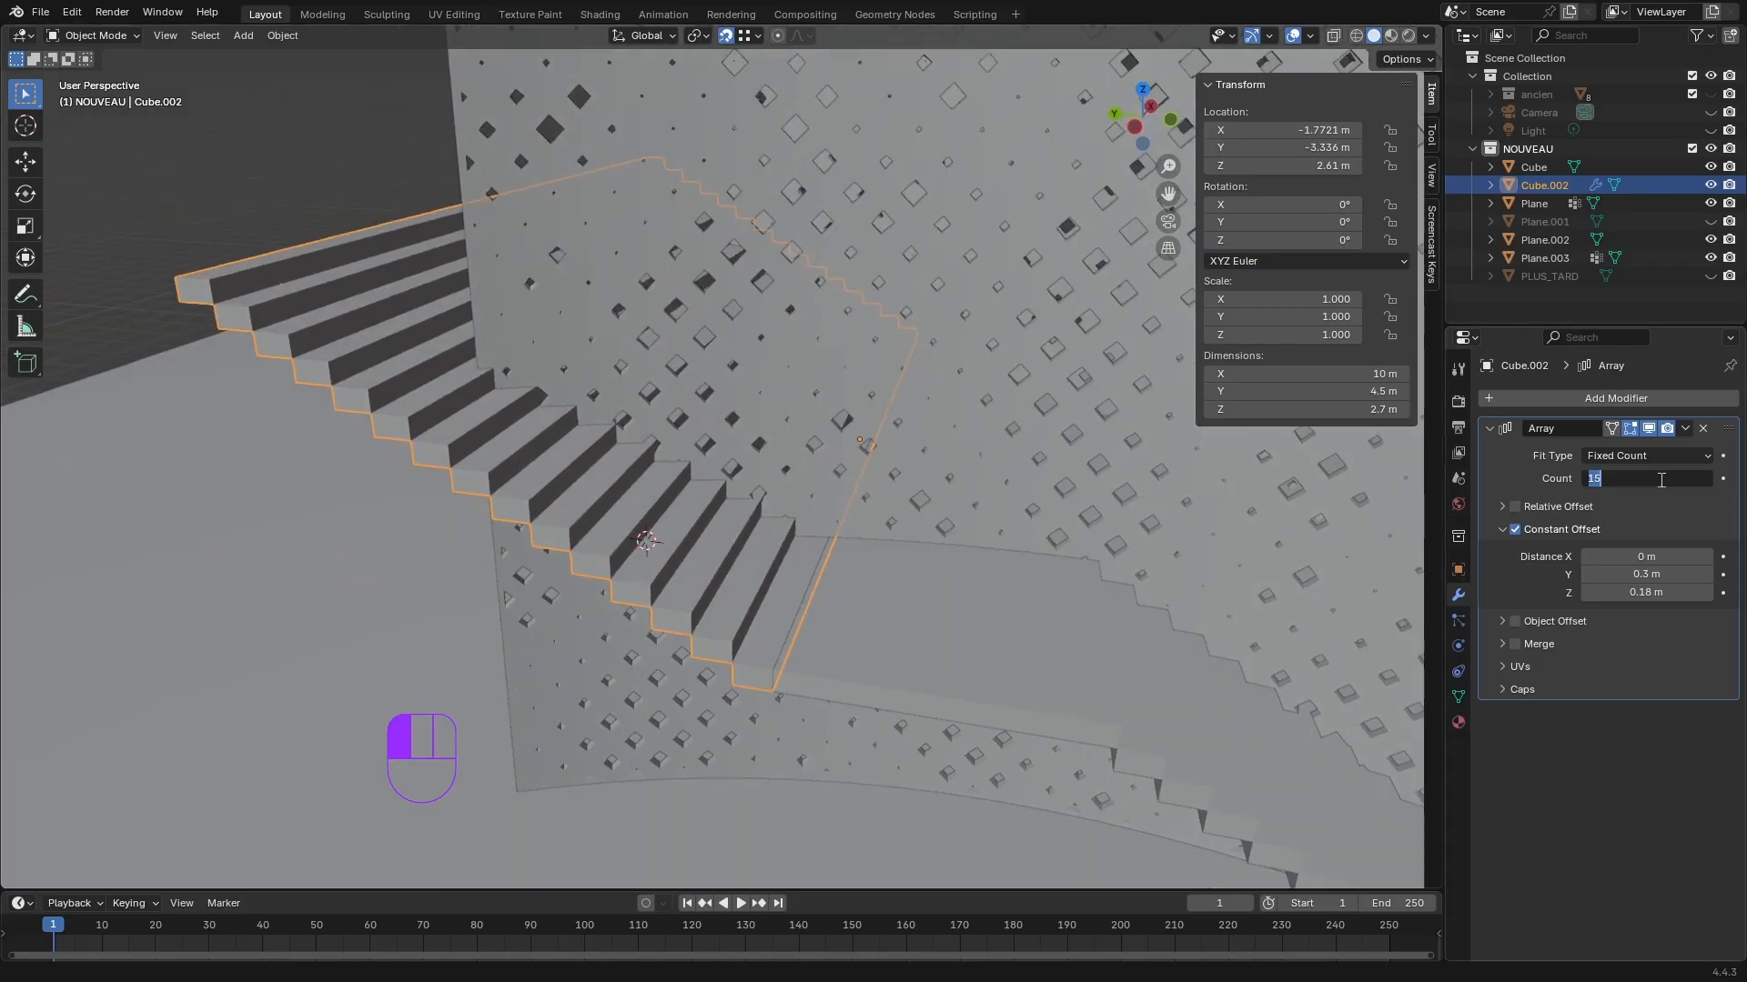
pyautogui.press('Return')
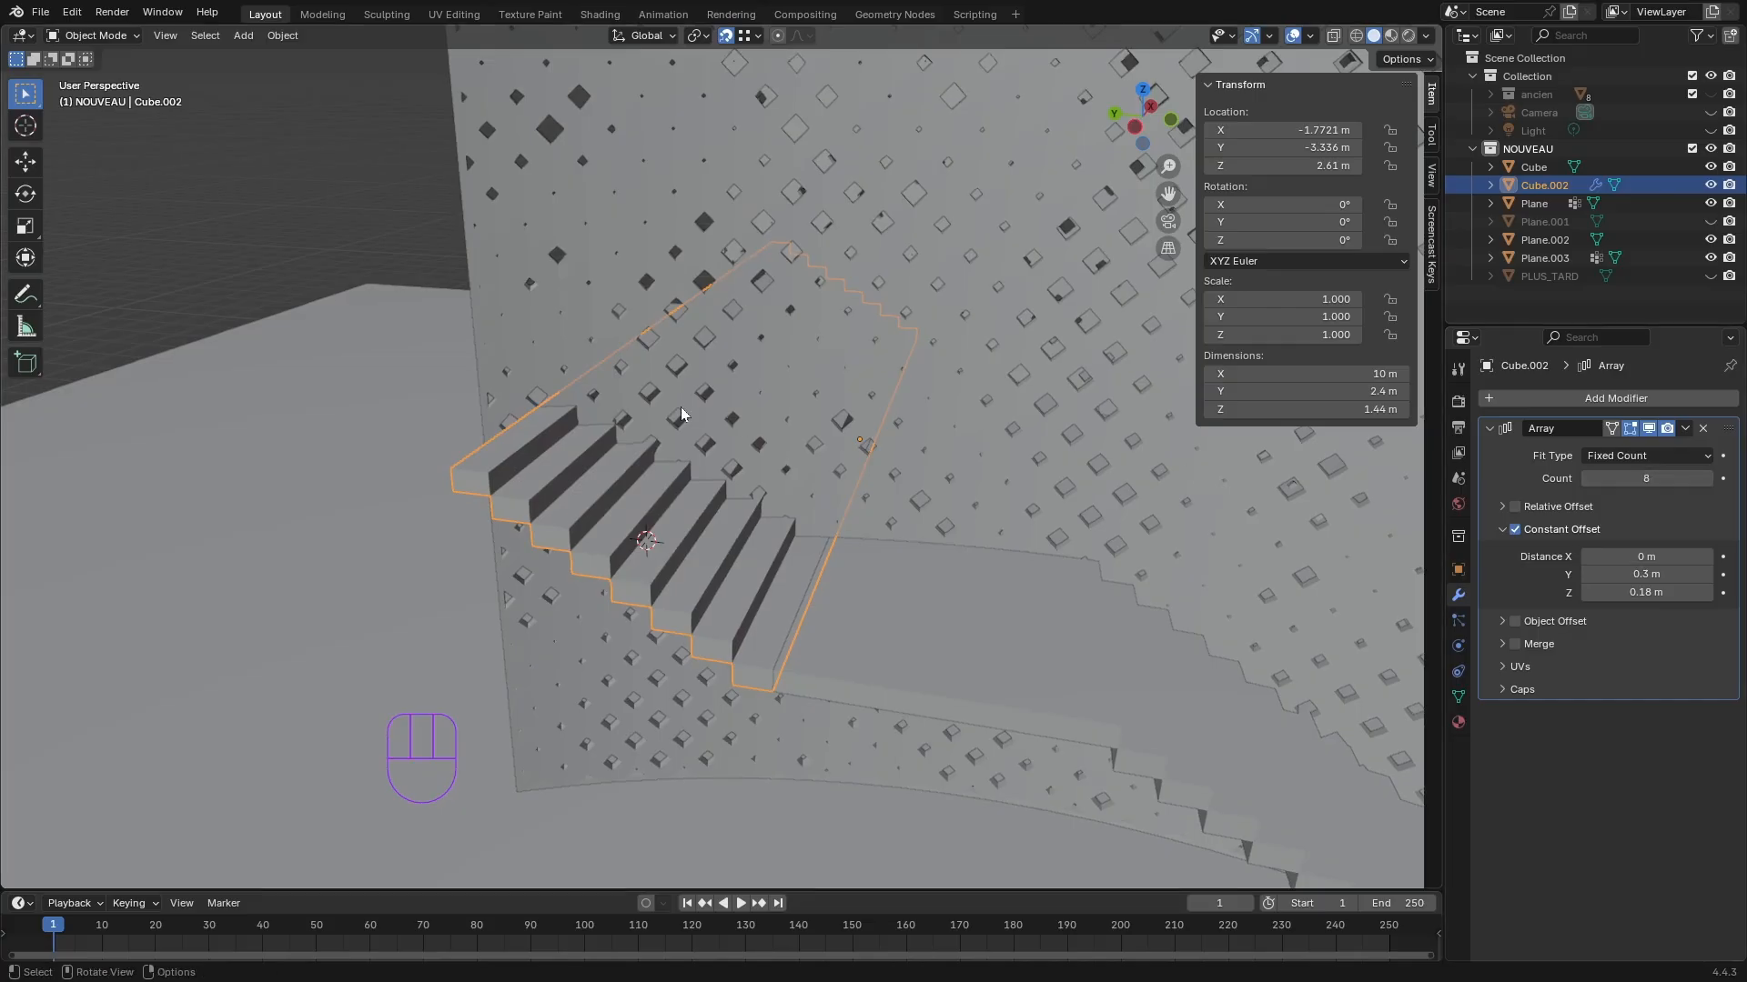
# - Apply the Array modifier of the upper flight of stairs
pyautogui.moveTo(681, 407); pyautogui.dragTo(760, 430, button='middle')
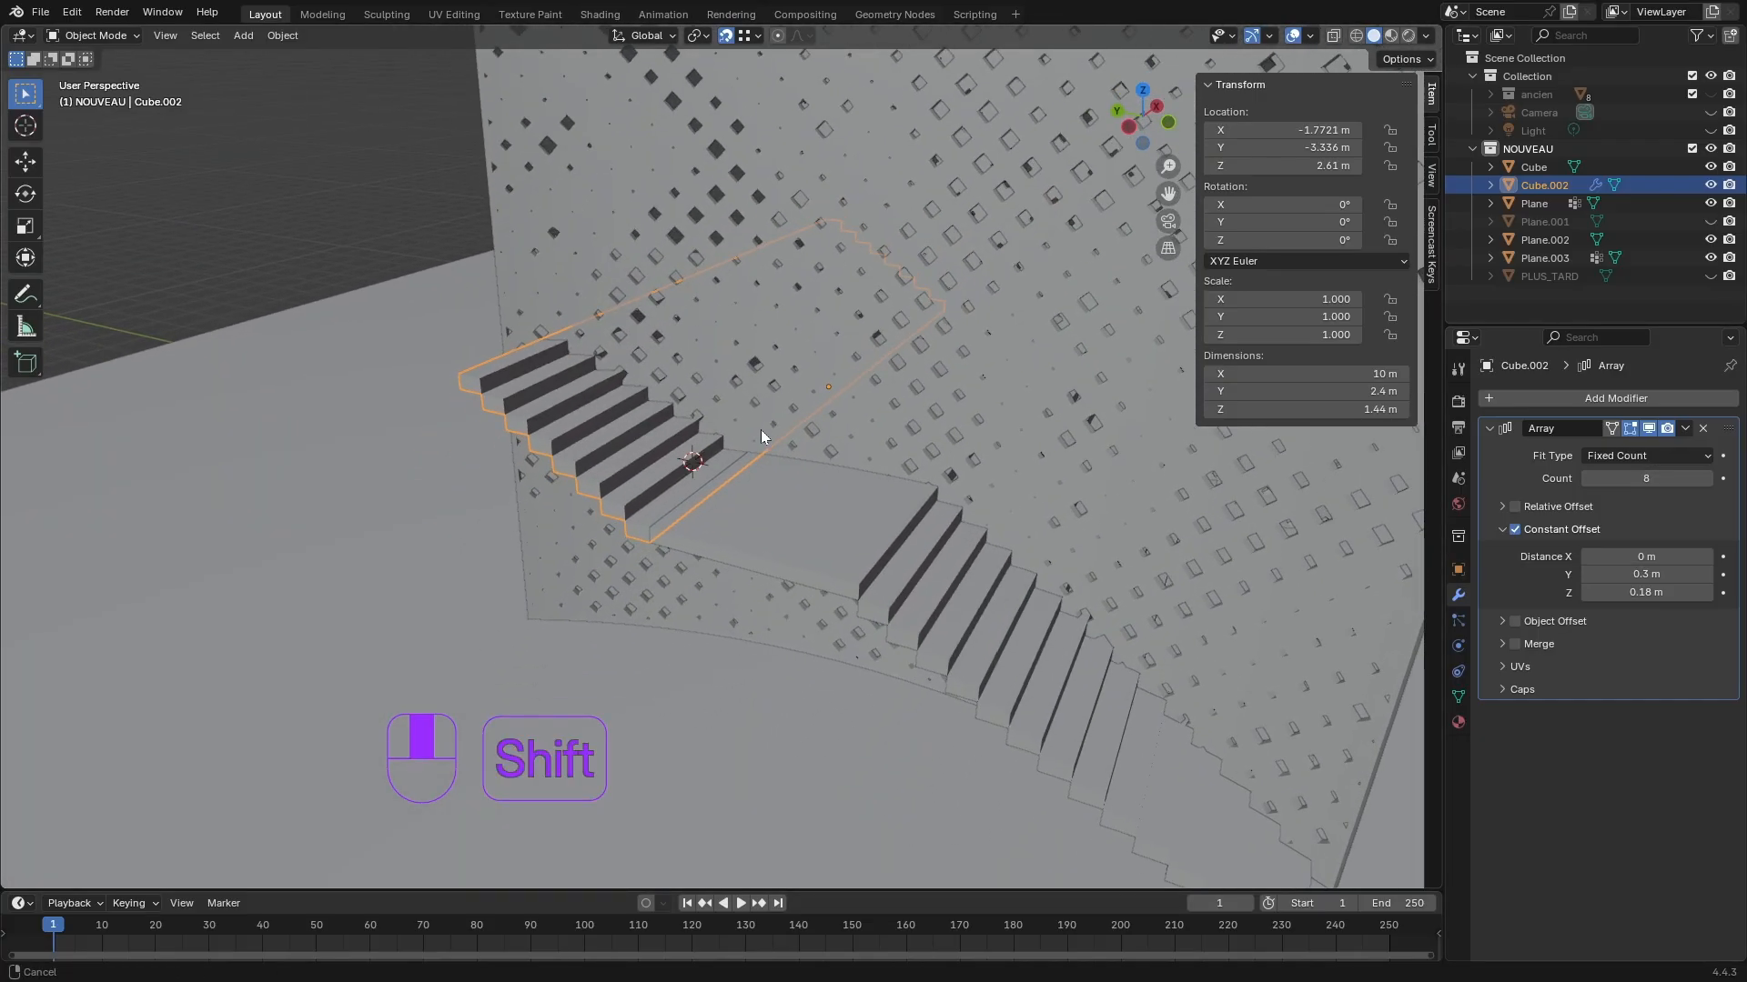
pyautogui.click(1686, 428)
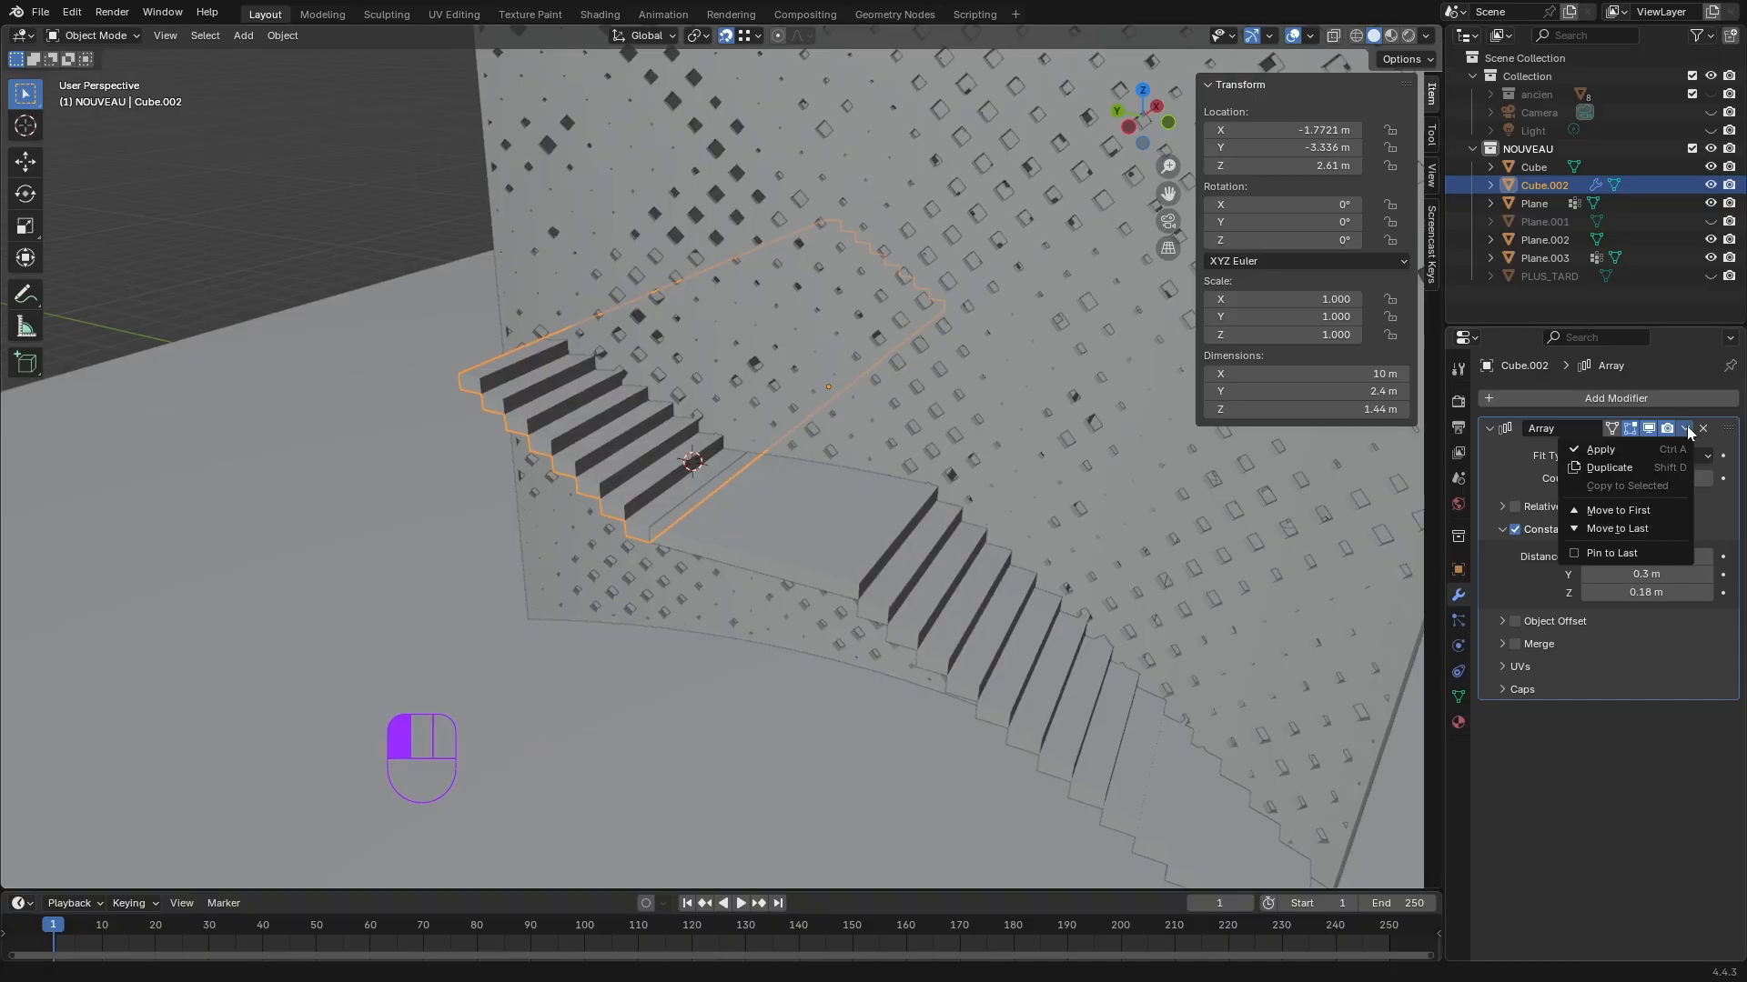
pyautogui.click(1614, 451)
# - Join the lower flight with its landing and the upper flight into a single object
pyautogui.moveTo(664, 517); pyautogui.dragTo(926, 505, button='middle')
pyautogui.click(364, 188)
pyautogui.click(959, 491)
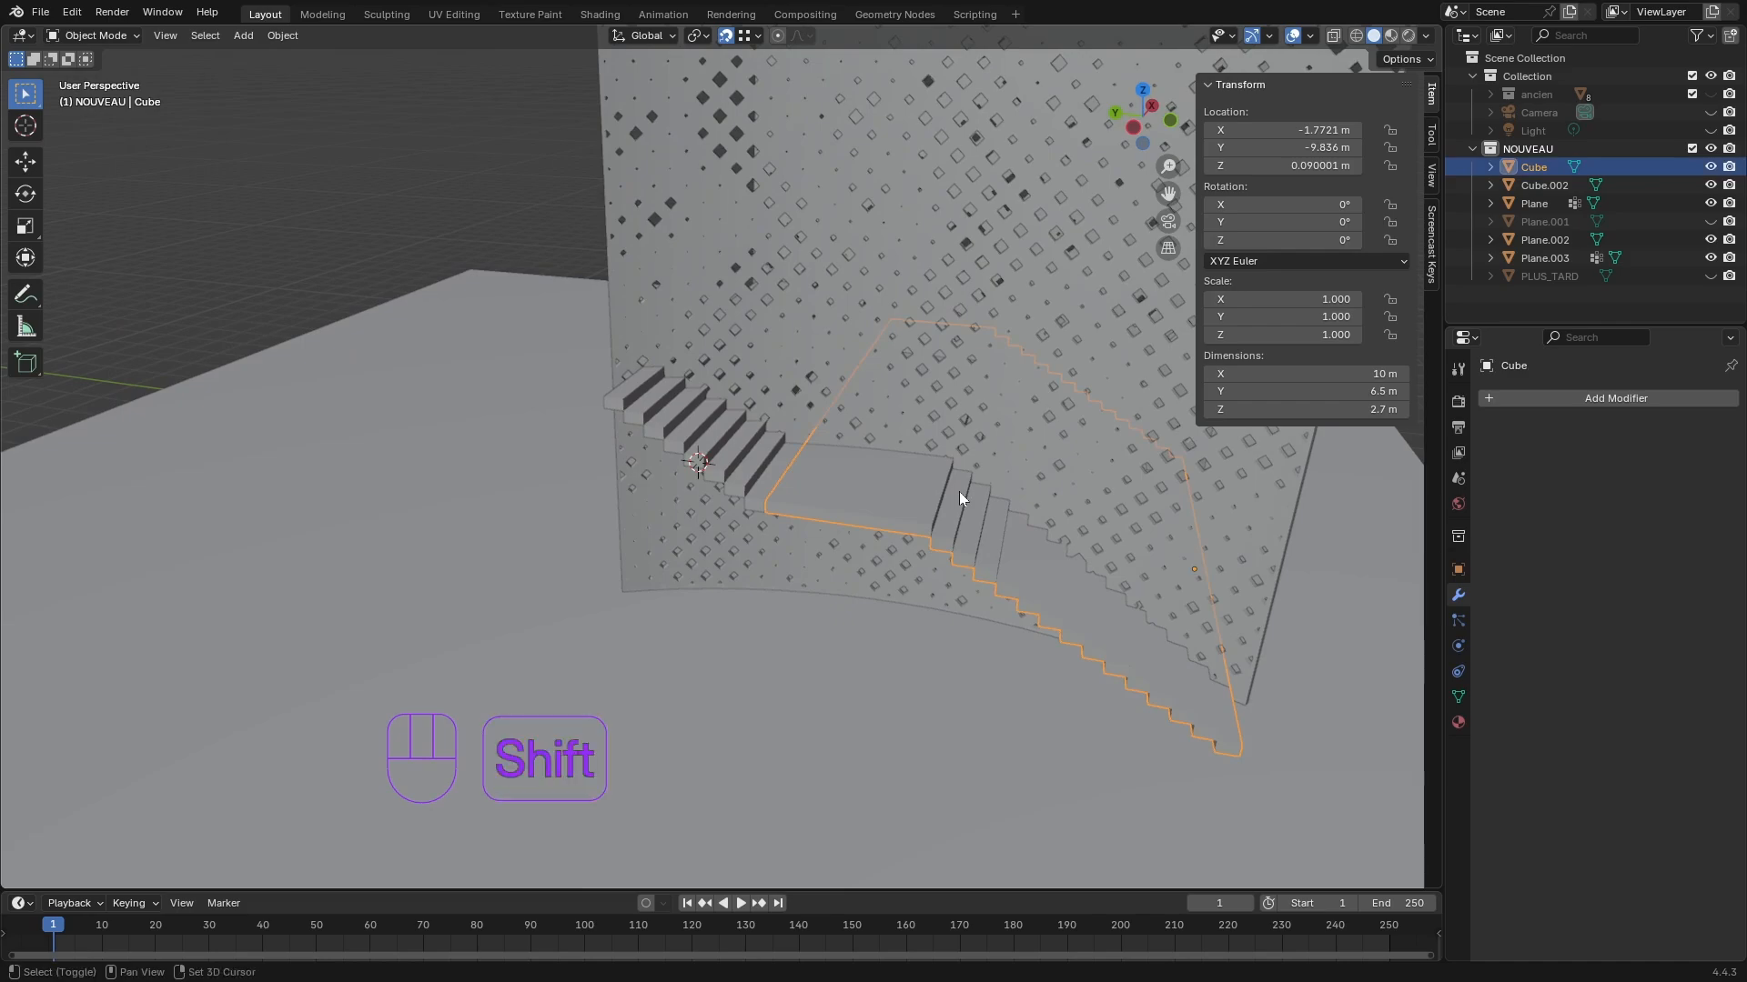
pyautogui.keyDown('shift'); pyautogui.click(684, 427); pyautogui.keyUp('shift')
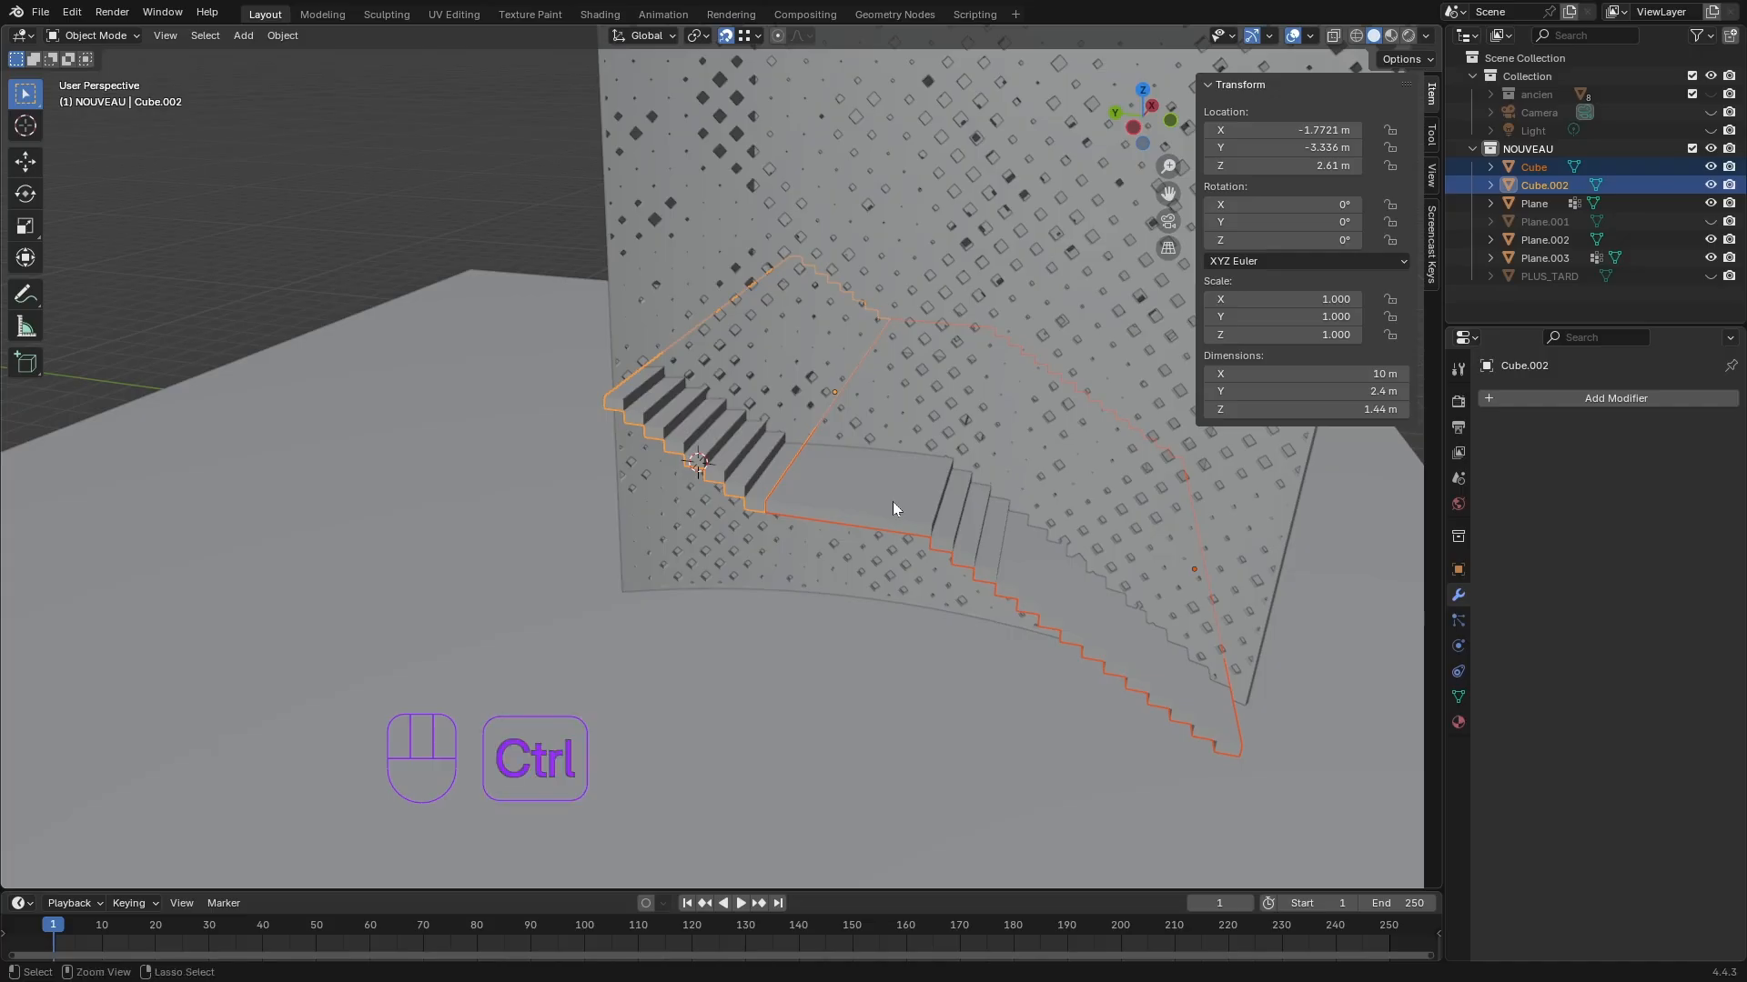
pyautogui.hotkey('ctrl', 'j')
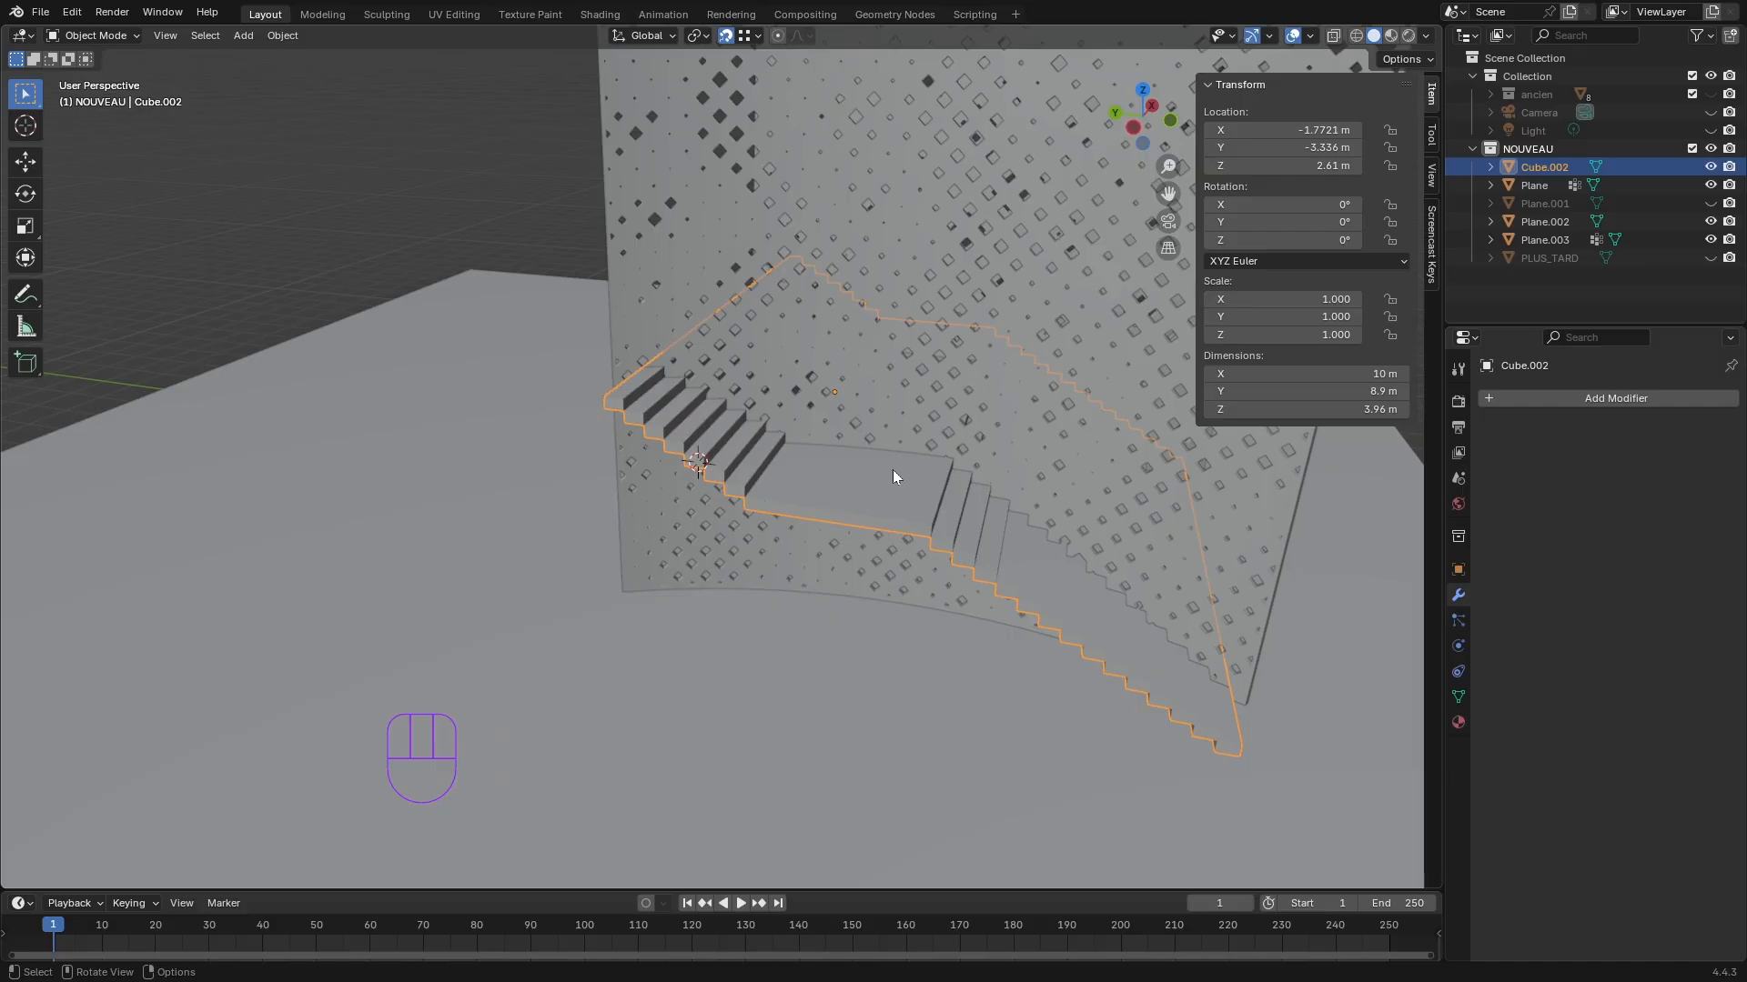
# - Examine the joined staircase between the perforated panels from several angles with nothing selected
pyautogui.moveTo(893, 469); pyautogui.dragTo(597, 363, button='middle')
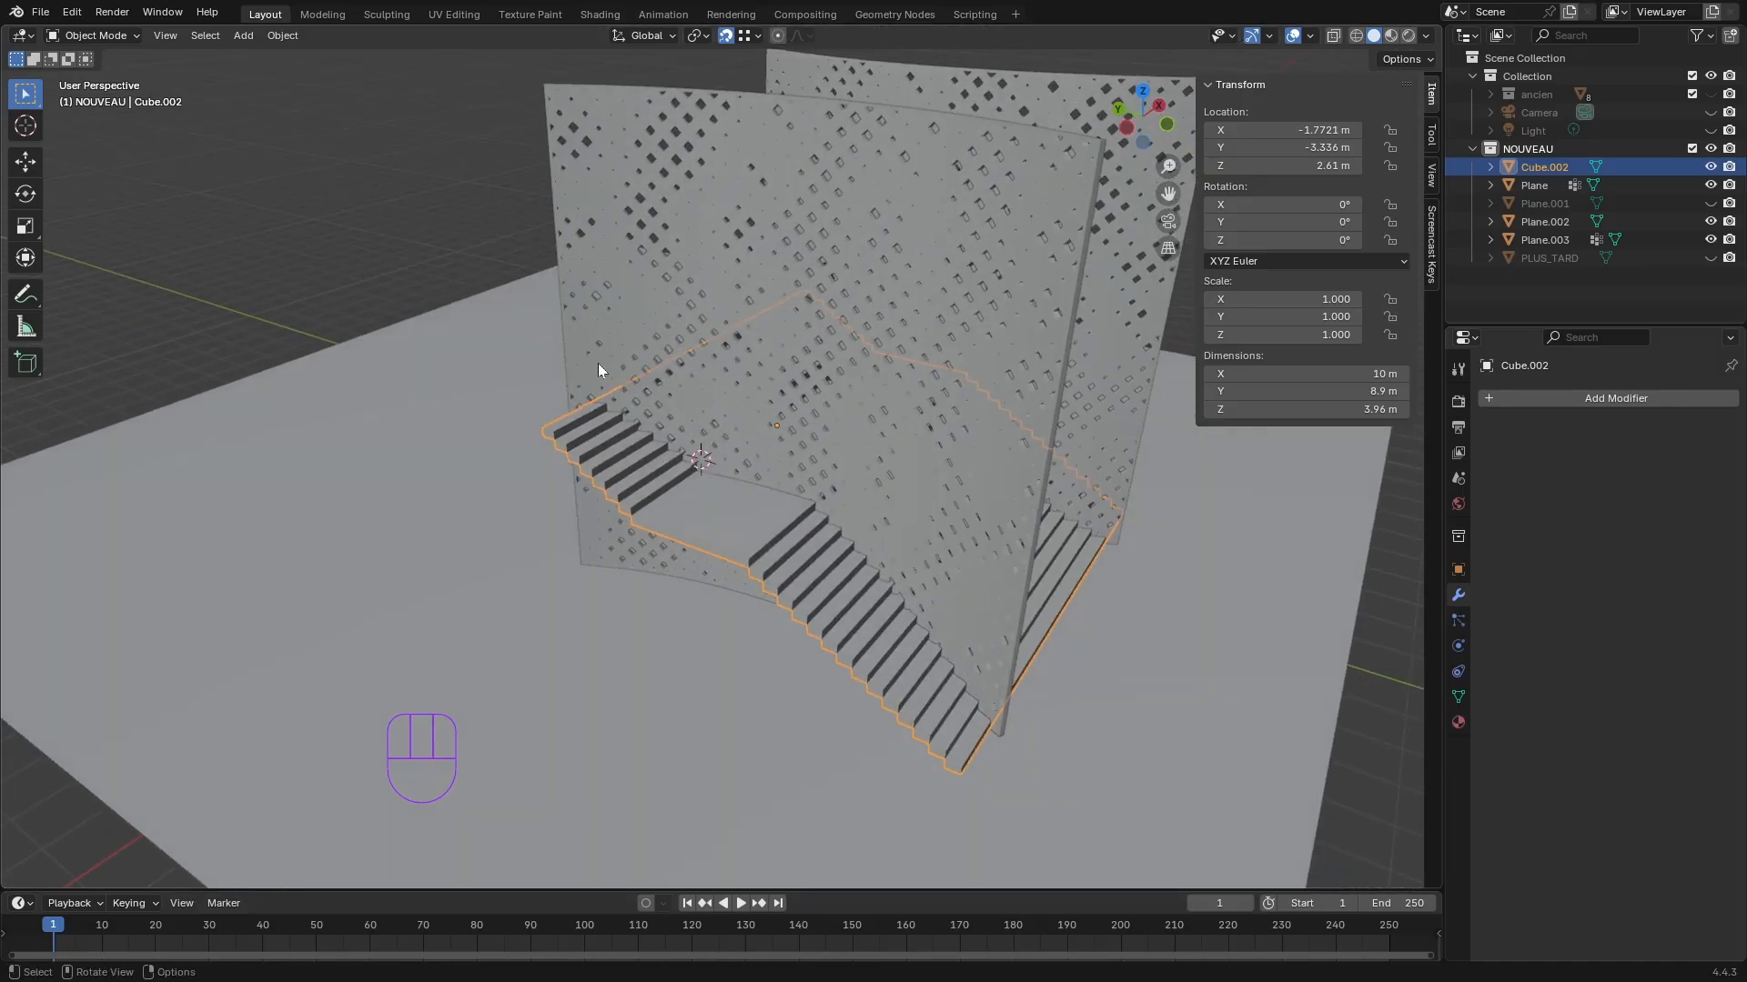
pyautogui.moveTo(444, 175); pyautogui.dragTo(746, 618, button='middle')
pyautogui.moveTo(666, 546); pyautogui.dragTo(1032, 439, button='middle')
pyautogui.moveTo(900, 478); pyautogui.dragTo(741, 516, button='middle')
pyautogui.press('Escape')
pyautogui.scroll(-3, 727, 517)
pyautogui.click(1090, 260)
pyautogui.scroll(-1, 979, 449)
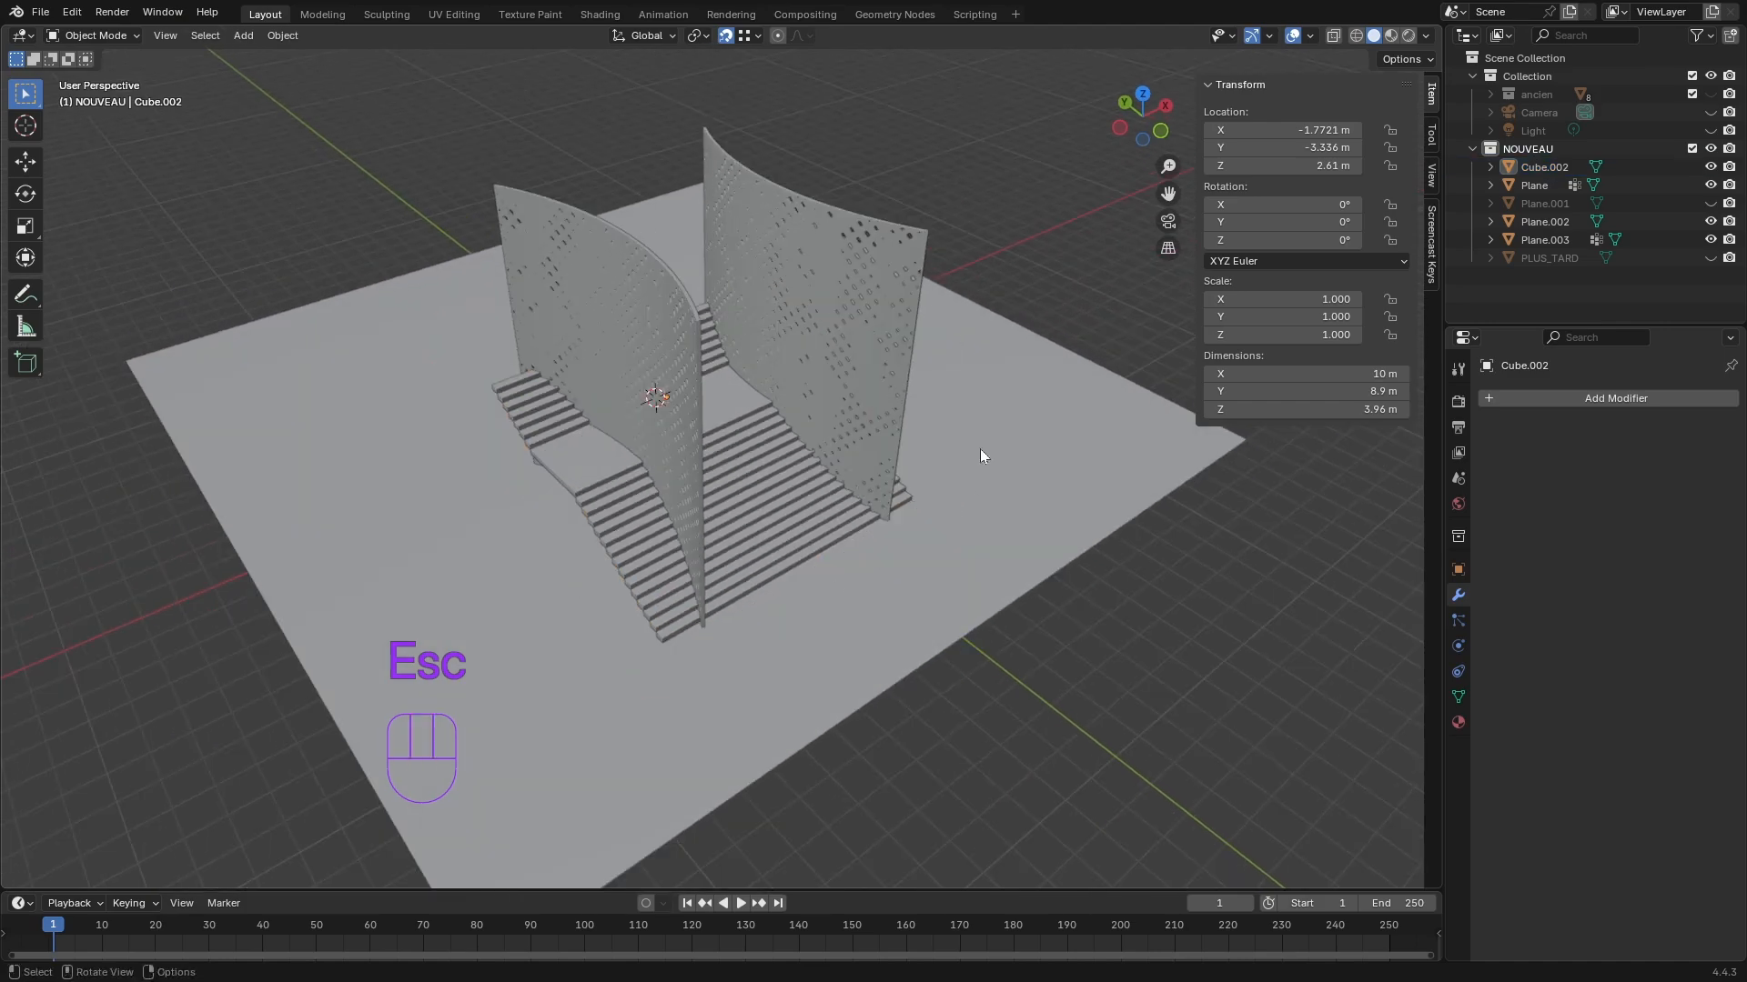
pyautogui.moveTo(835, 589); pyautogui.dragTo(755, 551, button='middle')
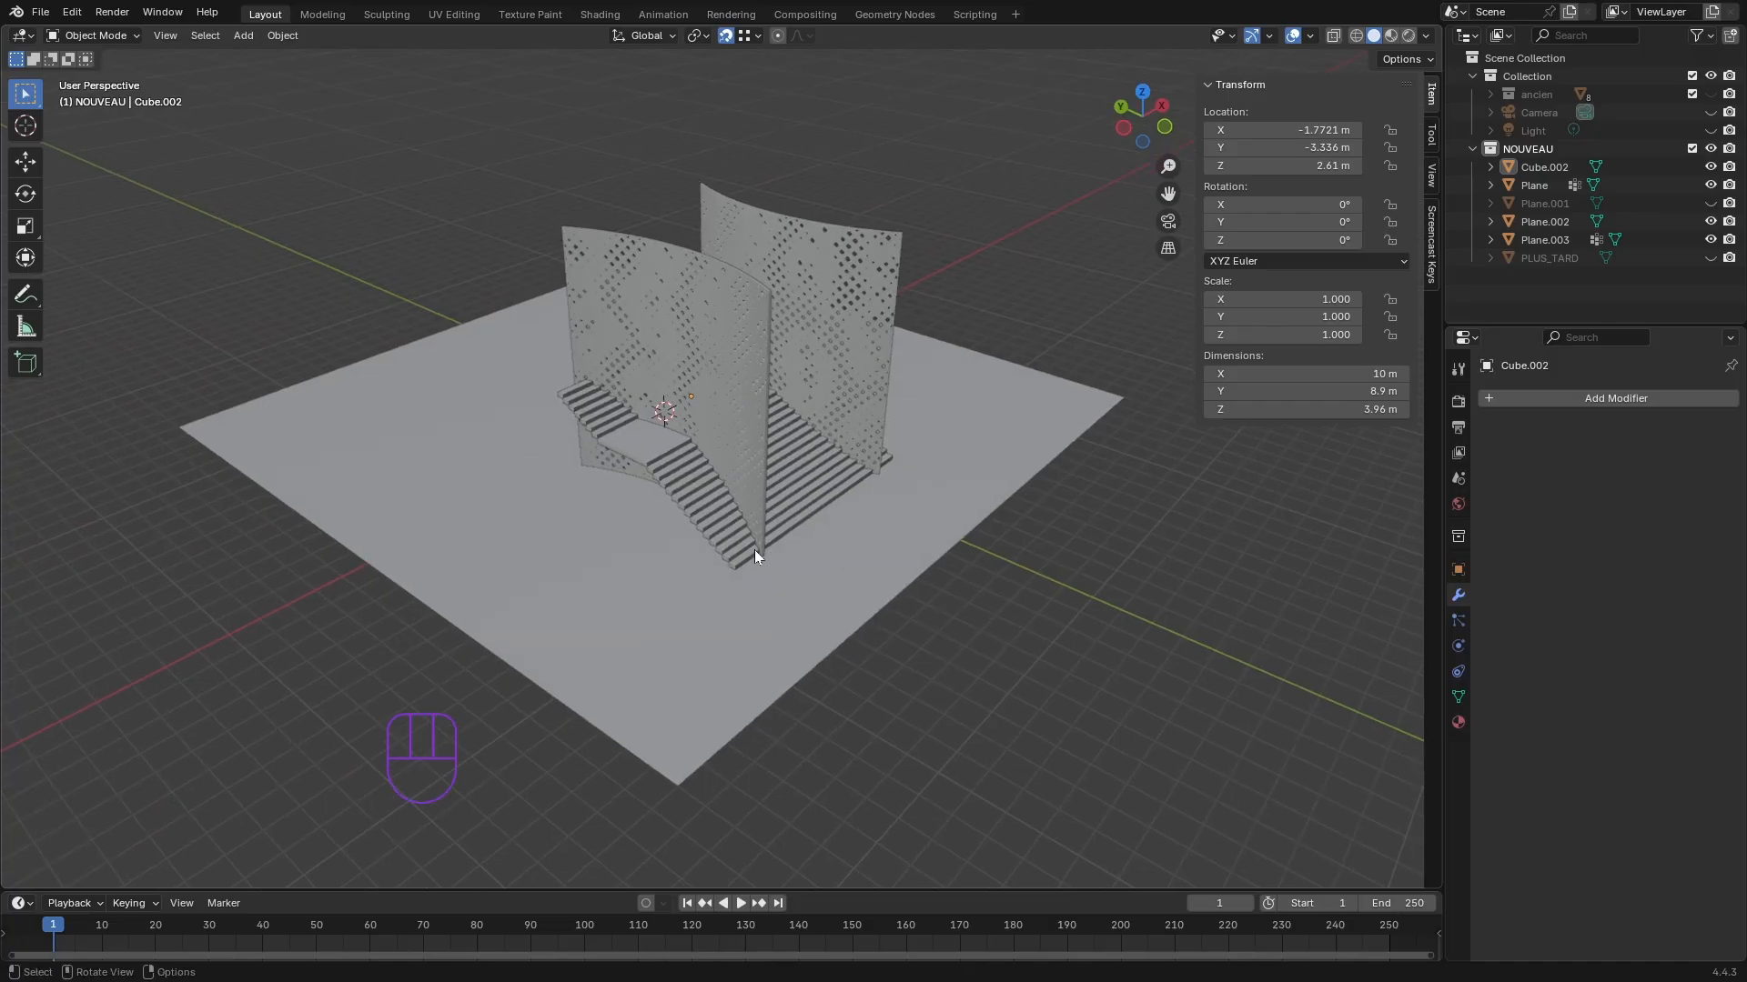
pyautogui.moveTo(782, 554); pyautogui.dragTo(879, 240, button='middle')
pyautogui.moveTo(740, 588)
pyautogui.mouseDown(button='middle')
pyautogui.moveTo(689, 526)
pyautogui.moveTo(624, 567)
pyautogui.moveTo(729, 588)
pyautogui.moveTo(810, 577)
pyautogui.moveTo(738, 591)
pyautogui.mouseUp(button='middle')
pyautogui.moveTo(666, 438); pyautogui.dragTo(611, 635, button='middle')
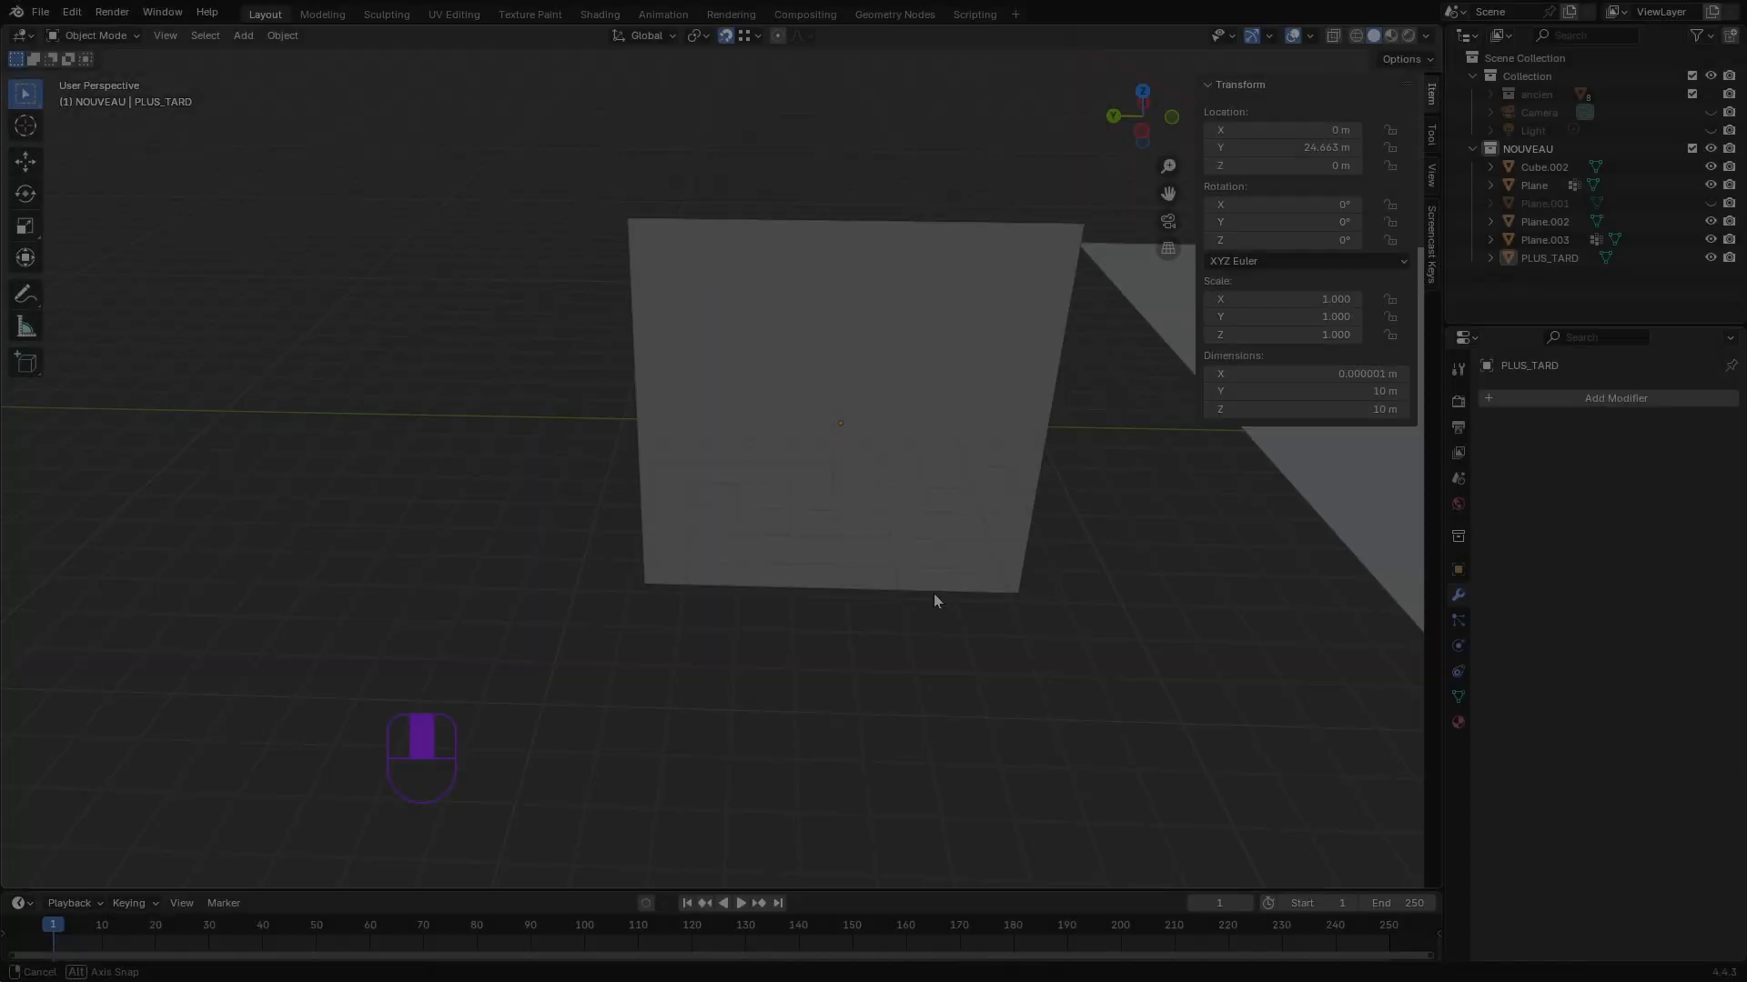
# - Open the PLUS_TARD plane in Edit Mode and examine its diagonal grid of faces
pyautogui.keyDown('shift'); pyautogui.moveTo(933, 593); pyautogui.dragTo(863, 628, button='middle'); pyautogui.keyUp('shift')
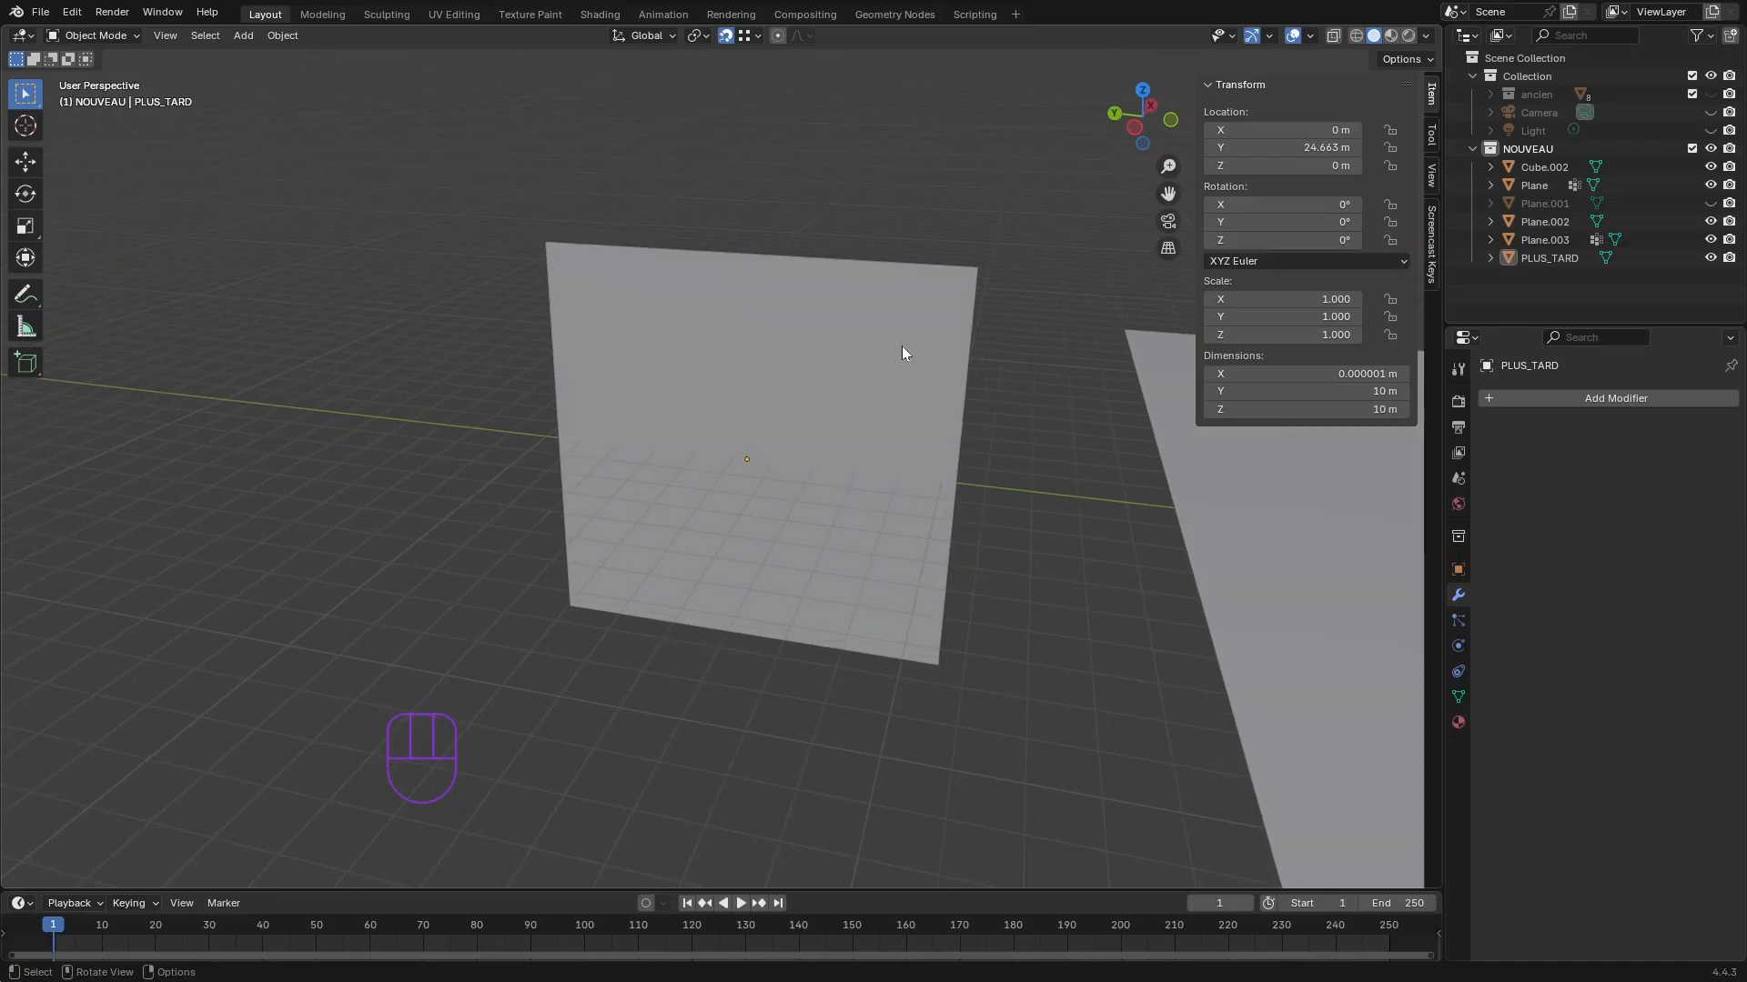
pyautogui.moveTo(862, 553); pyautogui.dragTo(855, 610, button='middle')
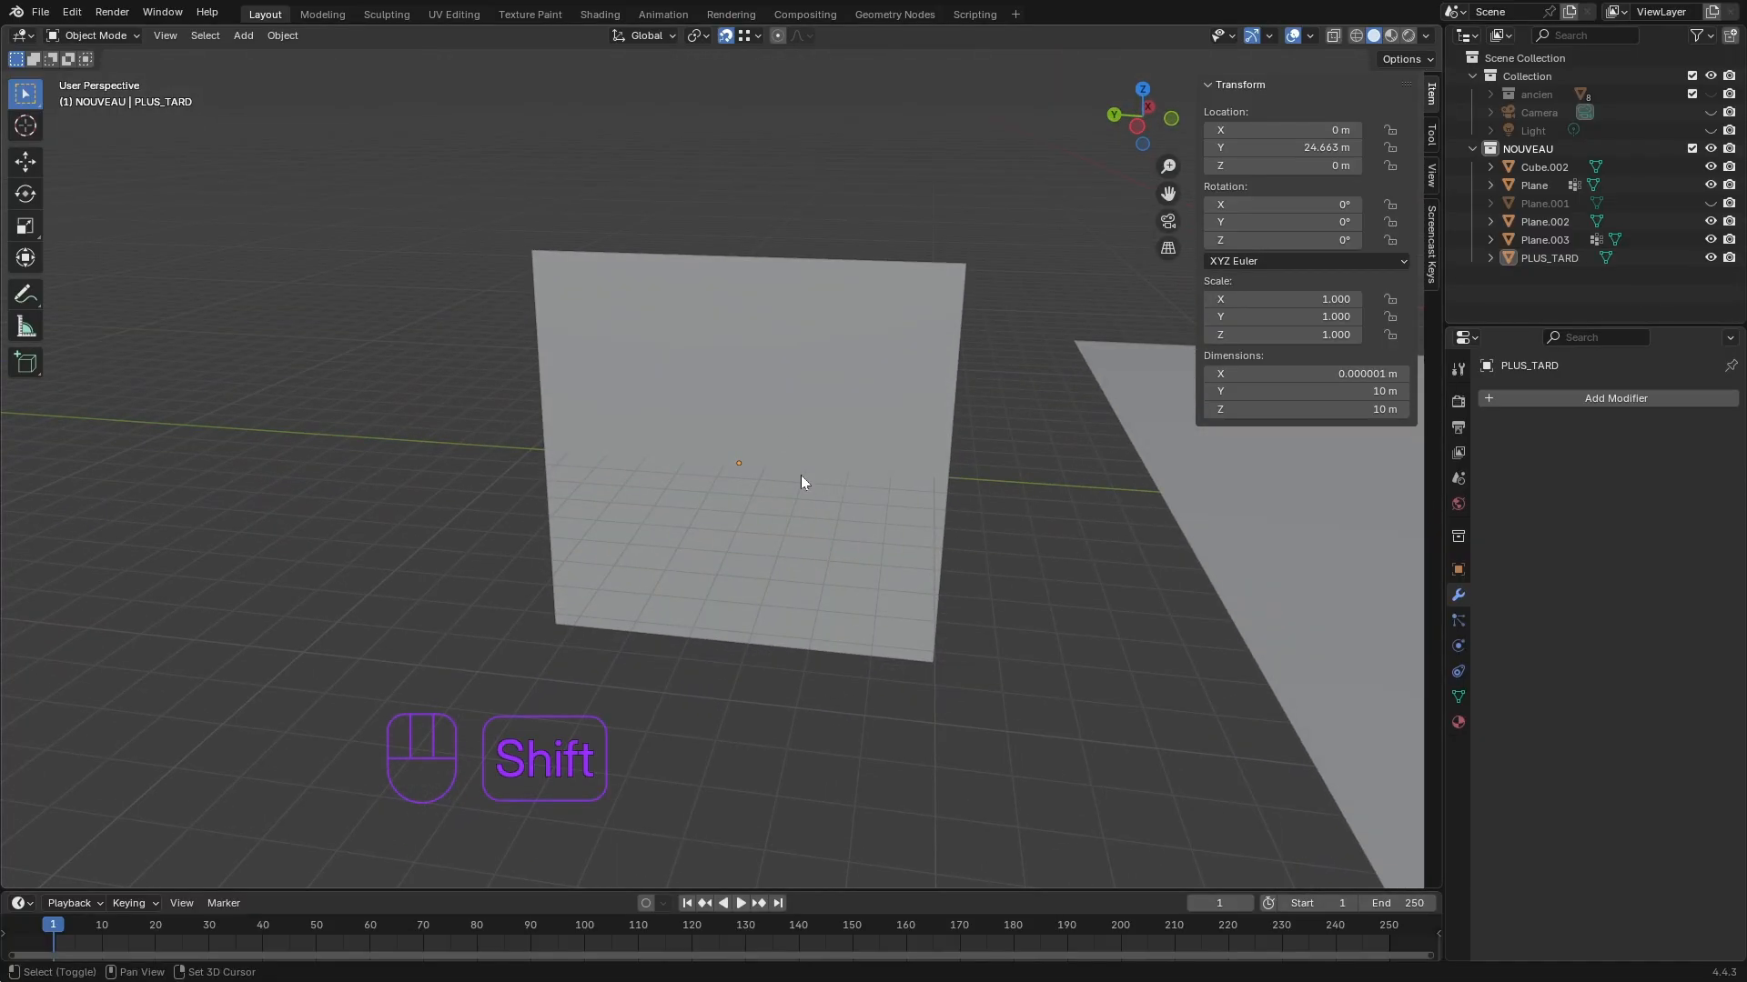
pyautogui.click(799, 418)
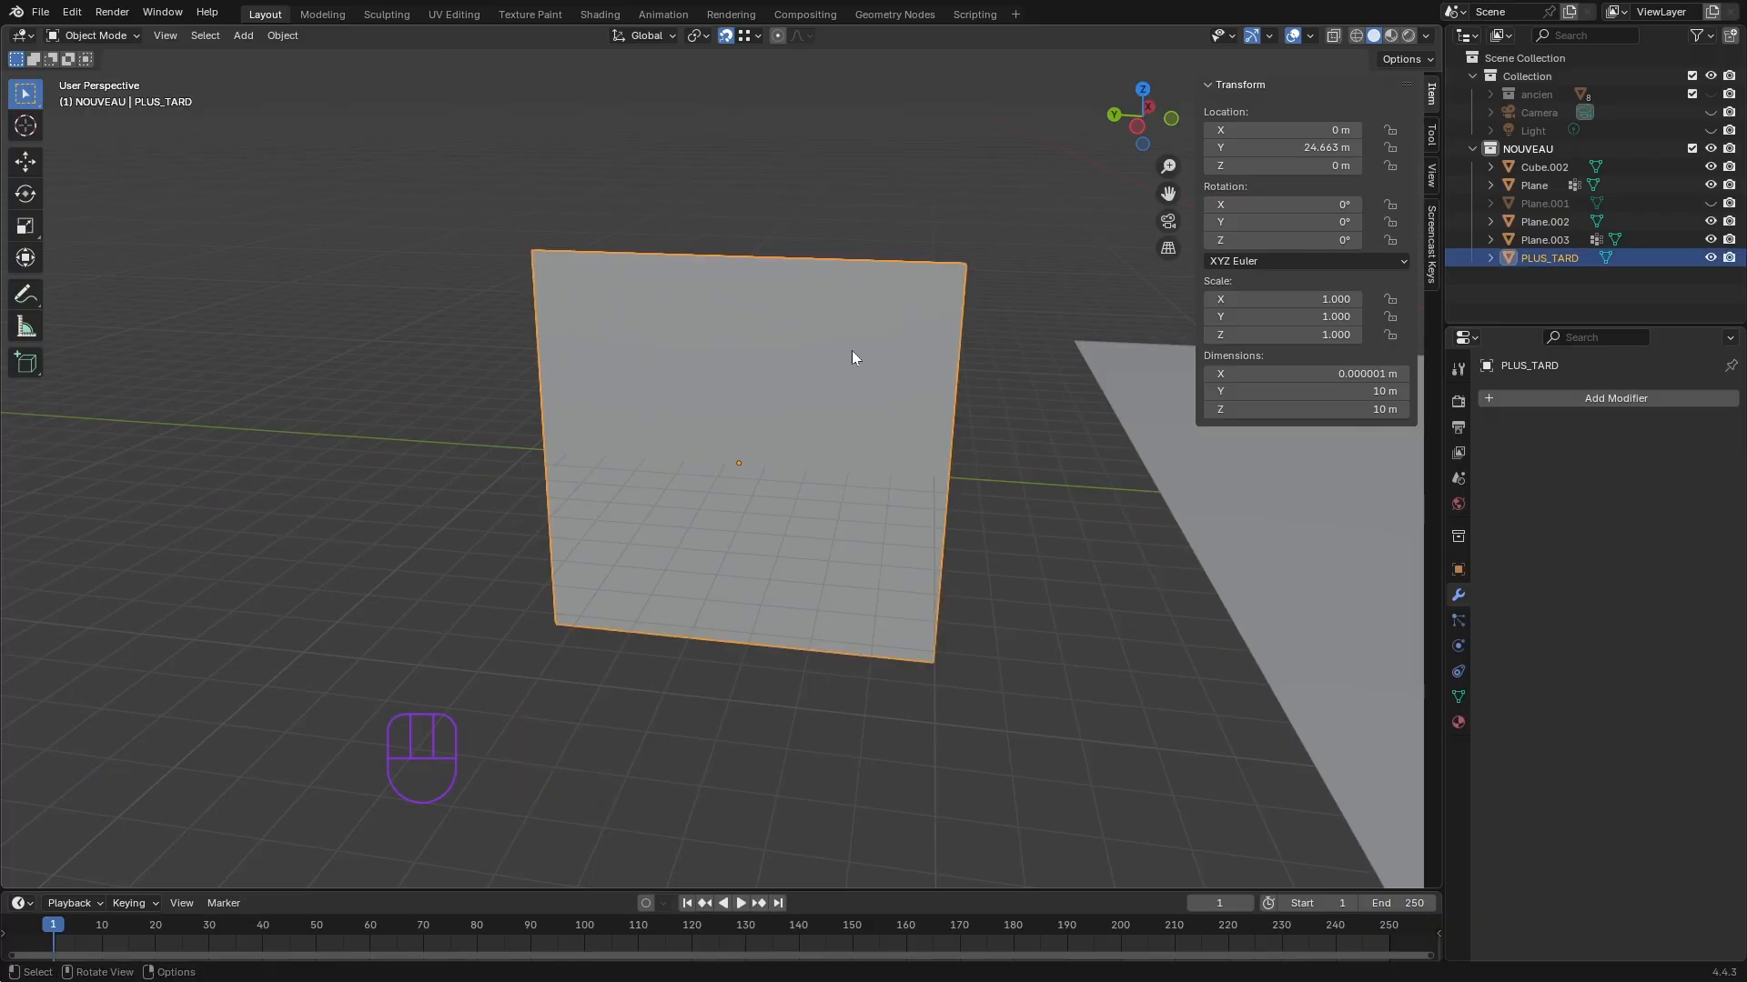
pyautogui.press('Tab')
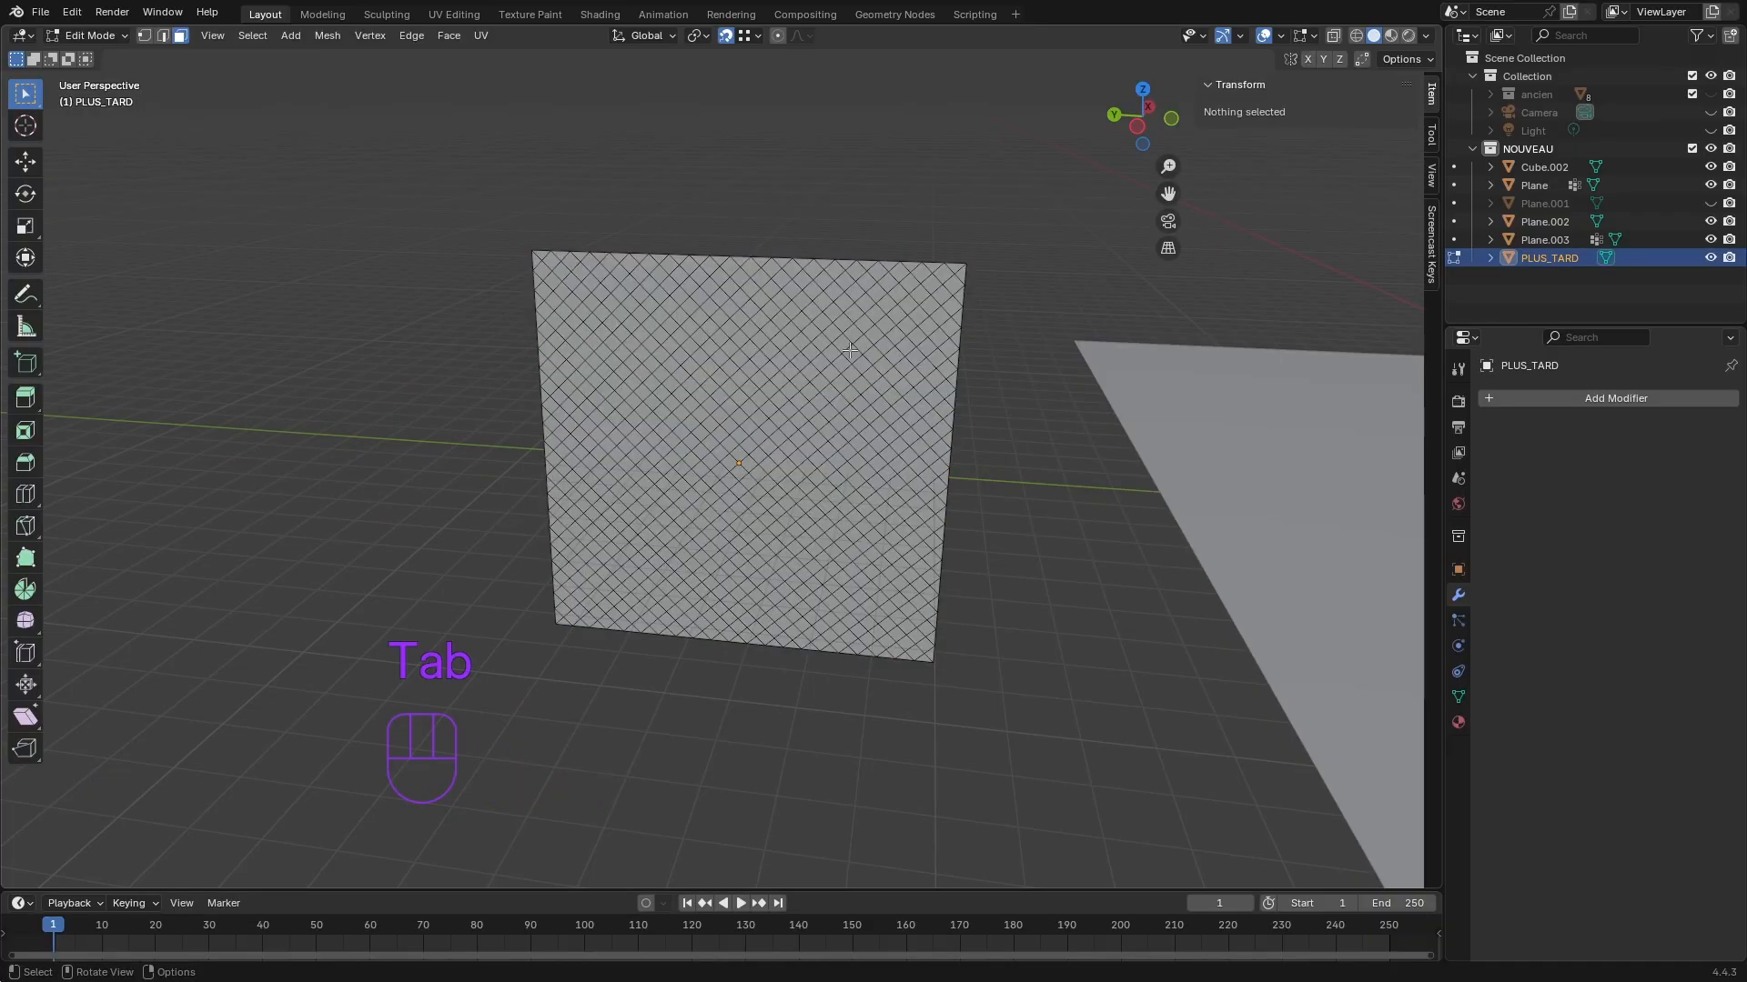
pyautogui.moveTo(755, 574); pyautogui.dragTo(818, 574, button='middle')
pyautogui.scroll(2, 817, 574)
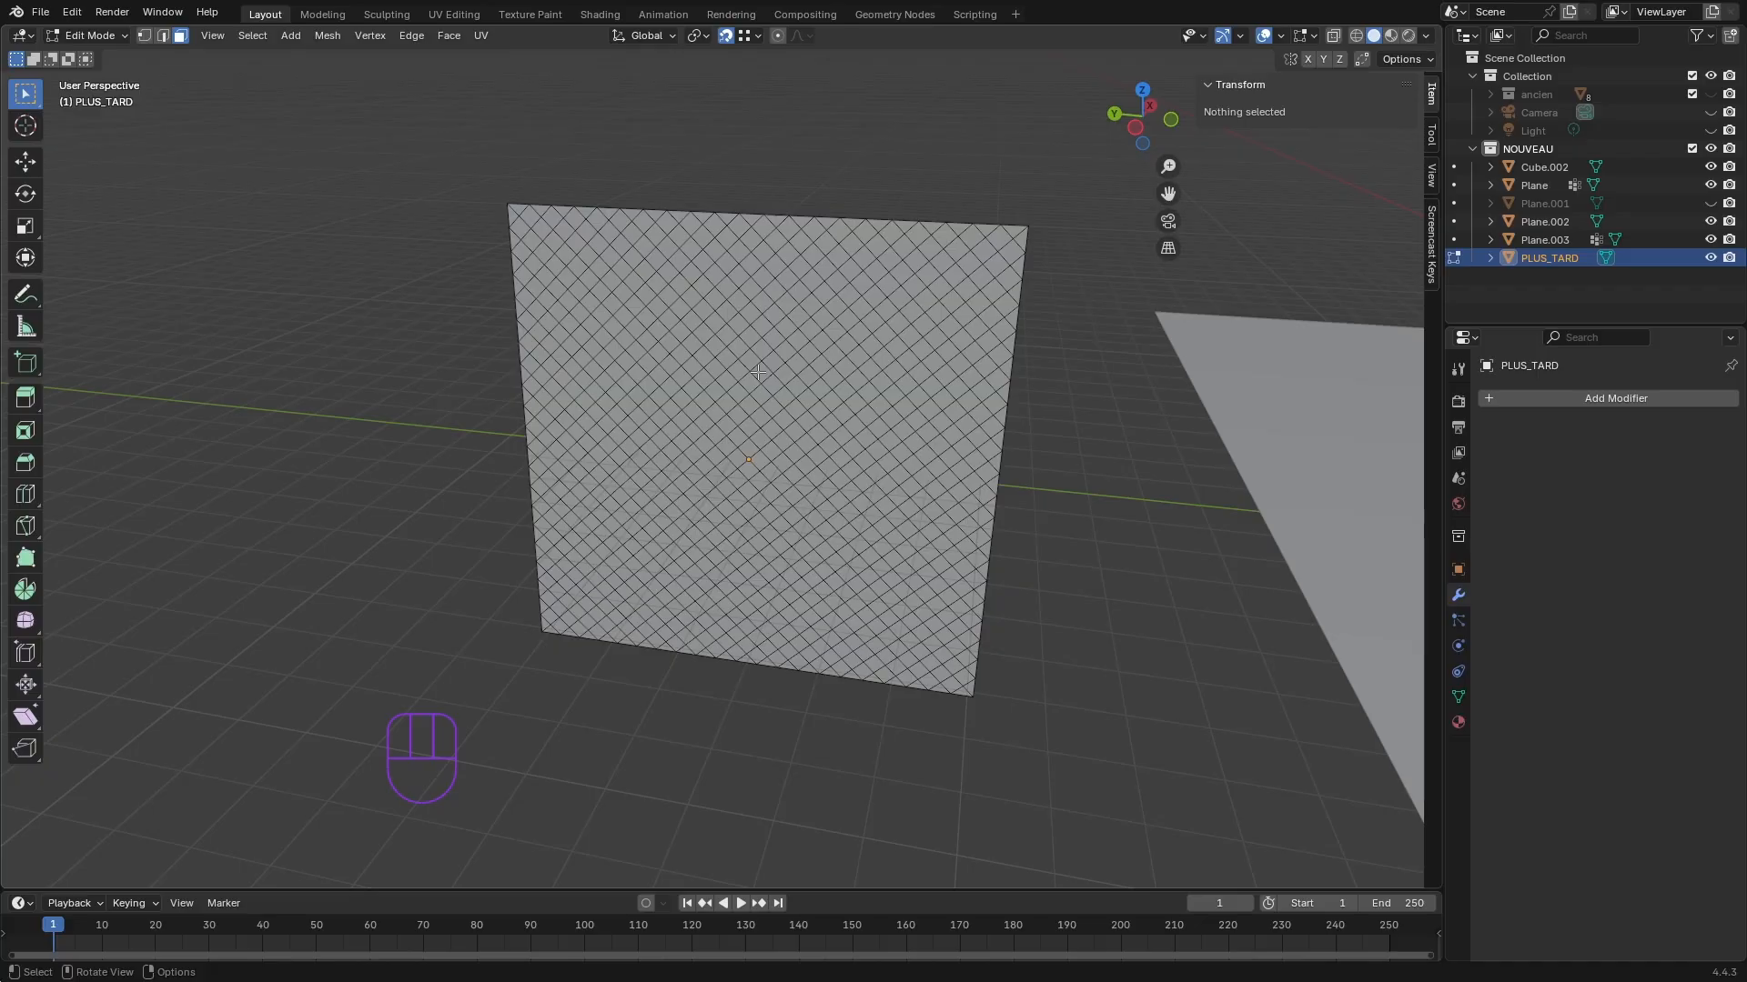
pyautogui.scroll(-5, 758, 372)
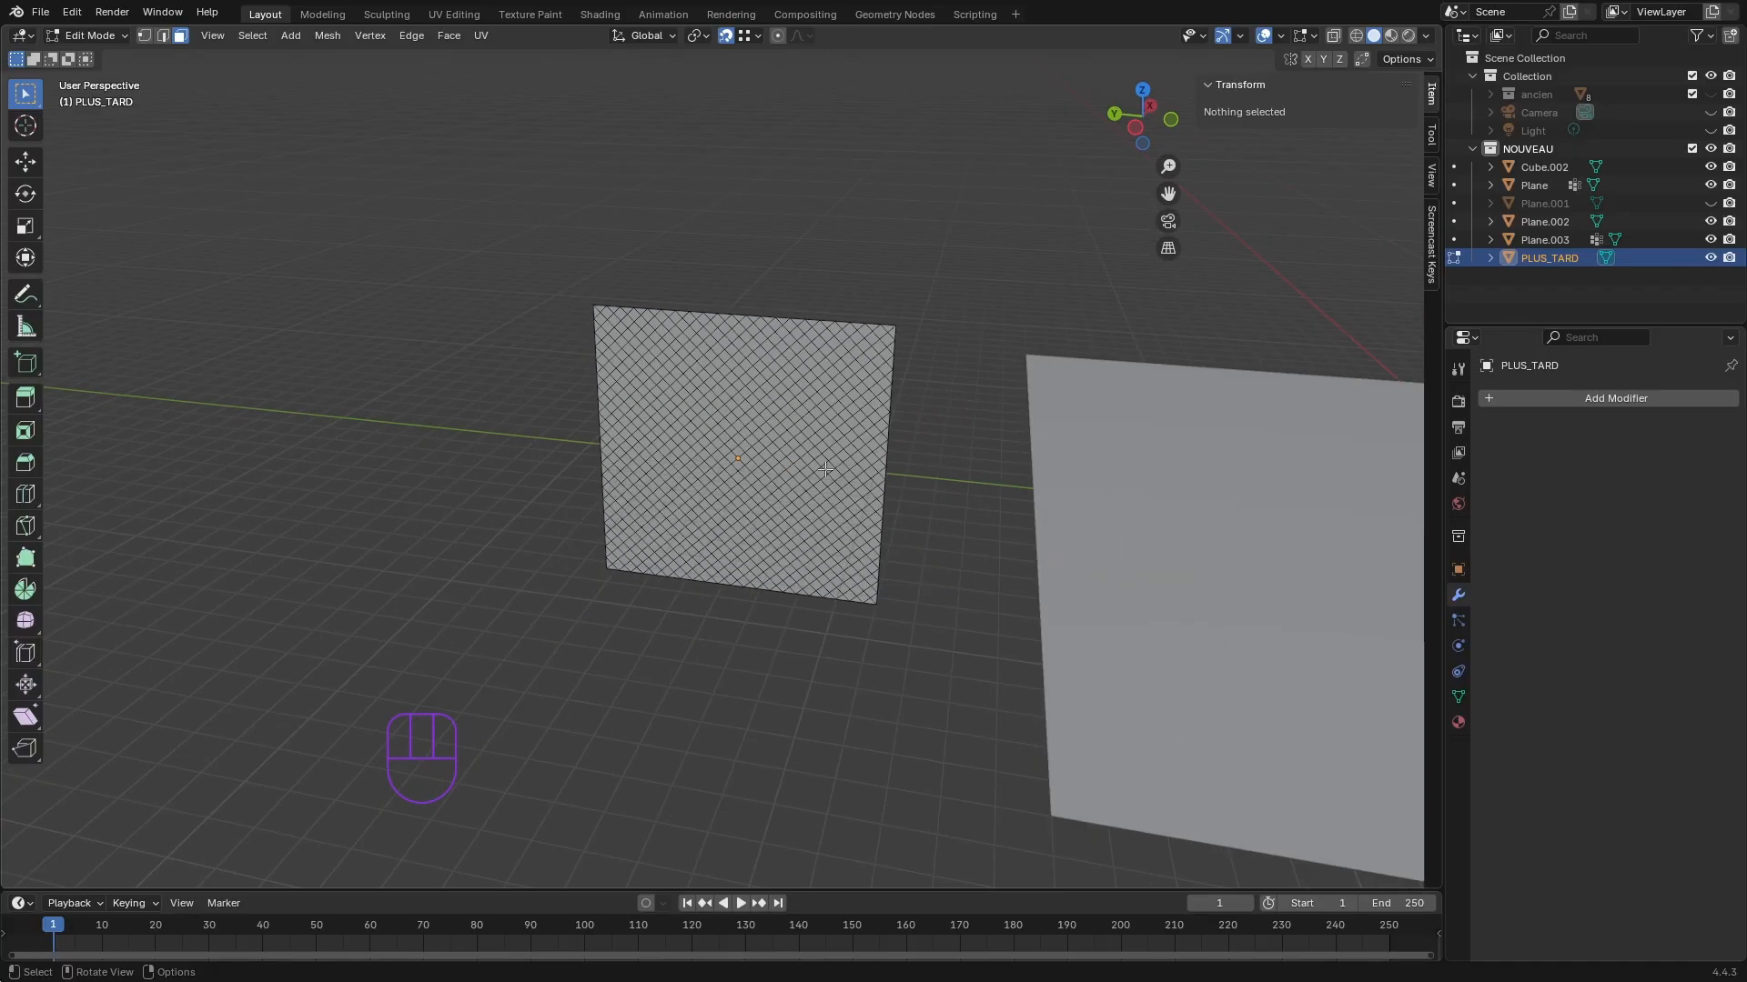
pyautogui.moveTo(764, 410); pyautogui.dragTo(817, 652, button='middle')
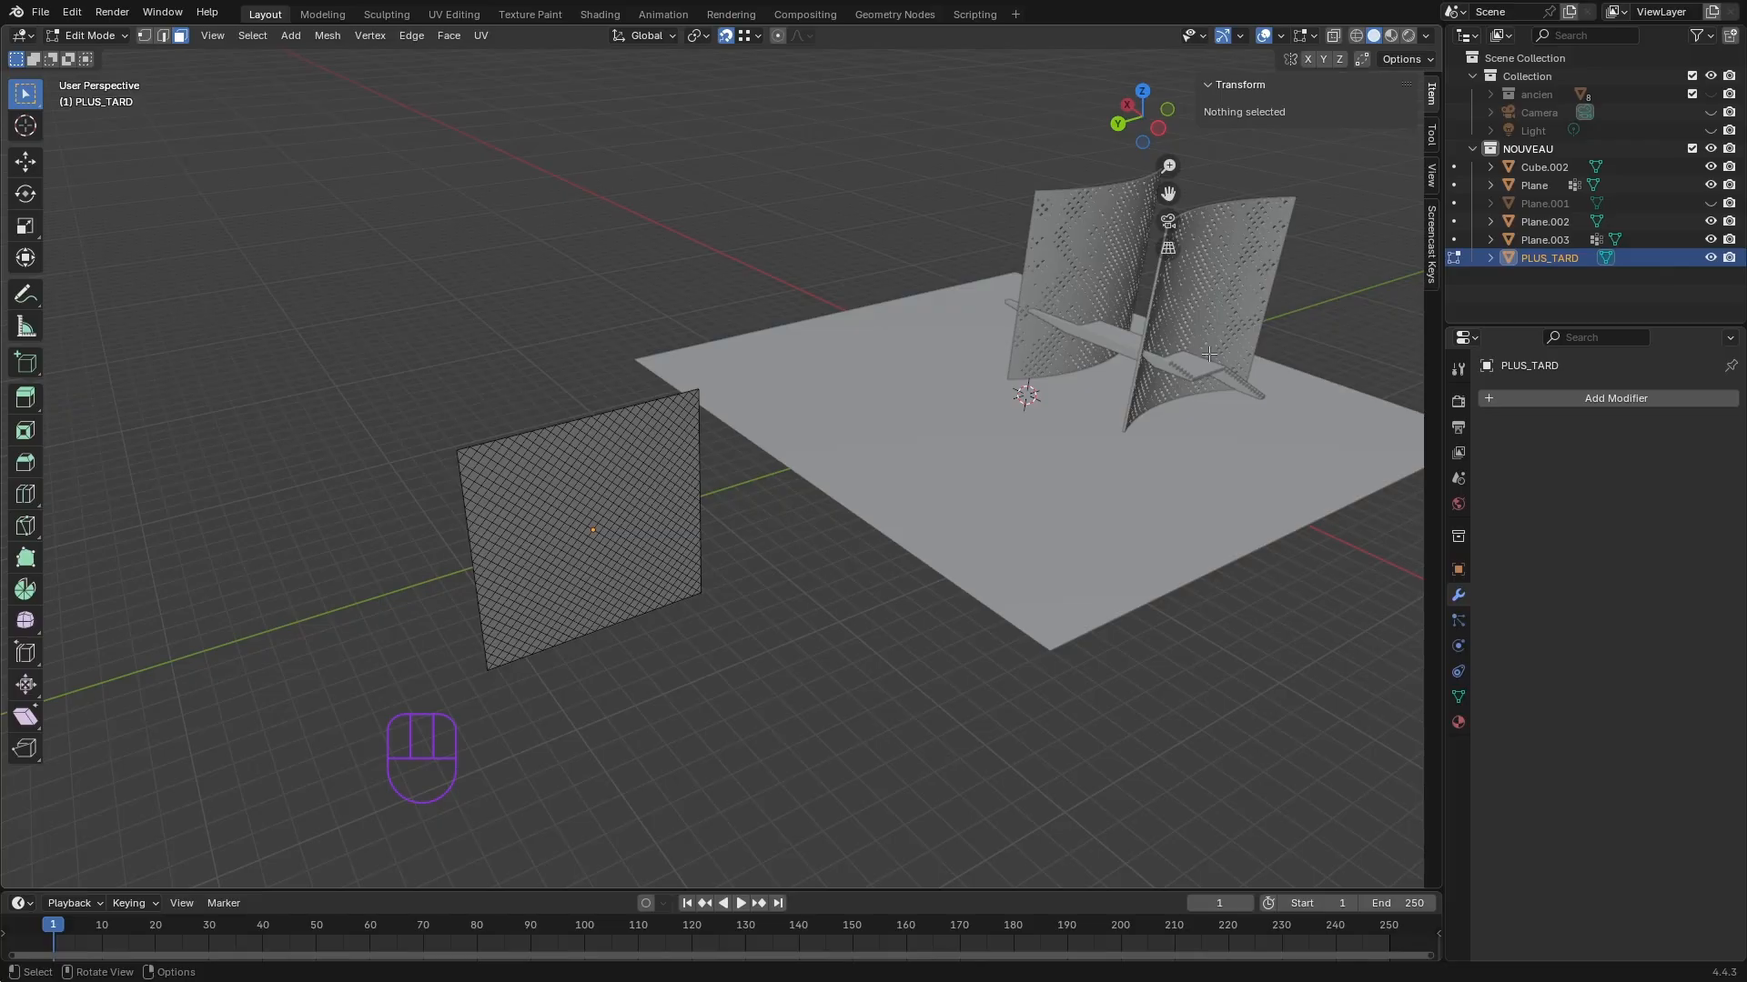
pyautogui.scroll(2, 636, 604)
pyautogui.moveTo(636, 604); pyautogui.dragTo(611, 540, button='middle')
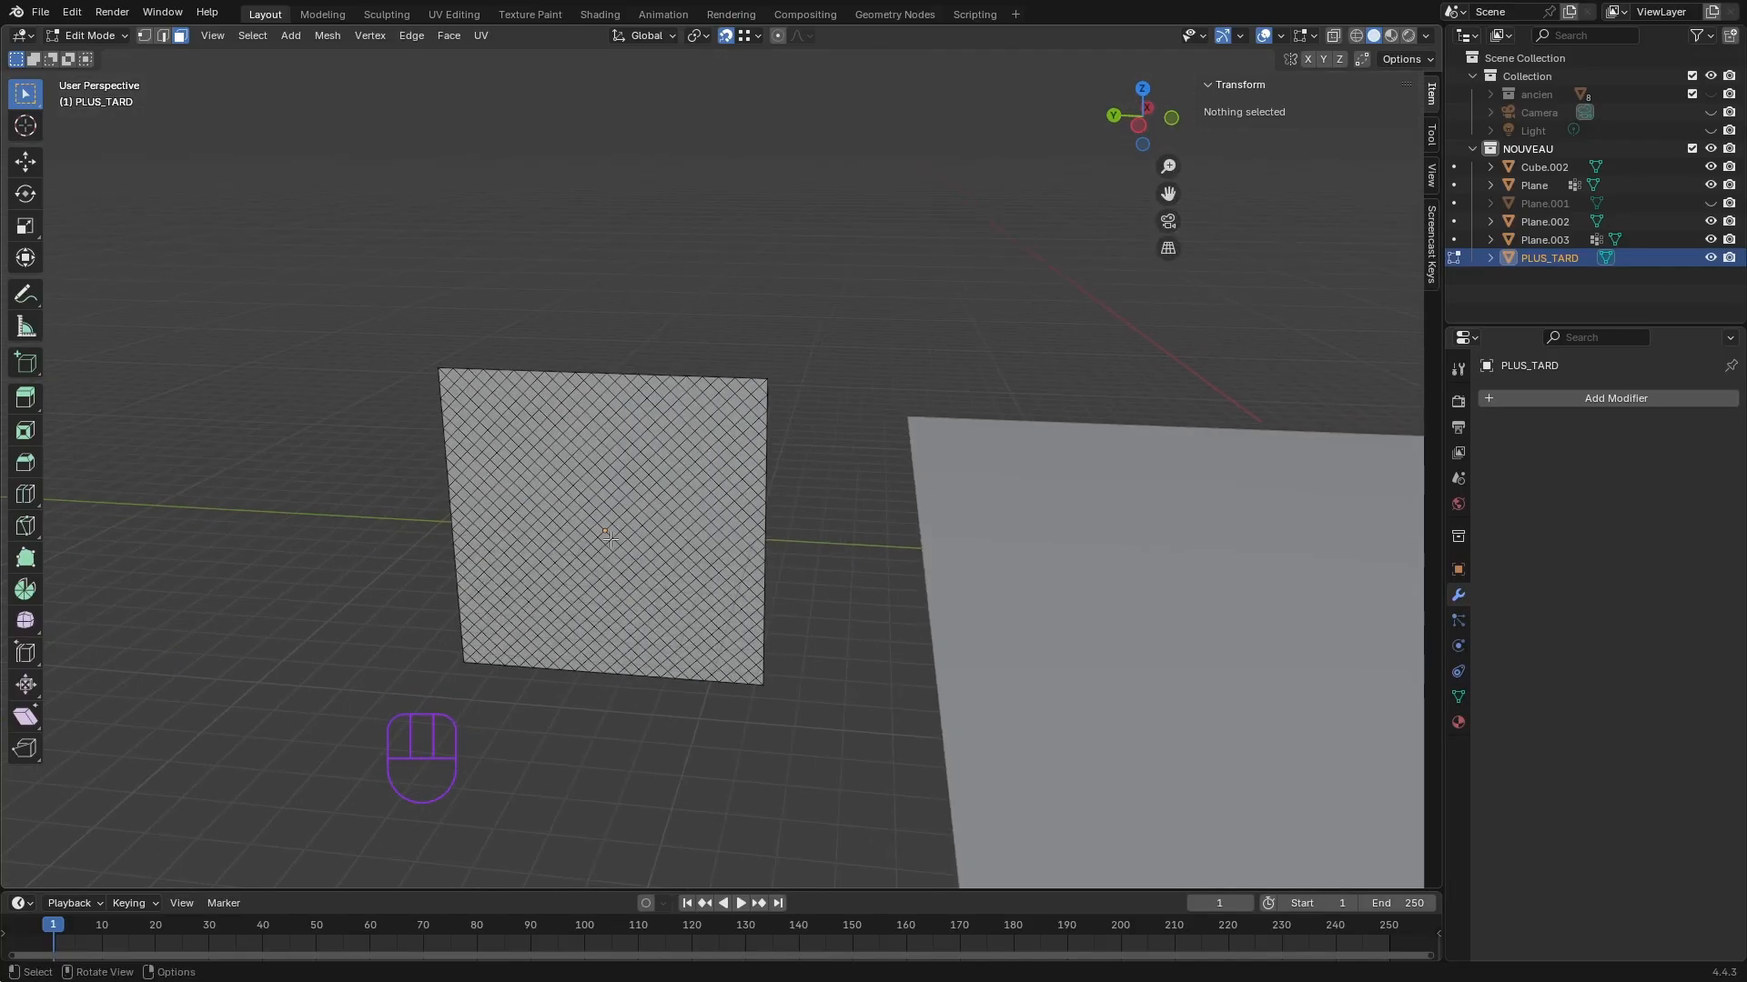
pyautogui.keyDown('shift'); pyautogui.moveTo(682, 732); pyautogui.dragTo(801, 754, button='middle'); pyautogui.keyUp('shift')
pyautogui.moveTo(800, 754); pyautogui.dragTo(732, 706, button='middle')
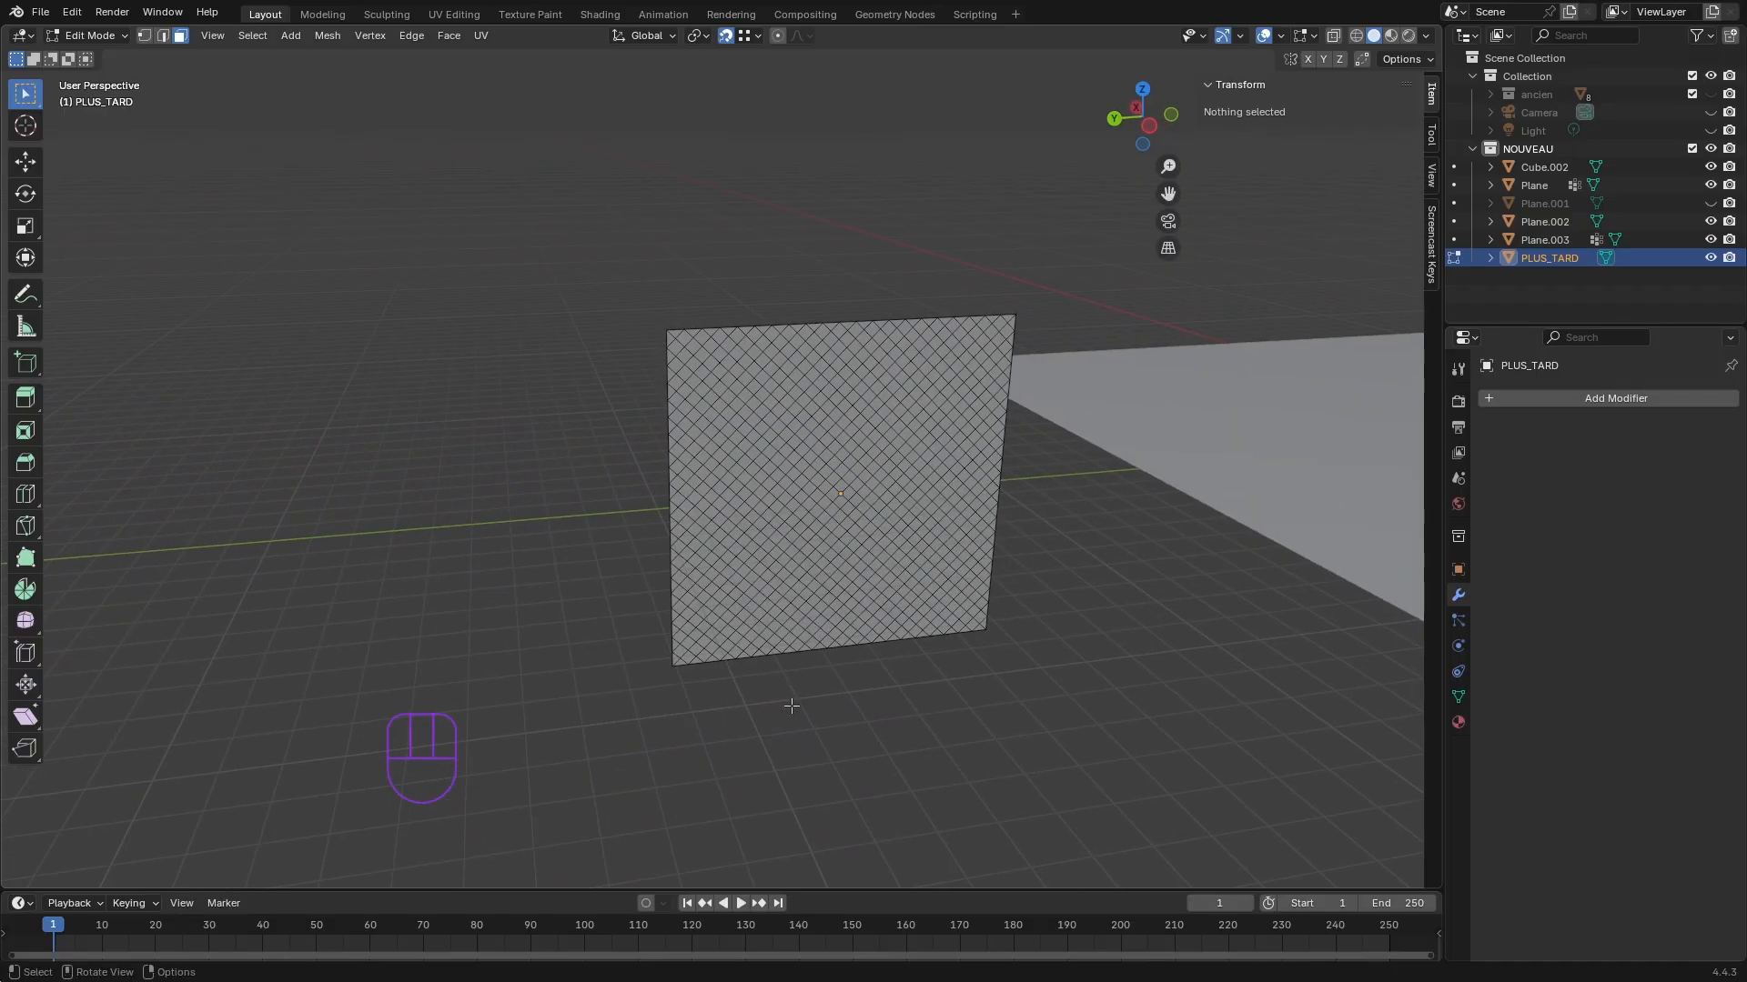
# - Return the PLUS_TARD plane to Object Mode, keep it selected and hide the Transform sidebar
pyautogui.press('Tab')
pyautogui.click(842, 711)
pyautogui.moveTo(842, 712); pyautogui.dragTo(668, 674, button='middle')
pyautogui.click(663, 645)
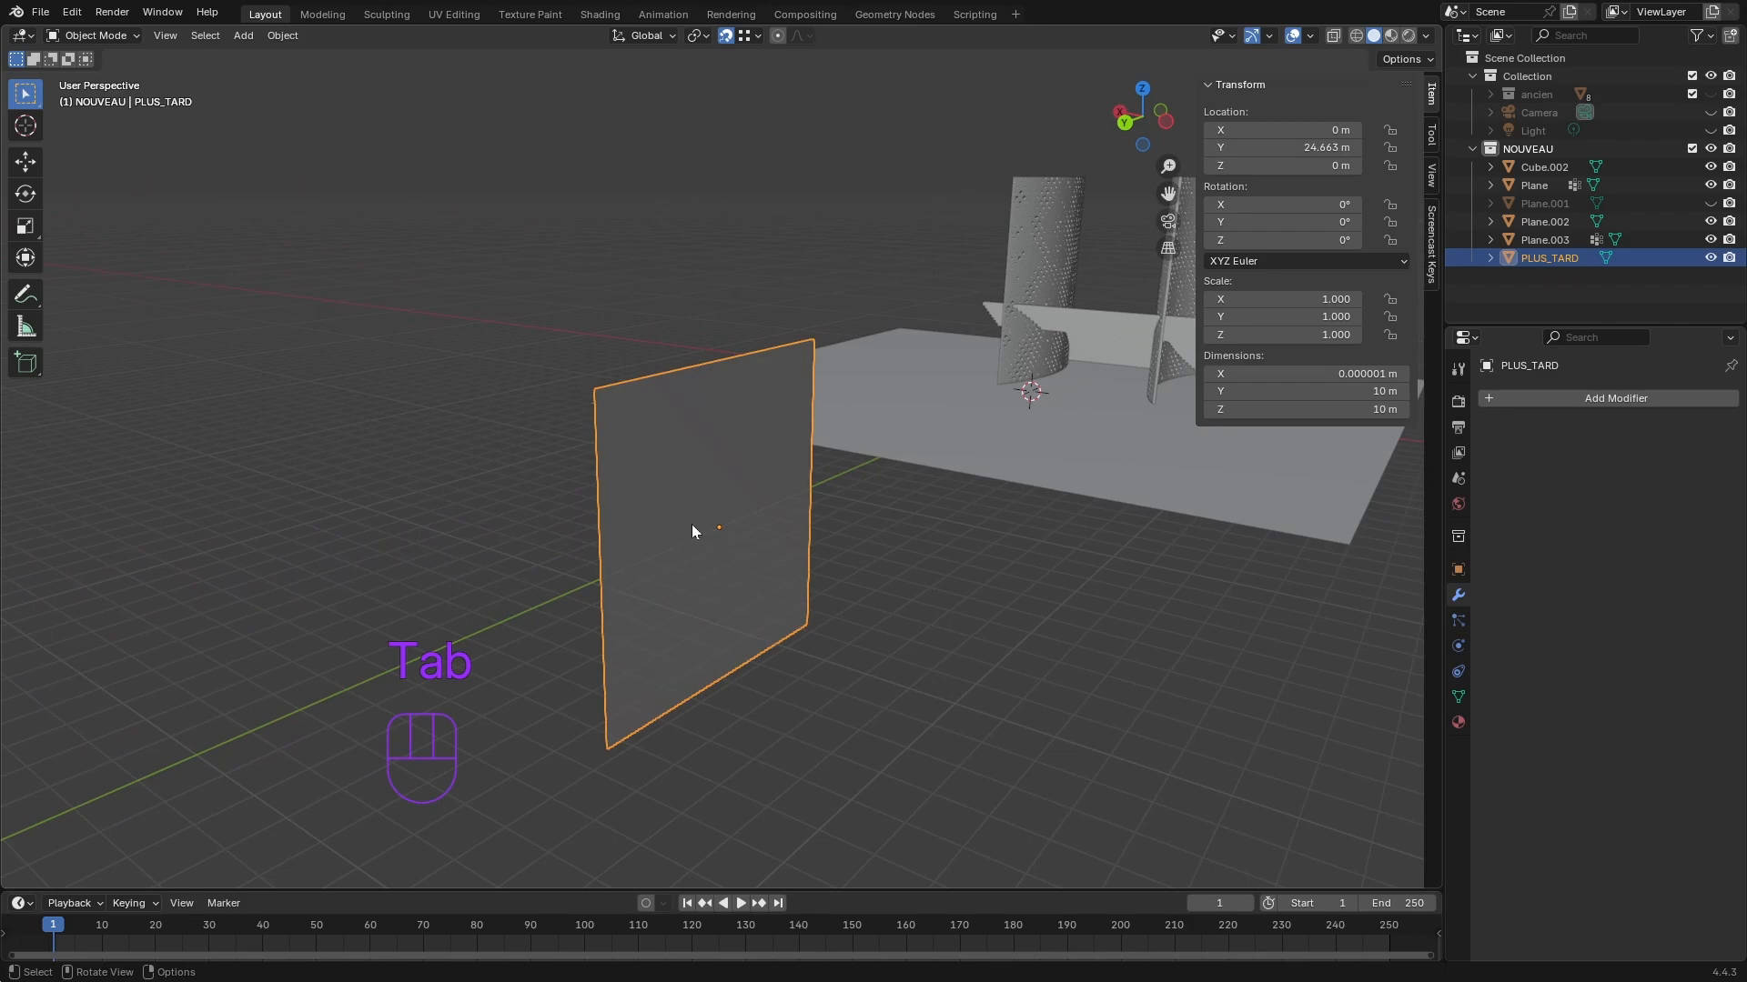
pyautogui.press('n')
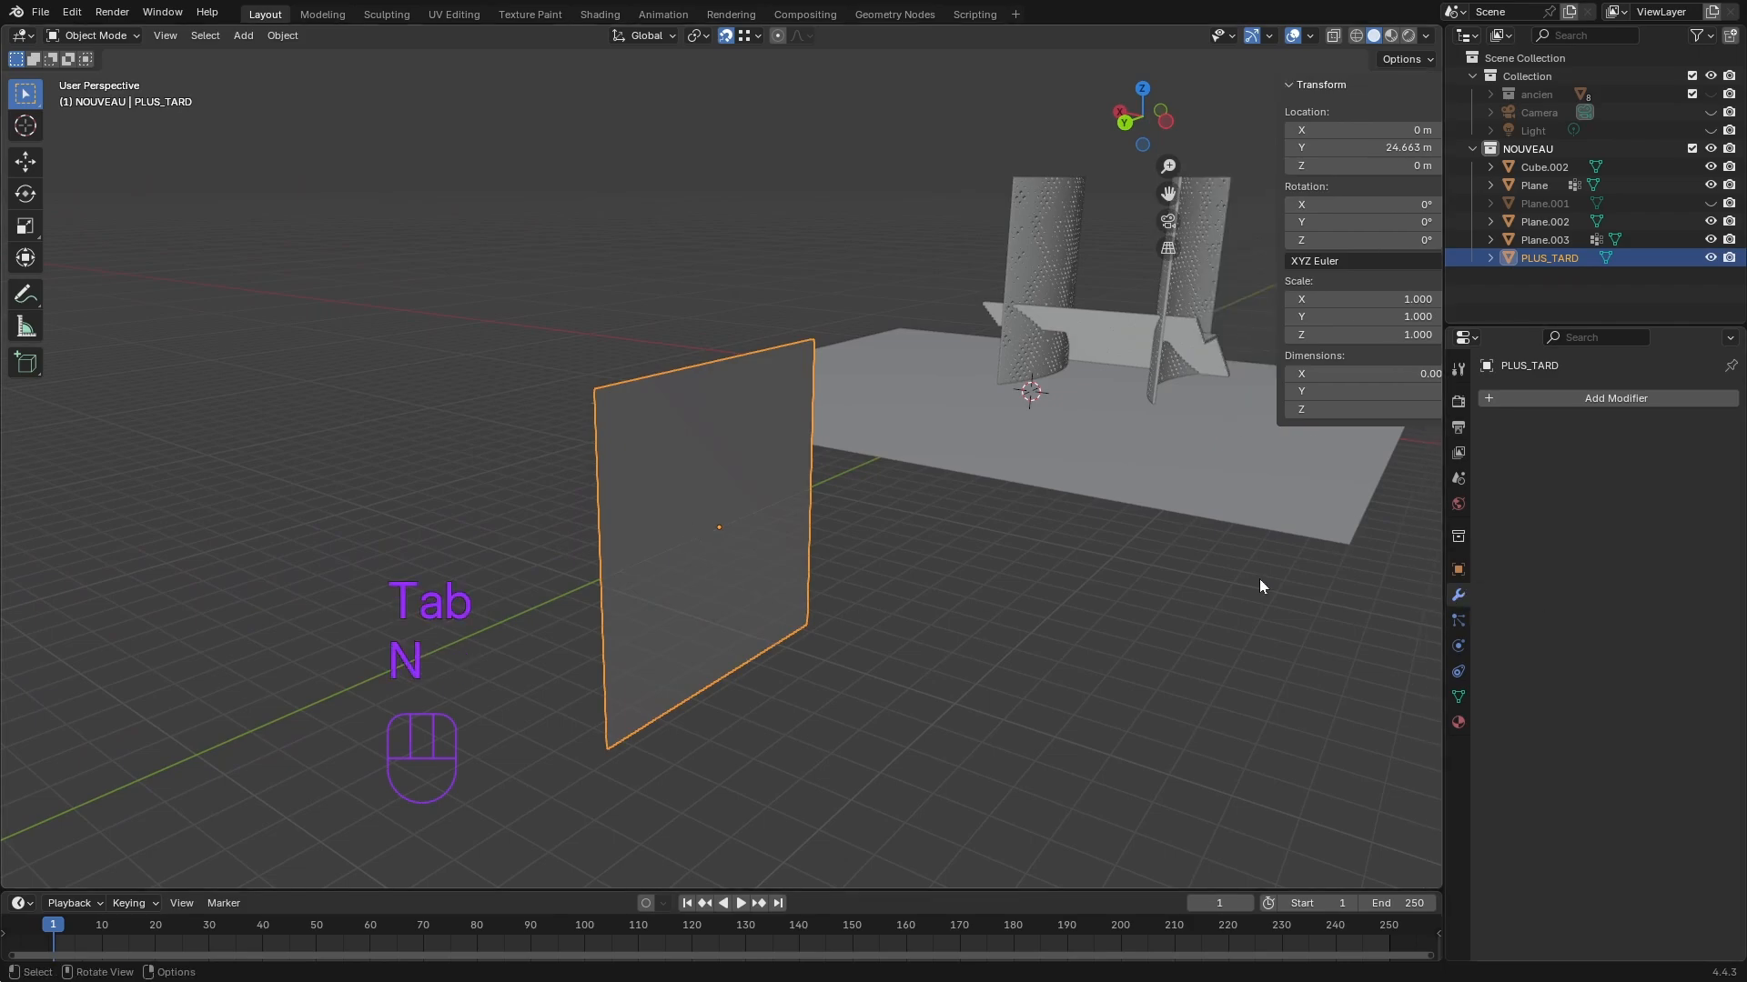
pyautogui.moveTo(905, 577); pyautogui.dragTo(942, 678, button='middle')
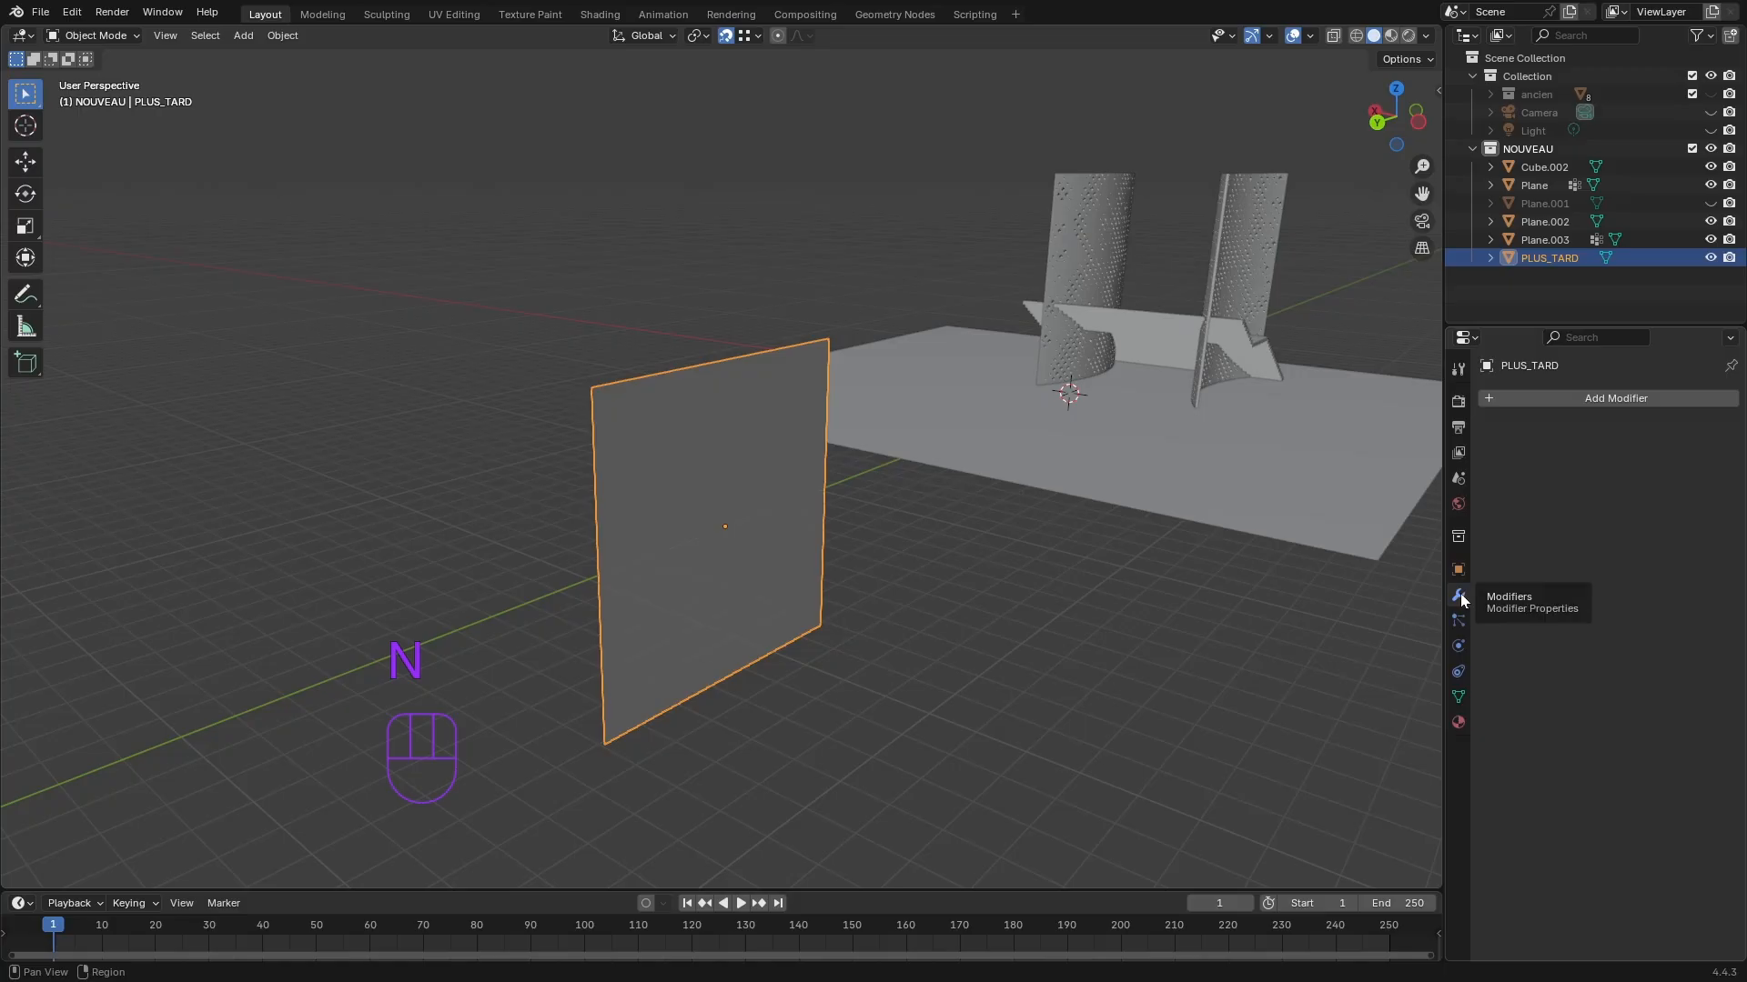
# - Add a Simple Deform modifier to the PLUS_TARD plane, set to Bend around the Y axis by 55°
pyautogui.click(1571, 398)
pyautogui.moveTo(1570, 403)
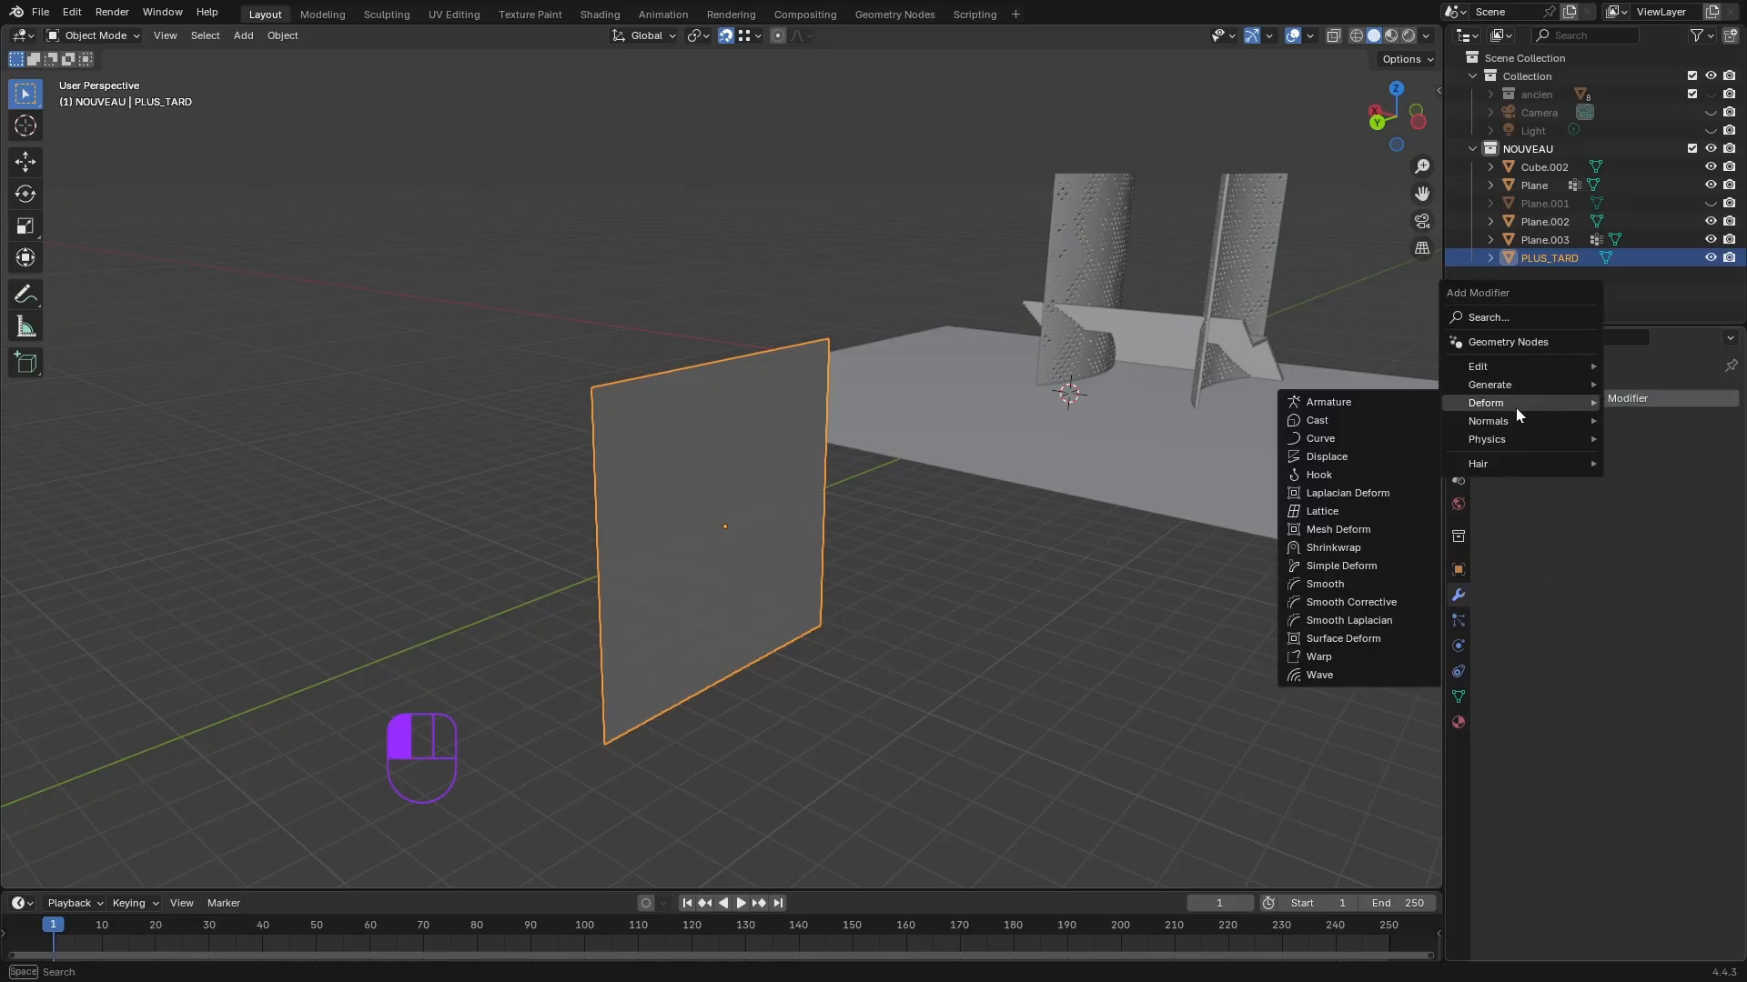
pyautogui.click(1384, 565)
pyautogui.moveTo(1384, 565); pyautogui.dragTo(1010, 727, button='middle')
pyautogui.click(1647, 525)
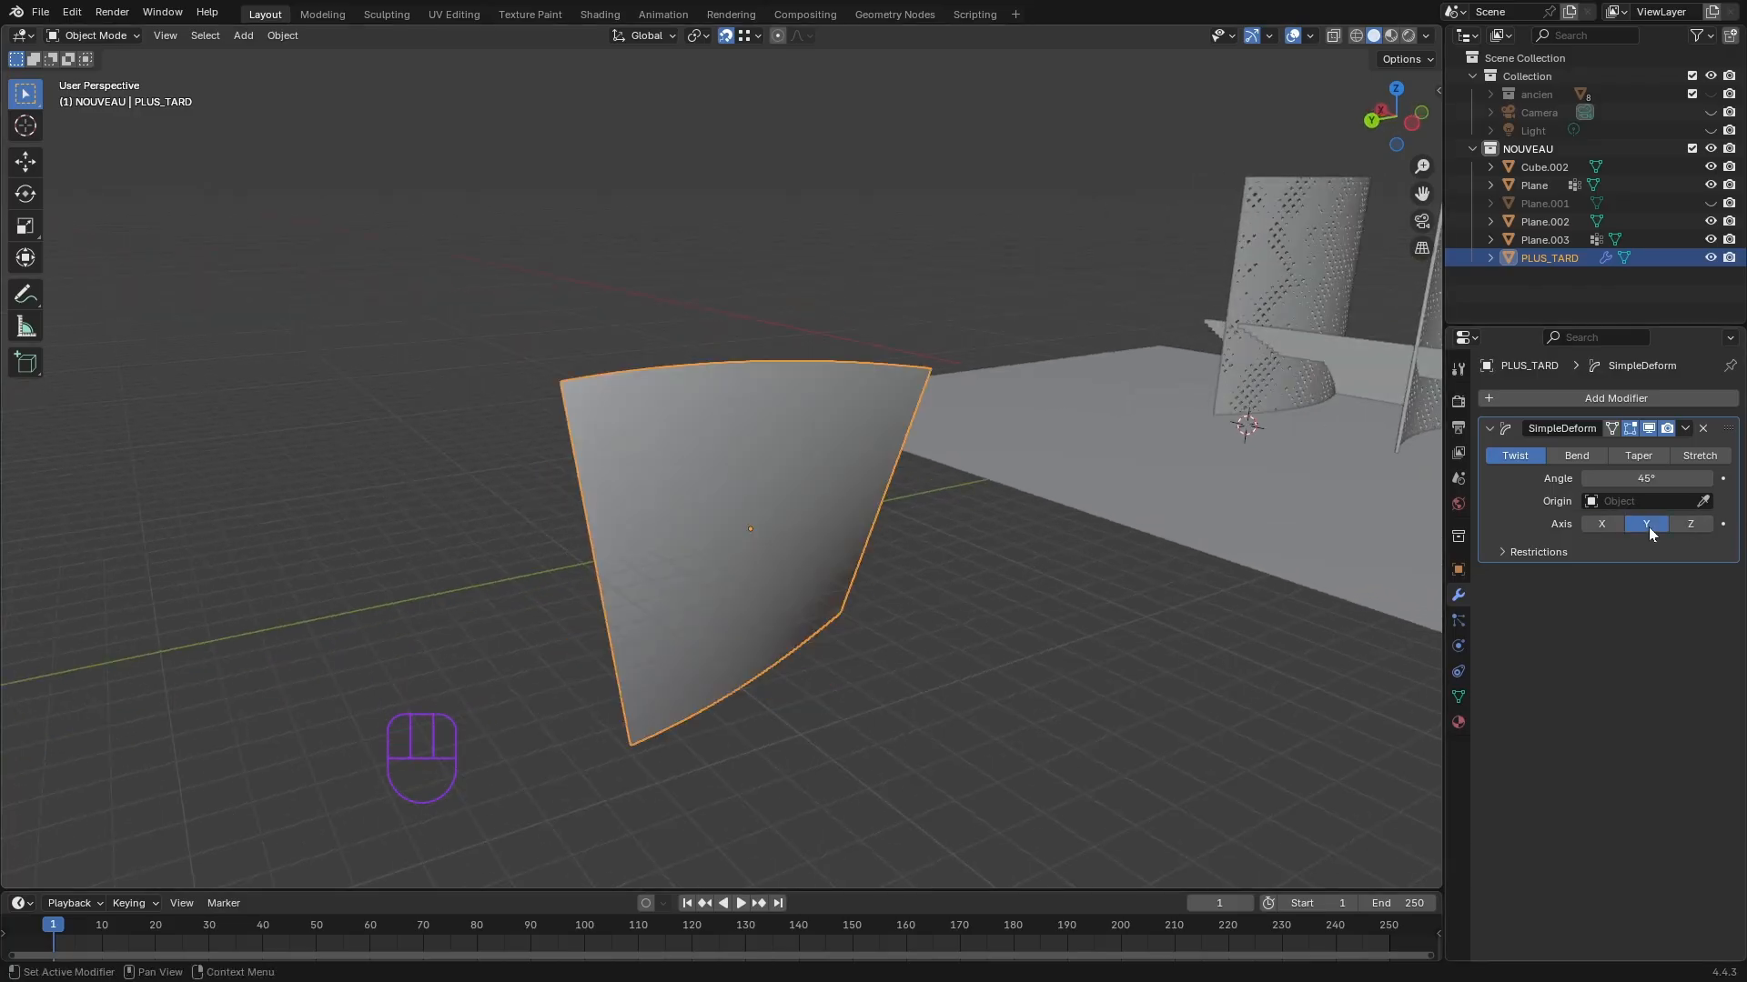
pyautogui.click(1576, 455)
pyautogui.click(1657, 480)
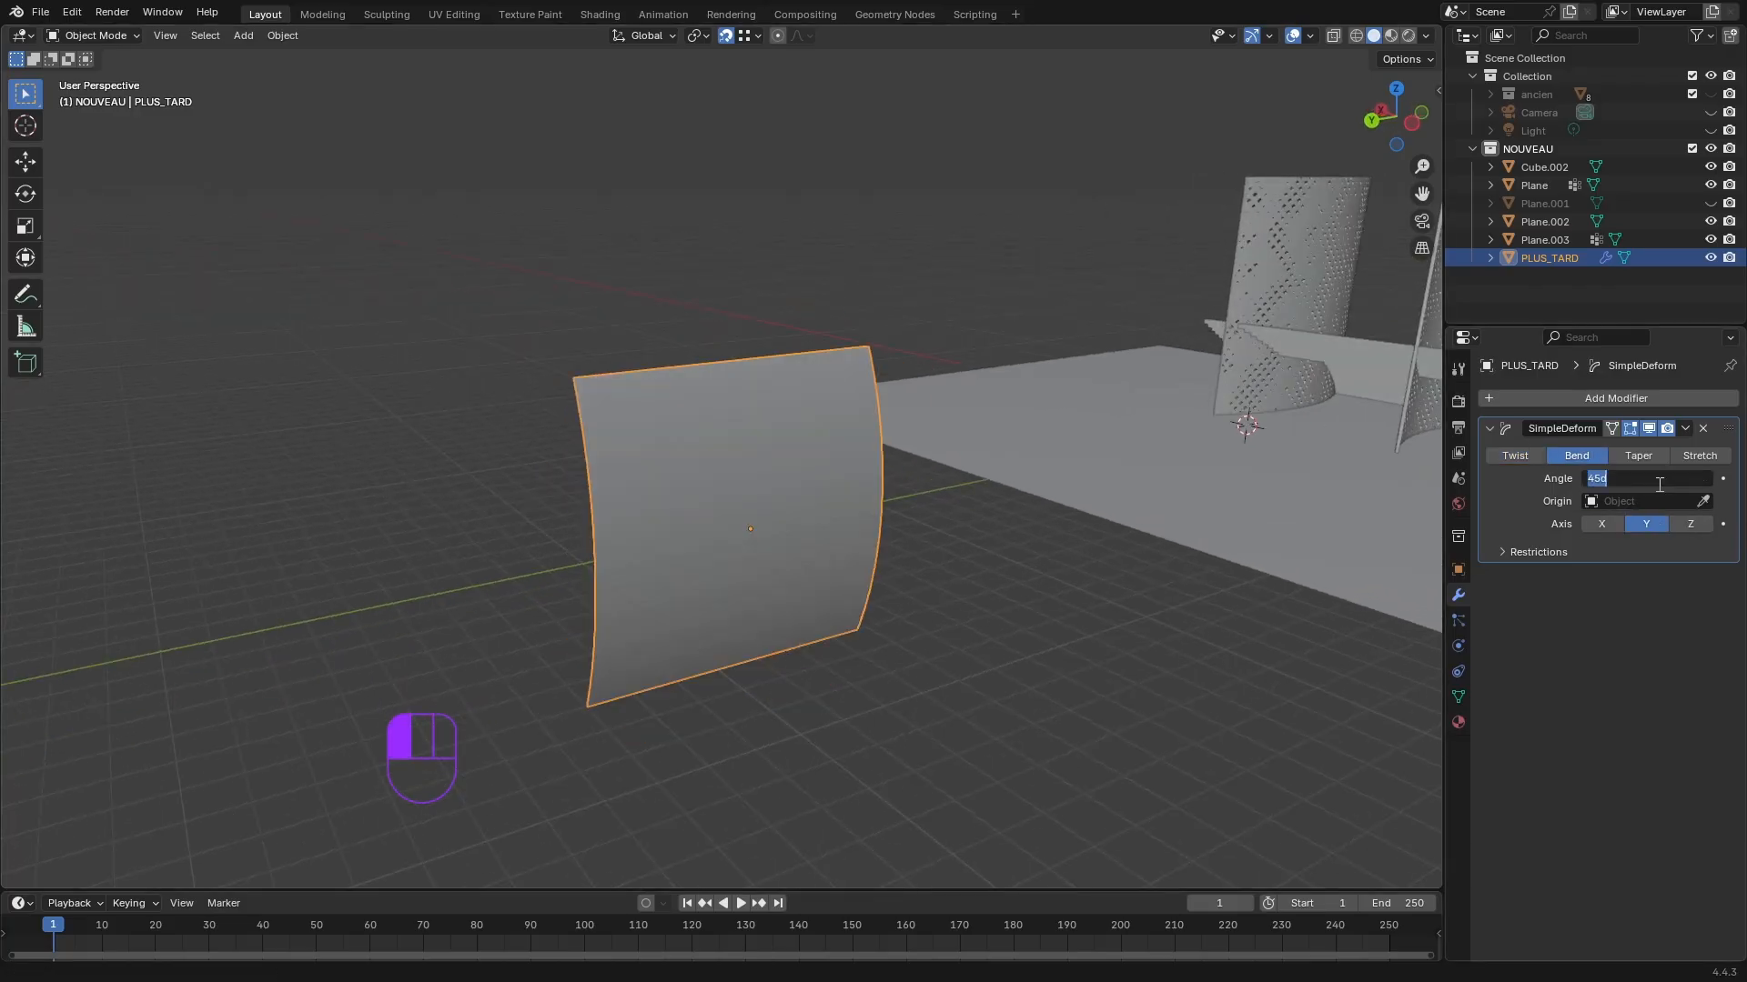
pyautogui.write('55')
pyautogui.press('Return')
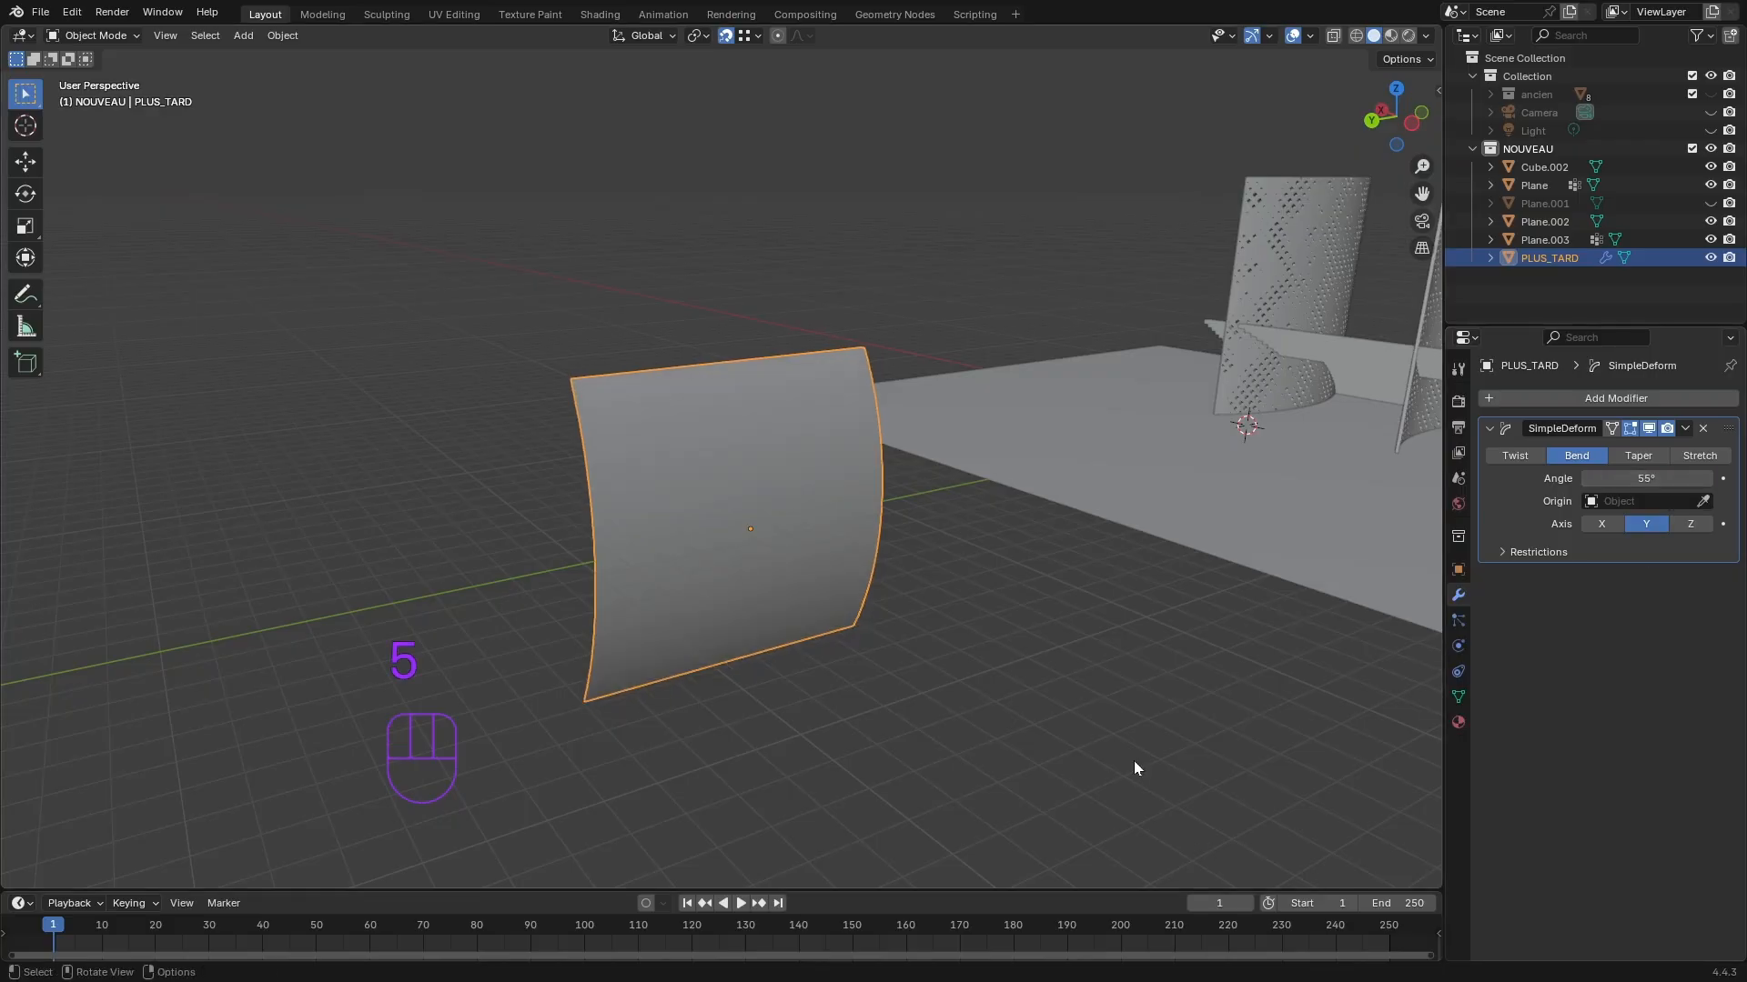
# - Apply the Simple Deform modifier to the PLUS_TARD plane
pyautogui.moveTo(1134, 768); pyautogui.dragTo(873, 719, button='middle')
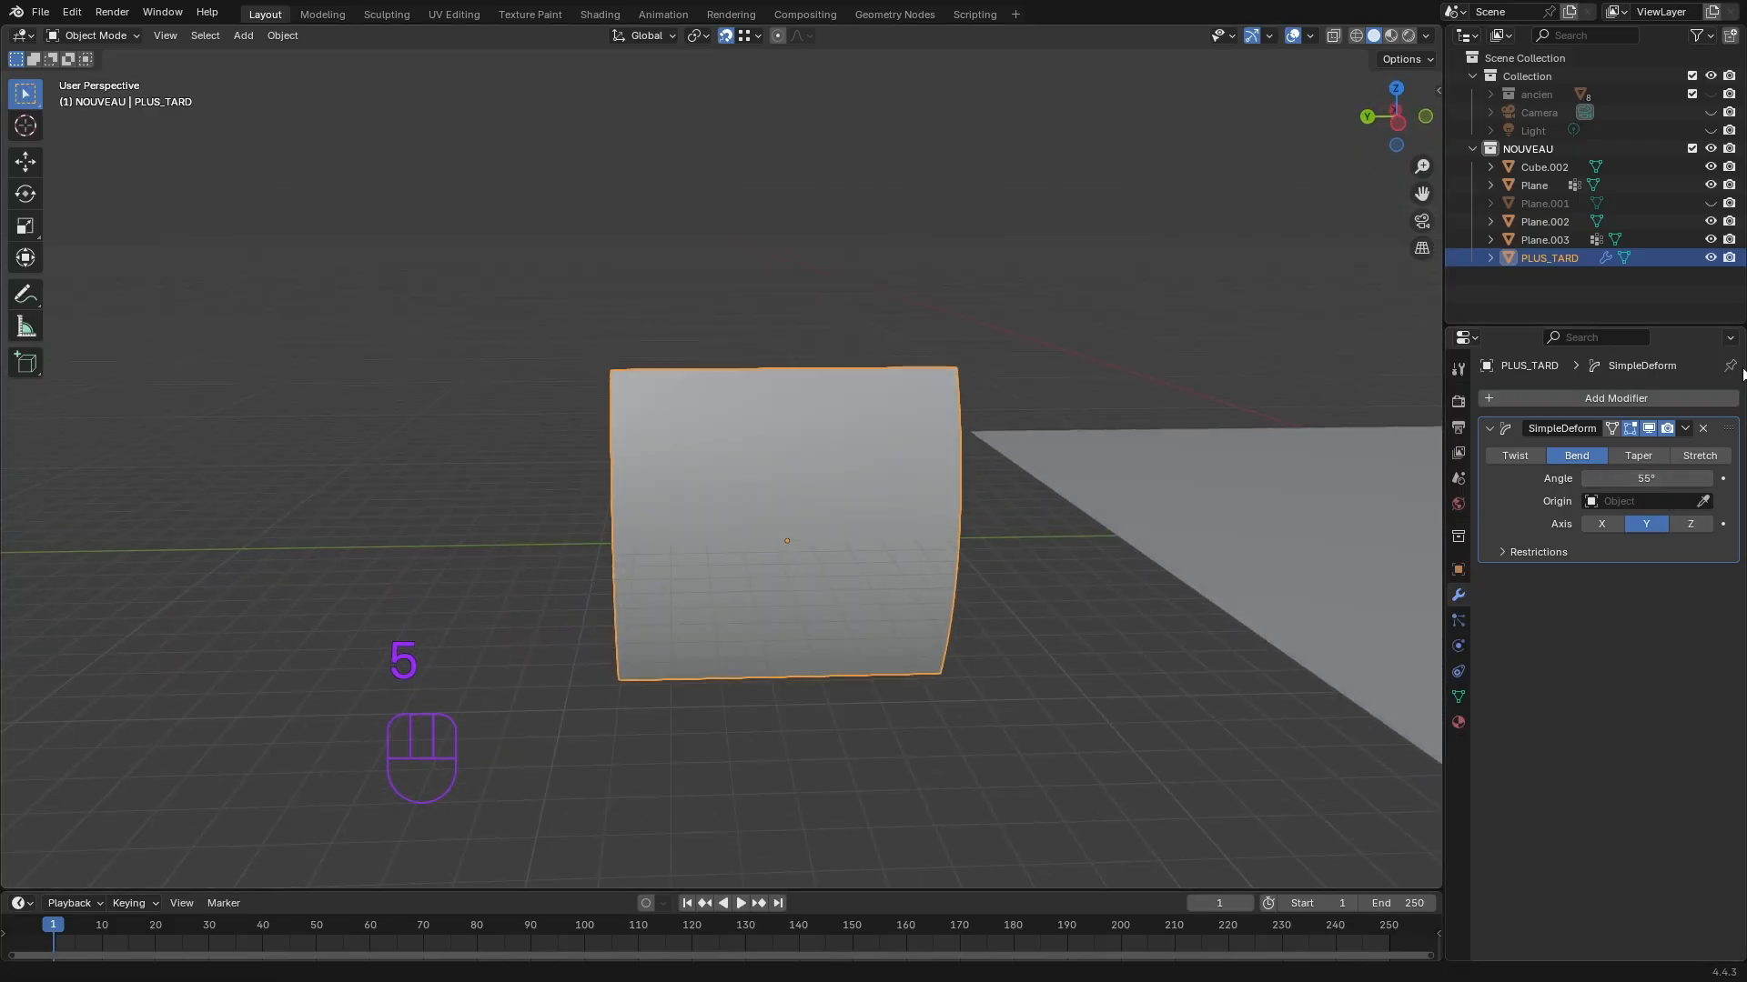
pyautogui.click(1686, 428)
pyautogui.click(1621, 447)
pyautogui.moveTo(772, 470); pyautogui.dragTo(823, 670, button='middle')
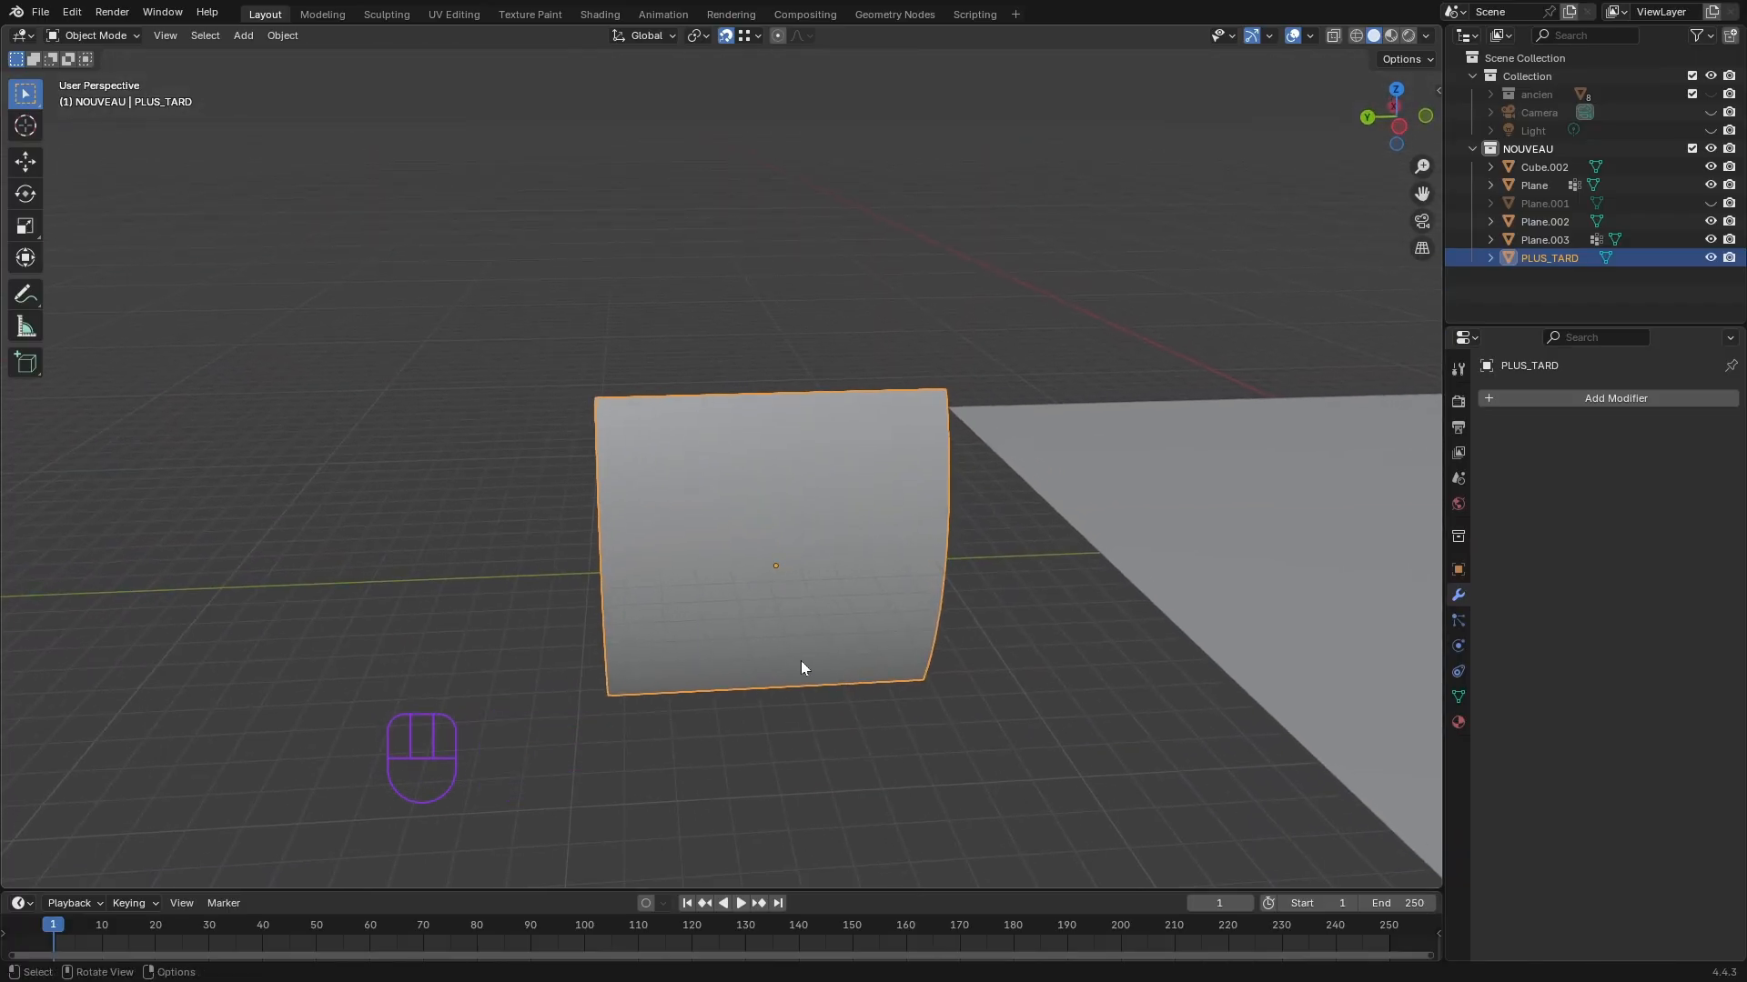
# - Rotate the bent PLUS_TARD plane 90° about the global X axis
pyautogui.press('r')
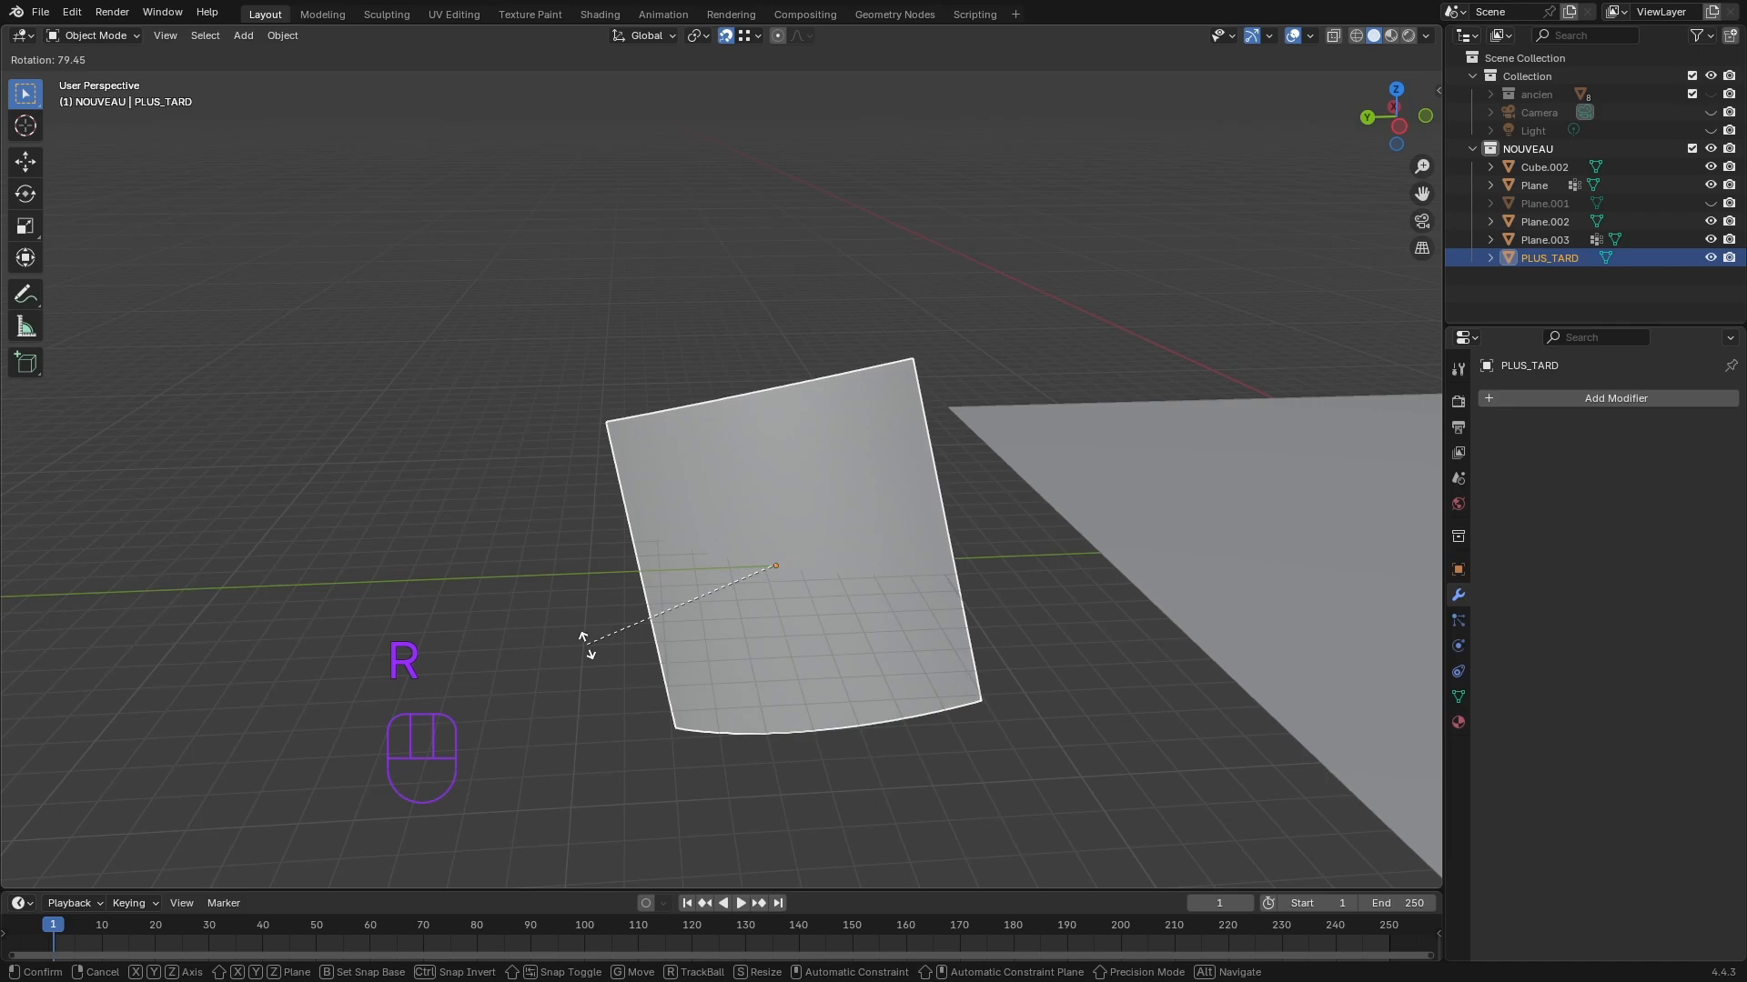
pyautogui.write('x')
pyautogui.write('90')
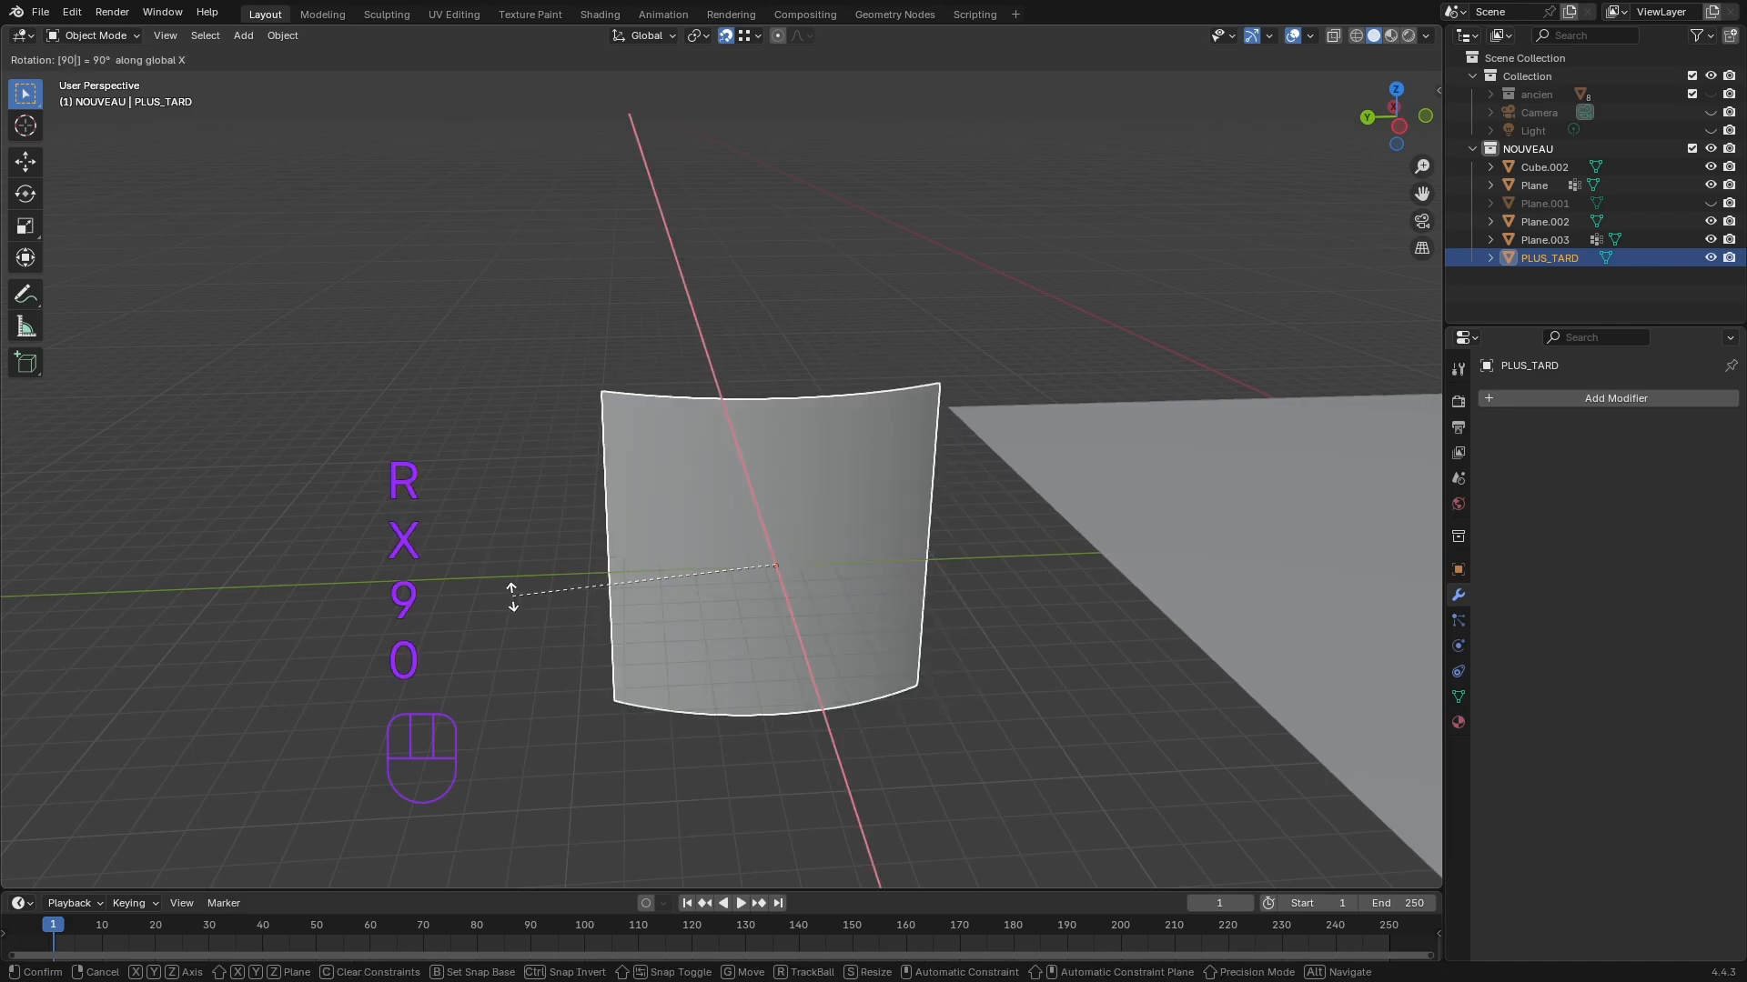
pyautogui.press('Return')
# - Deselect the bent plane and compare its curvature and orientation with the perforated panels from several angles
pyautogui.click(841, 762)
pyautogui.moveTo(840, 756); pyautogui.dragTo(956, 728, button='middle')
pyautogui.moveTo(831, 413); pyautogui.dragTo(910, 417, button='middle')
pyautogui.keyDown('shift'); pyautogui.moveTo(666, 419); pyautogui.dragTo(775, 442, button='middle'); pyautogui.keyUp('shift')
pyautogui.scroll(1, 581, 275)
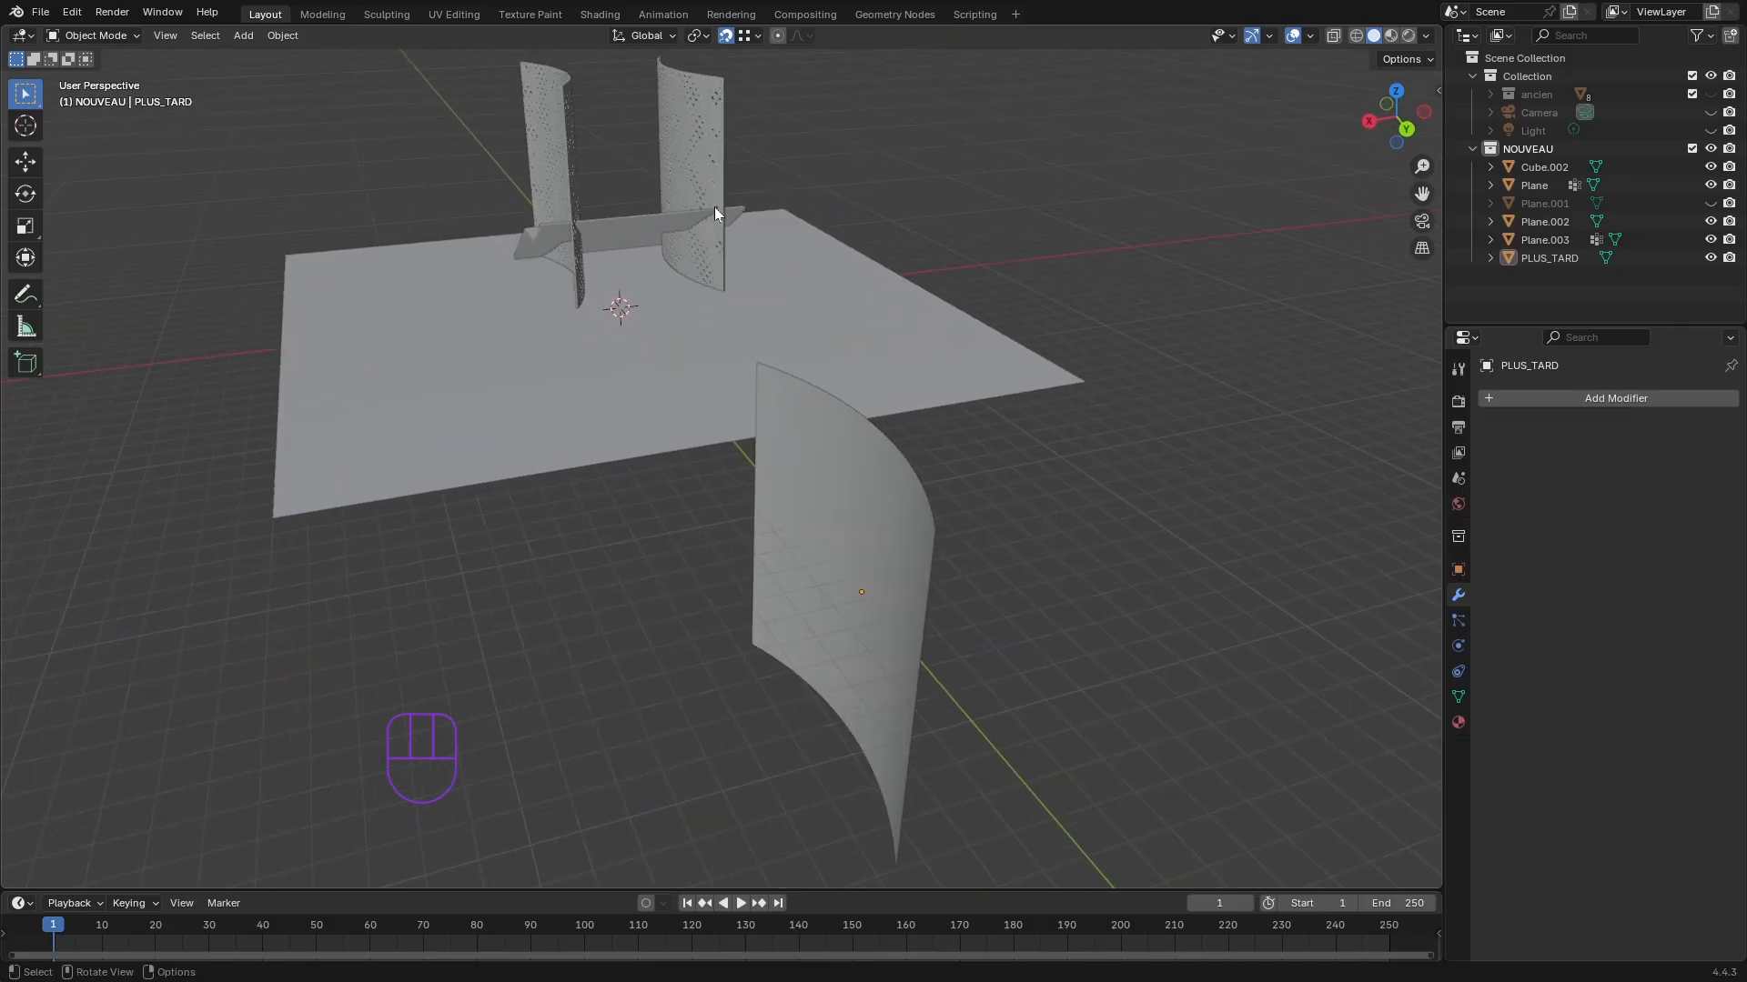
pyautogui.moveTo(720, 338); pyautogui.dragTo(666, 311, button='middle')
pyautogui.keyDown('shift'); pyautogui.moveTo(742, 526); pyautogui.dragTo(839, 505, button='middle'); pyautogui.keyUp('shift')
pyautogui.moveTo(1044, 608); pyautogui.dragTo(897, 484, button='middle')
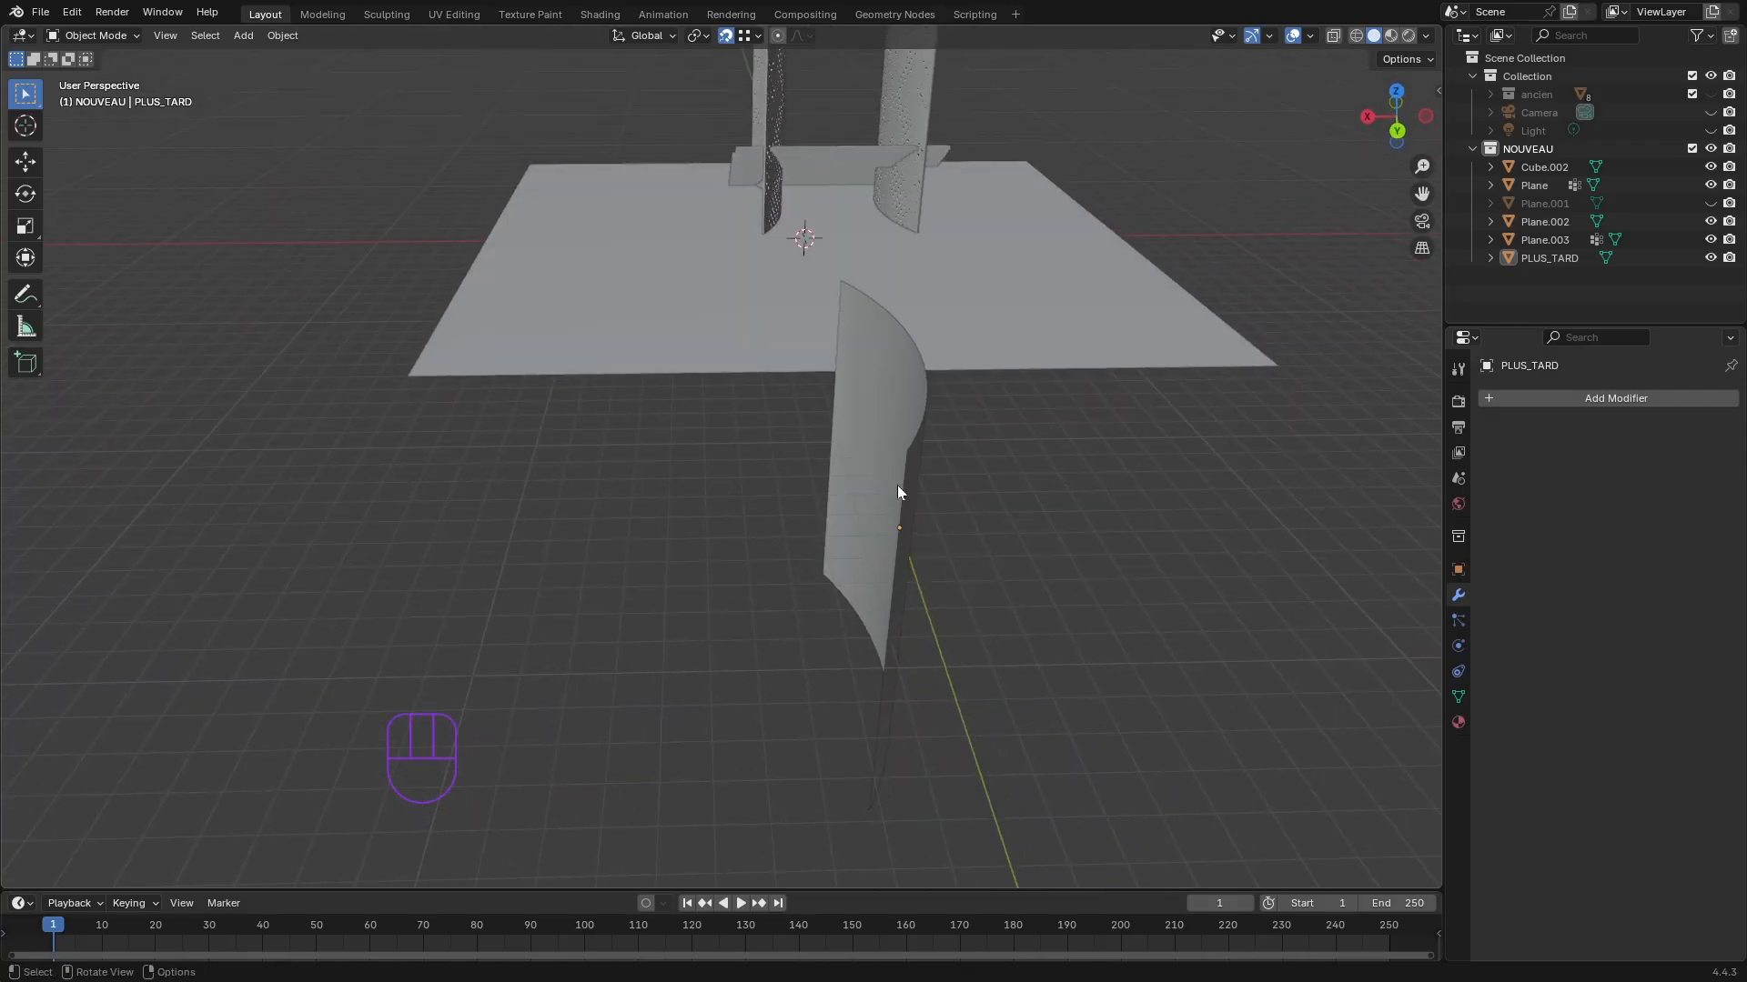
# - Extrude all faces of the bent PLUS_TARD plane about 7.2 m along the normal, and deselect them
pyautogui.click(908, 347)
pyautogui.moveTo(986, 655); pyautogui.dragTo(1063, 704, button='middle')
pyautogui.press('Tab')
pyautogui.moveTo(1064, 704); pyautogui.dragTo(457, 140)
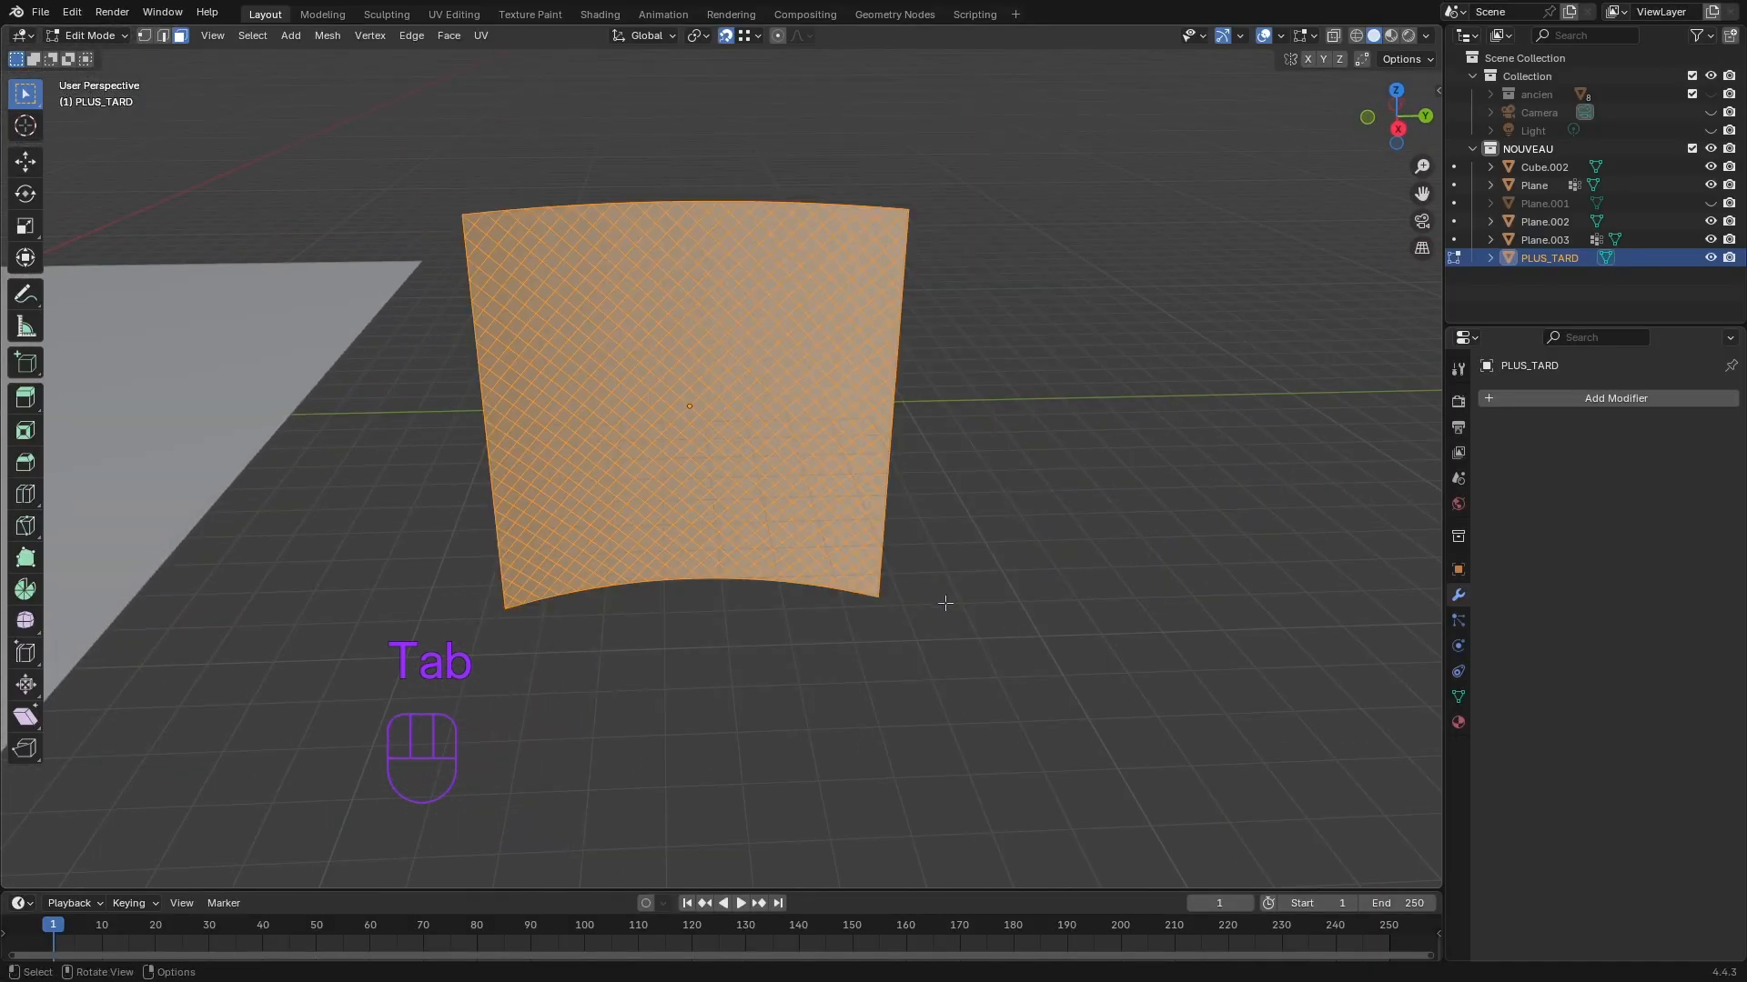
pyautogui.moveTo(945, 603); pyautogui.dragTo(714, 615, button='middle')
pyautogui.moveTo(817, 639)
pyautogui.mouseDown(button='middle')
pyautogui.moveTo(881, 652)
pyautogui.moveTo(819, 670)
pyautogui.moveTo(833, 662)
pyautogui.mouseUp(button='middle')
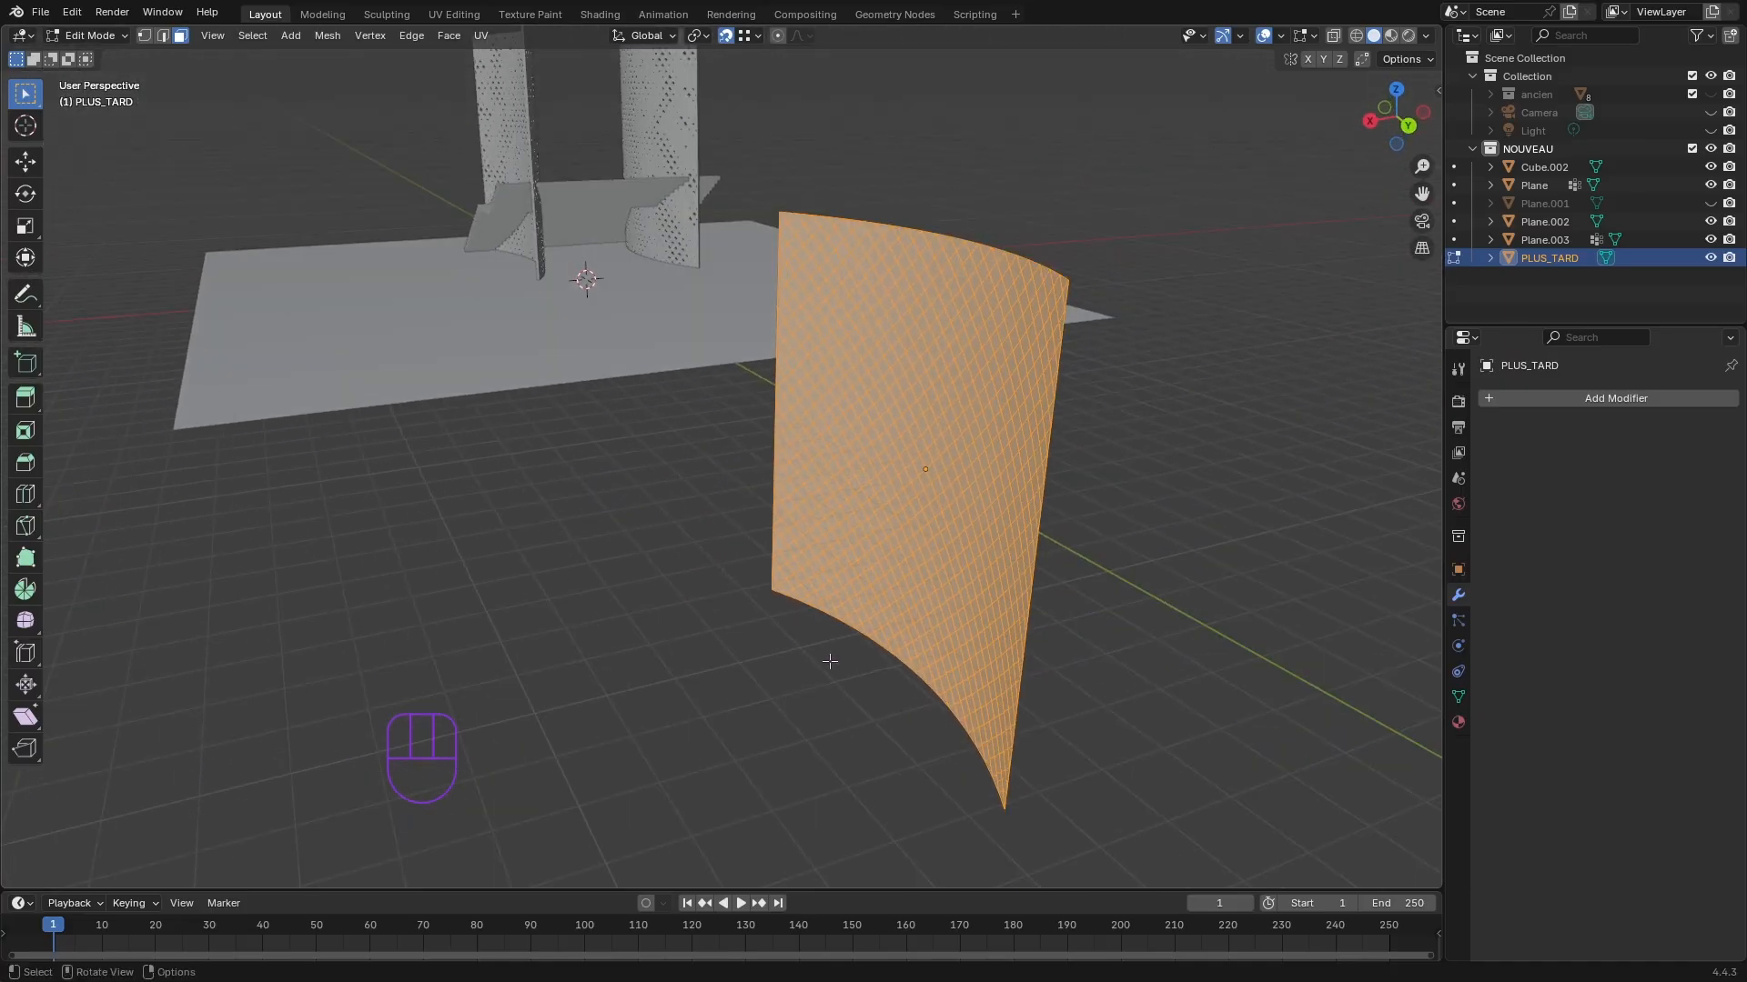
pyautogui.press('e')
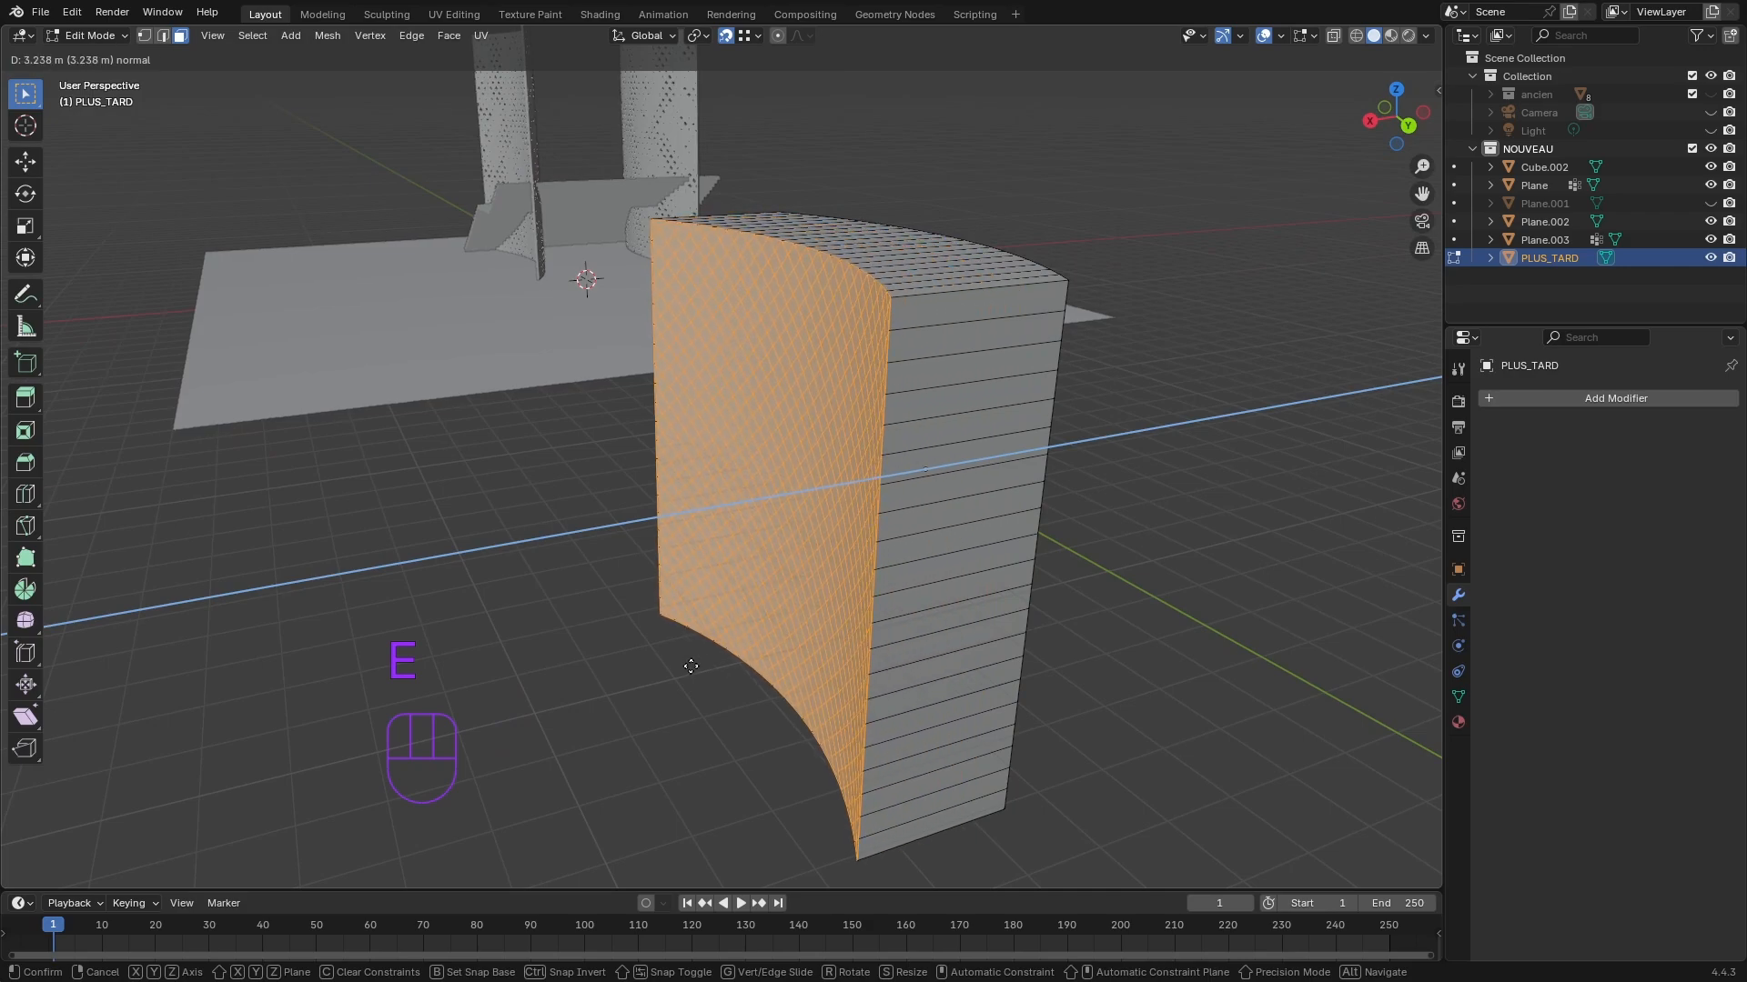
pyautogui.click(498, 671)
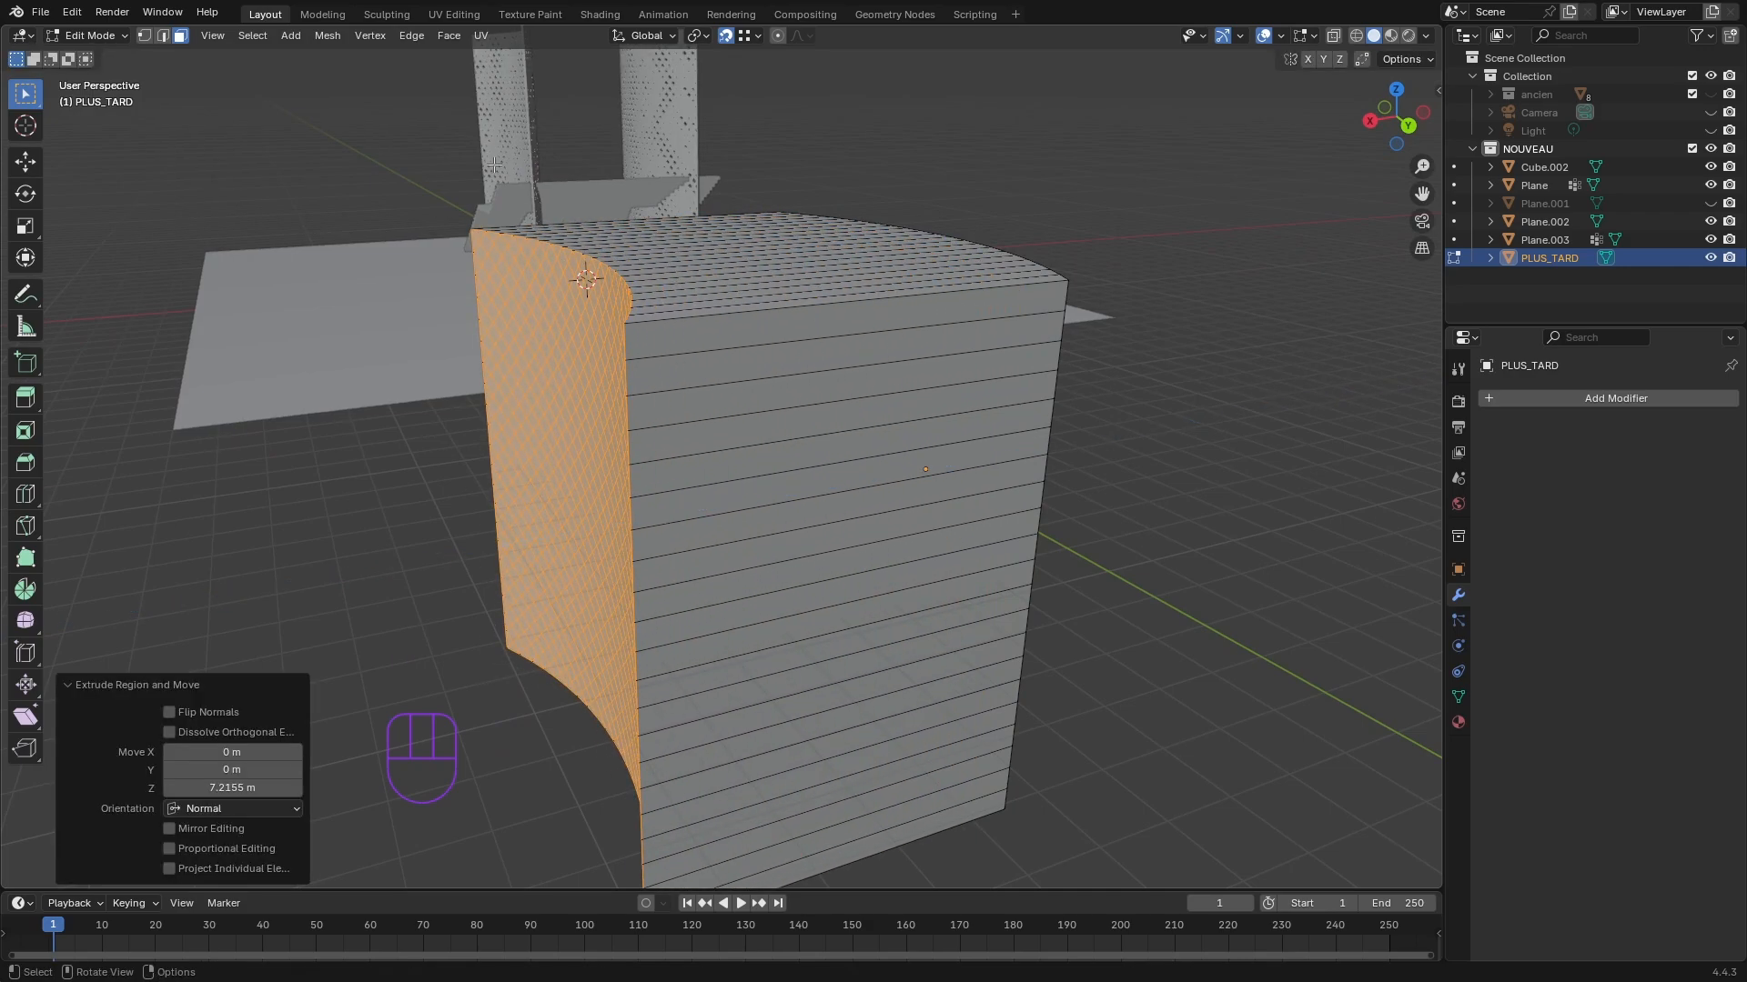
pyautogui.scroll(-2, 494, 165)
pyautogui.click(1016, 657)
# - Return the extruded PLUS_TARD block to Object Mode and deselect it
pyautogui.moveTo(1018, 719); pyautogui.dragTo(758, 727, button='middle')
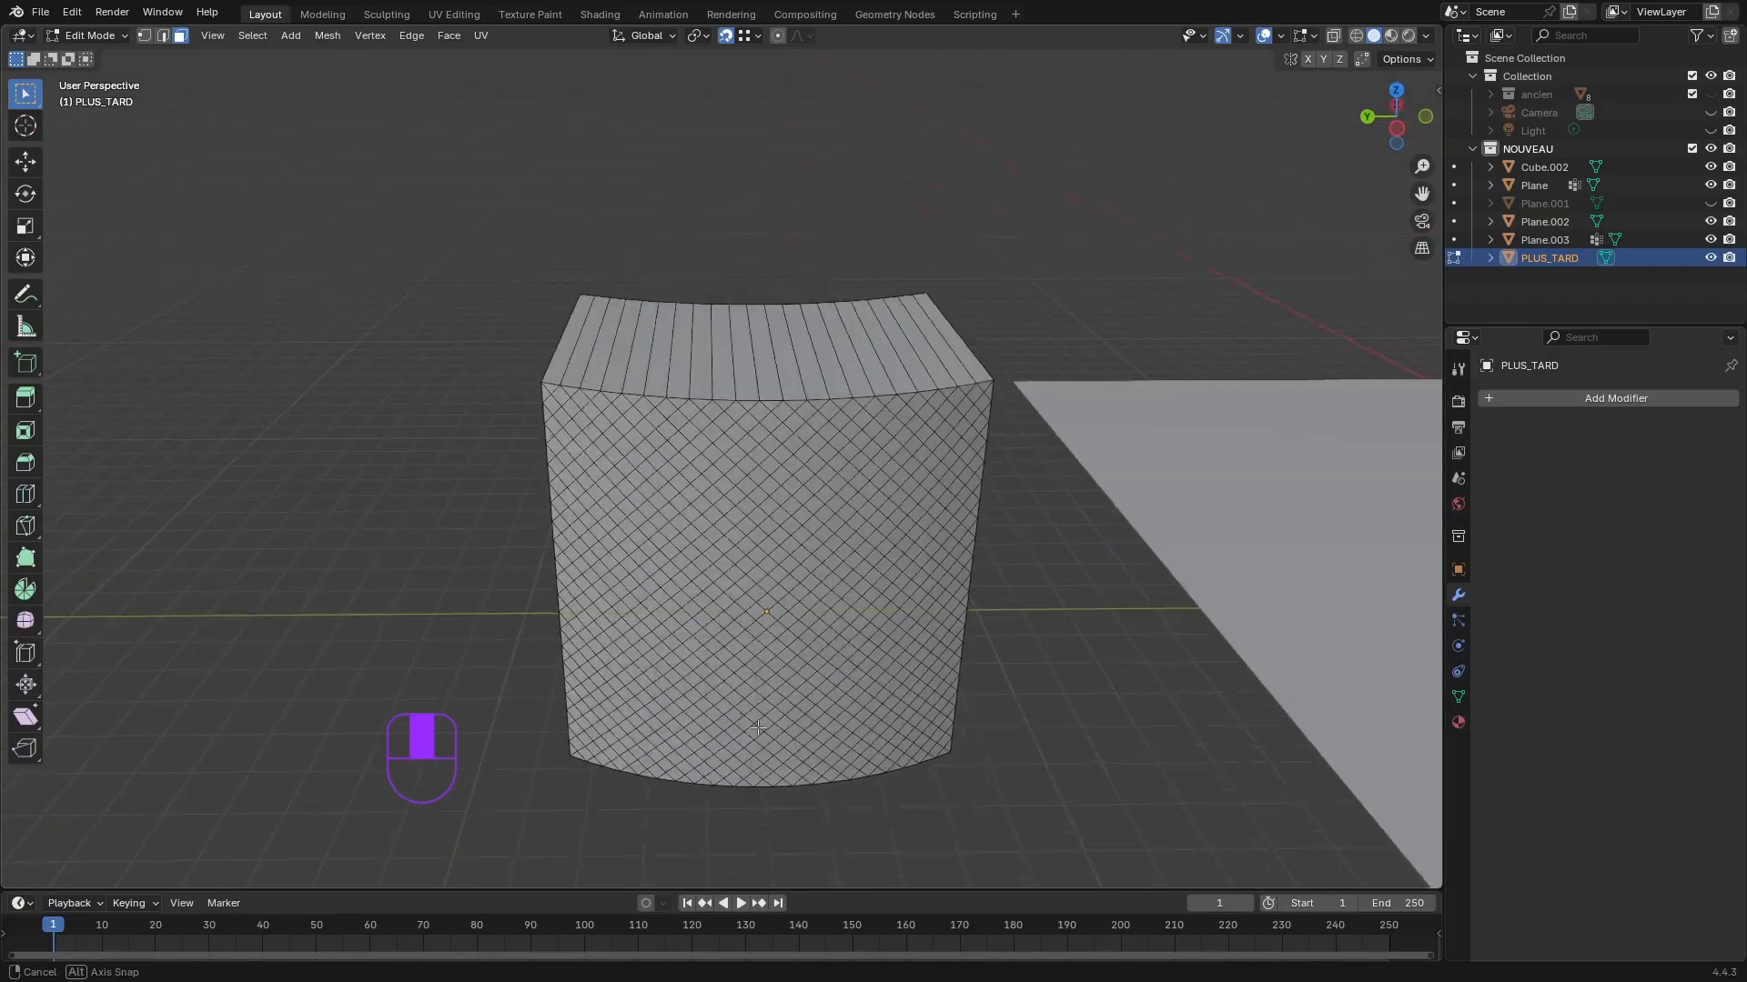
pyautogui.keyDown('shift'); pyautogui.moveTo(1053, 767); pyautogui.dragTo(984, 704, button='middle'); pyautogui.keyUp('shift')
pyautogui.scroll(-1, 870, 710)
pyautogui.press('Tab')
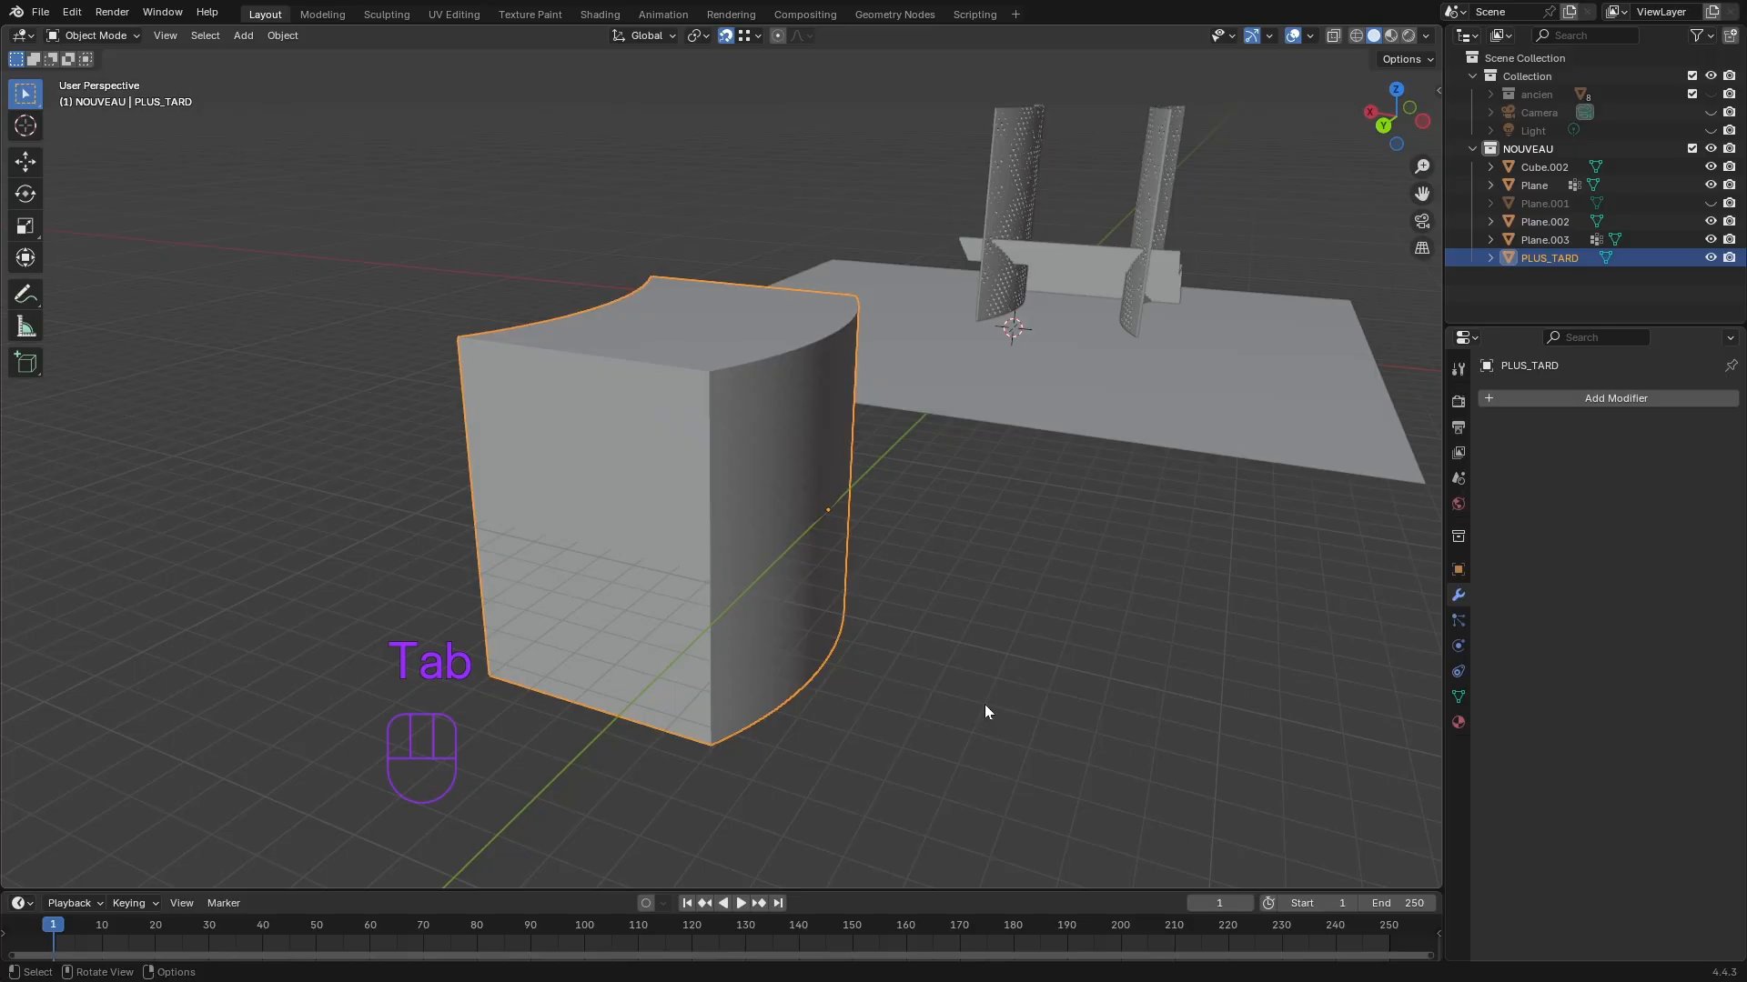
pyautogui.click(979, 658)
# - Set the snap target to Face and move the PLUS_TARD block onto the ground plane, beside the perforated panels
pyautogui.moveTo(1051, 659)
pyautogui.mouseDown(button='middle')
pyautogui.moveTo(933, 652)
pyautogui.moveTo(1019, 650)
pyautogui.mouseUp(button='middle')
pyautogui.keyDown('shift'); pyautogui.moveTo(1267, 569); pyautogui.dragTo(581, 703, button='middle'); pyautogui.keyUp('shift')
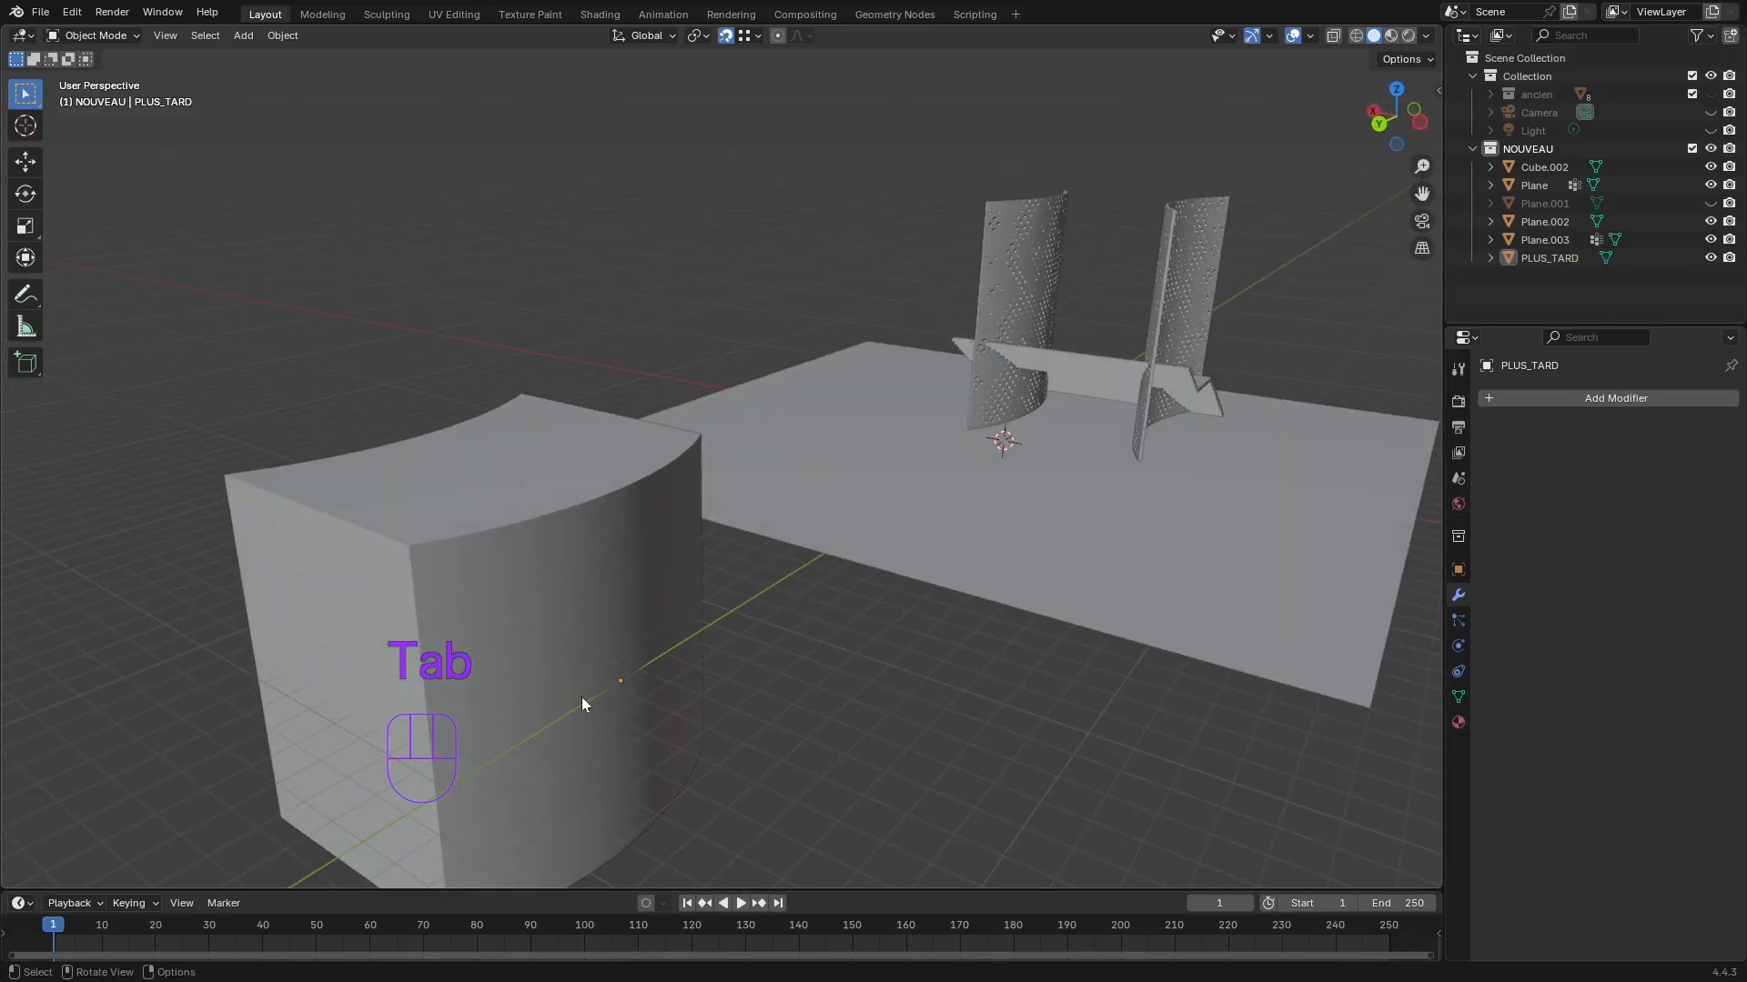
pyautogui.click(640, 630)
pyautogui.click(760, 37)
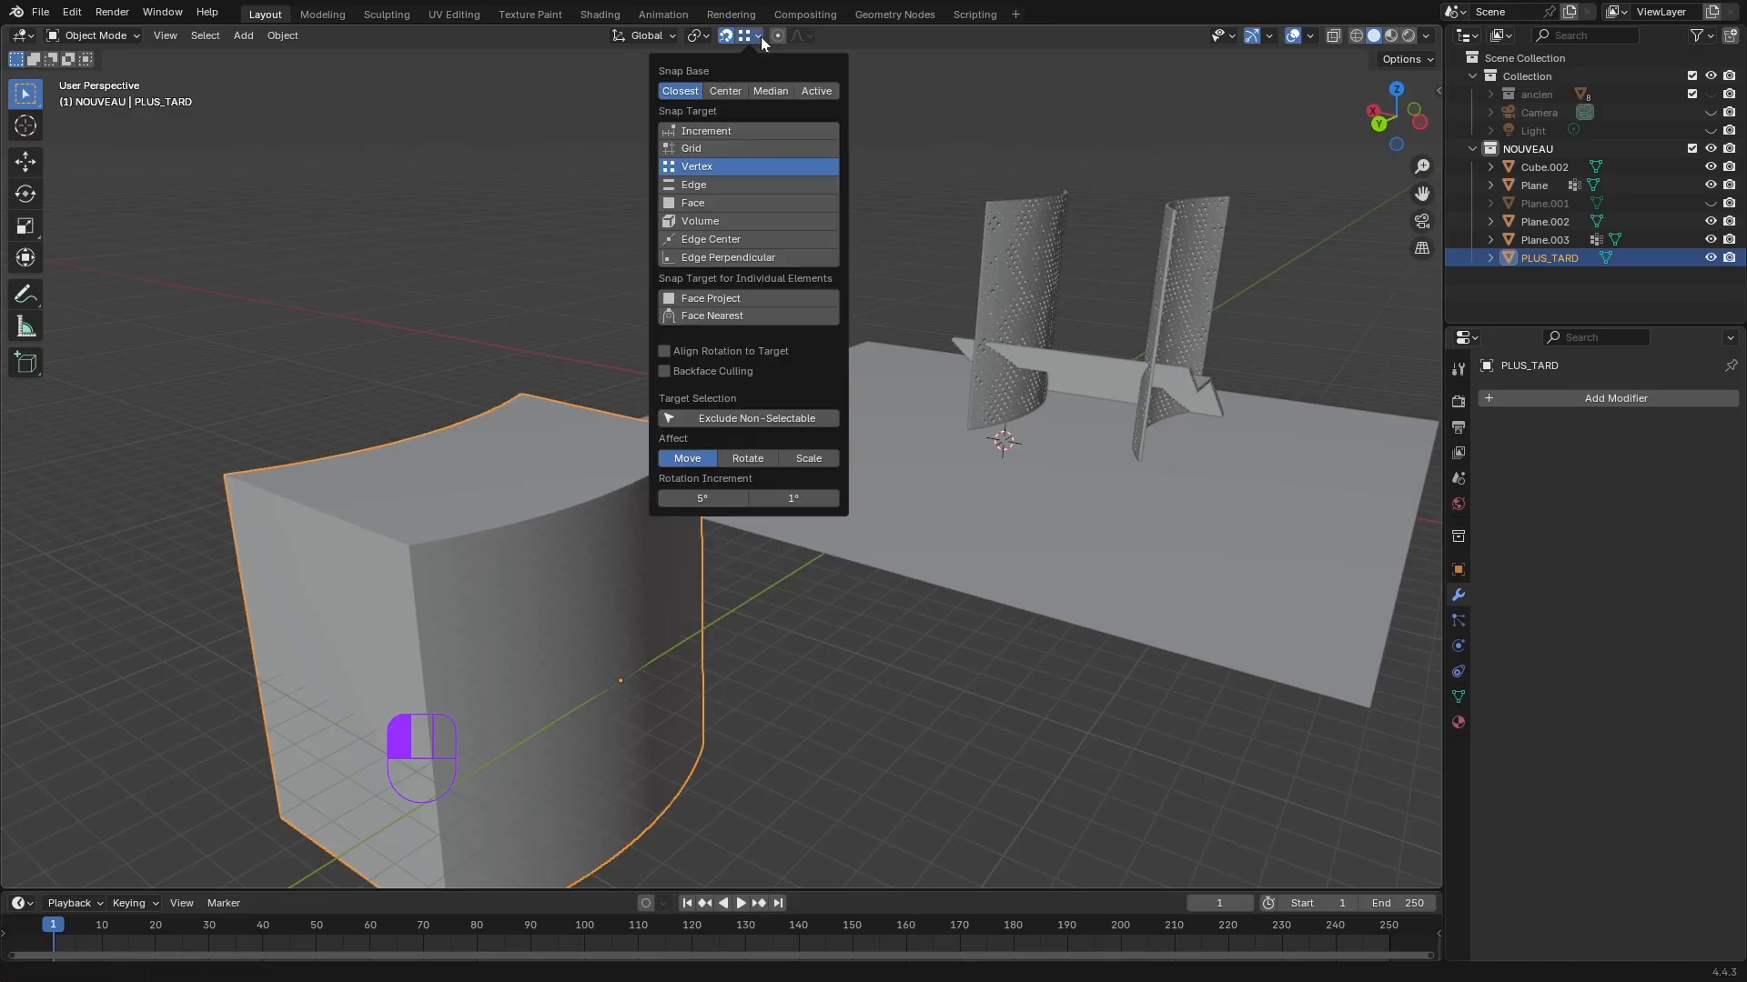
pyautogui.click(703, 202)
pyautogui.moveTo(741, 437); pyautogui.dragTo(974, 524, button='middle')
pyautogui.press('g')
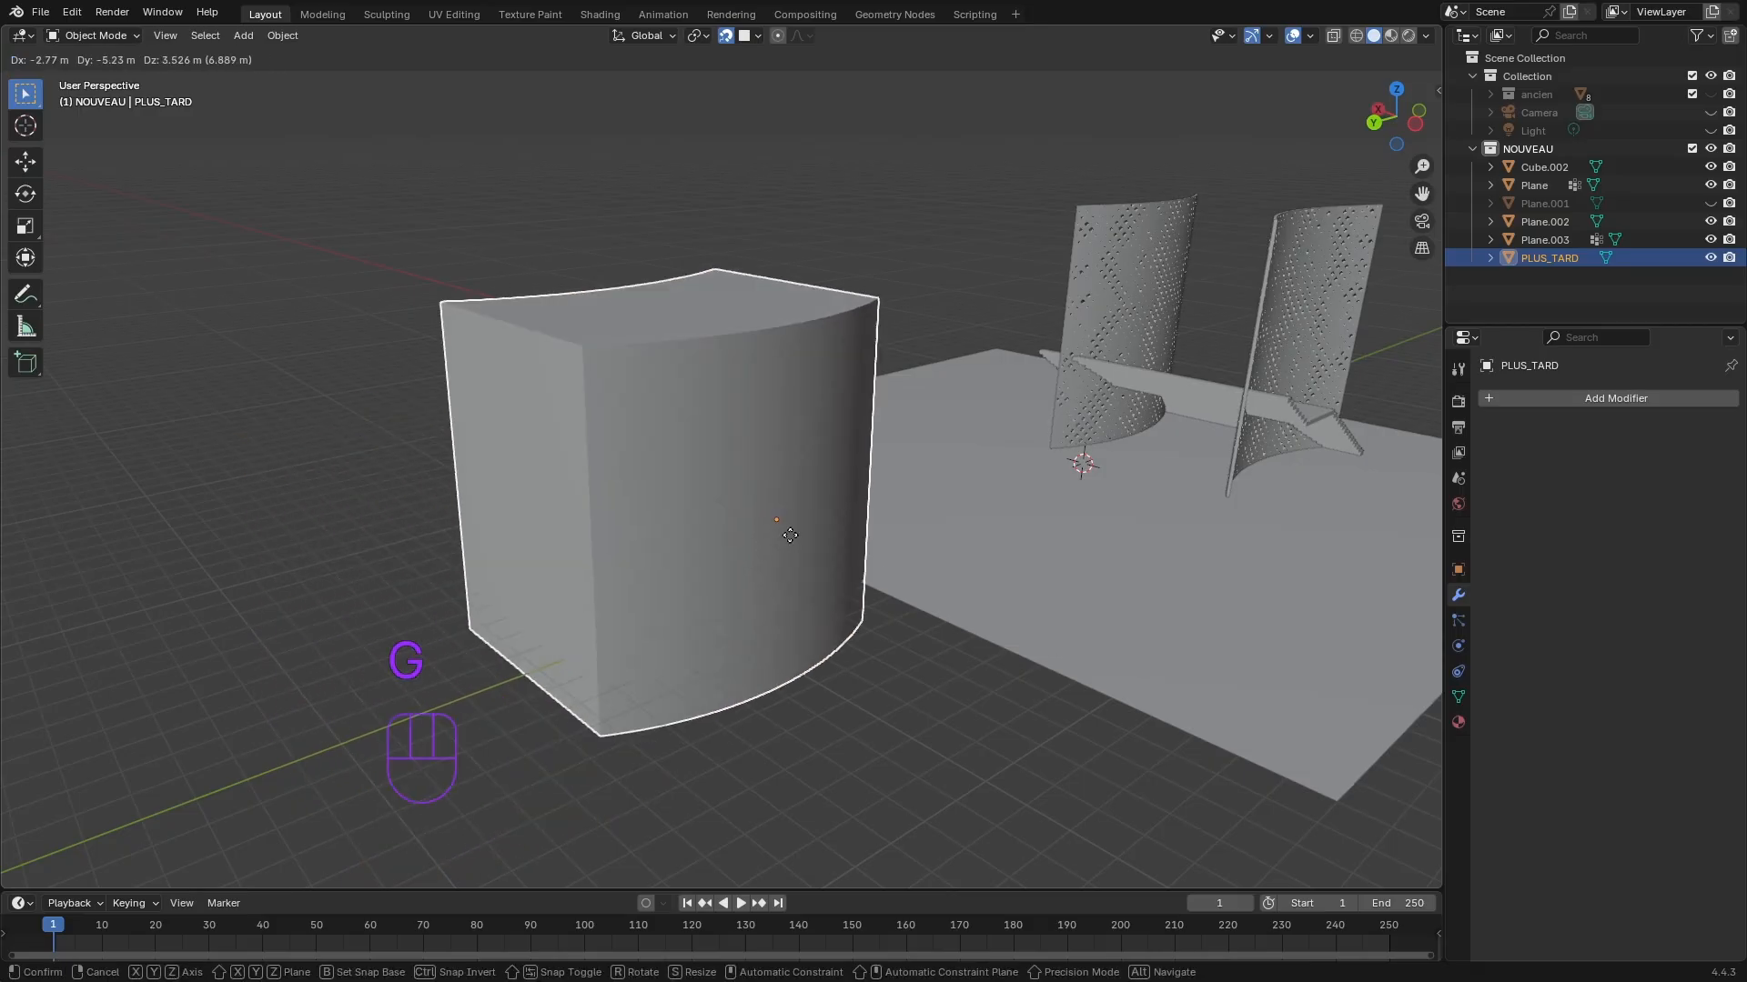
pyautogui.click(921, 393)
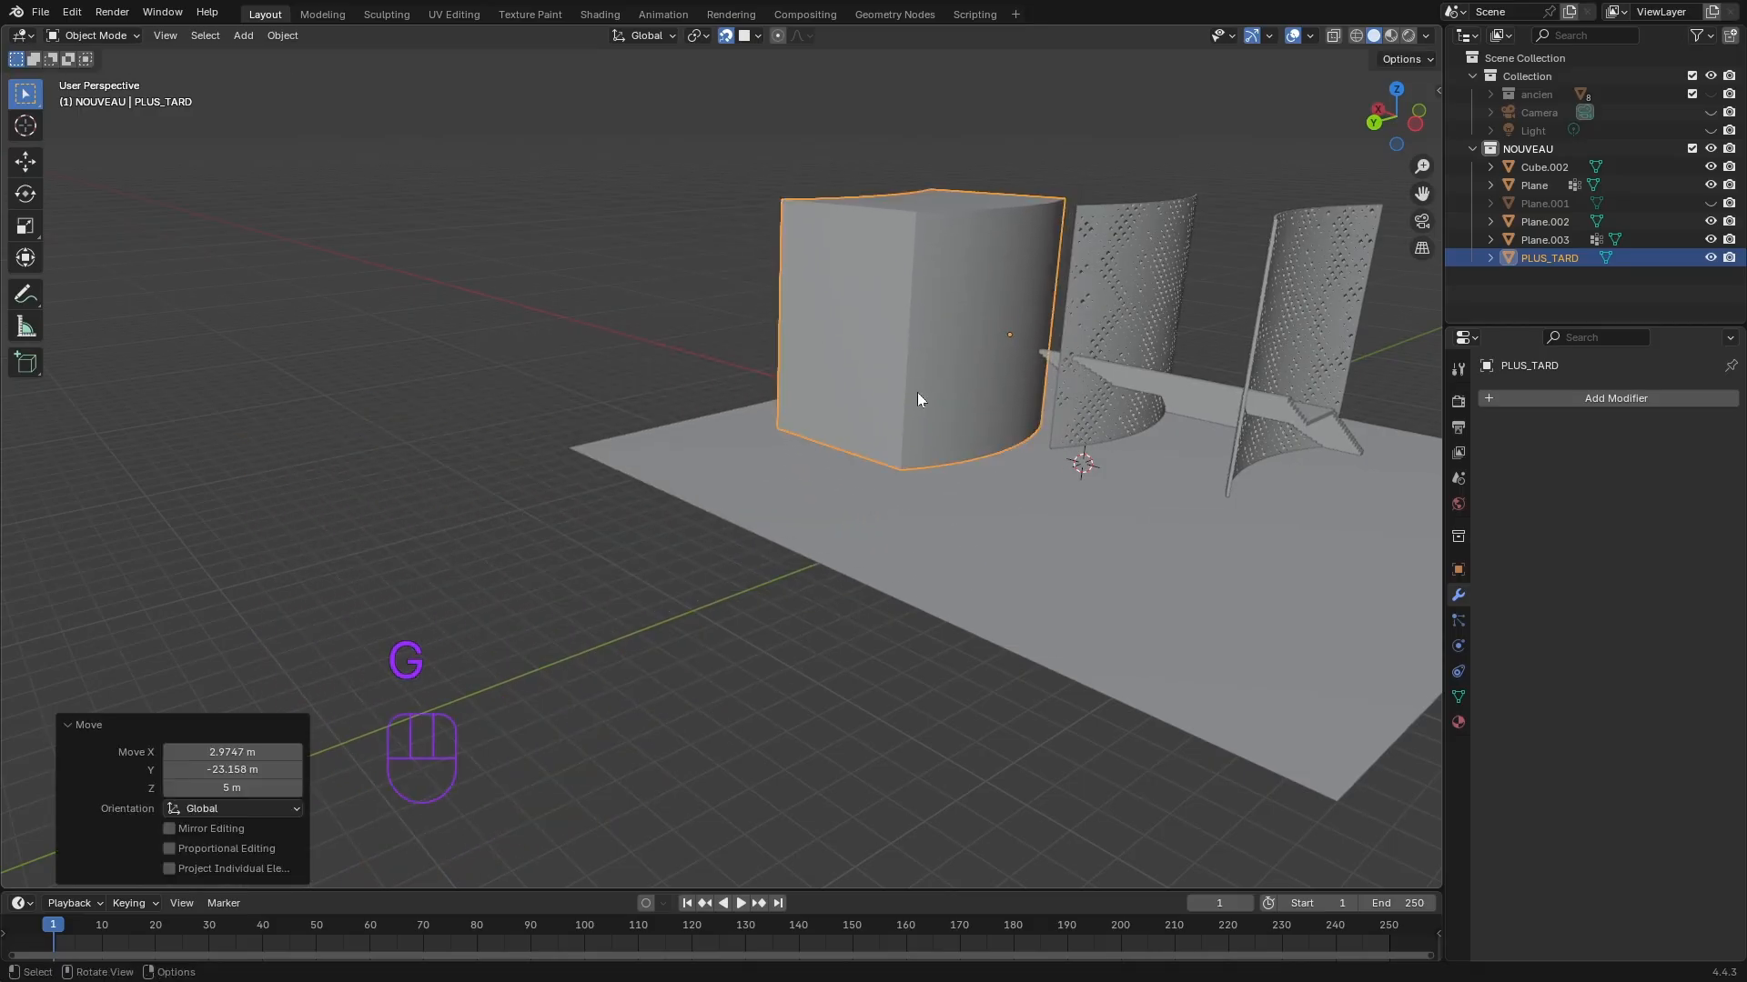
# - Set the snap target to Vertex and snap the block's lower front corner to the nearest perforated panel's bottom corner
pyautogui.moveTo(917, 391); pyautogui.dragTo(879, 579, button='middle')
pyautogui.scroll(3, 878, 573)
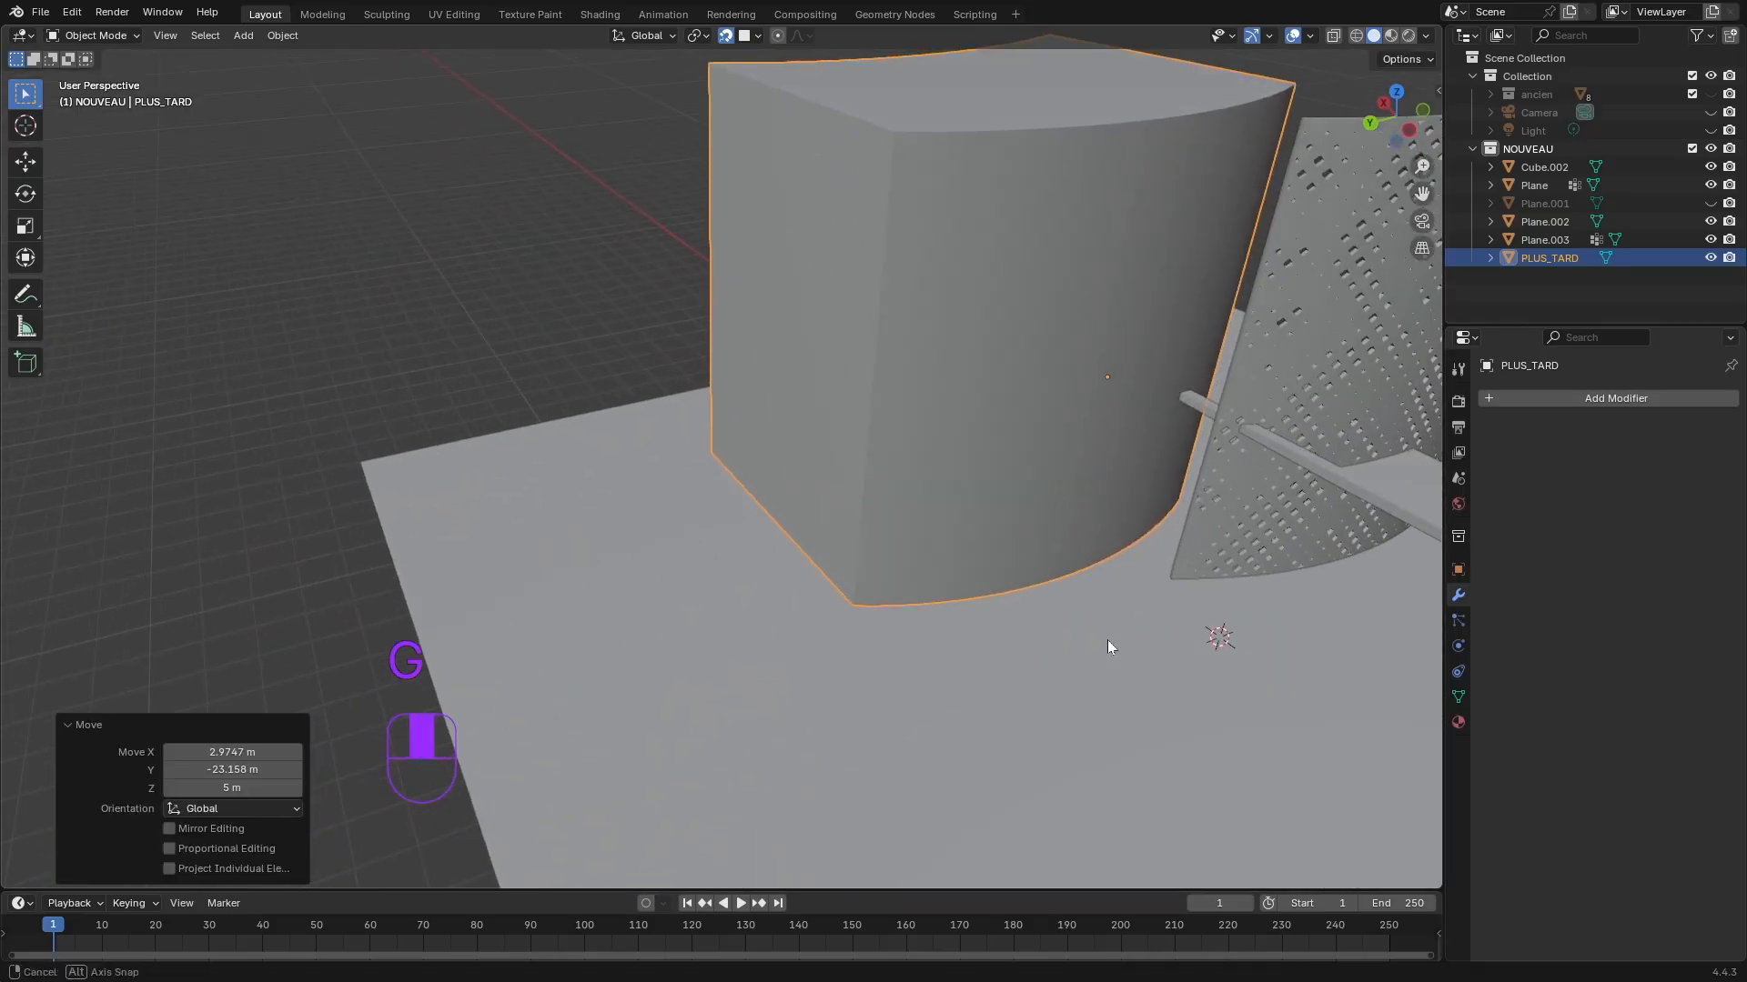
pyautogui.moveTo(1148, 746); pyautogui.dragTo(966, 680, button='middle')
pyautogui.moveTo(900, 755); pyautogui.dragTo(752, 658, button='middle')
pyautogui.click(759, 35)
pyautogui.click(728, 170)
pyautogui.press('g')
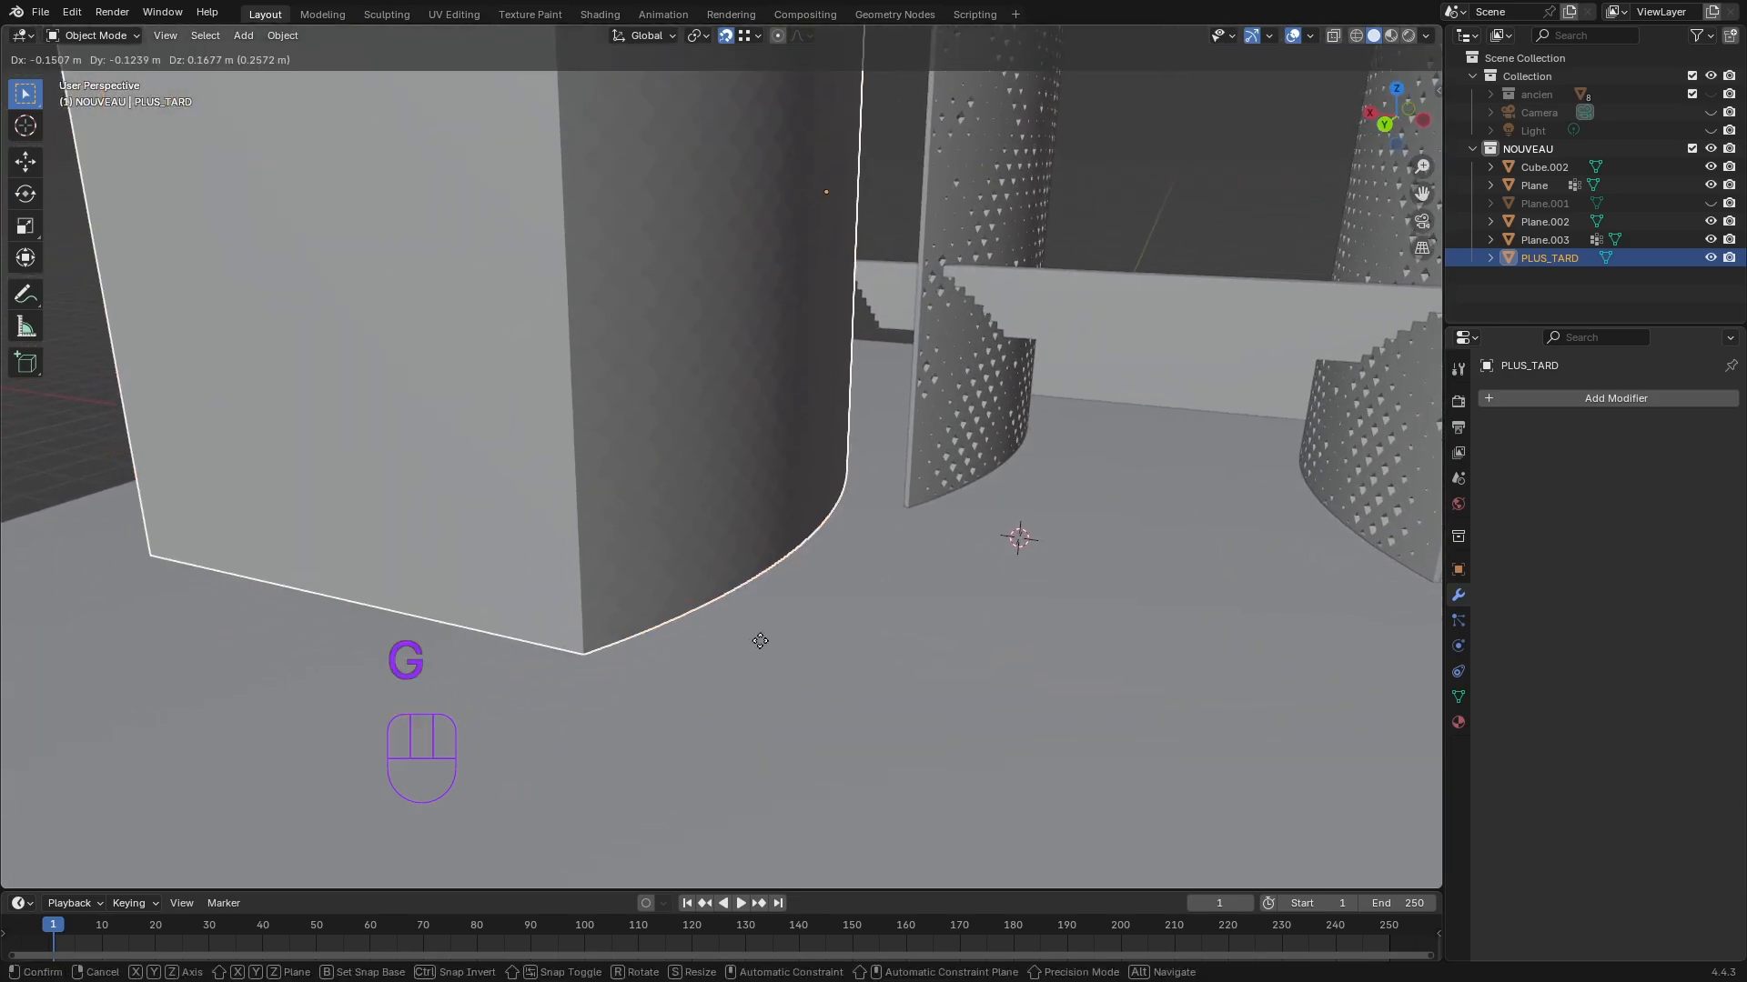
pyautogui.press('b')
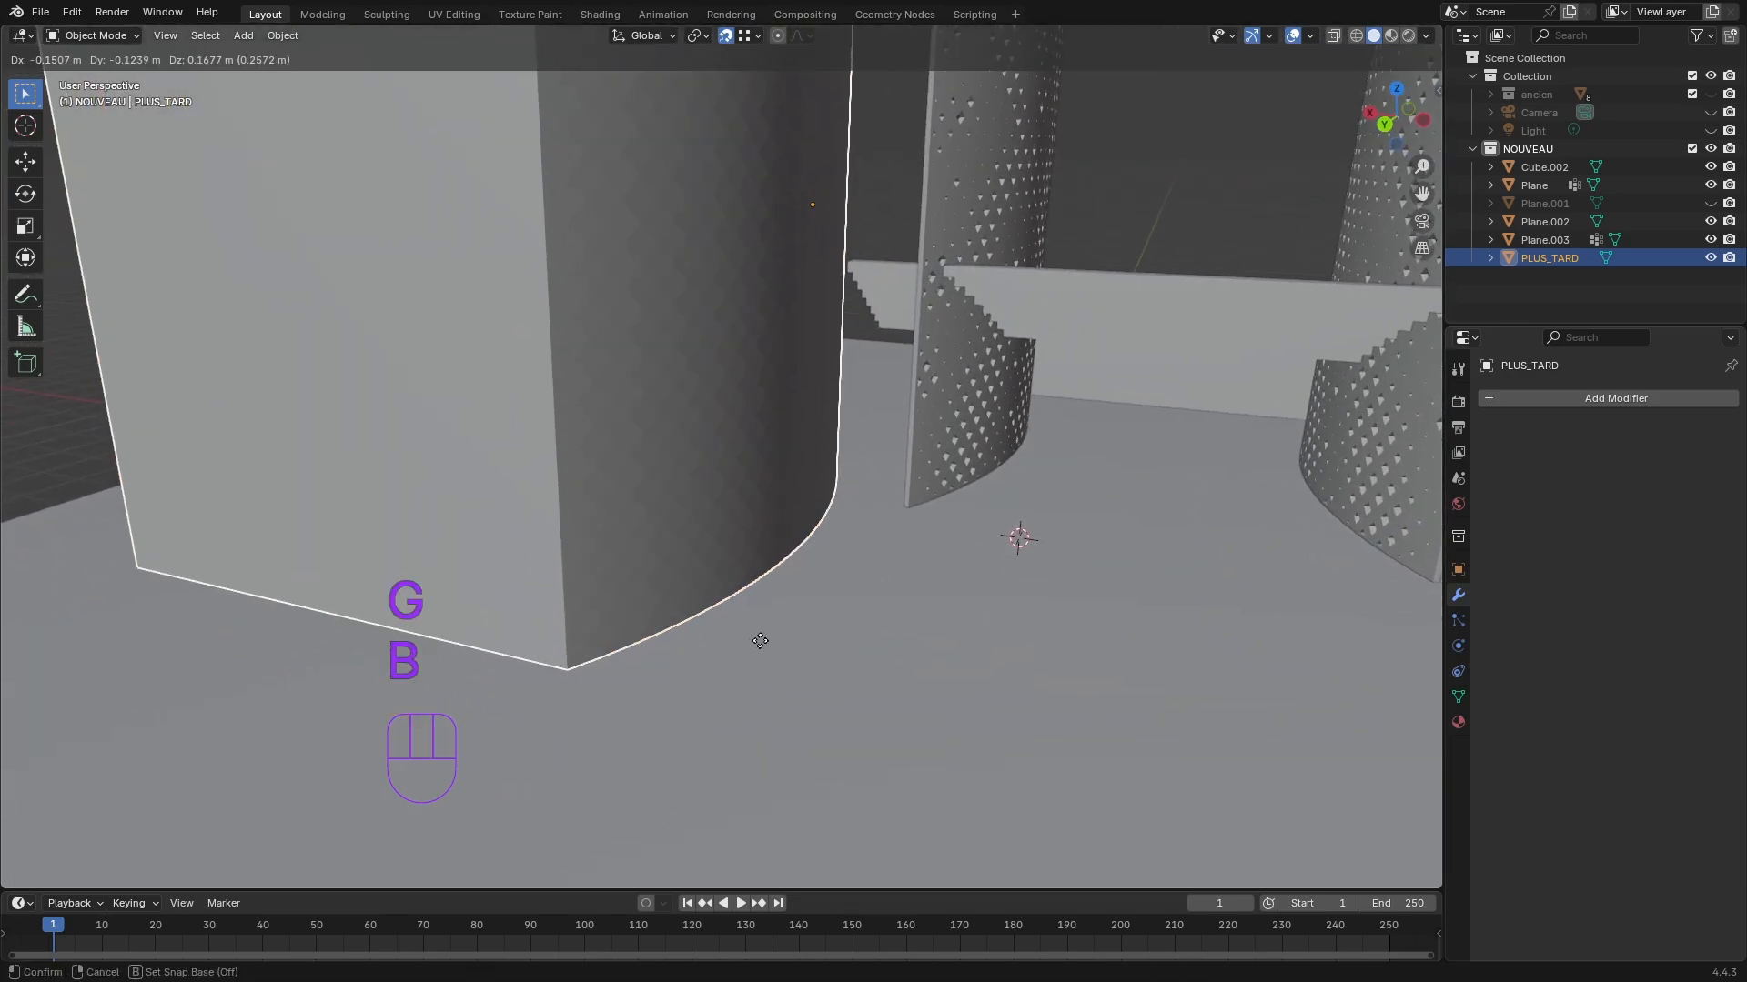
pyautogui.click(566, 673)
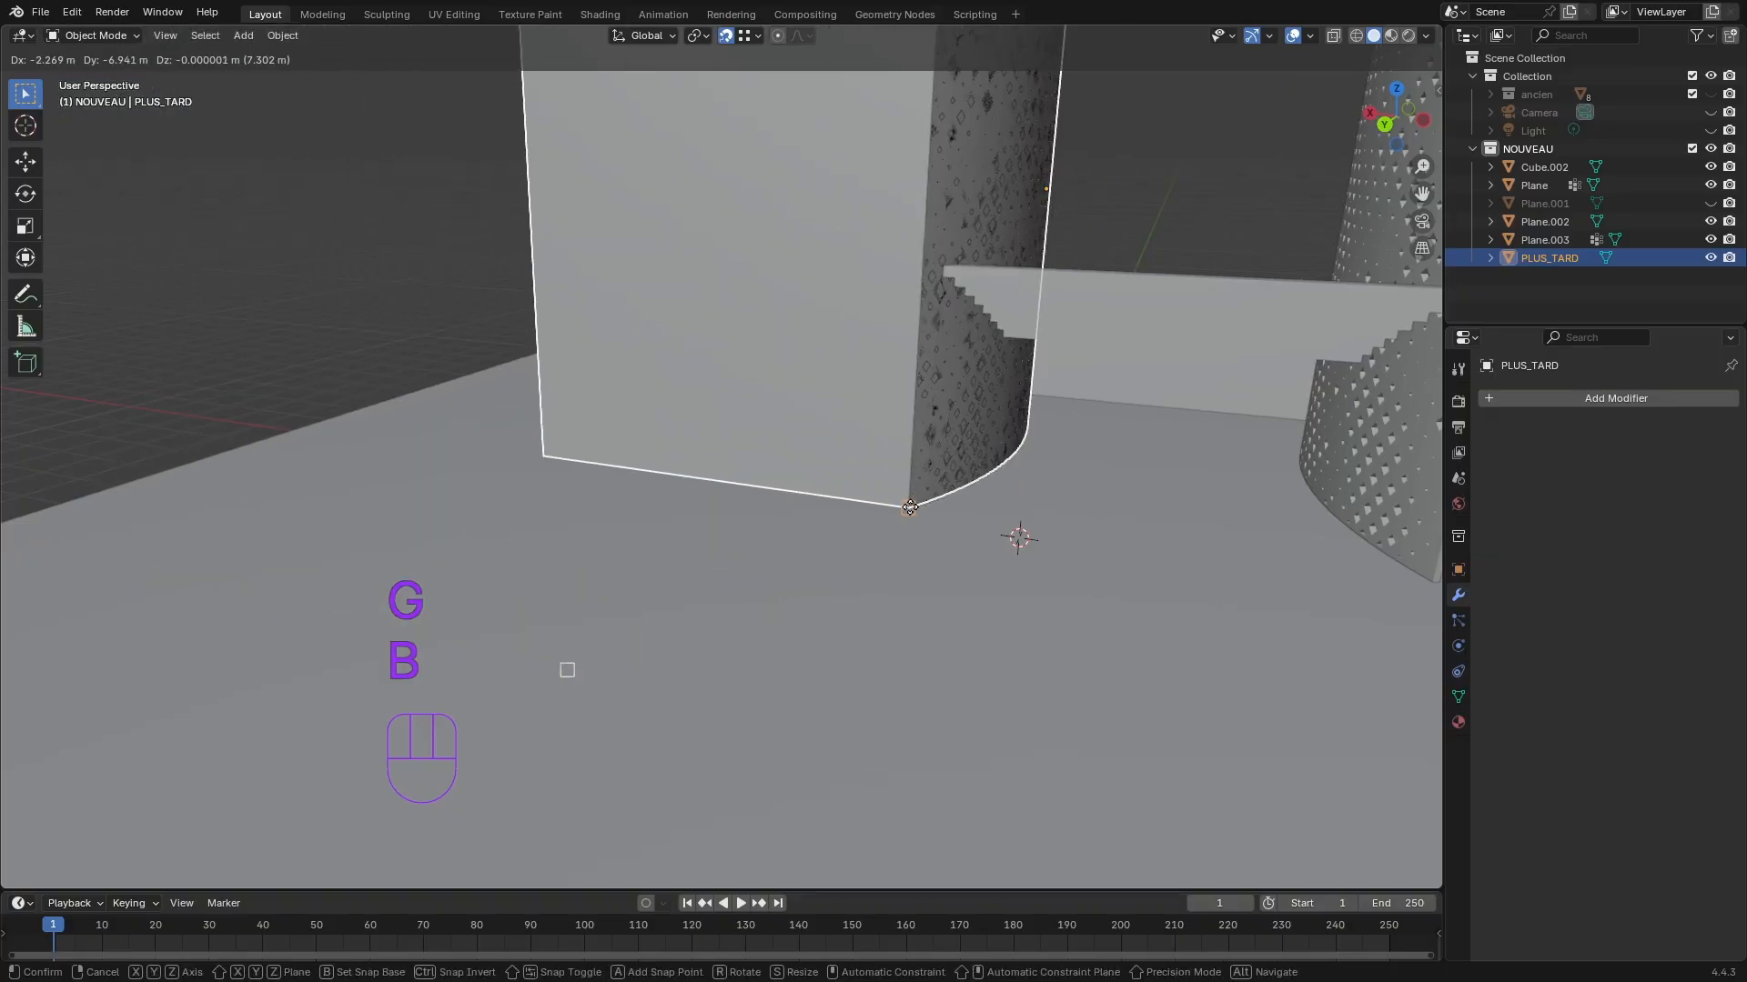
pyautogui.click(910, 506)
# - Lower the PLUS_TARD block about 0.98 m along the global Z axis
pyautogui.moveTo(910, 506); pyautogui.dragTo(1015, 735, button='middle')
pyautogui.moveTo(978, 697); pyautogui.dragTo(1074, 237, button='middle')
pyautogui.moveTo(1068, 148); pyautogui.dragTo(936, 395, button='middle')
pyautogui.press('g')
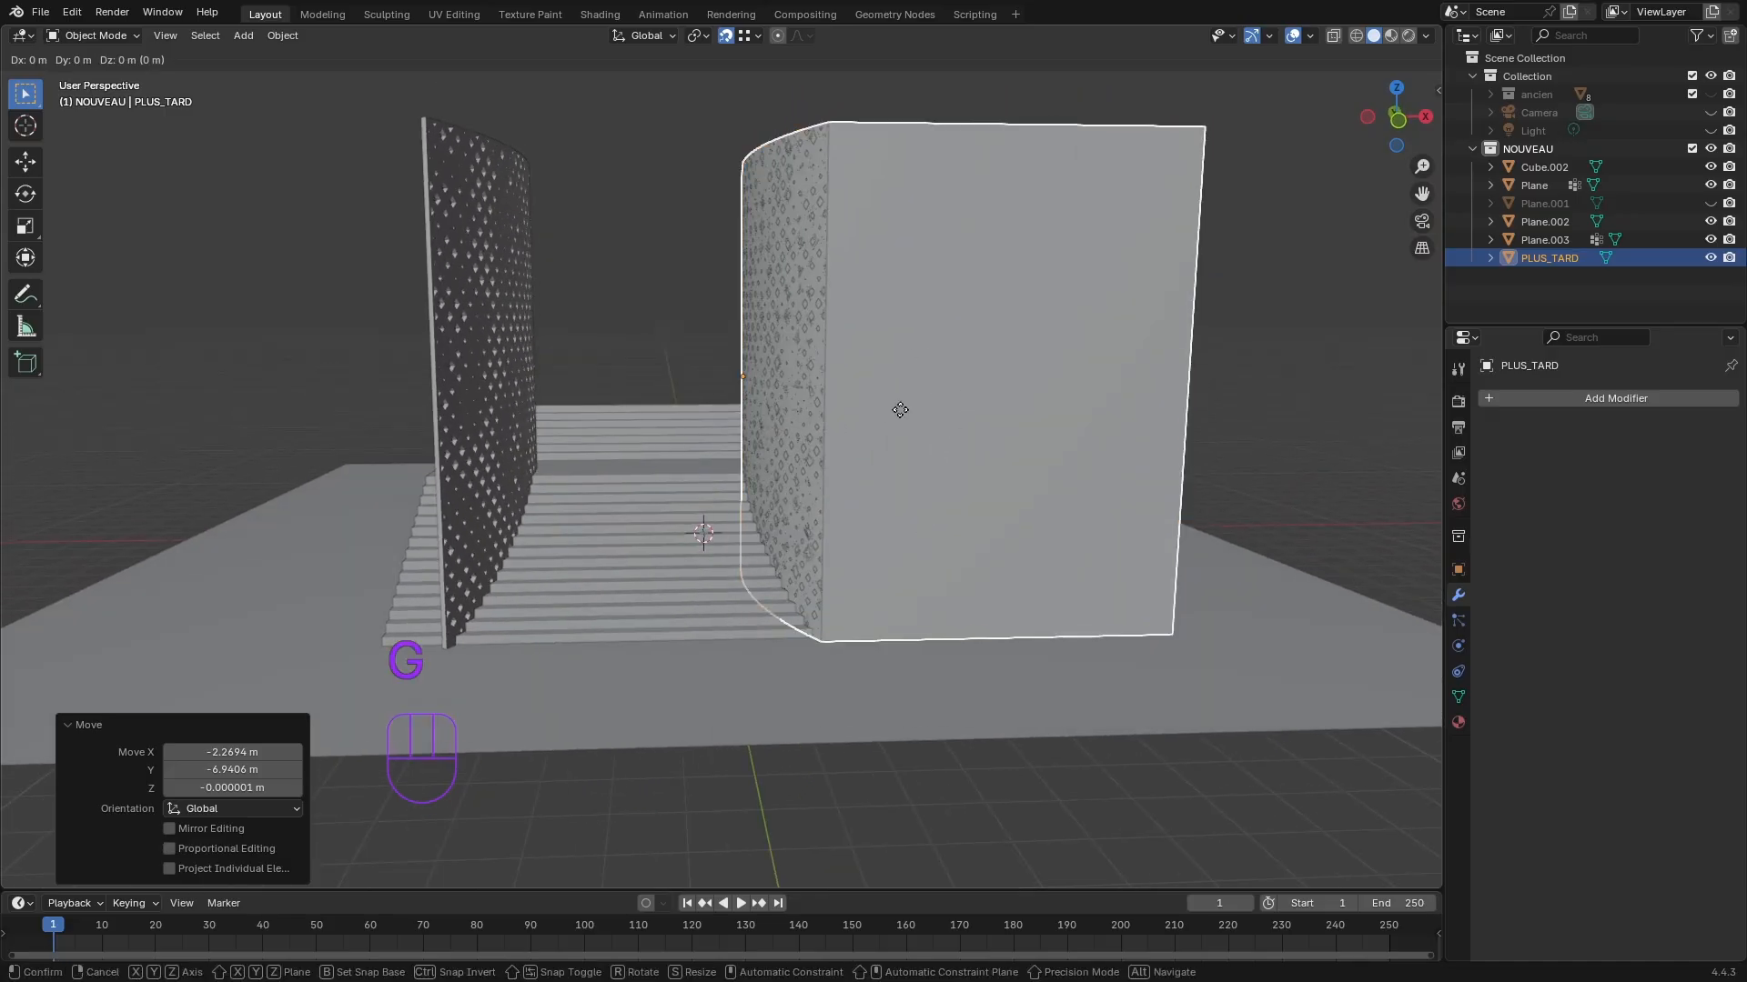
pyautogui.press('z')
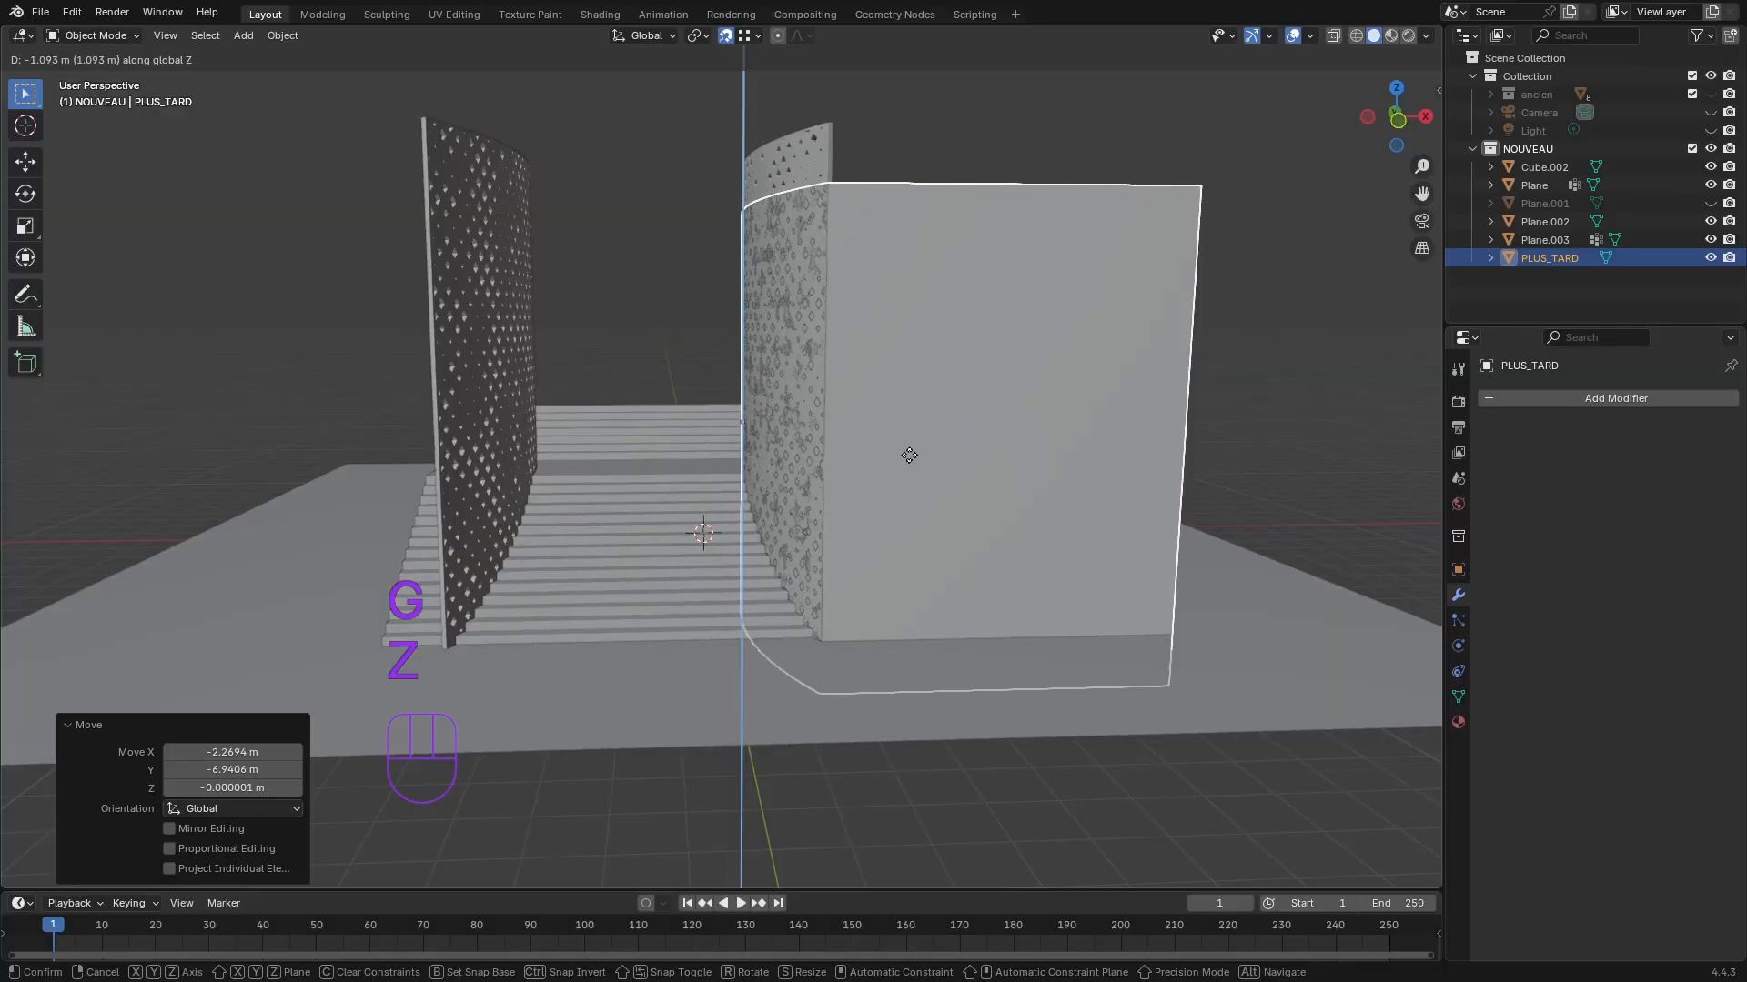
pyautogui.click(909, 450)
# - Duplicate the PLUS_TARD block in place and mirror the copy along its local X axis
pyautogui.moveTo(909, 450); pyautogui.dragTo(741, 710, button='middle')
pyautogui.scroll(-3, 821, 614)
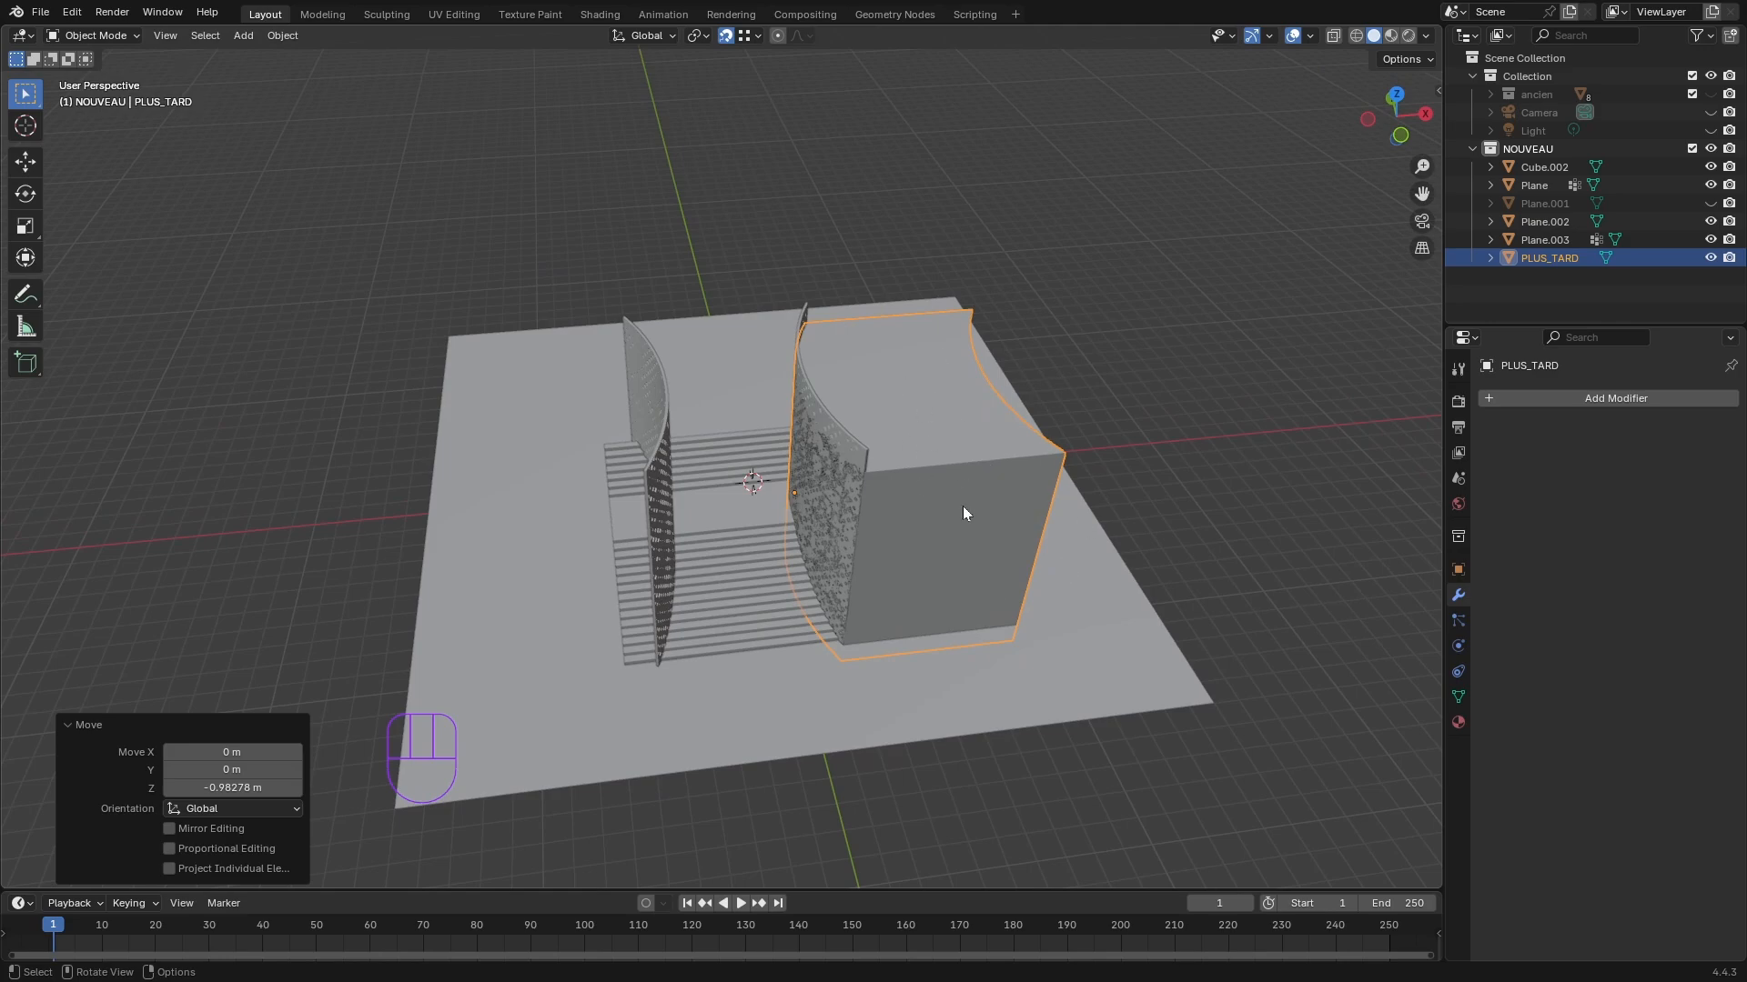
pyautogui.hotkey('shift', 'd')
pyautogui.press('Escape')
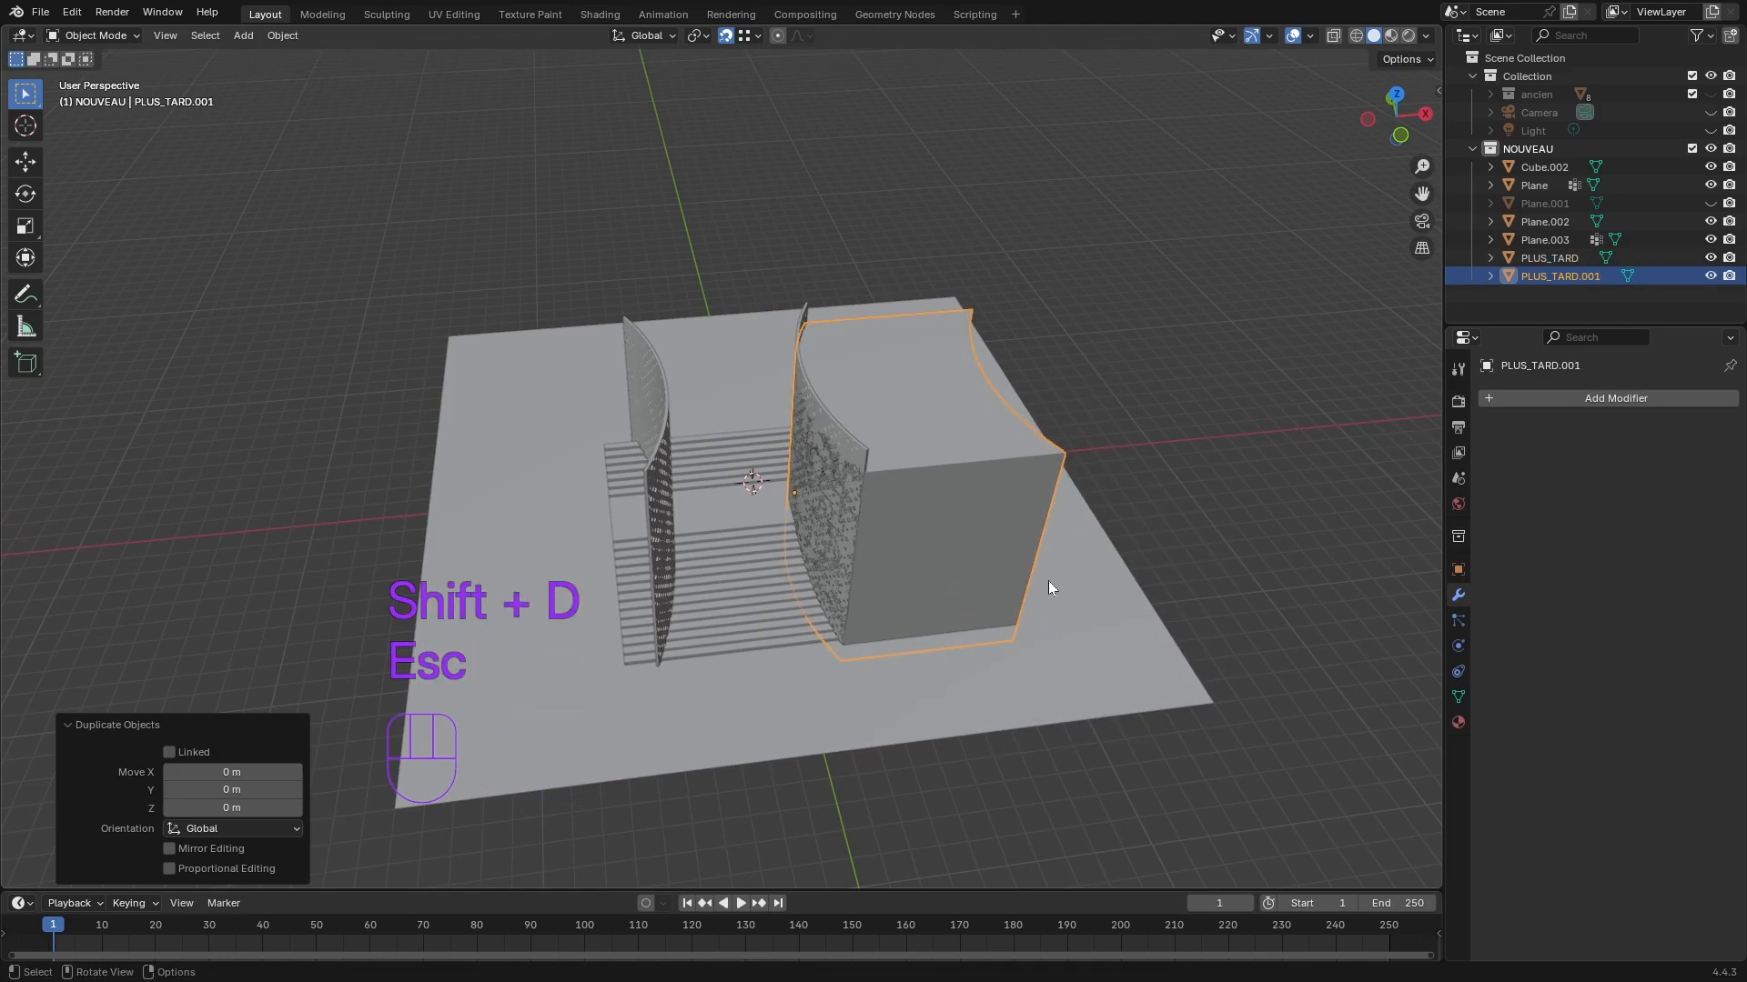
pyautogui.moveTo(1048, 581); pyautogui.dragTo(1068, 512, button='middle')
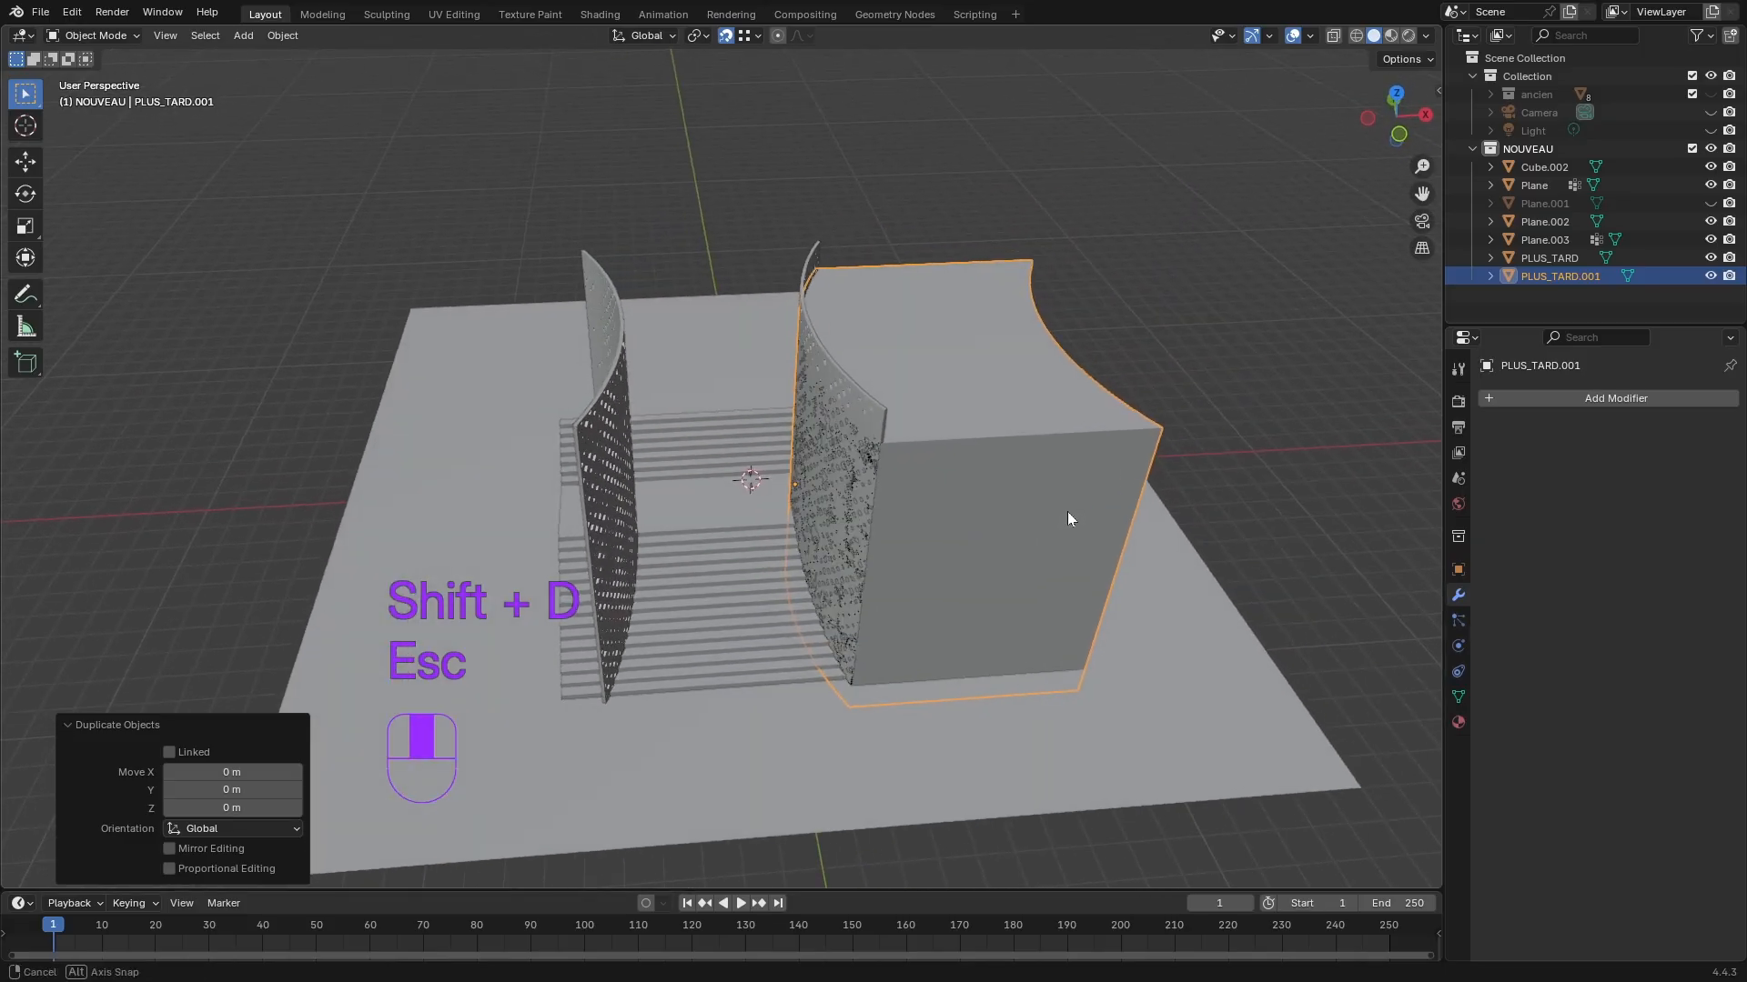
pyautogui.rightClick(941, 522)
pyautogui.moveTo(941, 522)
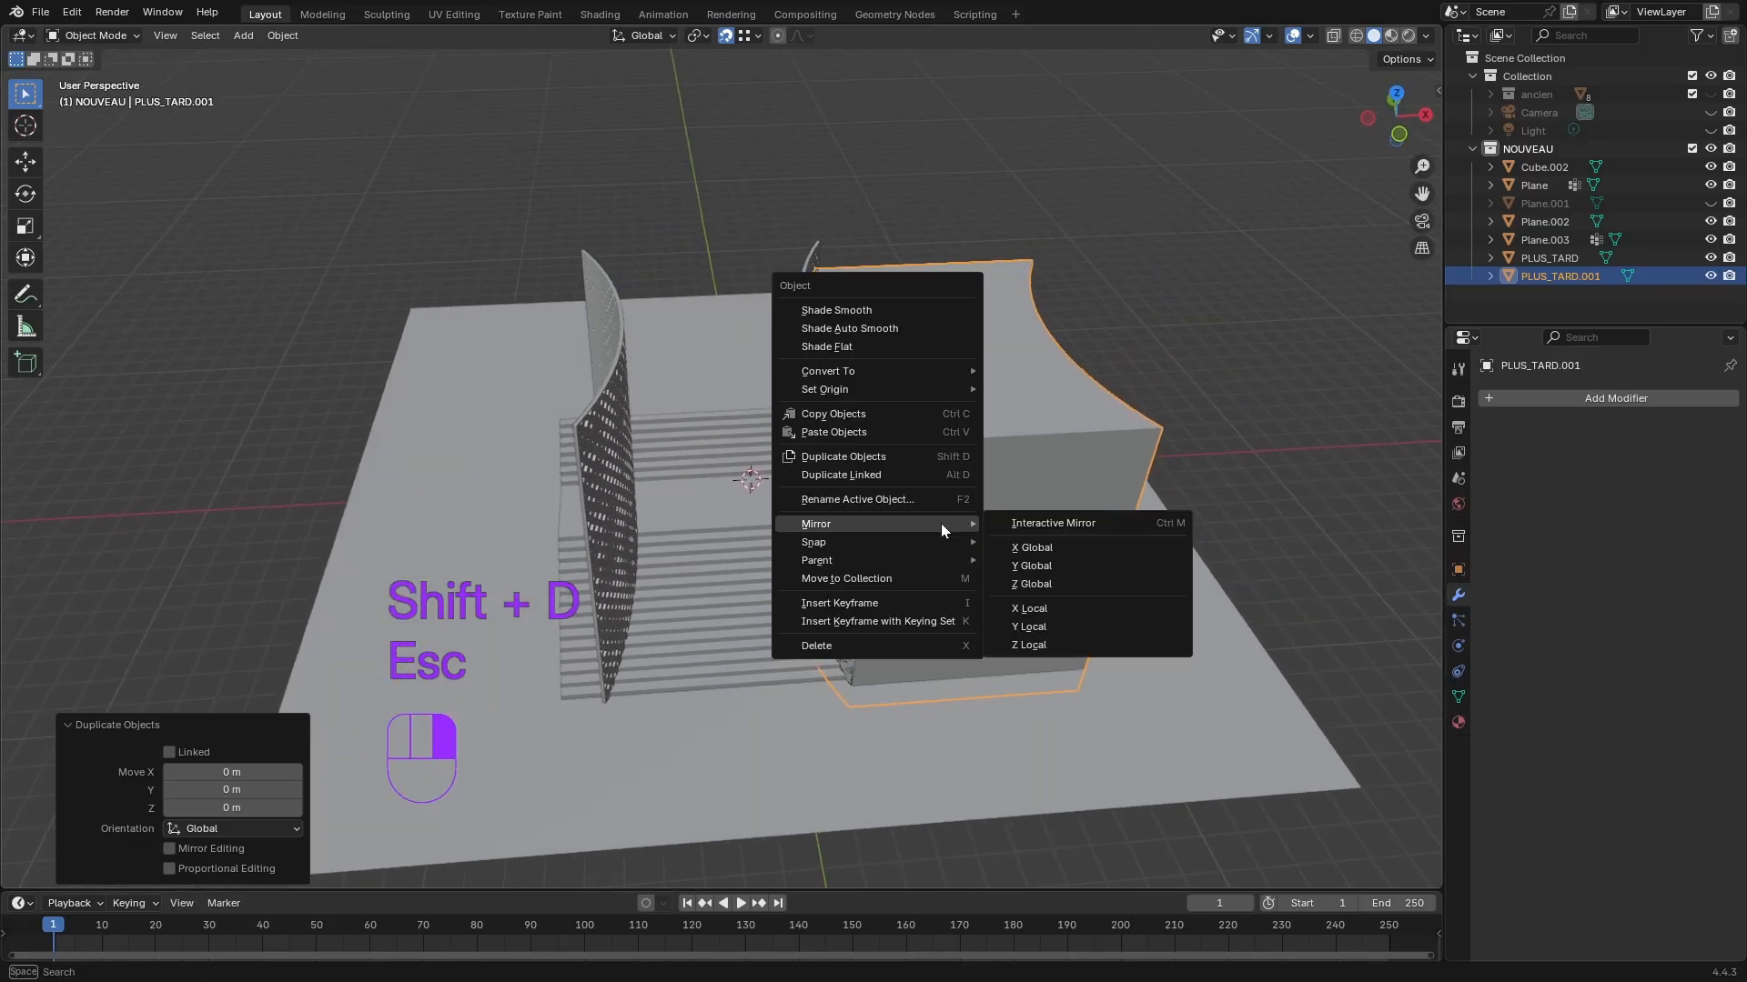
pyautogui.click(1057, 612)
# - Snap the mirrored block's lower front corner to the opposite perforated panel's bottom corner, moving it -5 m in X and about 0.98 m in Z
pyautogui.moveTo(990, 570); pyautogui.dragTo(723, 627, button='middle')
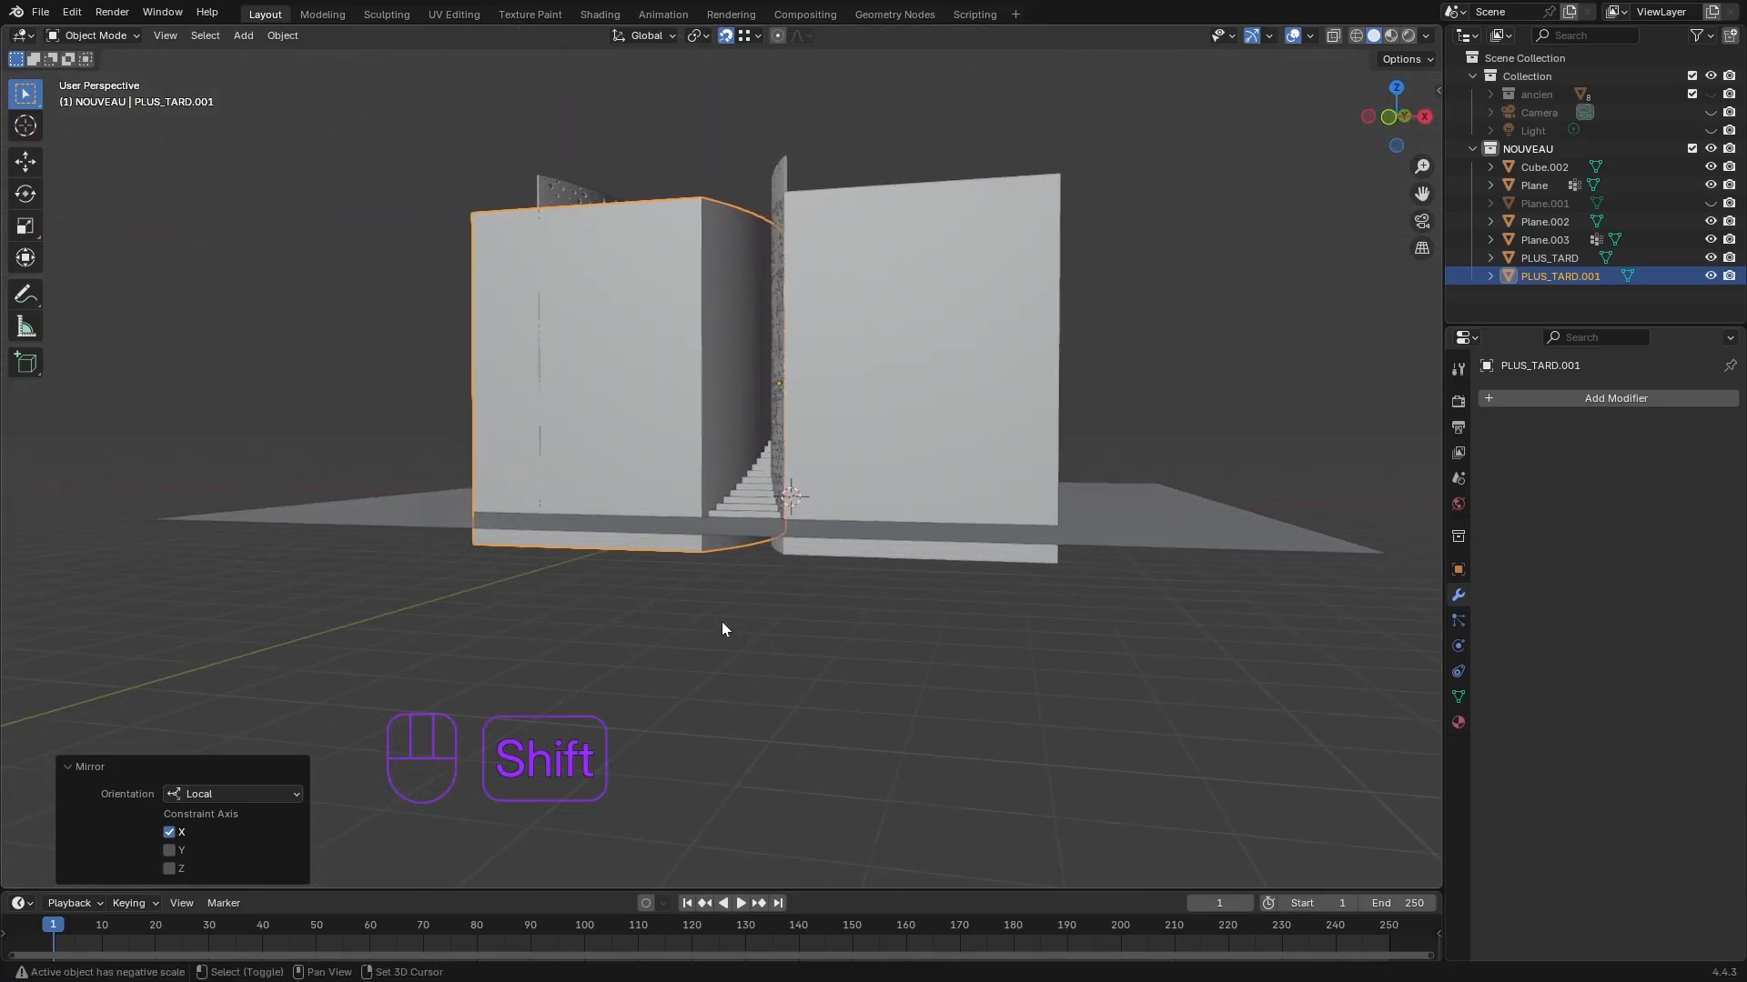
pyautogui.scroll(3, 734, 621)
pyautogui.keyDown('shift'); pyautogui.moveTo(627, 596); pyautogui.dragTo(773, 613, button='middle'); pyautogui.keyUp('shift')
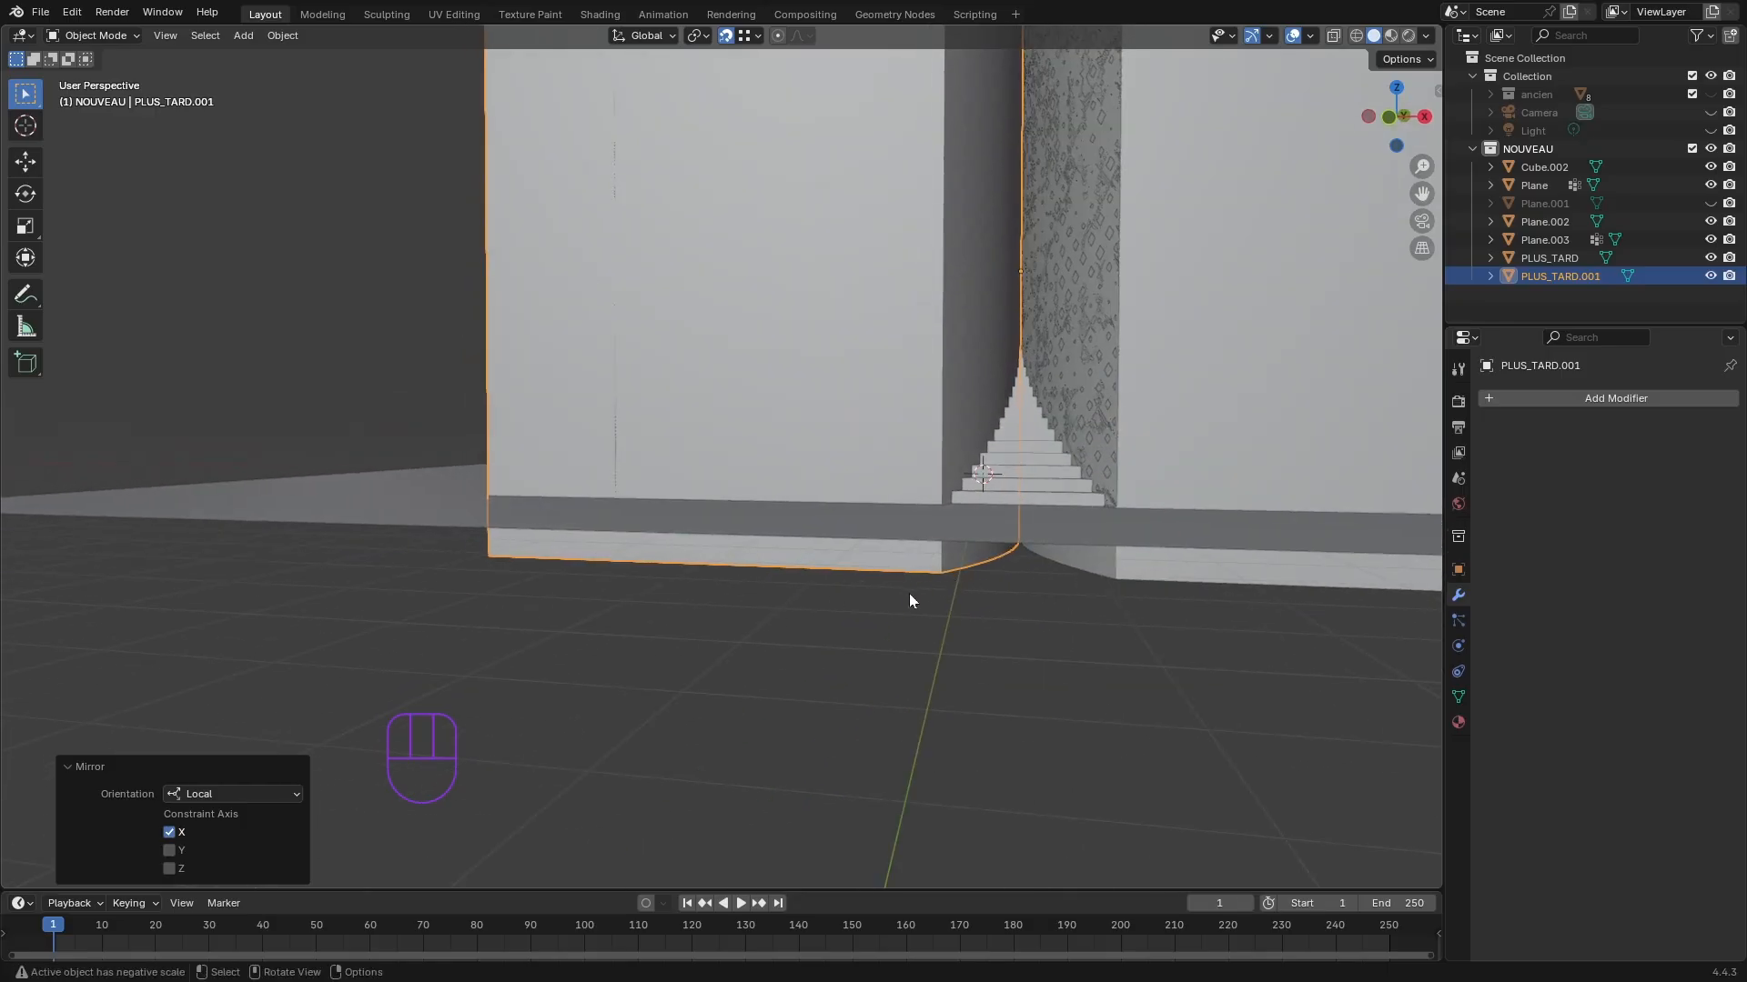
pyautogui.press('g')
pyautogui.press('b')
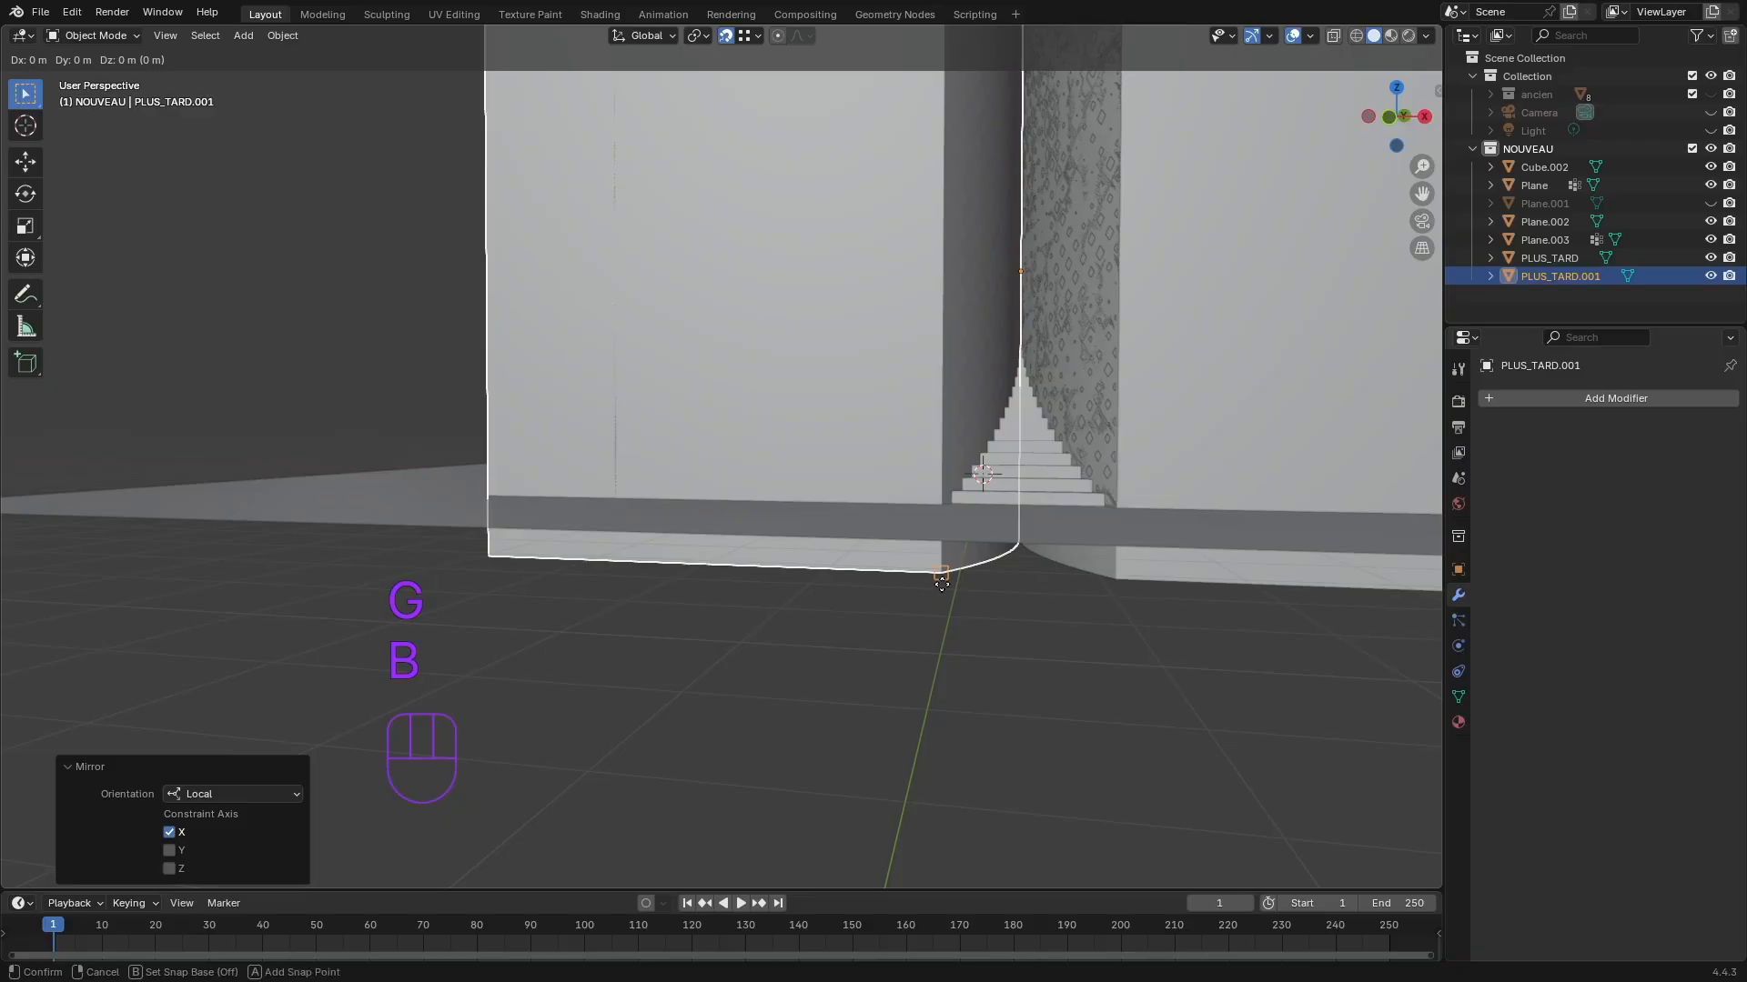
pyautogui.click(941, 572)
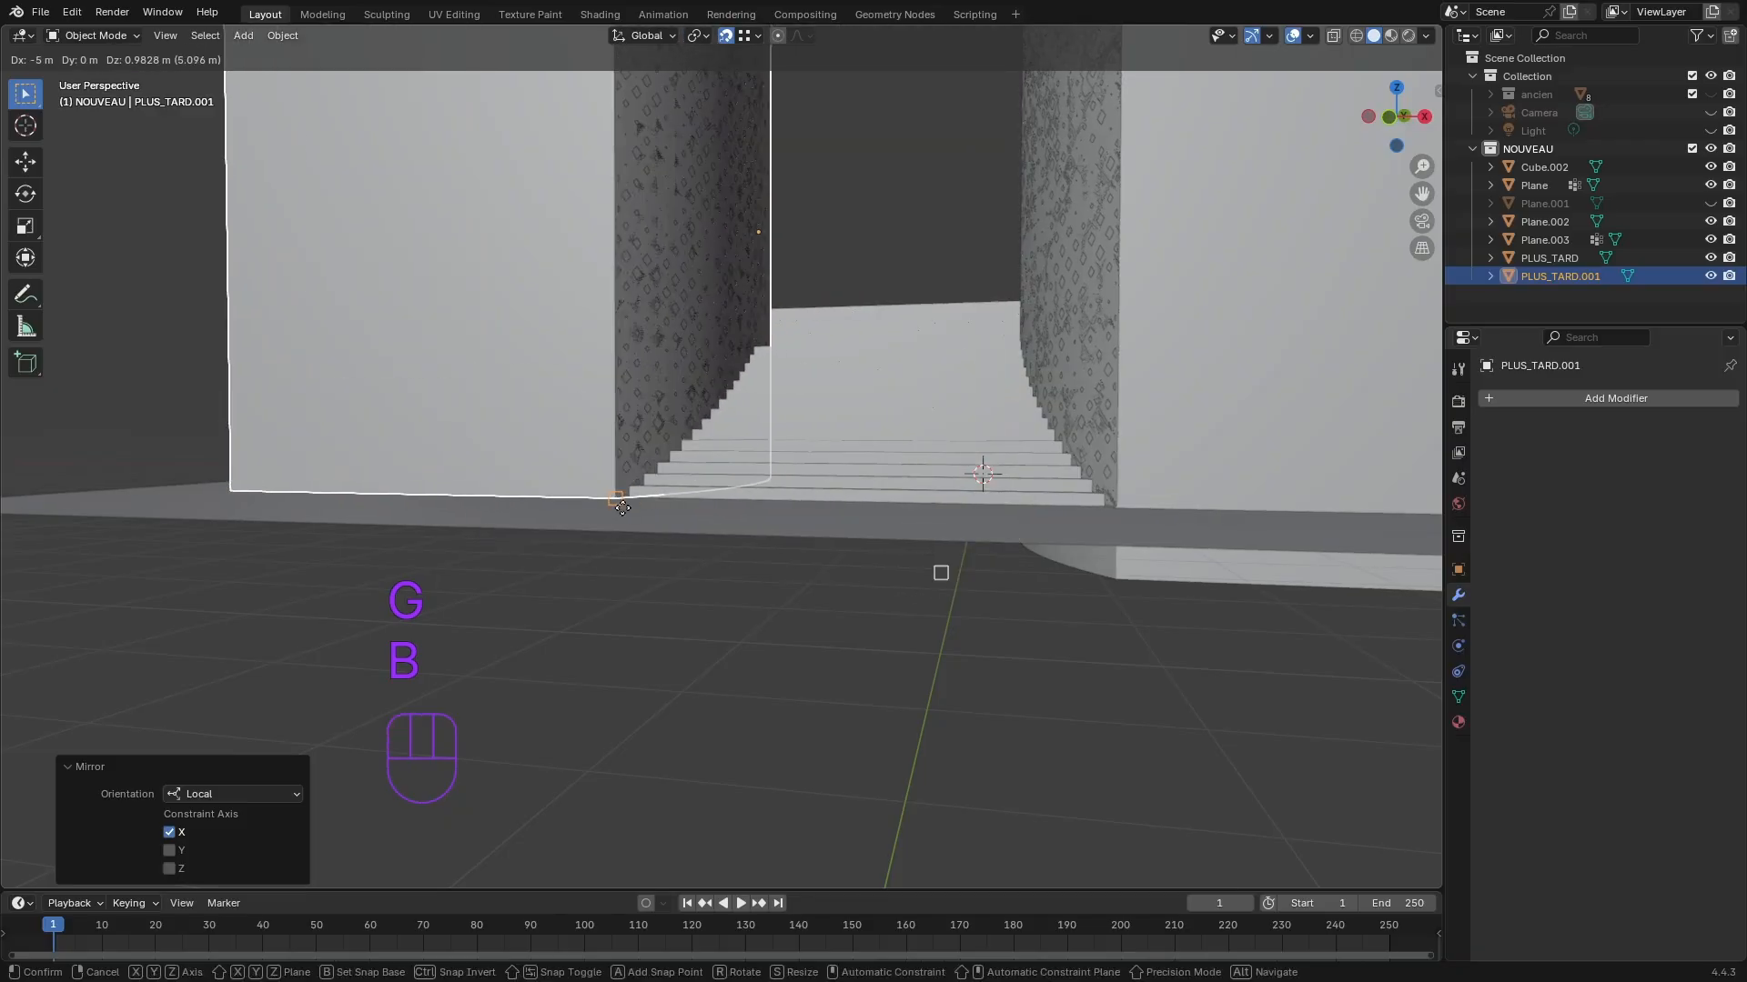
pyautogui.click(622, 507)
pyautogui.scroll(-5, 635, 528)
pyautogui.moveTo(635, 528); pyautogui.dragTo(651, 598, button='middle')
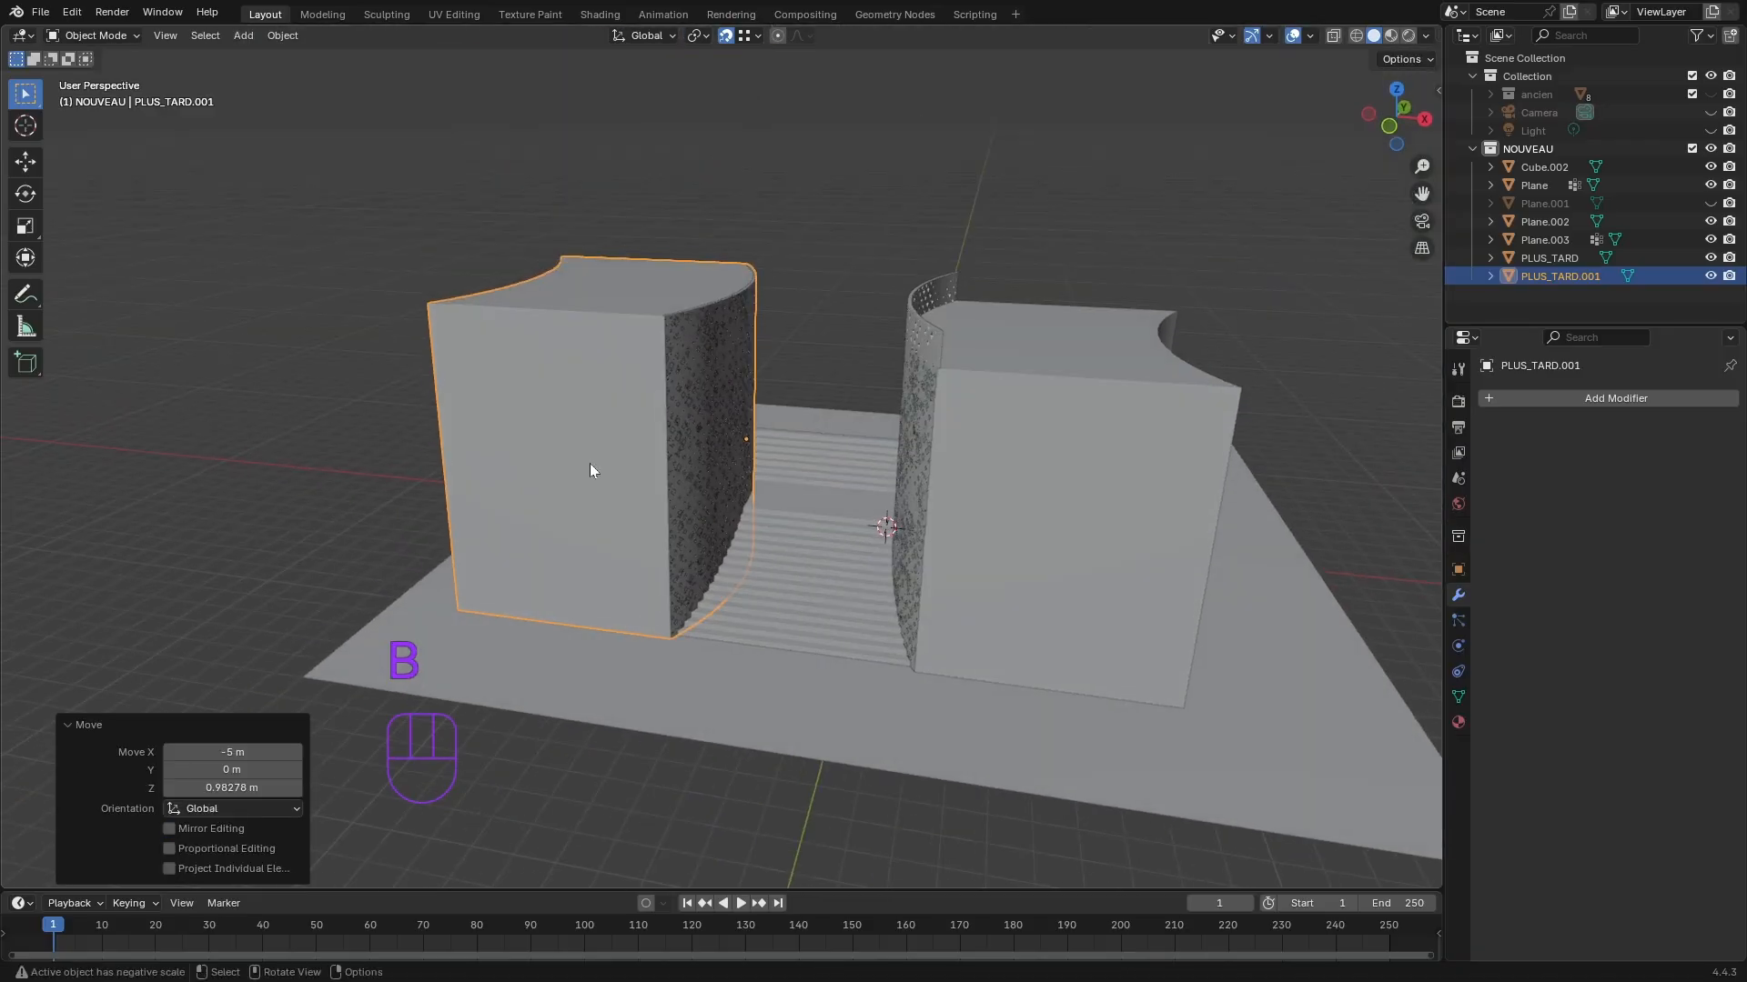
# - Lower the mirrored block PLUS_TARD.001 about 1.35 m along the global Z axis
pyautogui.press('g')
pyautogui.press('z')
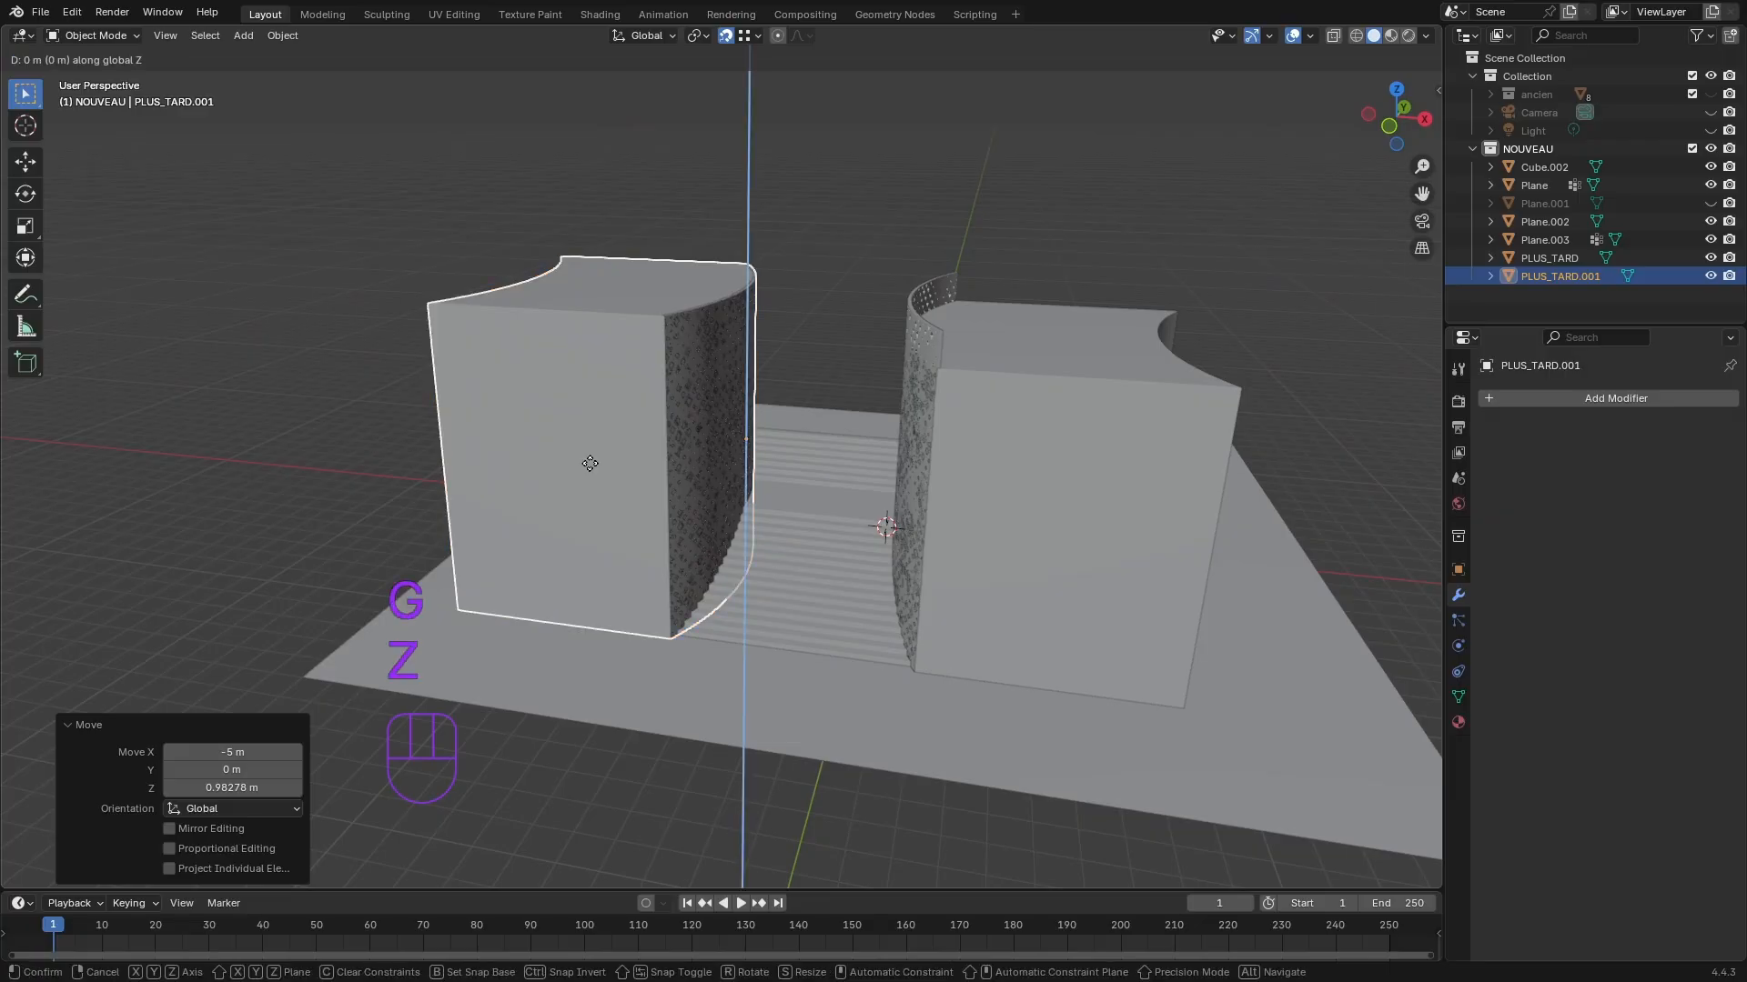
pyautogui.click(600, 507)
pyautogui.press('Escape')
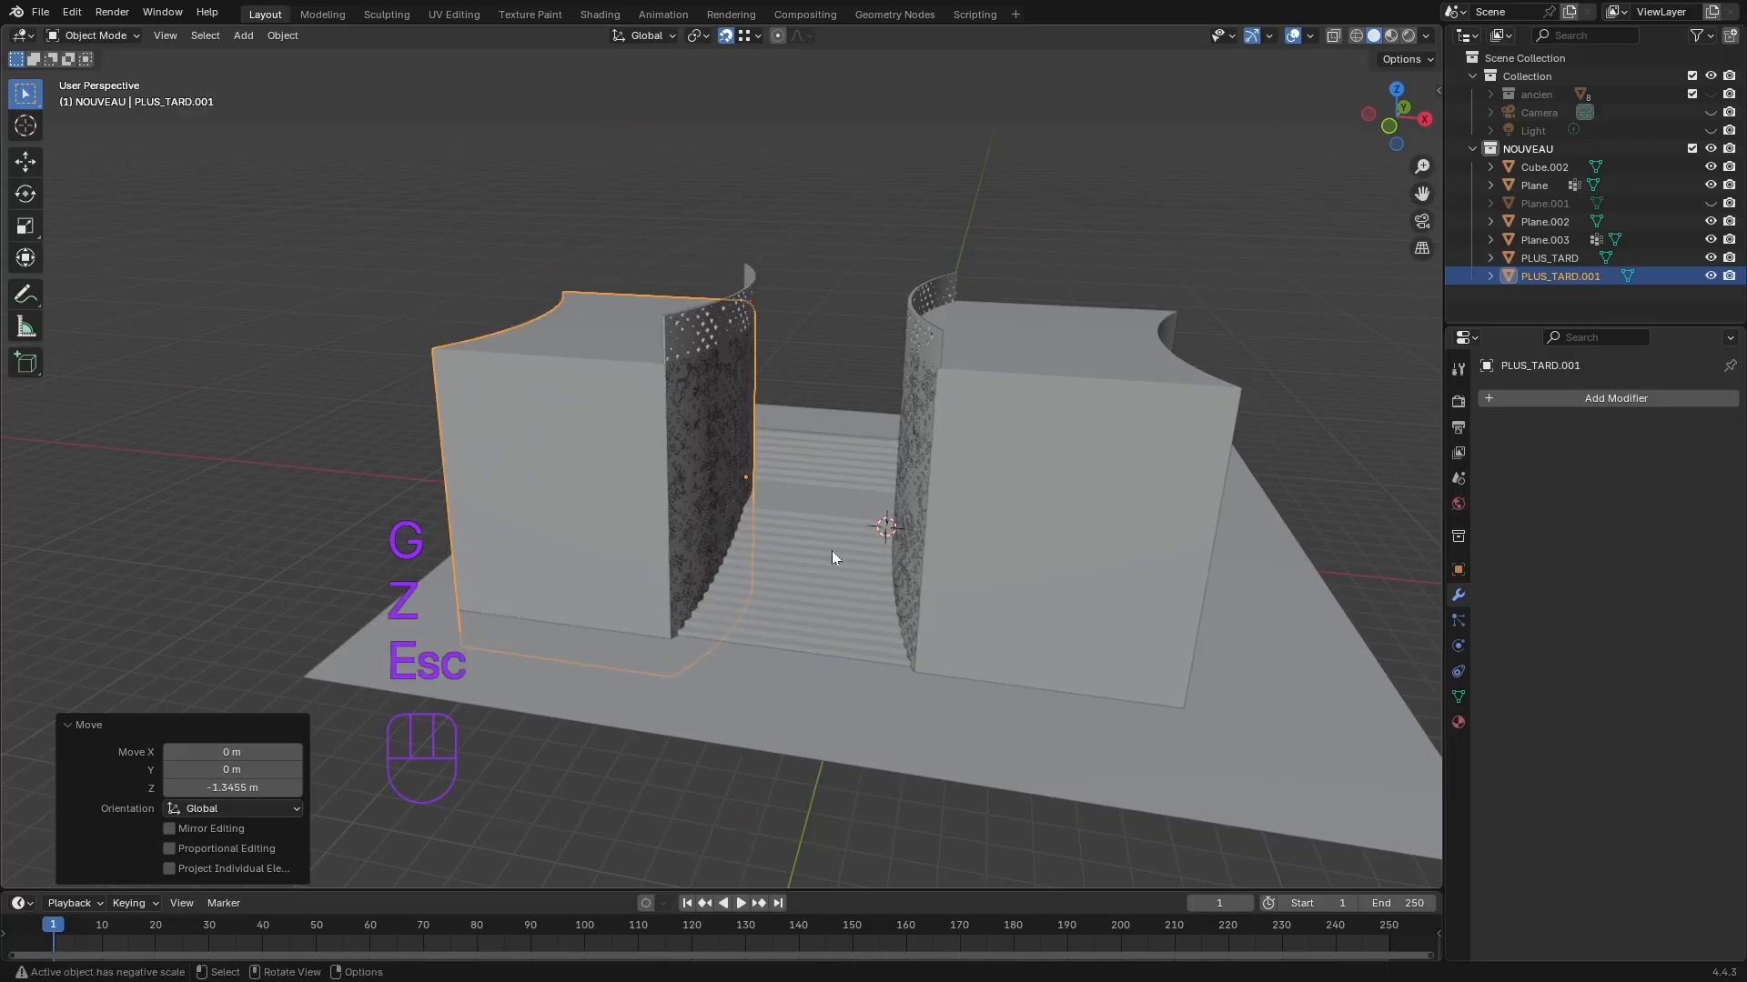
# - Add a Boolean Difference modifier to the staircase, with the mirrored block PLUS_TARD.001 as its cutting object
pyautogui.scroll(-2, 831, 549)
pyautogui.click(864, 284)
pyautogui.moveTo(828, 413)
pyautogui.mouseDown(button='middle')
pyautogui.moveTo(813, 507)
pyautogui.moveTo(823, 435)
pyautogui.mouseUp(button='middle')
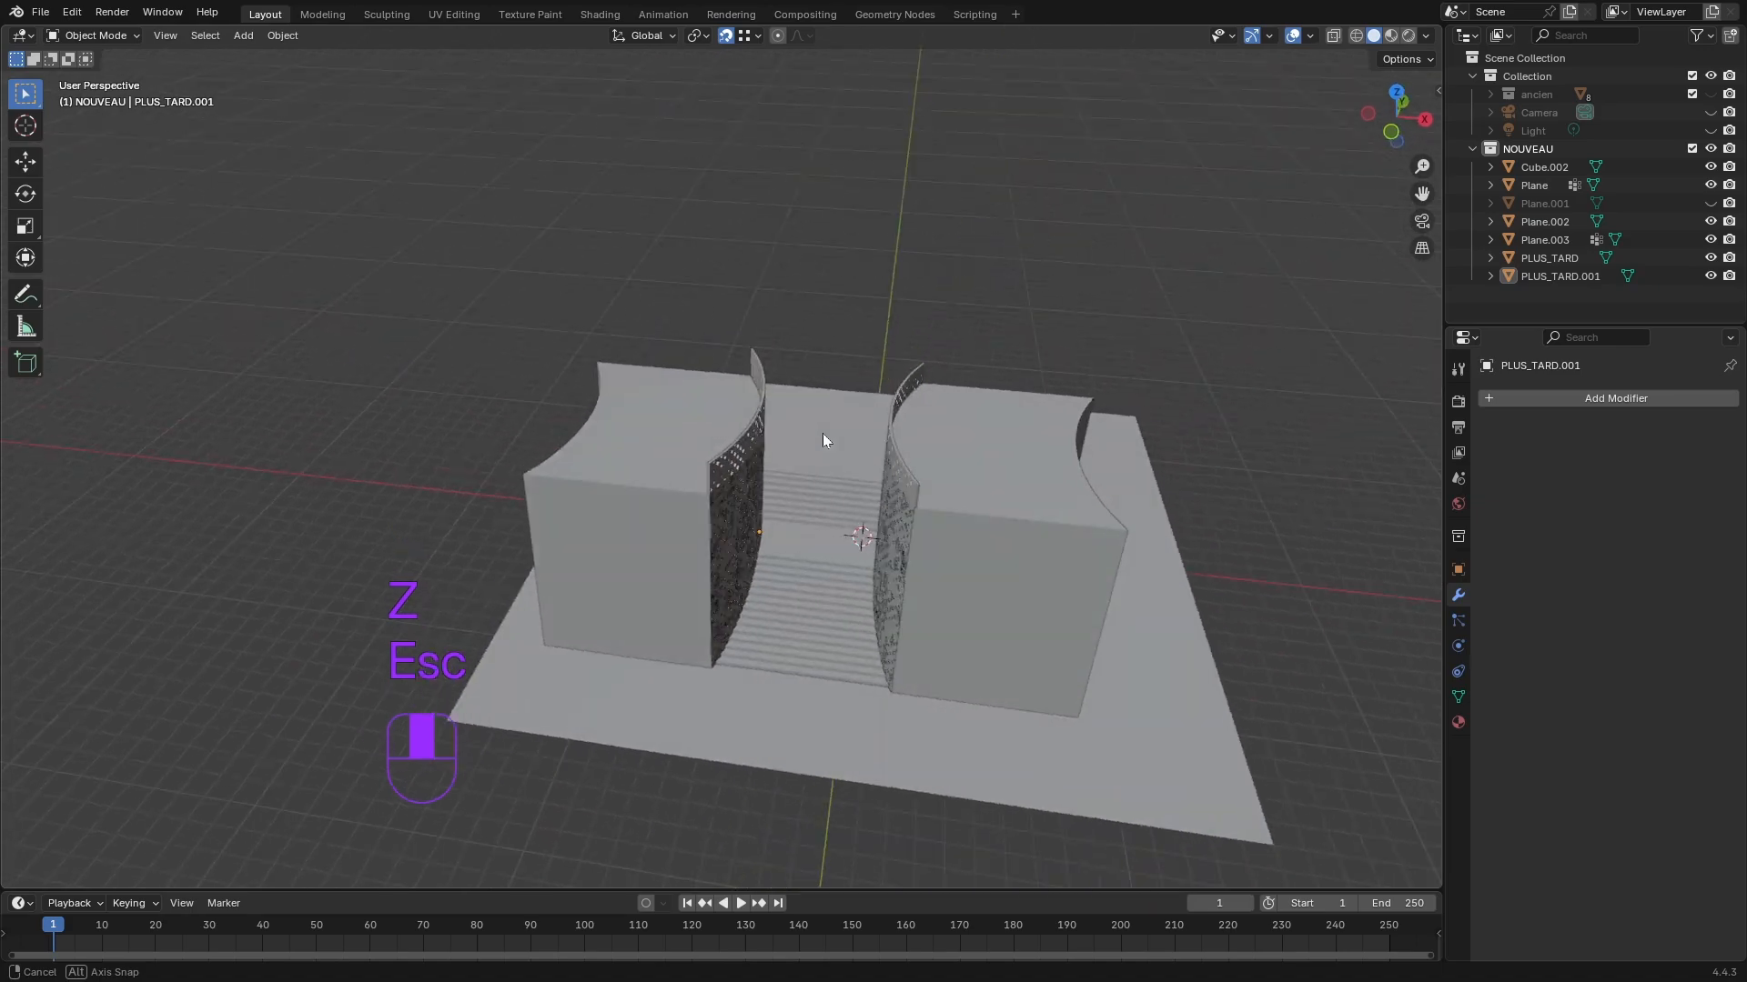
pyautogui.scroll(6, 817, 587)
pyautogui.moveTo(828, 539); pyautogui.dragTo(854, 580, button='middle')
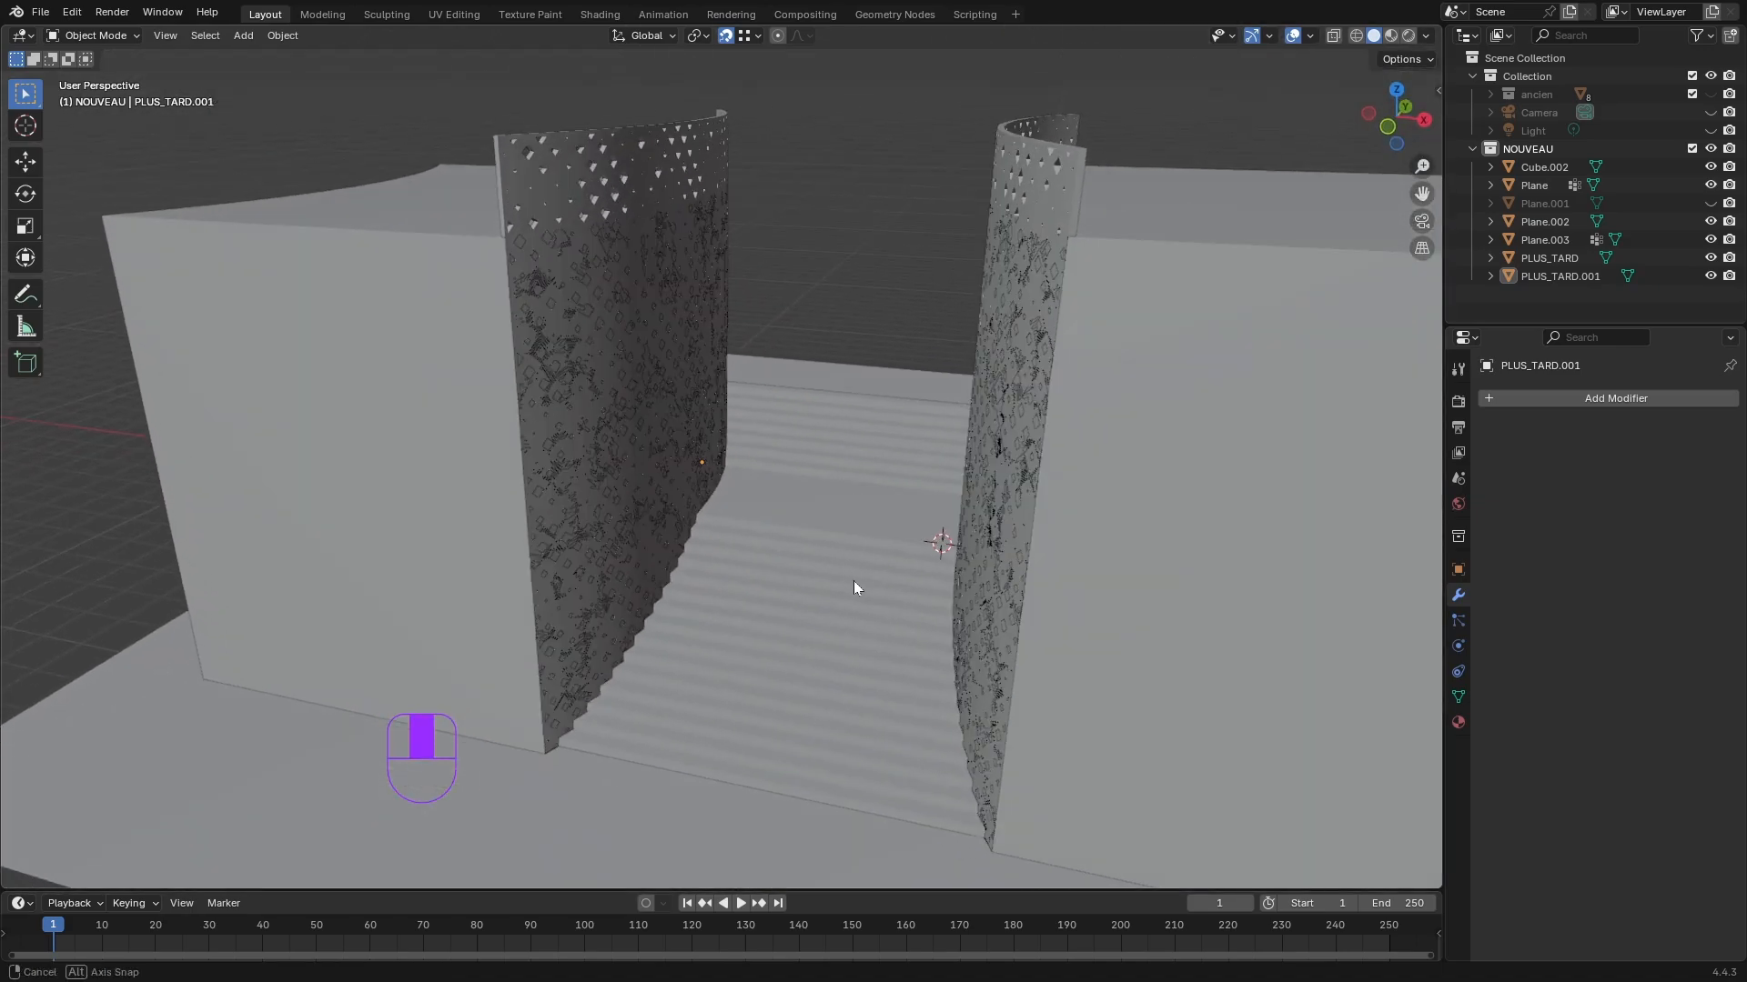
pyautogui.click(829, 468)
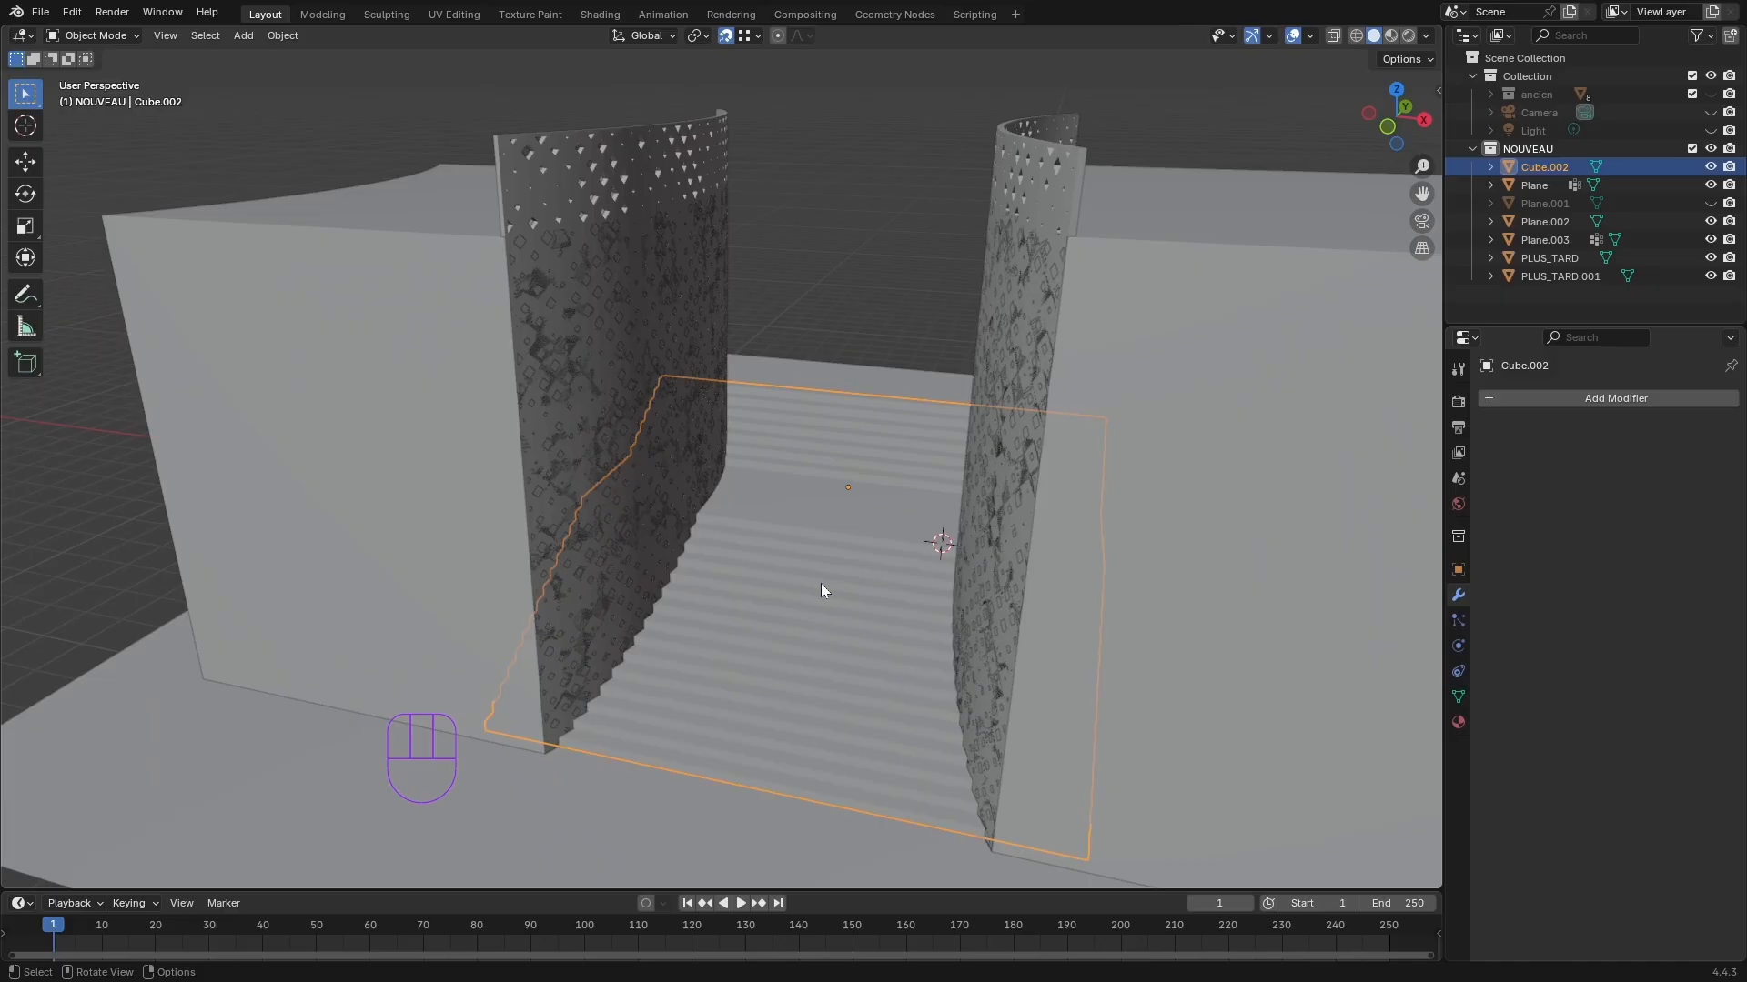
pyautogui.click(1488, 400)
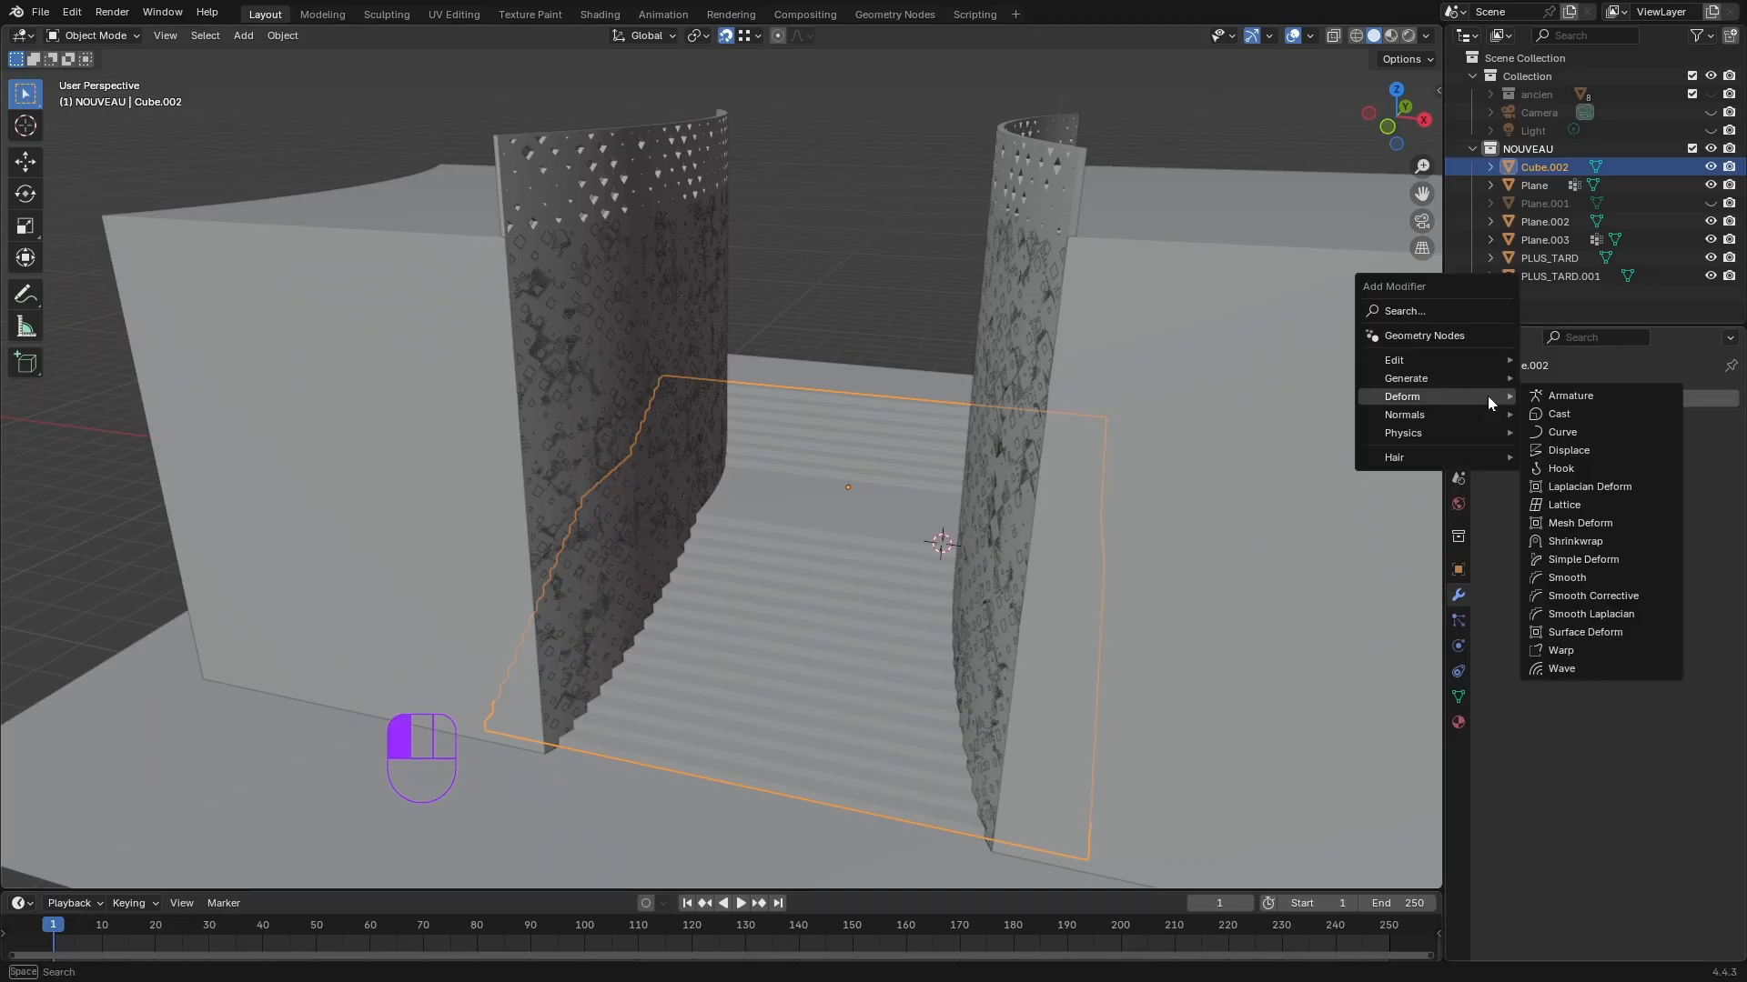
pyautogui.moveTo(1466, 379)
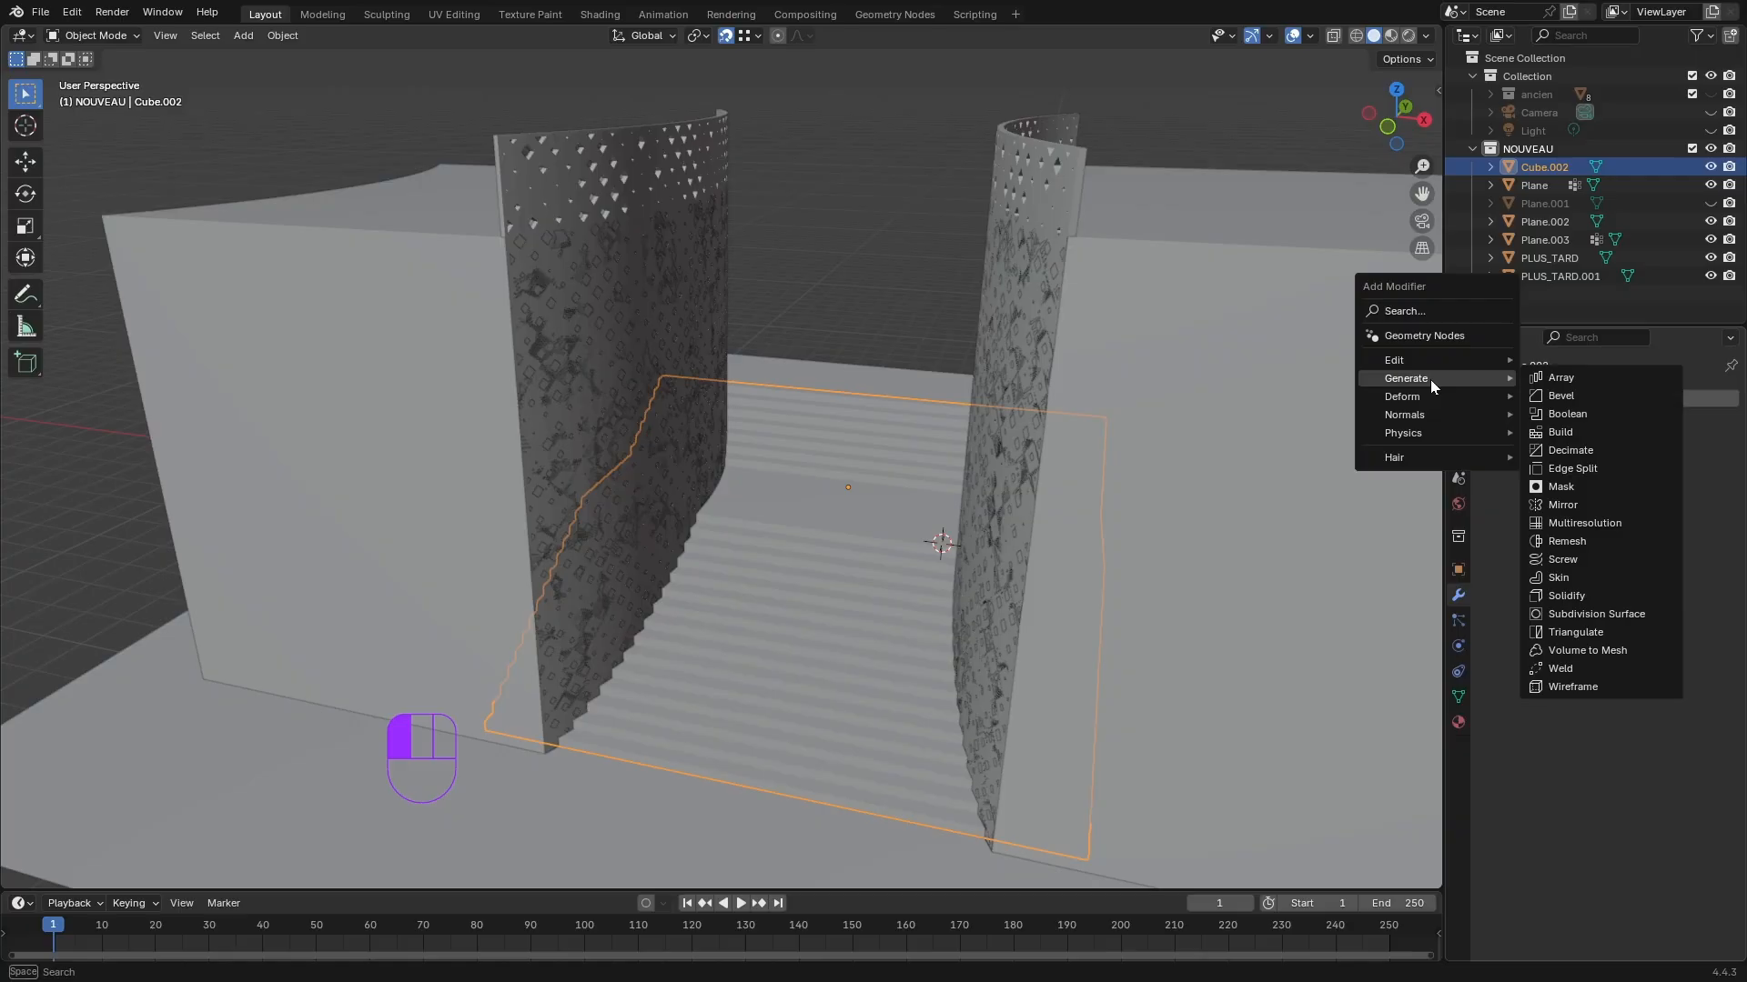
pyautogui.click(1585, 419)
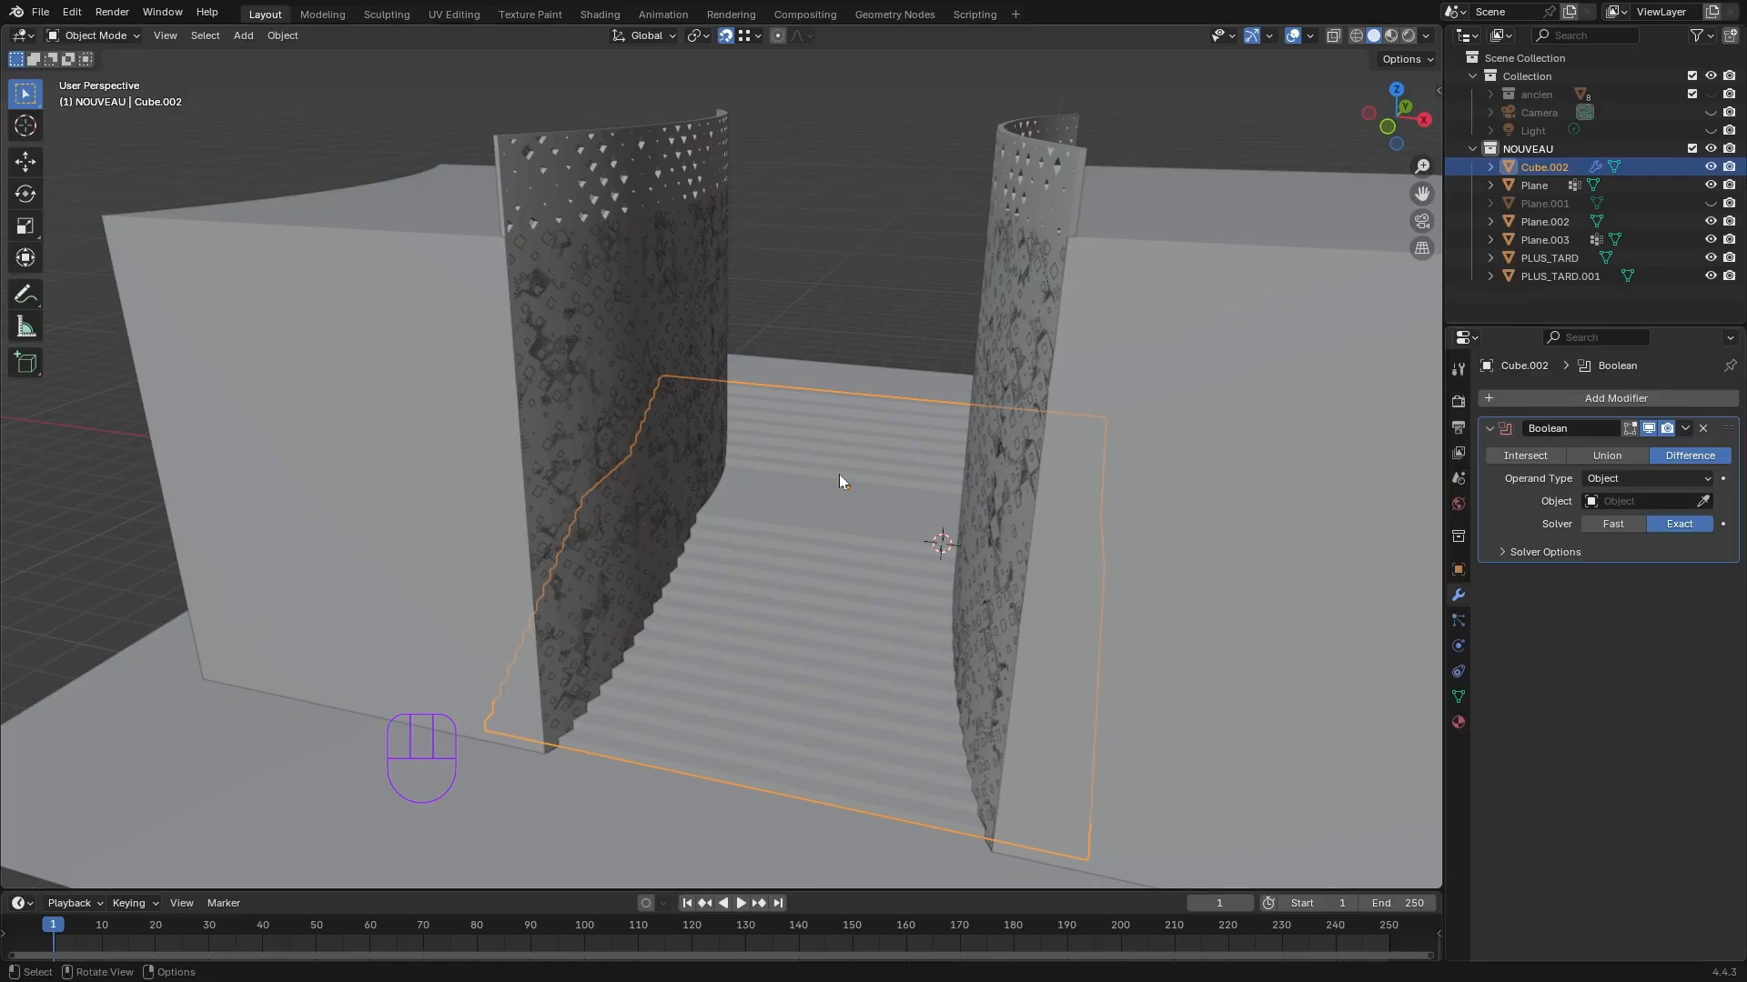
pyautogui.moveTo(841, 477); pyautogui.dragTo(599, 527, button='middle')
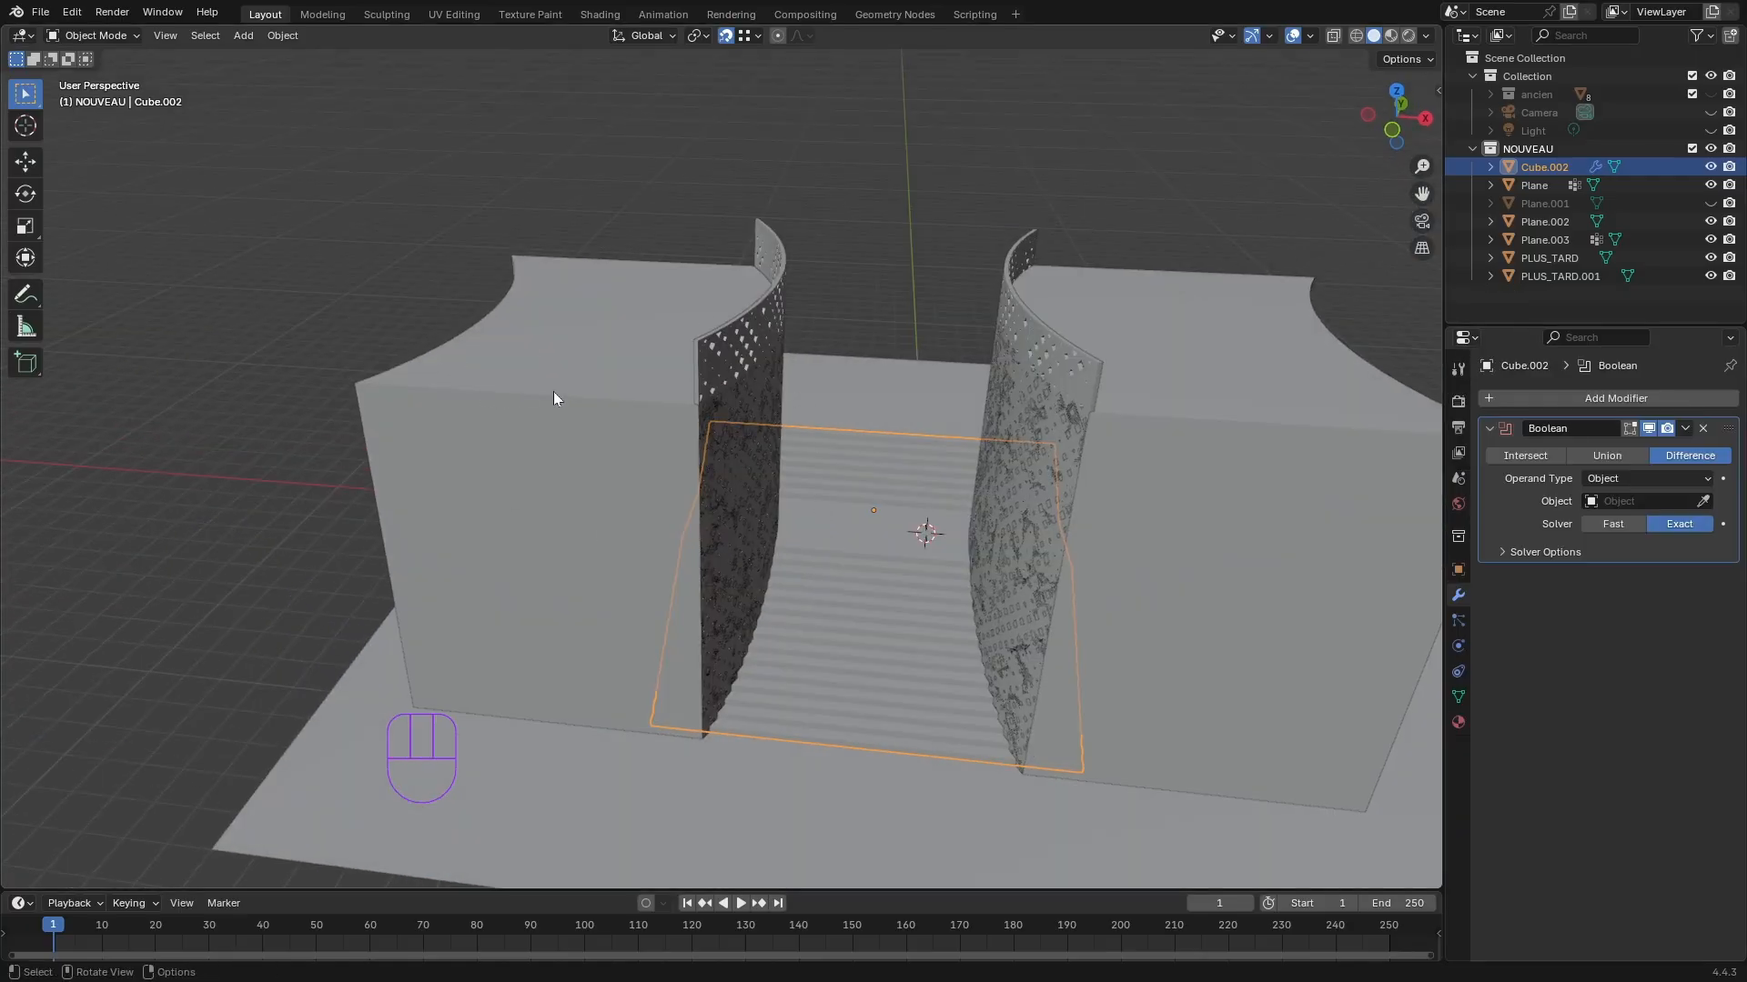
pyautogui.click(1702, 502)
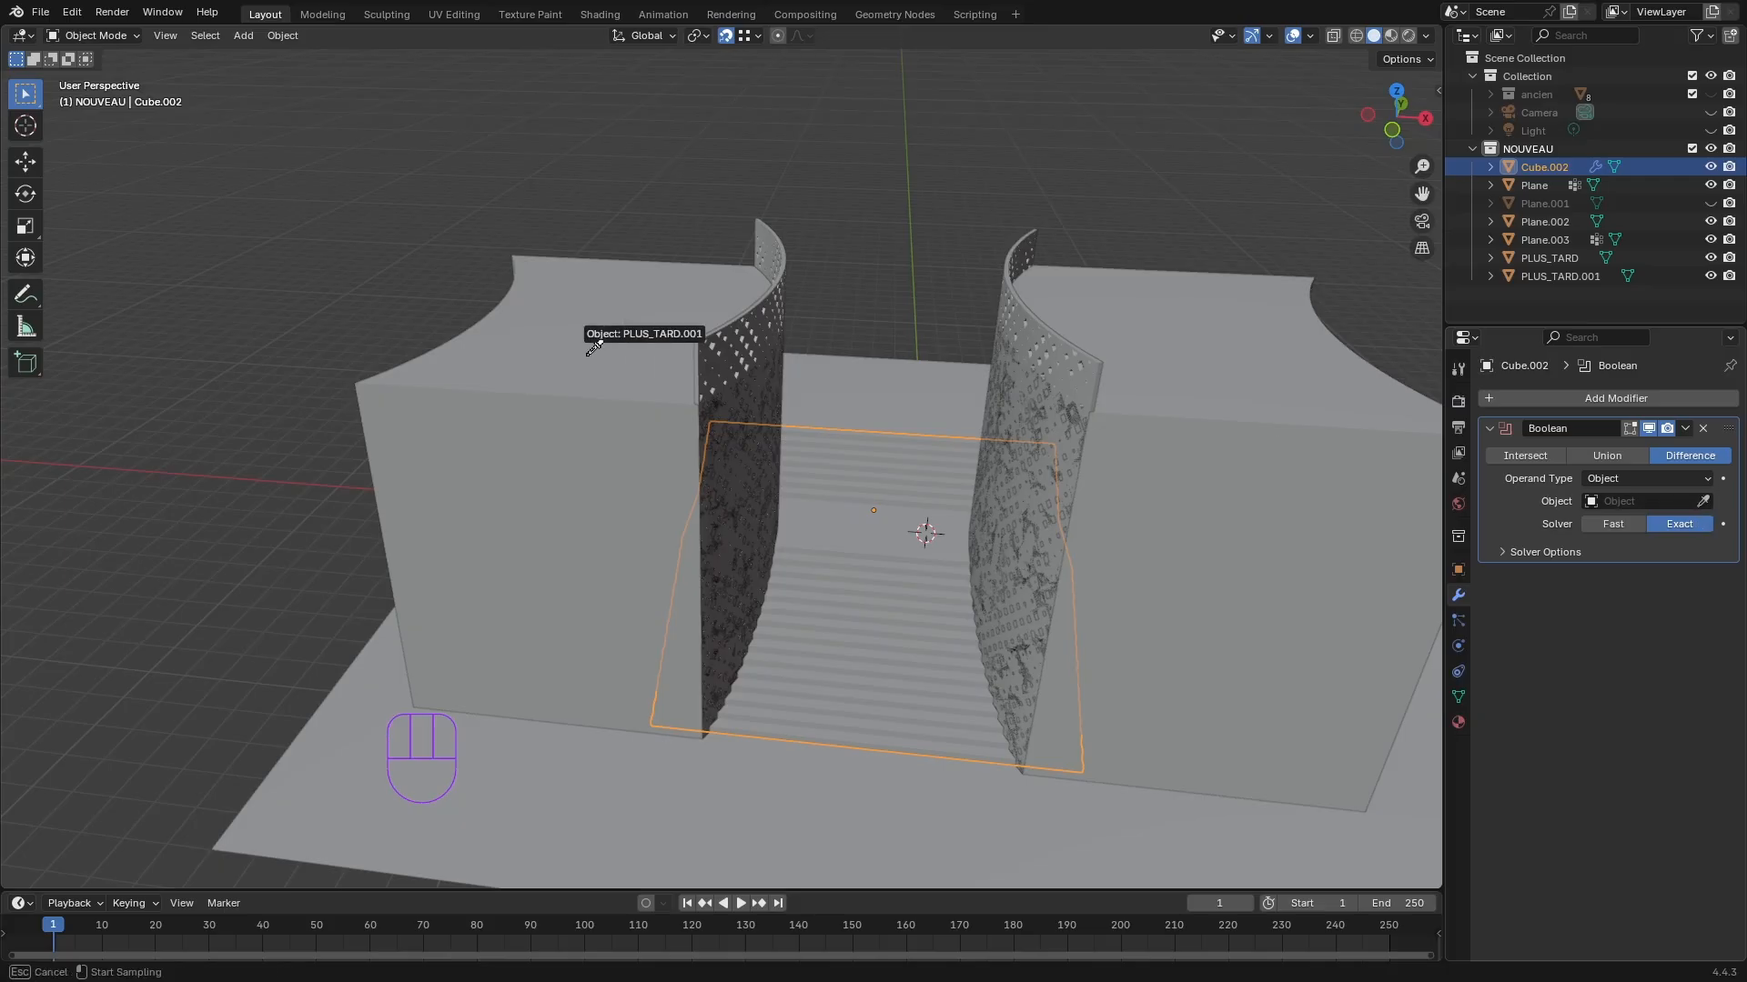
pyautogui.click(596, 405)
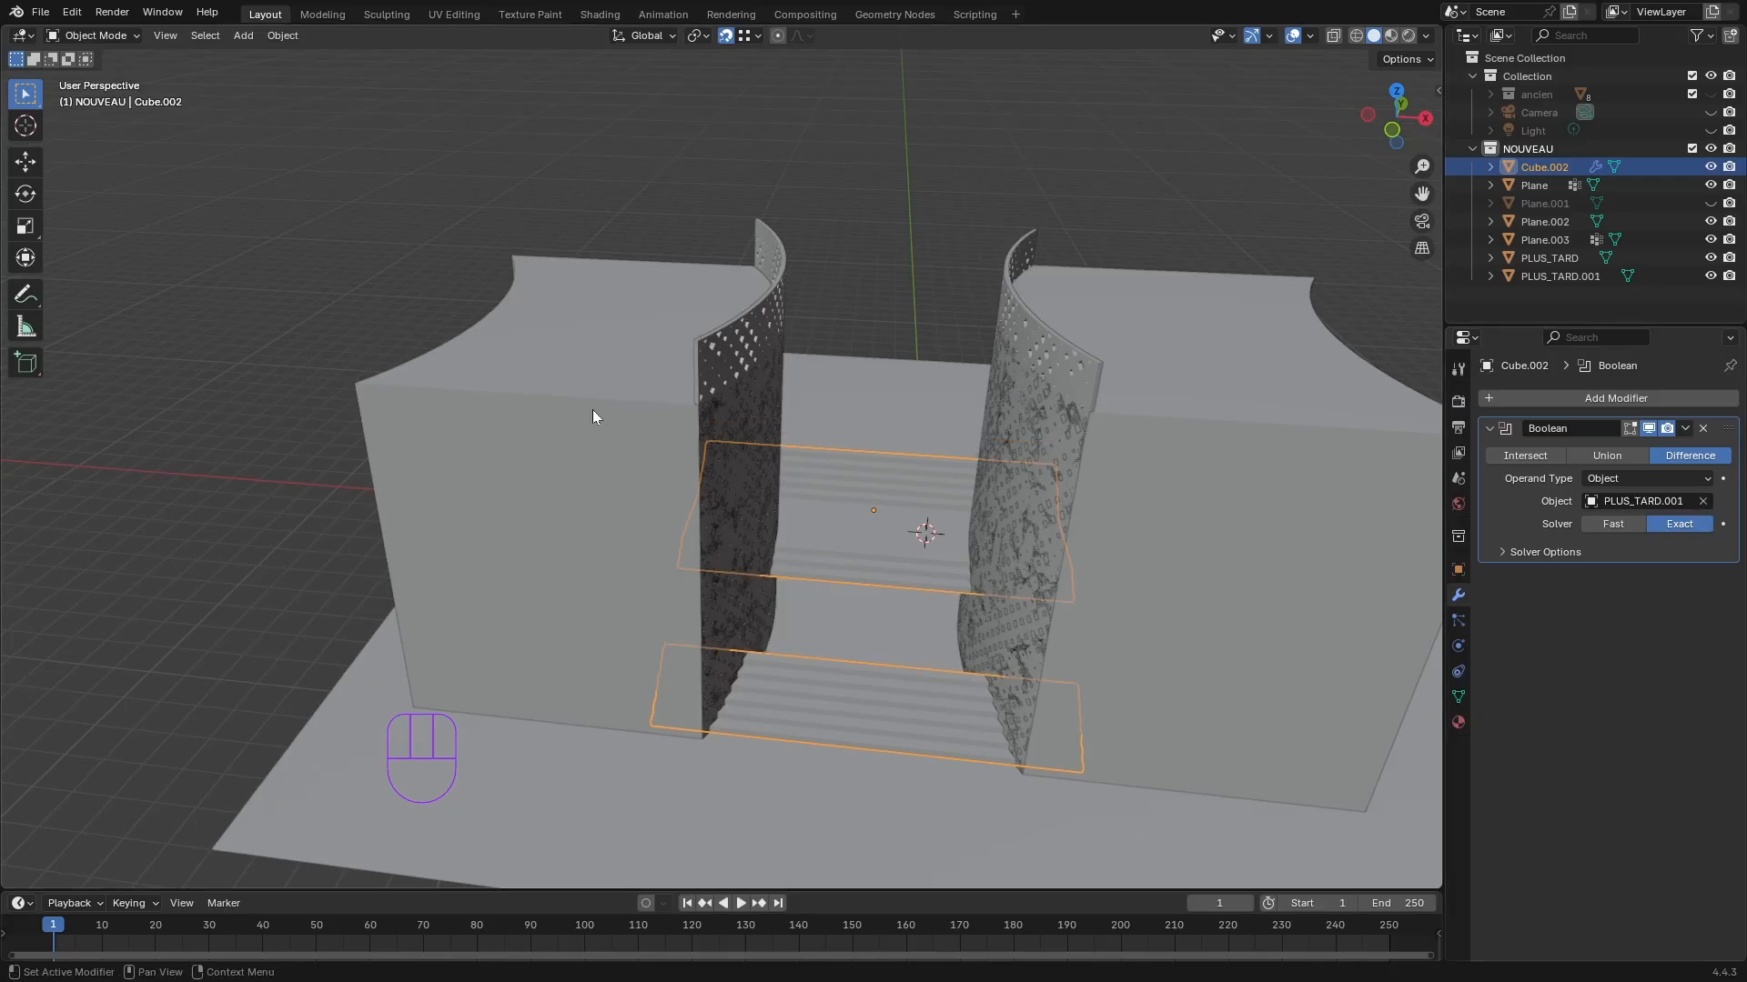
# - Enable Self Intersection in the solver options of the staircase's Boolean modifier
pyautogui.moveTo(602, 457); pyautogui.dragTo(843, 598, button='middle')
pyautogui.scroll(3, 684, 596)
pyautogui.scroll(-2, 684, 597)
pyautogui.click(815, 313)
pyautogui.moveTo(817, 437); pyautogui.dragTo(818, 491, button='middle')
pyautogui.scroll(2, 834, 484)
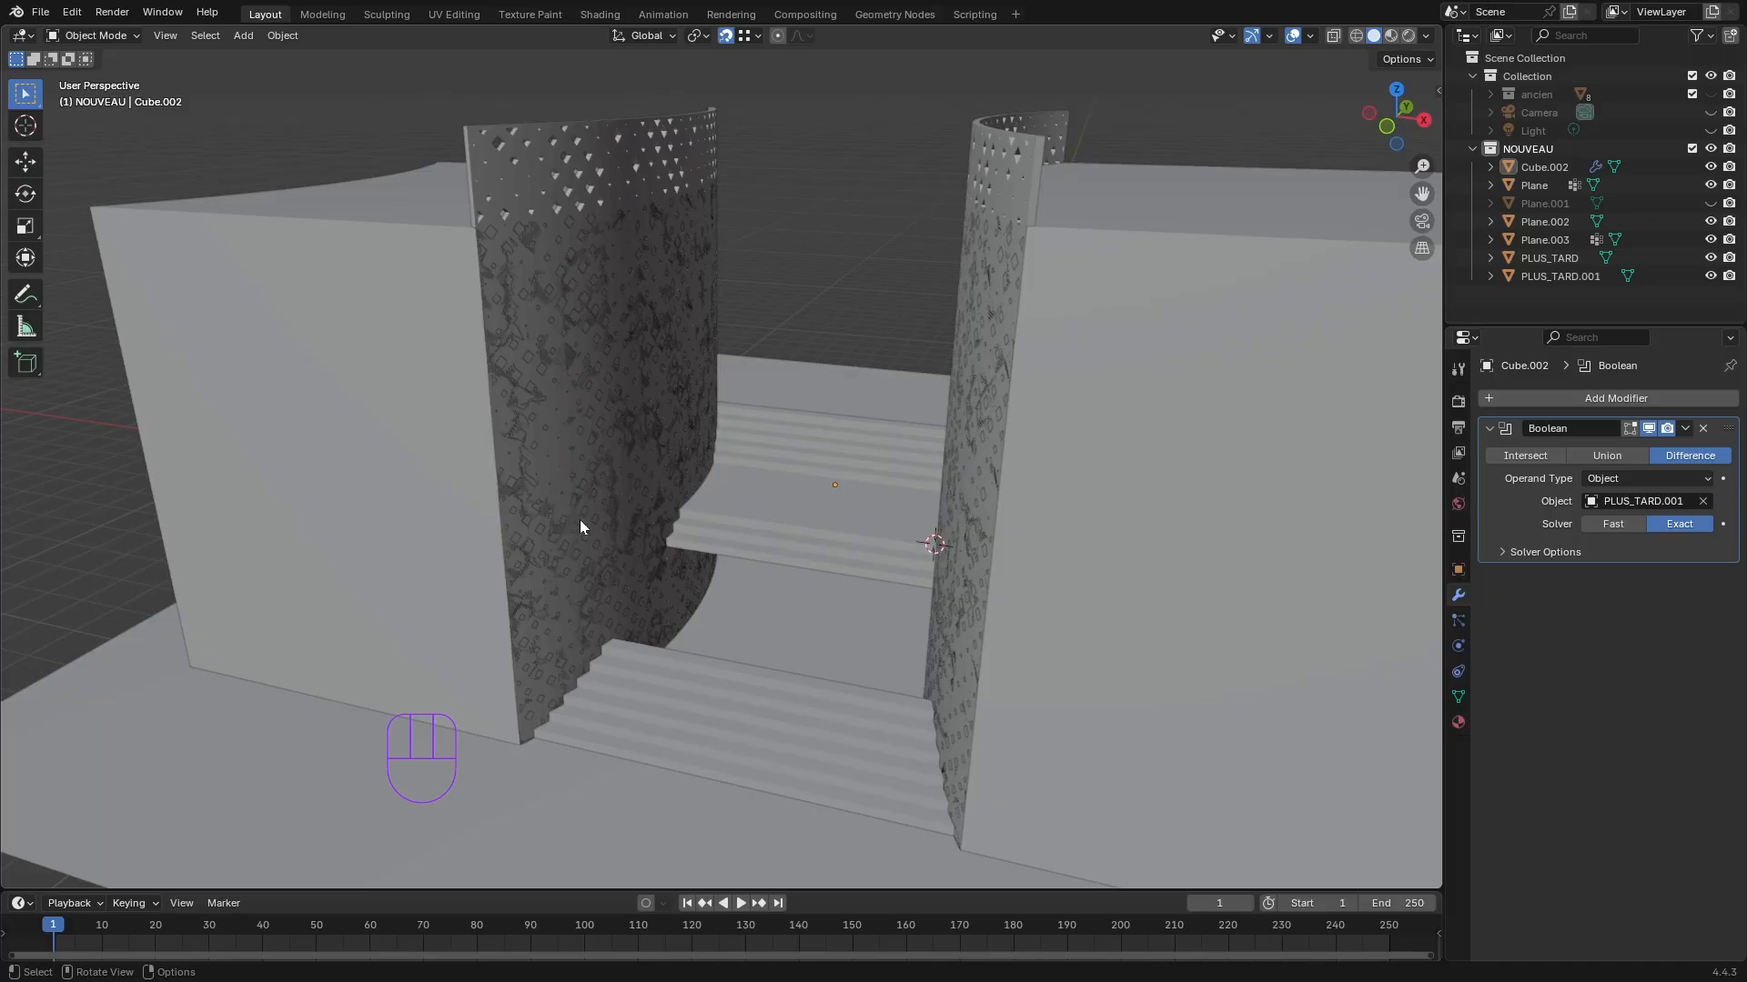
pyautogui.click(1503, 553)
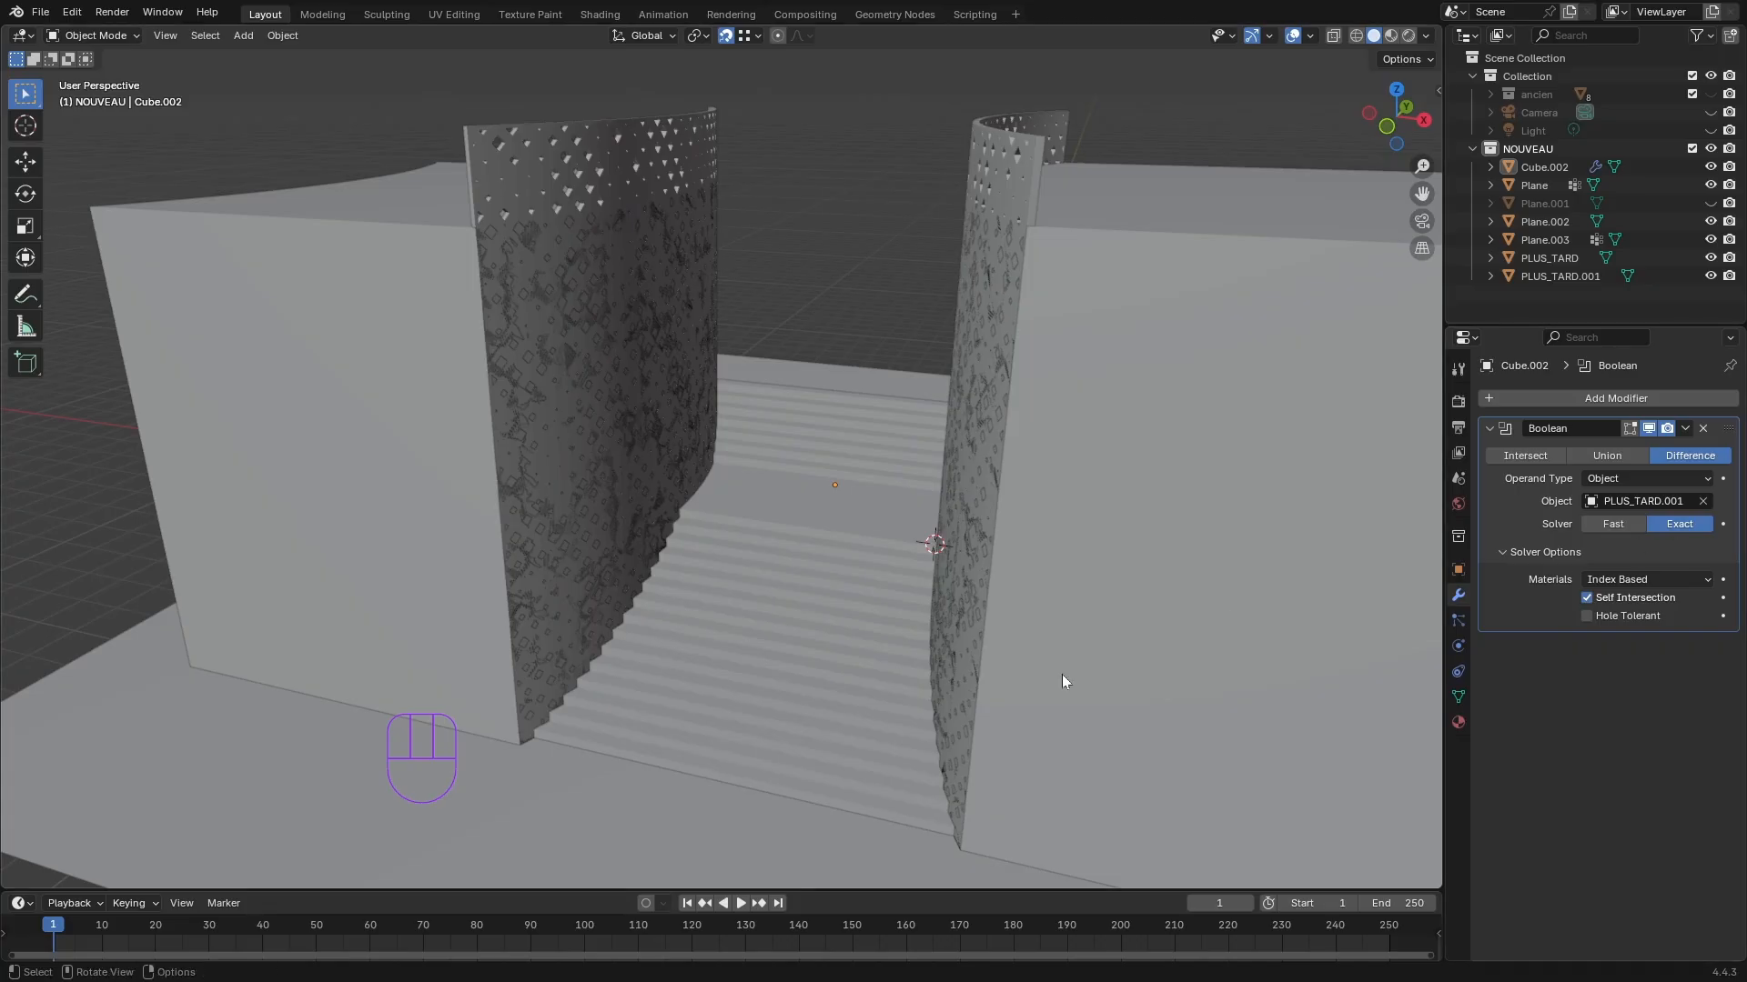
pyautogui.scroll(-1, 709, 553)
pyautogui.moveTo(710, 553); pyautogui.dragTo(729, 553, button='middle')
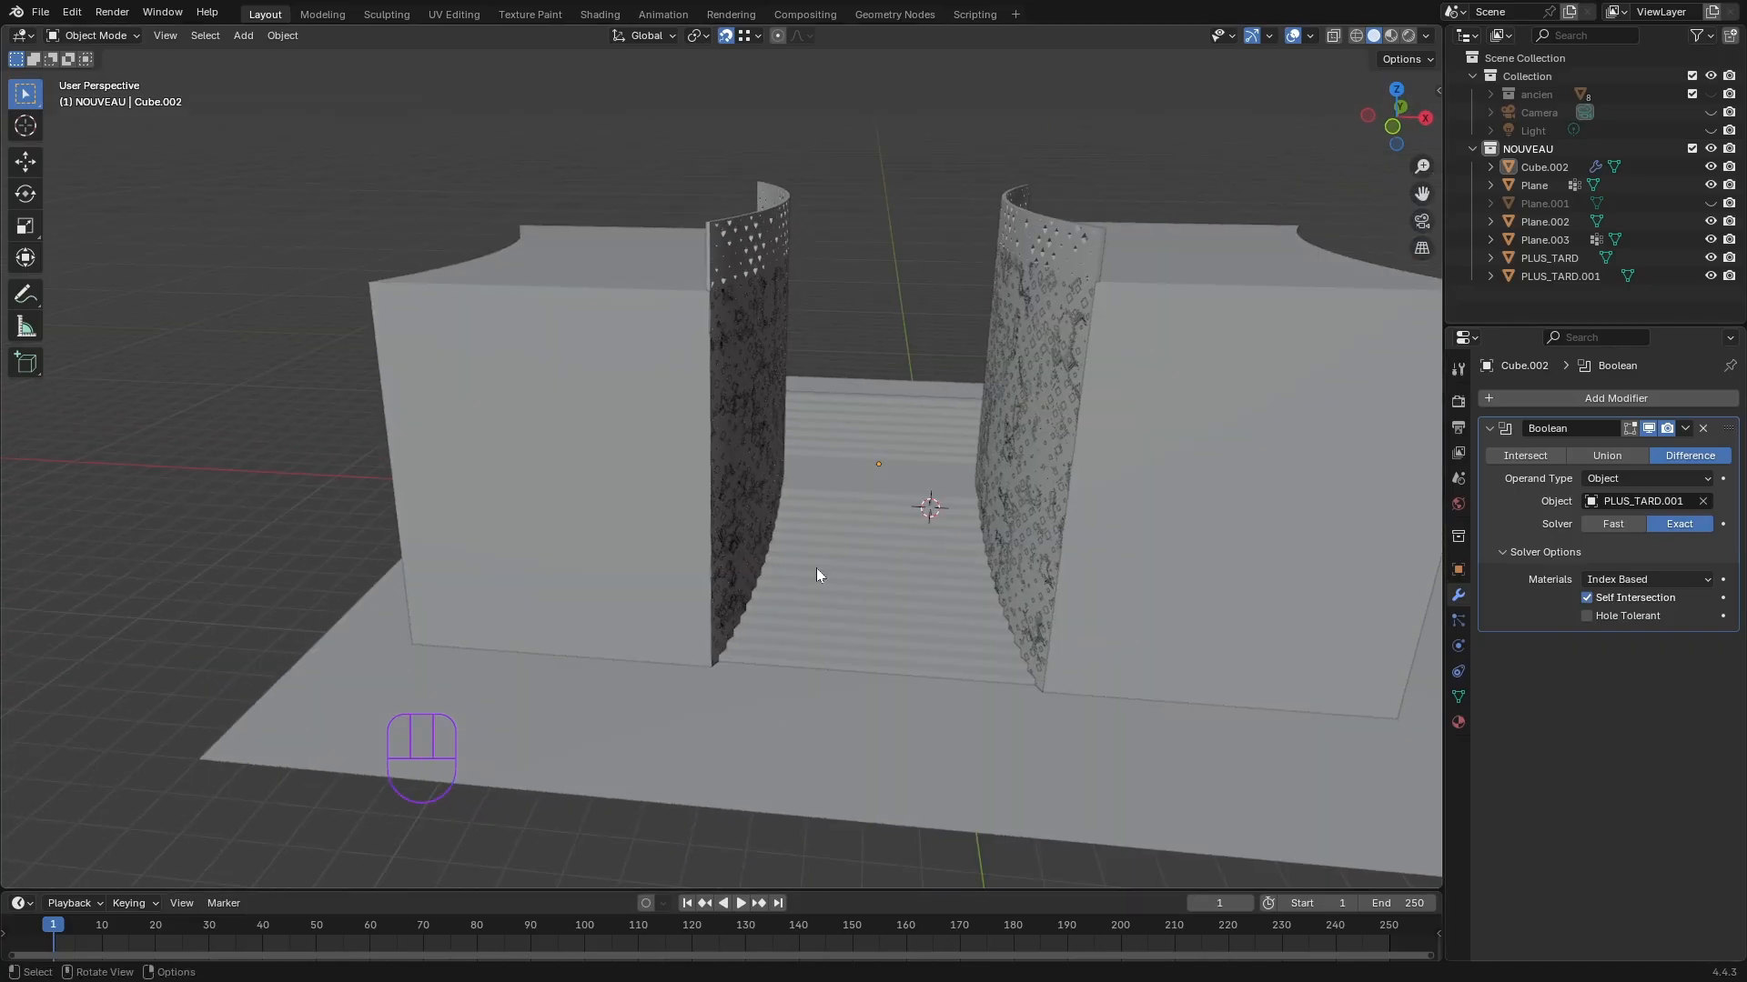
# - Apply the staircase's Boolean modifier and hide the mirrored block PLUS_TARD.001
pyautogui.click(1685, 430)
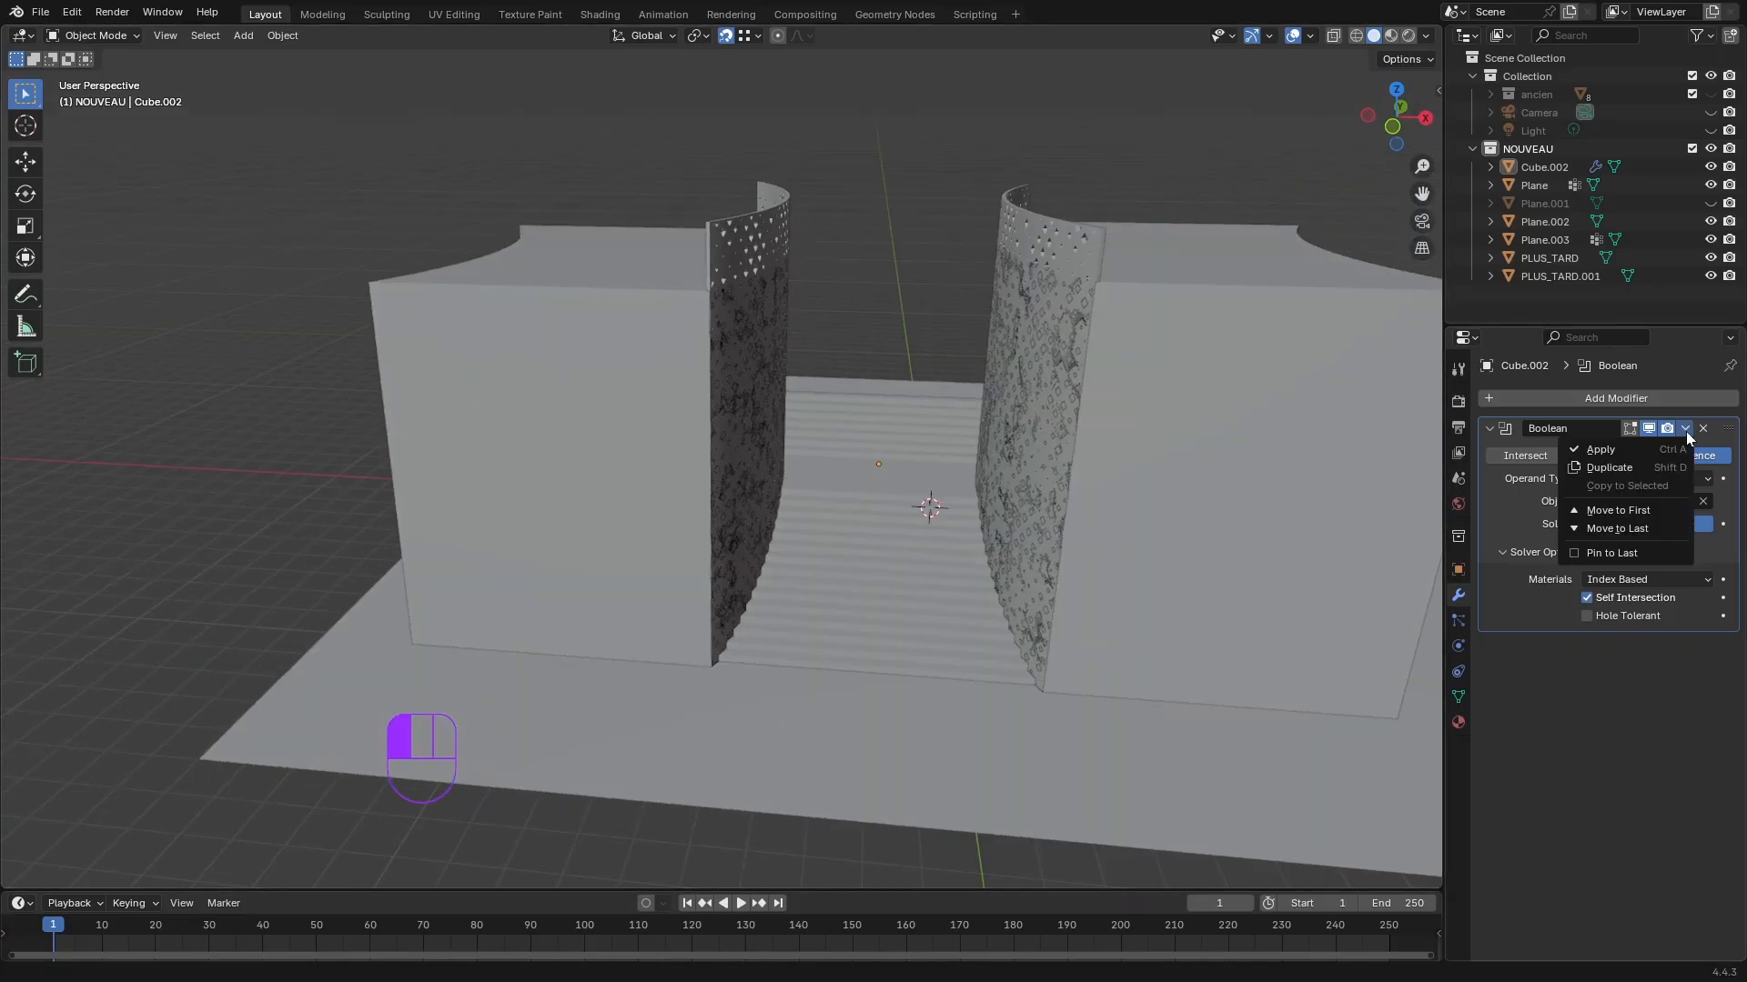
pyautogui.click(1624, 448)
pyautogui.click(598, 405)
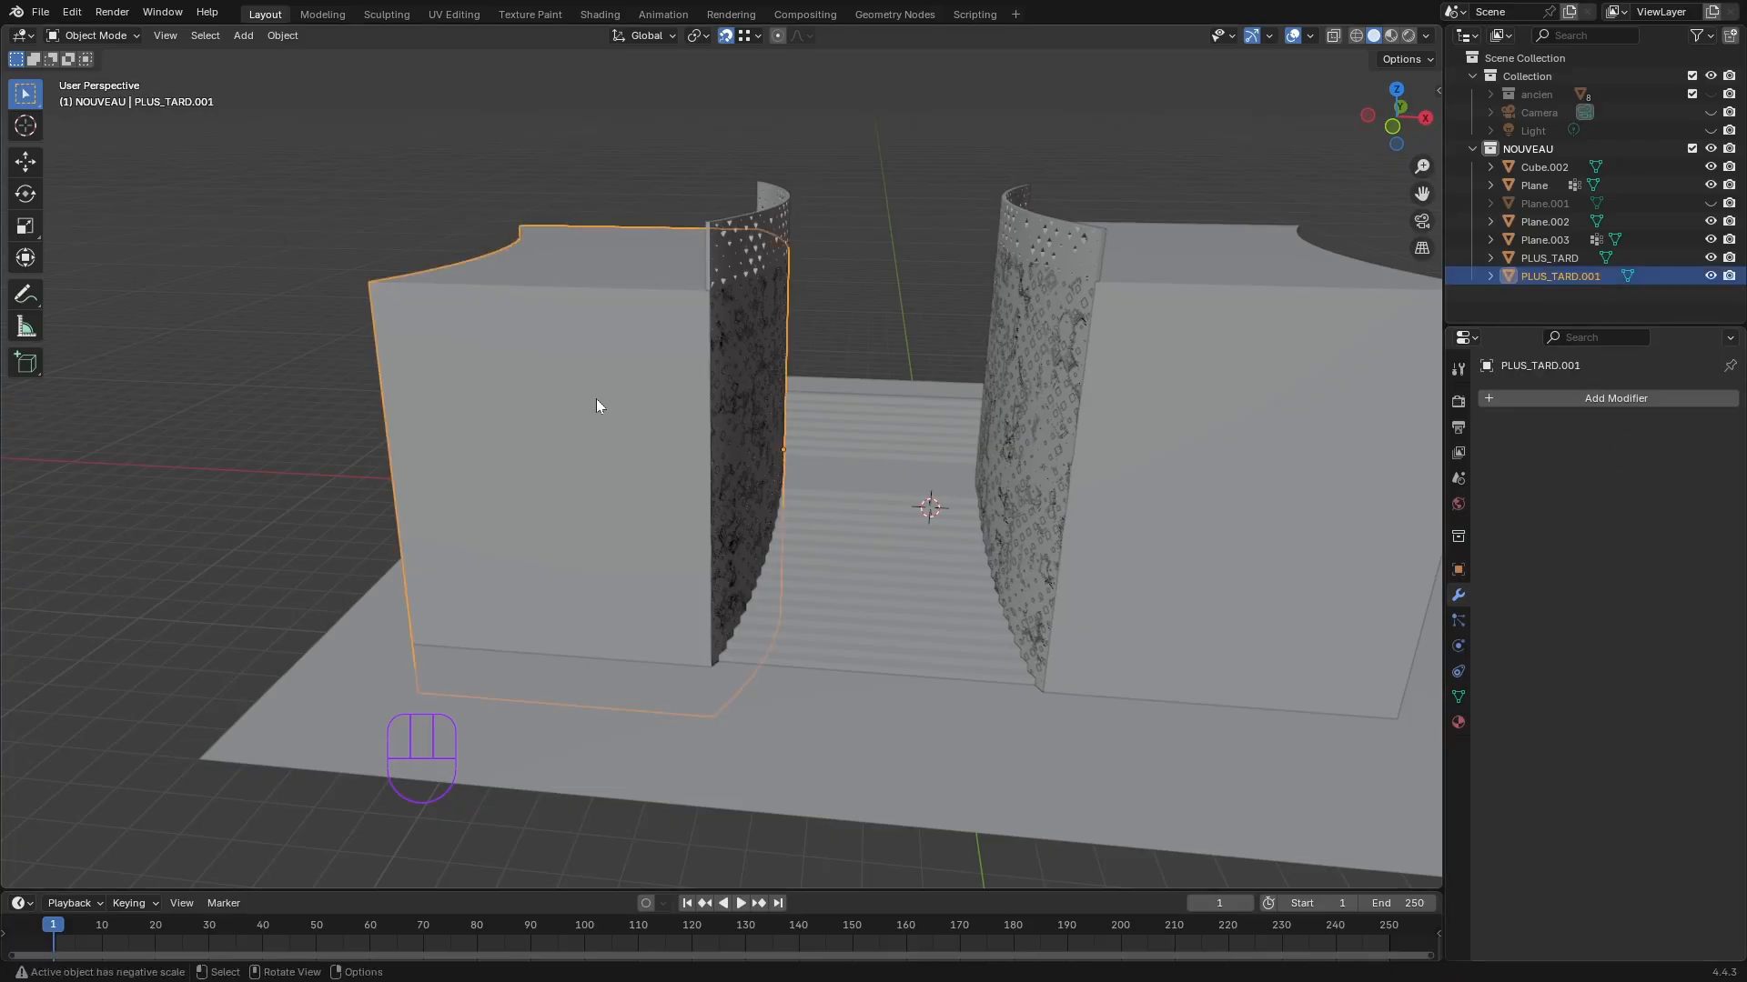
pyautogui.click(1711, 276)
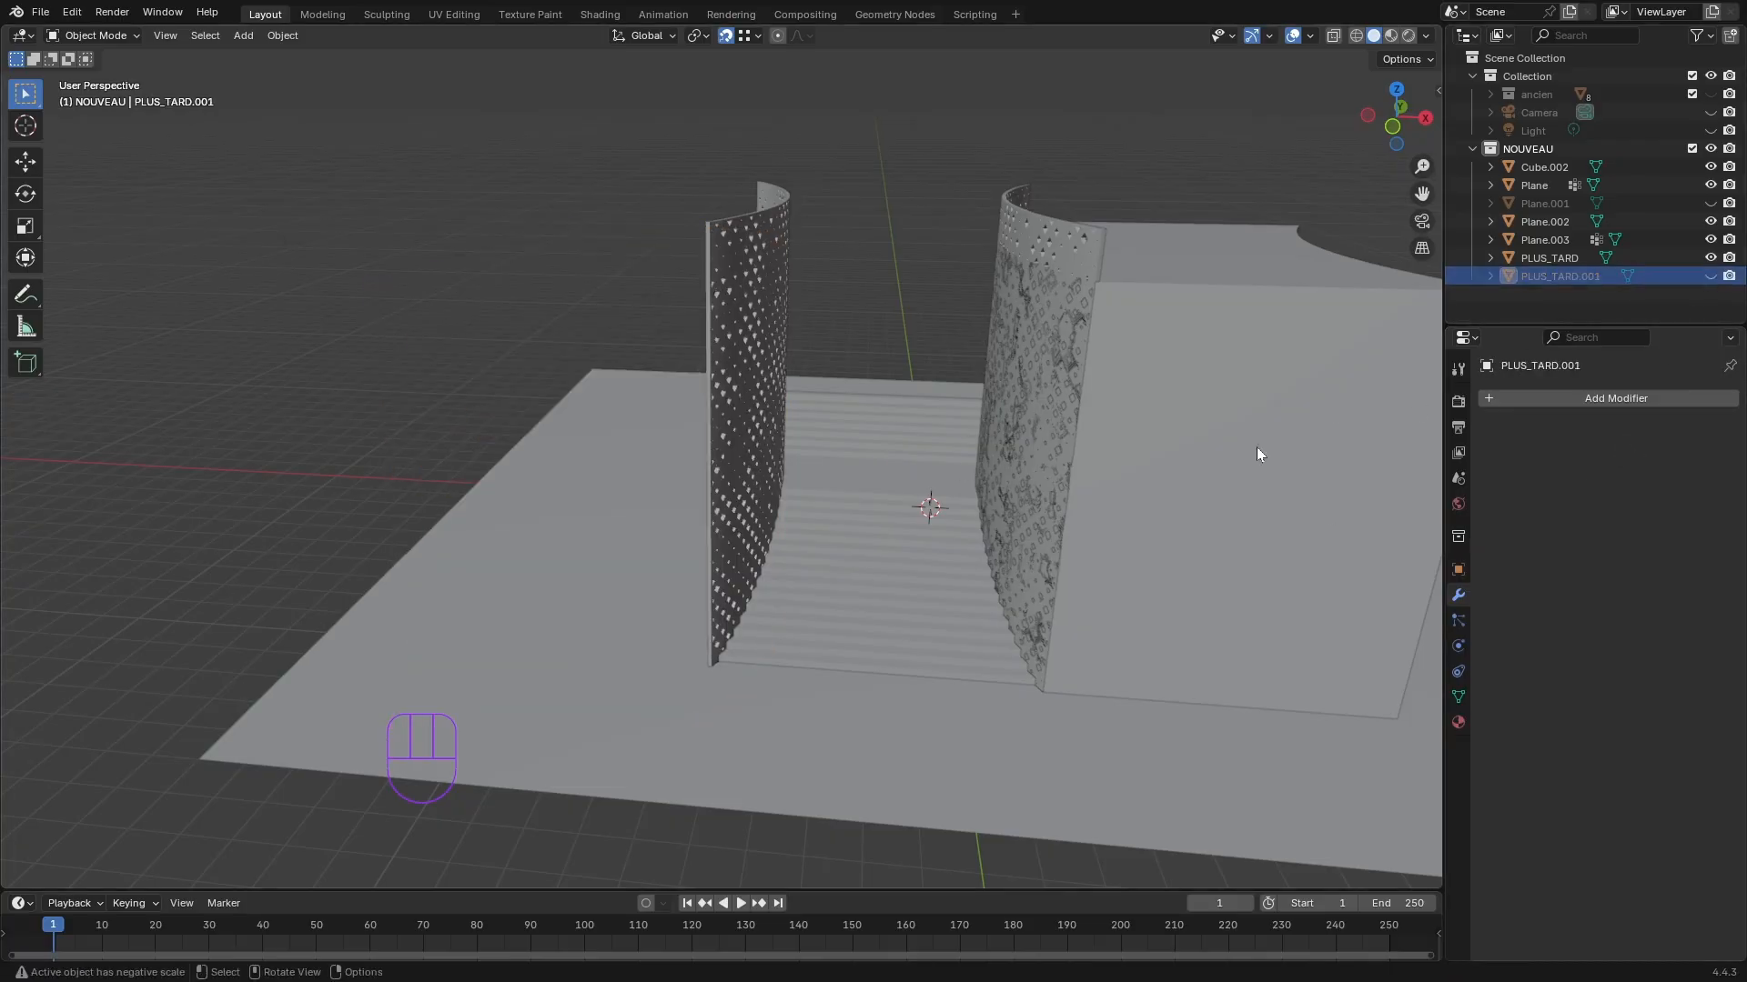
# - Add another Boolean Difference modifier to the staircase, with the PLUS_TARD block as its cutting object
pyautogui.moveTo(1259, 456); pyautogui.dragTo(823, 682, button='middle')
pyautogui.click(684, 371)
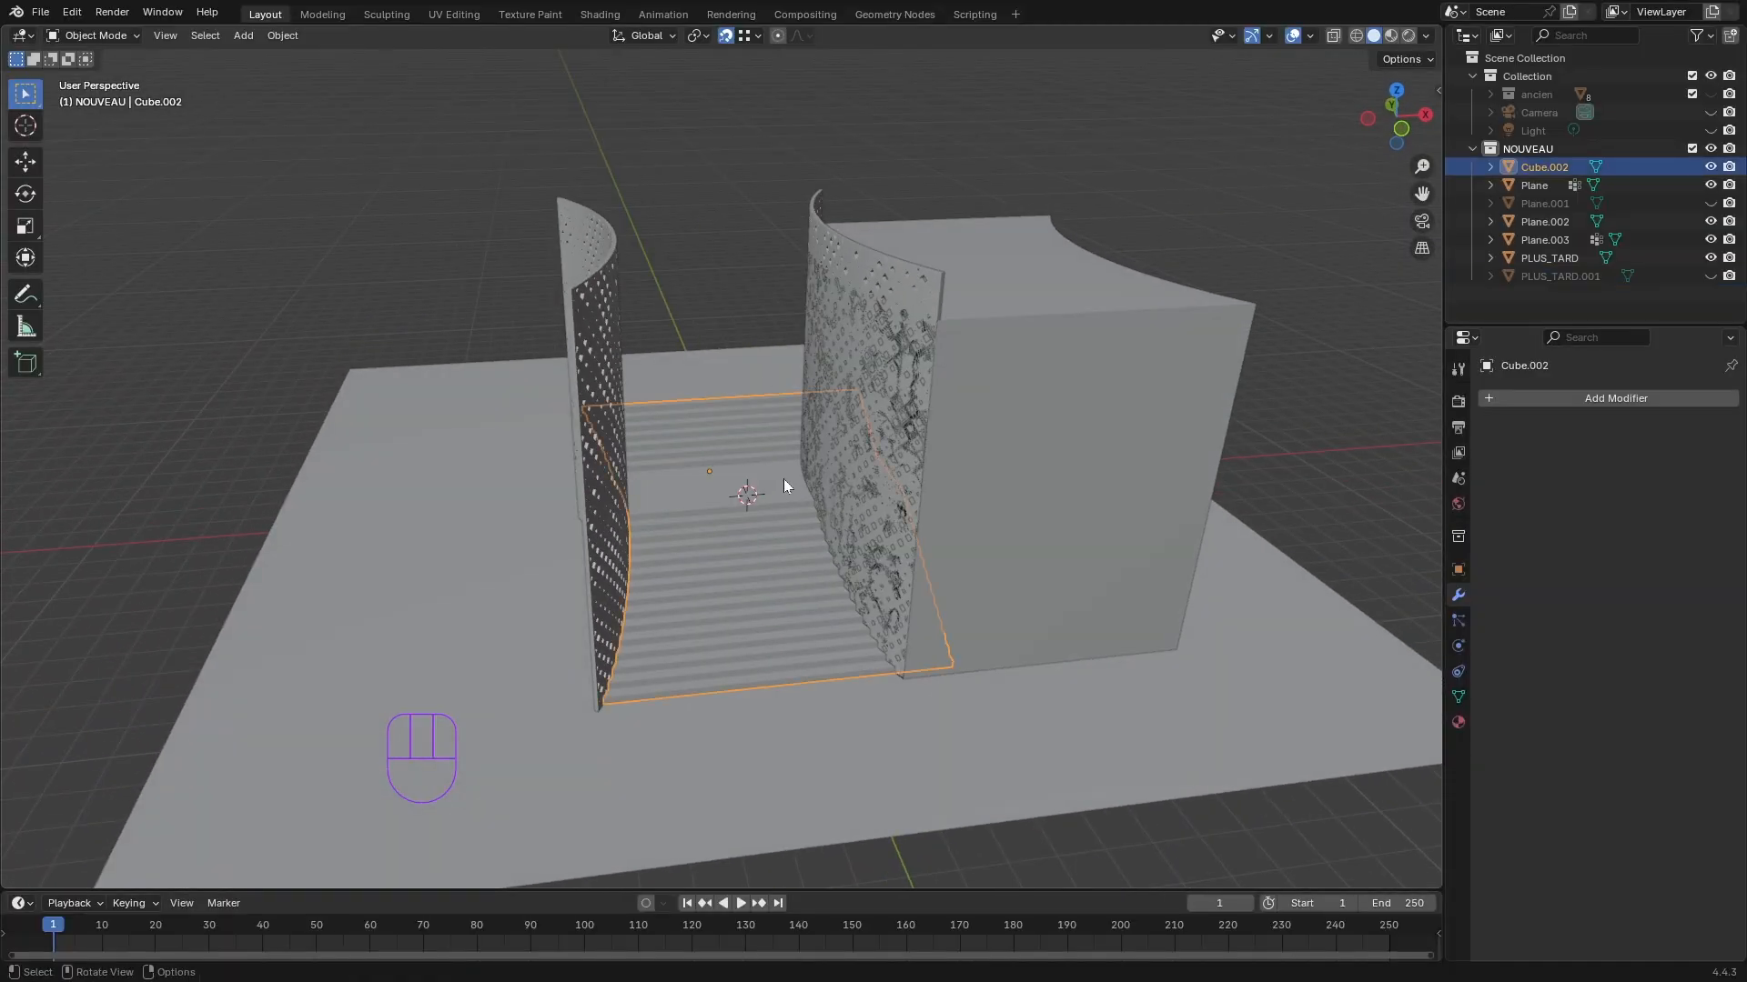
pyautogui.click(1538, 401)
pyautogui.moveTo(1537, 401)
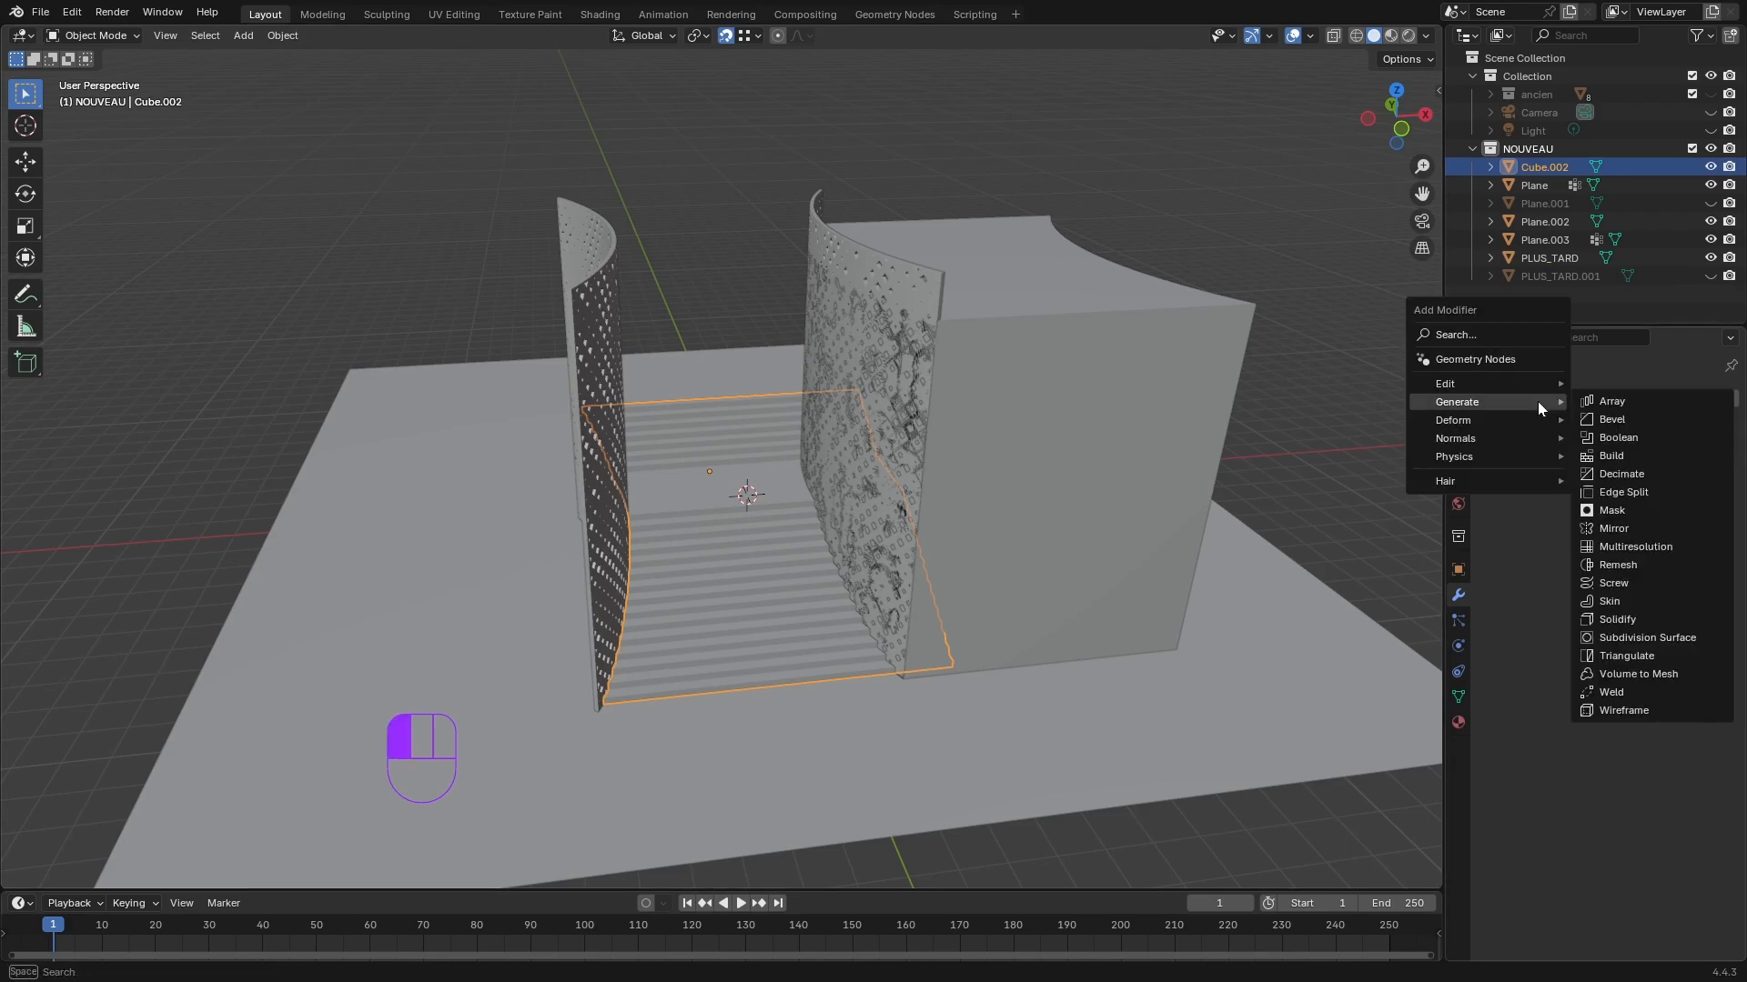
pyautogui.click(1618, 437)
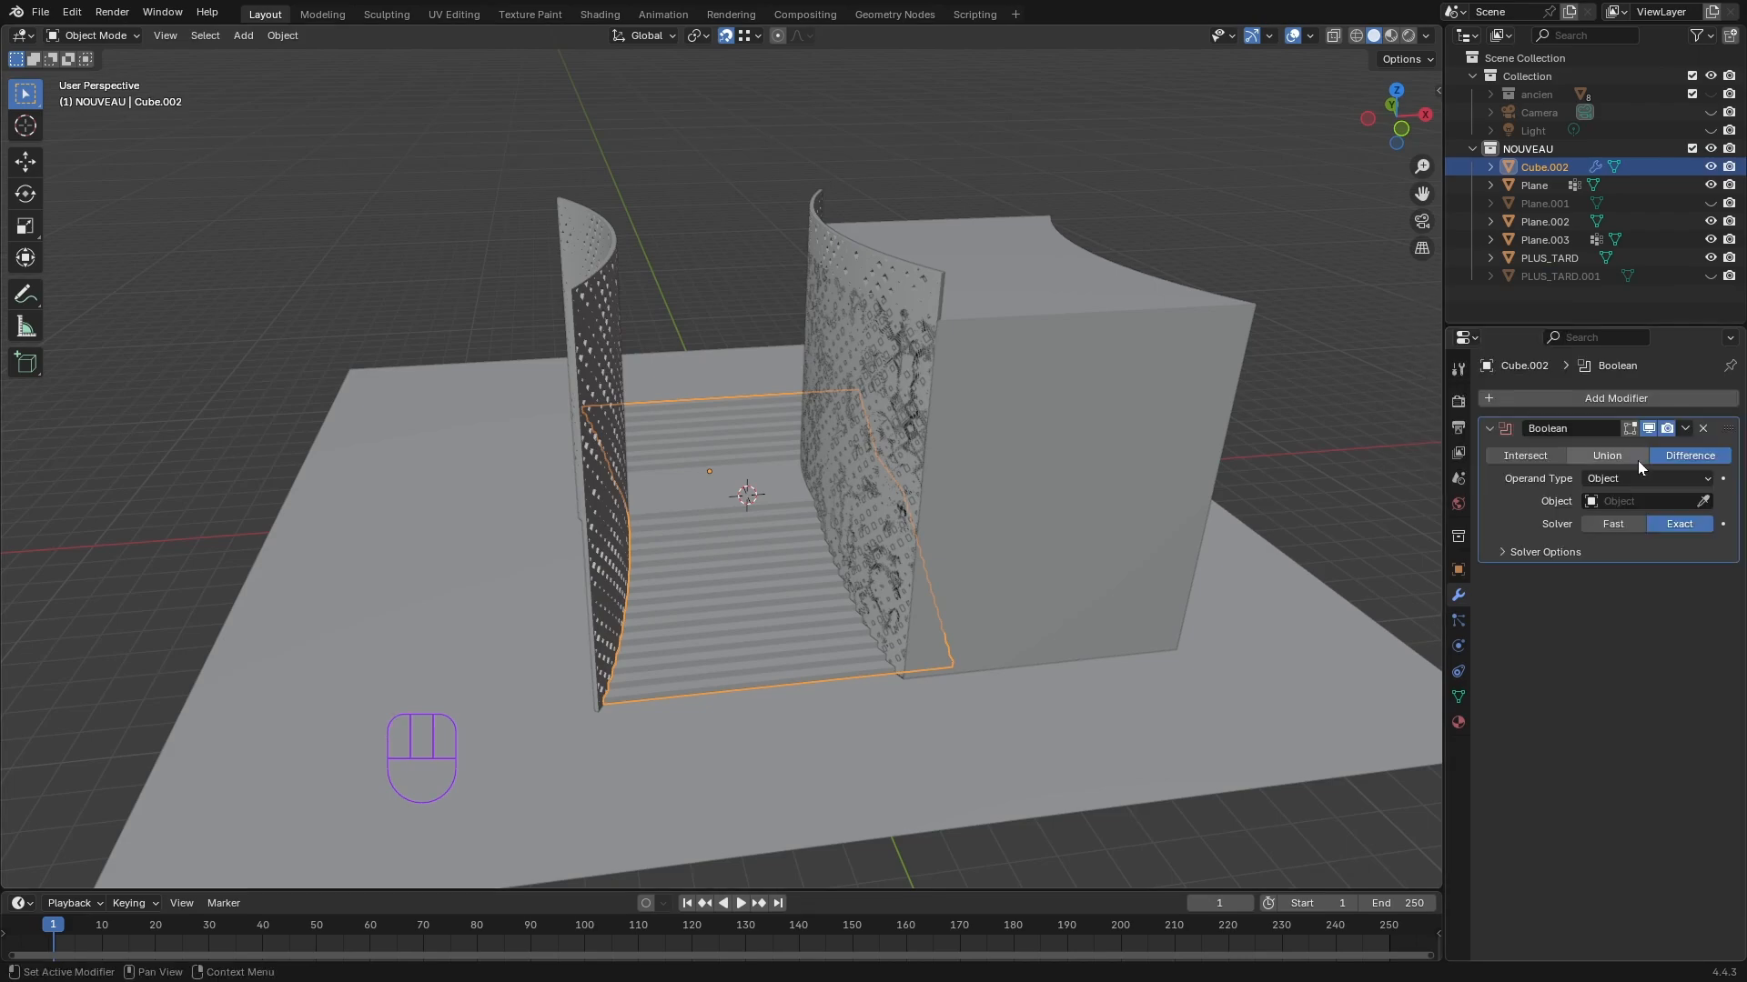
pyautogui.click(1703, 502)
pyautogui.click(1072, 353)
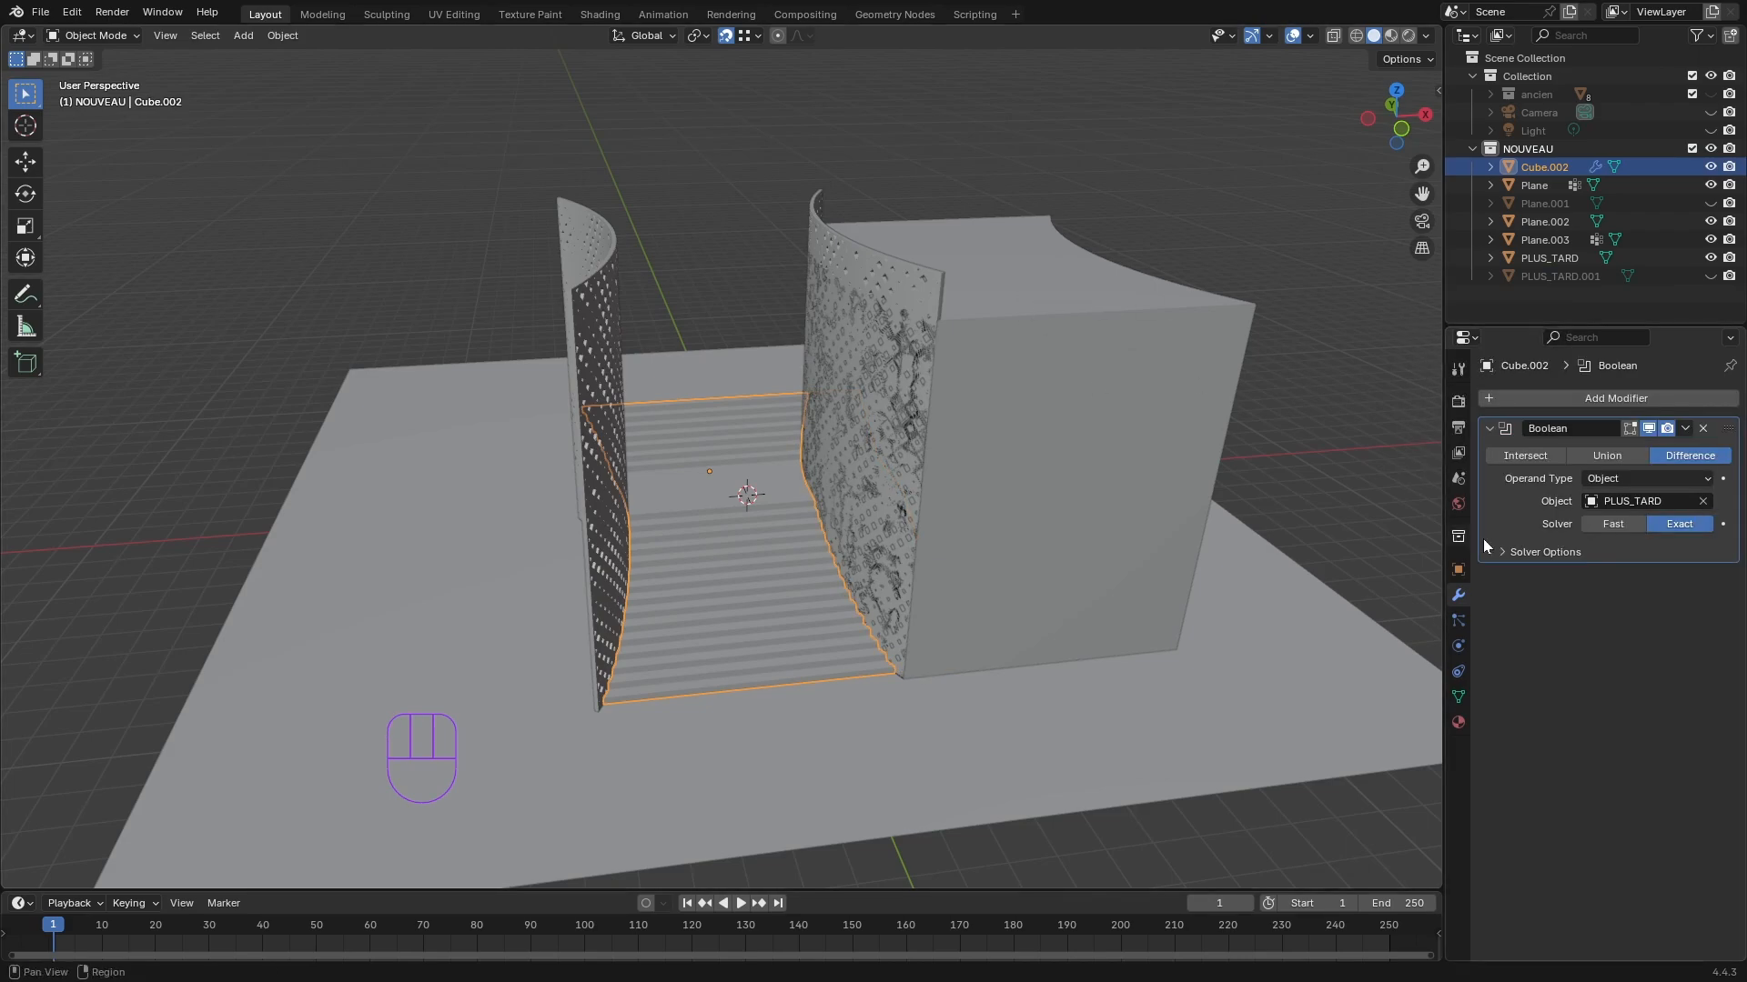
# - Turn on Self Intersection for the PLUS_TARD Boolean on the staircase and apply the modifier
pyautogui.click(1530, 551)
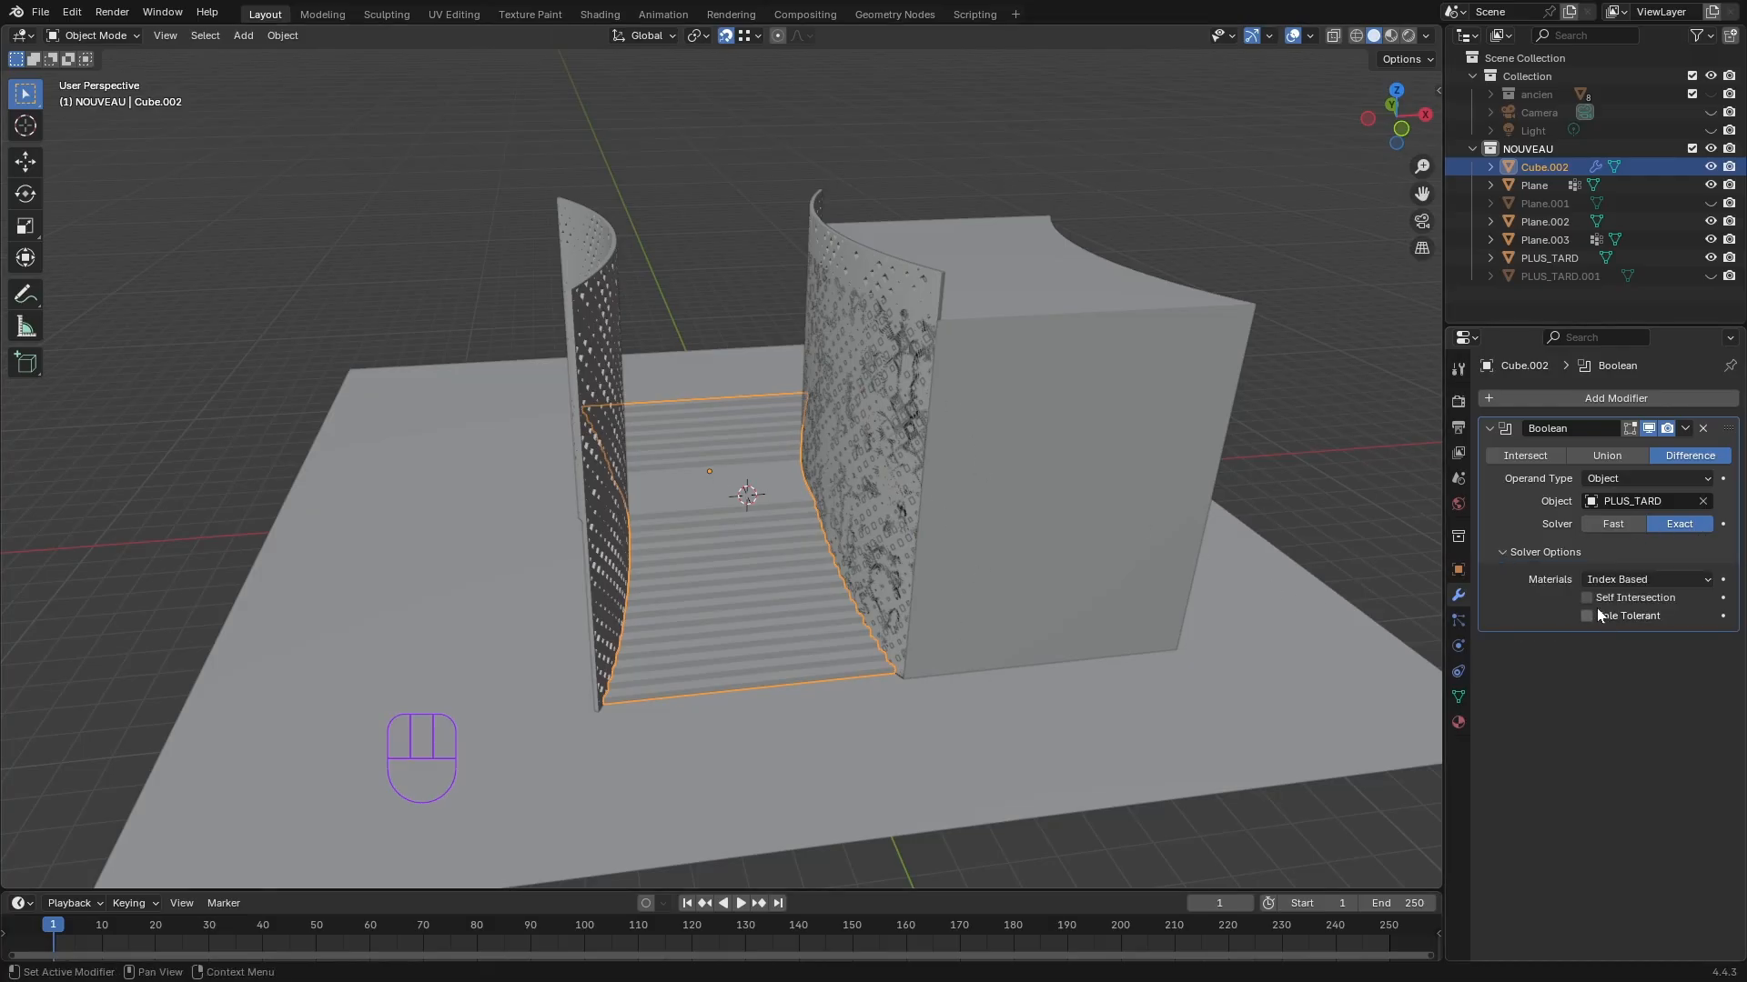
pyautogui.moveTo(887, 662)
pyautogui.mouseDown(button='middle')
pyautogui.moveTo(772, 592)
pyautogui.moveTo(900, 652)
pyautogui.mouseUp(button='middle')
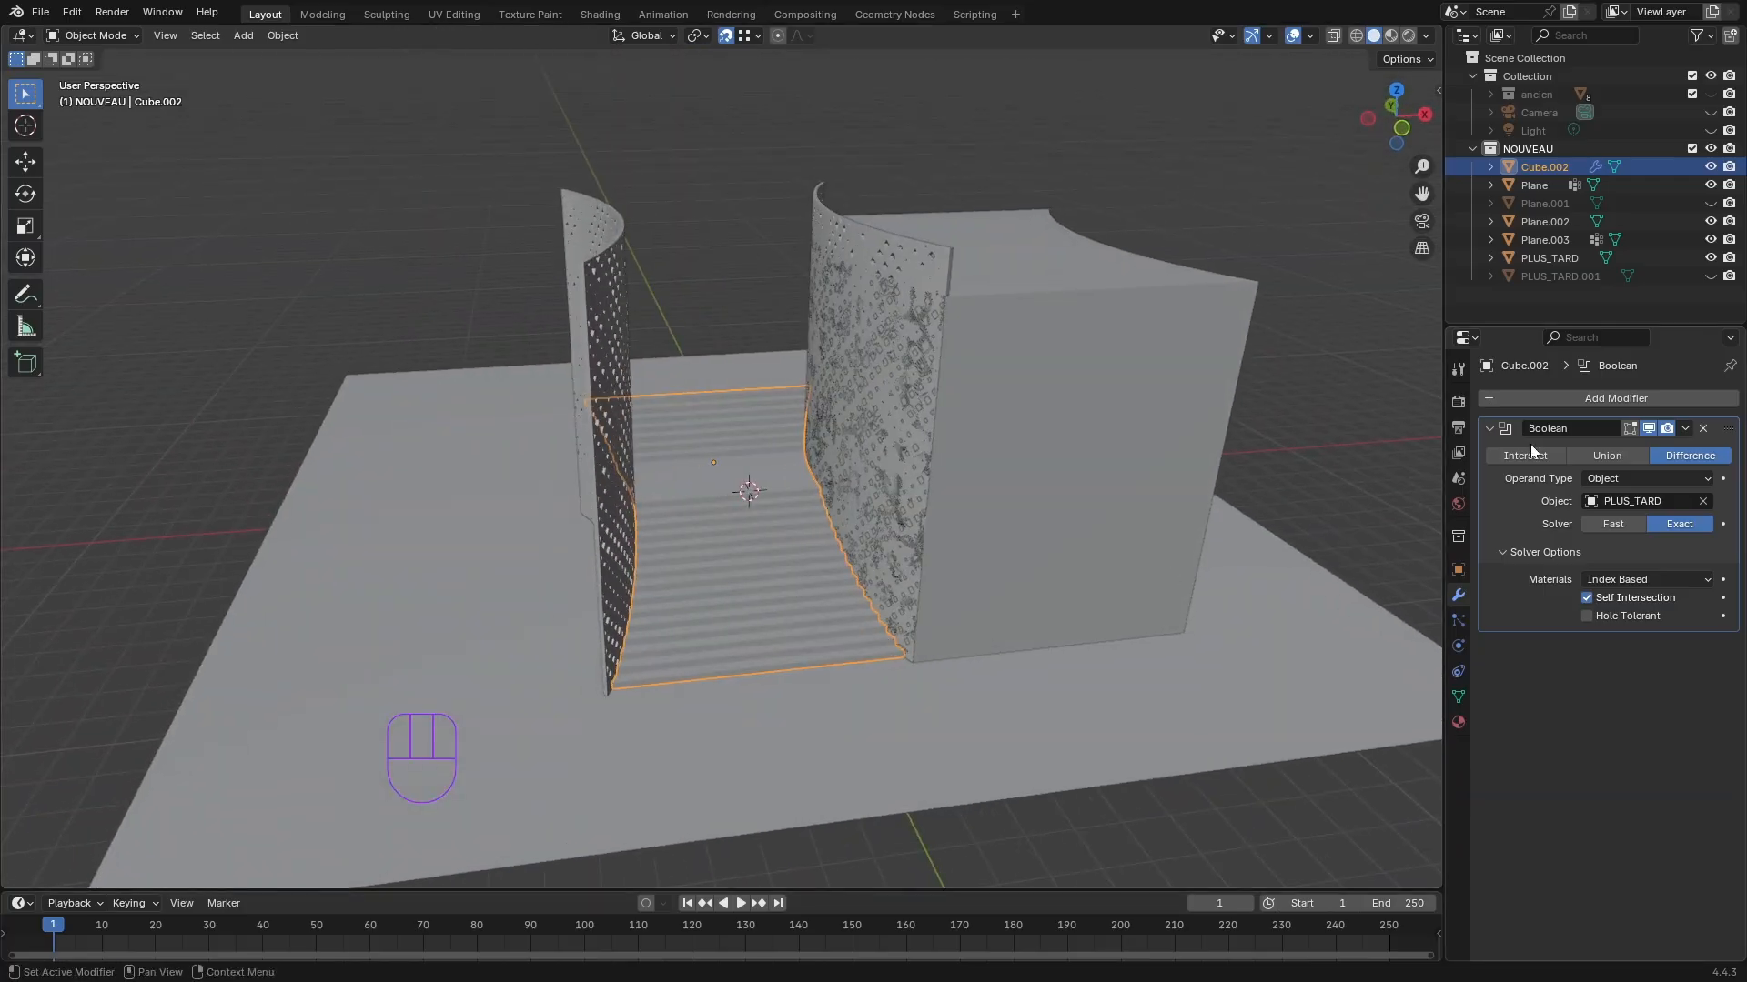
pyautogui.click(1685, 428)
pyautogui.click(1602, 455)
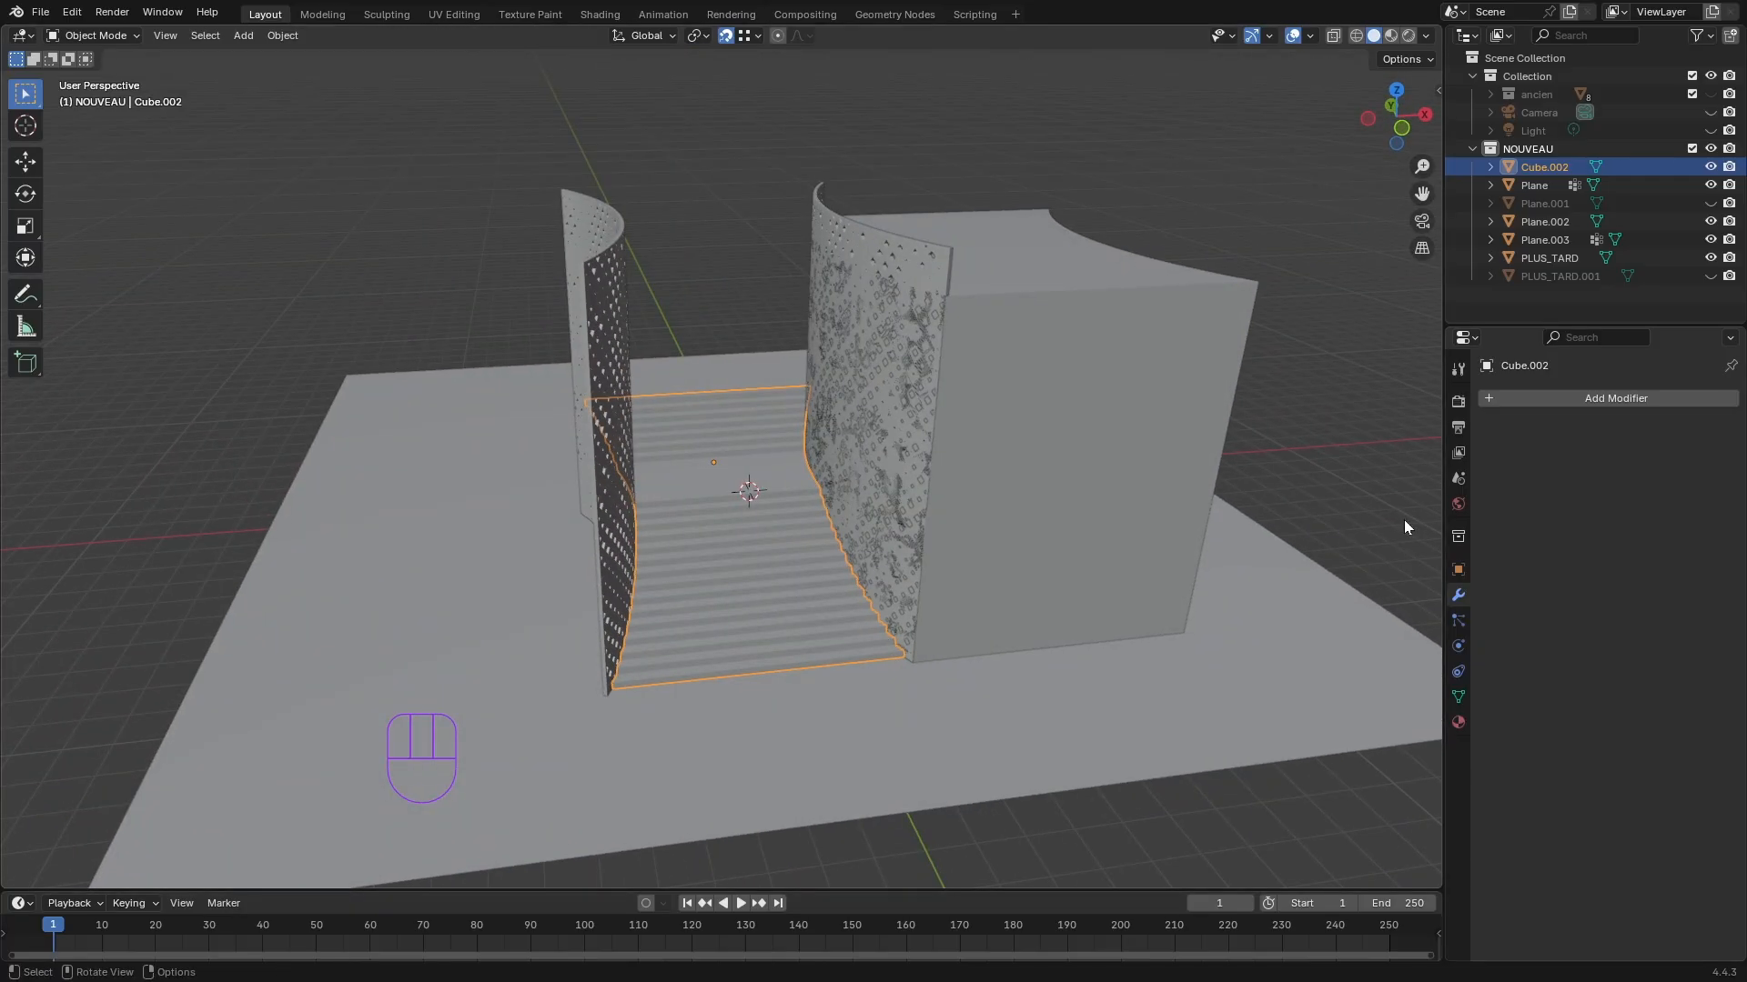
# - Hide the remaining PLUS_TARD block in the viewport
pyautogui.click(1405, 521)
pyautogui.moveTo(1331, 513); pyautogui.dragTo(1301, 505, button='middle')
pyautogui.click(985, 352)
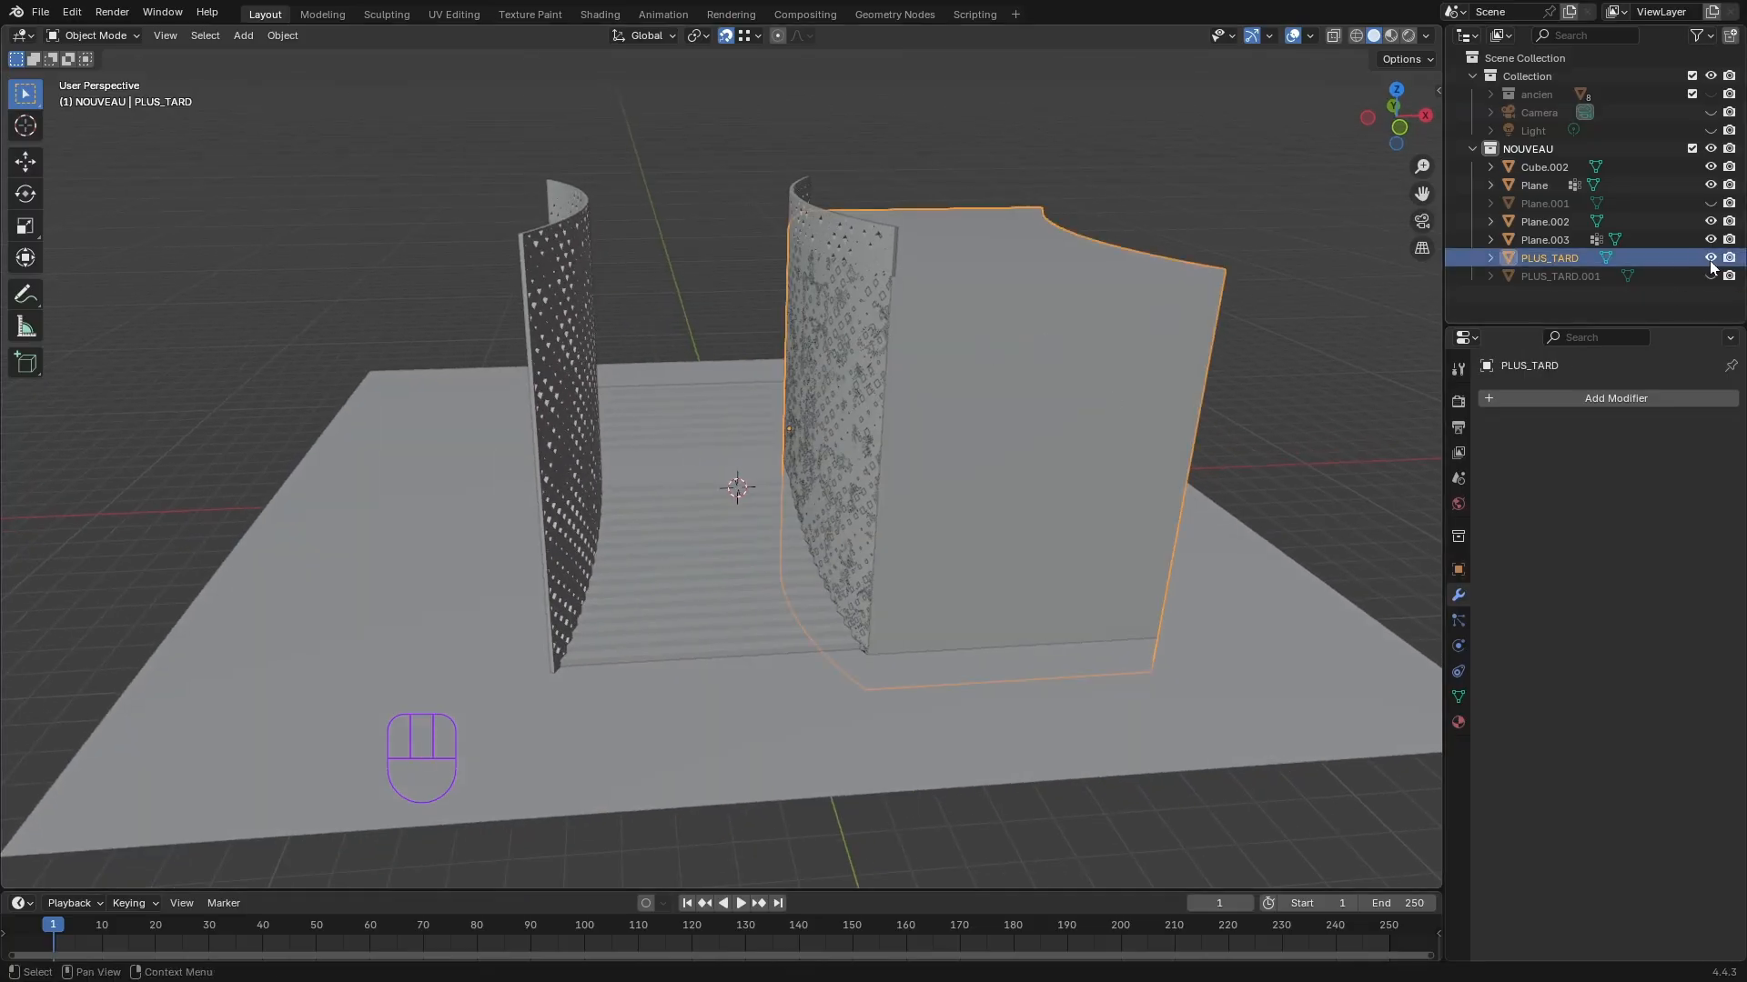
pyautogui.click(1710, 258)
# - Hide the ground plane Plane.002 so that only the staircase and the perforated panels are shown
pyautogui.moveTo(1363, 393); pyautogui.dragTo(973, 556, button='middle')
pyautogui.click(935, 544)
pyautogui.click(1710, 221)
pyautogui.scroll(4, 973, 557)
pyautogui.moveTo(1134, 579); pyautogui.dragTo(1173, 656, button='middle')
pyautogui.scroll(-2, 1128, 664)
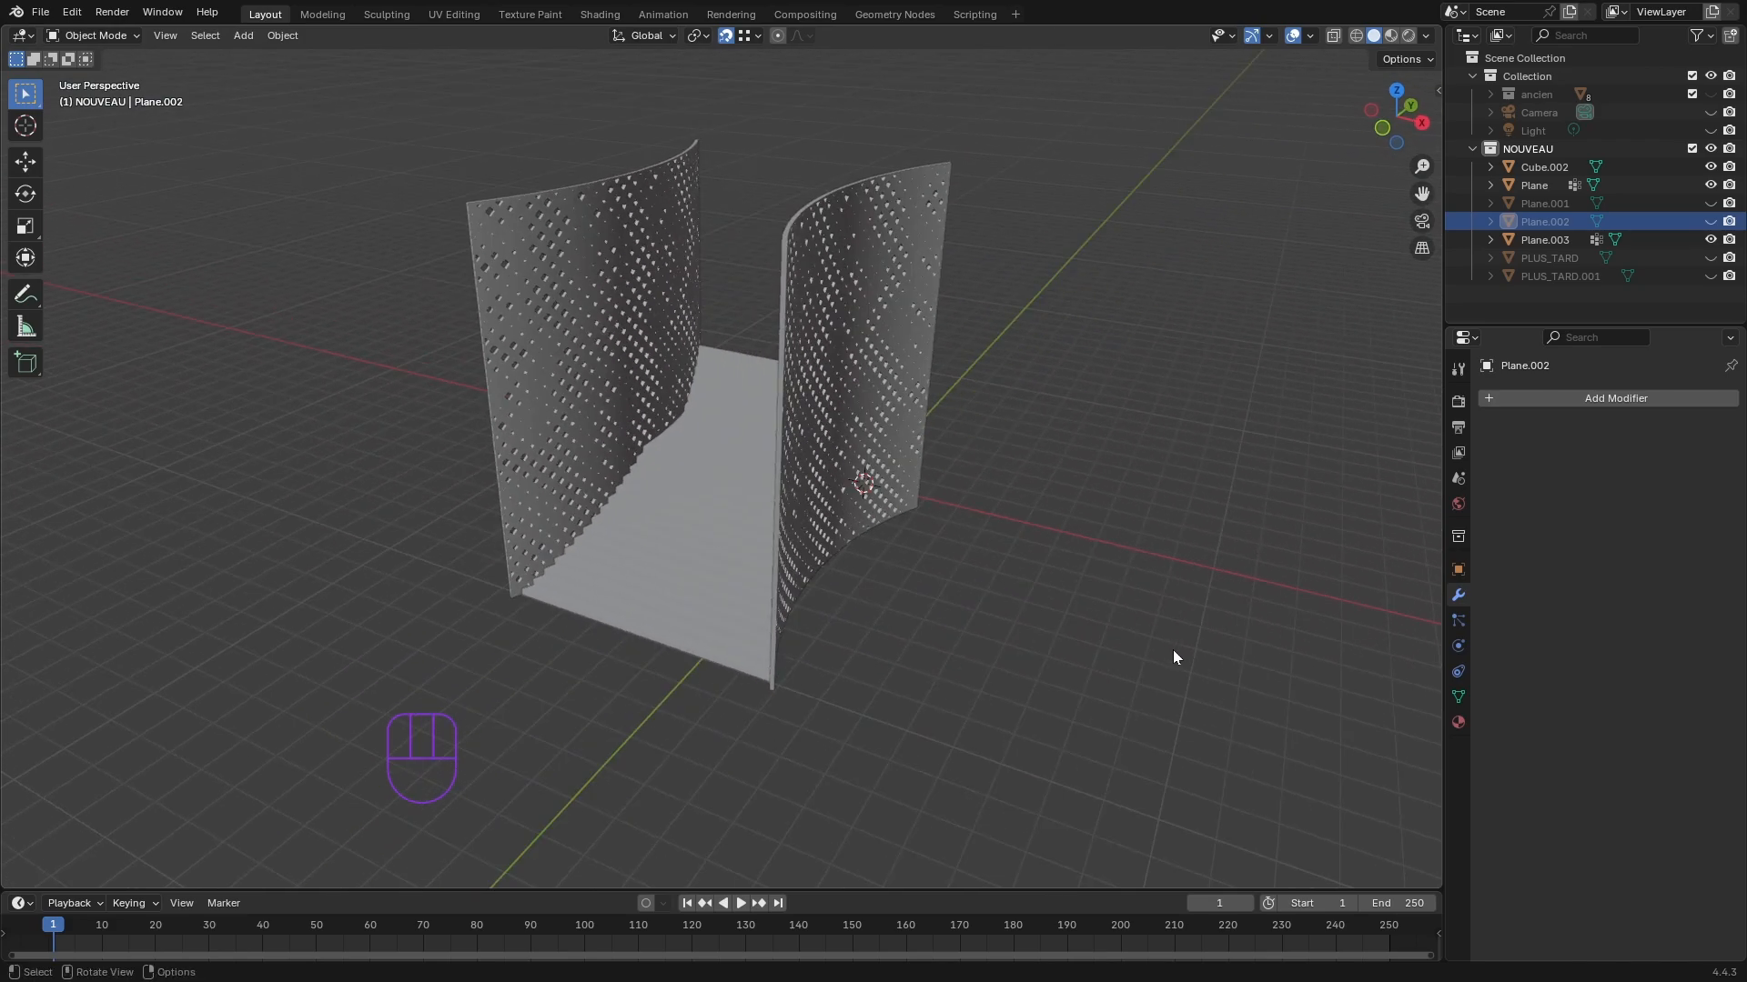